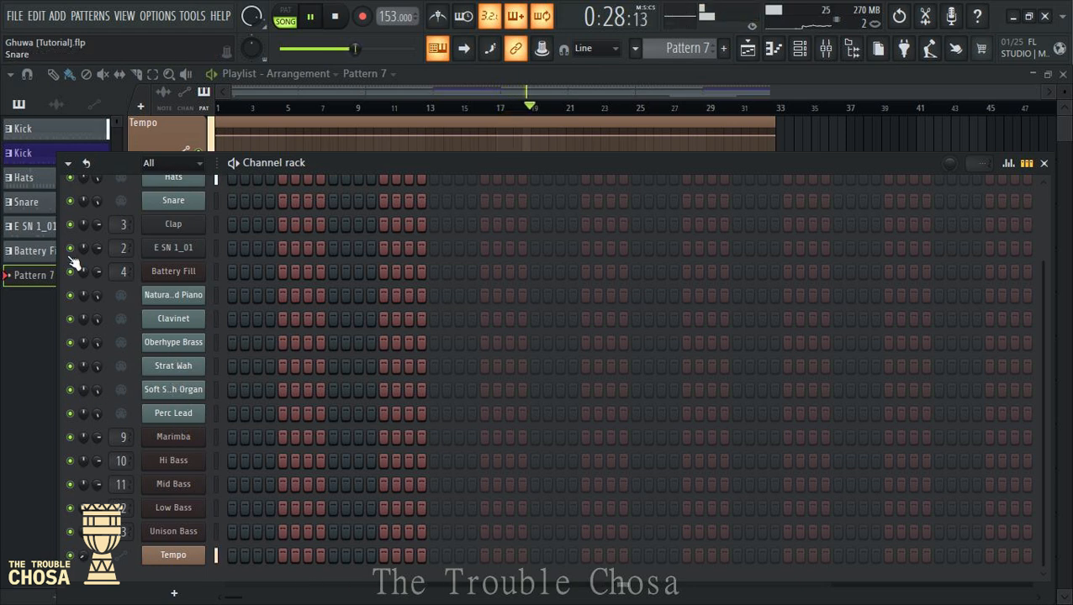
Open the Oberhype Brass channel's piano roll and audition the keys between C6 and E6
{"action": "right_click", "coordinate": [171, 343]}
{"action": "left_click", "coordinate": [248, 339]}
{"action": "right_click", "coordinate": [176, 346]}
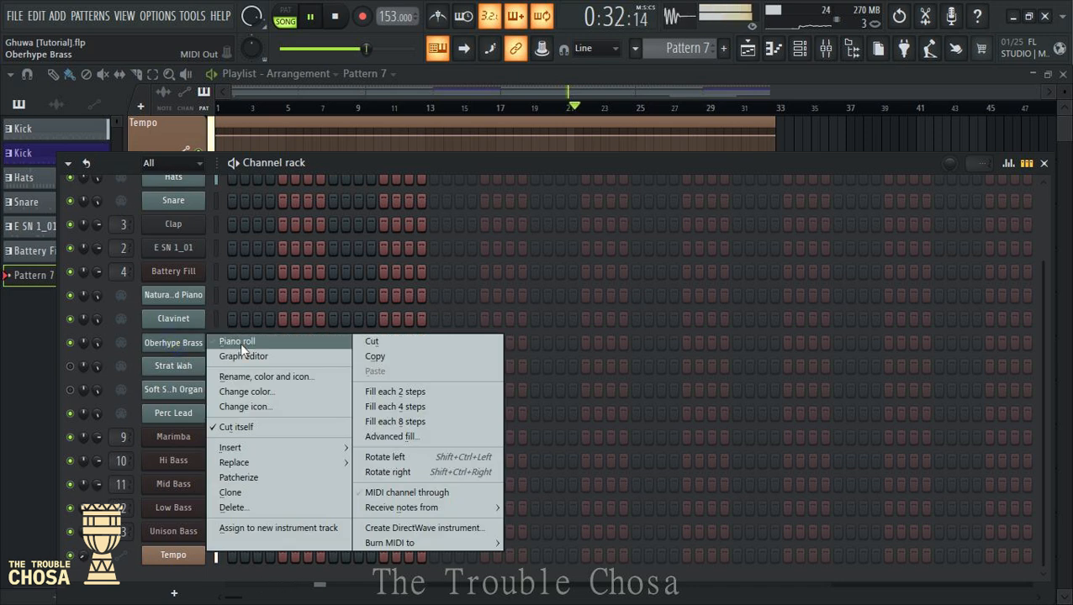
{"action": "left_click", "coordinate": [239, 341]}
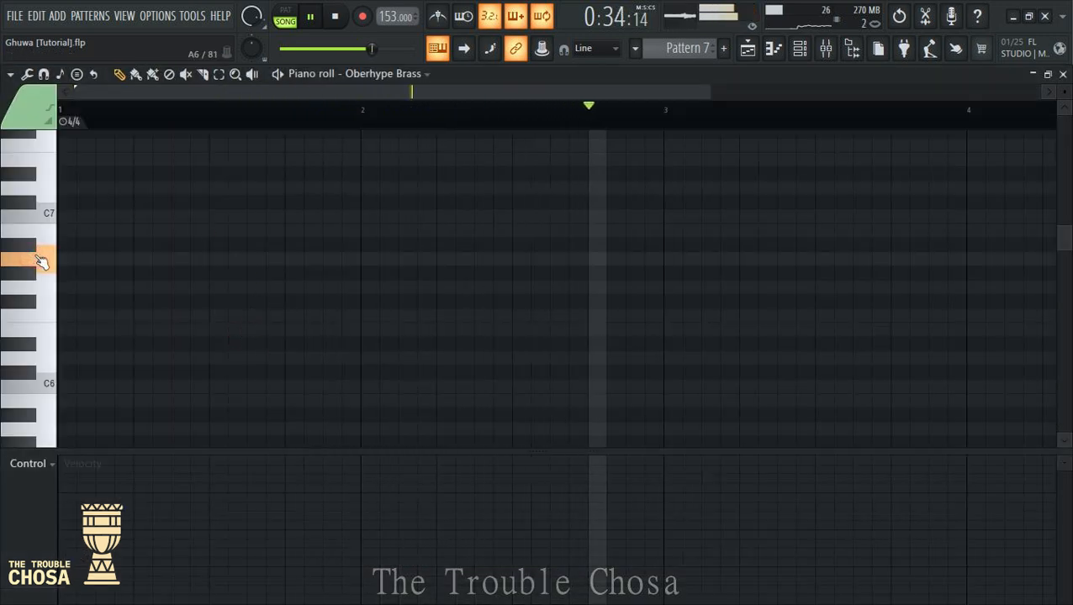
{"action": "left_click", "coordinate": [40, 342]}
{"action": "left_click", "coordinate": [41, 329]}
{"action": "left_click", "coordinate": [40, 379]}
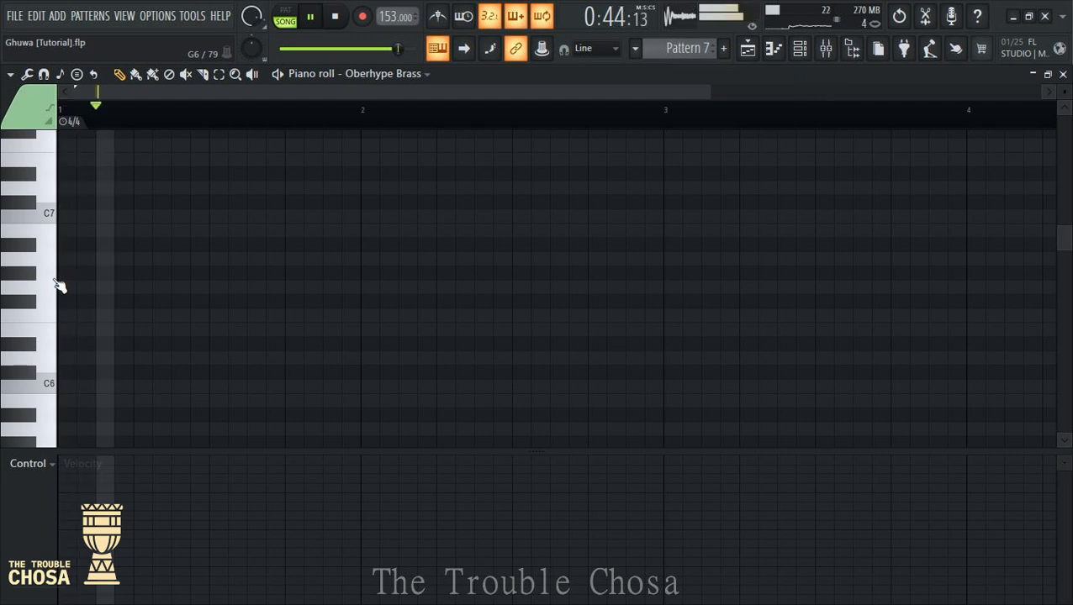
{"action": "left_click_drag", "start_coordinate": [105, 352], "coordinate": [74, 344]}
{"action": "scroll", "coordinate": [138, 124], "scroll_direction": "down", "scroll_amount": 2}
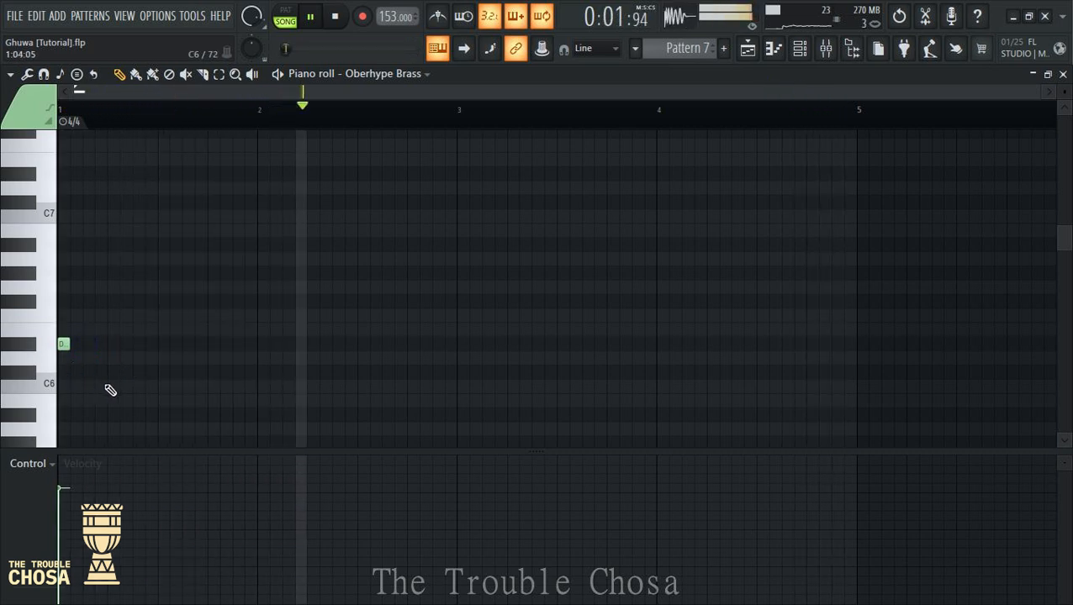
{"action": "left_click", "coordinate": [76, 345]}
{"action": "right_click", "coordinate": [76, 345]}
{"action": "right_click", "coordinate": [65, 345]}
Place a short chord of G#5, C#6 and F6 at the start of bar 1
{"action": "left_click_drag", "start_coordinate": [124, 357], "coordinate": [63, 373]}
{"action": "left_click", "coordinate": [64, 315]}
{"action": "scroll", "coordinate": [190, 314], "scroll_direction": "down", "scroll_amount": 3}
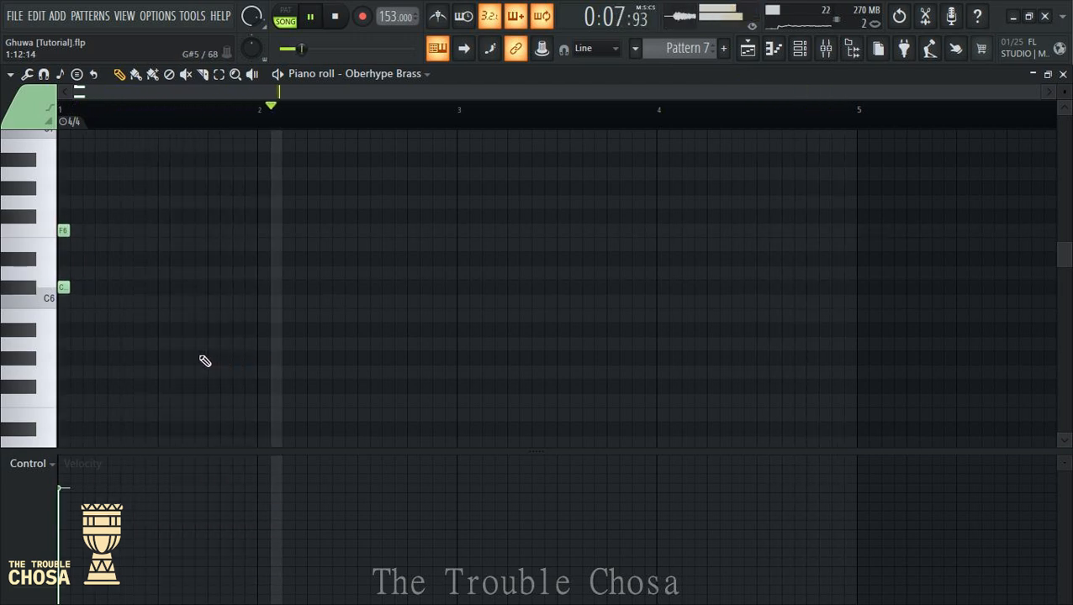
{"action": "left_click", "coordinate": [90, 357]}
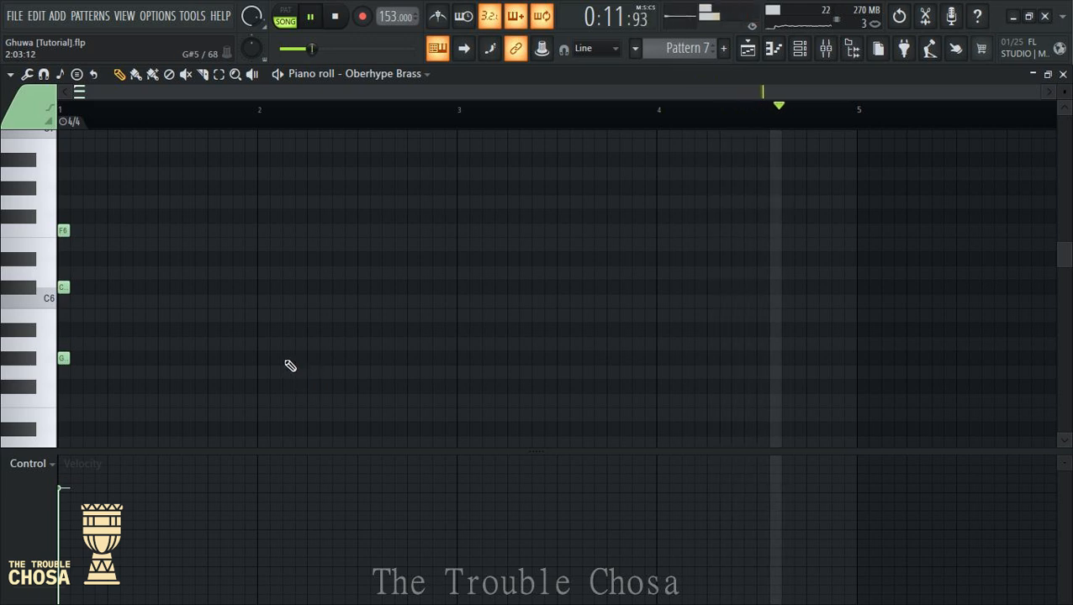
Place a short chord of A#5, D#6 and F#6 at the start of bar 2
{"action": "left_click", "coordinate": [257, 329]}
{"action": "left_click", "coordinate": [258, 288]}
{"action": "left_click", "coordinate": [261, 217]}
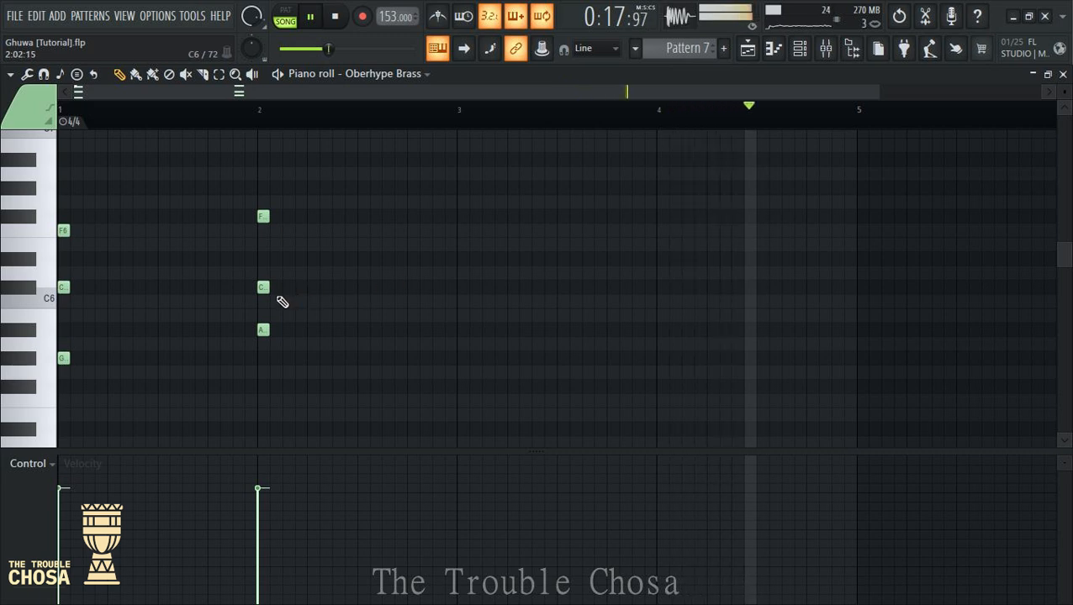
{"action": "left_click_drag", "start_coordinate": [263, 286], "coordinate": [267, 257]}
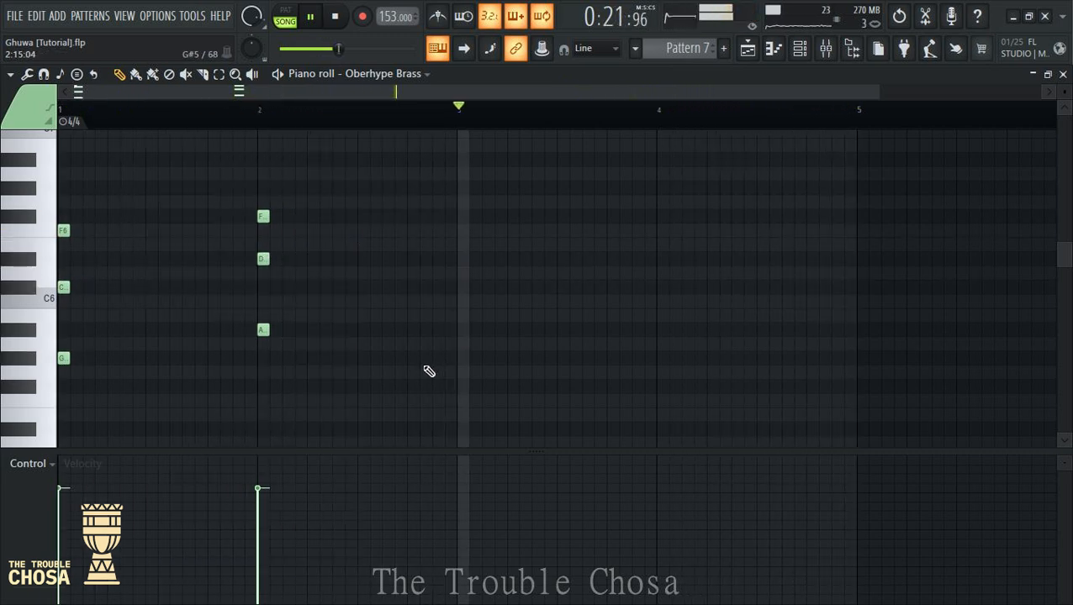
Place a short chord of A#5, C#6 and F#6 at the start of bar 3
{"action": "left_click", "coordinate": [461, 288]}
{"action": "left_click", "coordinate": [459, 329]}
{"action": "left_click", "coordinate": [453, 244]}
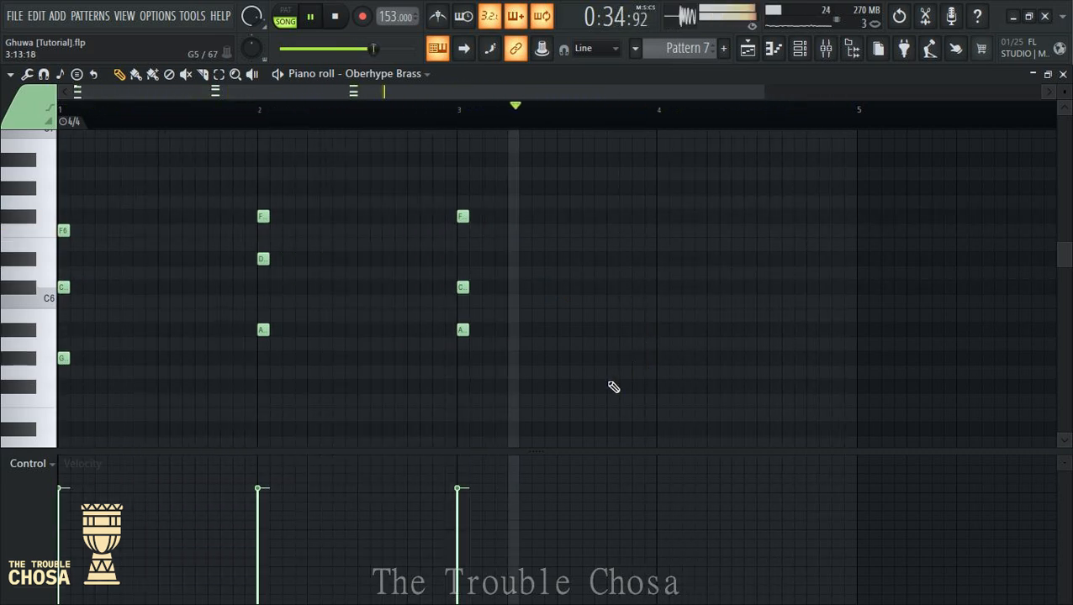
Place a short chord of B5, D#6 and F#6 at the start of bar 4 and save the project
{"action": "left_click", "coordinate": [658, 314]}
{"action": "left_click_drag", "start_coordinate": [656, 280], "coordinate": [656, 252]}
{"action": "left_click", "coordinate": [657, 216]}
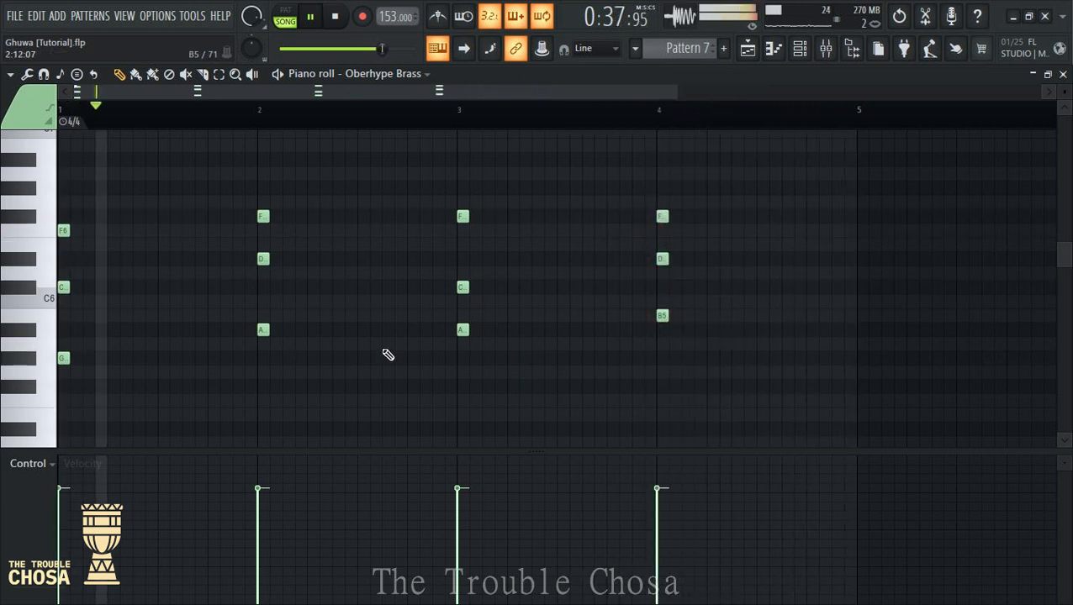
{"action": "key", "text": "ctrl+s"}
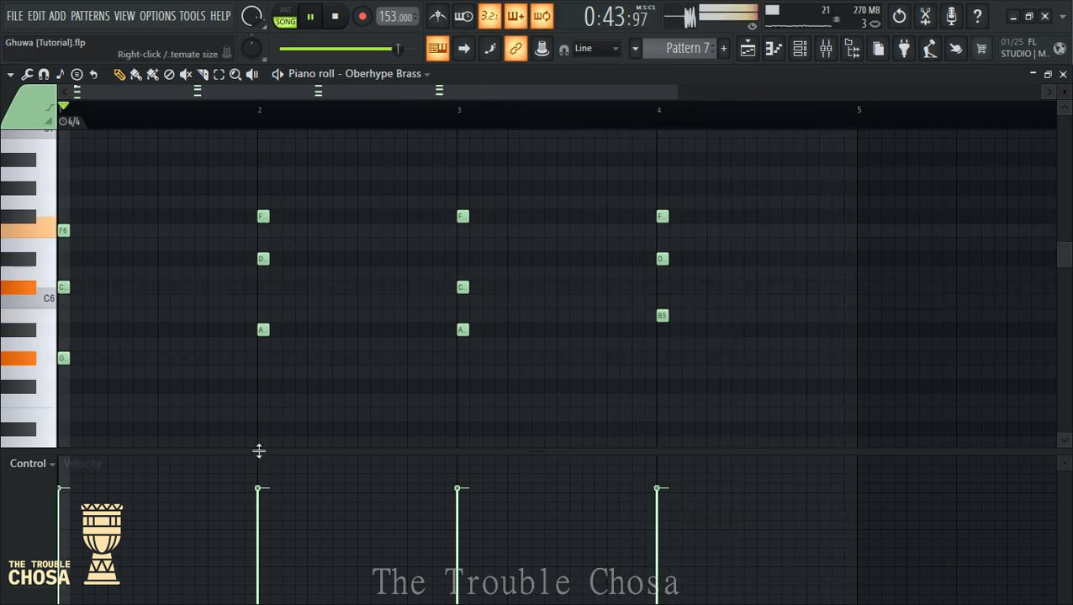
In bar 1, add C#6 and G#5 on beats 2 and 3 and step 12, with F5 under the last two chords
{"action": "left_click", "coordinate": [111, 287]}
{"action": "left_click", "coordinate": [110, 358]}
{"action": "scroll", "coordinate": [168, 361], "scroll_direction": "down", "scroll_amount": 1}
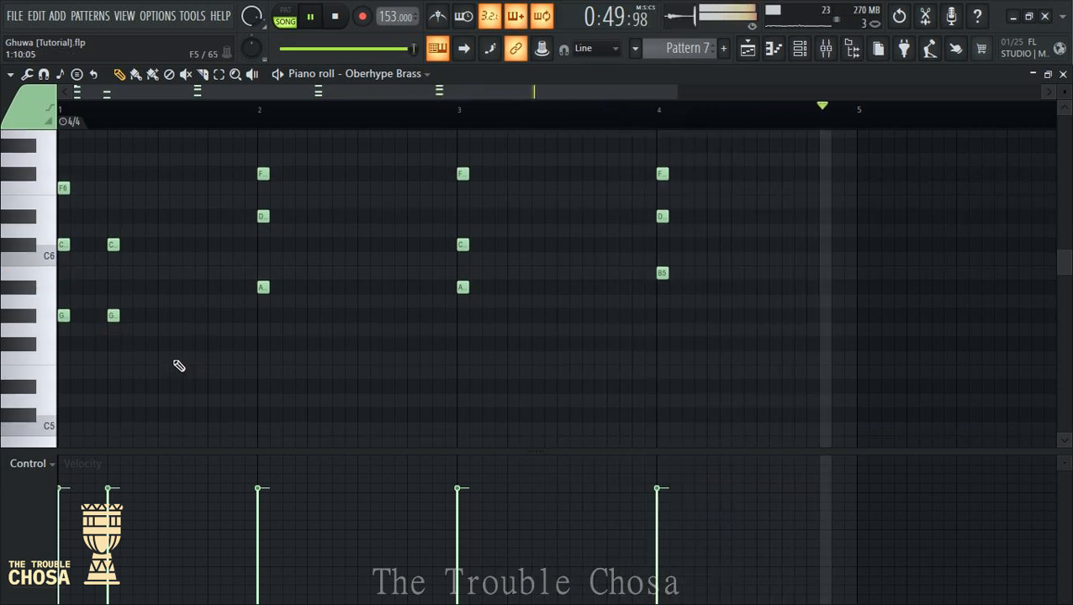
{"action": "left_click", "coordinate": [163, 315]}
{"action": "left_click", "coordinate": [164, 245]}
{"action": "left_click", "coordinate": [200, 245]}
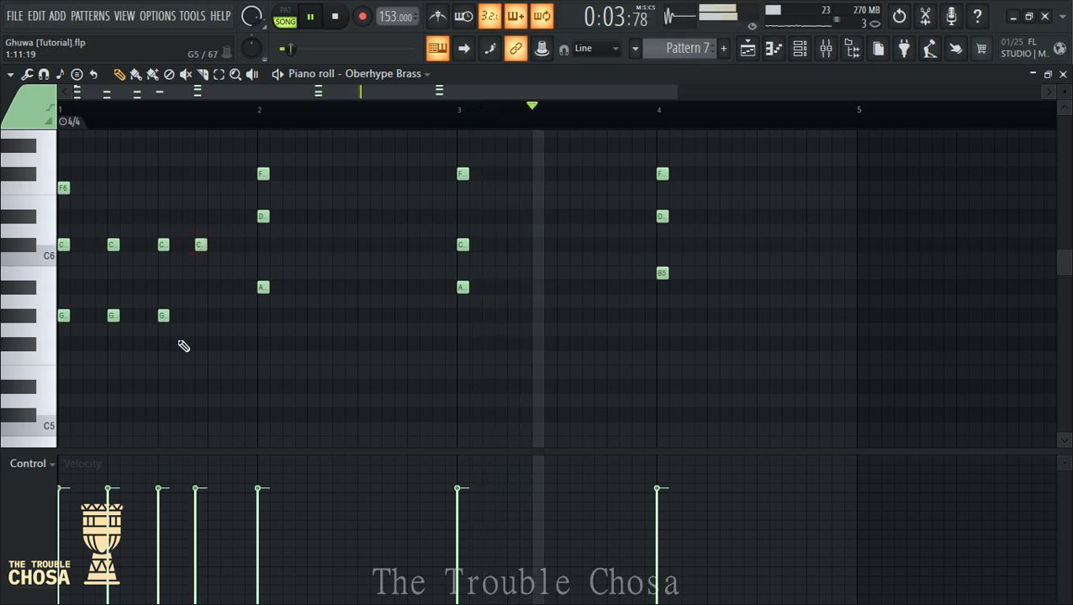
{"action": "left_click", "coordinate": [200, 315]}
{"action": "left_click", "coordinate": [163, 358]}
{"action": "left_click", "coordinate": [199, 358]}
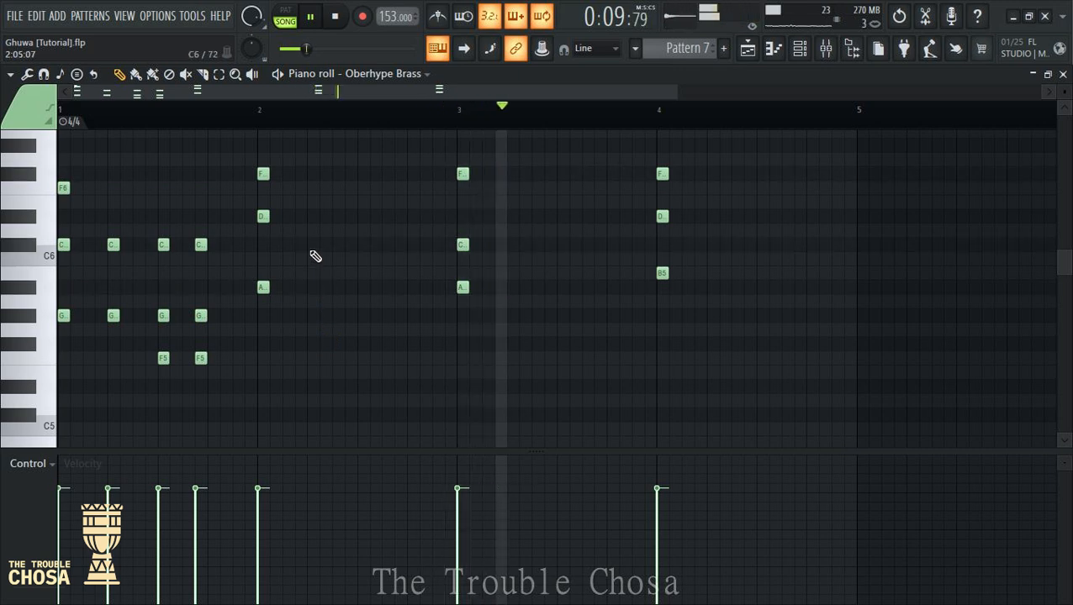
In bar 2, add short D#6, A#5 and F#5 chords on beats 2 and 3 and on step 12
{"action": "left_click", "coordinate": [312, 216]}
{"action": "left_click", "coordinate": [324, 301]}
{"action": "left_click_drag", "start_coordinate": [309, 303], "coordinate": [307, 301]}
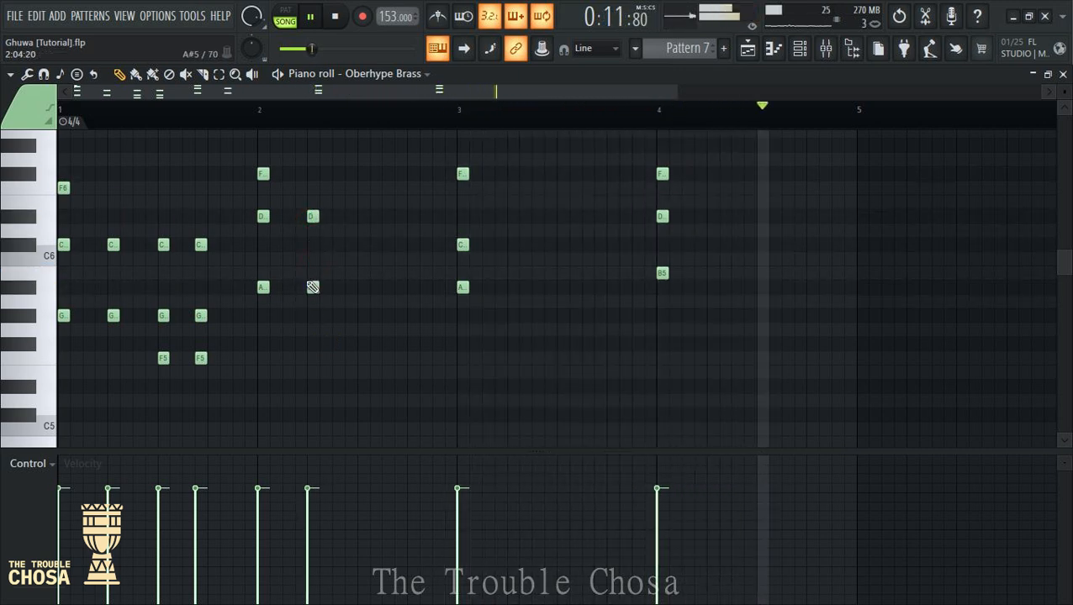
{"action": "left_click", "coordinate": [312, 343]}
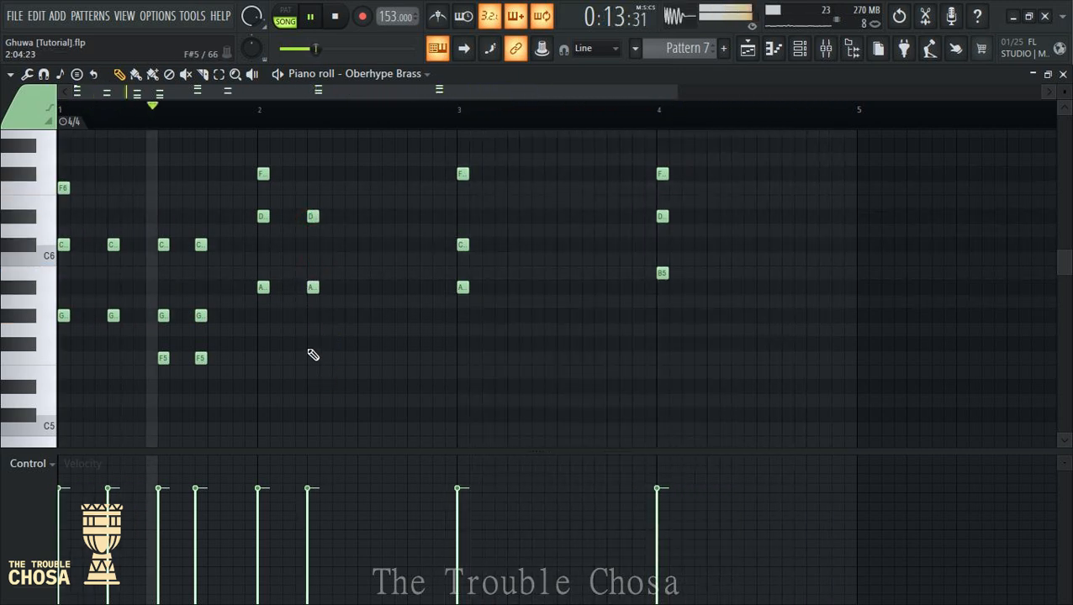
{"action": "left_click", "coordinate": [362, 344]}
{"action": "left_click", "coordinate": [361, 288]}
{"action": "left_click", "coordinate": [362, 217]}
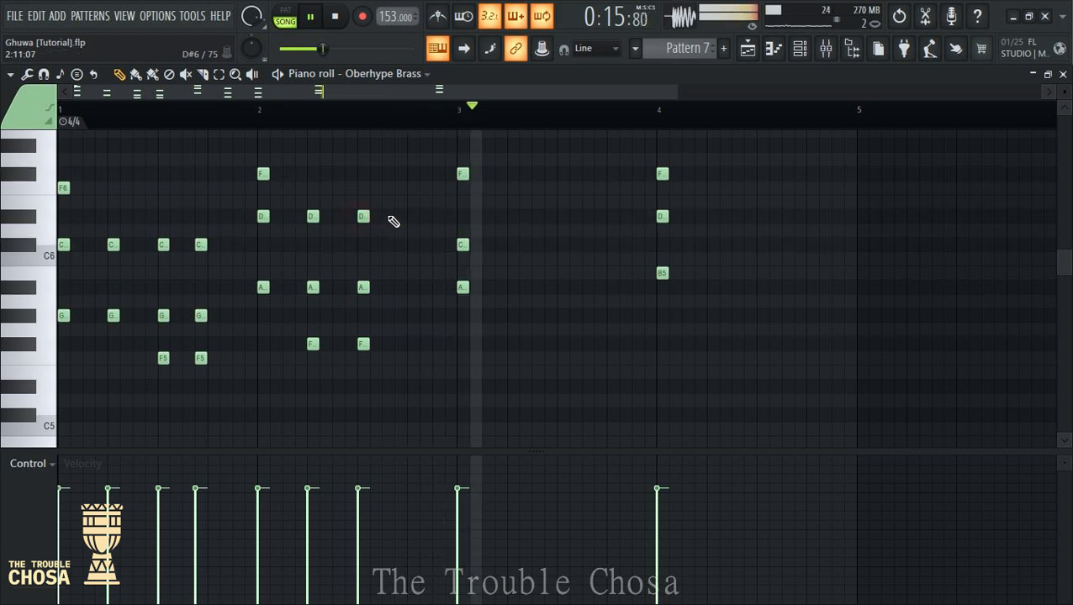
{"action": "left_click", "coordinate": [399, 217]}
{"action": "left_click", "coordinate": [398, 287]}
{"action": "left_click", "coordinate": [400, 344]}
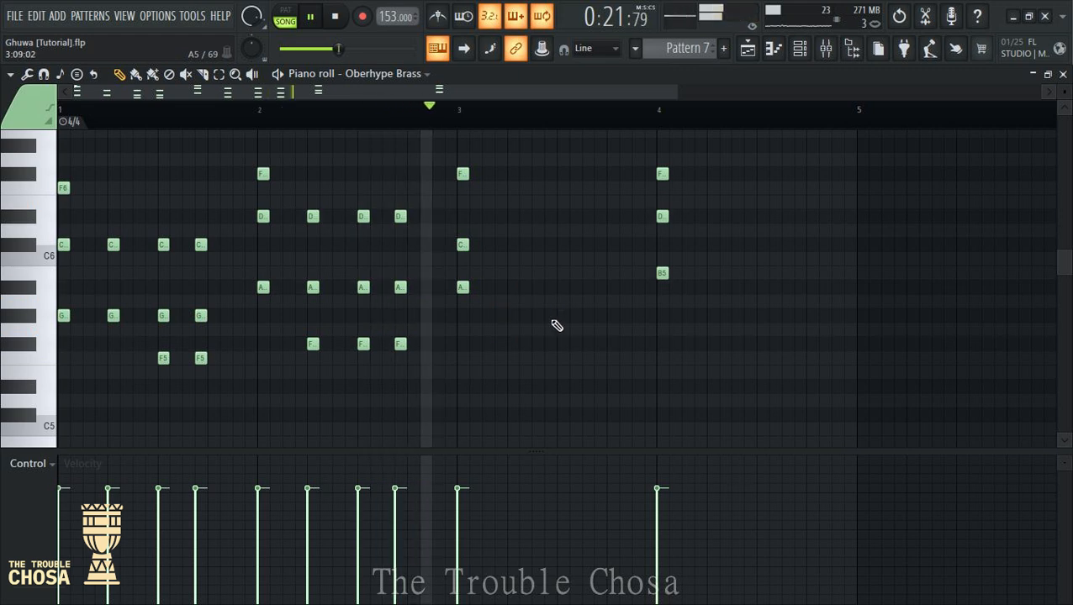
In bar 3, add short C#6, A#5 and F#5 chords on beats 2 and 3 and on step 12
{"action": "left_click", "coordinate": [512, 217]}
{"action": "right_click", "coordinate": [516, 216]}
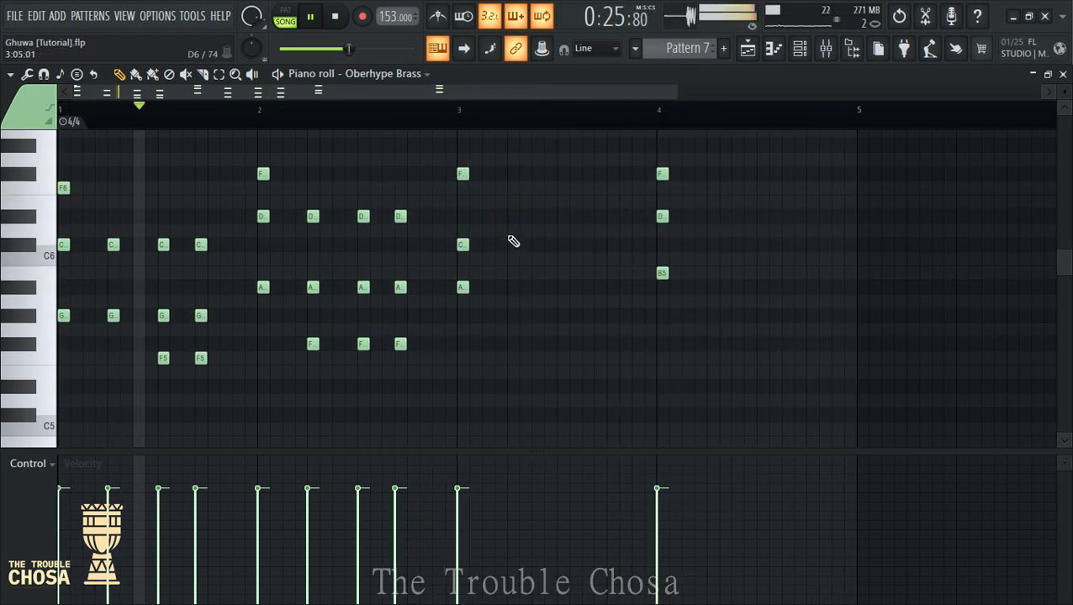
{"action": "left_click", "coordinate": [512, 244]}
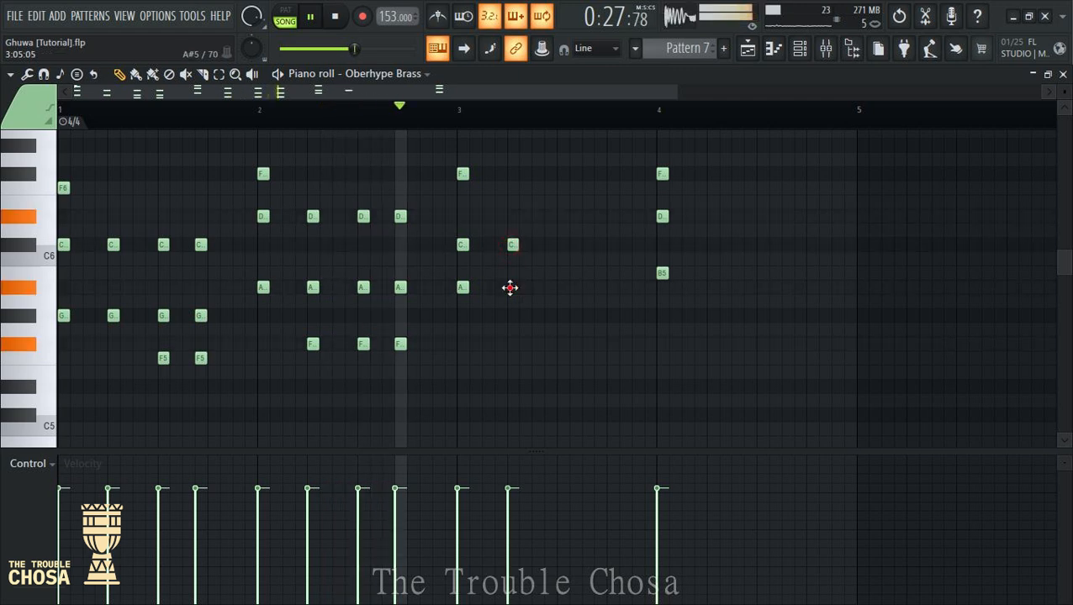
{"action": "left_click", "coordinate": [510, 288]}
{"action": "left_click", "coordinate": [562, 344]}
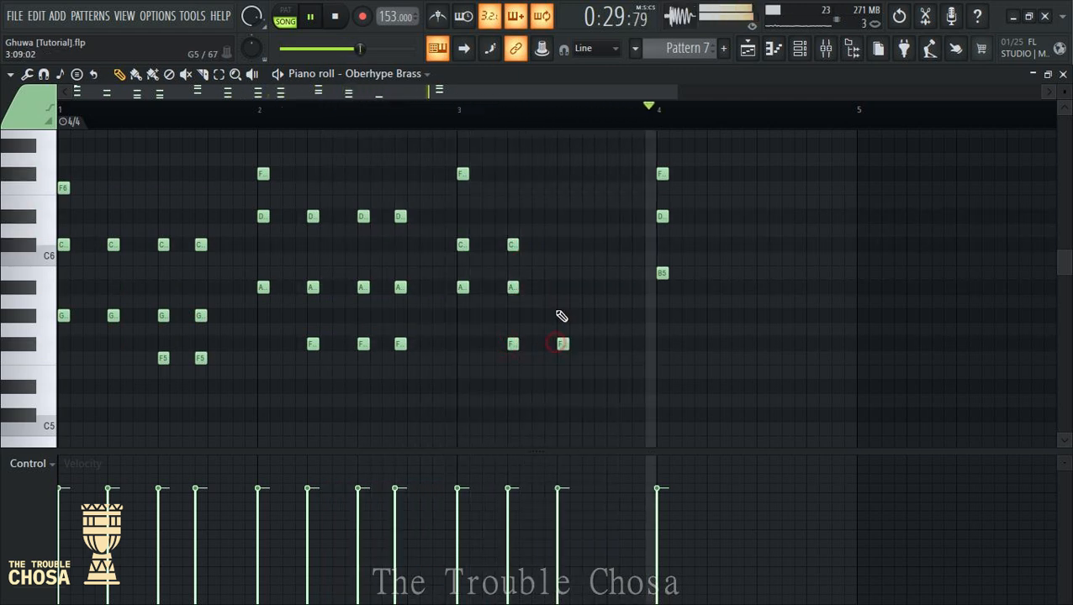
{"action": "left_click", "coordinate": [563, 287]}
{"action": "left_click", "coordinate": [562, 245]}
{"action": "left_click", "coordinate": [599, 244]}
{"action": "left_click", "coordinate": [599, 288]}
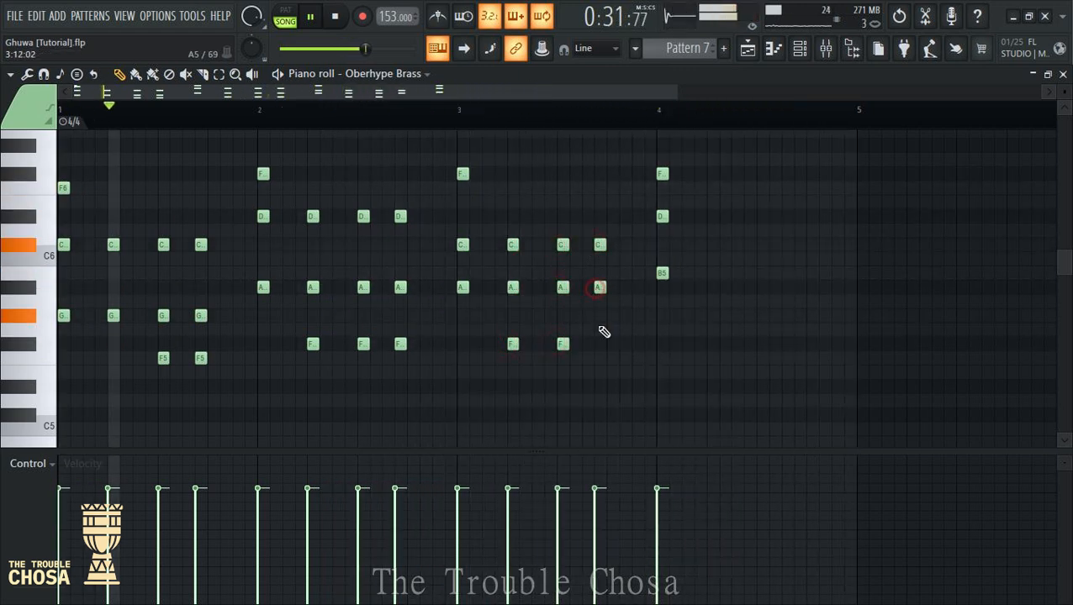
{"action": "left_click", "coordinate": [599, 344]}
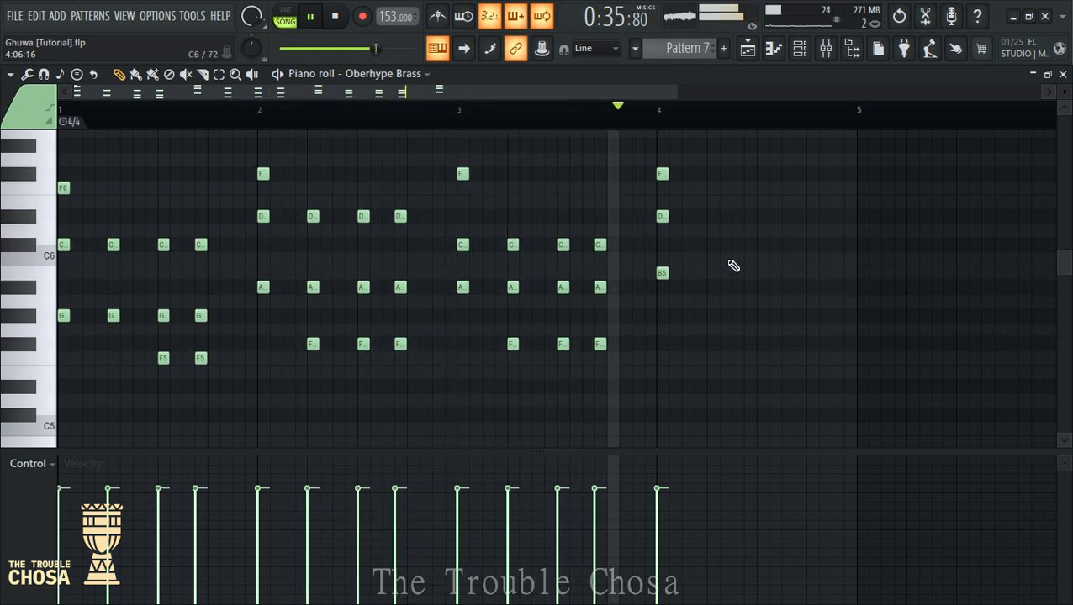
In bar 4, add short D#6, B5 and F#5 chords on beats 2 and 3 and on step 12
{"action": "left_click", "coordinate": [712, 272]}
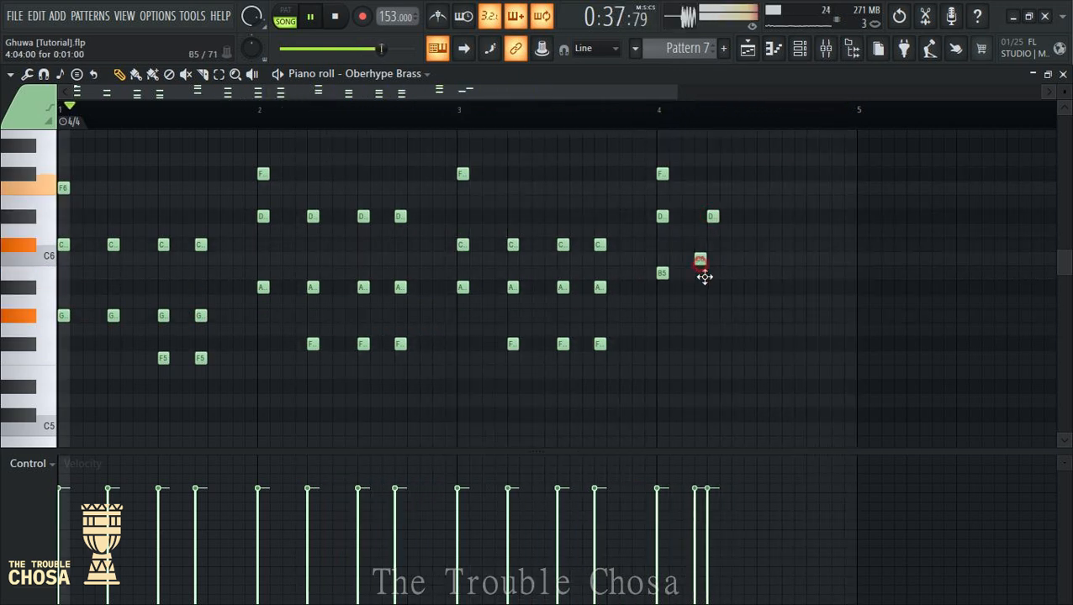
{"action": "left_click", "coordinate": [712, 216]}
{"action": "left_click", "coordinate": [712, 344]}
{"action": "left_click", "coordinate": [762, 344]}
{"action": "left_click", "coordinate": [761, 287]}
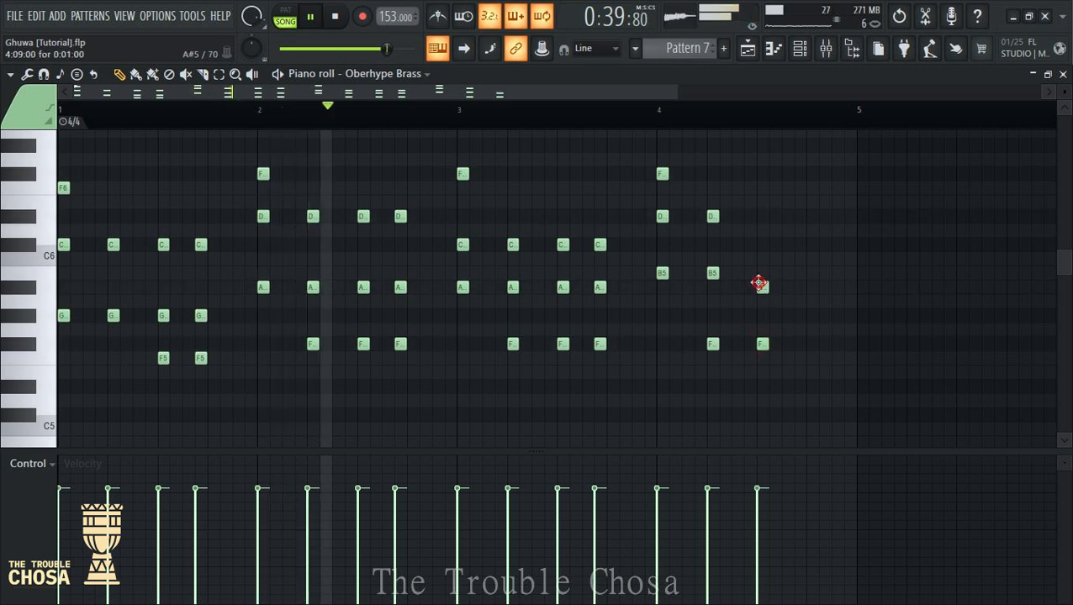
{"action": "left_click", "coordinate": [760, 218]}
{"action": "right_click", "coordinate": [762, 288]}
{"action": "left_click", "coordinate": [762, 273]}
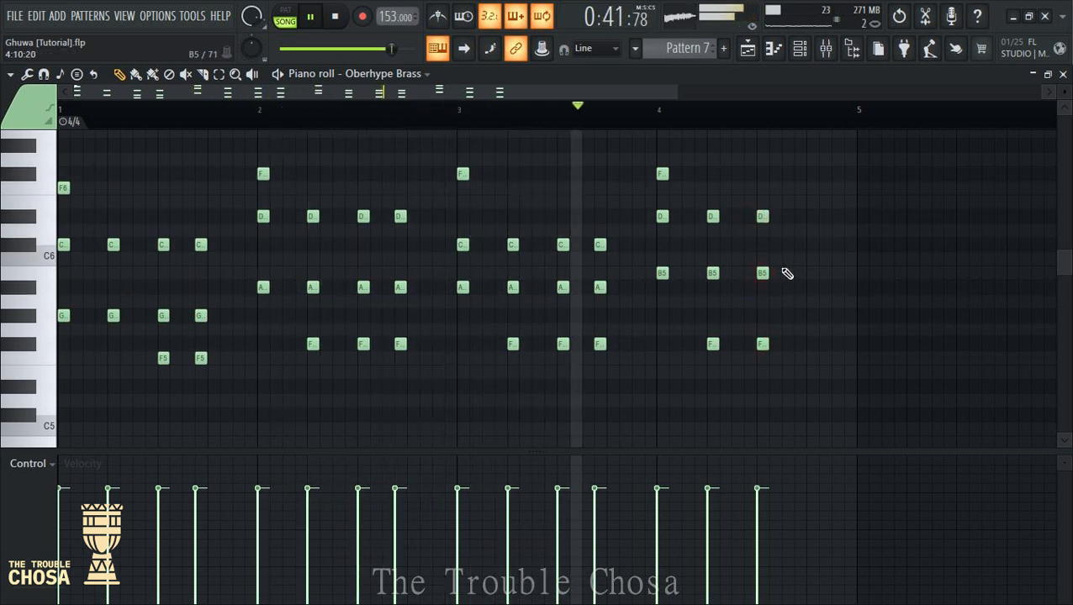
{"action": "left_click", "coordinate": [797, 217]}
{"action": "left_click", "coordinate": [795, 345]}
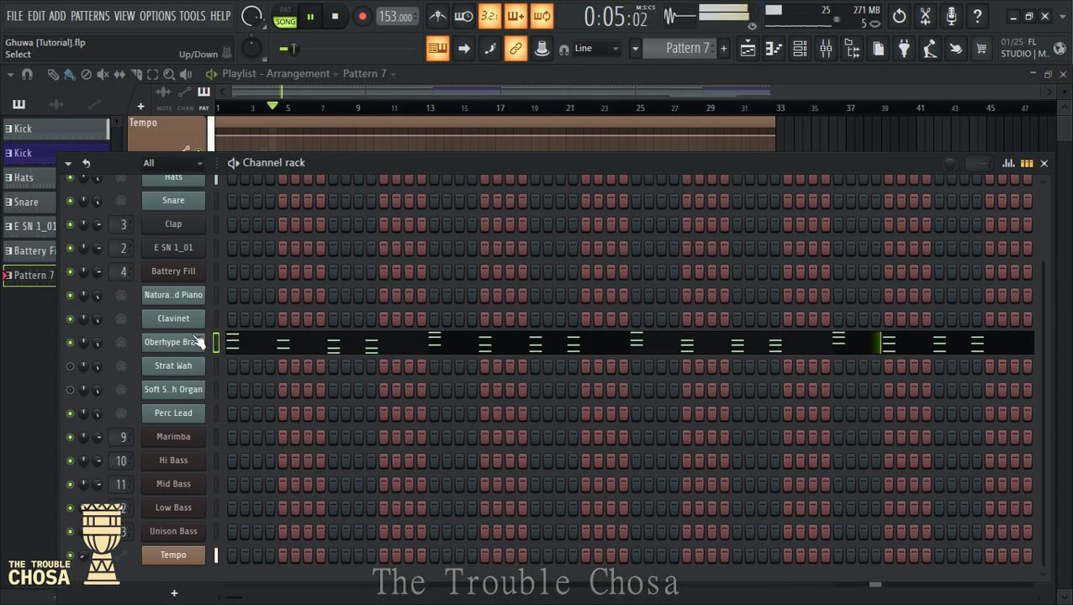
Open the Clavinet channel's piano roll and audition keys around C6 and C5
{"action": "right_click", "coordinate": [200, 312]}
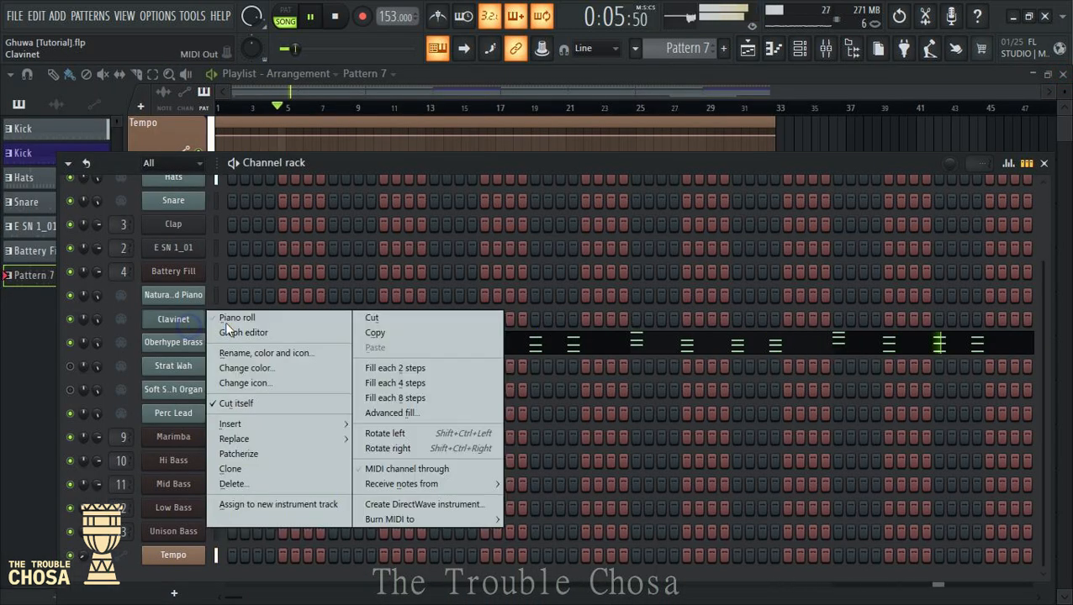
{"action": "left_click", "coordinate": [227, 313]}
{"action": "left_click", "coordinate": [32, 250]}
{"action": "left_click", "coordinate": [26, 249]}
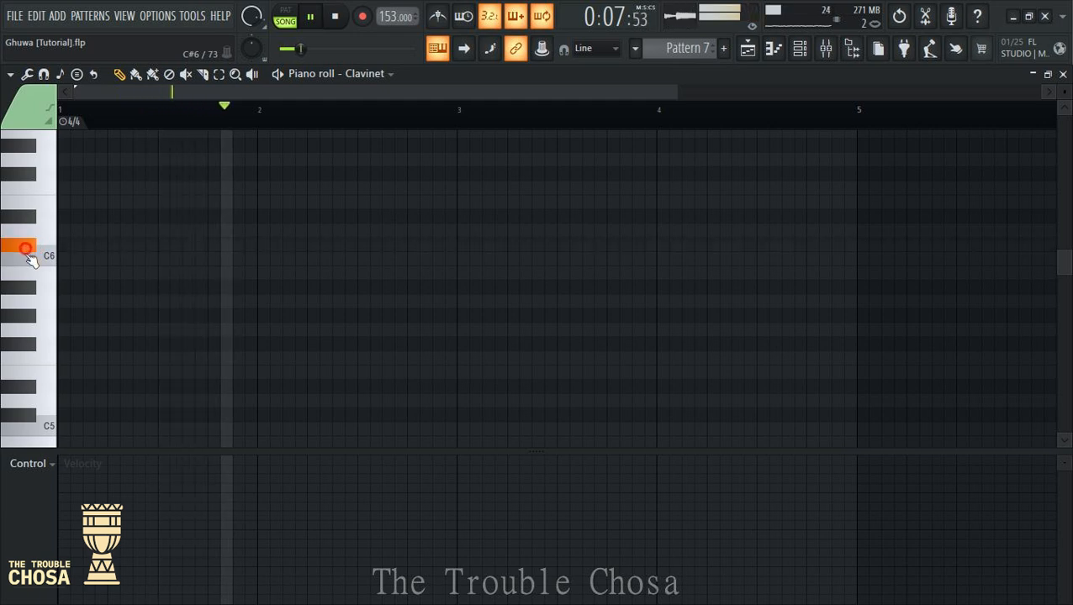
{"action": "left_click", "coordinate": [24, 264]}
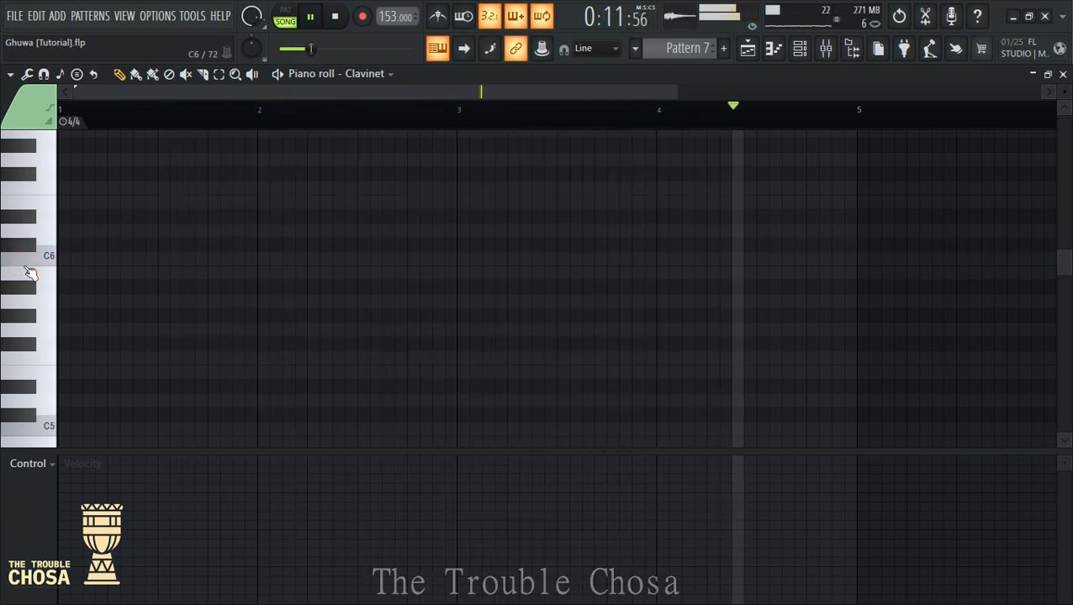
{"action": "scroll", "coordinate": [38, 320], "scroll_direction": "down", "scroll_amount": 3}
{"action": "left_click", "coordinate": [48, 360]}
{"action": "left_click", "coordinate": [43, 298]}
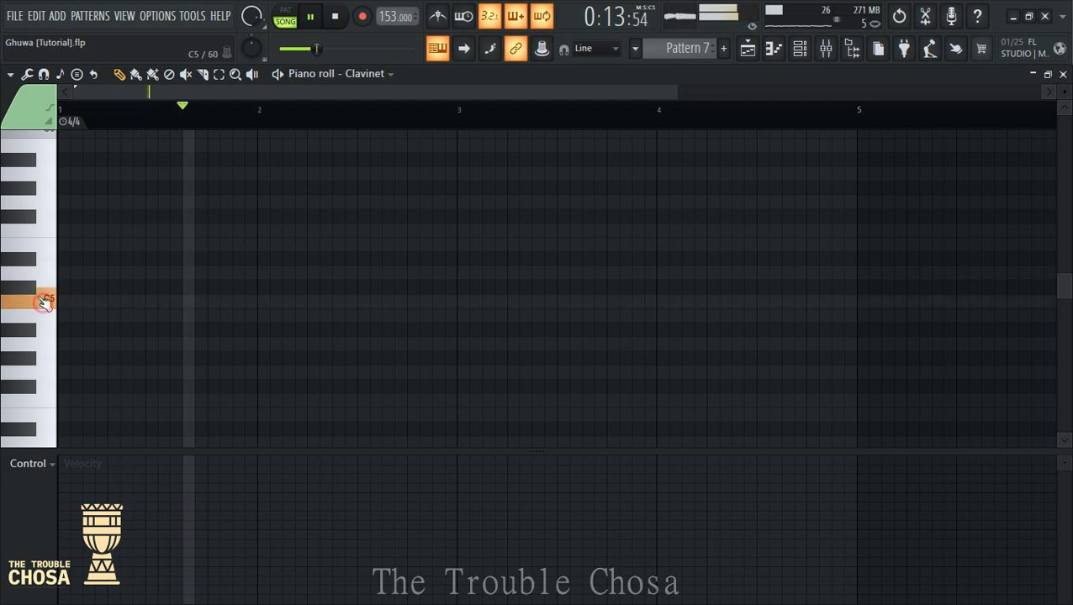
Draw three-step notes D#5 at step 13 and C#5 at step 15 of bar 1, plus a one-step D#5 at the start of bar 2
{"action": "left_click", "coordinate": [213, 260]}
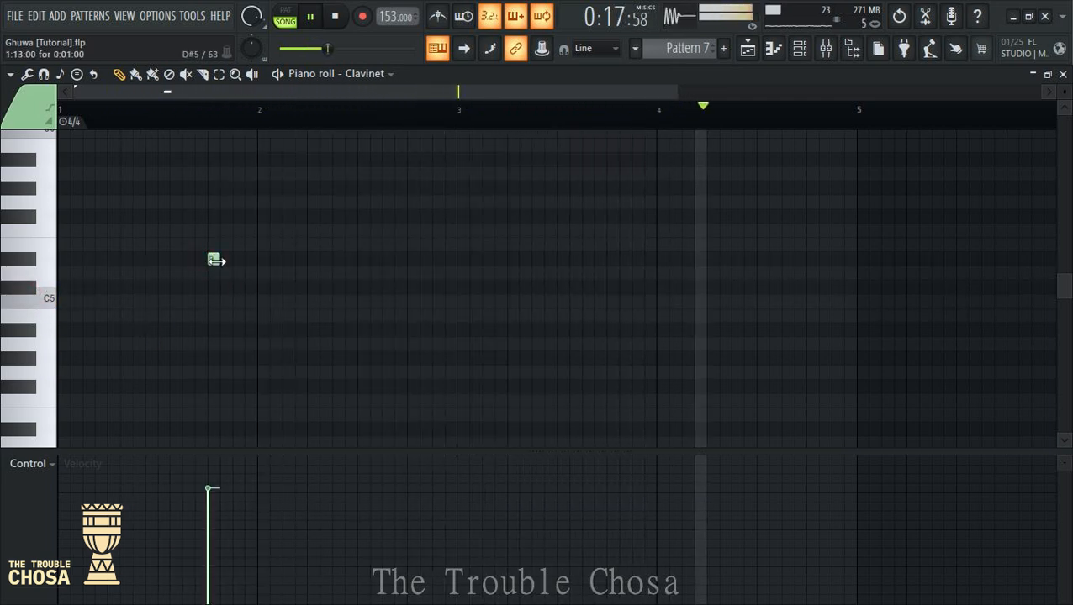
{"action": "left_click_drag", "start_coordinate": [218, 261], "coordinate": [236, 262]}
{"action": "left_click", "coordinate": [243, 287]}
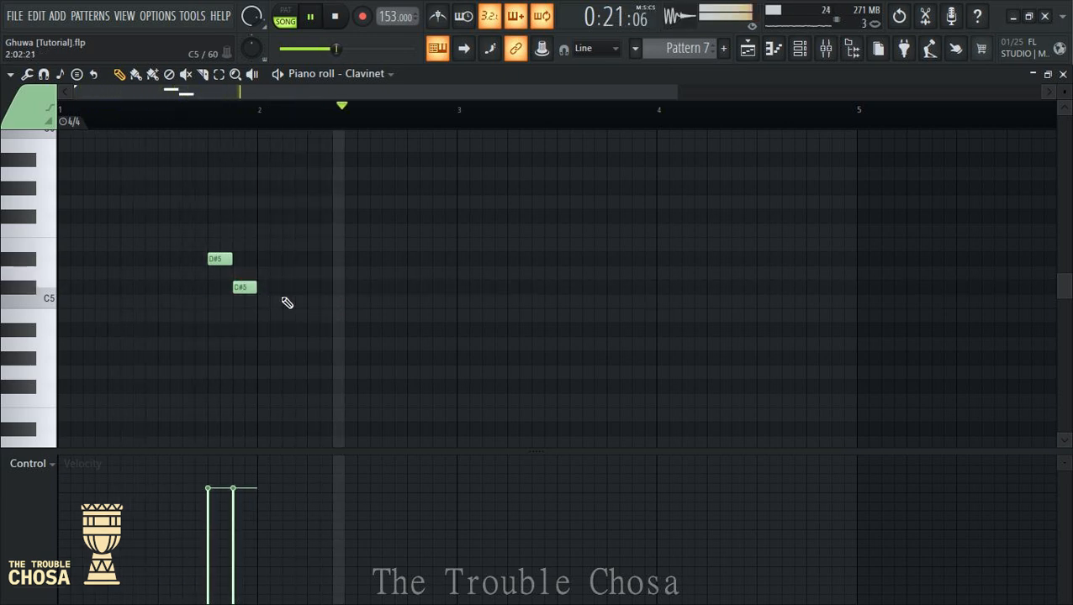
{"action": "left_click", "coordinate": [261, 260]}
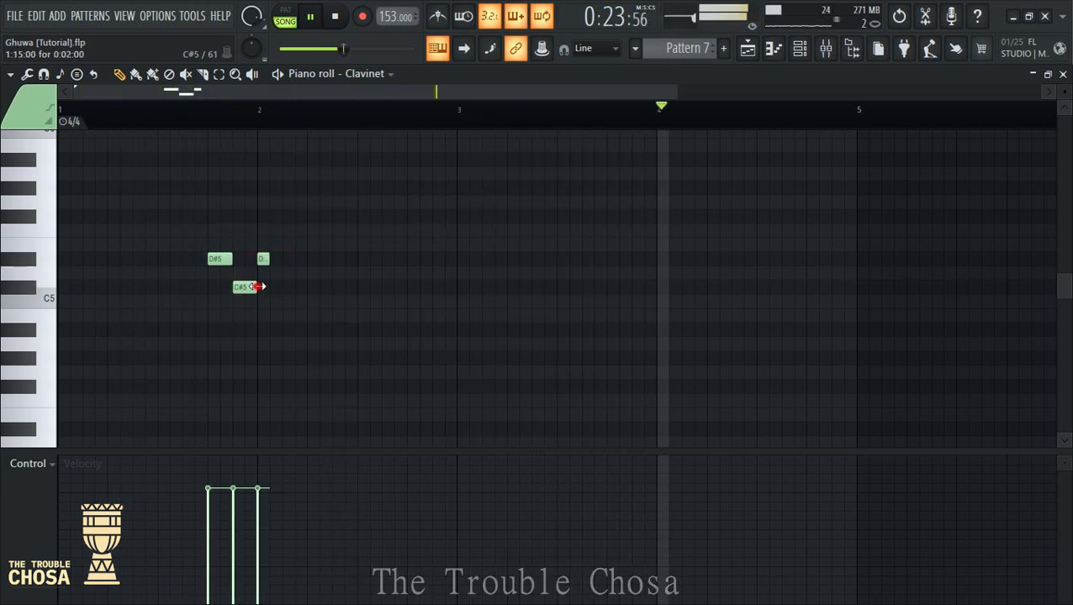
{"action": "left_click_drag", "start_coordinate": [257, 287], "coordinate": [269, 288]}
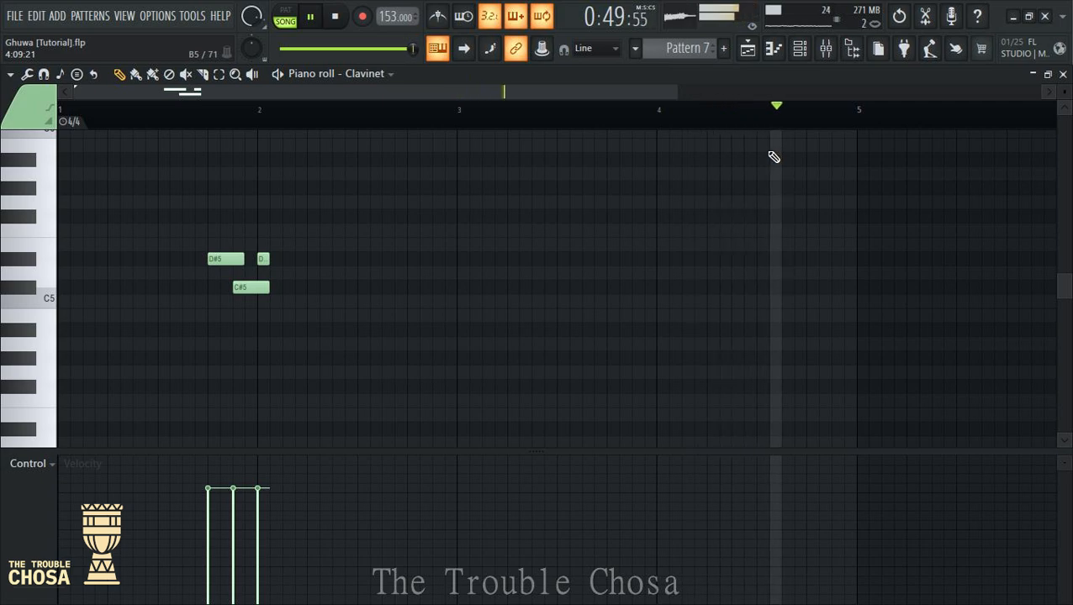
Leave the Clavinet's notes and open the Natural Grand Piano channel's piano roll
{"action": "left_click", "coordinate": [1063, 74]}
{"action": "right_click", "coordinate": [181, 301]}
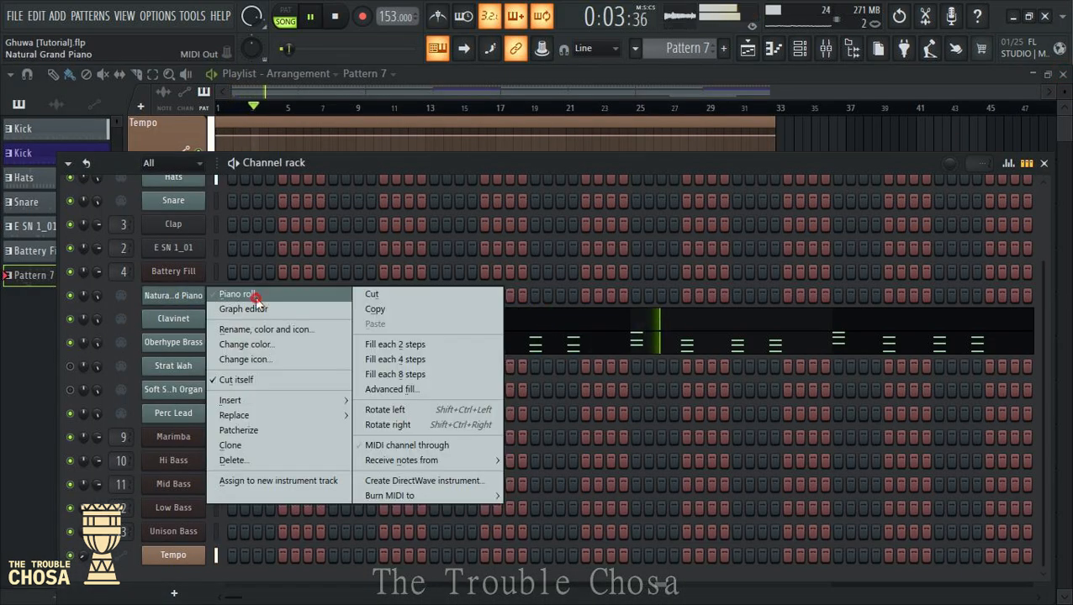
{"action": "left_click", "coordinate": [248, 294]}
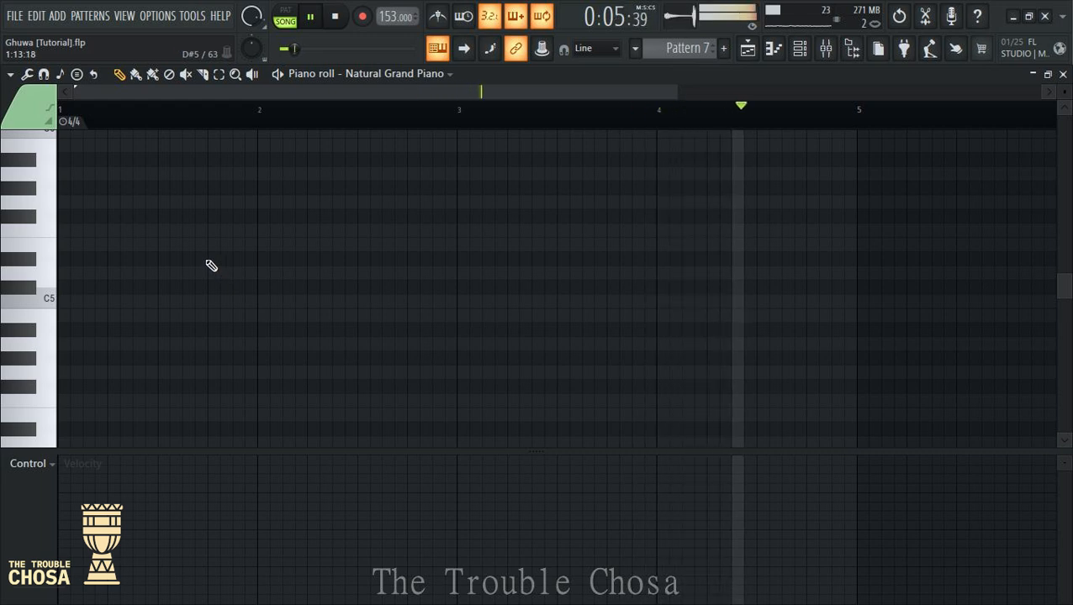
In bar 1, place one-step chords of G#4, C#5 and F5 on beat 1 and F4, G#4 and C#5 on beat 3
{"action": "left_click", "coordinate": [66, 216]}
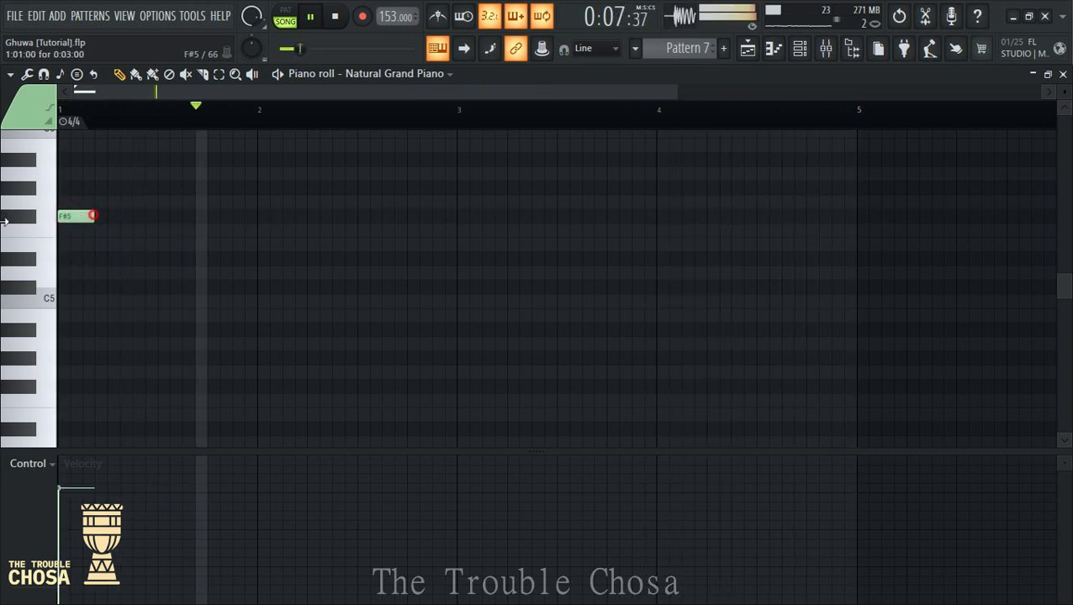
{"action": "left_click_drag", "start_coordinate": [92, 216], "coordinate": [67, 216]}
{"action": "left_click", "coordinate": [64, 286]}
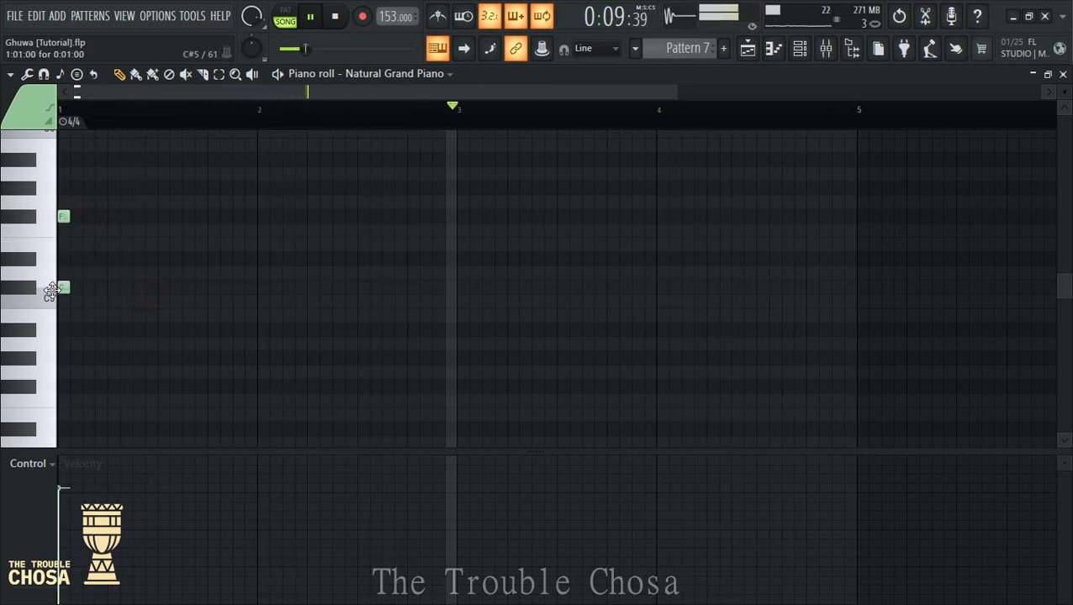
{"action": "left_click", "coordinate": [64, 358]}
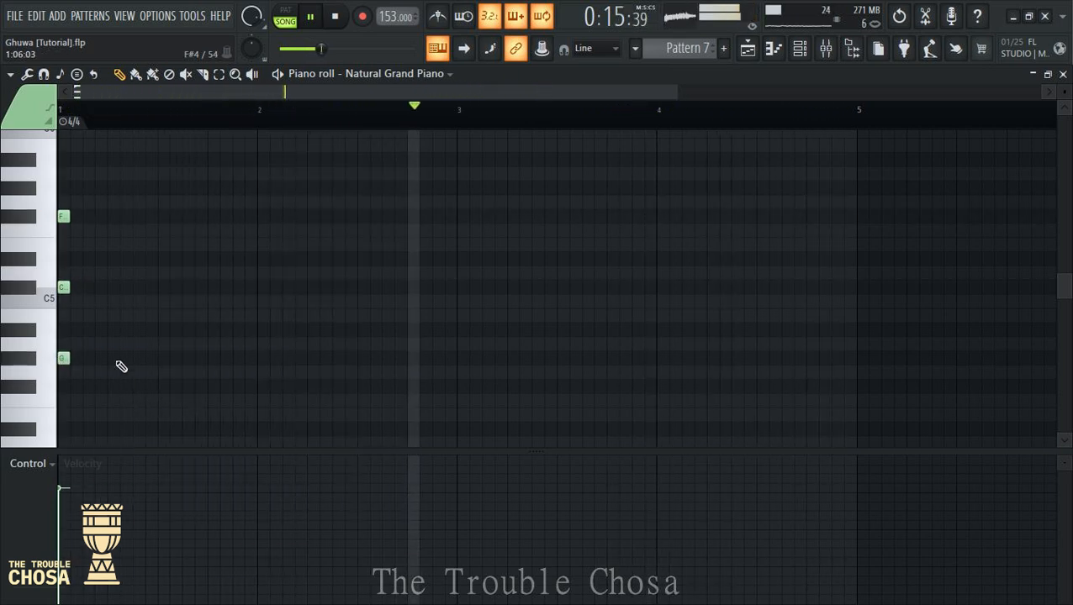
{"action": "left_click_drag", "start_coordinate": [63, 218], "coordinate": [61, 233]}
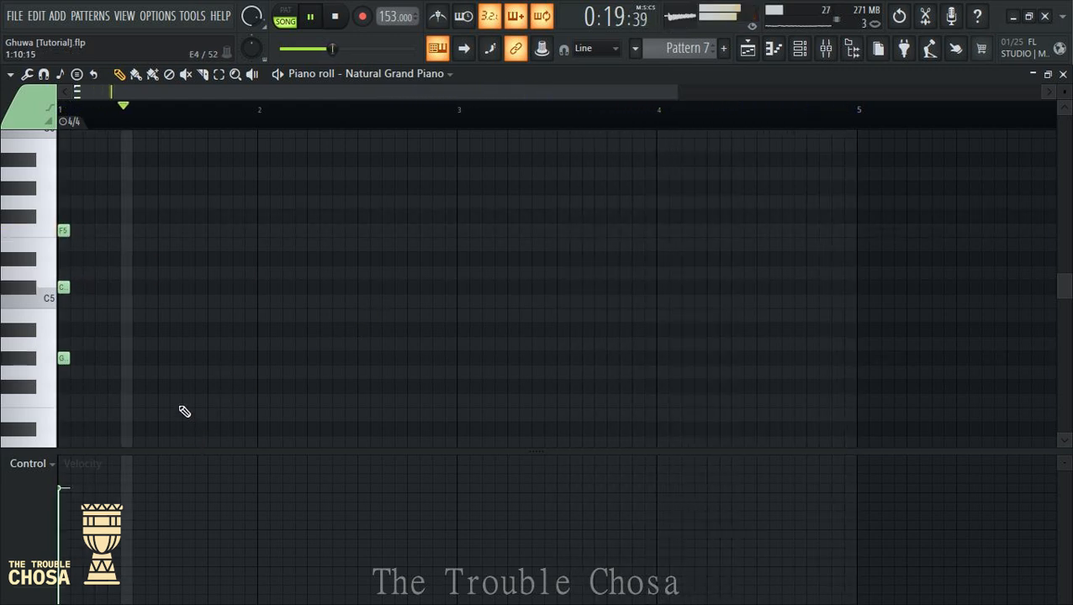
{"action": "left_click", "coordinate": [163, 400]}
{"action": "left_click", "coordinate": [163, 358]}
{"action": "left_click", "coordinate": [163, 287]}
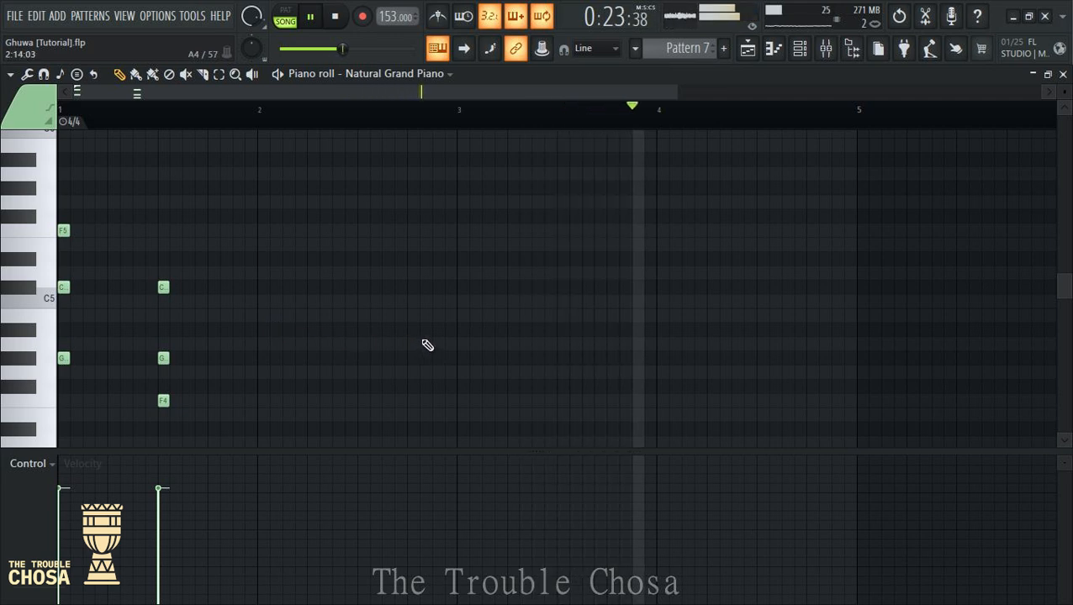
In bar 2, place one-step chords of A#4, D#5 and F#5 on beat 1 and F#4, A#4 and D#5 on beat 3
{"action": "left_click", "coordinate": [264, 357]}
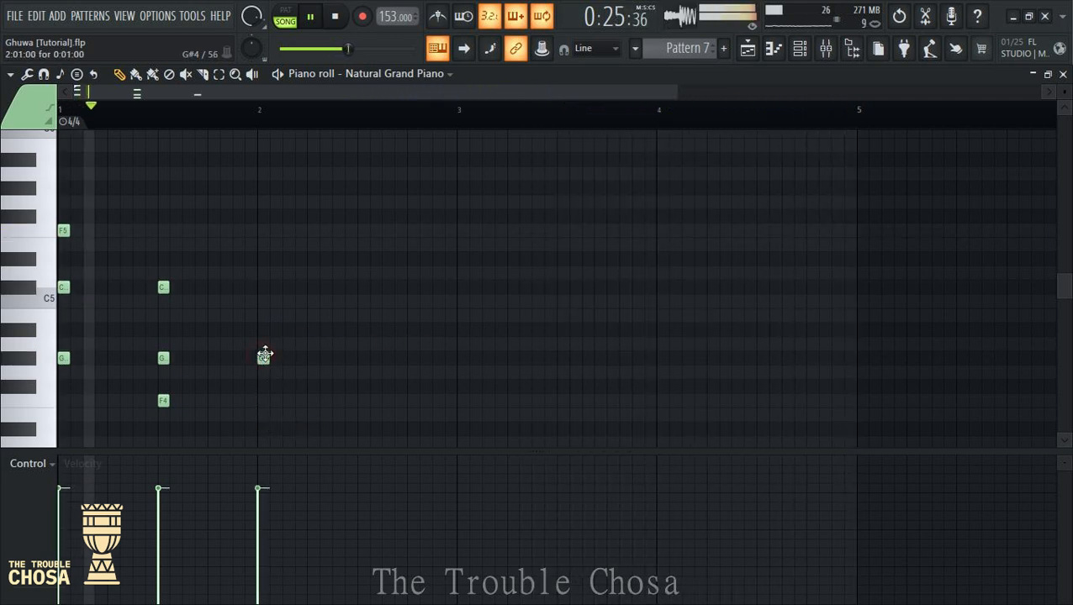
{"action": "right_click", "coordinate": [264, 357]}
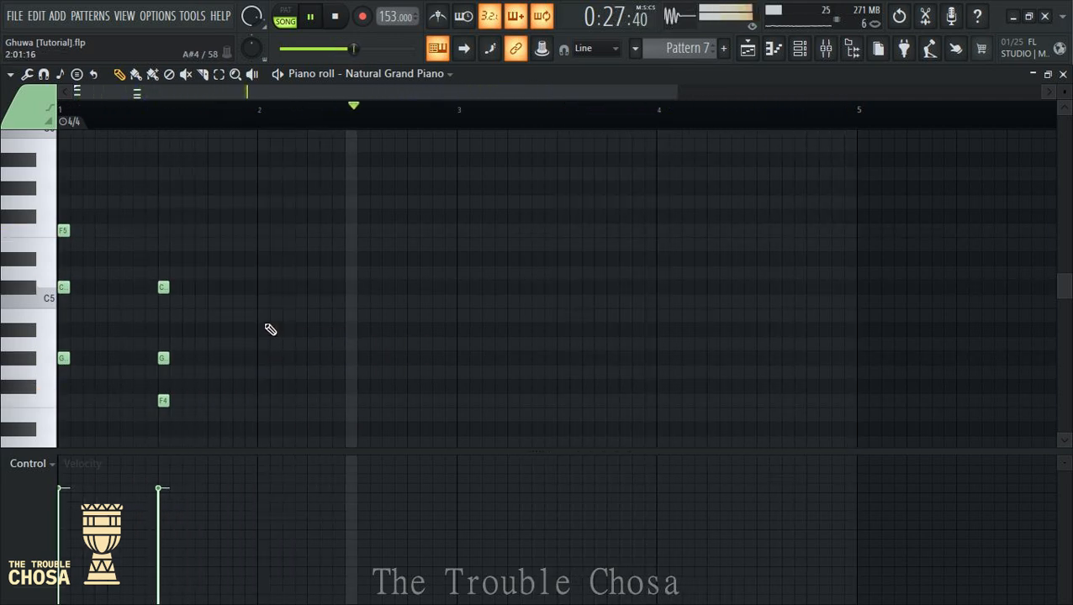
{"action": "left_click", "coordinate": [266, 329]}
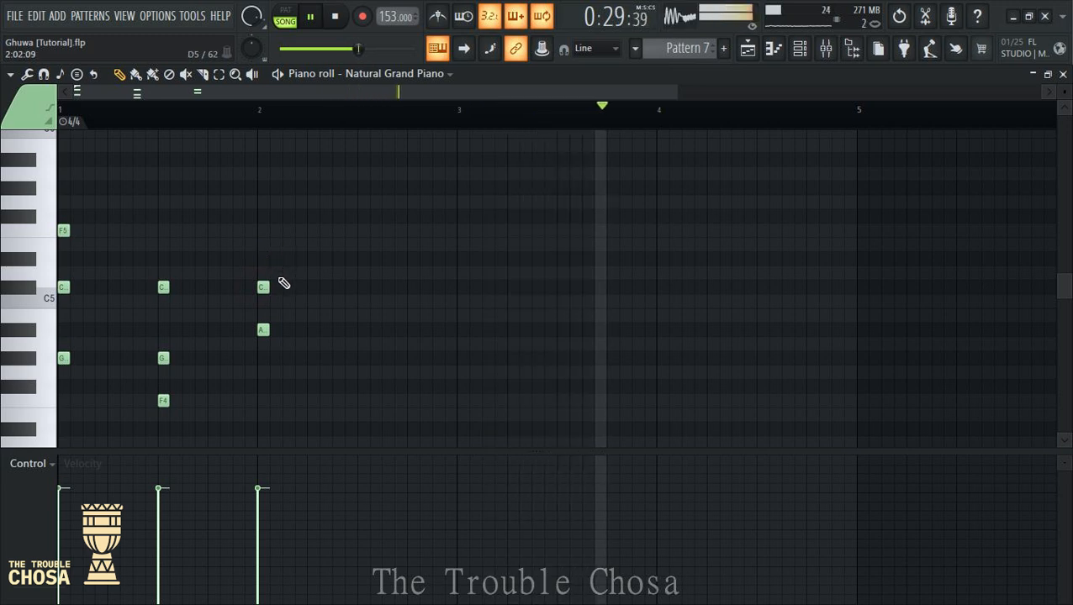
{"action": "right_click", "coordinate": [264, 286]}
{"action": "left_click", "coordinate": [264, 259]}
{"action": "left_click", "coordinate": [264, 217]}
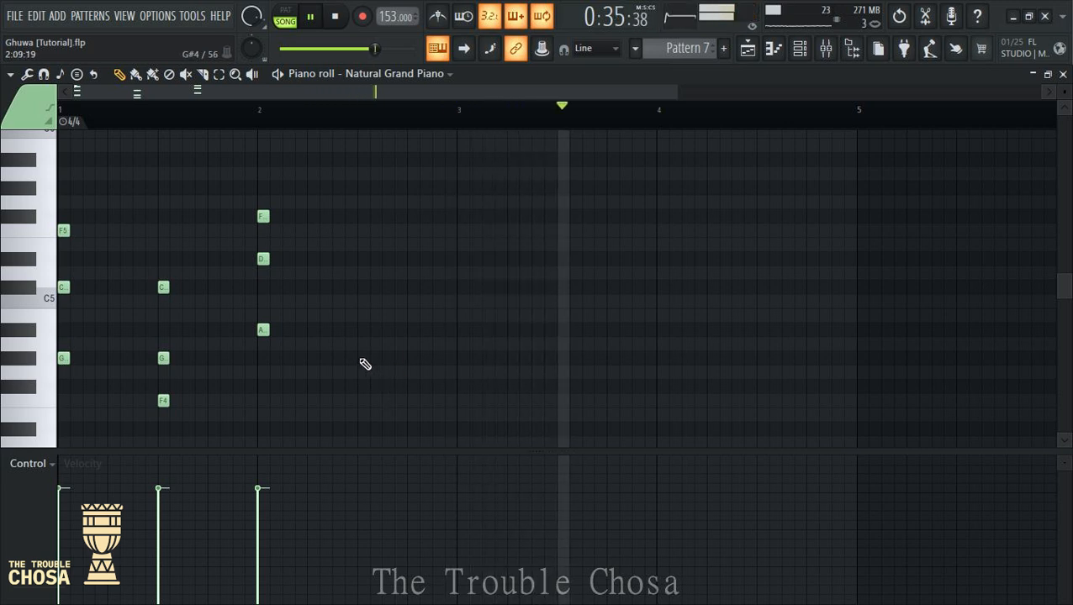
{"action": "left_click", "coordinate": [360, 329]}
{"action": "left_click", "coordinate": [362, 273]}
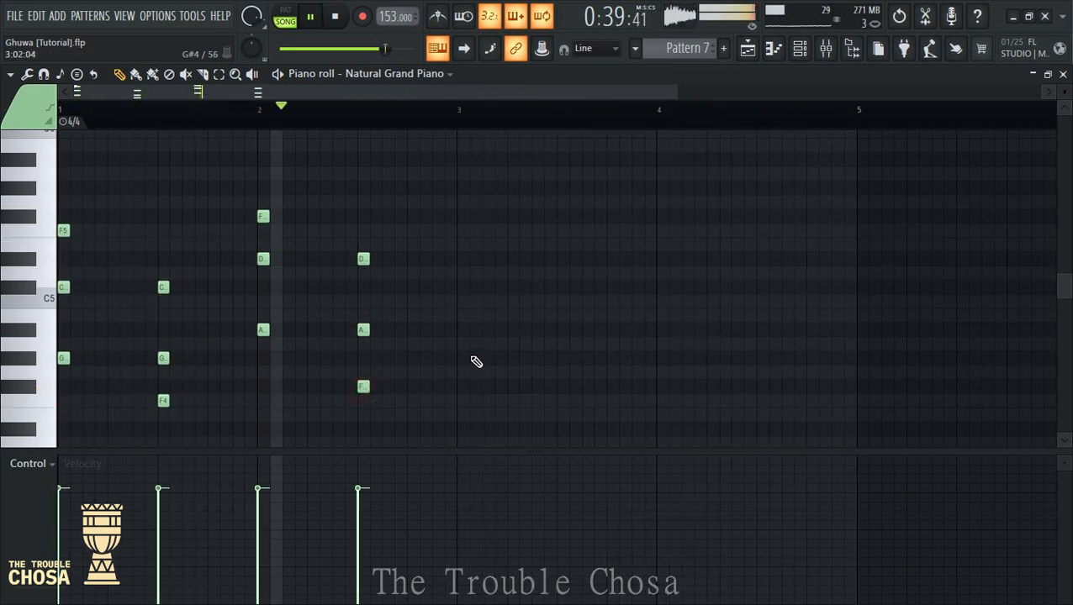
In bar 3, place one-step chords of A#4, C#5 and F#5 on beat 1 and F#4, A#4 and C#5 on beat 3
{"action": "left_click", "coordinate": [460, 331]}
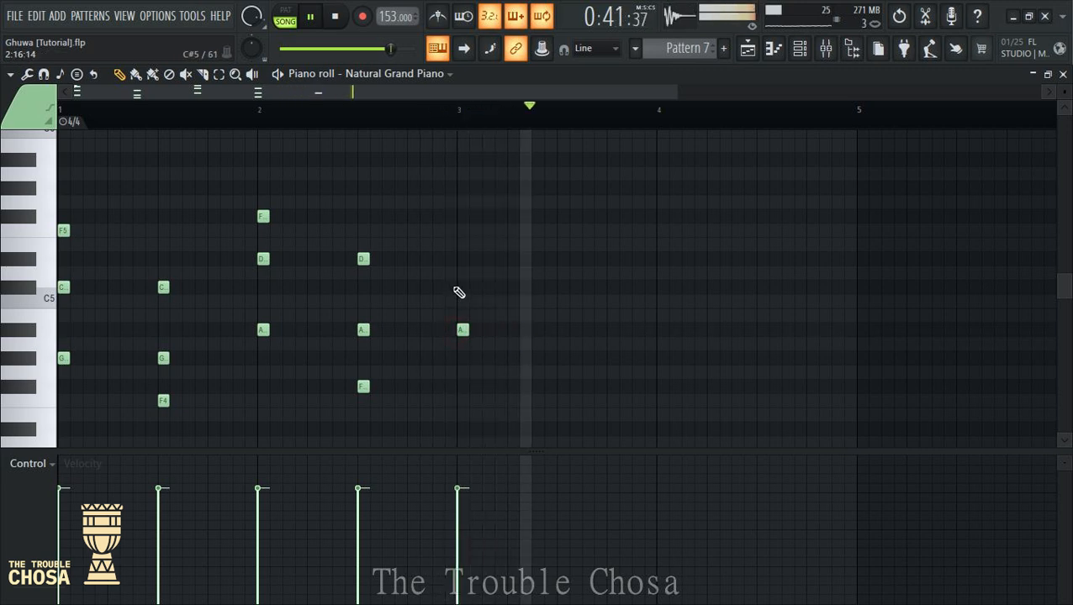
{"action": "left_click", "coordinate": [460, 288]}
{"action": "left_click_drag", "start_coordinate": [470, 241], "coordinate": [459, 214]}
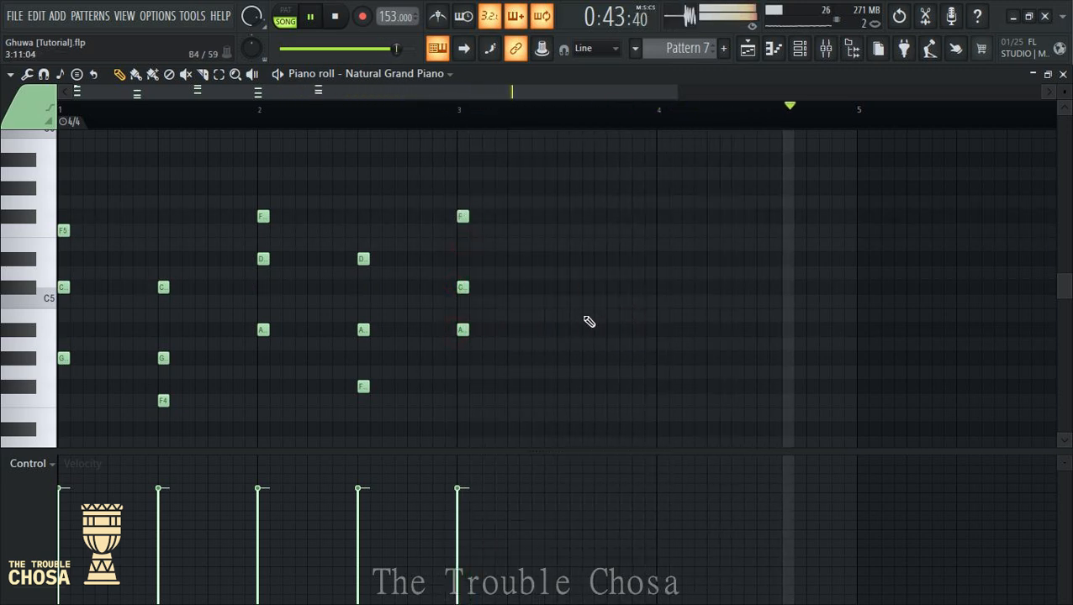
{"action": "left_click", "coordinate": [562, 287]}
{"action": "left_click", "coordinate": [562, 330]}
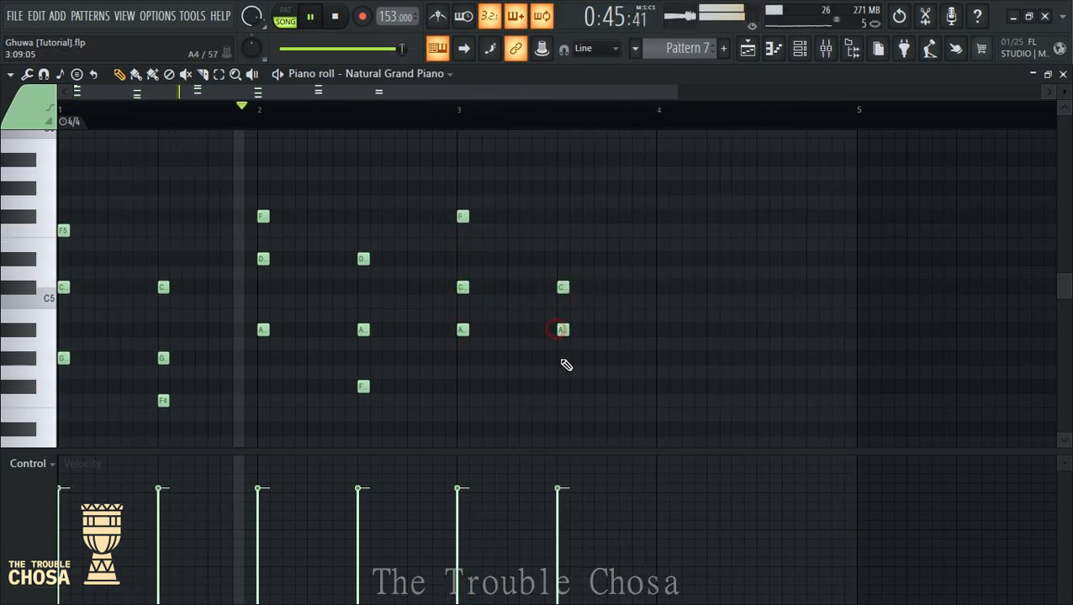
{"action": "left_click", "coordinate": [563, 386]}
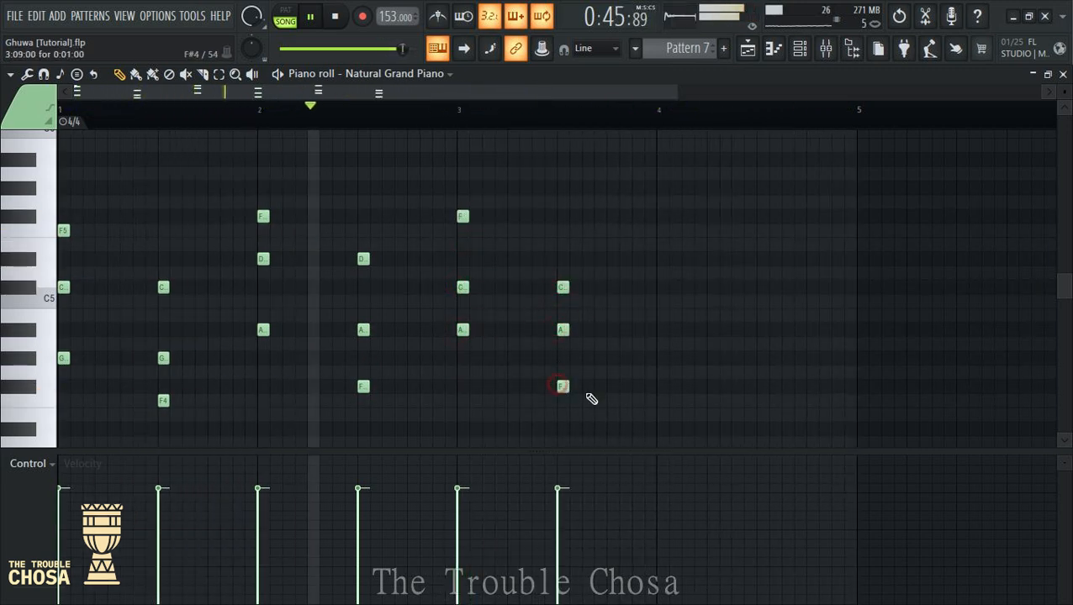
In bar 4, place one-step chords of B4, D#5 and F#5 on beat 1 and F#4, B4 and D#5 on beat 3
{"action": "left_click", "coordinate": [661, 316]}
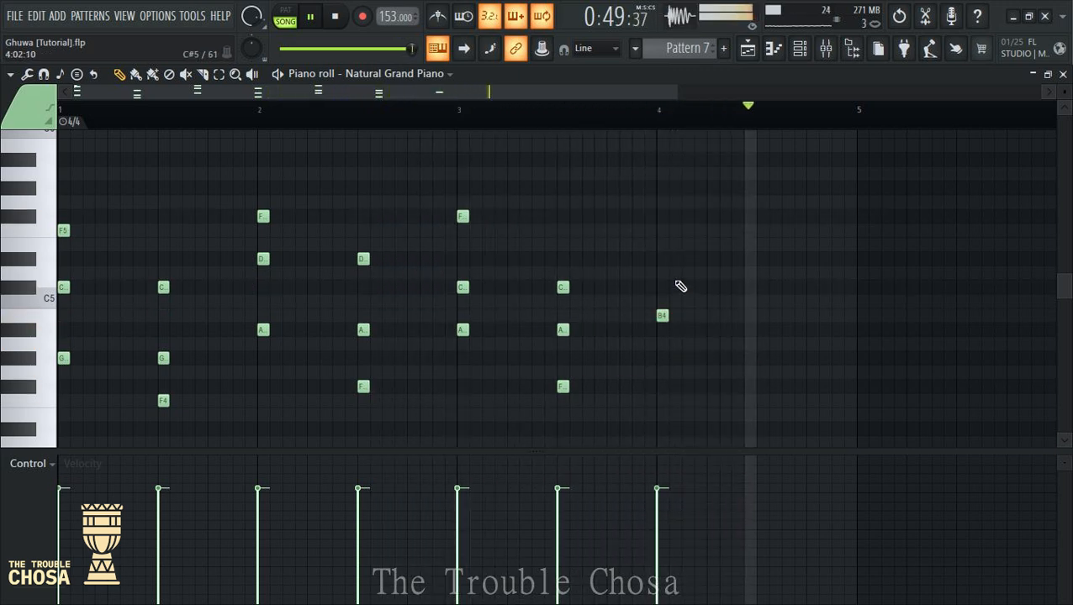
{"action": "left_click", "coordinate": [660, 259]}
{"action": "left_click", "coordinate": [659, 217]}
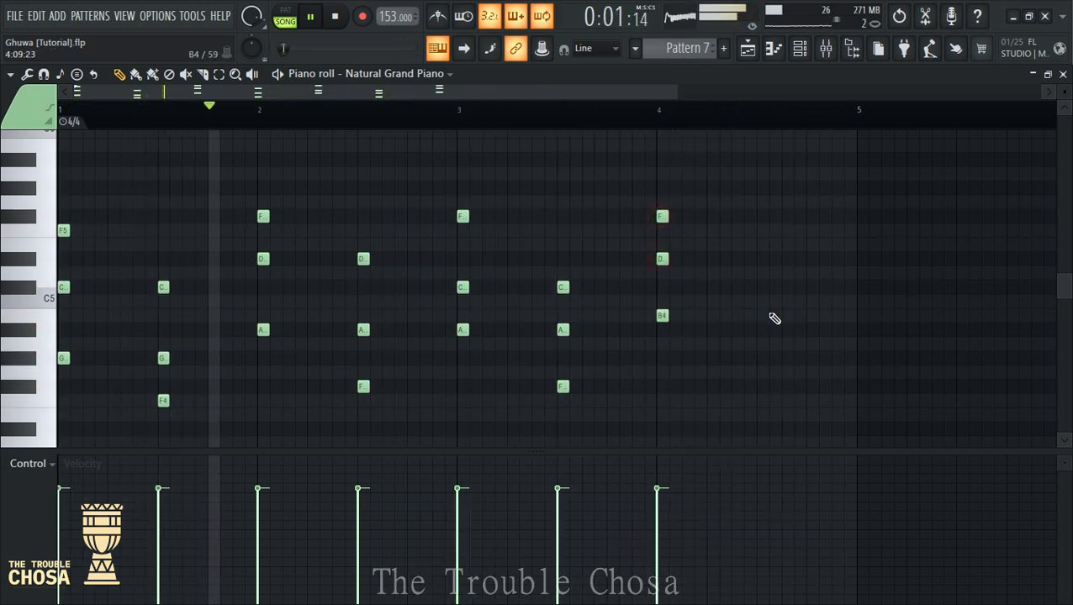
{"action": "left_click", "coordinate": [762, 259]}
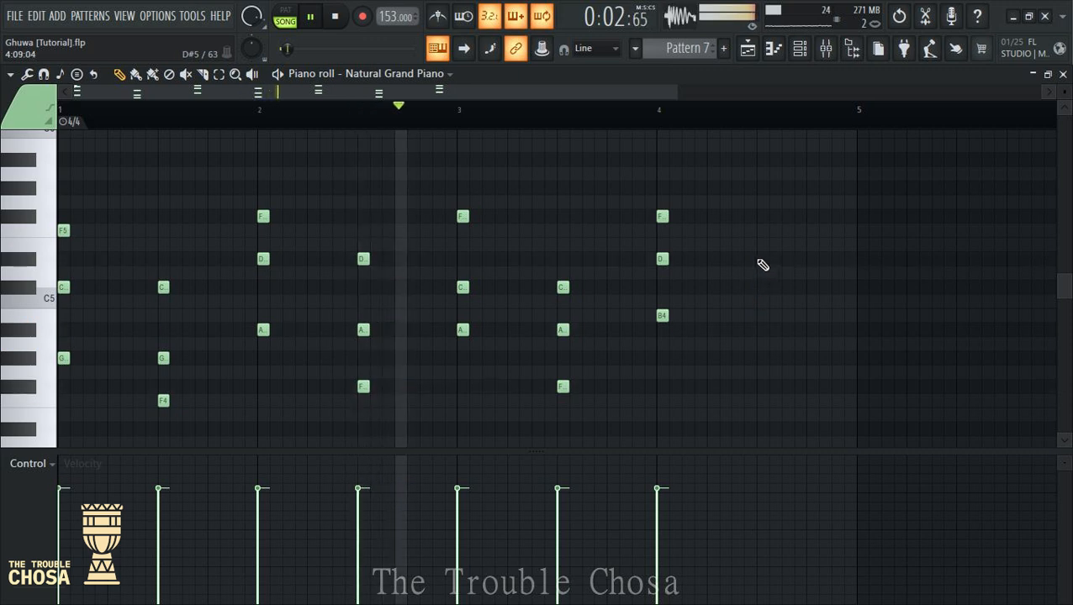
{"action": "left_click", "coordinate": [762, 315]}
{"action": "left_click", "coordinate": [762, 386]}
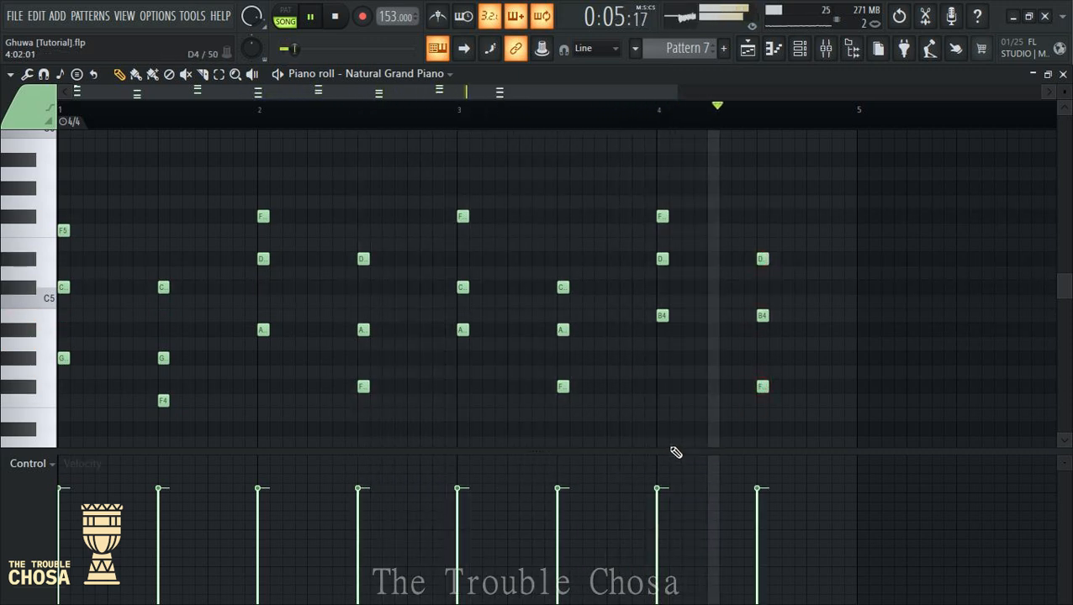
Try transposing all the piano chords by an octave and return them to their original octave
{"action": "key", "text": "ctrl+Up"}
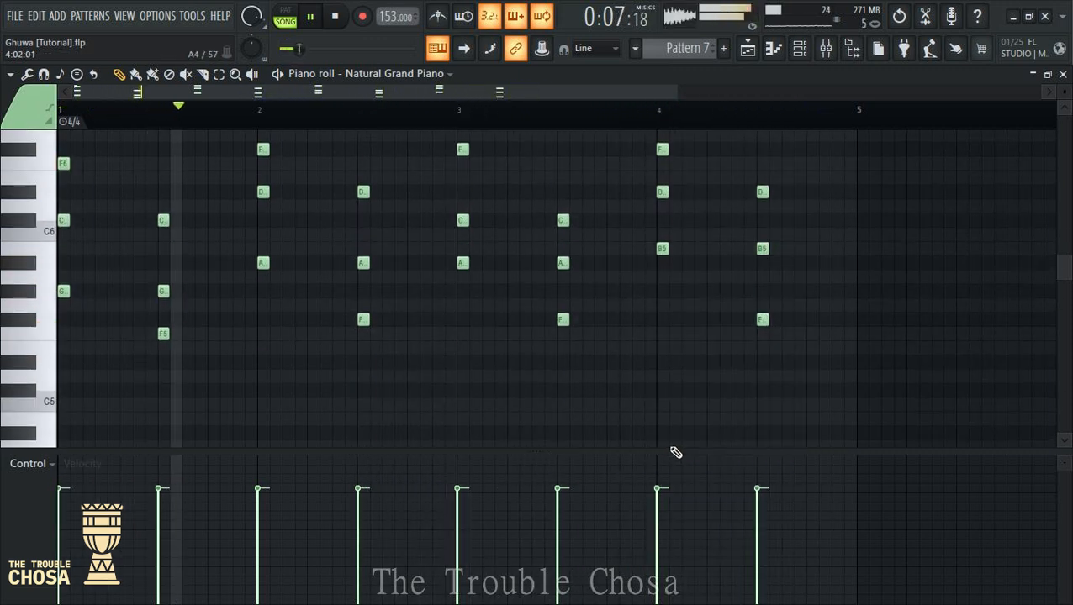
{"action": "key", "text": "ctrl+Down"}
{"action": "key", "text": "ctrl+Down"}
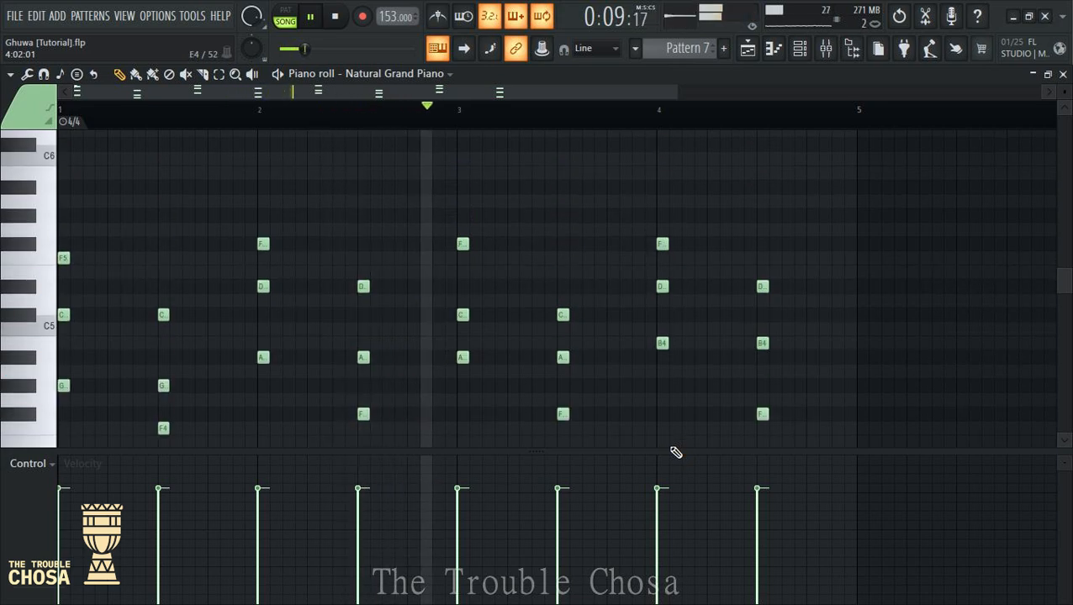
{"action": "key", "text": "ctrl+Up"}
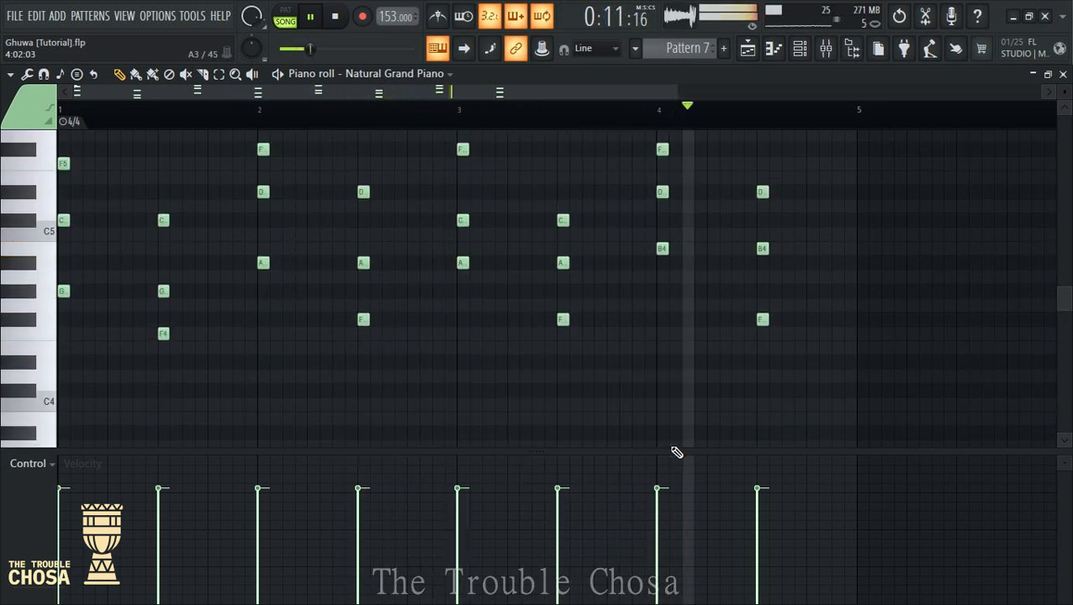
Reset the Strat Wah channel's volume to its default and open that channel's piano roll
{"action": "left_click", "coordinate": [1062, 75]}
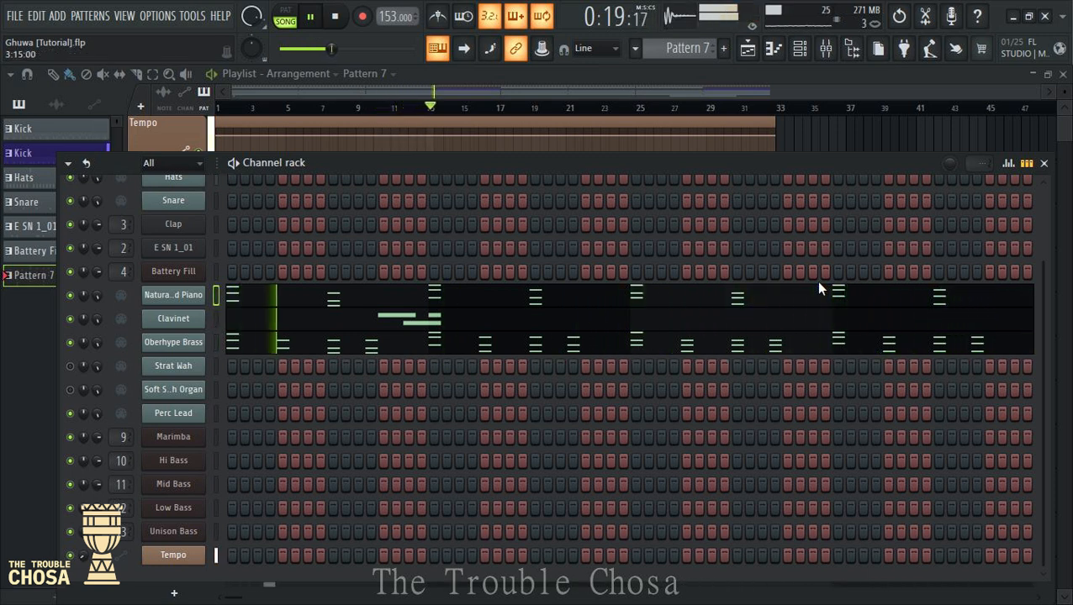
{"action": "right_click", "coordinate": [98, 369]}
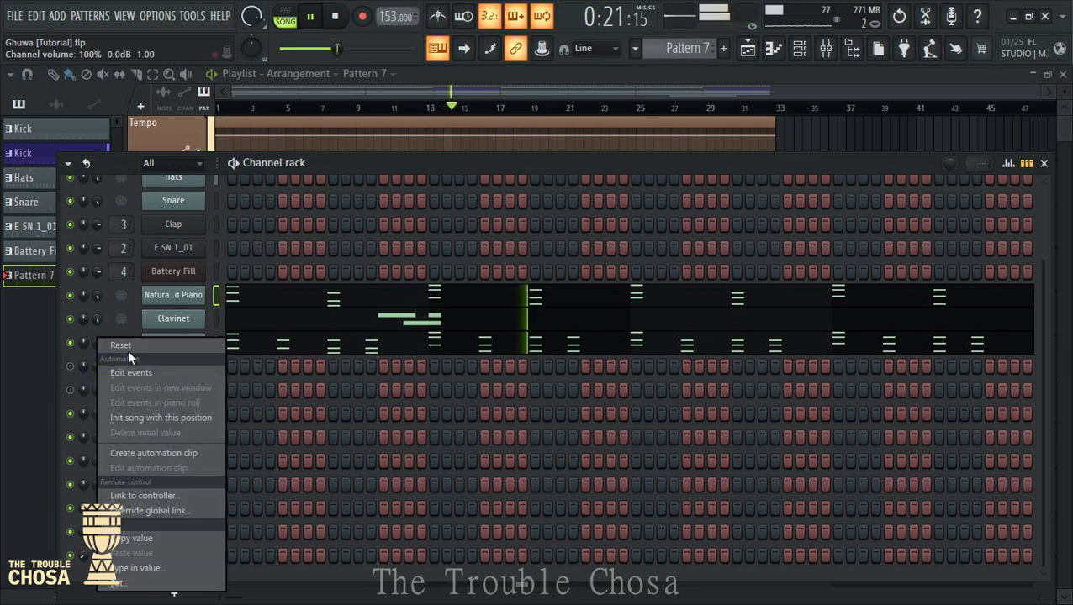
{"action": "left_click", "coordinate": [128, 349]}
{"action": "right_click", "coordinate": [201, 364]}
{"action": "left_click", "coordinate": [220, 357]}
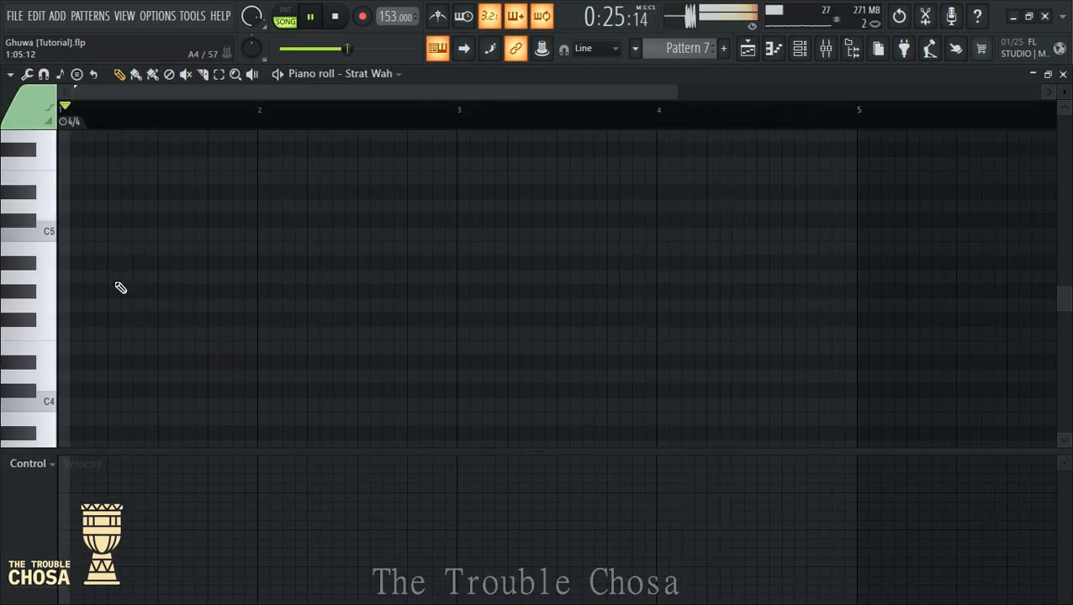
{"action": "left_click", "coordinate": [196, 270]}
{"action": "right_click", "coordinate": [196, 271]}
{"action": "mouse_move", "coordinate": [107, 279]}
{"action": "left_mouse_down"}
{"action": "mouse_move", "coordinate": [60, 274]}
{"action": "mouse_move", "coordinate": [63, 394]}
{"action": "left_mouse_up"}
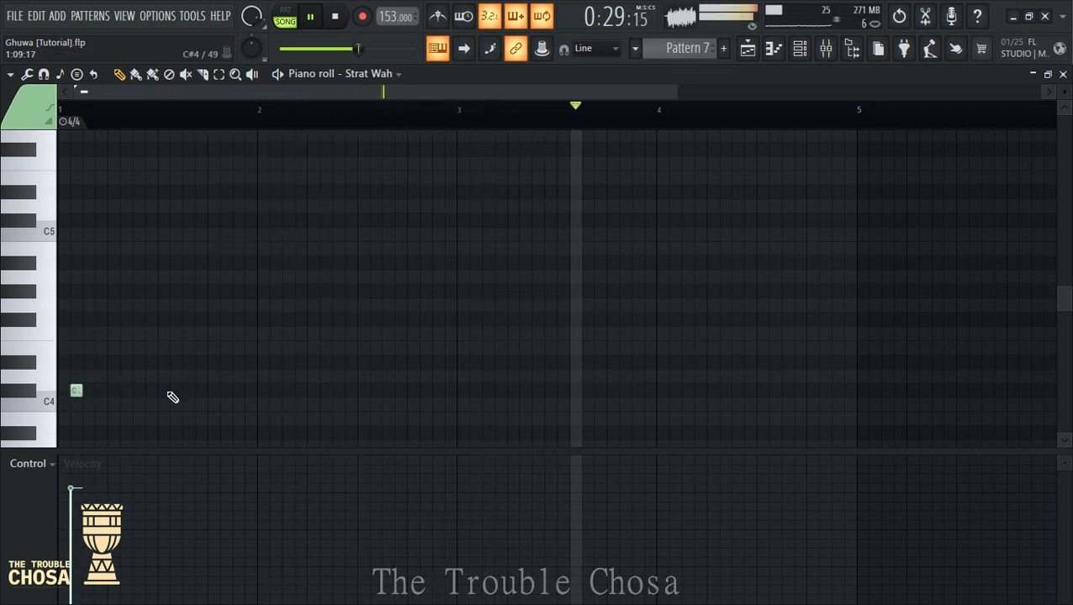
{"action": "right_click", "coordinate": [75, 390]}
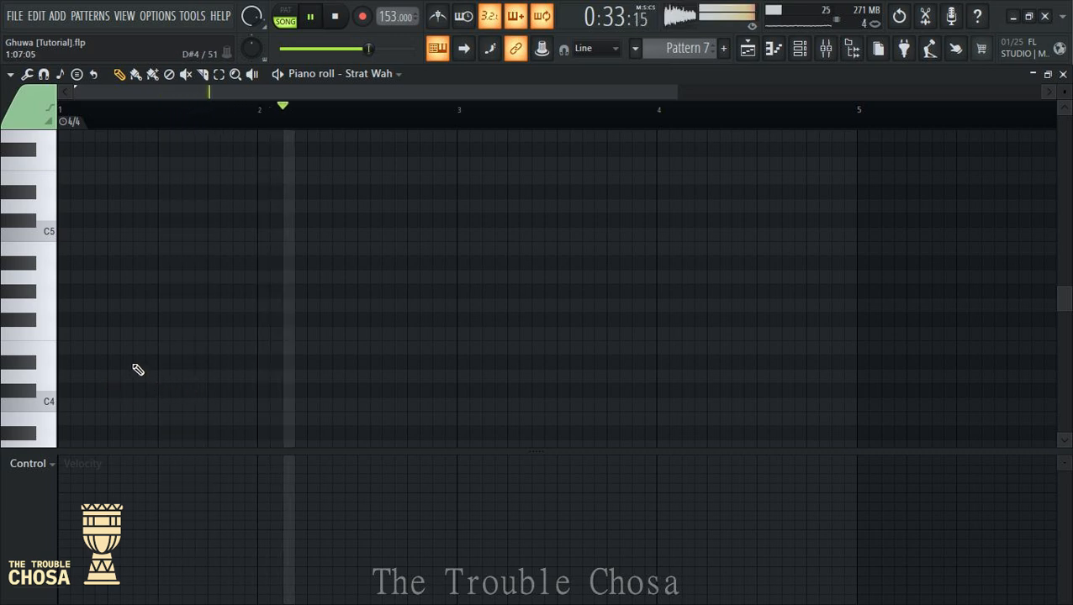
Draw half-bar C#5 and G#4 notes at the start of bar 1 for the Strat Wah and close its piano roll
{"action": "mouse_move", "coordinate": [95, 288]}
{"action": "left_mouse_down"}
{"action": "mouse_move", "coordinate": [34, 287]}
{"action": "mouse_move", "coordinate": [156, 295]}
{"action": "mouse_move", "coordinate": [79, 223]}
{"action": "left_mouse_up"}
{"action": "left_click_drag", "start_coordinate": [148, 302], "coordinate": [24, 289]}
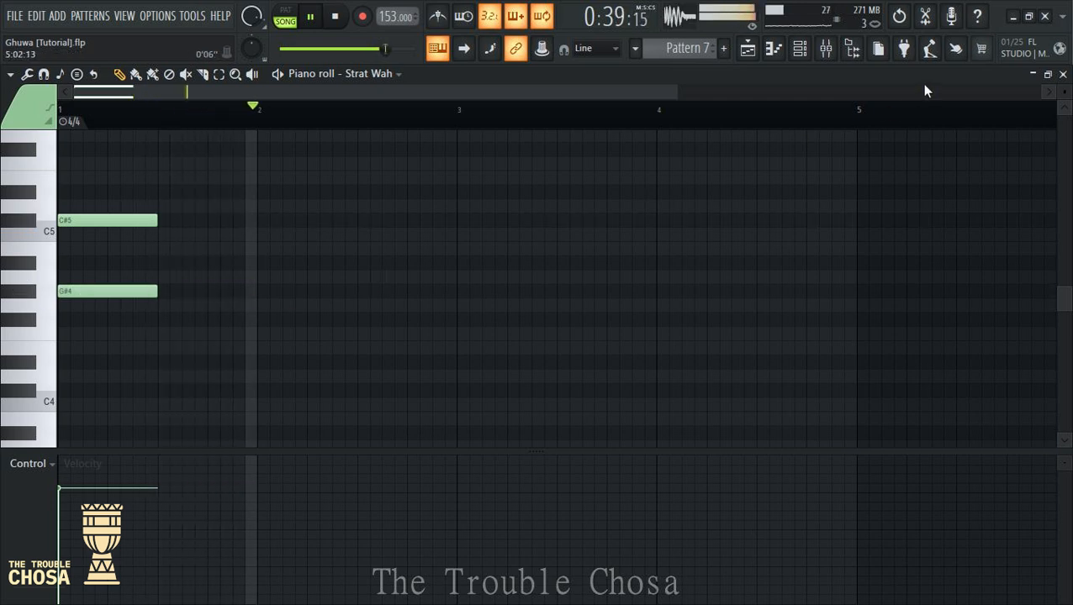
{"action": "left_click", "coordinate": [1063, 74]}
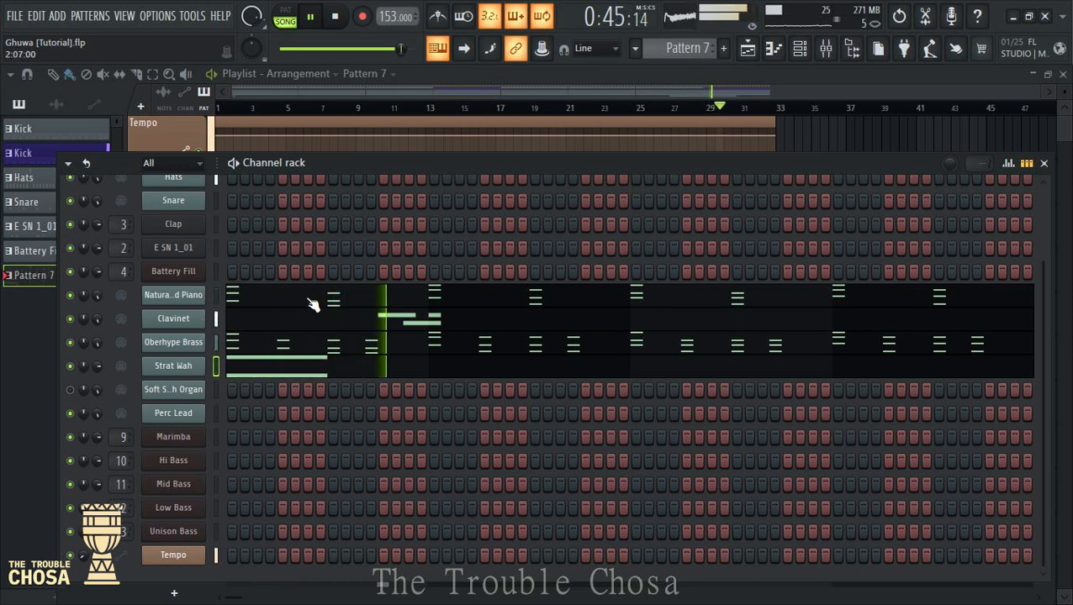
Reset the Soft Swoosh Organ channel's volume to its default and open that channel's piano roll
{"action": "right_click", "coordinate": [92, 391]}
{"action": "left_click", "coordinate": [130, 348]}
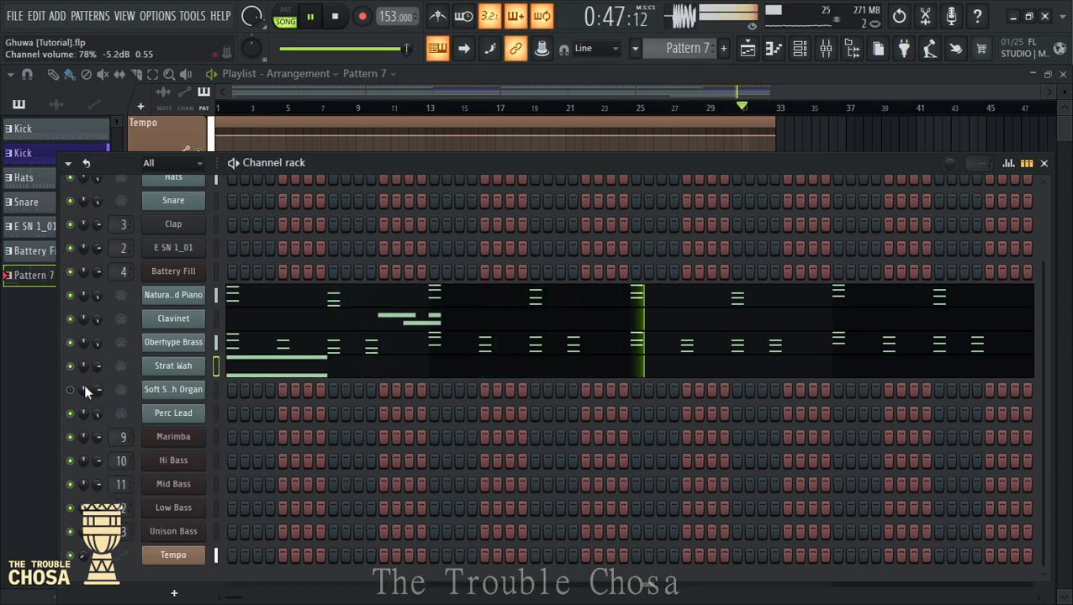
{"action": "right_click", "coordinate": [174, 391]}
{"action": "left_click", "coordinate": [268, 377]}
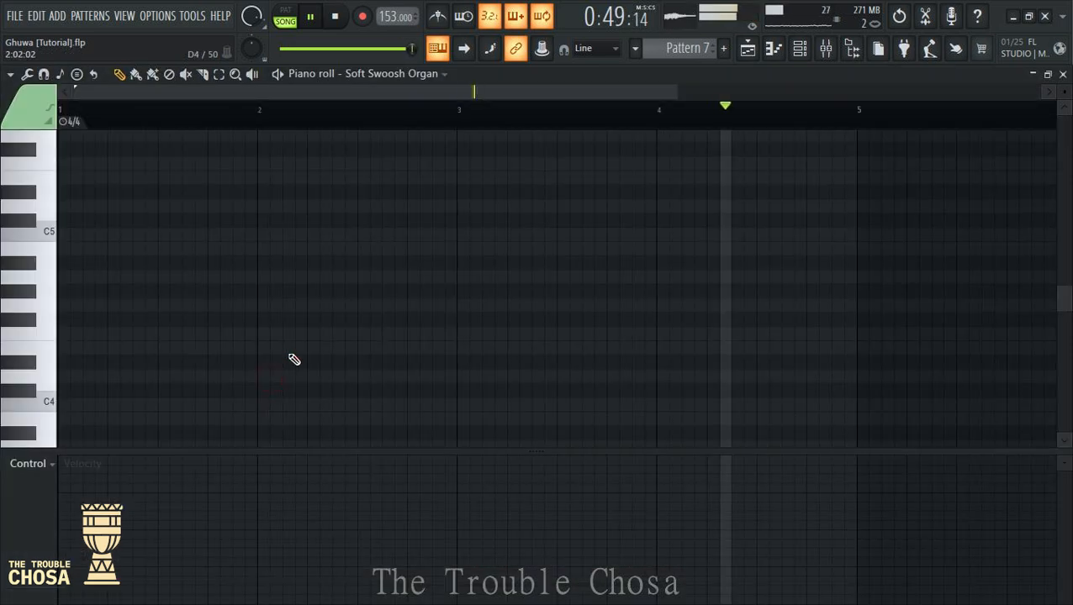
Draw an F4, G#4 and C#5 chord at the start of bar 1 and shorten its notes to two steps
{"action": "mouse_move", "coordinate": [126, 332]}
{"action": "left_mouse_down"}
{"action": "mouse_move", "coordinate": [66, 328]}
{"action": "mouse_move", "coordinate": [101, 338]}
{"action": "mouse_move", "coordinate": [88, 341]}
{"action": "left_mouse_up"}
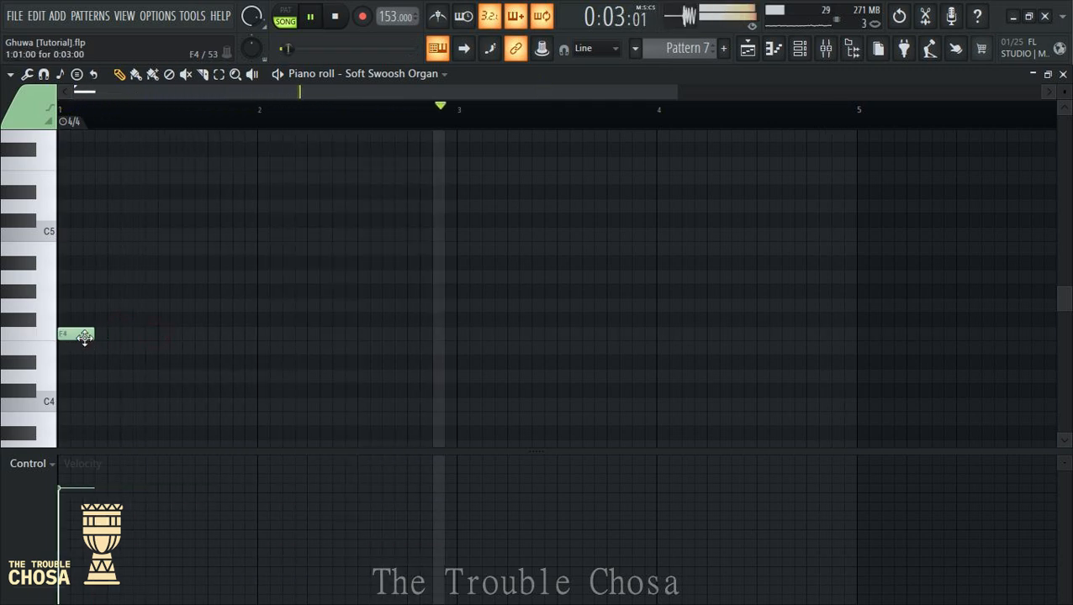
{"action": "left_click_drag", "start_coordinate": [96, 298], "coordinate": [26, 284]}
{"action": "left_click_drag", "start_coordinate": [84, 220], "coordinate": [39, 216]}
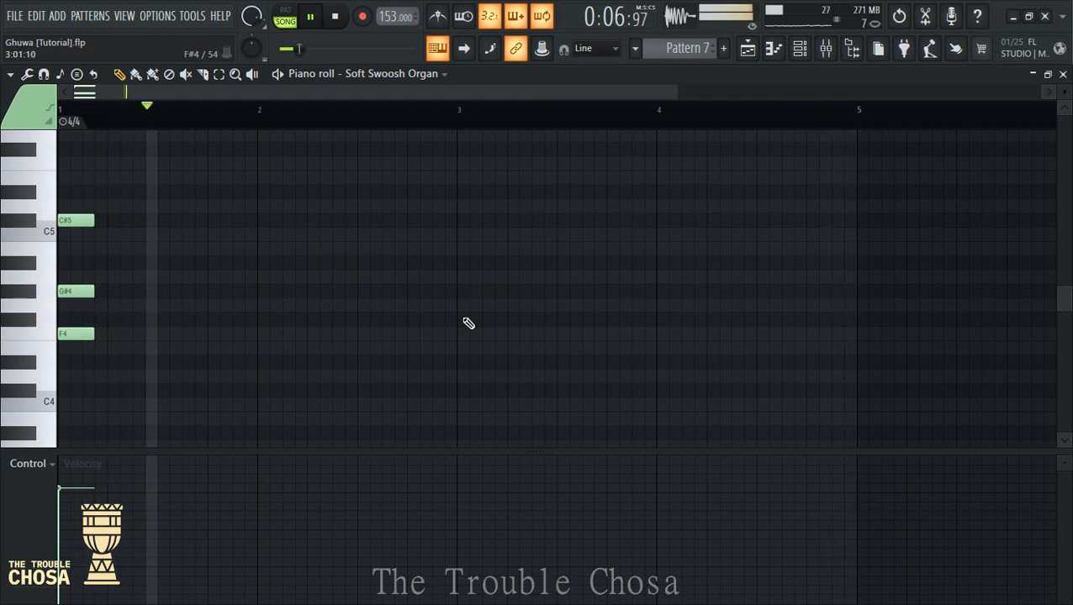
{"action": "left_click_drag", "start_coordinate": [94, 292], "coordinate": [86, 294]}
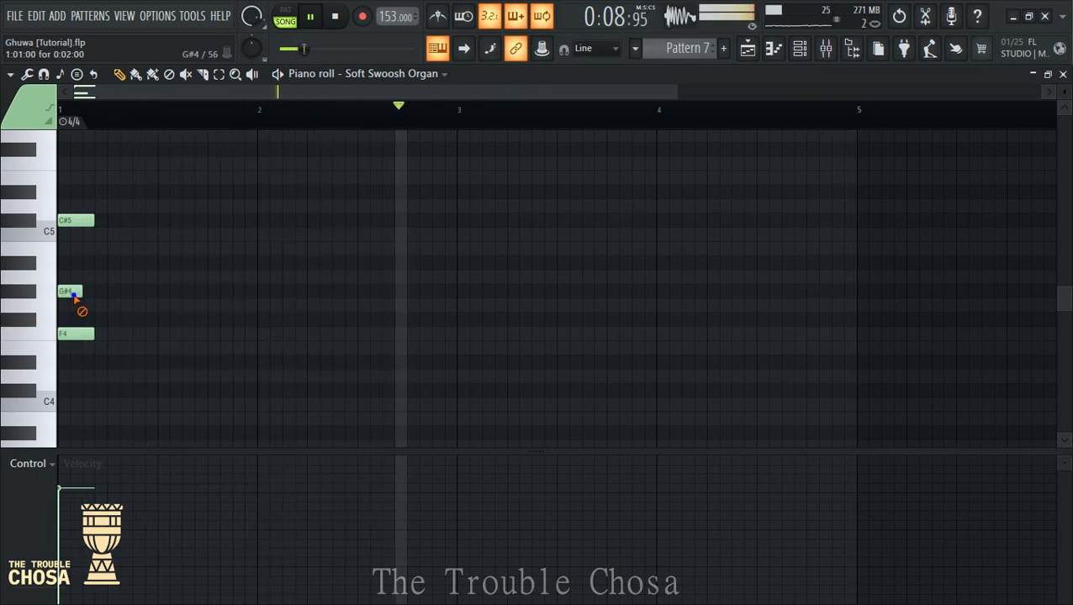
{"action": "left_click_drag", "start_coordinate": [93, 220], "coordinate": [82, 225]}
{"action": "left_click_drag", "start_coordinate": [93, 334], "coordinate": [87, 330]}
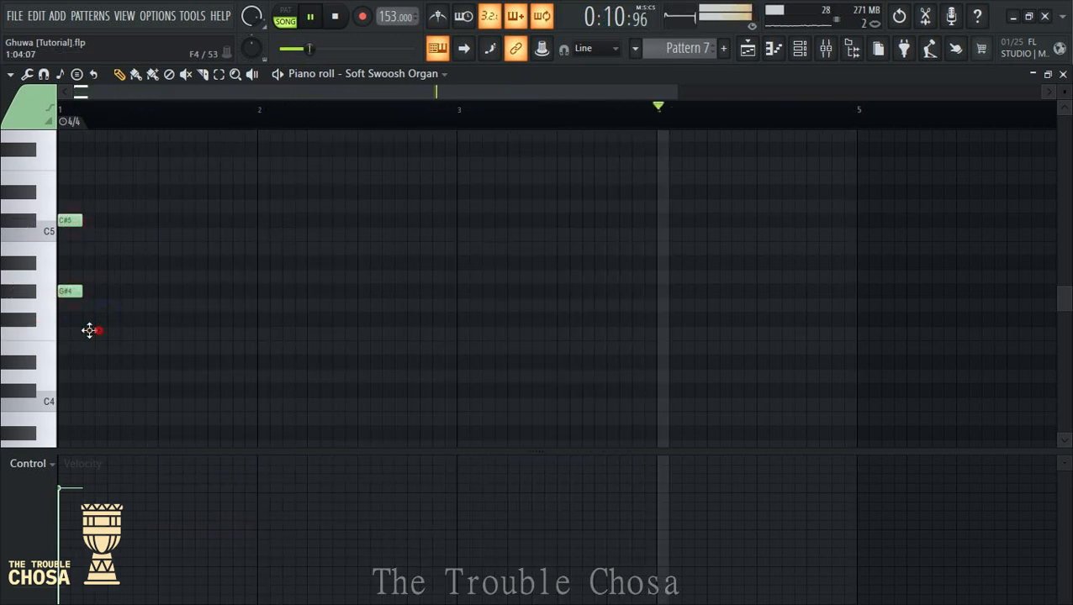
Add a two-step F#4, A#4 and C#5 chord at the start of bar 3 and close the organ's piano roll
{"action": "left_click", "coordinate": [465, 320]}
{"action": "left_click", "coordinate": [465, 263]}
{"action": "left_click", "coordinate": [465, 221]}
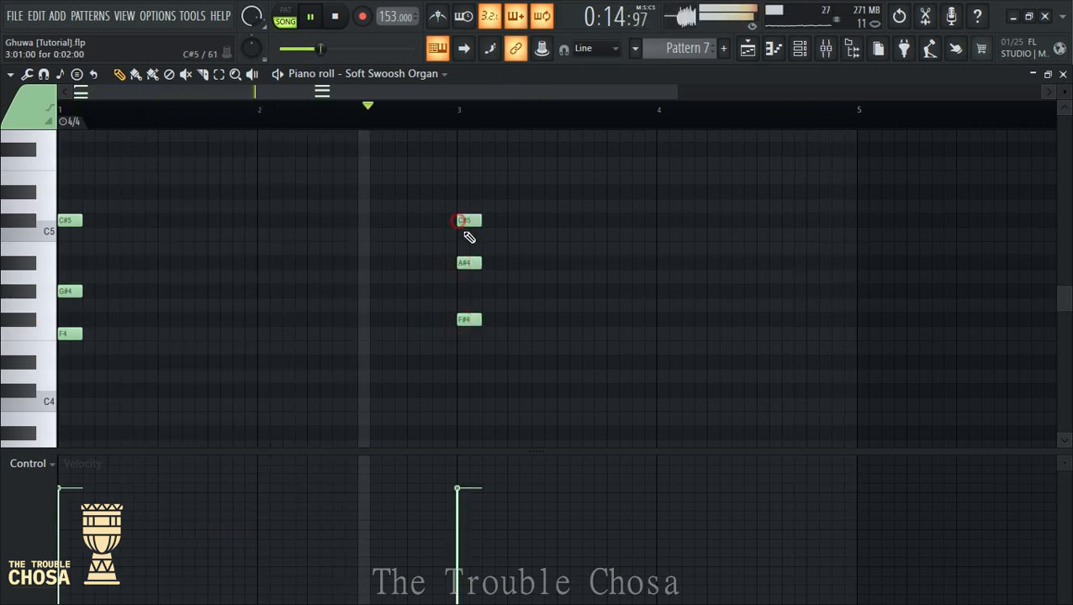
{"action": "left_click", "coordinate": [1062, 74]}
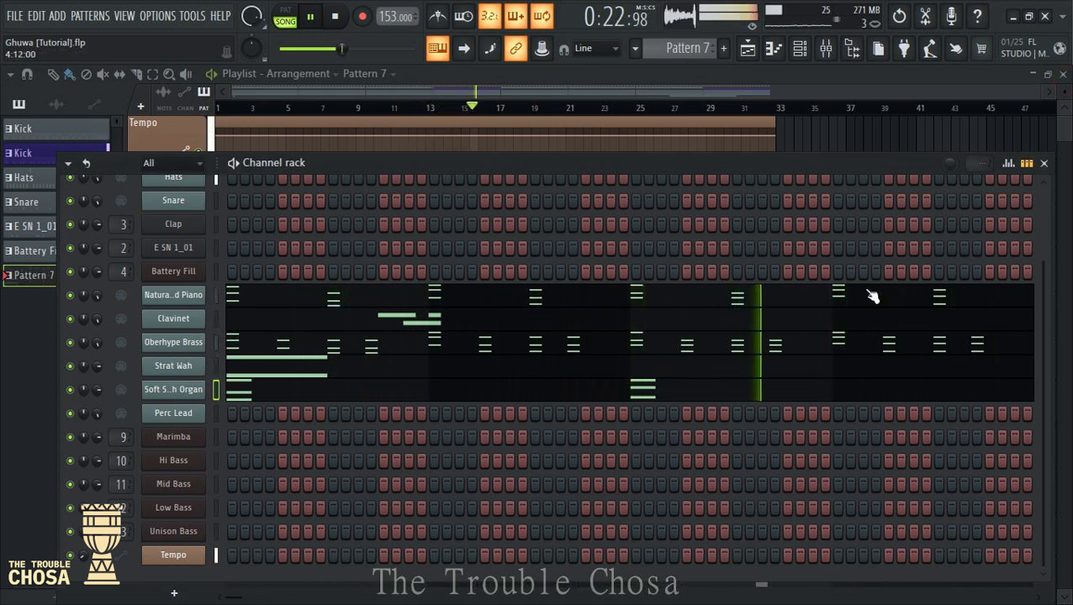
Open the Perc Lead channel's piano roll and place a one-step E5 note at the start of bar 4
{"action": "right_click", "coordinate": [200, 413]}
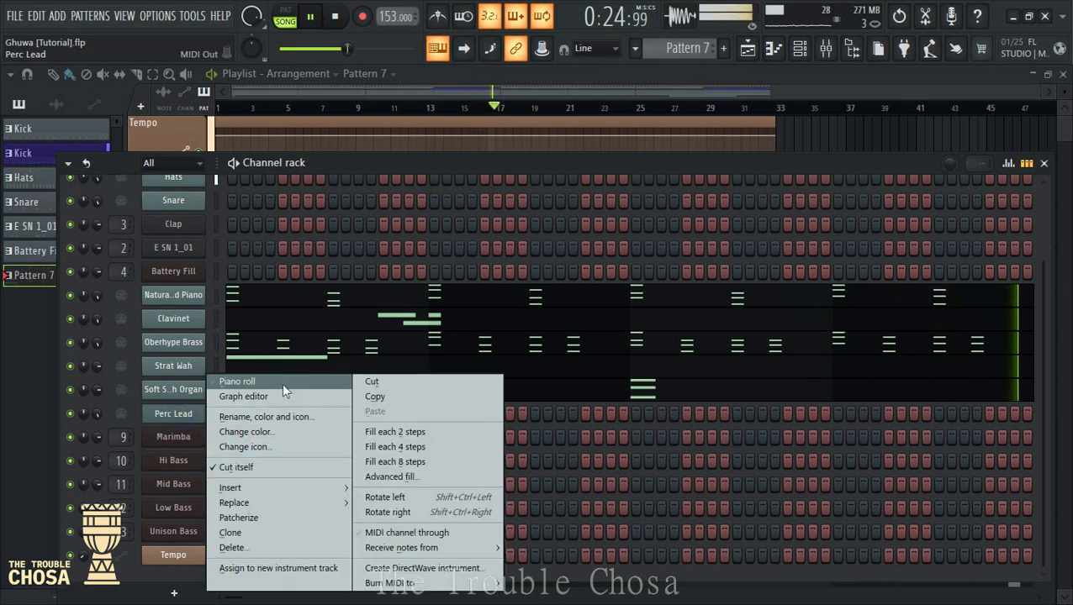
{"action": "left_click", "coordinate": [277, 313]}
{"action": "scroll", "coordinate": [616, 255], "scroll_direction": "down", "scroll_amount": 1}
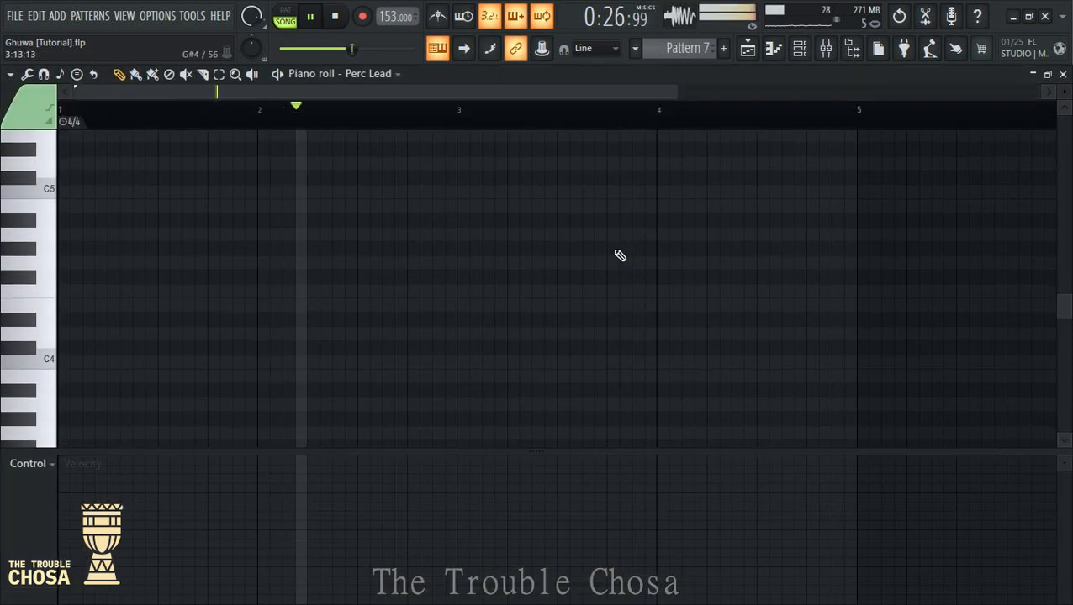
{"action": "left_click", "coordinate": [660, 278]}
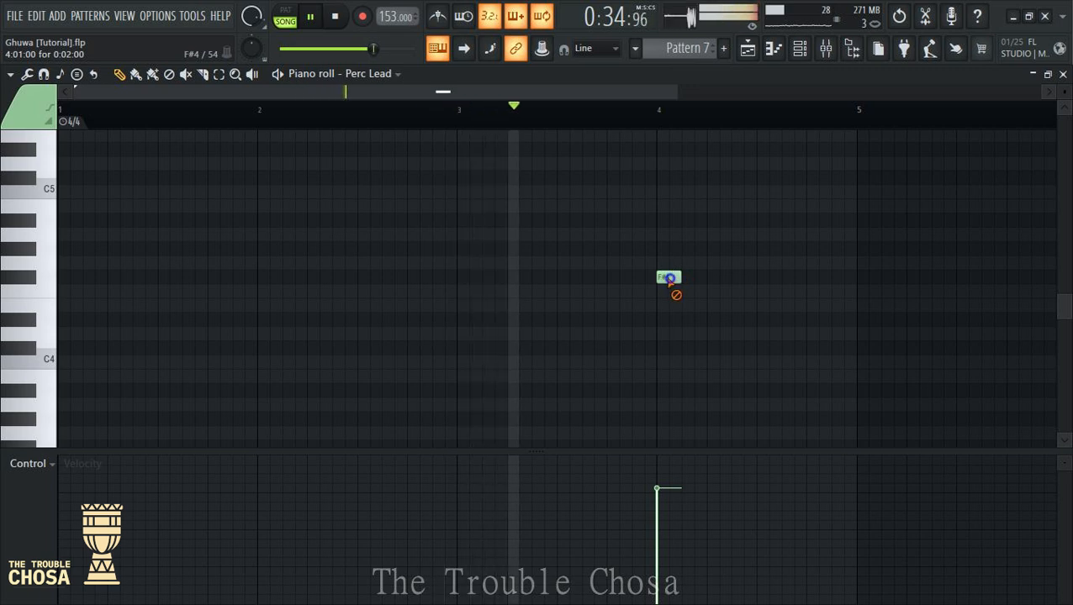
{"action": "left_click_drag", "start_coordinate": [664, 279], "coordinate": [660, 305]}
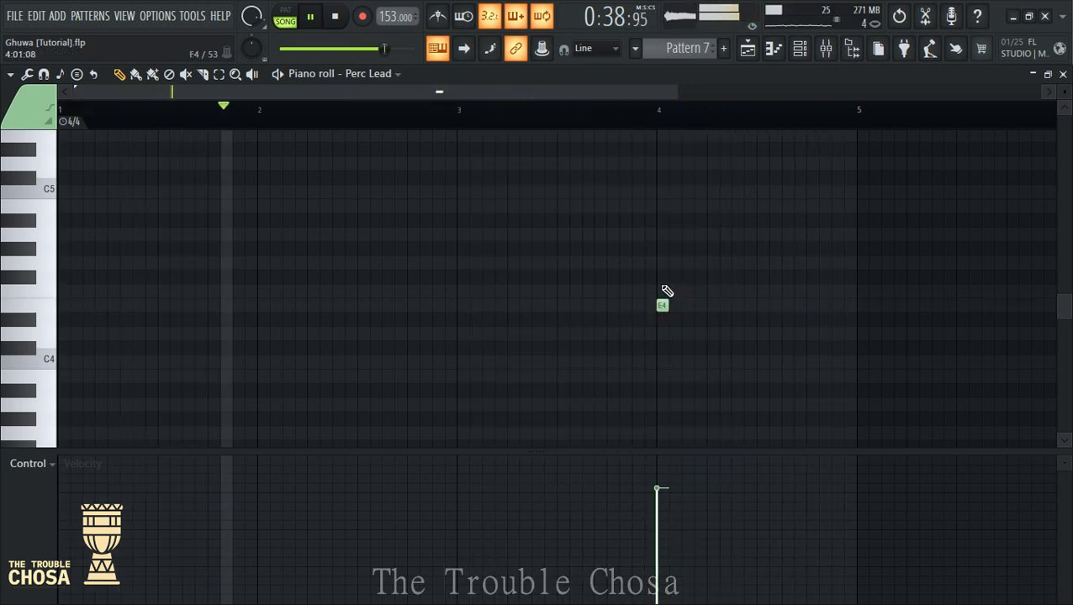
{"action": "key", "text": "ctrl+Up"}
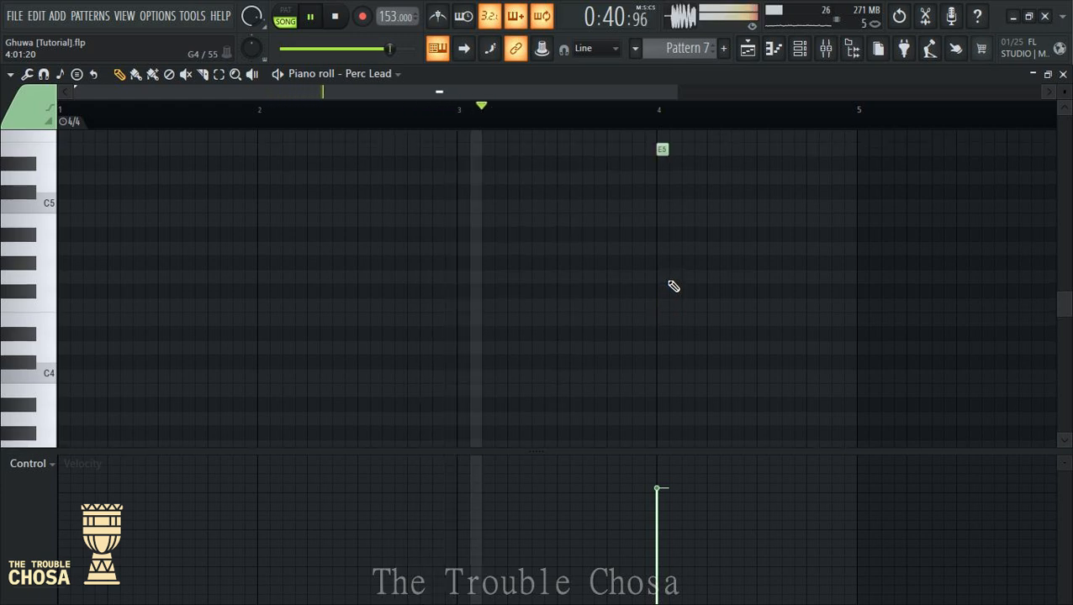
{"action": "scroll", "coordinate": [665, 284], "scroll_direction": "up", "scroll_amount": 4}
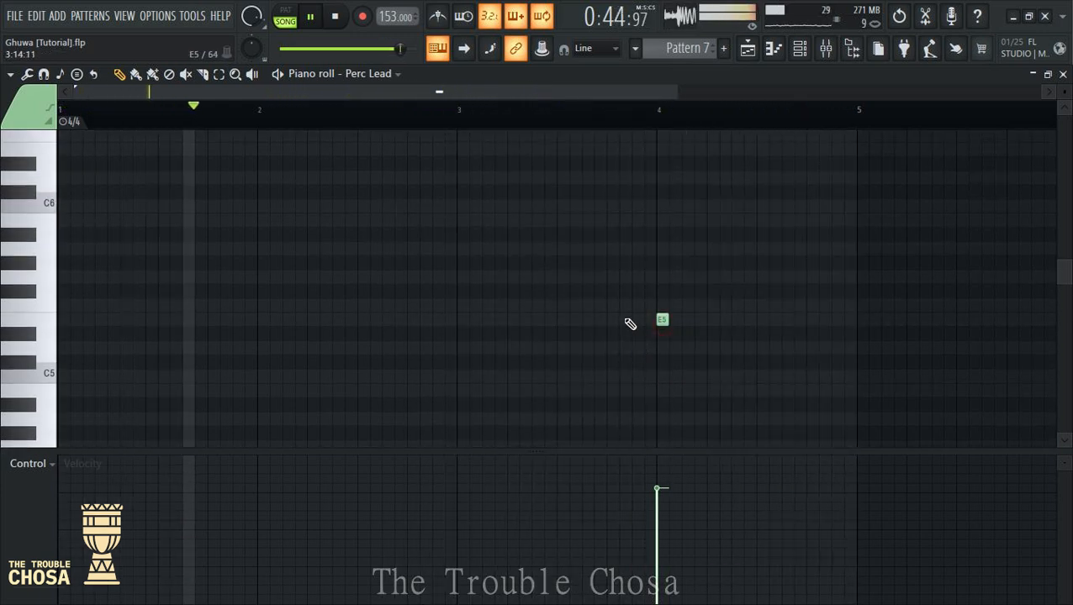
{"action": "left_click", "coordinate": [637, 292]}
{"action": "left_click_drag", "start_coordinate": [641, 293], "coordinate": [670, 293]}
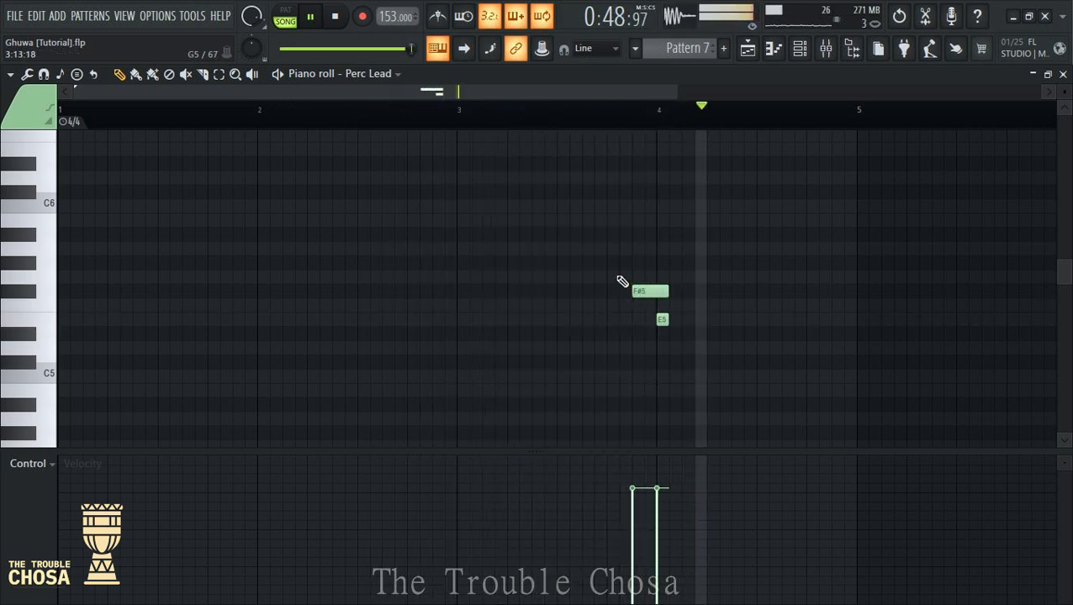
{"action": "right_click", "coordinate": [660, 292]}
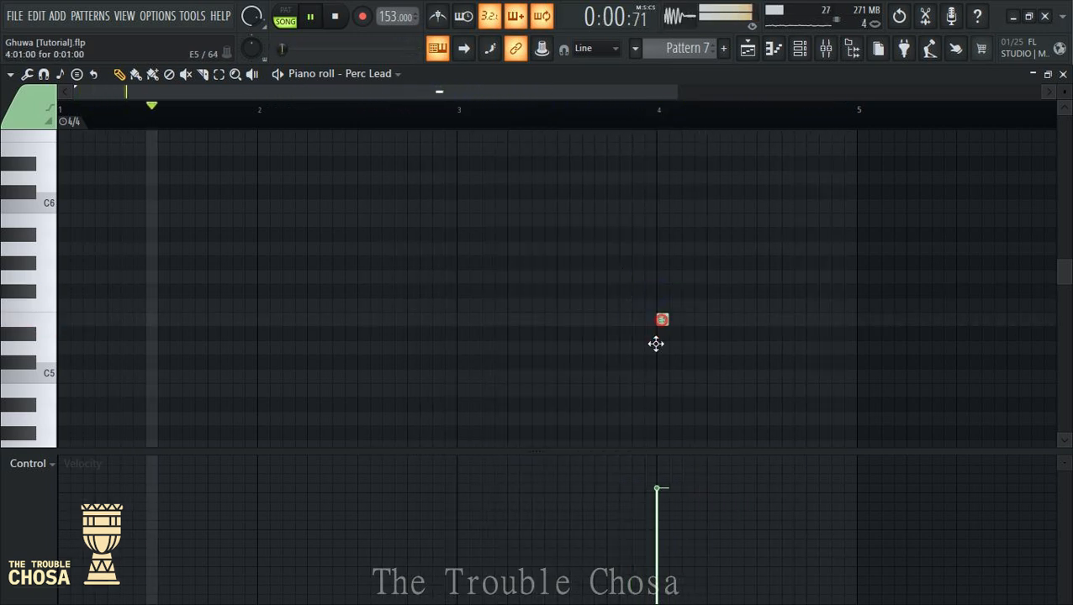
Lower the bar 4 note to B4 and add bar 3 notes: five-step C#5 at step 9, three-step D#5 at step 13 and C#5 at step 15
{"action": "left_click_drag", "start_coordinate": [656, 343], "coordinate": [664, 366]}
{"action": "left_click", "coordinate": [637, 362]}
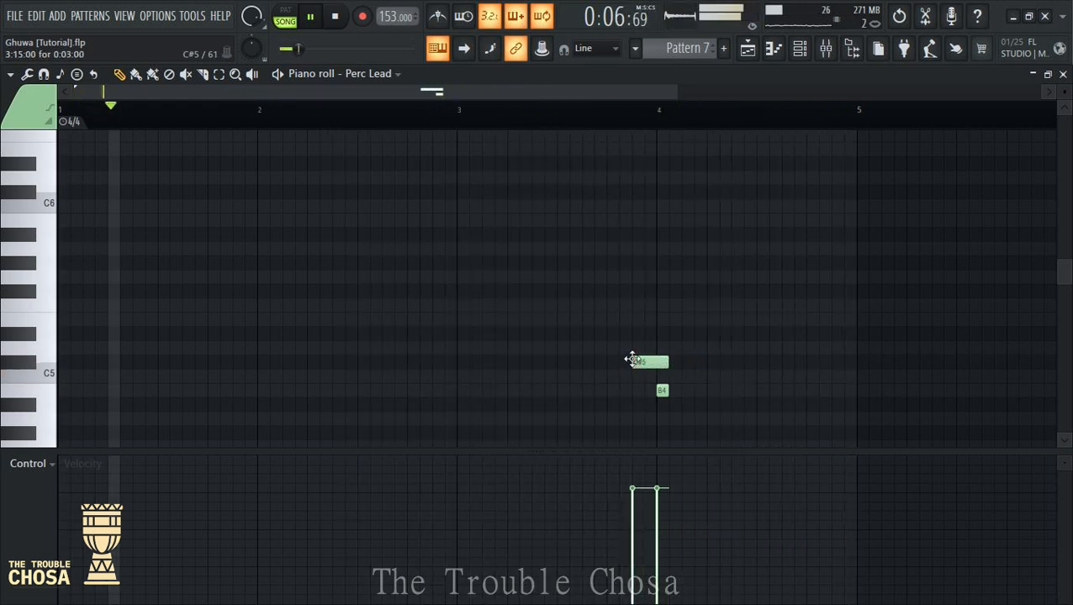
{"action": "left_click", "coordinate": [611, 336]}
{"action": "left_click", "coordinate": [569, 362]}
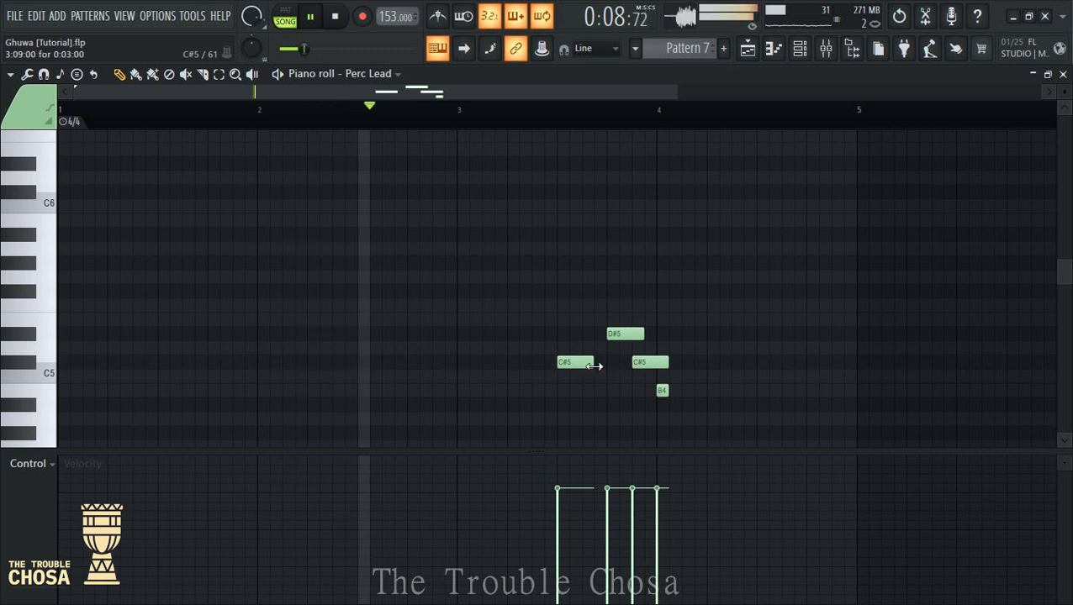
{"action": "left_click_drag", "start_coordinate": [594, 366], "coordinate": [623, 367]}
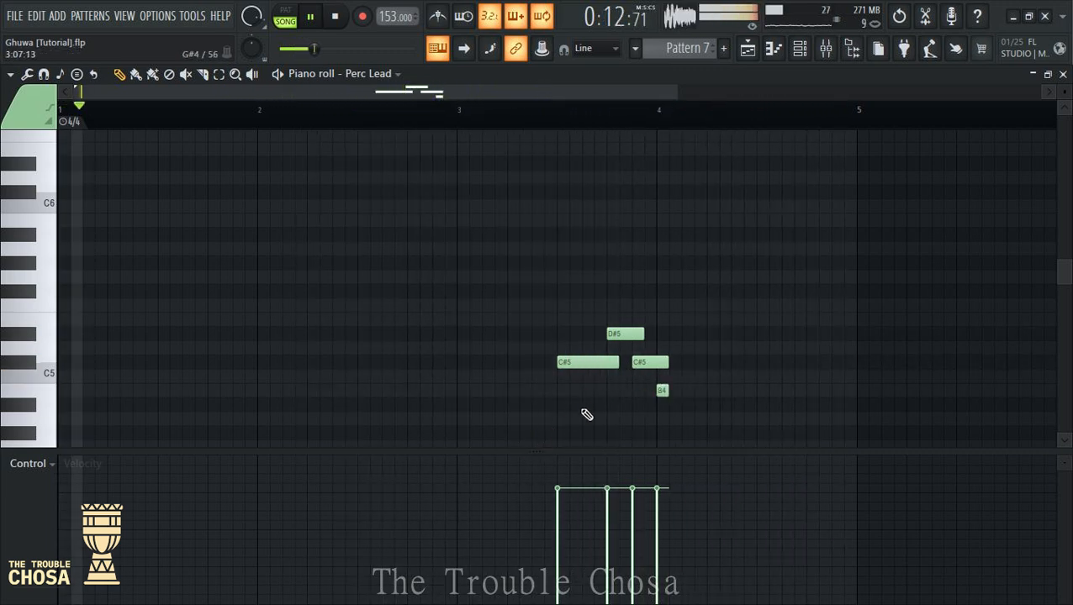
Add a three-step A#4 at step 7 and a one-step A#4 at step 5 of bar 3, and close the Perc Lead piano roll
{"action": "left_click", "coordinate": [535, 406]}
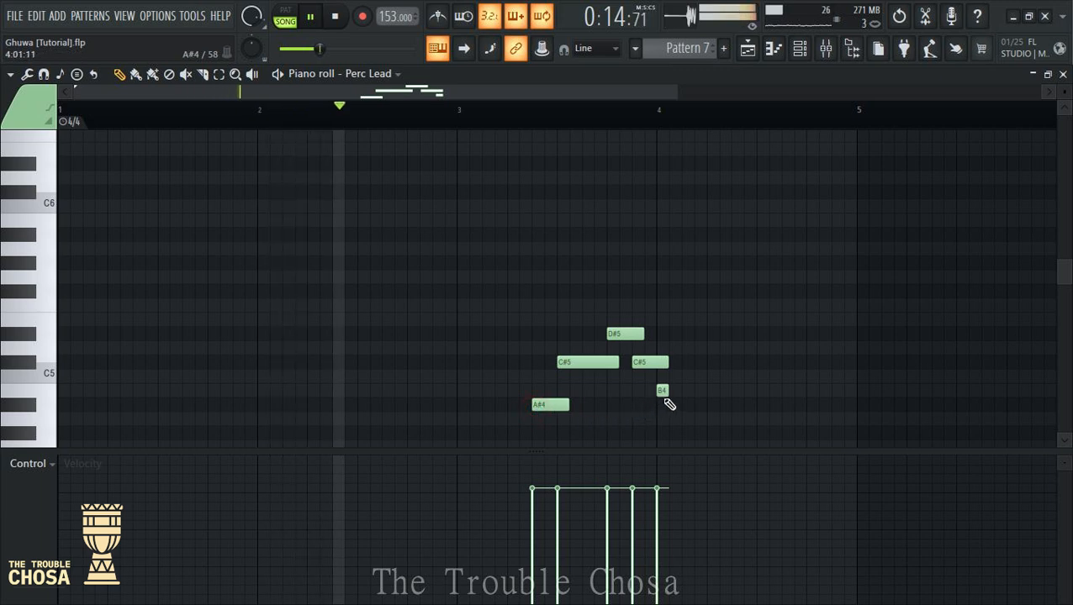
{"action": "left_click", "coordinate": [509, 404]}
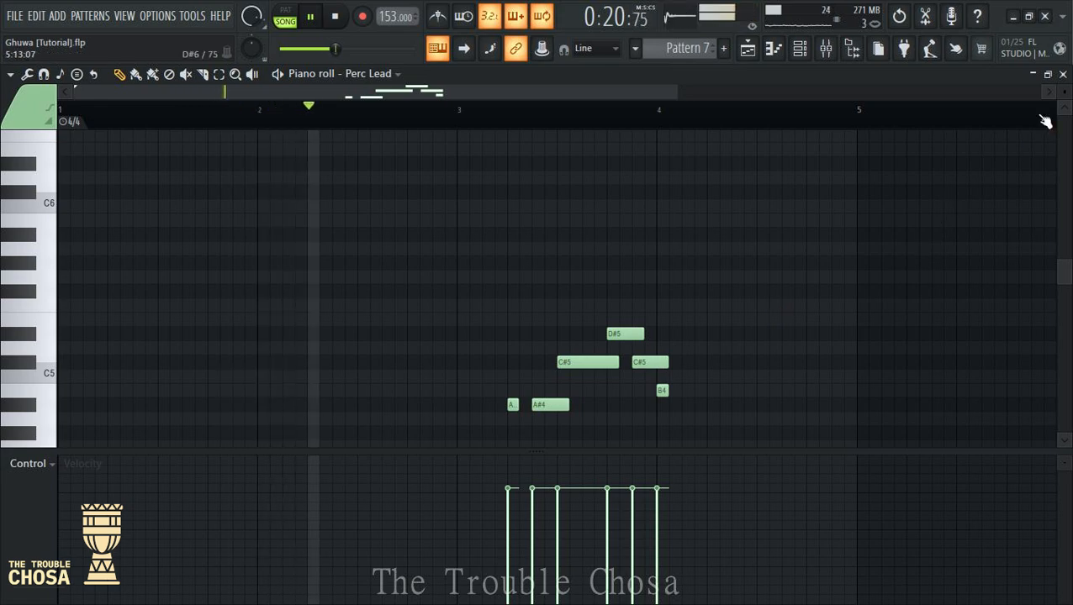
{"action": "left_click", "coordinate": [1063, 75]}
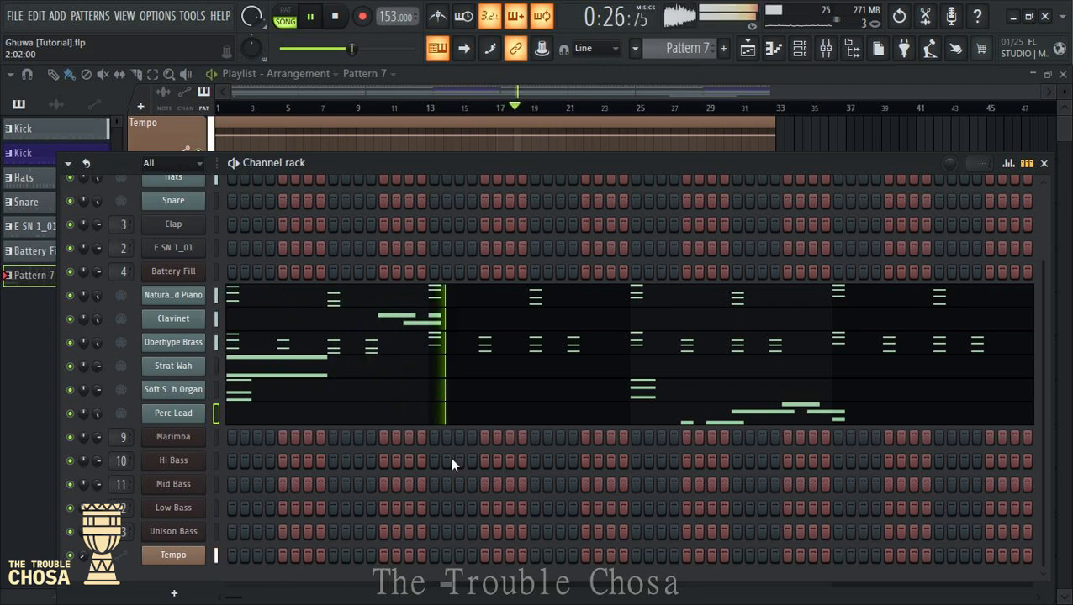
Open the Marimba channel's piano roll and draw one-step notes: F5 starting bar 1, D#5 at bar 2 step 15 and F#5 starting bar 3
{"action": "right_click", "coordinate": [187, 437]}
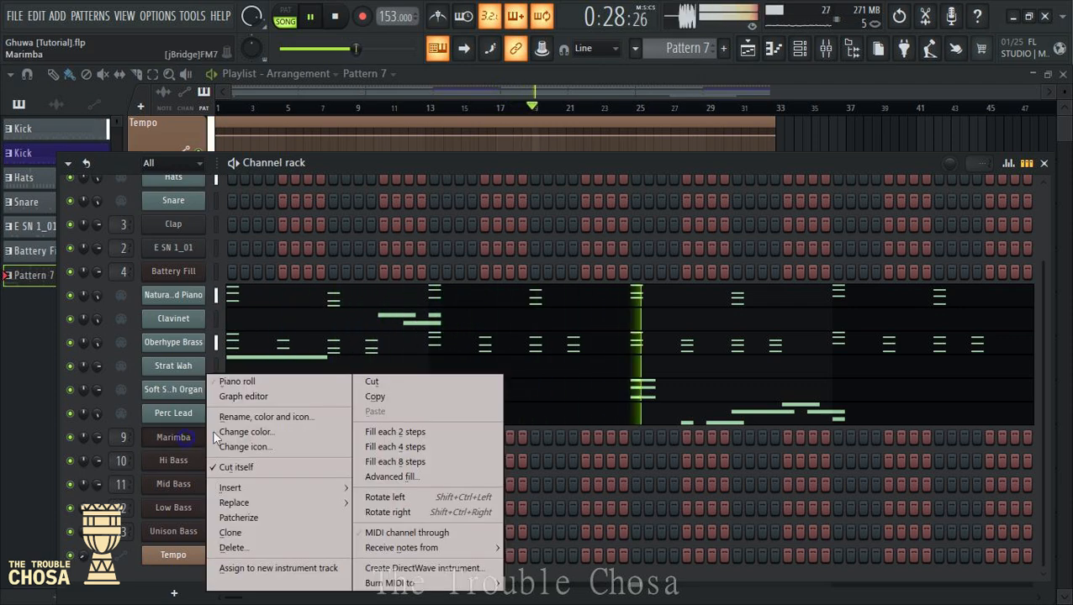
{"action": "left_click", "coordinate": [247, 382]}
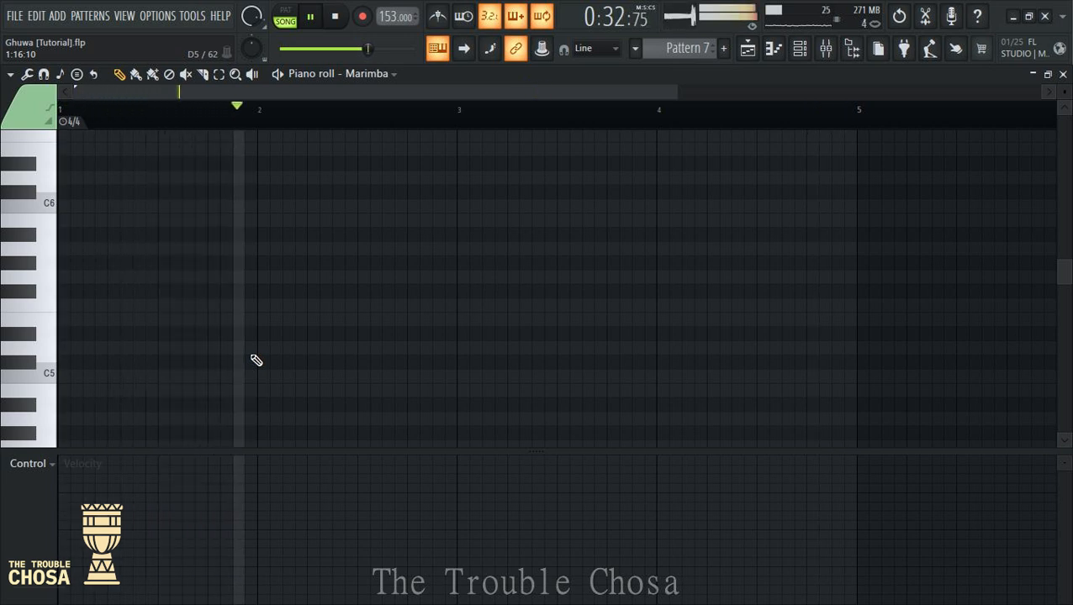
{"action": "left_click", "coordinate": [74, 308]}
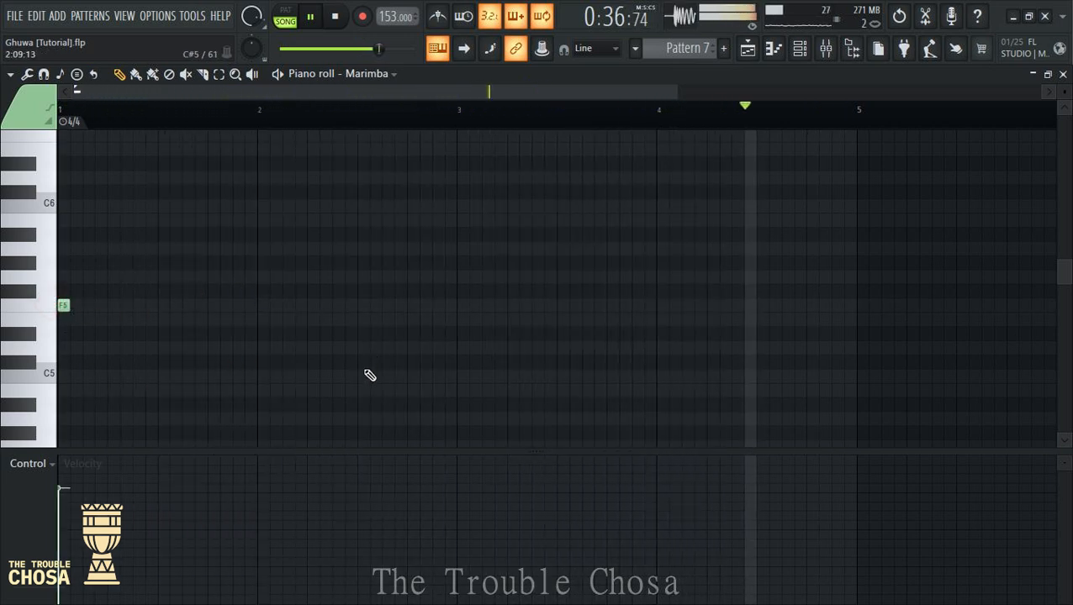
{"action": "left_click", "coordinate": [434, 334]}
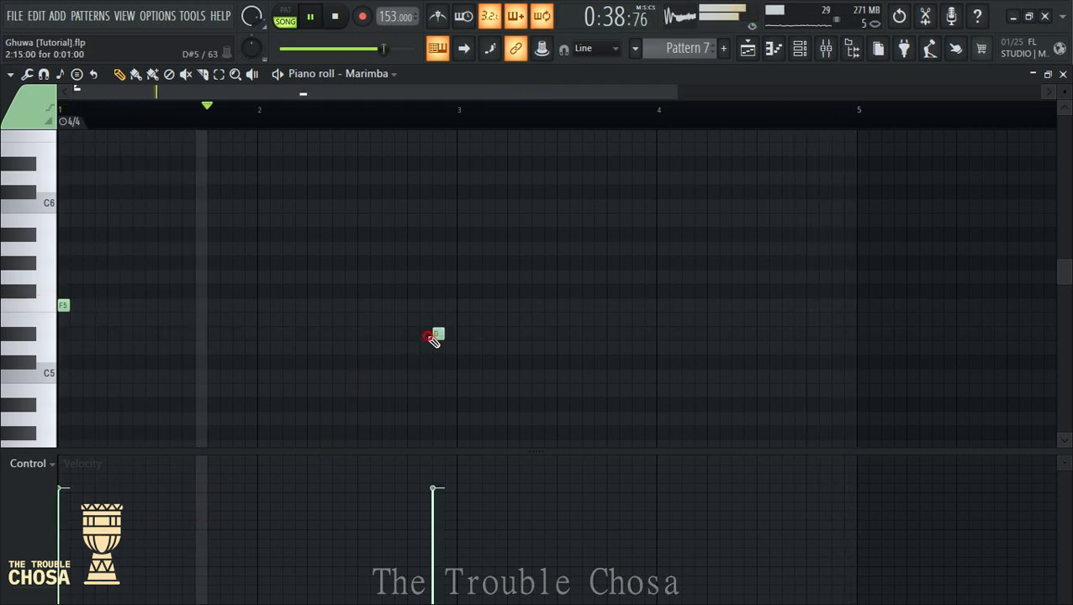
{"action": "left_click", "coordinate": [462, 291]}
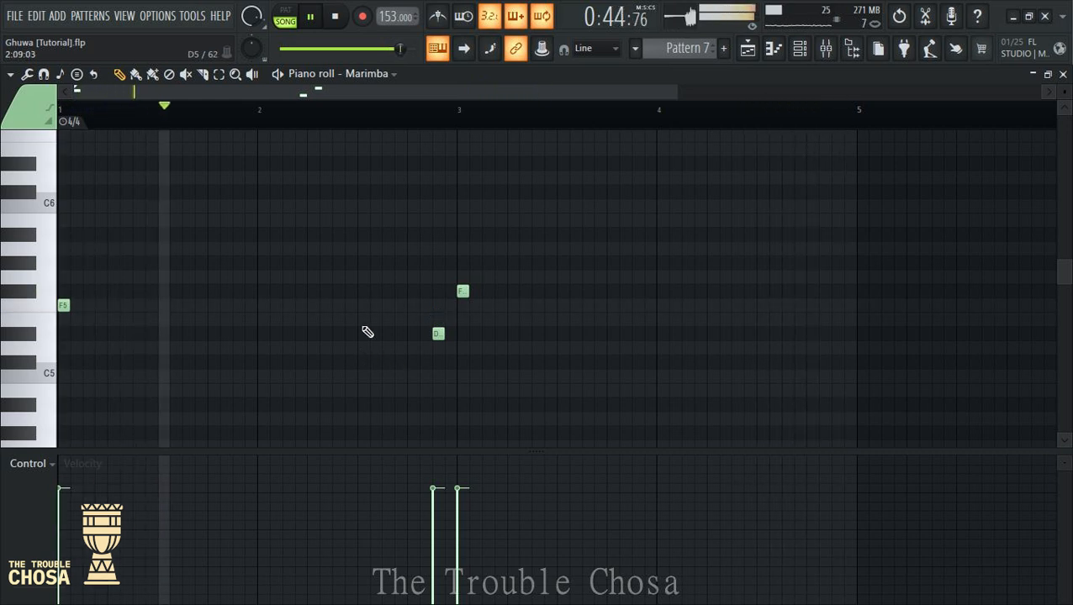
Draw one-step notes in bar 2: D#6 at steps 1 and 7, C#6 at steps 4, 5 and 9, A#5 at steps 12 and 13
{"action": "left_click", "coordinate": [400, 235]}
{"action": "left_click", "coordinate": [412, 235]}
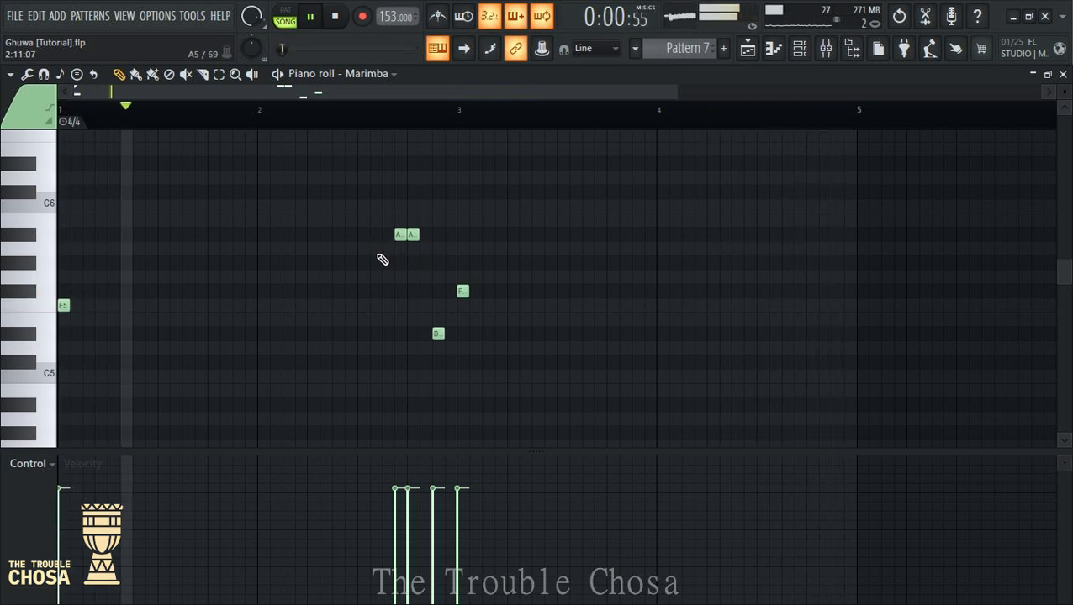
{"action": "left_click", "coordinate": [359, 193]}
{"action": "scroll", "coordinate": [500, 274], "scroll_direction": "up", "scroll_amount": 2}
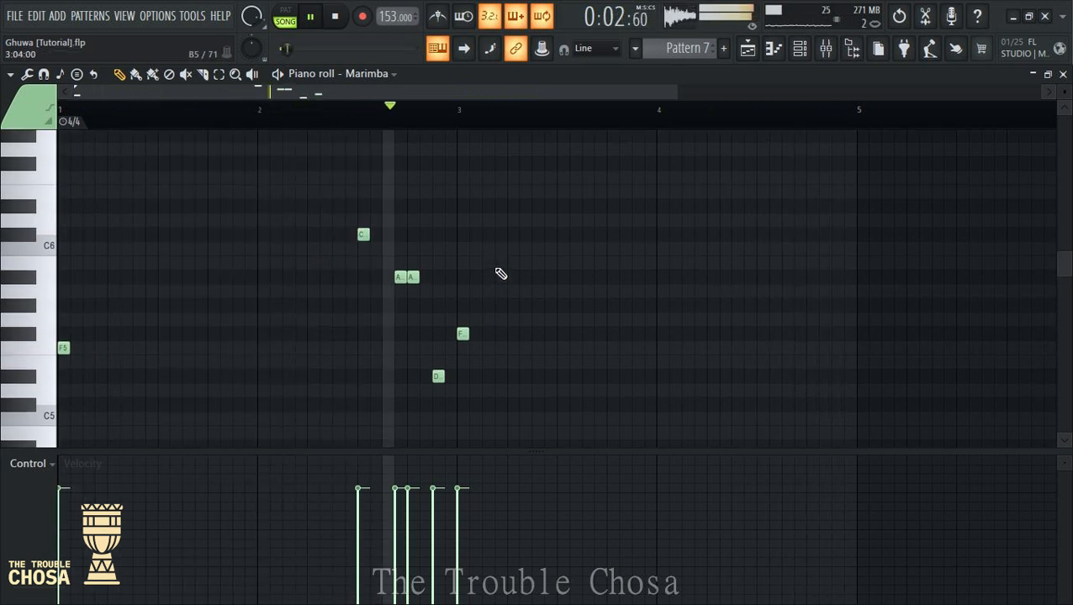
{"action": "left_click", "coordinate": [337, 206]}
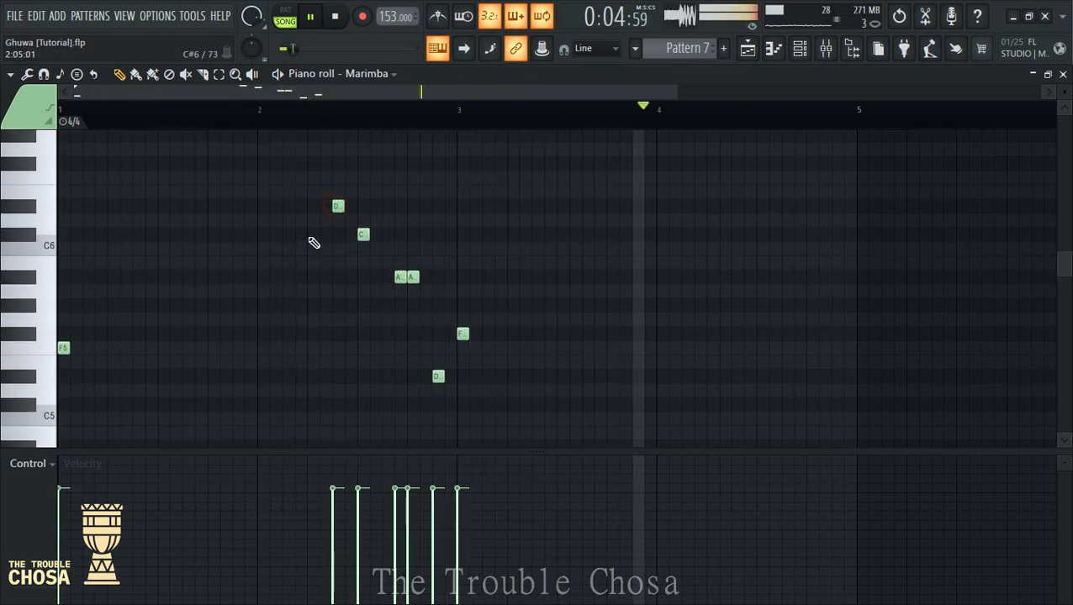
{"action": "left_click", "coordinate": [310, 235]}
{"action": "left_click", "coordinate": [298, 235]}
{"action": "left_click", "coordinate": [261, 206]}
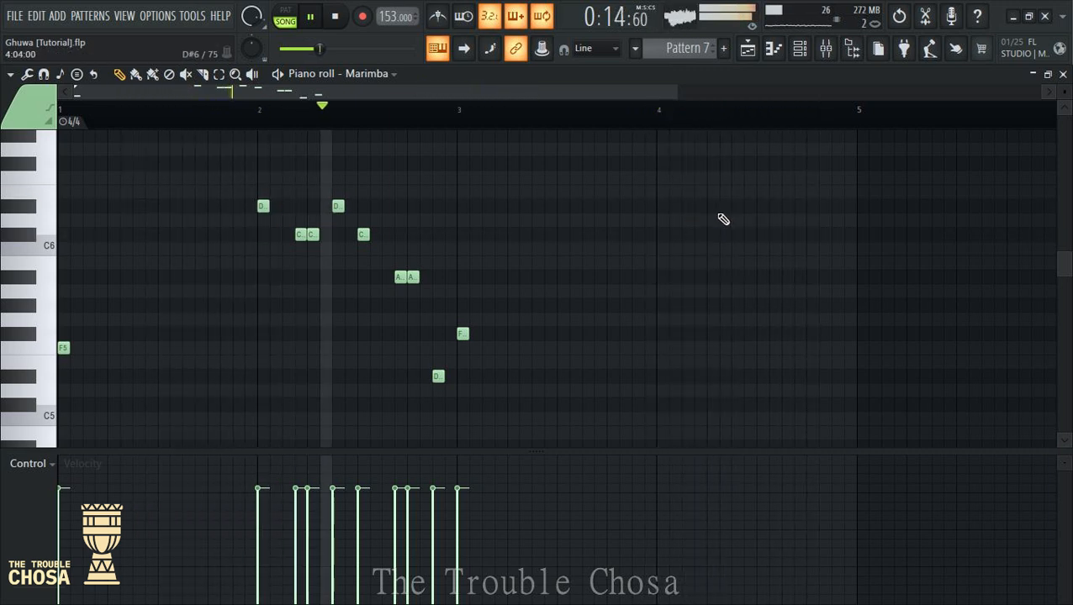
In bar 4, draw D#6 at steps 1, 4 and 7, B5 at 9, A#5 at 12, G#5 at 15, and raise the bar 1 note to G#5
{"action": "left_click", "coordinate": [738, 207]}
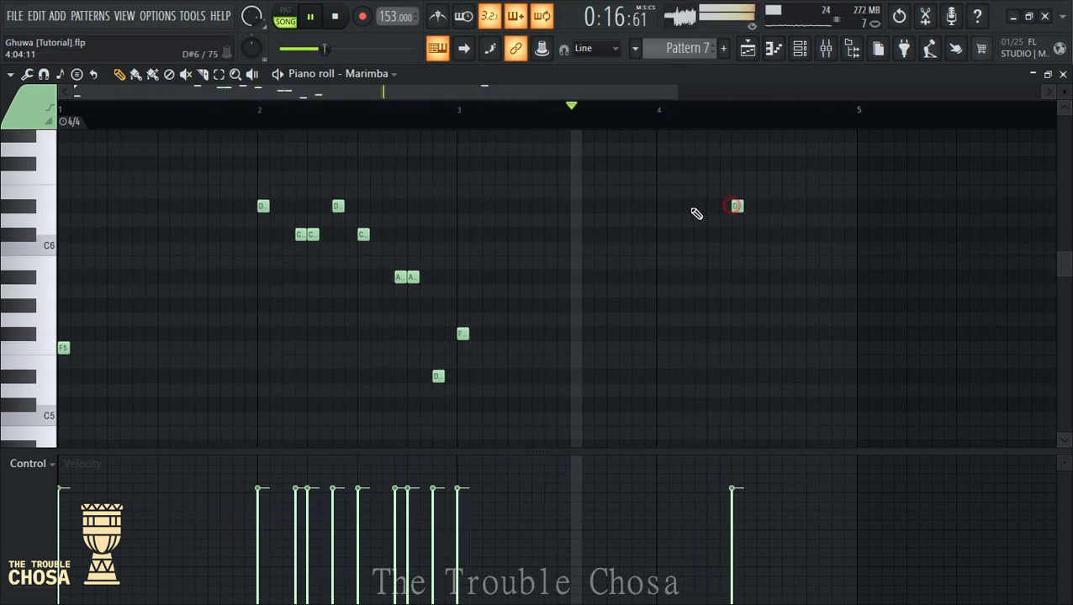
{"action": "left_click", "coordinate": [701, 207]}
{"action": "left_click", "coordinate": [661, 207]}
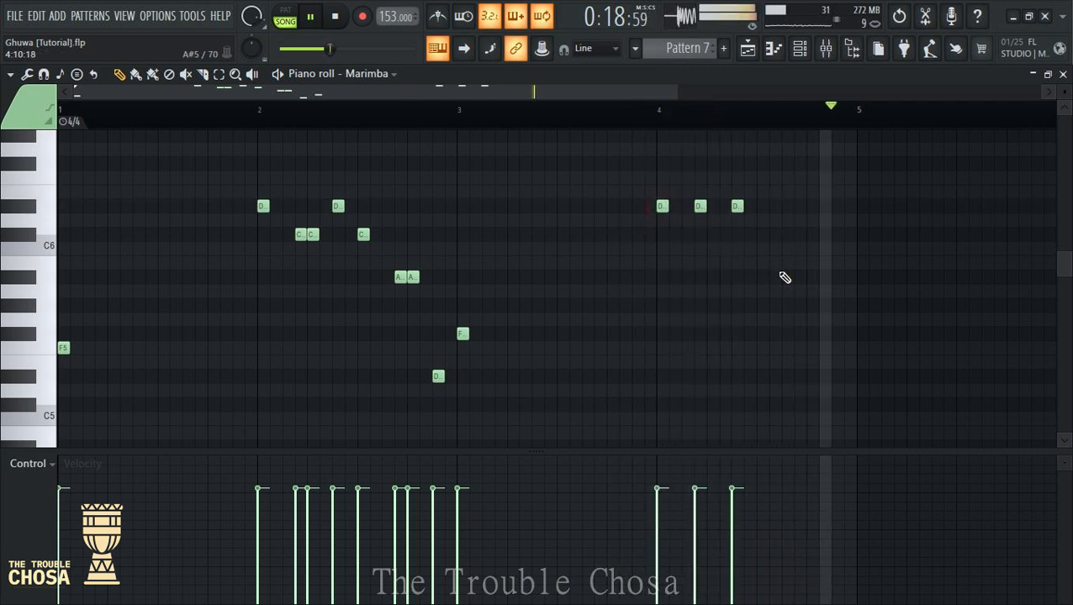
{"action": "left_click", "coordinate": [762, 263]}
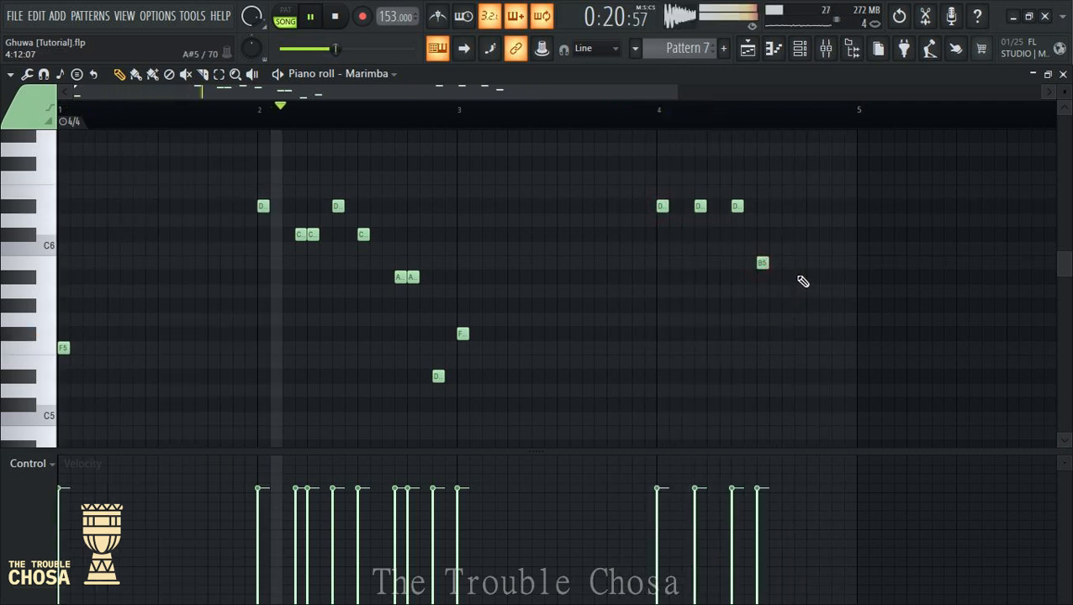
{"action": "left_click", "coordinate": [799, 277]}
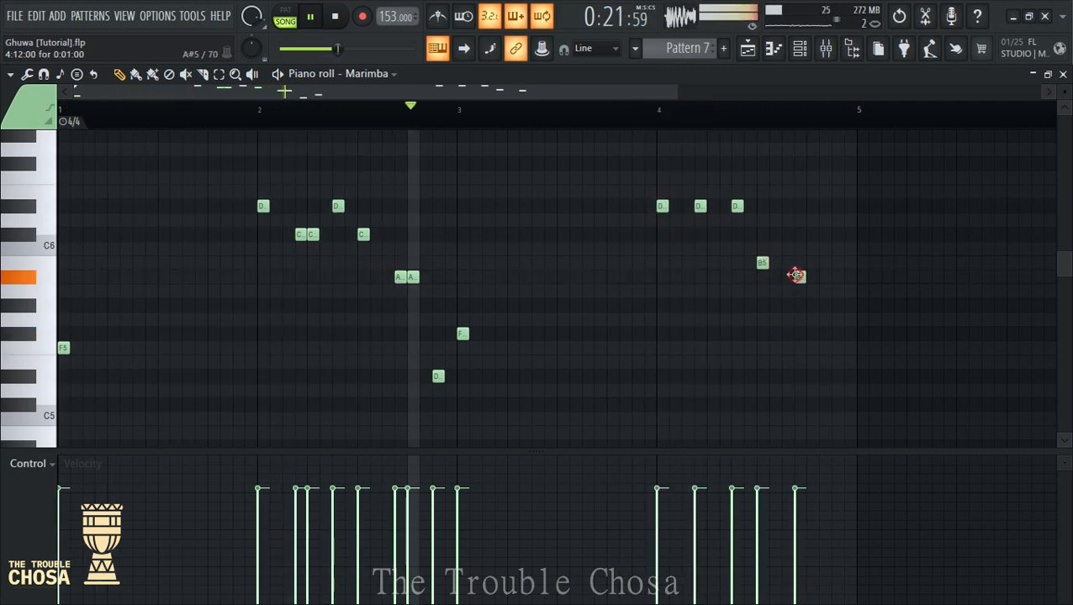
{"action": "left_click", "coordinate": [836, 307]}
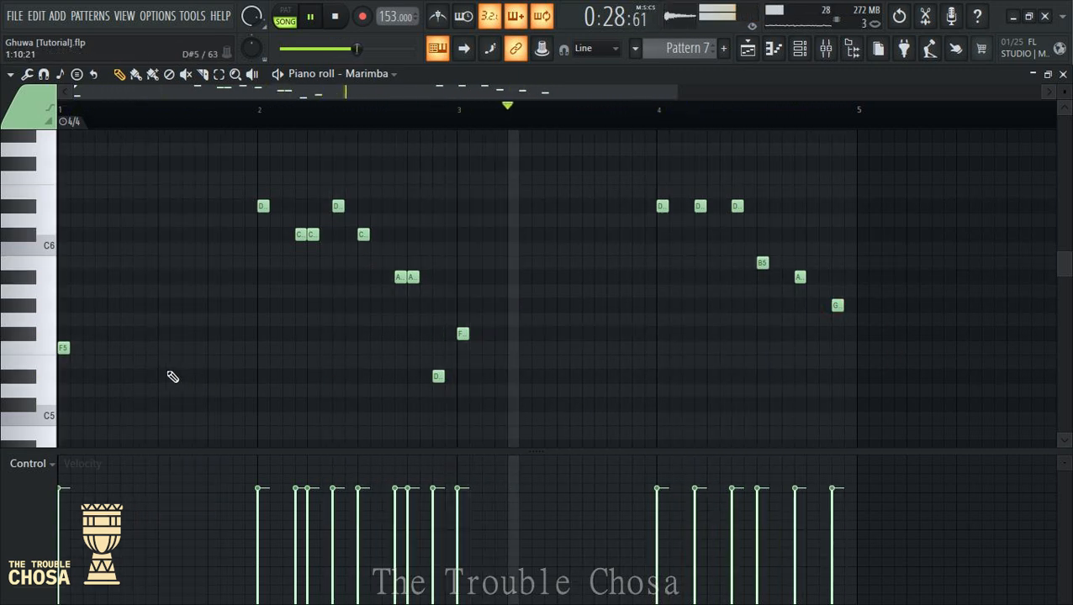
{"action": "left_click_drag", "start_coordinate": [63, 349], "coordinate": [64, 305]}
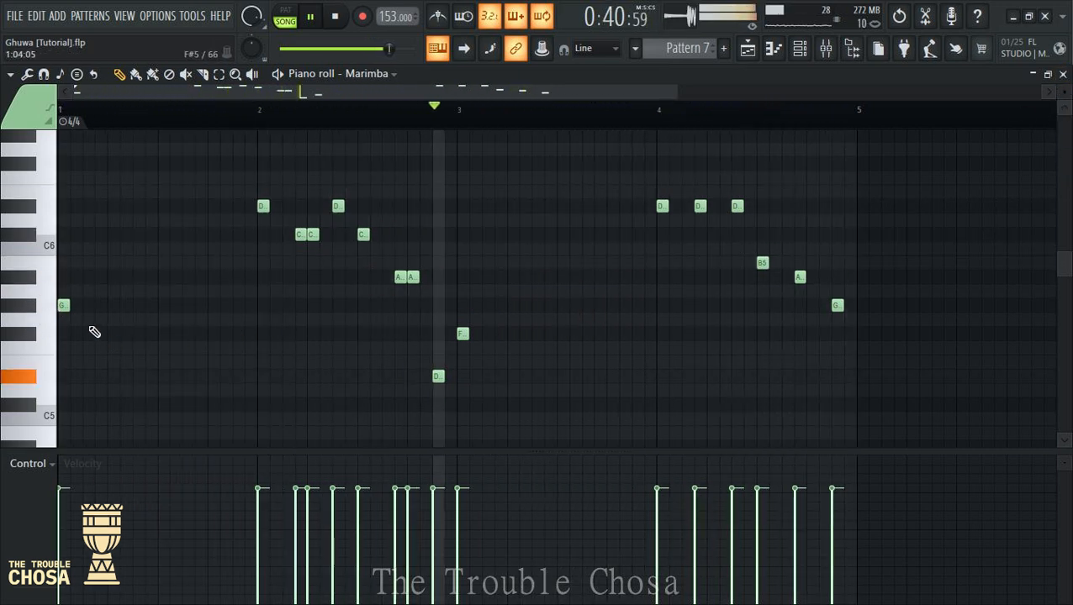
Try the bar 1 Marimba note at F5, return it to G#5, close the piano roll and save the project
{"action": "left_click_drag", "start_coordinate": [64, 307], "coordinate": [59, 351]}
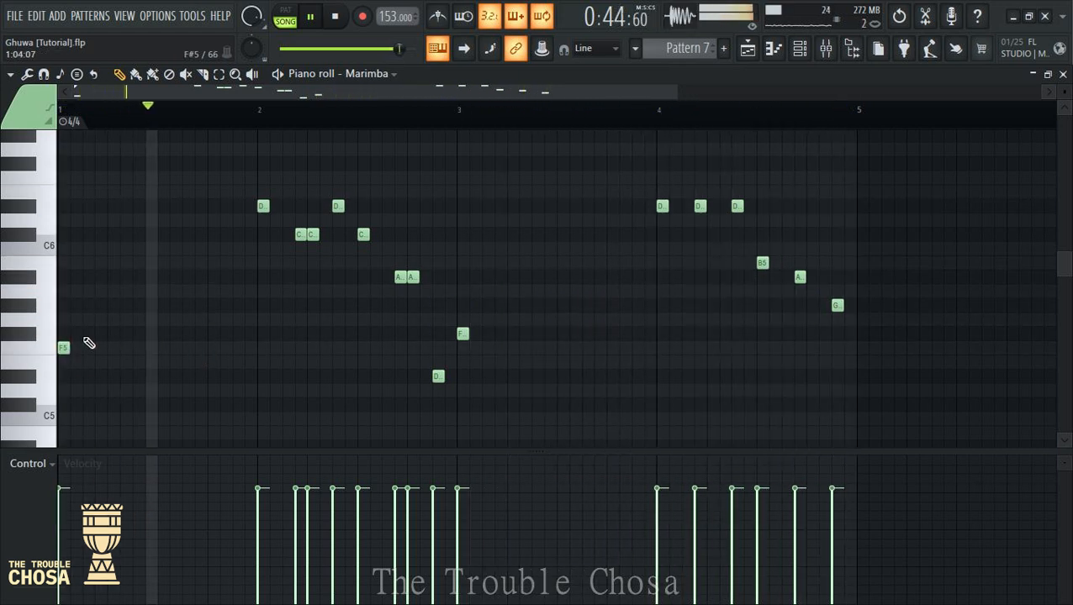
{"action": "left_click_drag", "start_coordinate": [64, 348], "coordinate": [59, 305]}
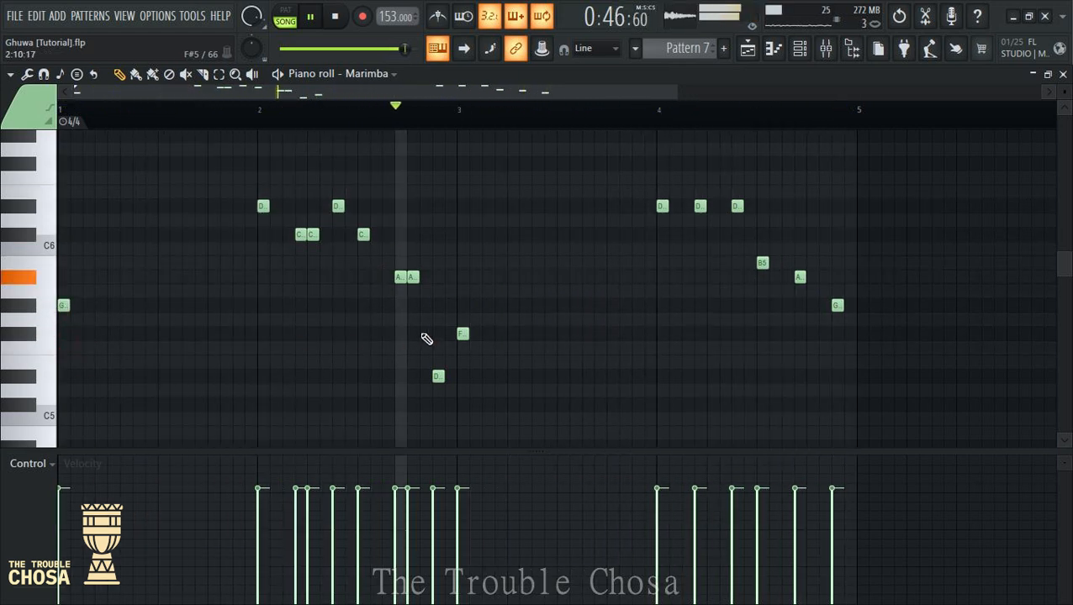
{"action": "left_click", "coordinate": [1063, 75]}
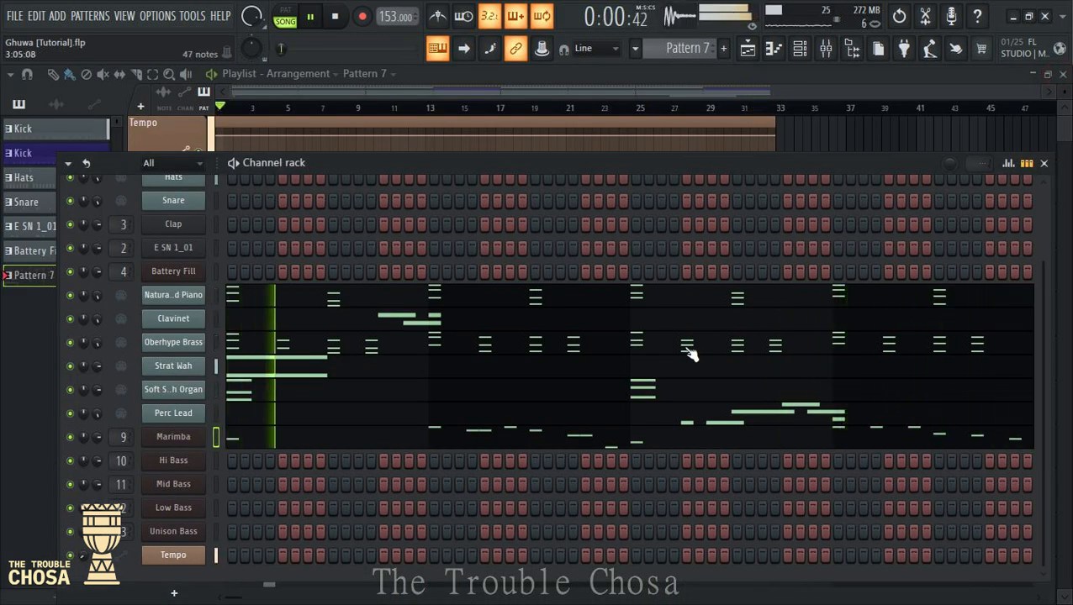
{"action": "key", "text": "ctrl+s"}
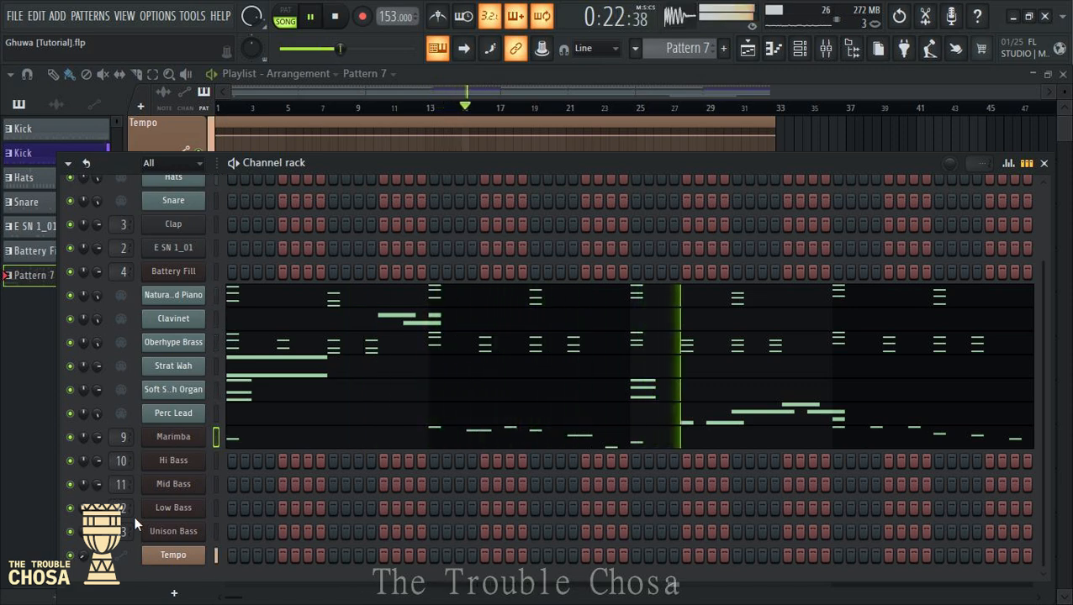
In the Unison Bass piano roll, draw two-step notes at step 5 of bars 1 to 4: C#6, D#6, F#5 and B5, and close it
{"action": "right_click", "coordinate": [170, 537]}
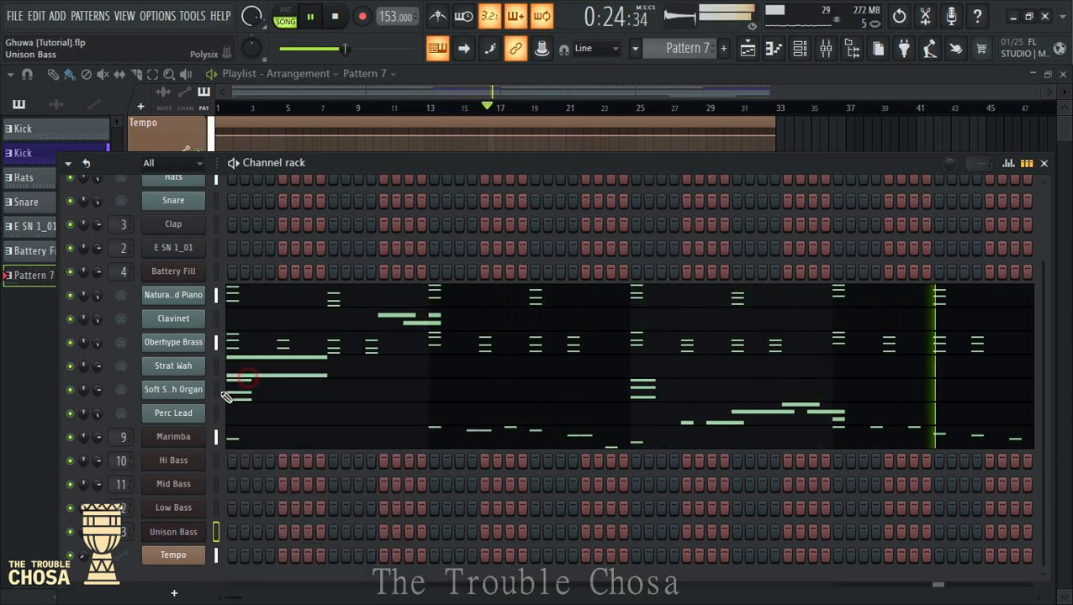
{"action": "left_click", "coordinate": [235, 379]}
{"action": "left_click", "coordinate": [34, 199]}
{"action": "left_click", "coordinate": [24, 208]}
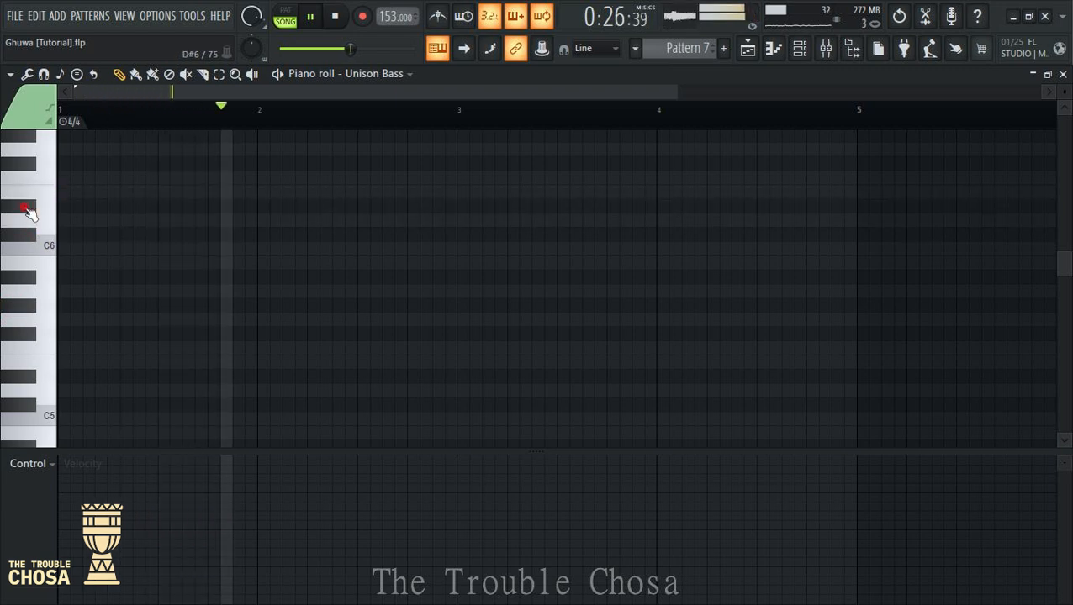
{"action": "left_click", "coordinate": [112, 208]}
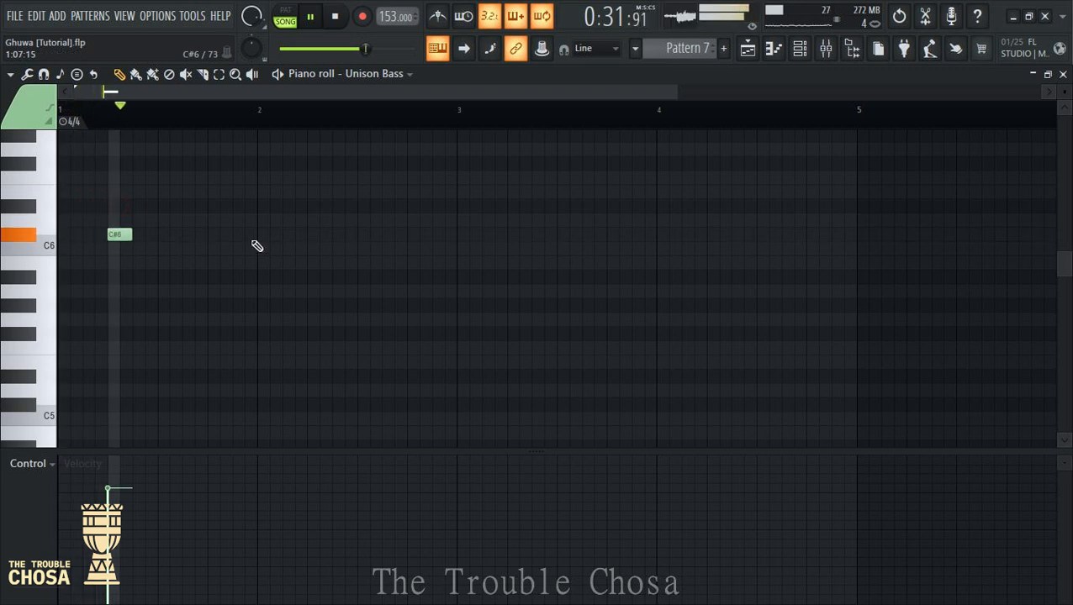
{"action": "left_click", "coordinate": [321, 207]}
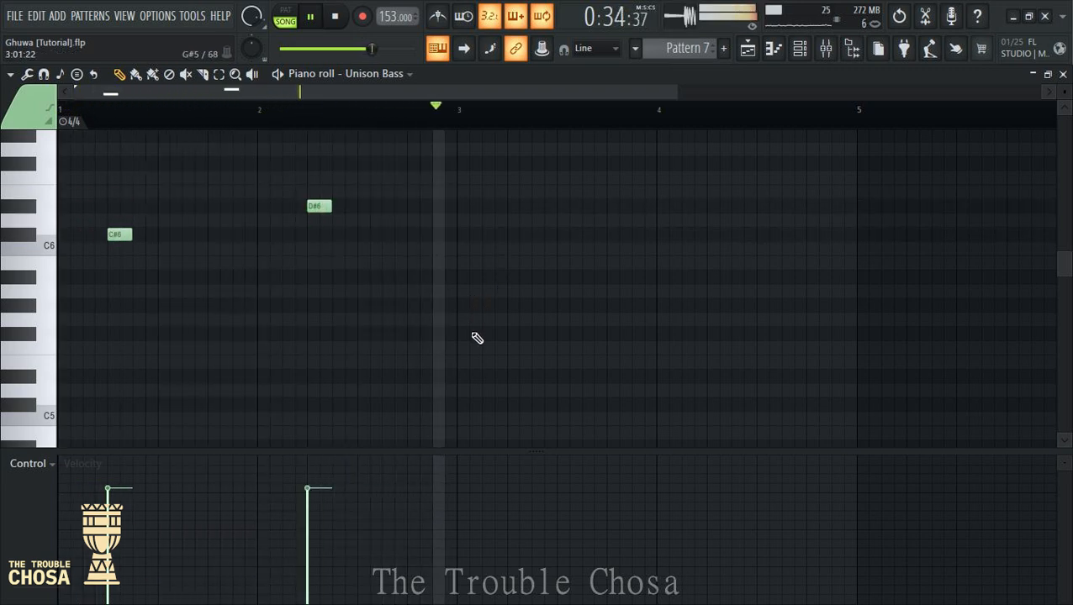
{"action": "left_click", "coordinate": [513, 334]}
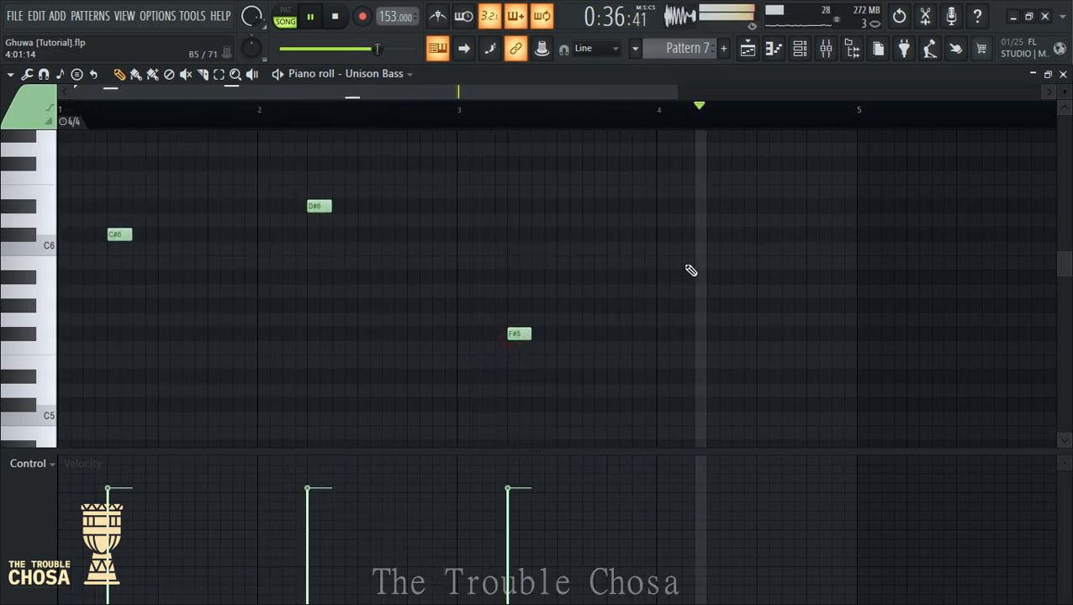
{"action": "left_click", "coordinate": [714, 263]}
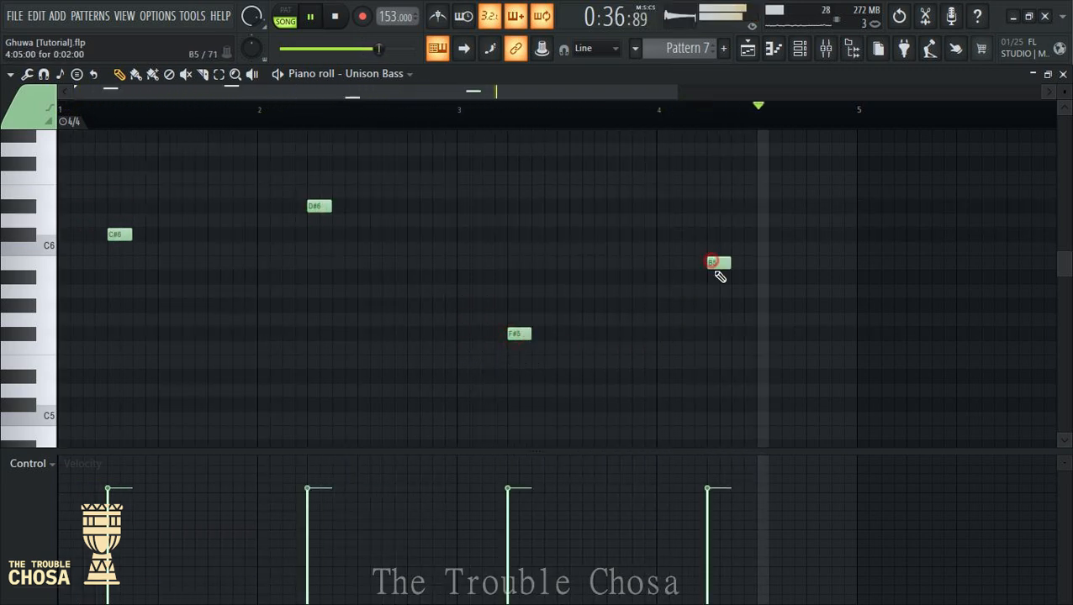
{"action": "left_click", "coordinate": [1063, 75]}
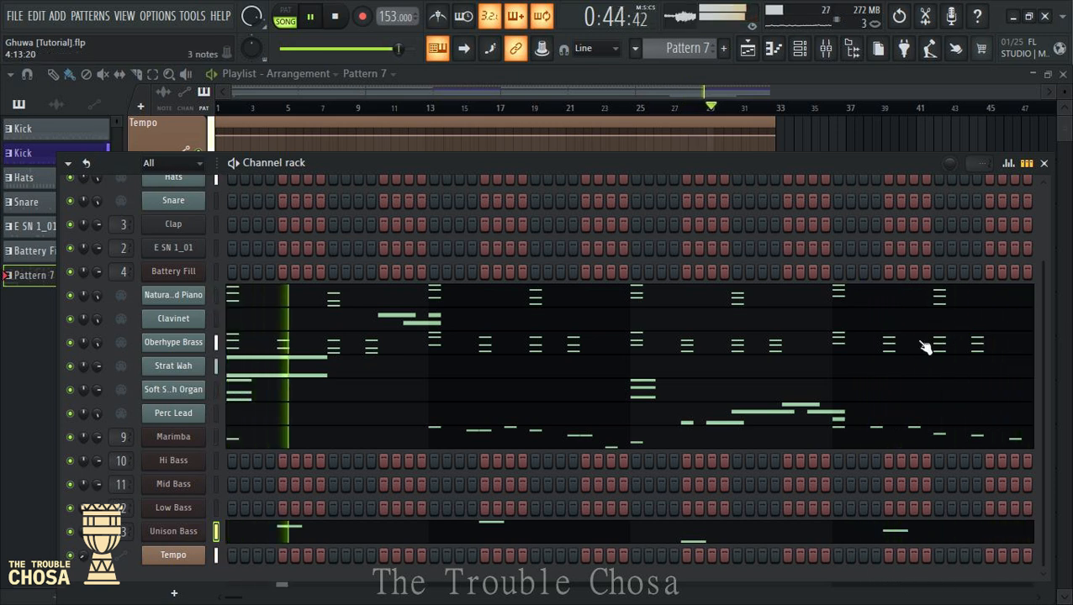
Open the Hi Bass channel's piano roll and draw one-step C#5 notes in bar 1 at steps 1, 4, 9 and 15
{"action": "right_click", "coordinate": [179, 469]}
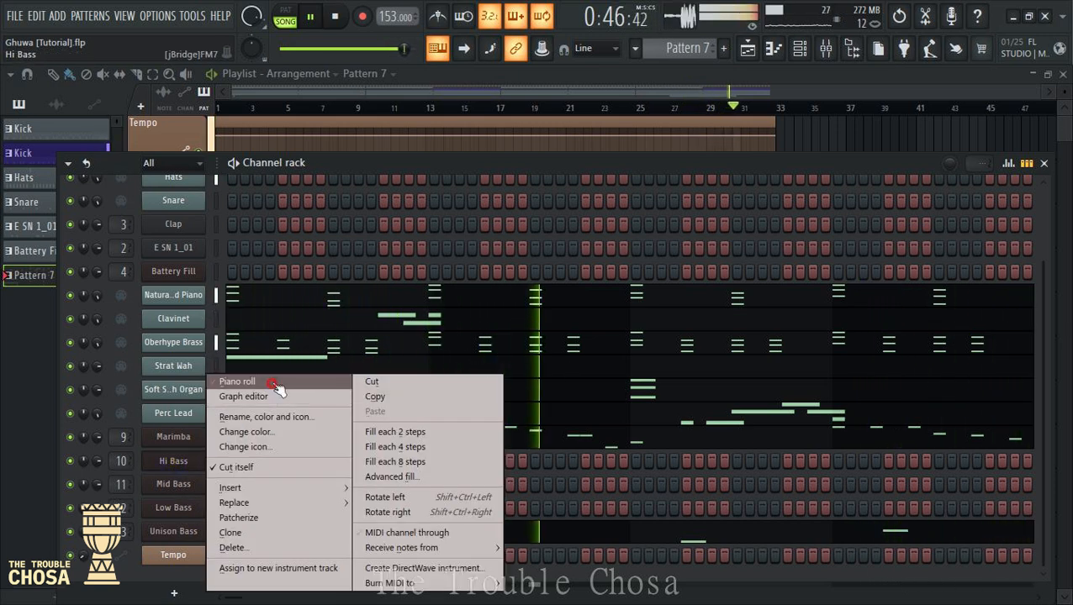
{"action": "left_click", "coordinate": [276, 314]}
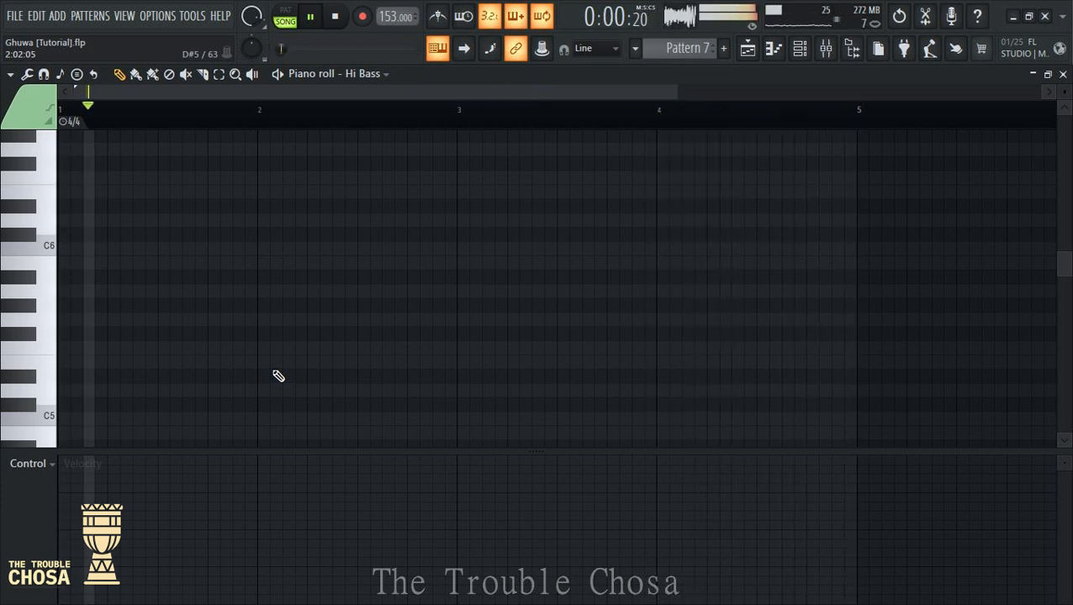
{"action": "scroll", "coordinate": [110, 294], "scroll_direction": "down", "scroll_amount": 3}
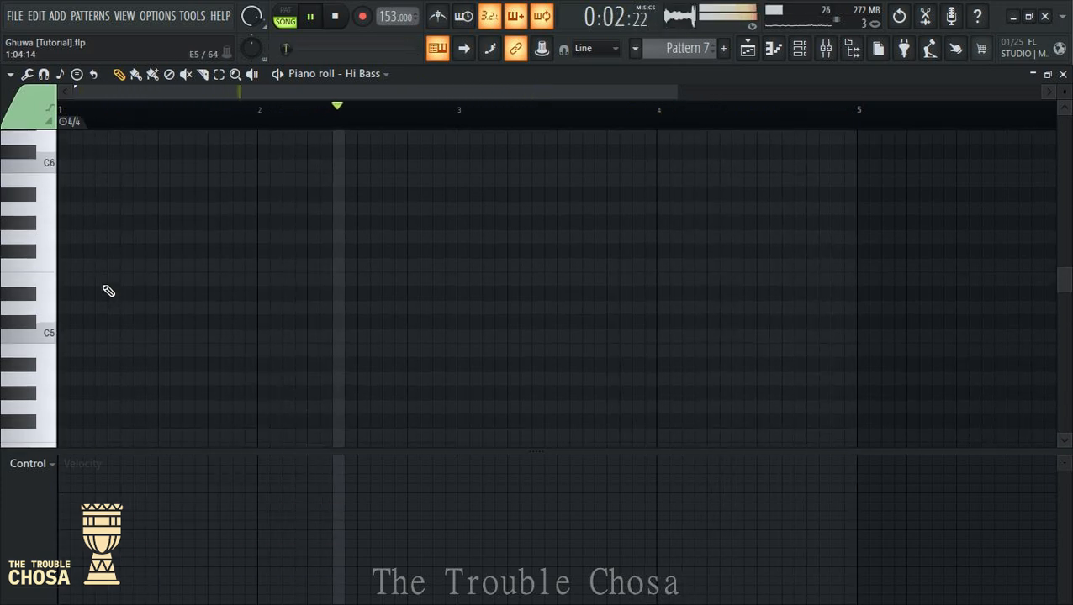
{"action": "left_click", "coordinate": [64, 320]}
{"action": "left_click", "coordinate": [101, 320]}
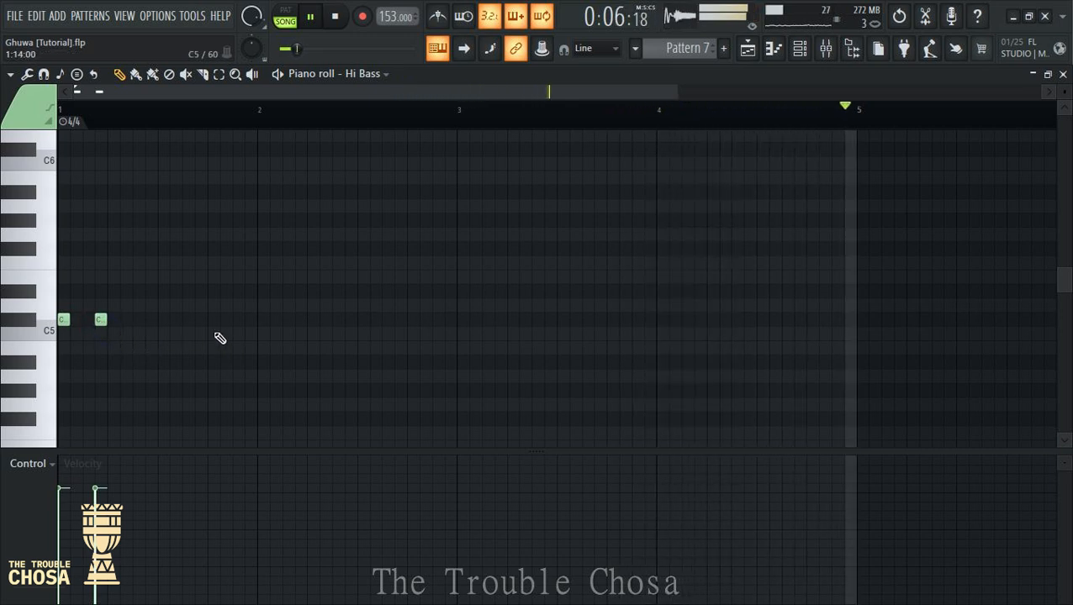
{"action": "left_click", "coordinate": [163, 320]}
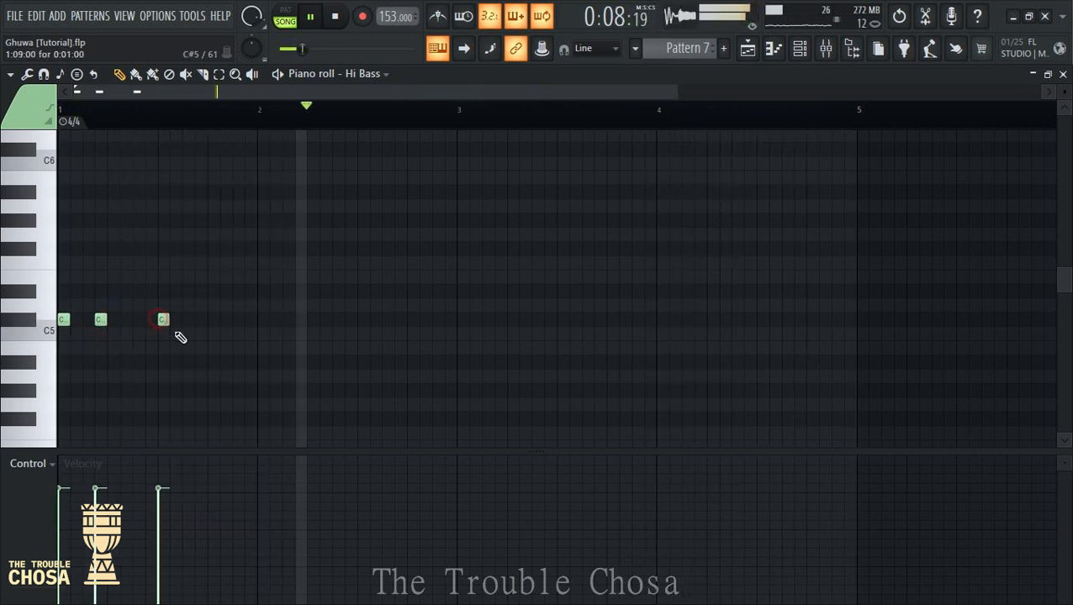
{"action": "left_click", "coordinate": [236, 321]}
In bar 2, draw one-step D#5 notes at steps 1, 4, 7 and 9, and an A#5 at step 13
{"action": "left_click", "coordinate": [262, 290]}
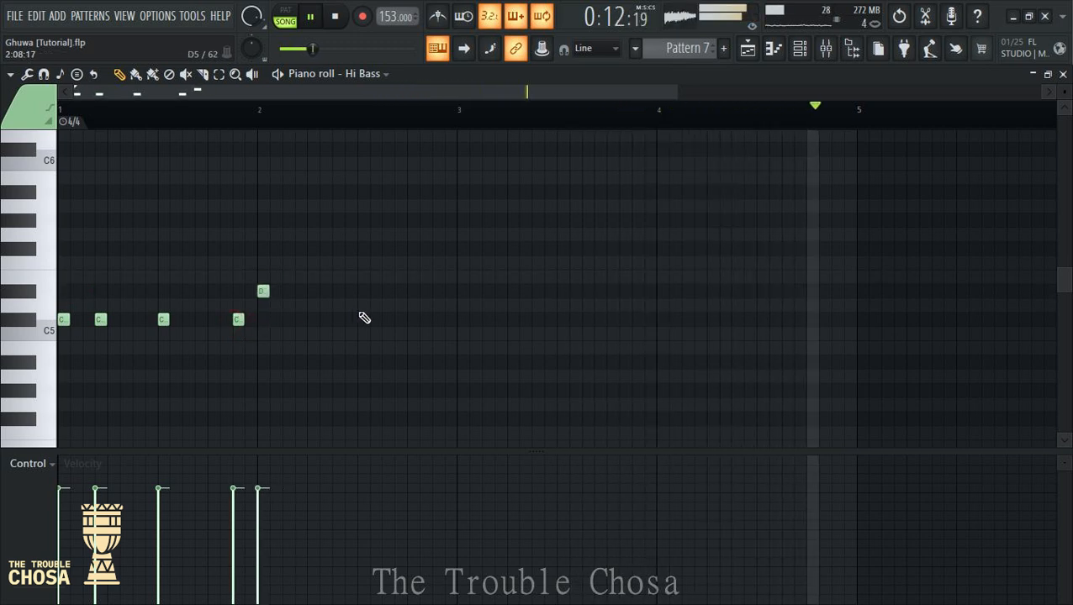
{"action": "left_click", "coordinate": [300, 291]}
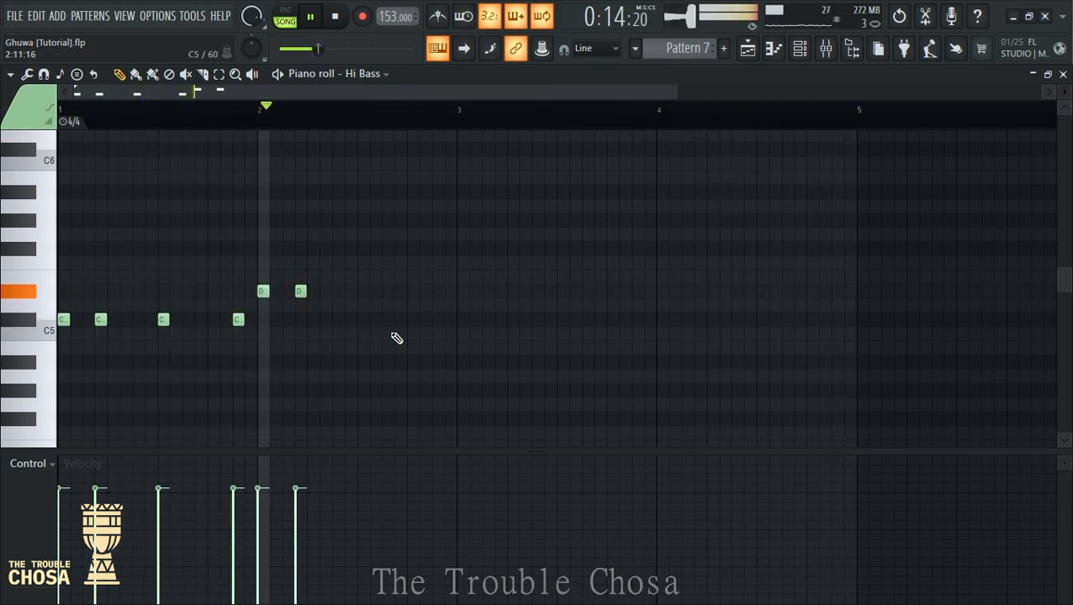
{"action": "left_click", "coordinate": [338, 291]}
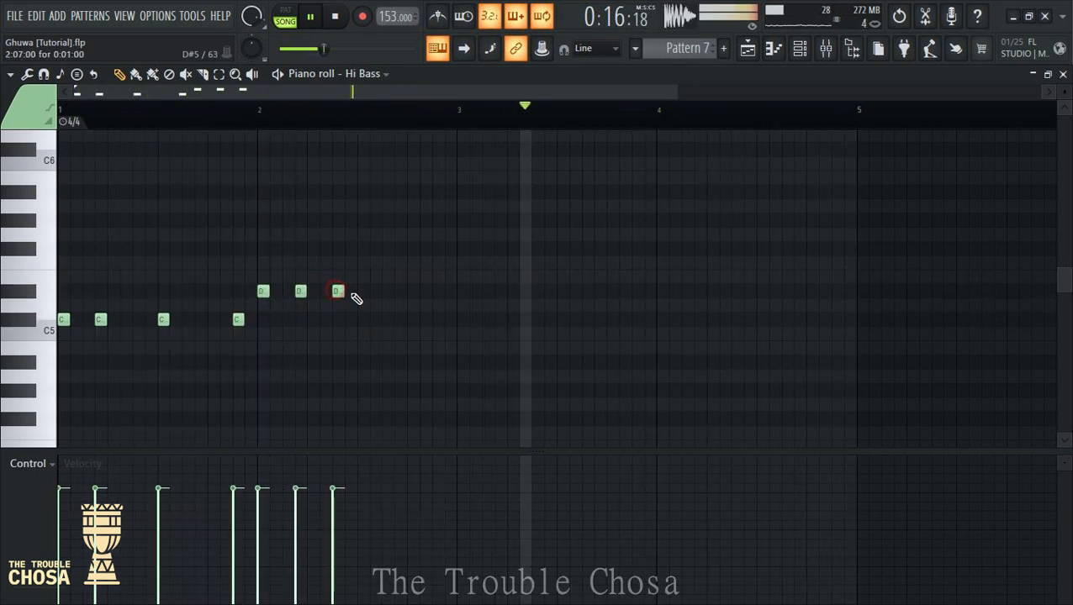
{"action": "left_click", "coordinate": [362, 291]}
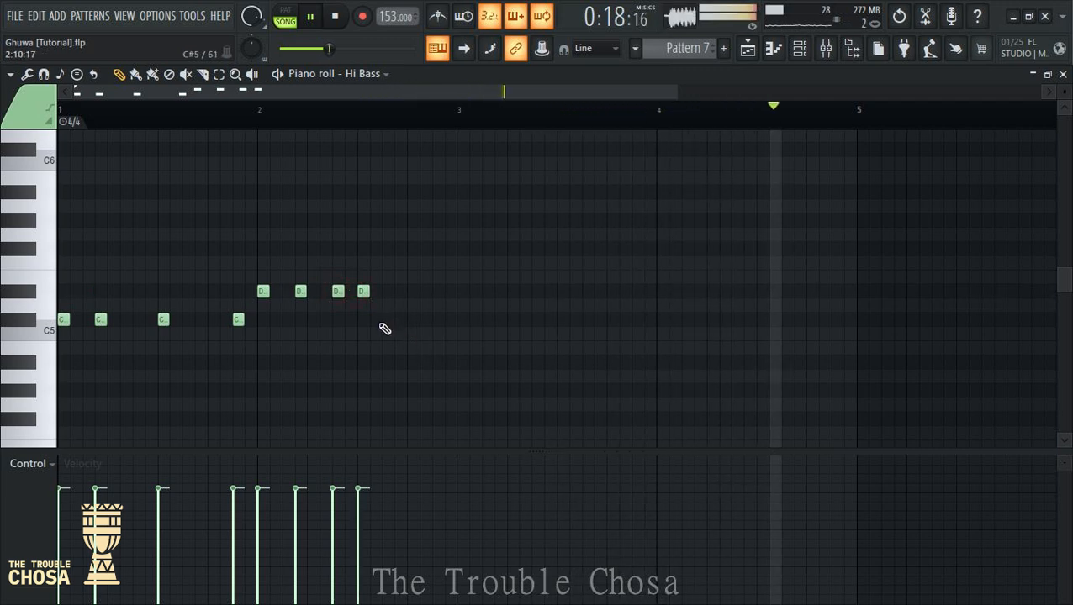
{"action": "left_click", "coordinate": [411, 280]}
{"action": "left_click_drag", "start_coordinate": [413, 211], "coordinate": [410, 192]}
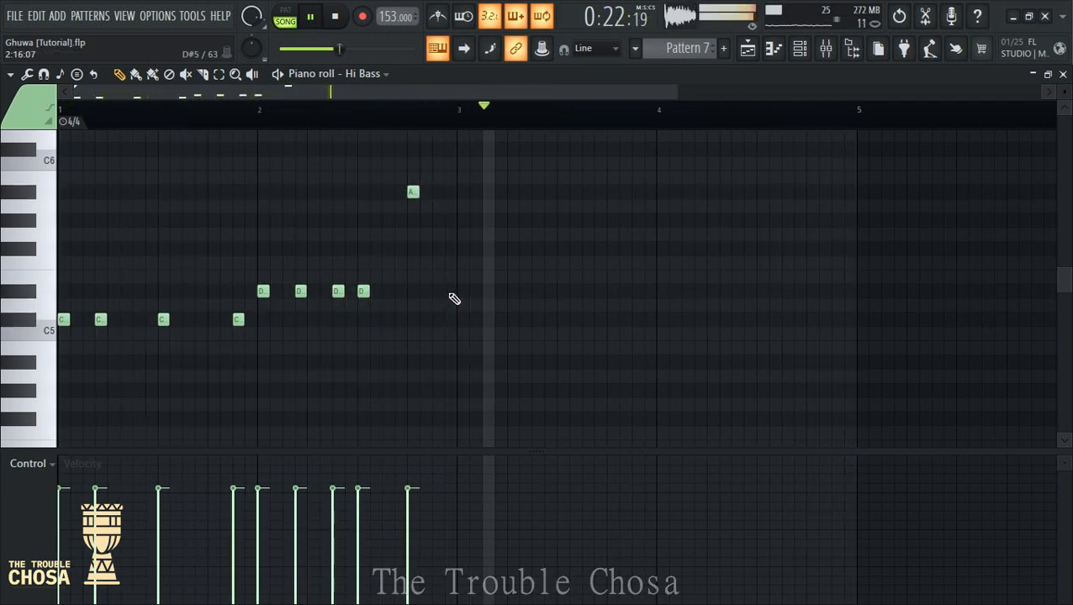
Transpose all Hi Bass notes down one octave and add a one-step D#4 at bar 2 step 15
{"action": "key", "text": "ctrl+Down"}
{"action": "scroll", "coordinate": [471, 282], "scroll_direction": "down", "scroll_amount": 3}
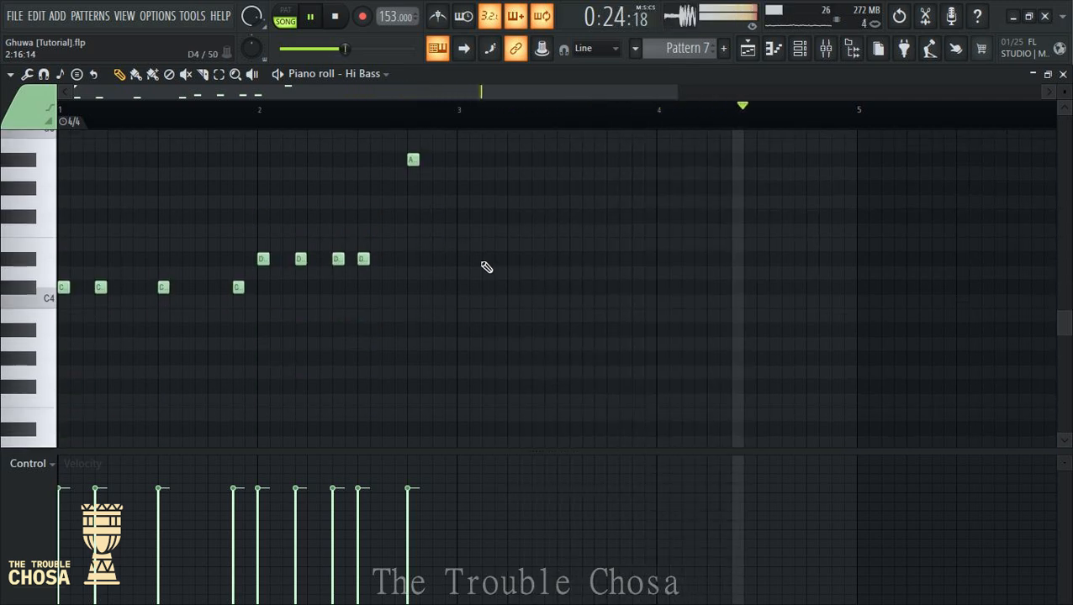
{"action": "scroll", "coordinate": [539, 259], "scroll_direction": "up", "scroll_amount": 1}
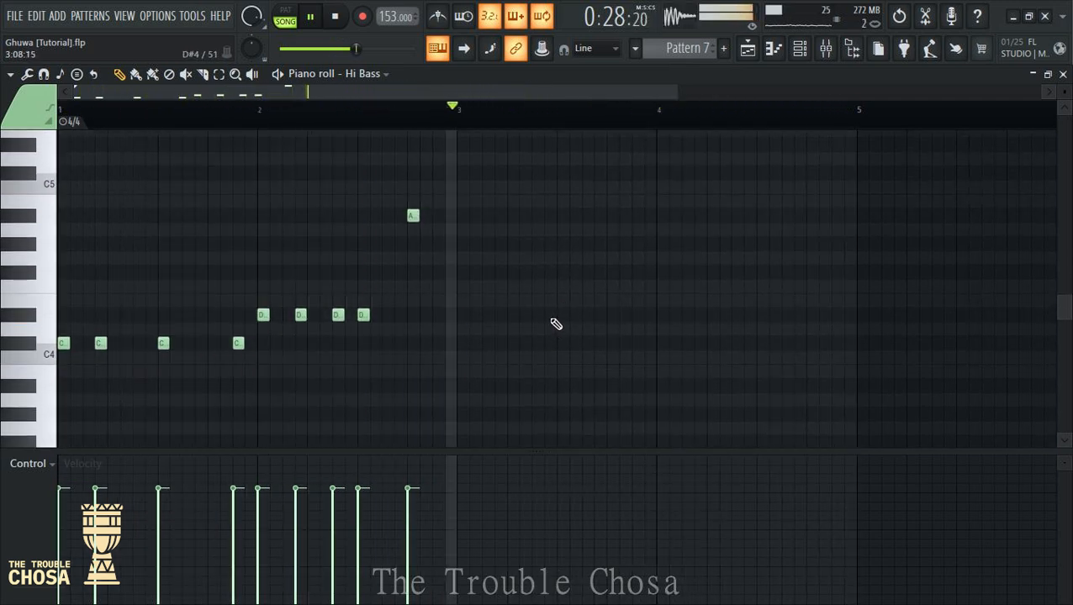
{"action": "left_click", "coordinate": [437, 314]}
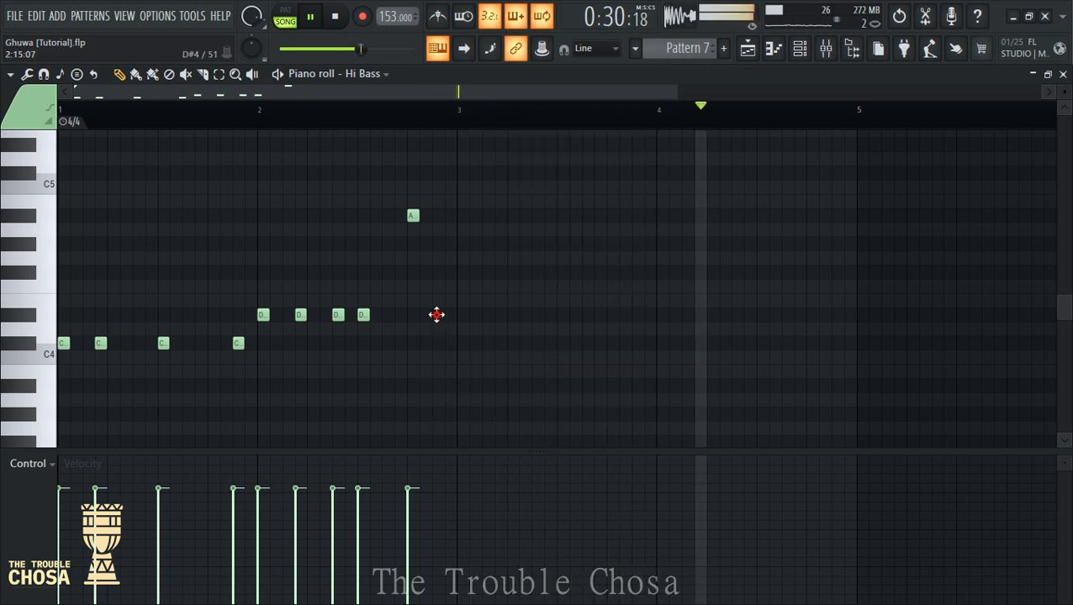
In bar 3, place one-step F#4 notes at steps 1, 4, 7, 9 and 15
{"action": "left_click", "coordinate": [463, 273]}
{"action": "left_click", "coordinate": [501, 273]}
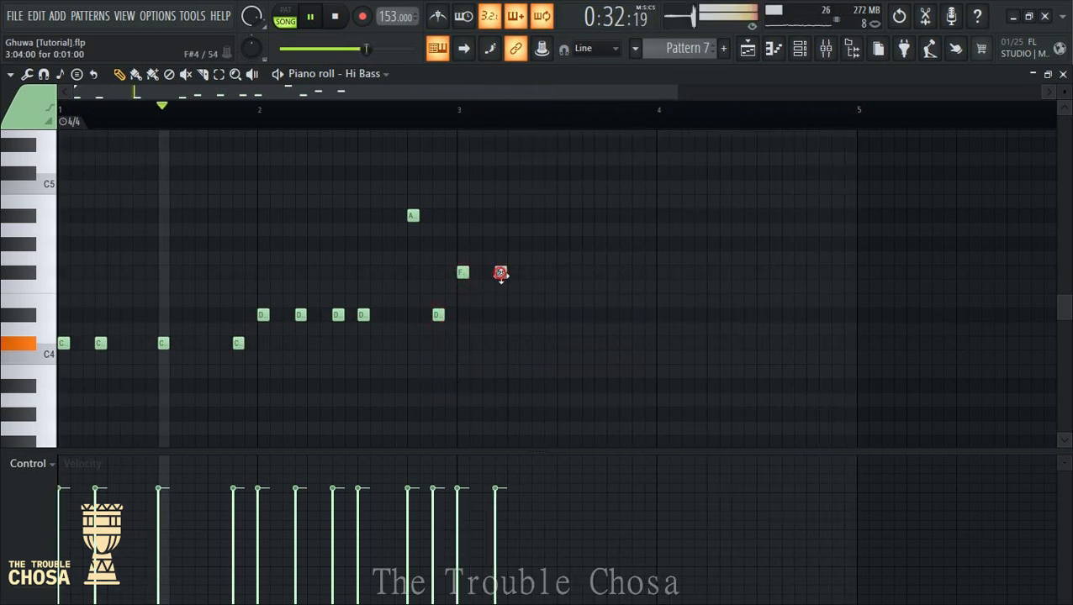
{"action": "left_click", "coordinate": [524, 272]}
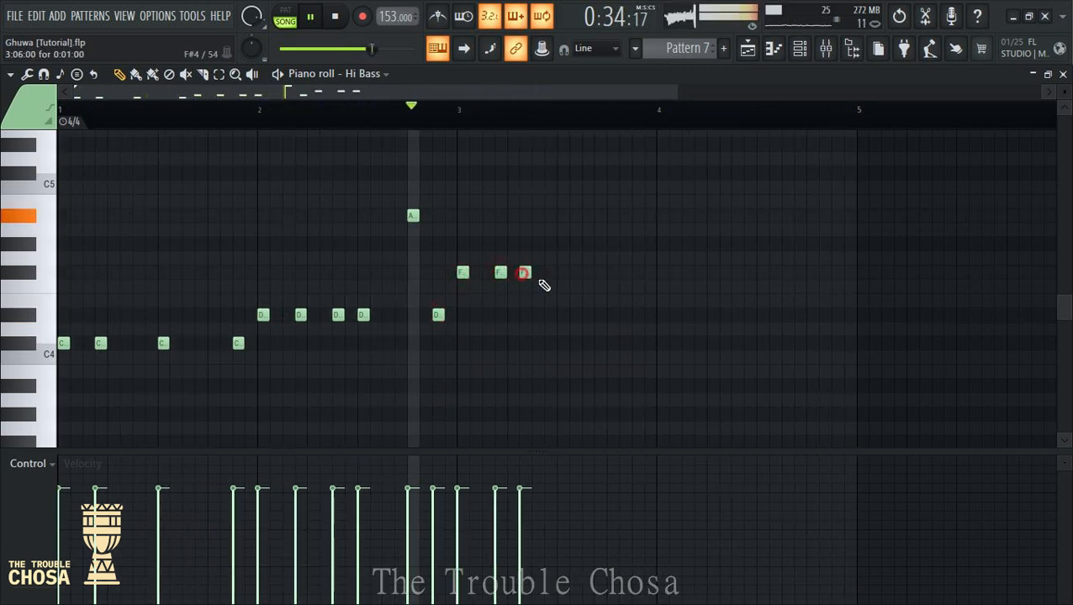
{"action": "left_click", "coordinate": [560, 273]}
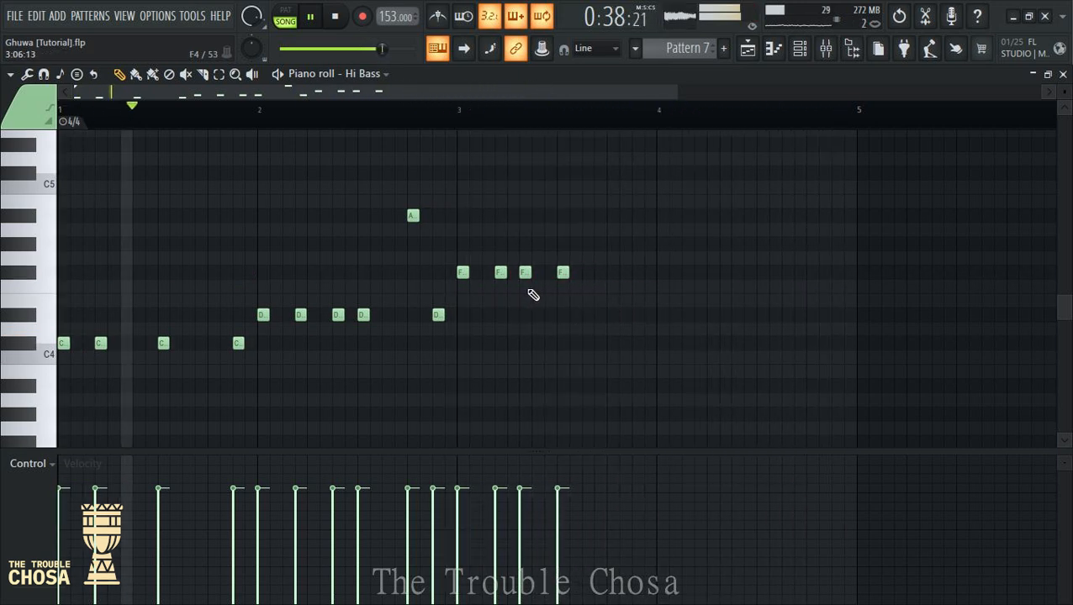
{"action": "left_click_drag", "start_coordinate": [528, 273], "coordinate": [539, 275]}
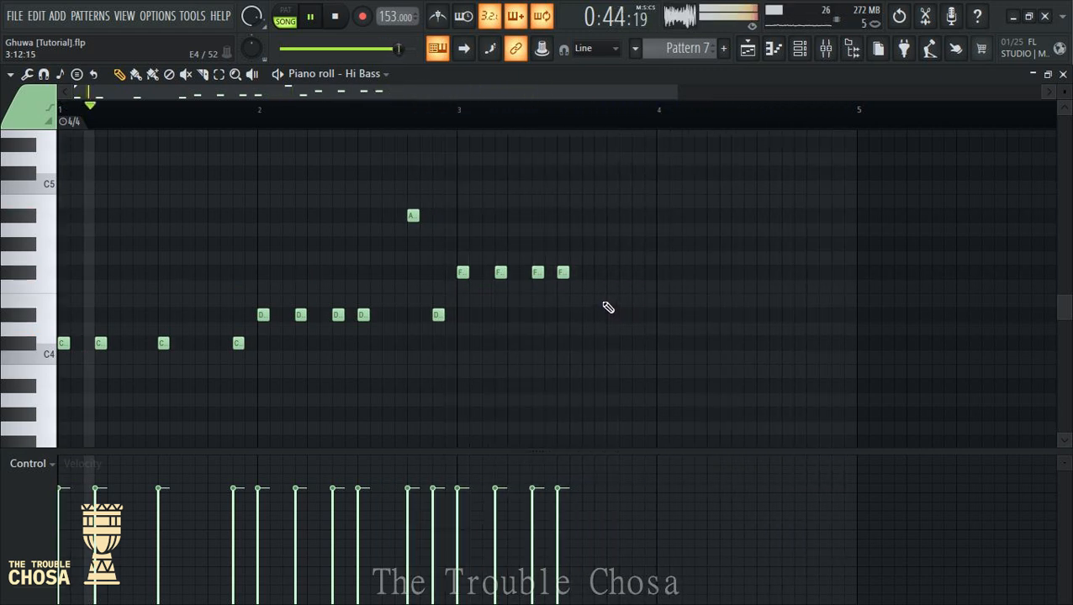
{"action": "left_click", "coordinate": [637, 272]}
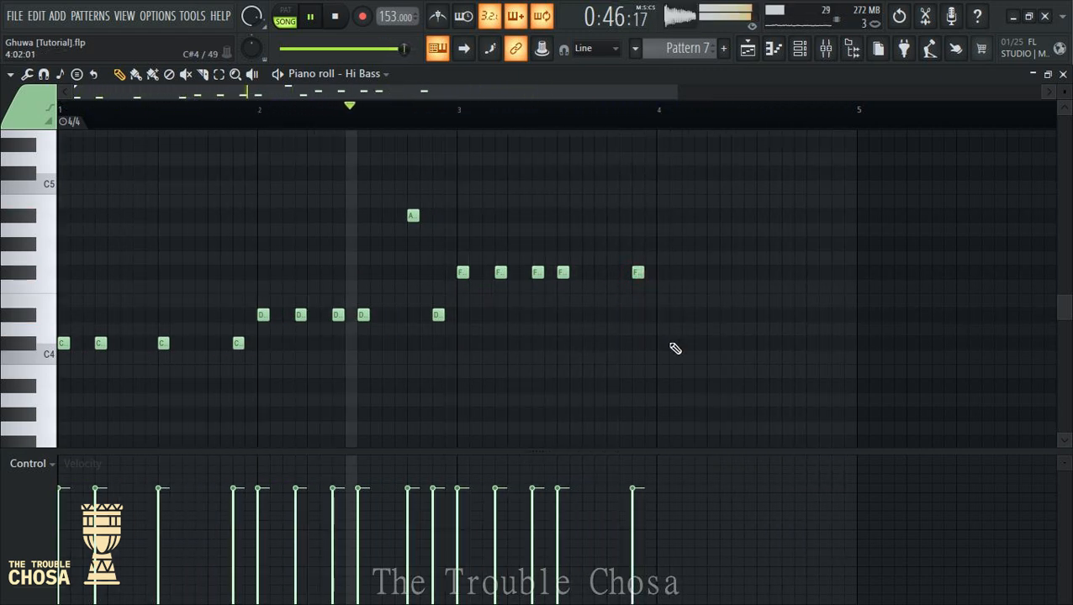
In bar 4, draw one-step B3 notes at steps 1, 4, 7, 9 and 15, and close the Hi Bass piano roll
{"action": "left_click", "coordinate": [661, 371]}
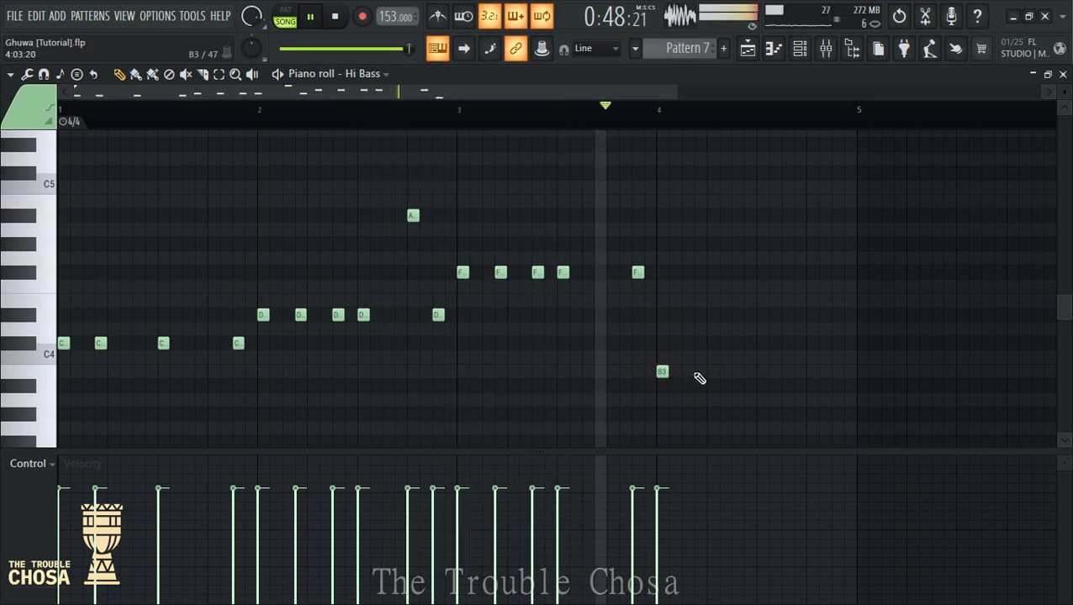
{"action": "left_click", "coordinate": [700, 371]}
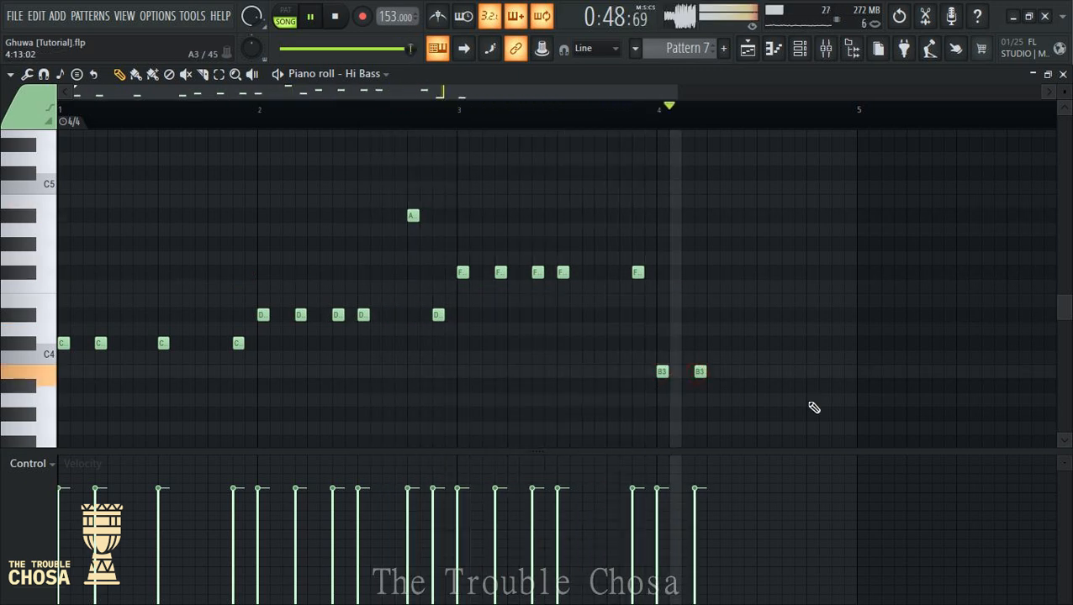
{"action": "left_click", "coordinate": [737, 373]}
{"action": "right_click", "coordinate": [746, 373]}
{"action": "left_click", "coordinate": [761, 374]}
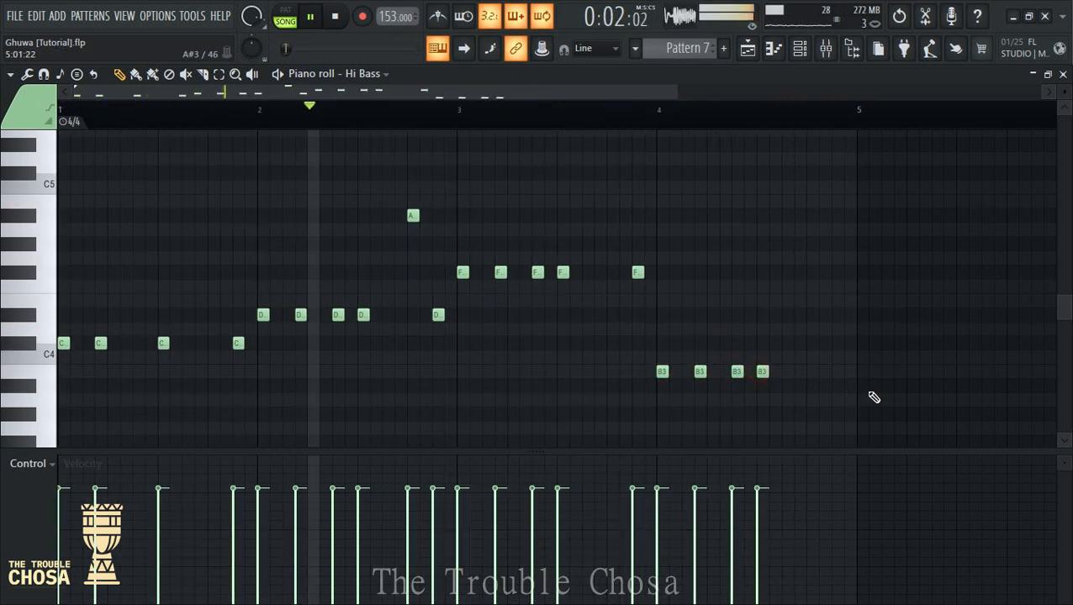
{"action": "left_click", "coordinate": [837, 372]}
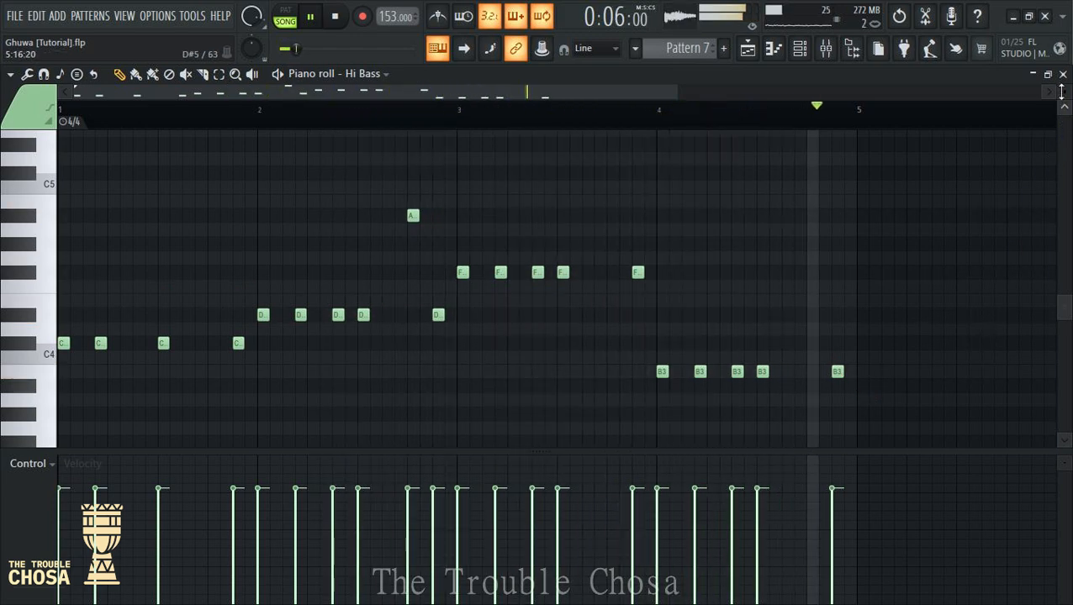
{"action": "left_click", "coordinate": [1062, 75]}
Copy the Hi Bass notes into both the Mid Bass and Low Bass channels
{"action": "right_click", "coordinate": [178, 471]}
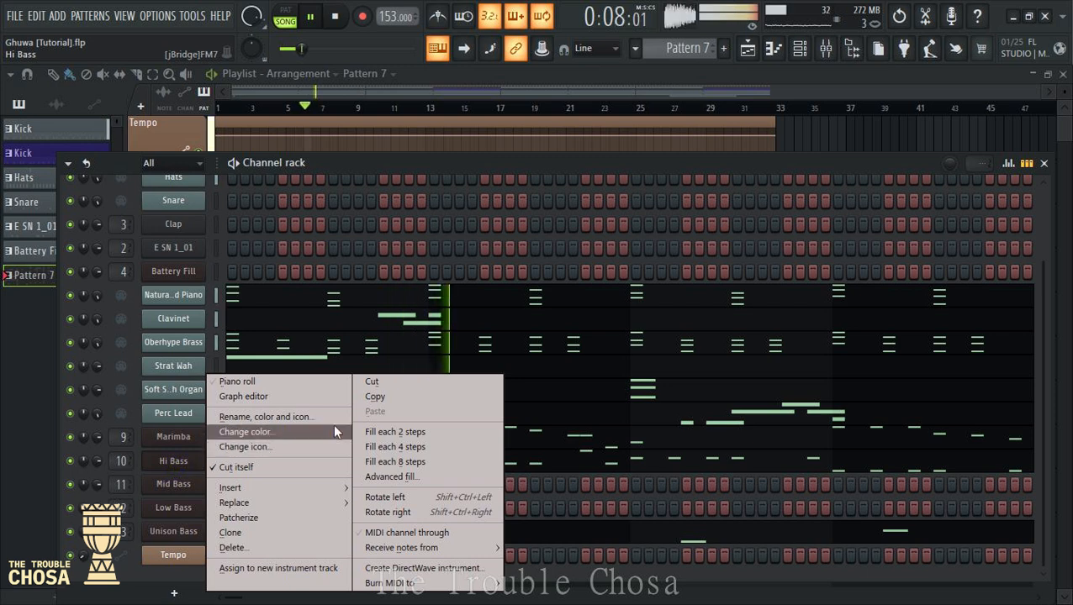
{"action": "left_click", "coordinate": [376, 397]}
{"action": "right_click", "coordinate": [182, 490]}
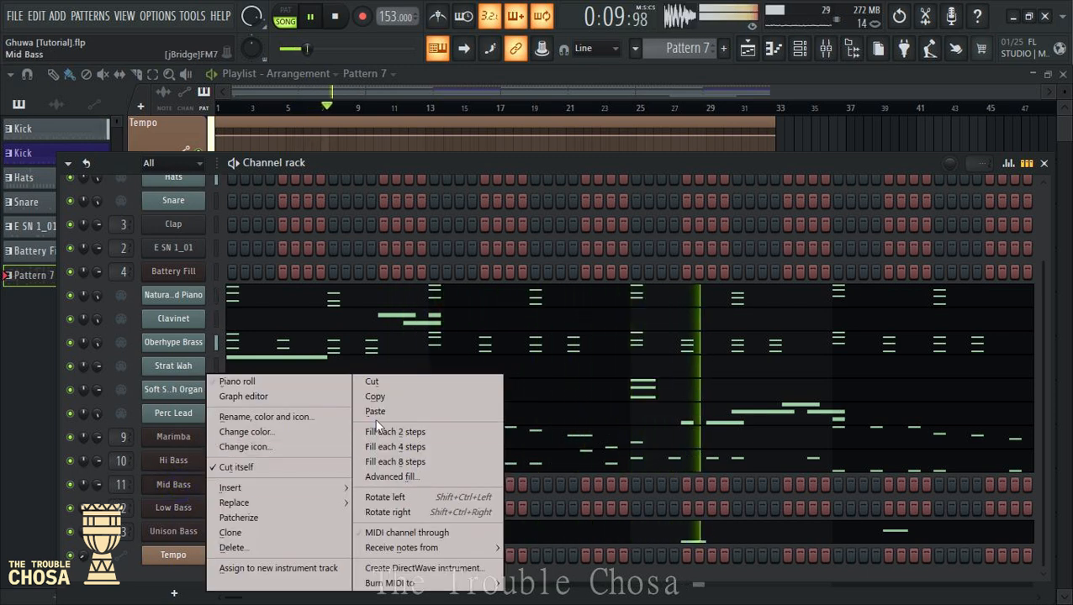
{"action": "left_click", "coordinate": [375, 412]}
{"action": "right_click", "coordinate": [172, 504]}
{"action": "left_click", "coordinate": [386, 412]}
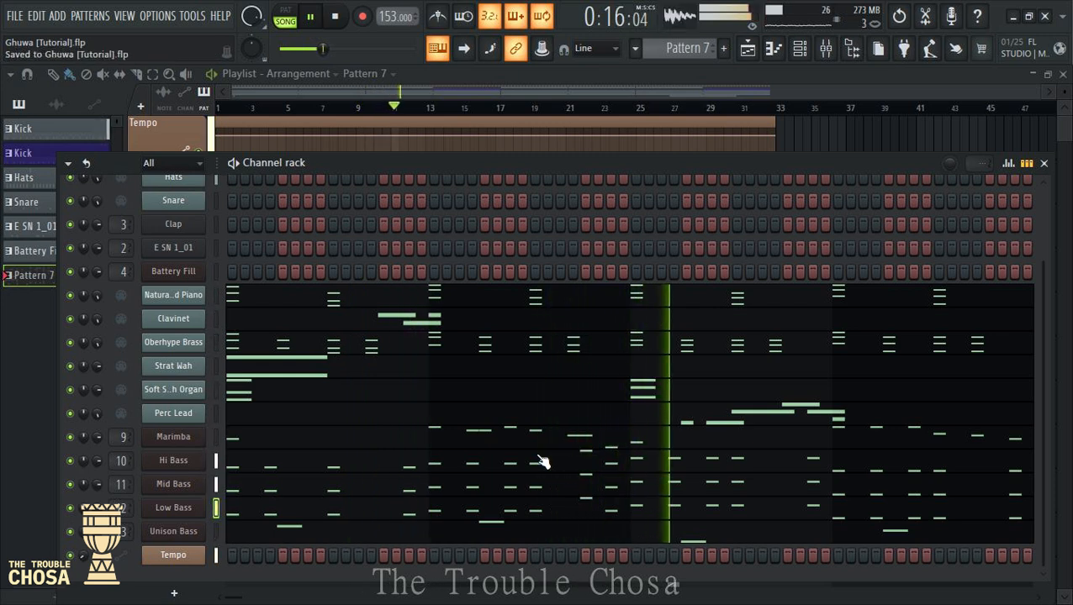
Transpose all Marimba notes down one octave, save the project and close the Marimba piano roll
{"action": "left_click", "coordinate": [299, 438]}
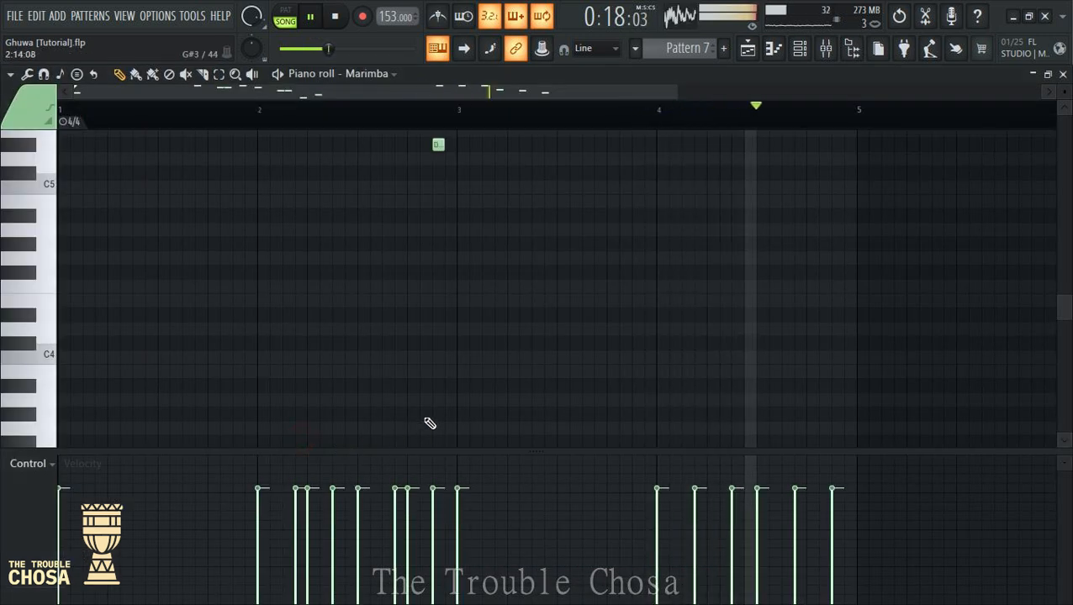
{"action": "scroll", "coordinate": [506, 184], "scroll_direction": "up", "scroll_amount": 2}
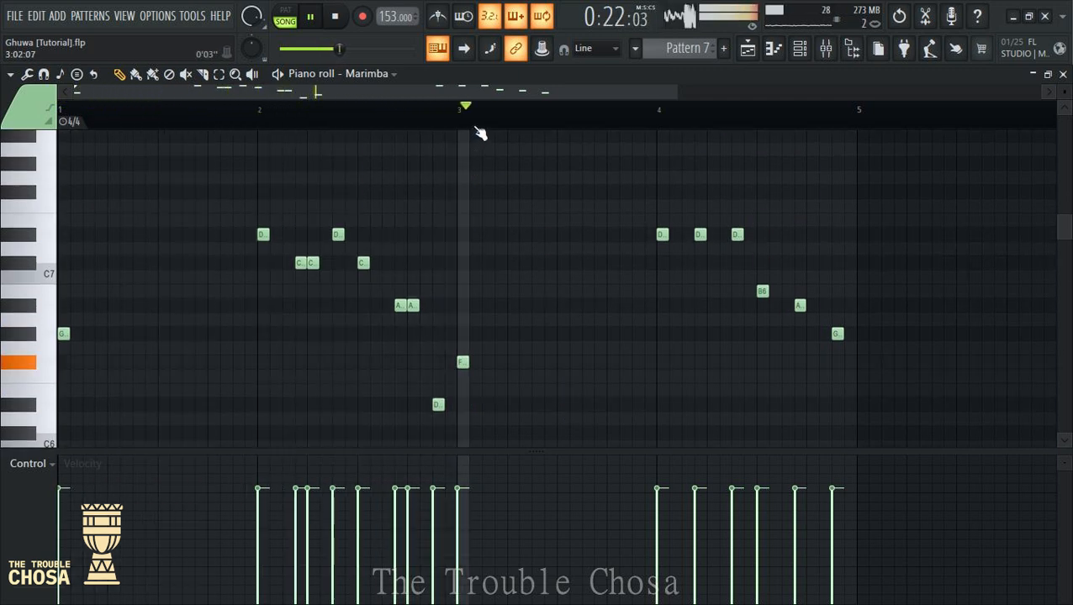
{"action": "scroll", "coordinate": [481, 132], "scroll_direction": "down", "scroll_amount": 1}
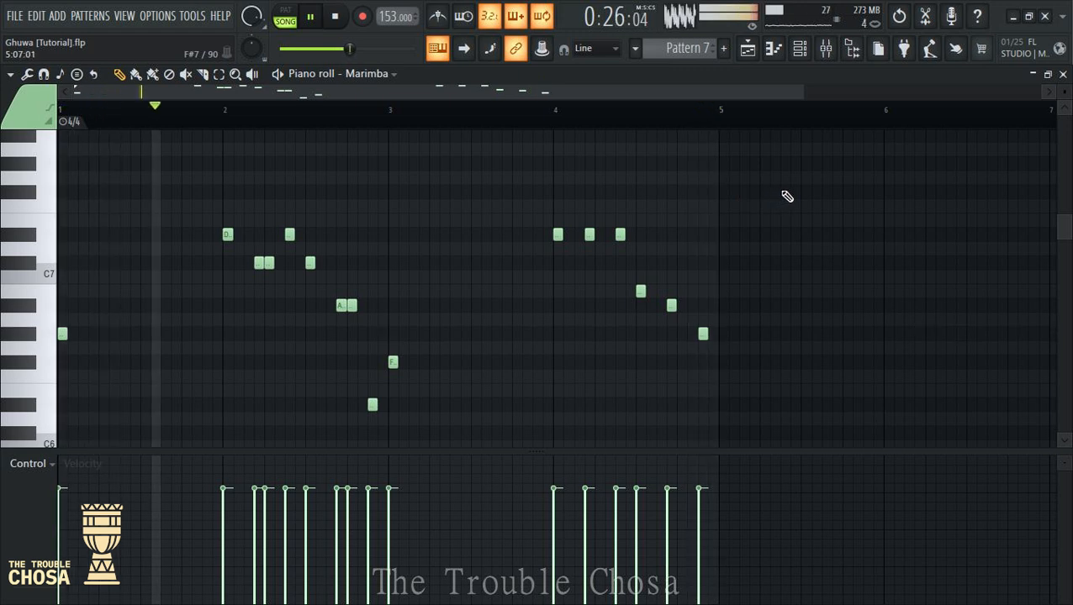
{"action": "scroll", "coordinate": [787, 196], "scroll_direction": "up", "scroll_amount": 1}
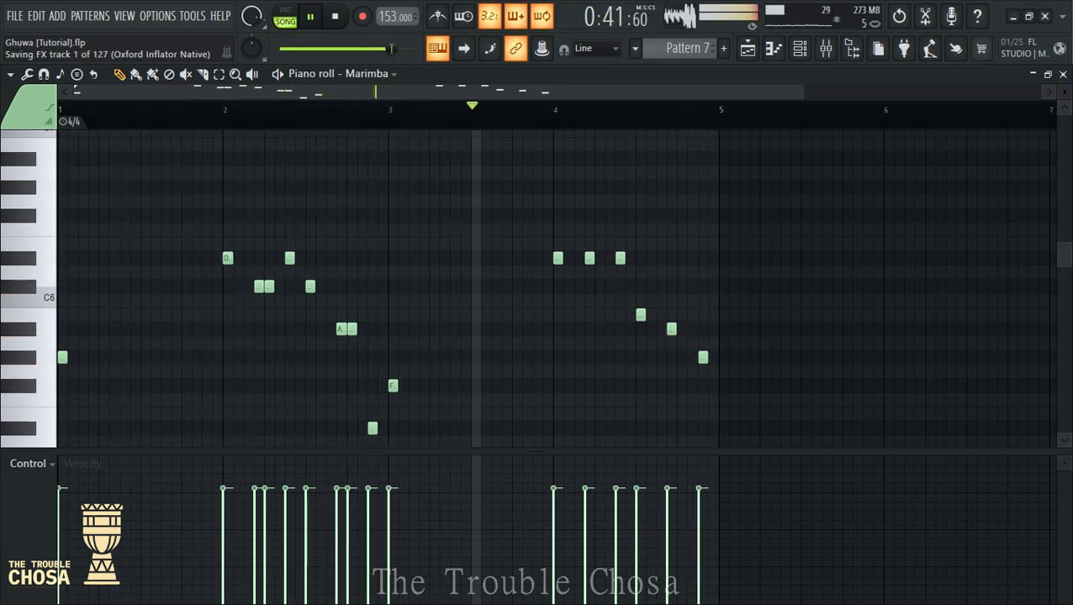
{"action": "key", "text": "alt+Tab"}
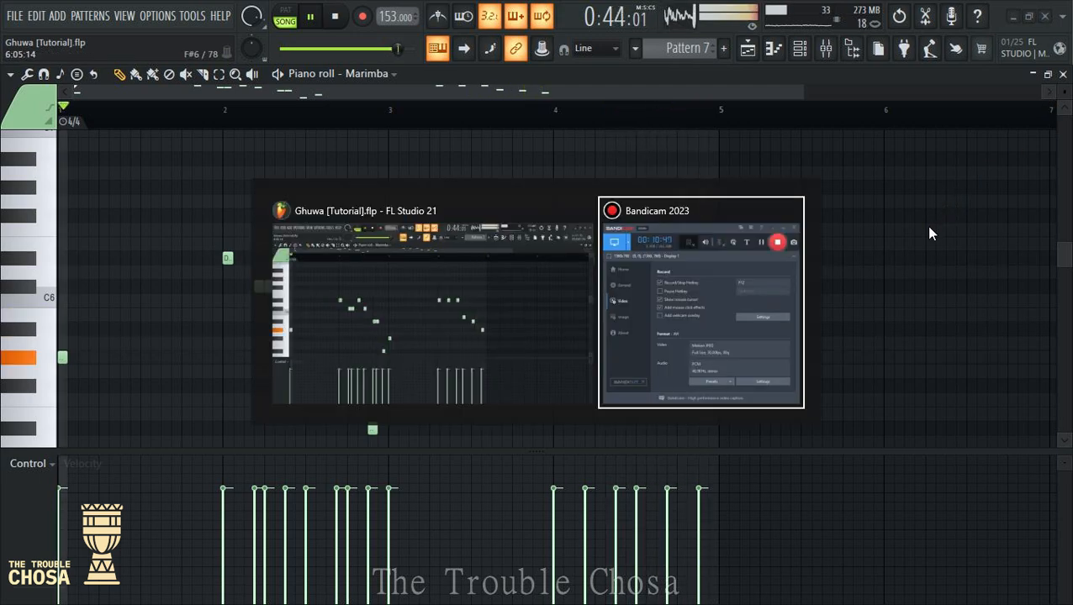
{"action": "key", "text": "alt+Tab"}
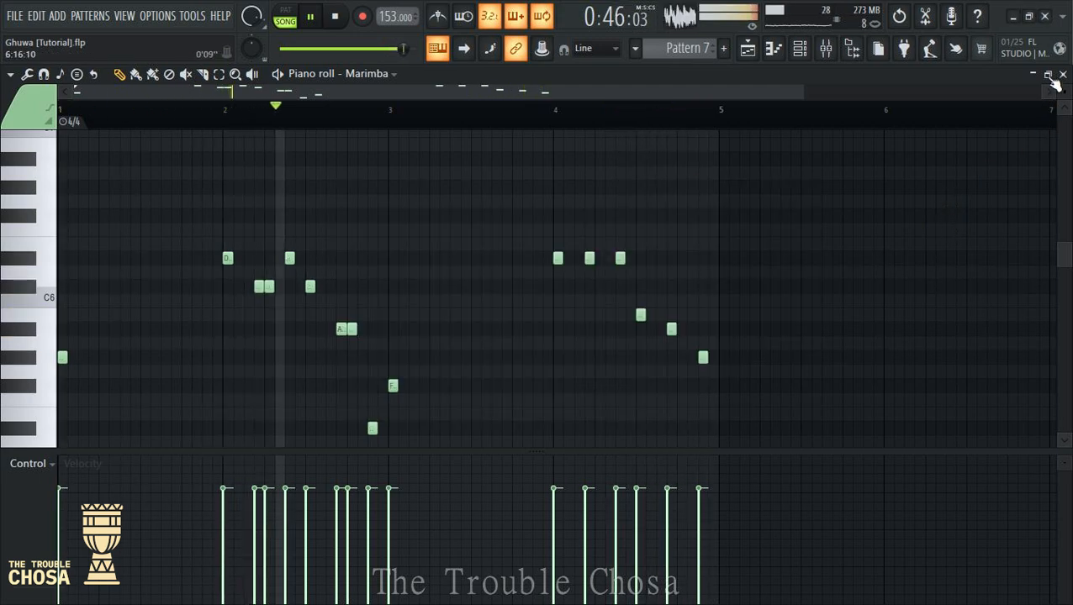
{"action": "left_click", "coordinate": [1063, 75]}
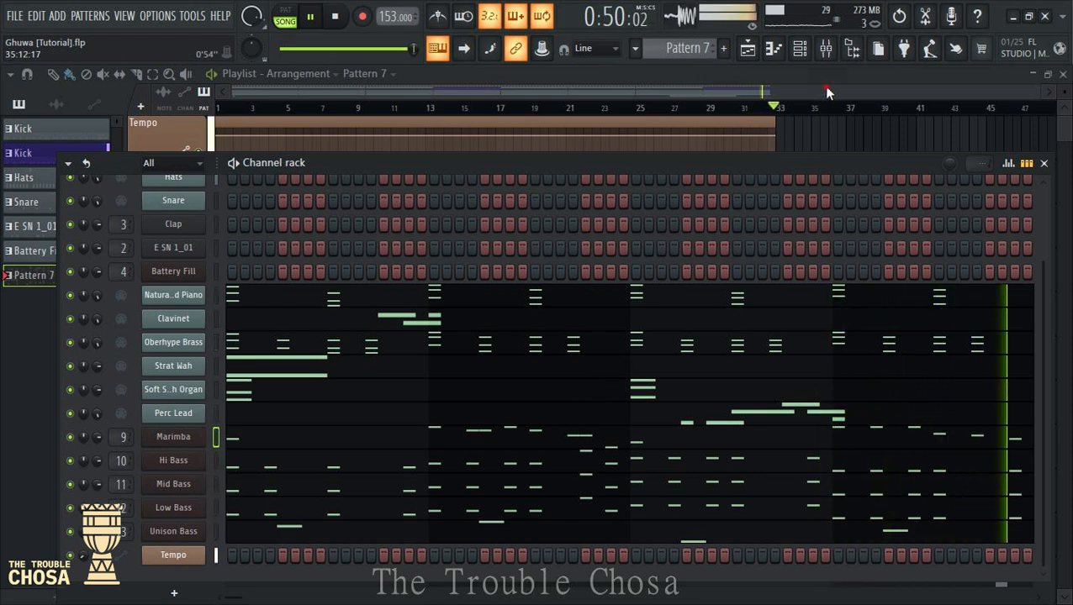
In the Battery Fill pattern, add one-step notes on the upper Mashakeni Tom v4 and Tom v2 rows at bar 5 steps 11 and 13
{"action": "key", "text": "F6"}
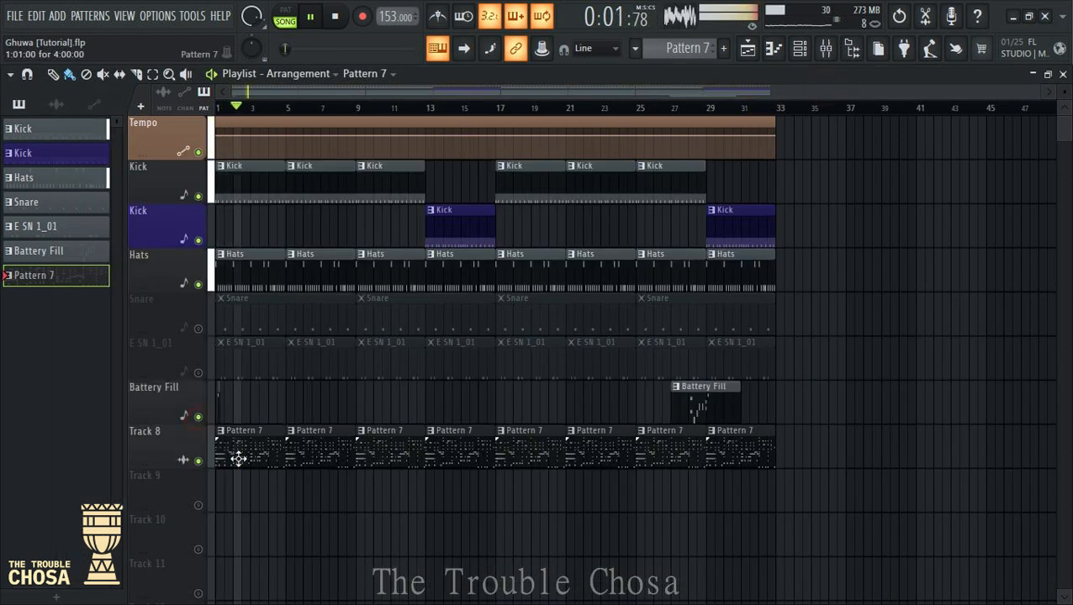
{"action": "double_click", "coordinate": [704, 407]}
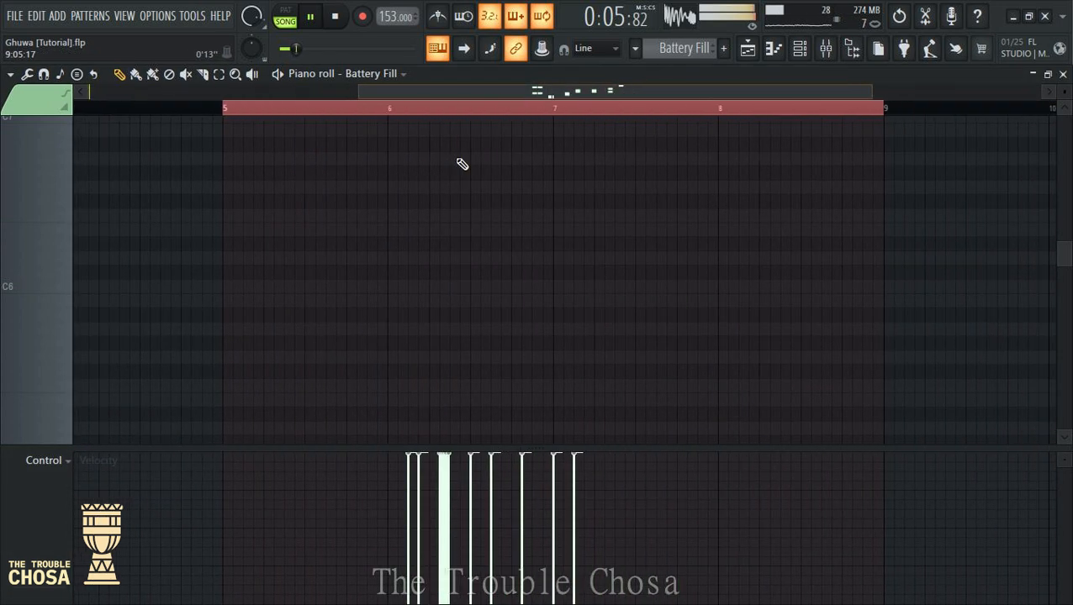
{"action": "scroll", "coordinate": [535, 297], "scroll_direction": "down", "scroll_amount": 3}
{"action": "scroll", "coordinate": [535, 297], "scroll_direction": "up", "scroll_amount": 2}
{"action": "scroll", "coordinate": [433, 112], "scroll_direction": "up", "scroll_amount": 4}
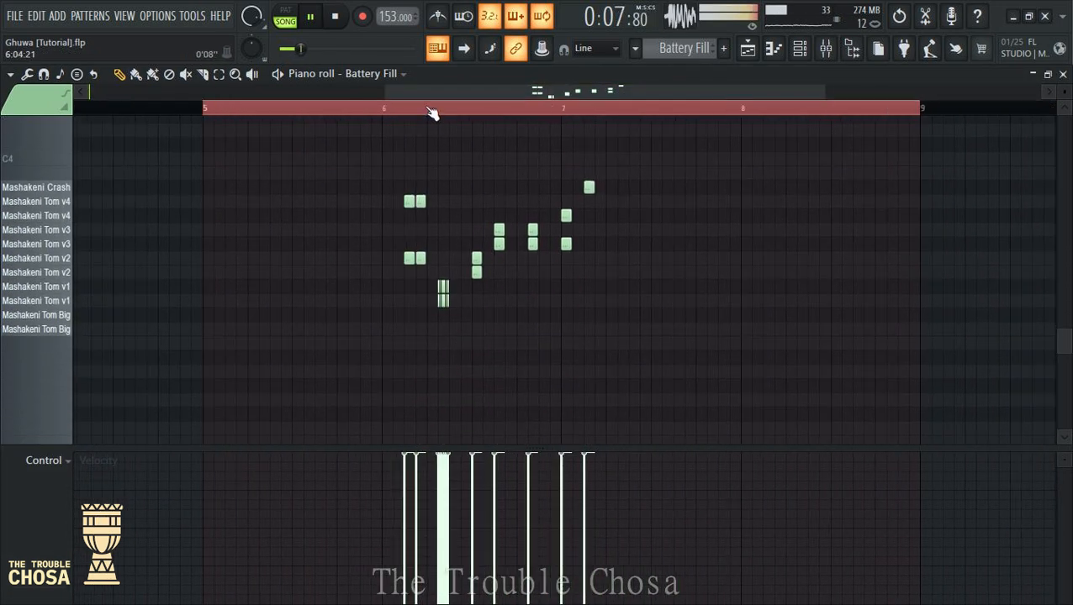
{"action": "scroll", "coordinate": [433, 112], "scroll_direction": "down", "scroll_amount": 3}
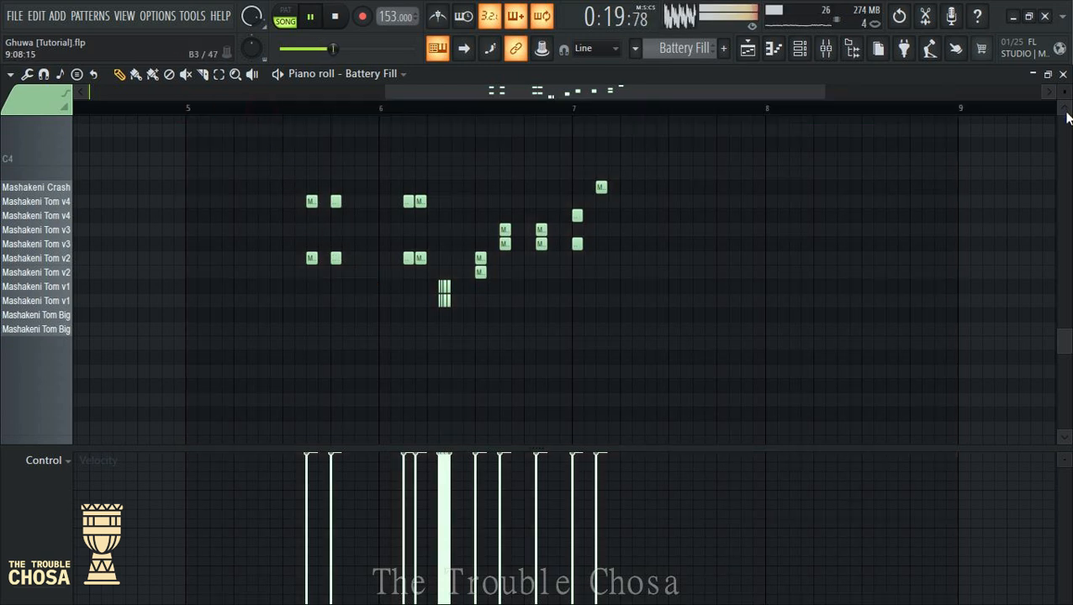
{"action": "left_click", "coordinate": [1063, 74]}
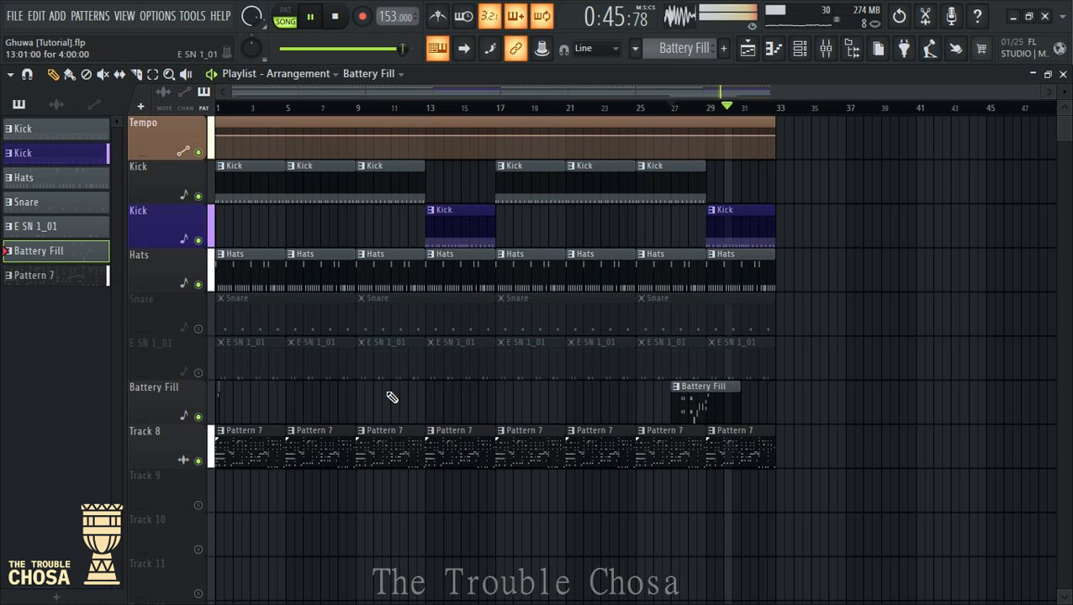
Unmute the Snare track and add a one-step D3 note at bar 3 step 6 of the Snare pattern
{"action": "left_click", "coordinate": [197, 329]}
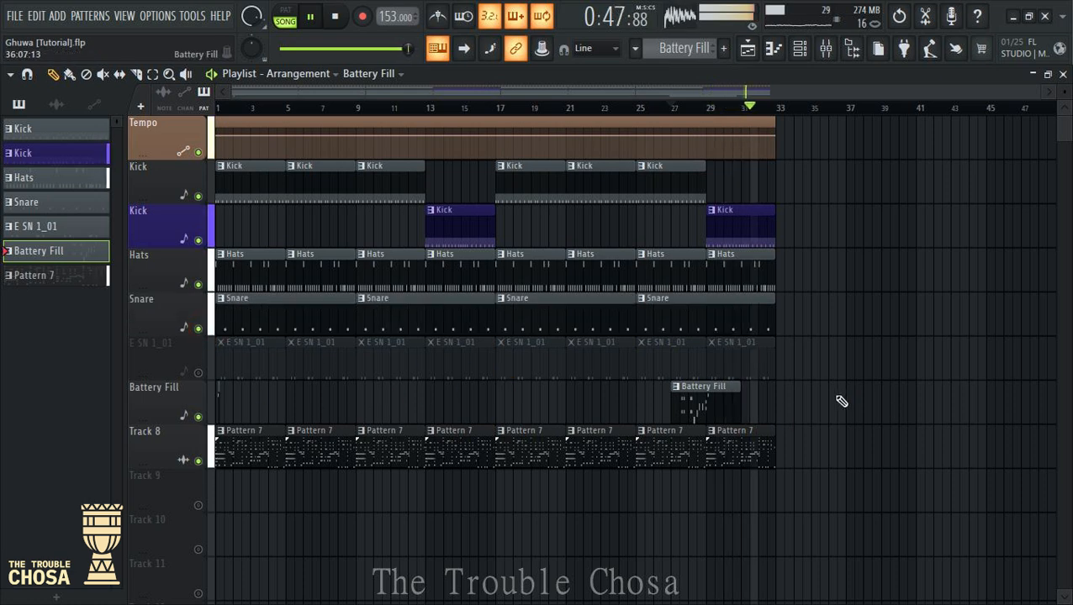
{"action": "double_click", "coordinate": [313, 313]}
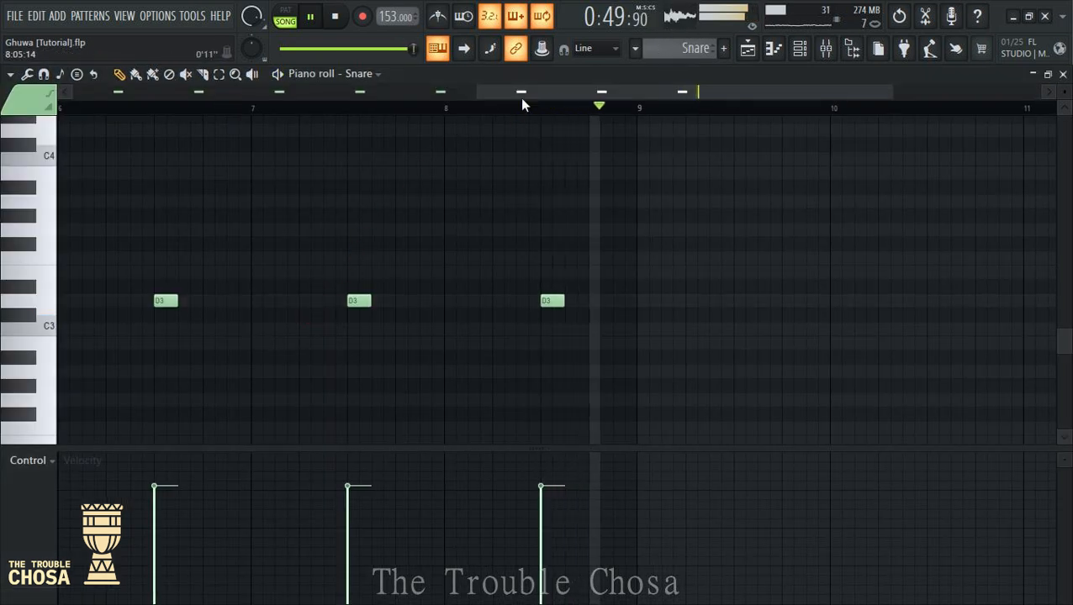
{"action": "scroll", "coordinate": [379, 353], "scroll_direction": "down", "scroll_amount": 2}
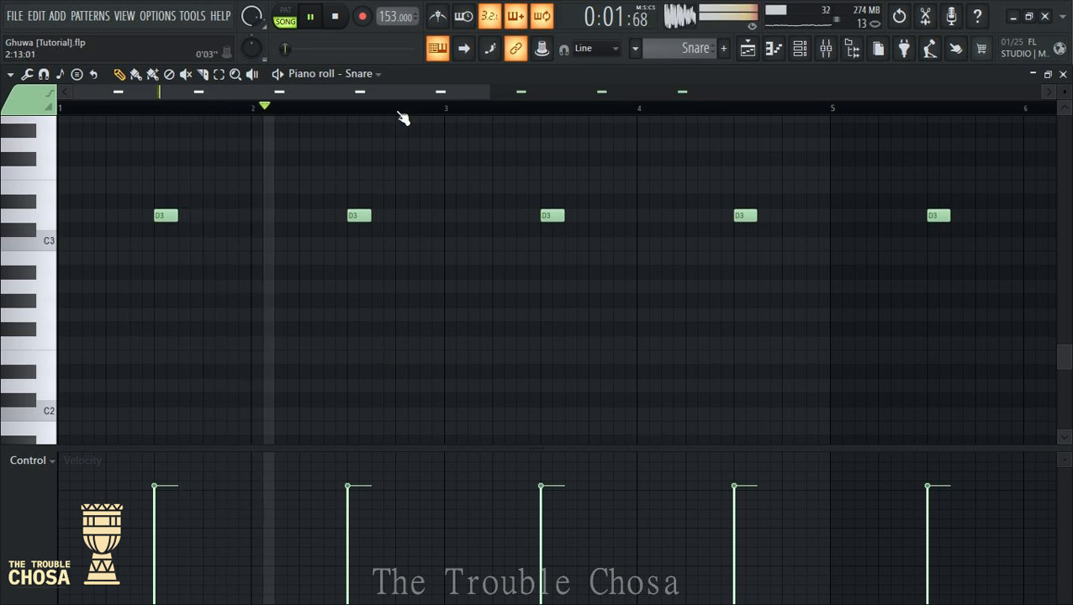
{"action": "scroll", "coordinate": [462, 240], "scroll_direction": "down", "scroll_amount": 1, "text": "ctrl"}
{"action": "left_click", "coordinate": [423, 216]}
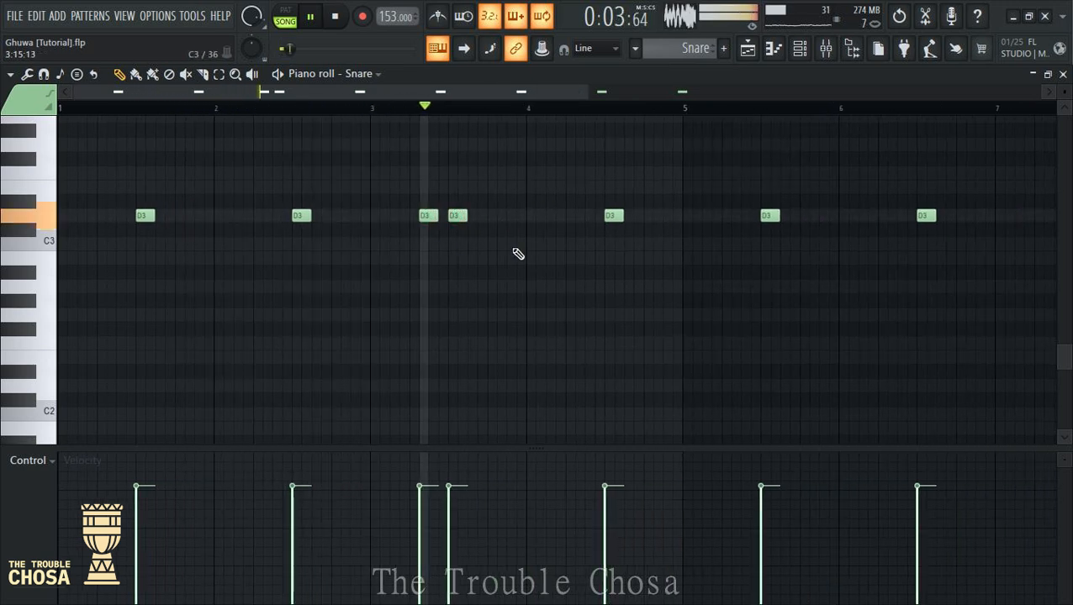
{"action": "left_click_drag", "start_coordinate": [432, 219], "coordinate": [402, 217]}
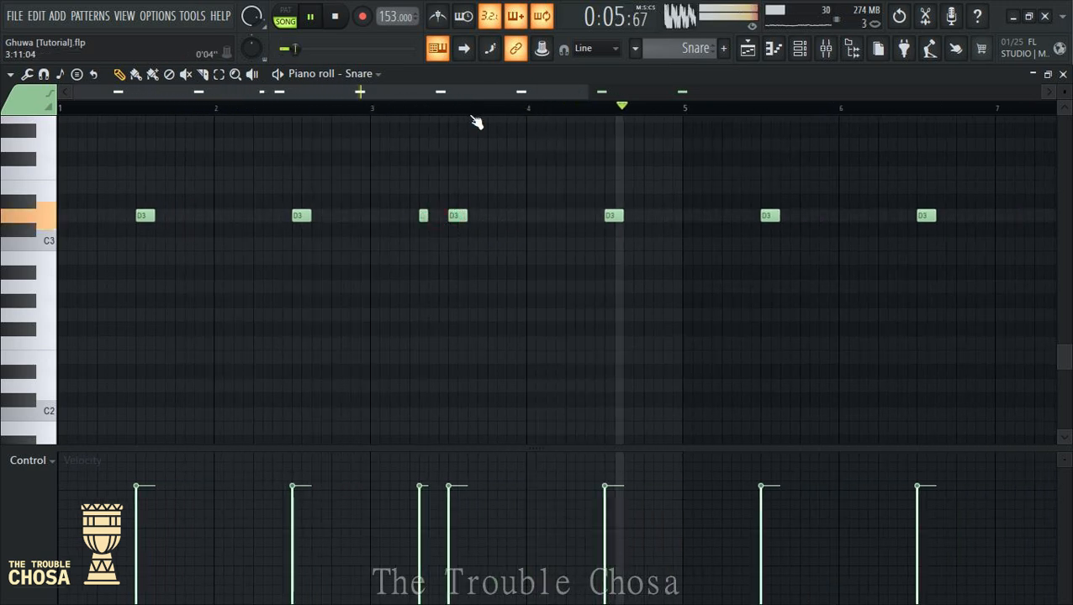
Replace the Snare notes in bars 5–8 with a duplicate of bars 1–4 and close the piano roll
{"action": "scroll", "coordinate": [695, 177], "scroll_direction": "down", "scroll_amount": 2, "text": "ctrl"}
{"action": "right_click", "coordinate": [540, 227]}
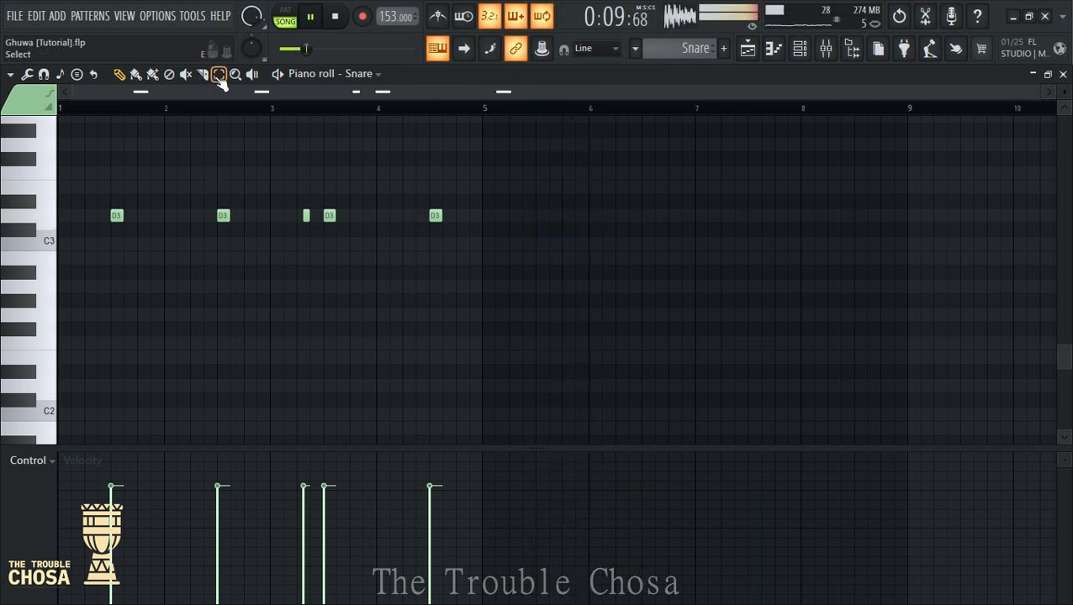
{"action": "left_click_drag", "start_coordinate": [484, 109], "coordinate": [77, 246]}
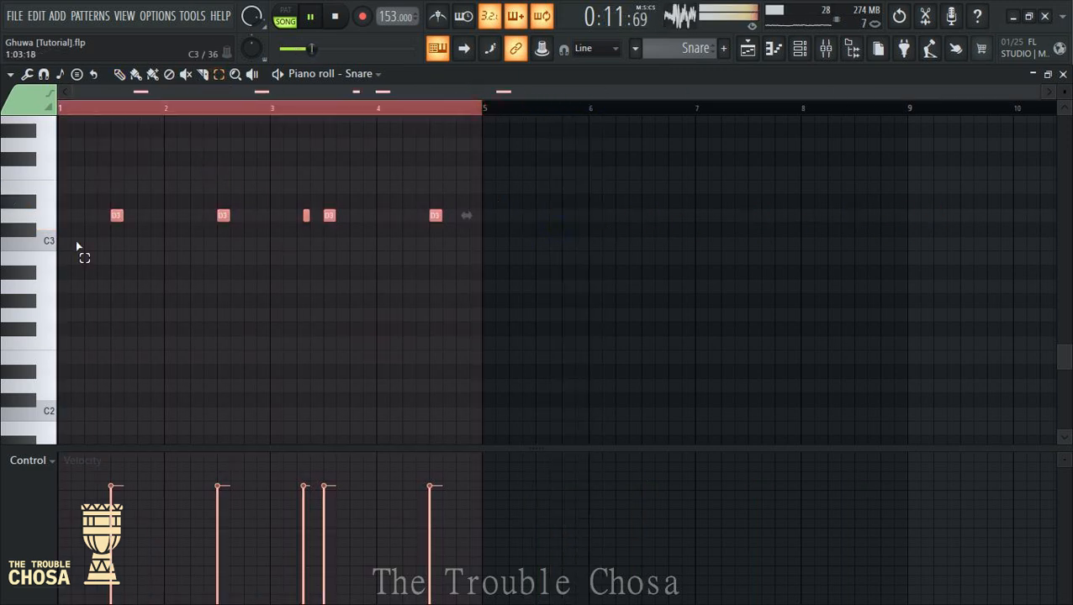
{"action": "key", "text": "ctrl+b"}
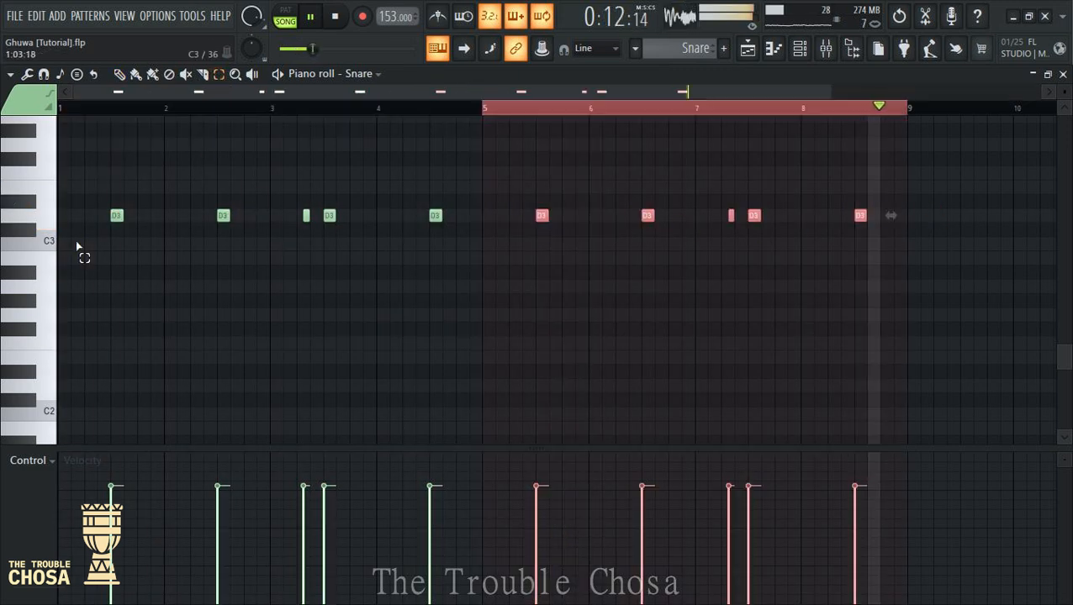
{"action": "left_click", "coordinate": [1063, 74]}
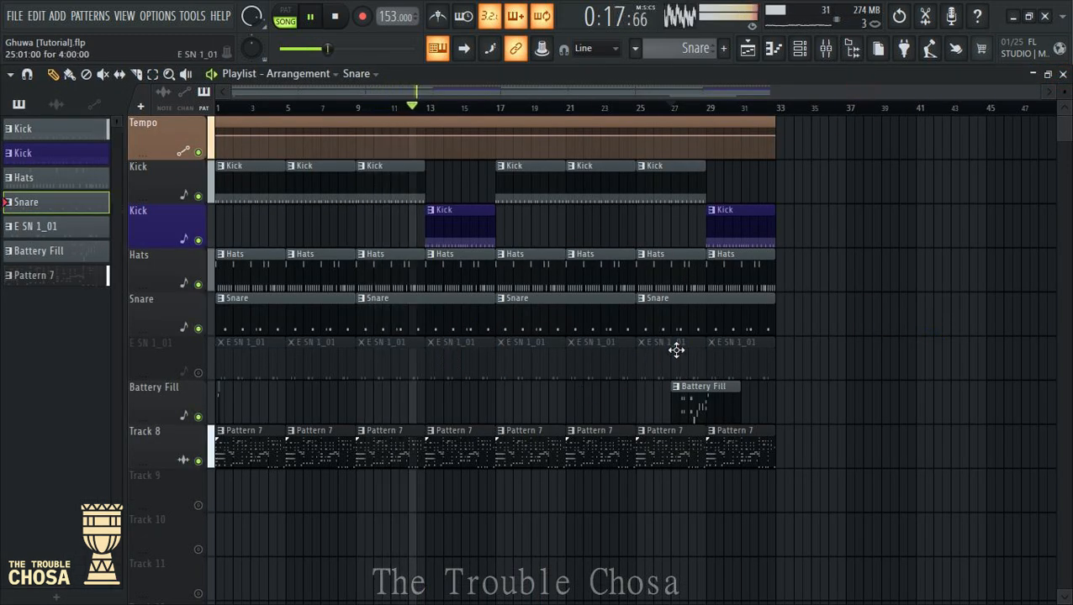
Make the Snare clip at bar 17 a unique pattern, name it Snare and color it teal
{"action": "right_click", "coordinate": [507, 311]}
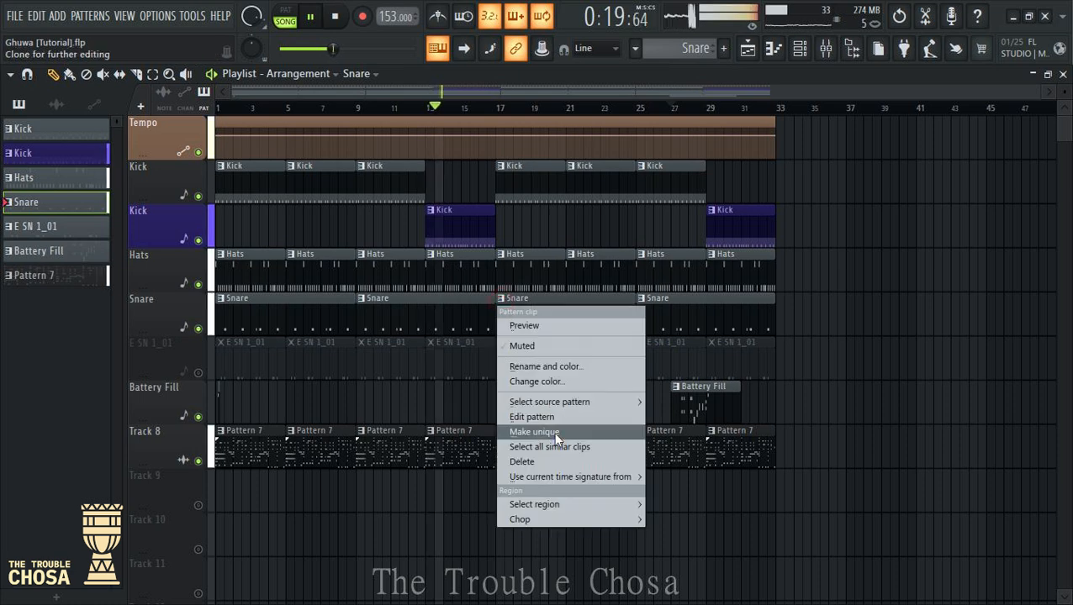
{"action": "left_click", "coordinate": [554, 431]}
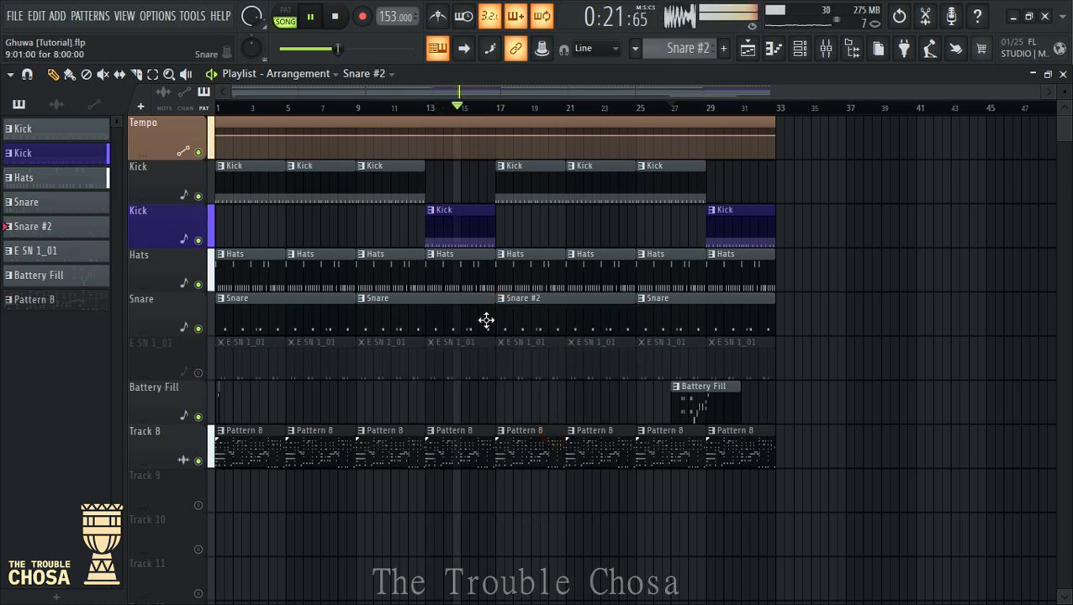
{"action": "right_click", "coordinate": [500, 305]}
{"action": "left_click", "coordinate": [548, 368]}
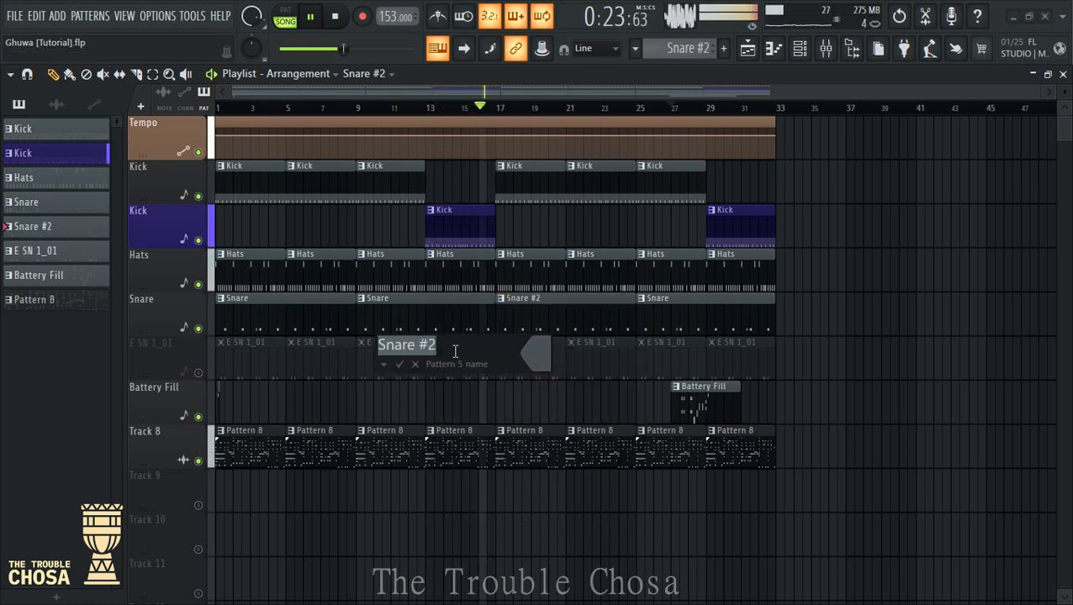
{"action": "left_click", "coordinate": [537, 341]}
{"action": "left_click", "coordinate": [677, 391]}
{"action": "left_click", "coordinate": [797, 579]}
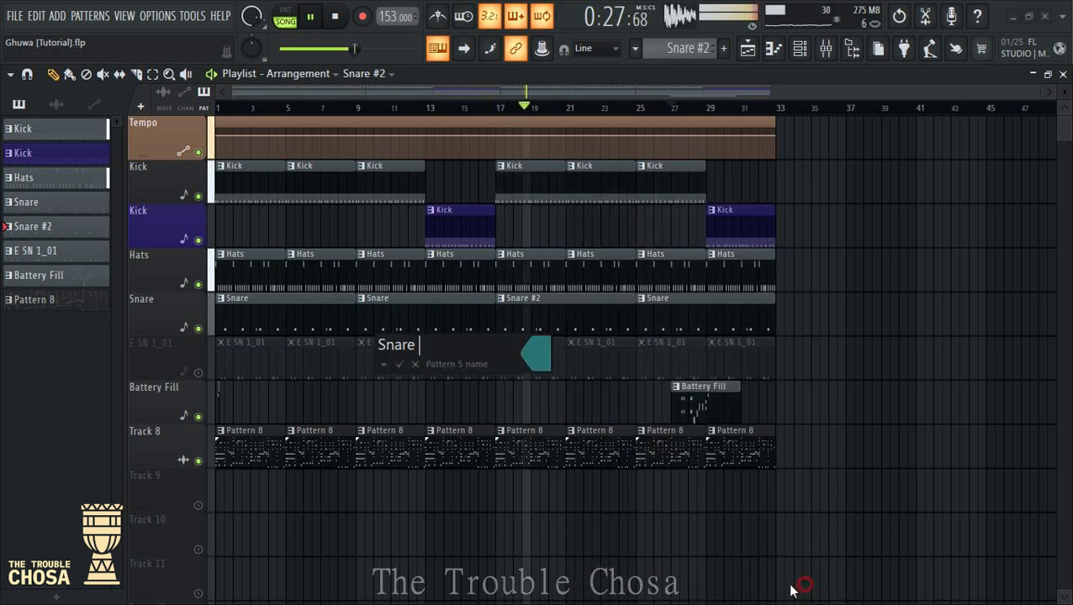
{"action": "key", "text": "Return"}
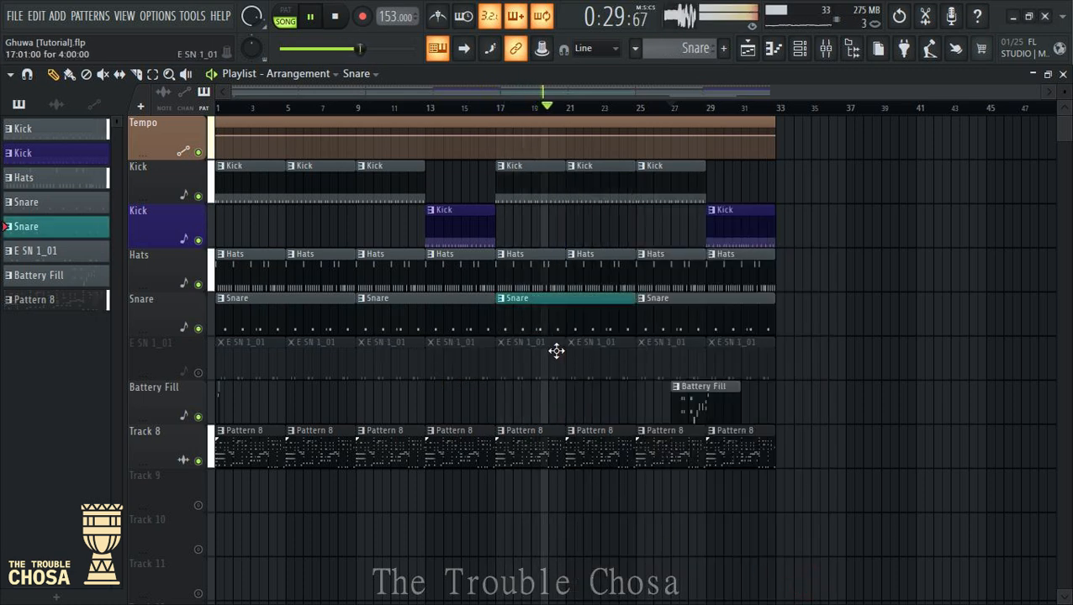
In the teal Snare pattern, add one-step D3 notes at bar 1 step 15 and bar 2 steps 1 and 3, and play them back
{"action": "double_click", "coordinate": [545, 316]}
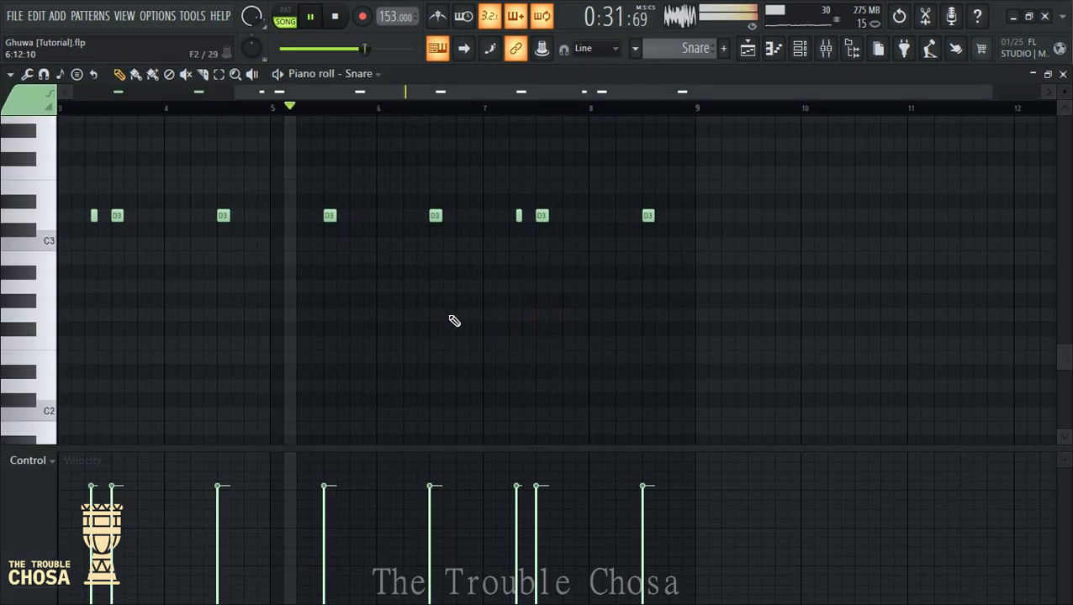
{"action": "scroll", "coordinate": [878, 311], "scroll_direction": "up", "scroll_amount": 3}
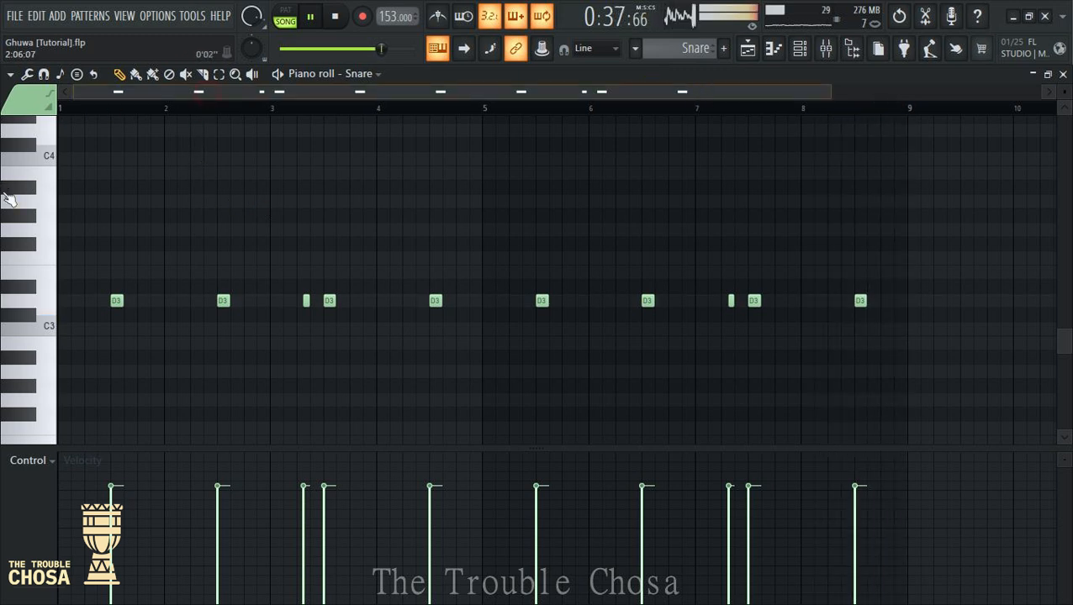
{"action": "scroll", "coordinate": [186, 105], "scroll_direction": "up", "scroll_amount": 5}
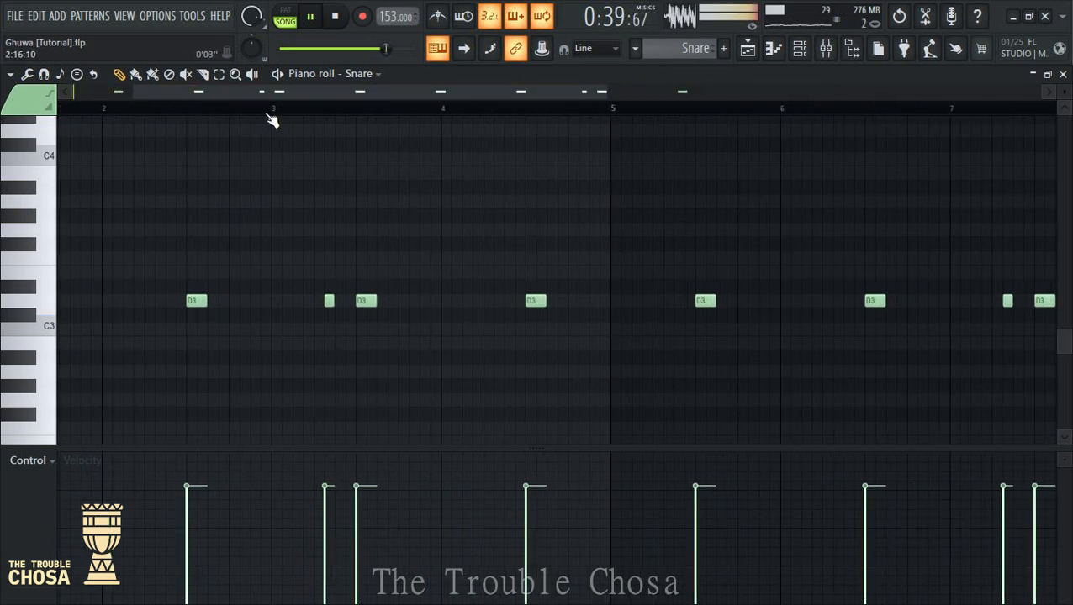
{"action": "left_click_drag", "start_coordinate": [148, 136], "coordinate": [146, 140]}
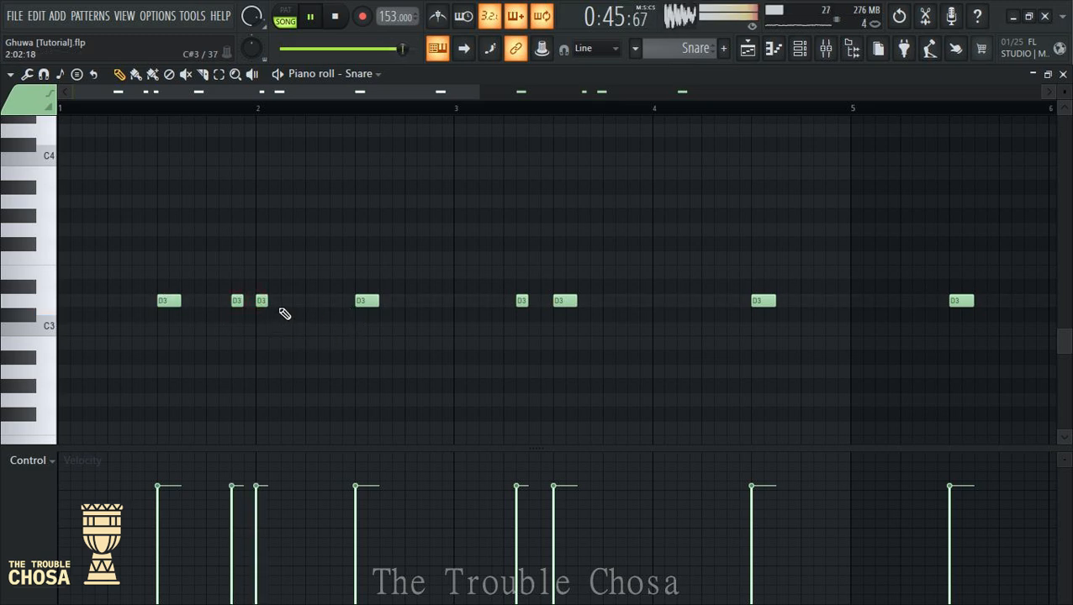
{"action": "left_click", "coordinate": [180, 111]}
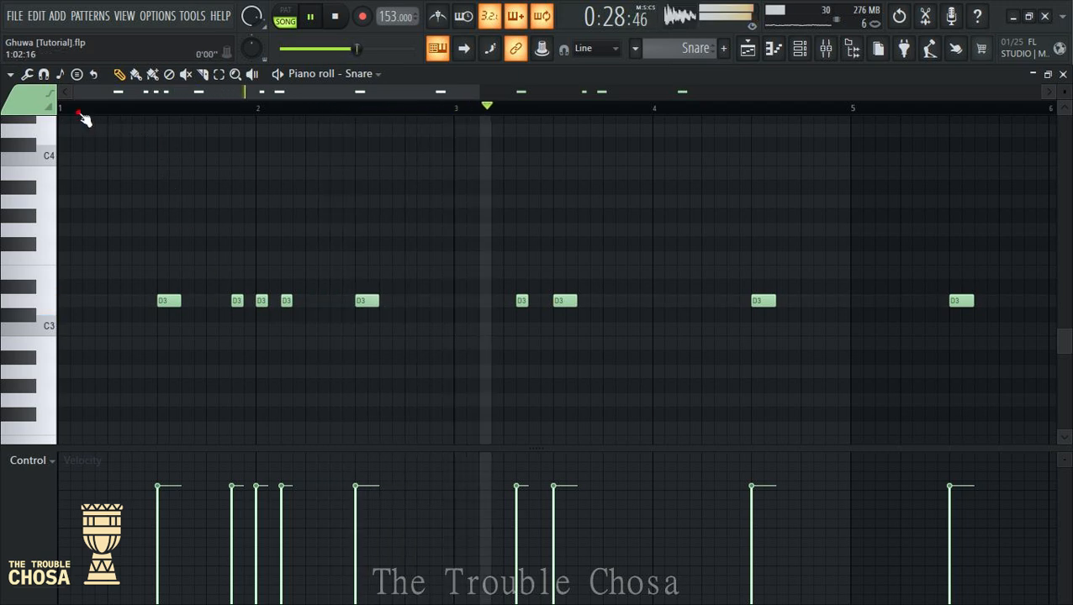
{"action": "left_click", "coordinate": [100, 110]}
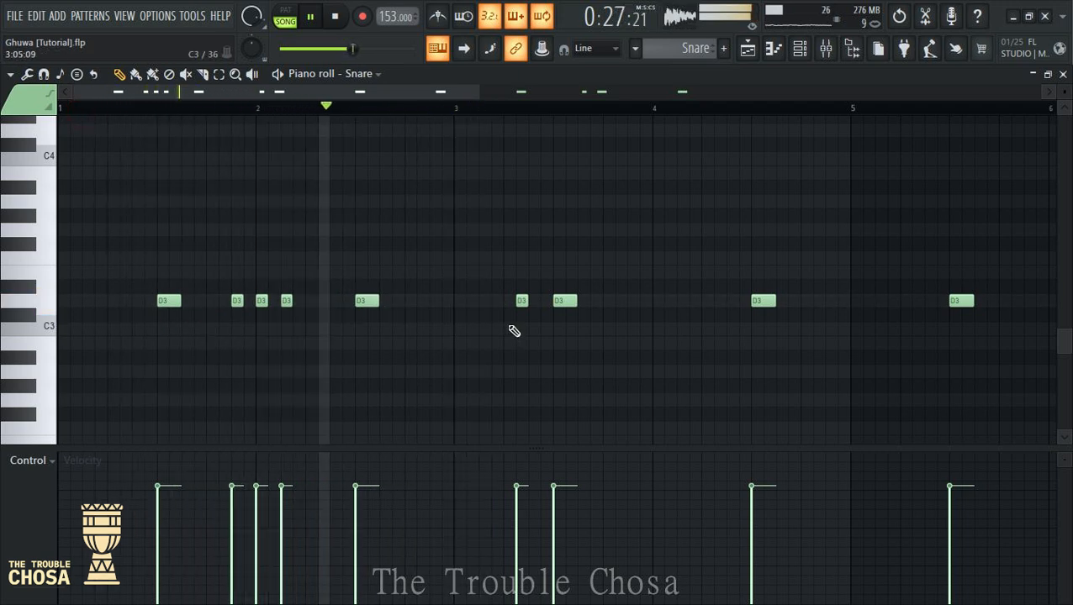
Delete the D3 note at bar 1 step 15 of the teal Snare pattern, keeping bar 2 step 1, and return to the playlist
{"action": "right_click", "coordinate": [237, 301]}
{"action": "right_click", "coordinate": [262, 303]}
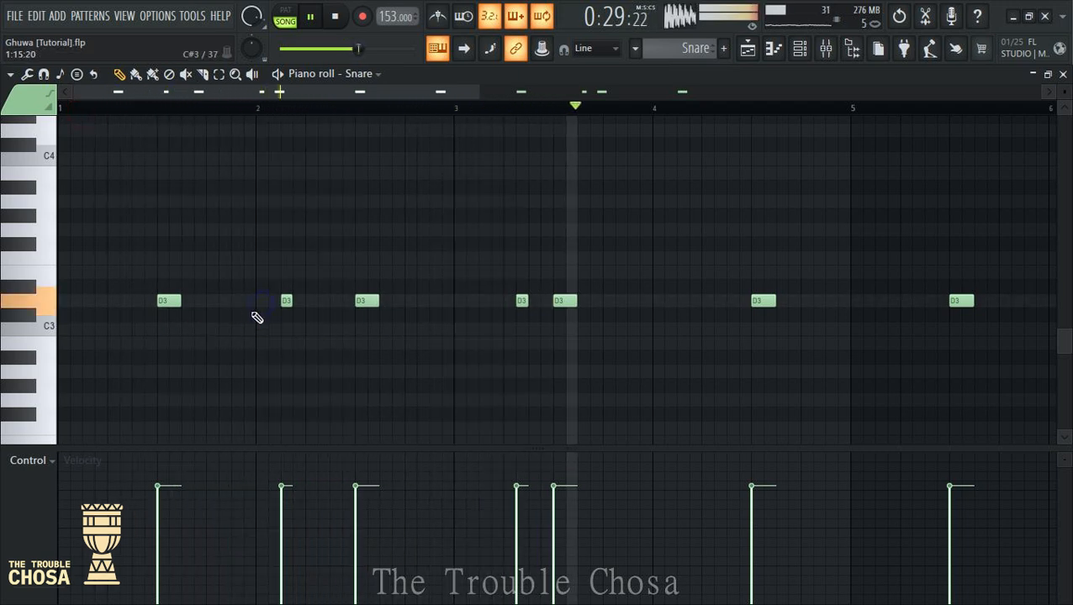
{"action": "left_click", "coordinate": [150, 111]}
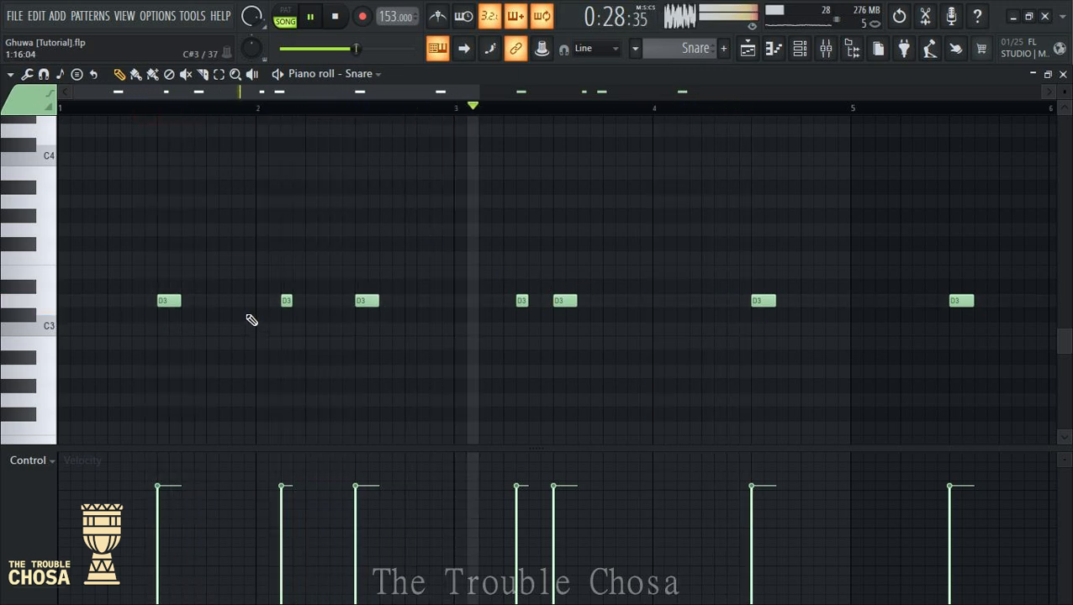
{"action": "key", "text": "space"}
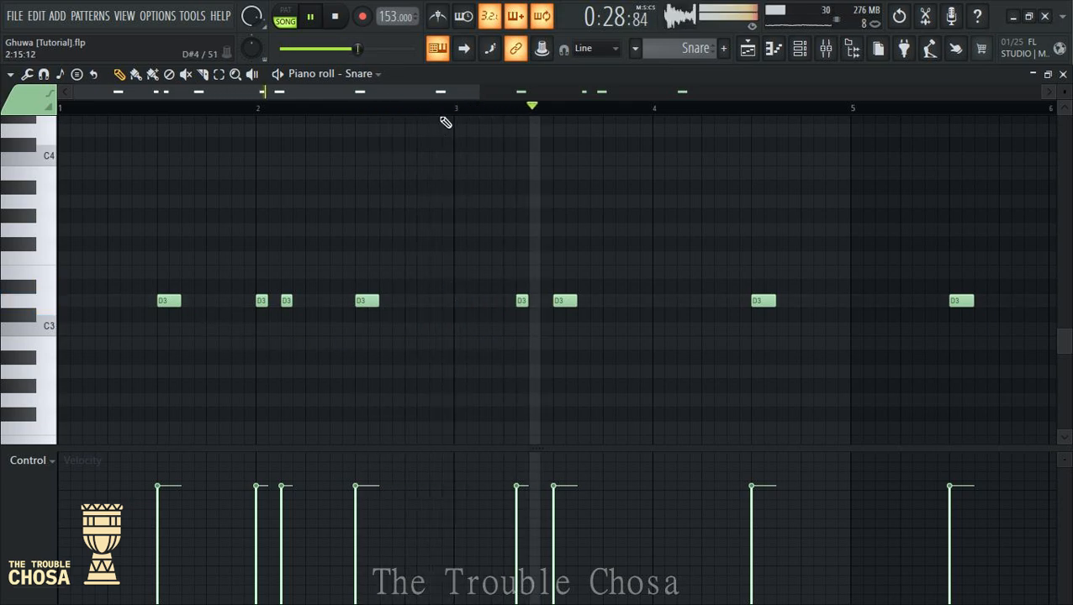
{"action": "scroll", "coordinate": [449, 115], "scroll_direction": "down", "scroll_amount": 4}
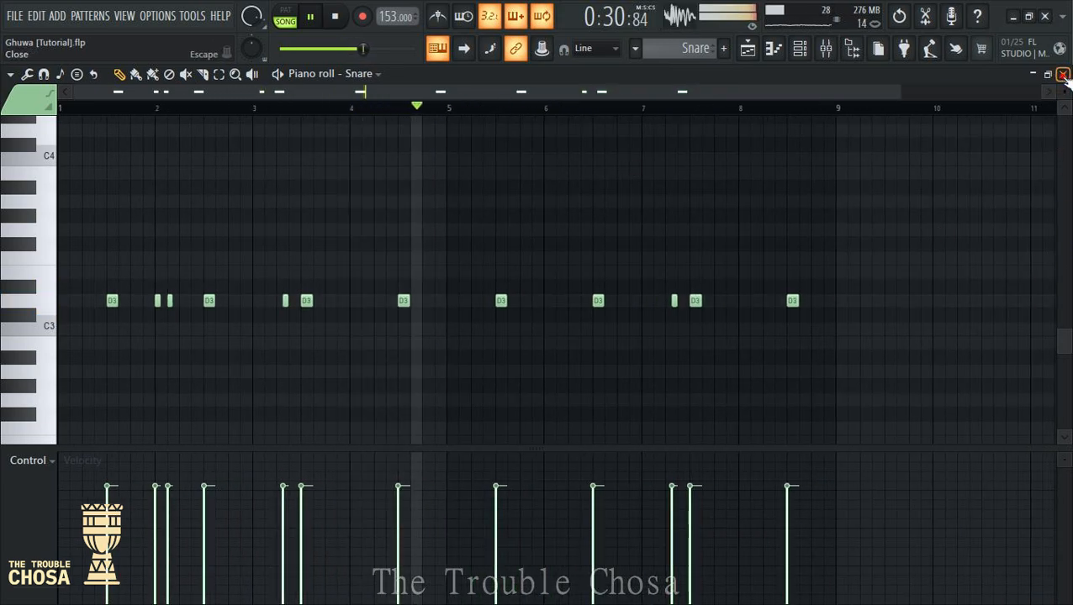
{"action": "key", "text": "F5"}
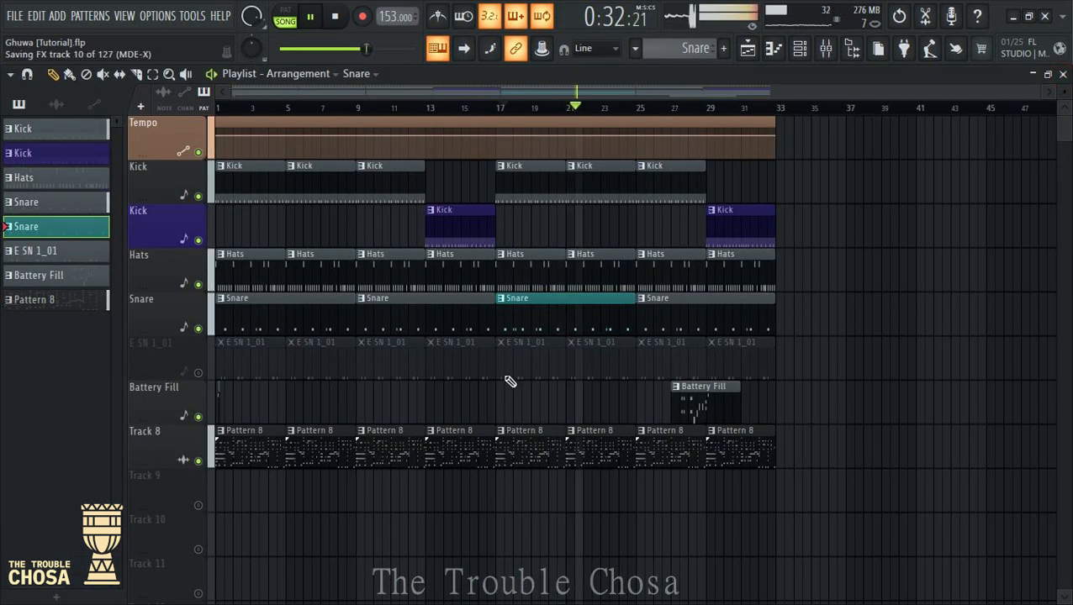
Unmute the E SN 1_01 track and review its pattern's C5 notes in the piano roll before closing it
{"action": "left_click", "coordinate": [198, 372]}
{"action": "double_click", "coordinate": [252, 370]}
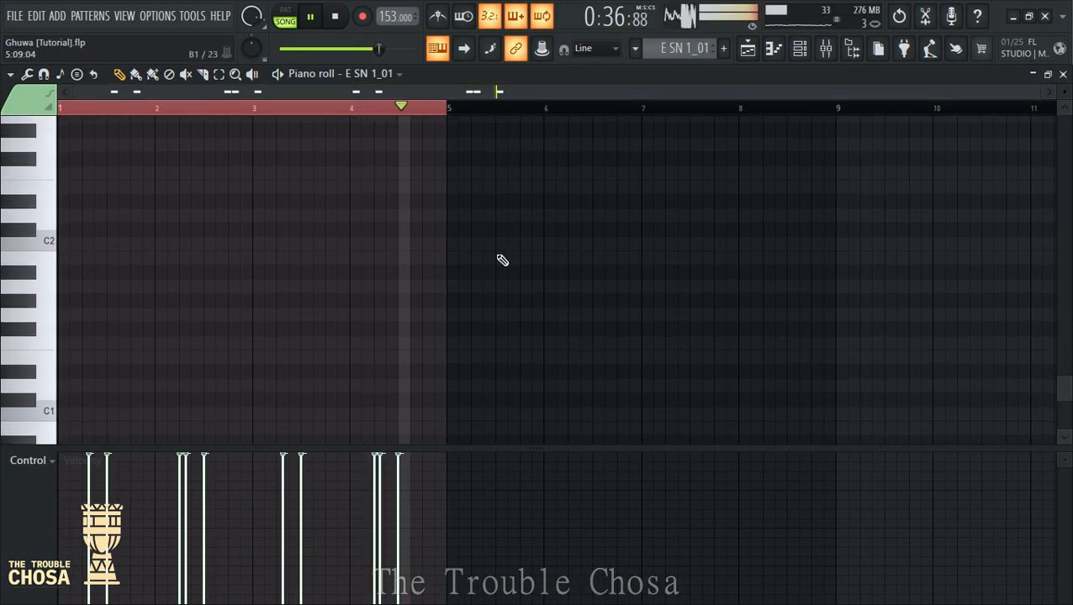
{"action": "scroll", "coordinate": [503, 260], "scroll_direction": "up", "scroll_amount": 5}
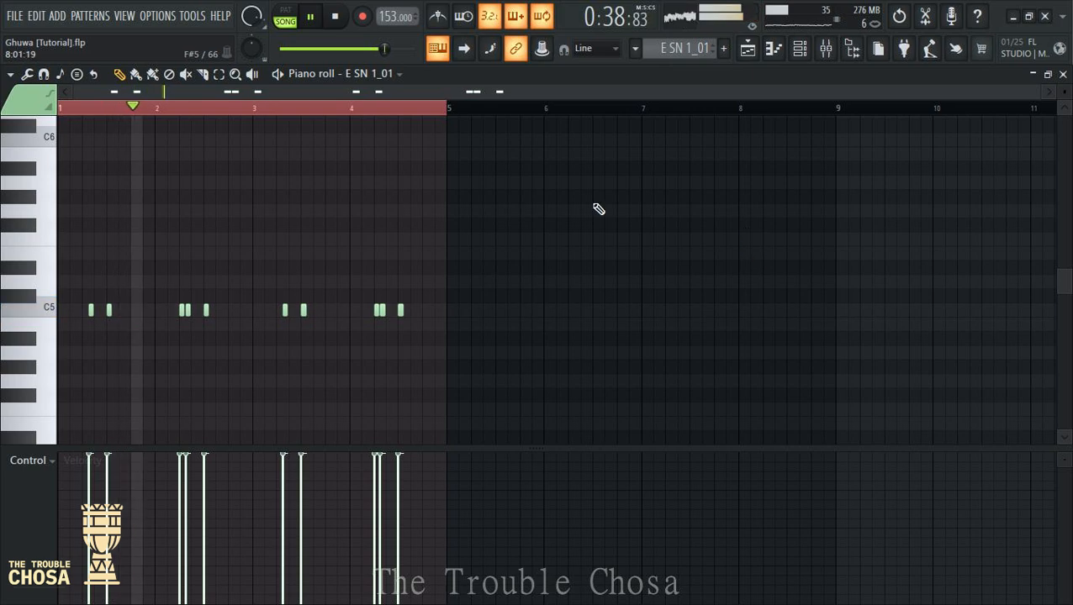
{"action": "scroll", "coordinate": [251, 112], "scroll_direction": "up", "scroll_amount": 4}
{"action": "scroll", "coordinate": [252, 112], "scroll_direction": "down", "scroll_amount": 4}
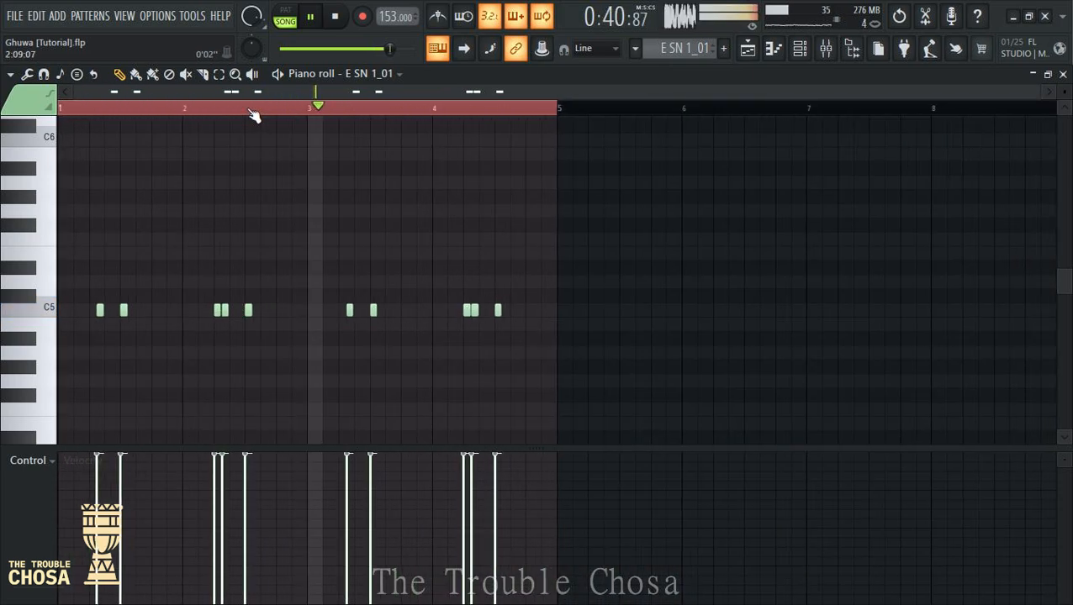
{"action": "left_click", "coordinate": [1063, 75]}
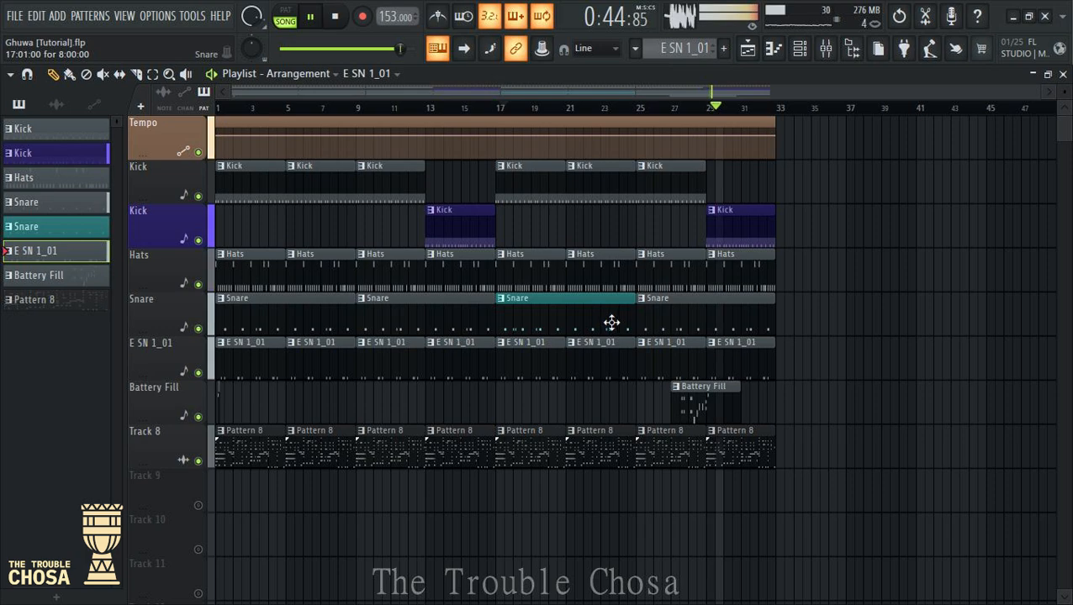
{"action": "left_click", "coordinate": [801, 48]}
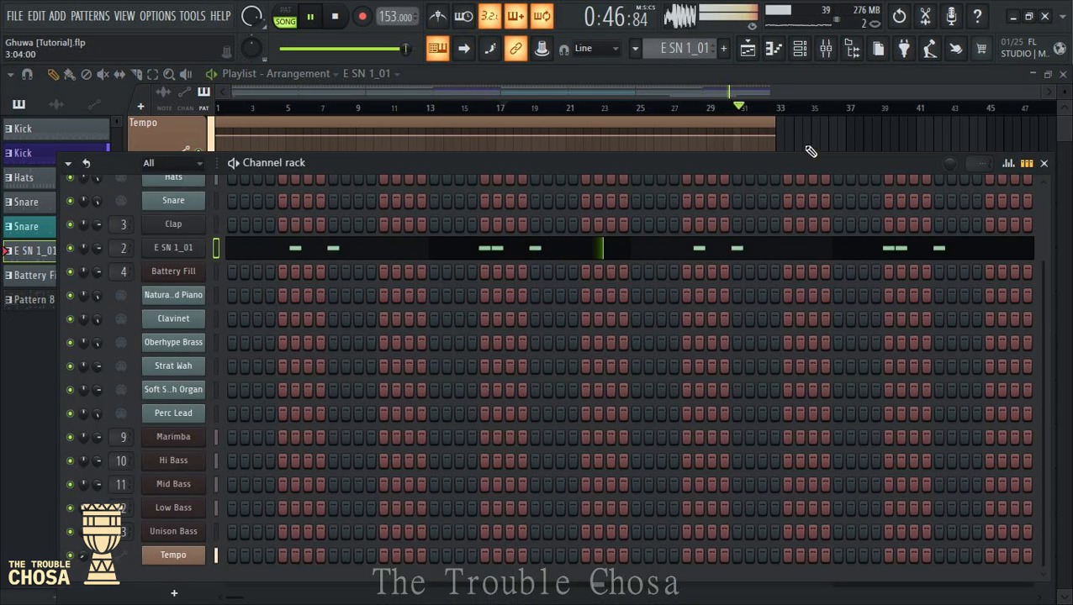
{"action": "left_click", "coordinate": [831, 87]}
{"action": "scroll", "coordinate": [780, 378], "scroll_direction": "down", "scroll_amount": 4}
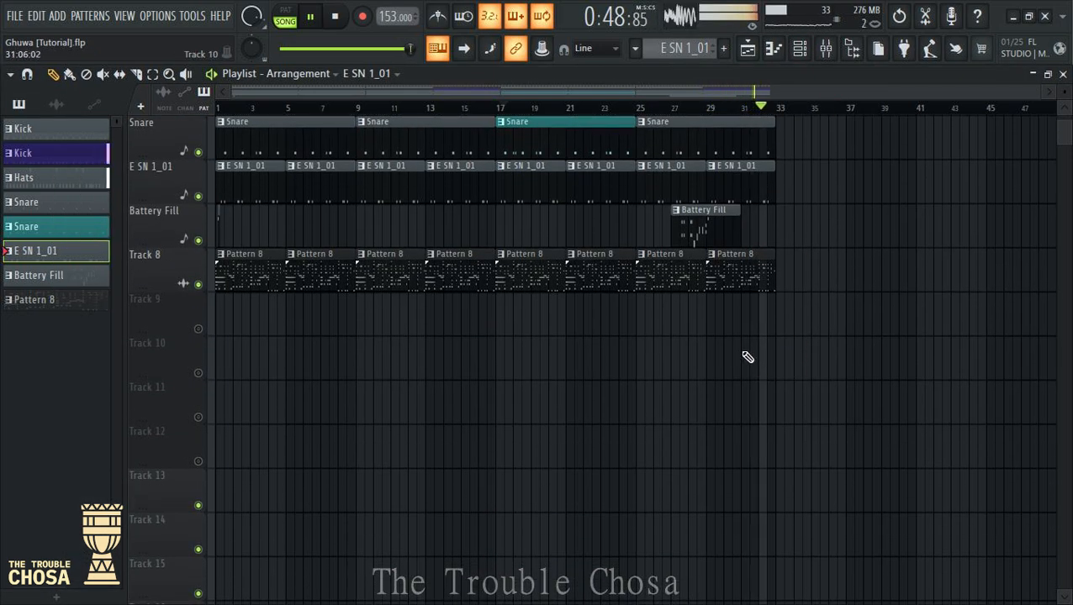
{"action": "left_click", "coordinate": [801, 49]}
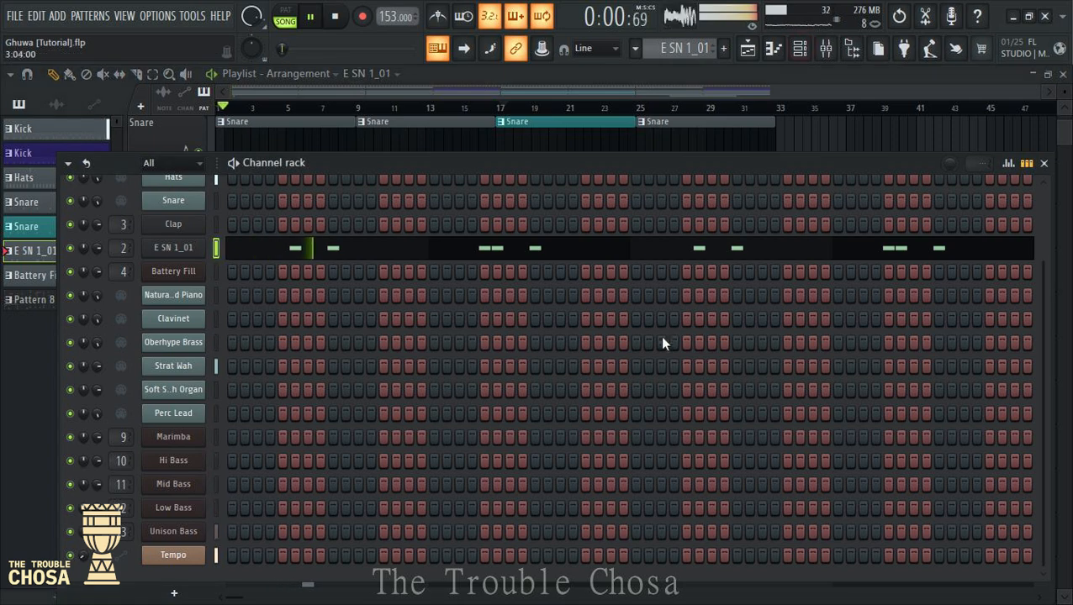
{"action": "left_click", "coordinate": [803, 83]}
Make Pattern 8 the active pattern, enable all playlist tracks and play the arrangement from bar 1
{"action": "left_click", "coordinate": [259, 274]}
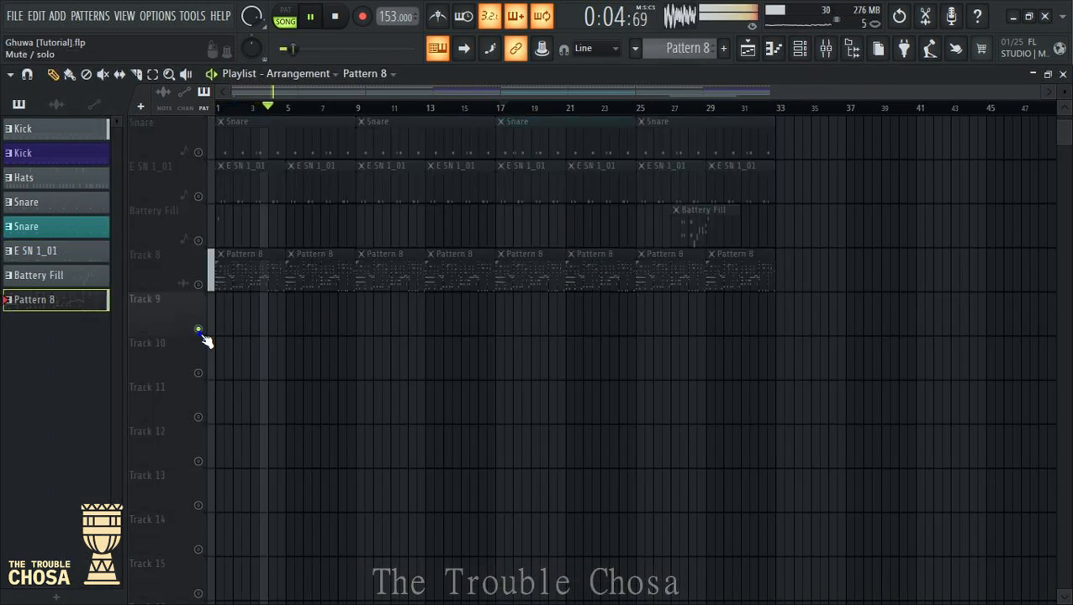
{"action": "scroll", "coordinate": [678, 409], "scroll_direction": "up", "scroll_amount": 4}
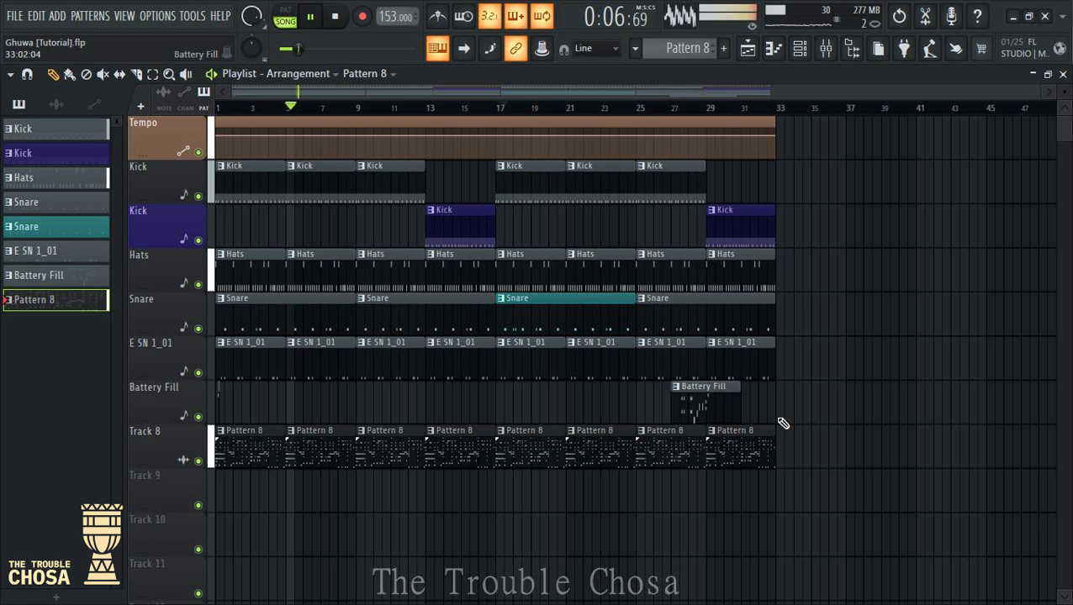
{"action": "key", "text": "ctrl+a"}
{"action": "key", "text": "ctrl+d"}
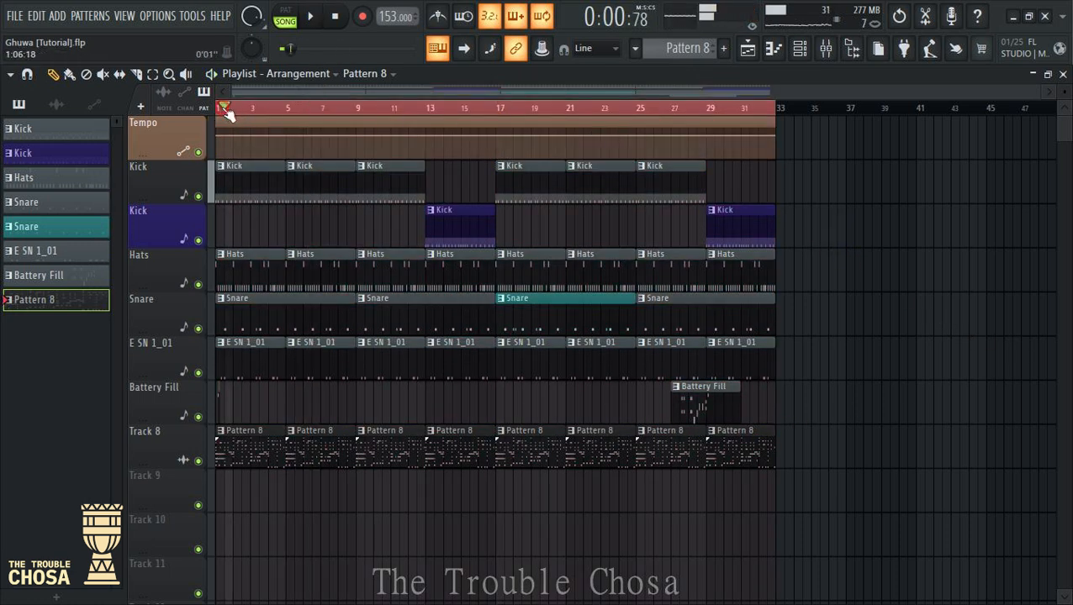
{"action": "left_click", "coordinate": [227, 113]}
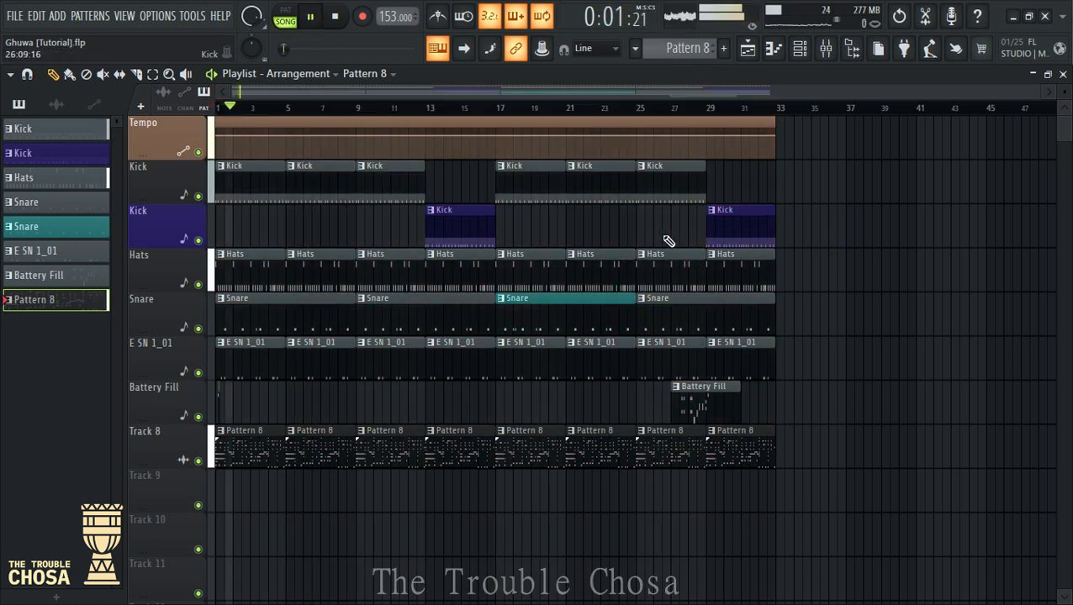
Insert an M1 instrument channel directly above the Marimba channel in the channel rack
{"action": "left_click", "coordinate": [800, 48]}
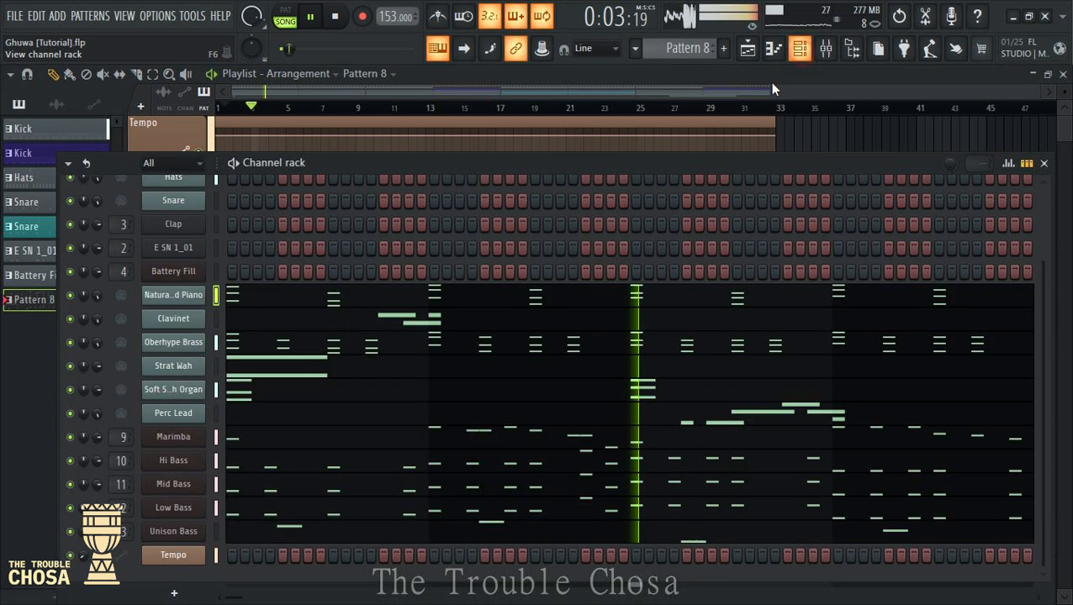
{"action": "right_click", "coordinate": [165, 435]}
{"action": "mouse_move", "coordinate": [217, 492]}
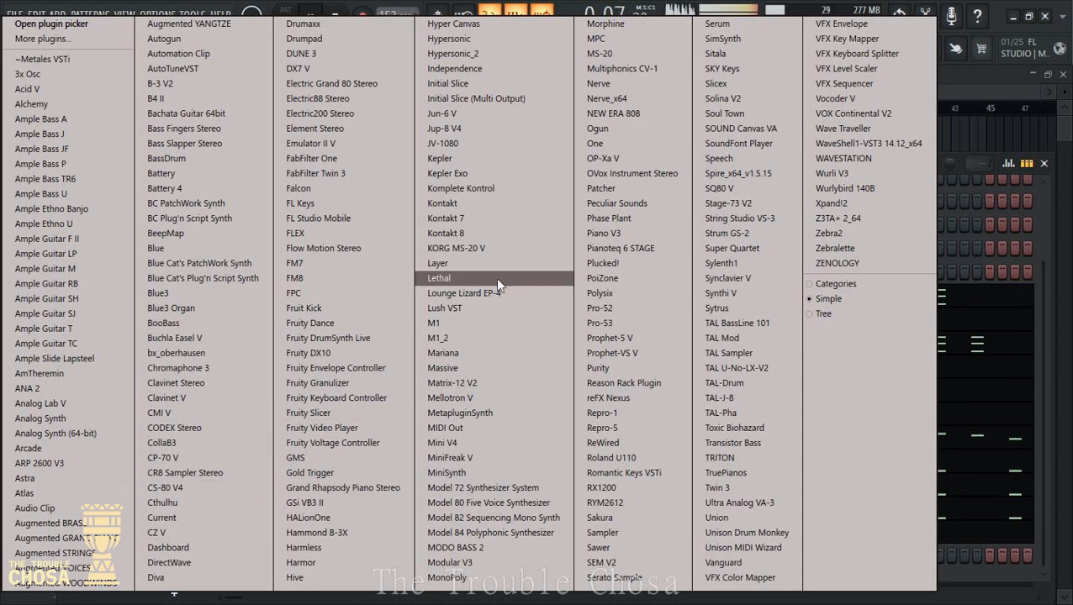
{"action": "left_click", "coordinate": [450, 324]}
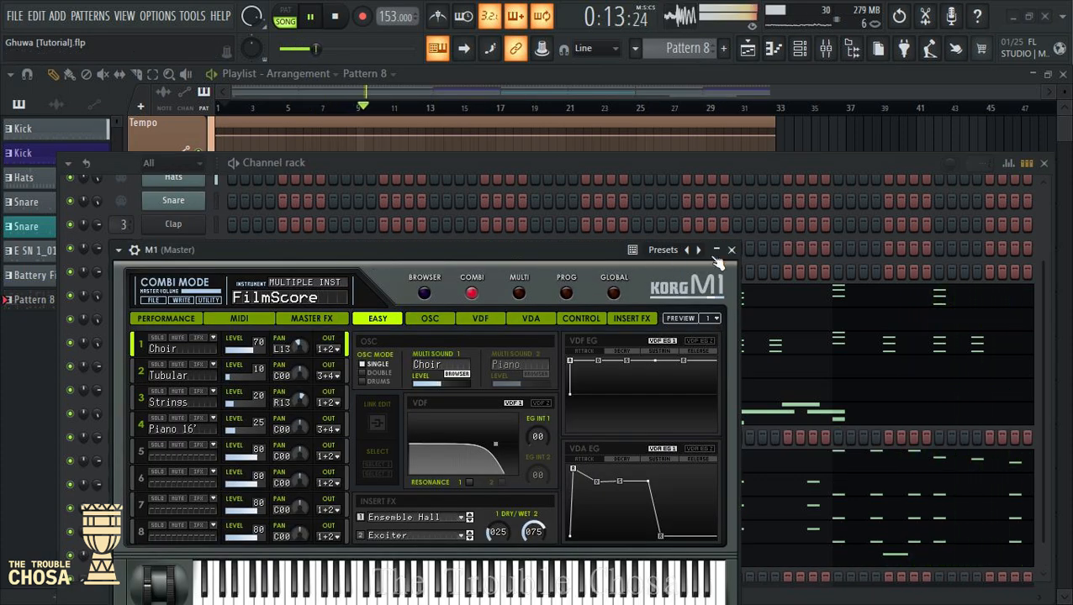
Load the Jamaica preset in the M1 and return to the channel rack
{"action": "left_click", "coordinate": [119, 250]}
{"action": "mouse_move", "coordinate": [148, 297]}
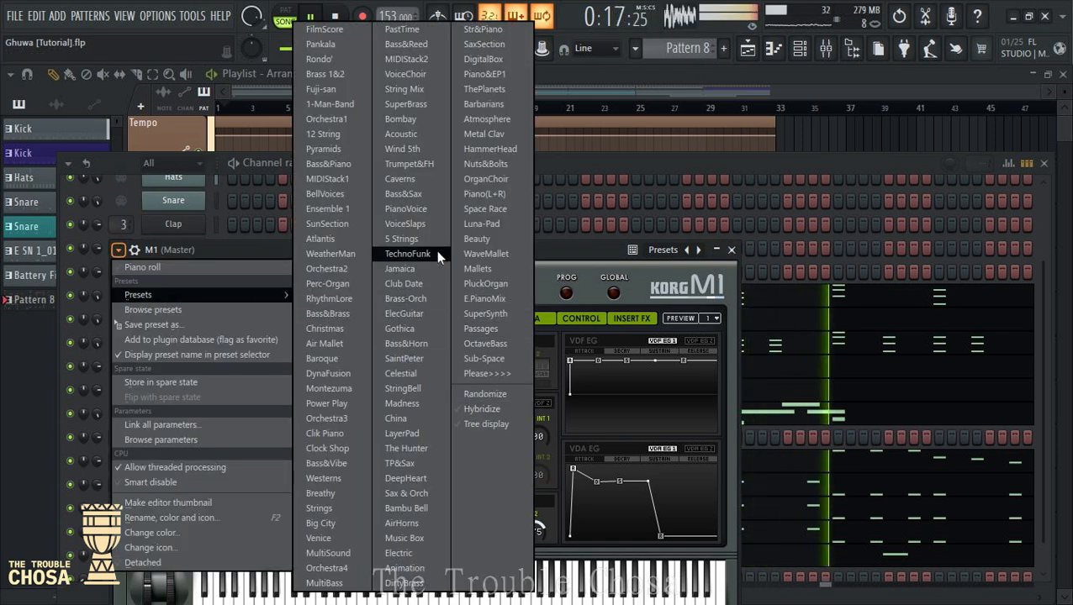
{"action": "left_click", "coordinate": [435, 252]}
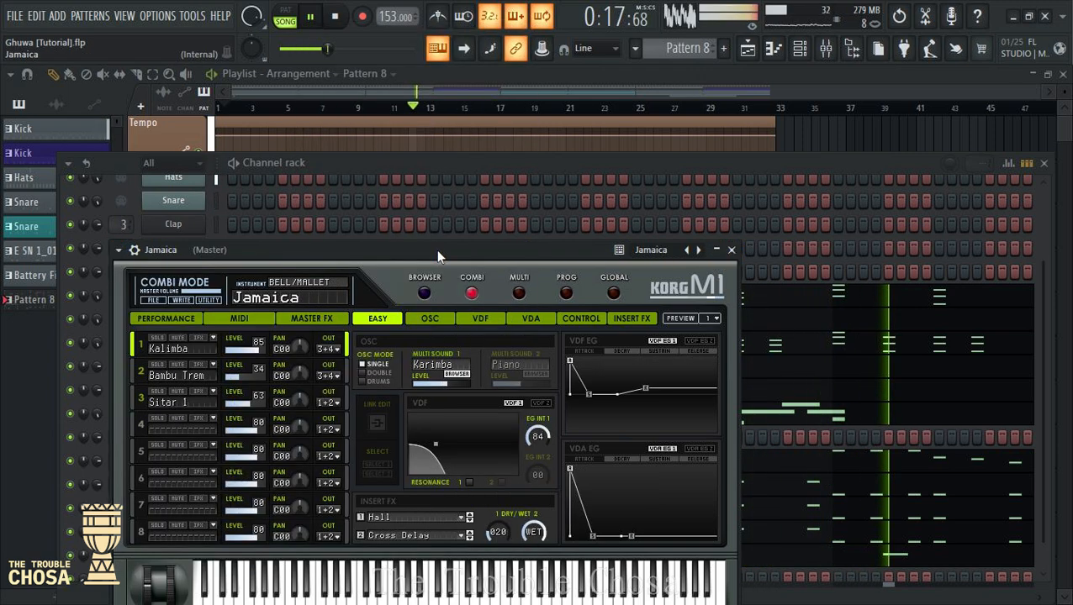
{"action": "left_click", "coordinate": [711, 167]}
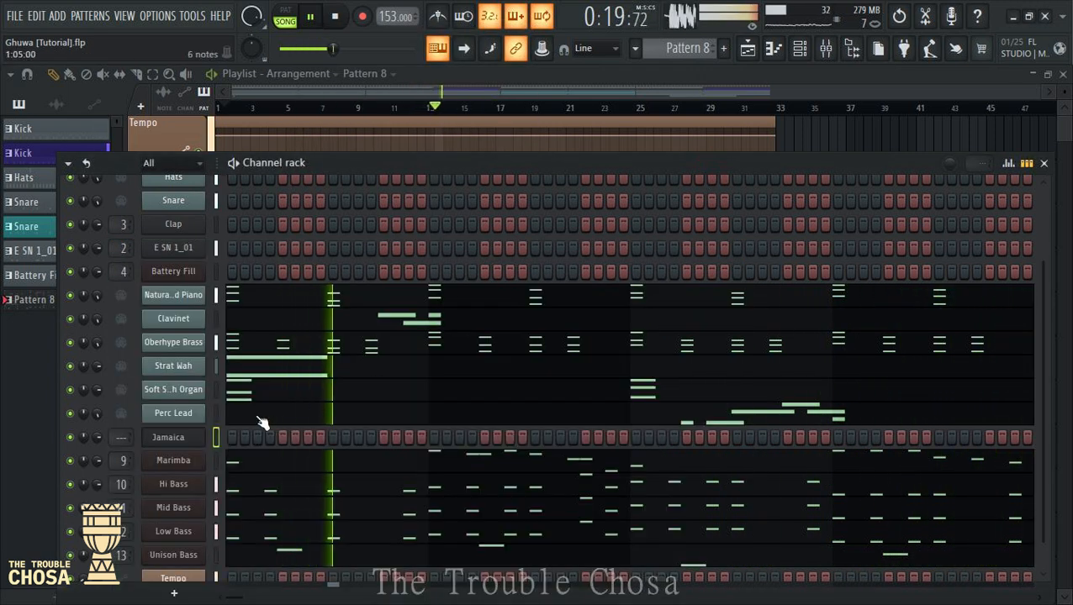
Copy the Marimba notes of Pattern 8 into the Jamaica channel
{"action": "scroll", "coordinate": [204, 438], "scroll_direction": "down", "scroll_amount": 1}
{"action": "right_click", "coordinate": [204, 437]}
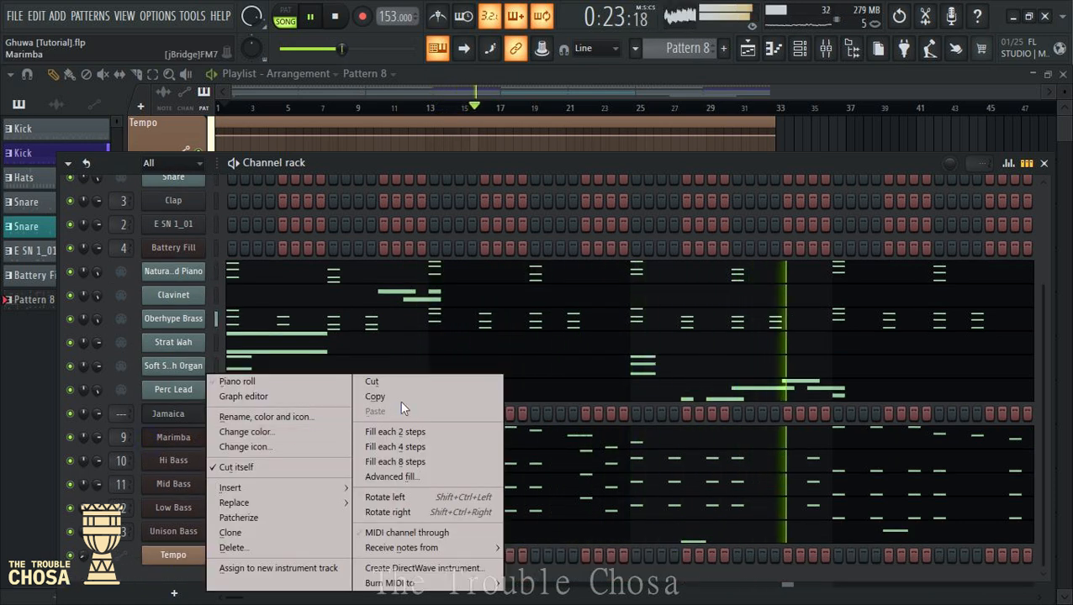
{"action": "left_click", "coordinate": [375, 396]}
{"action": "right_click", "coordinate": [204, 413]}
{"action": "left_click", "coordinate": [375, 411]}
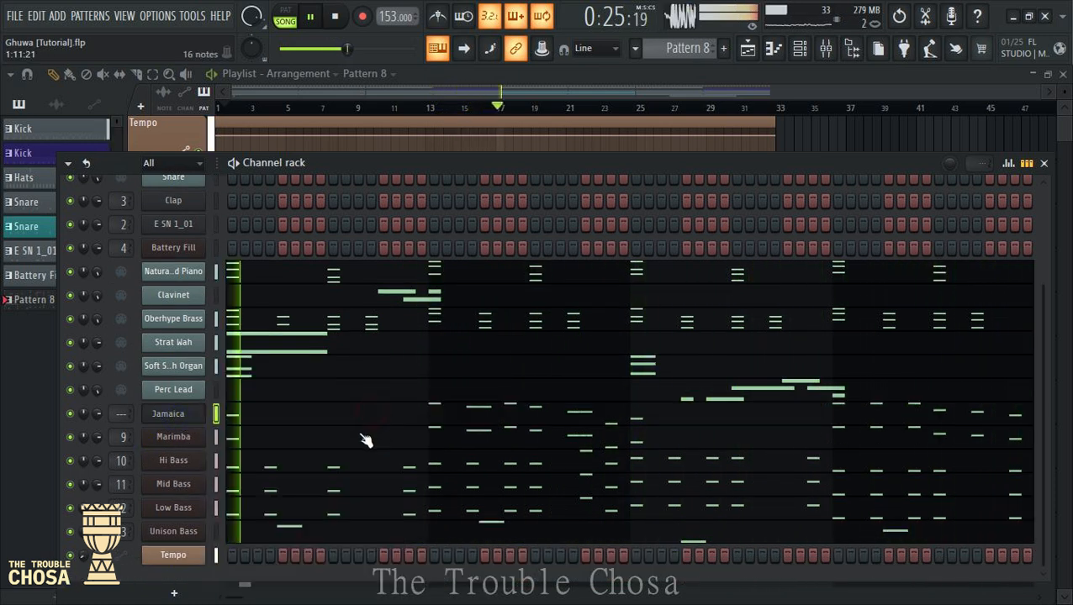
Try transposing all Jamaica notes in Pattern 8 up one octave and close the piano roll
{"action": "left_click", "coordinate": [294, 422]}
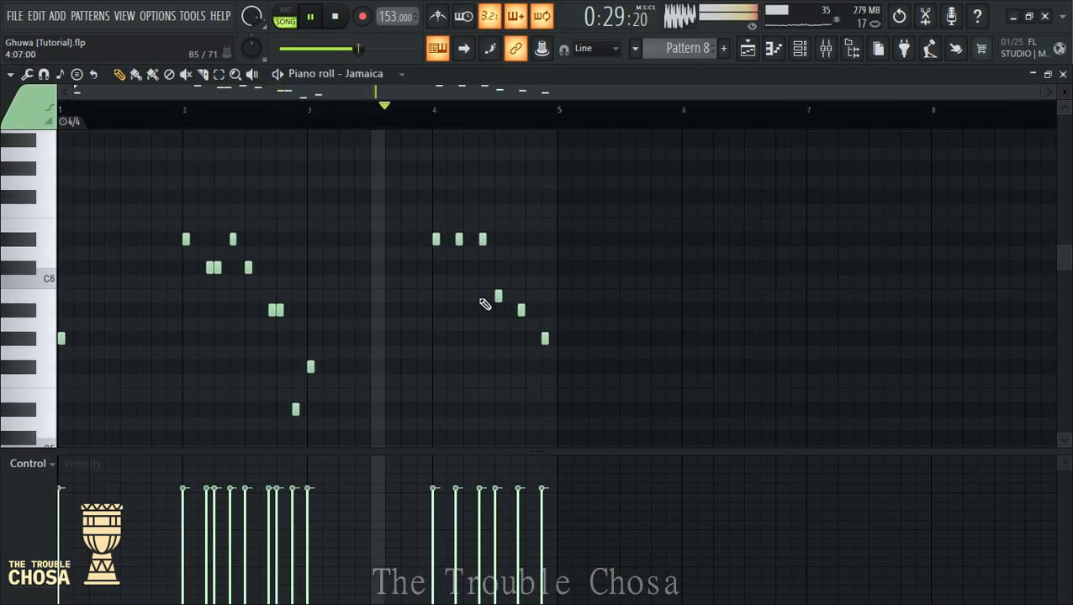
{"action": "key", "text": "ctrl+Up"}
{"action": "scroll", "coordinate": [498, 305], "scroll_direction": "up", "scroll_amount": 2}
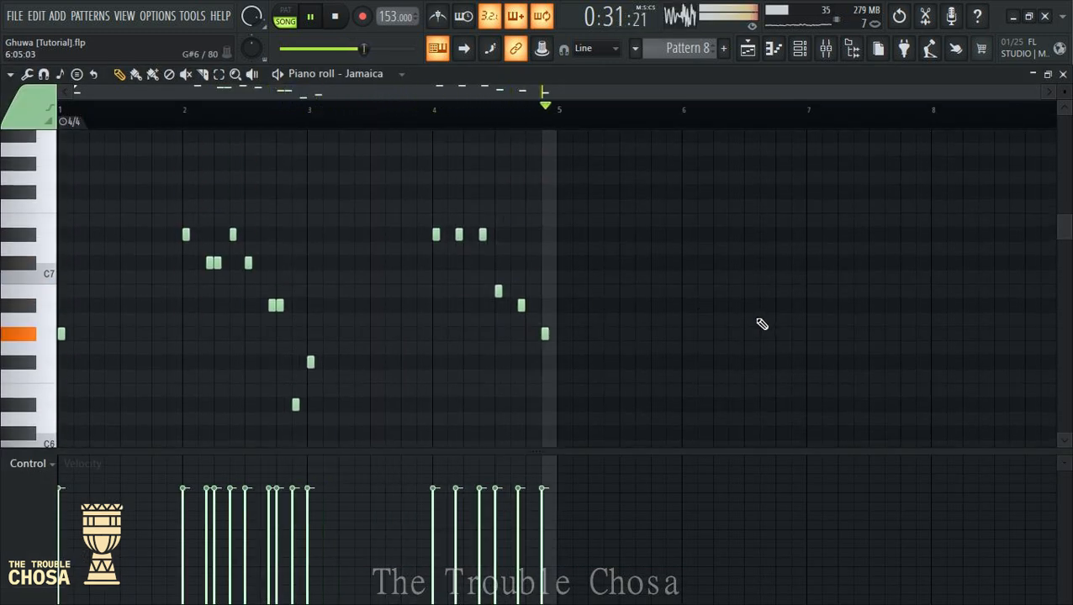
{"action": "left_click", "coordinate": [1062, 74]}
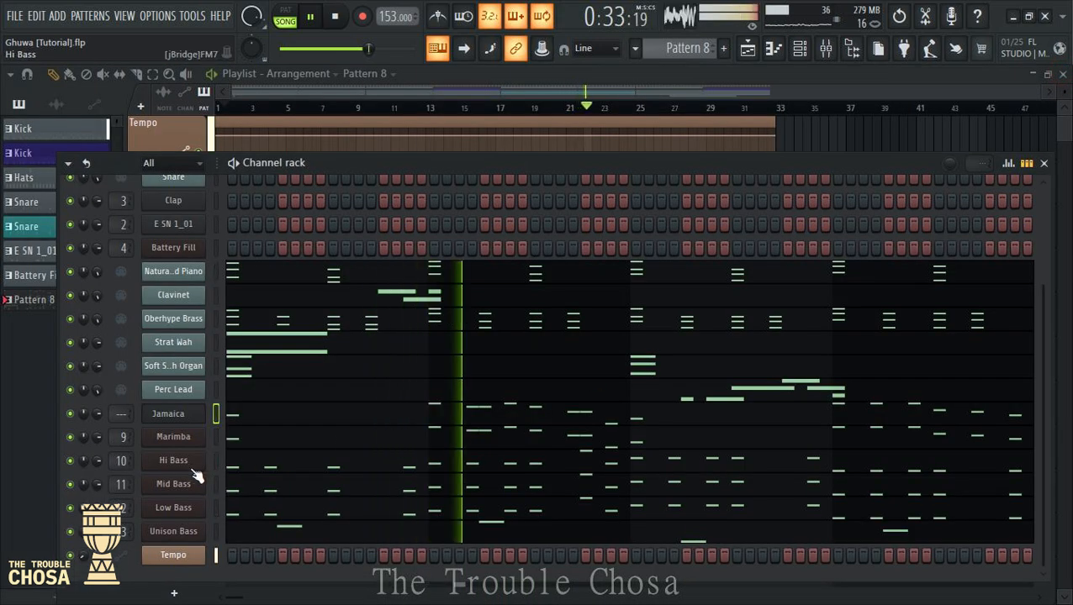
Move the Jamaica notes back down one octave and close the piano roll
{"action": "left_click", "coordinate": [296, 424]}
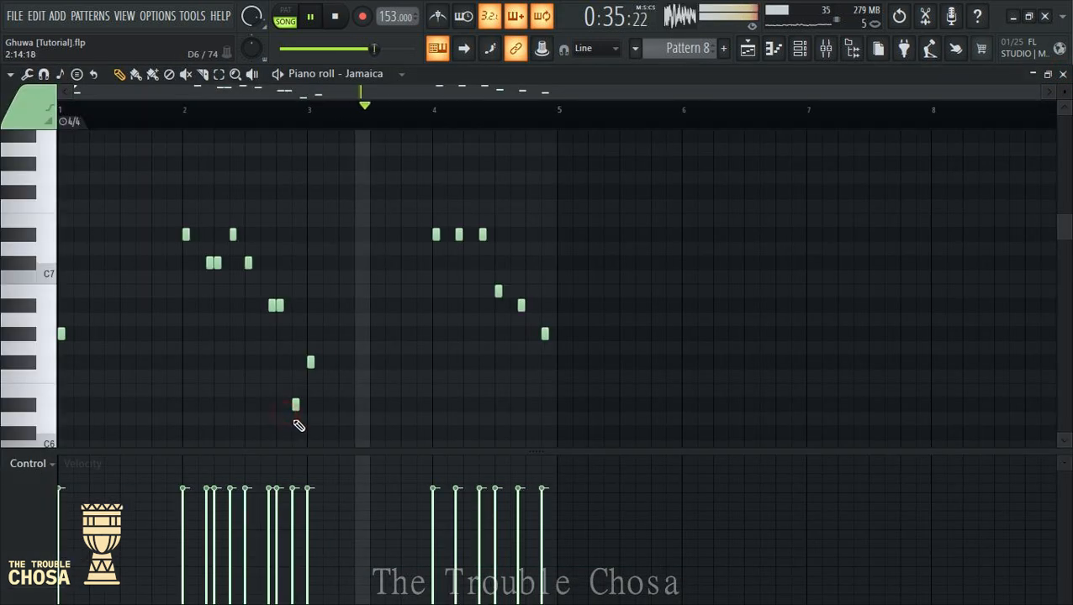
{"action": "scroll", "coordinate": [299, 425], "scroll_direction": "up", "scroll_amount": 1}
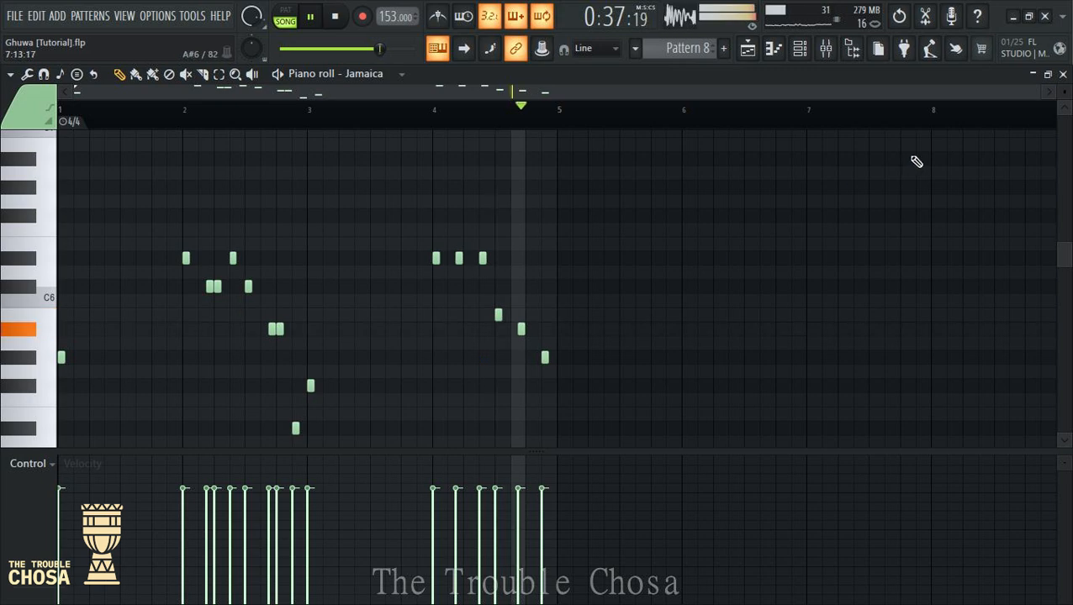
{"action": "left_click", "coordinate": [1063, 74]}
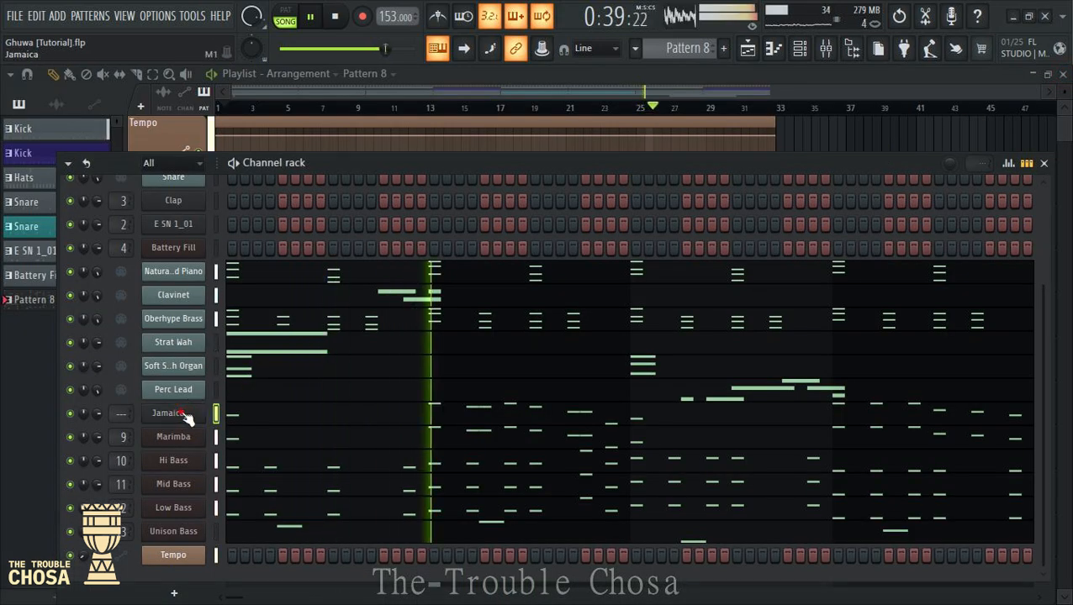
Solo the Tempo channel and unmute Jamaica, Unison Bass and Hi Bass to hear them in isolation
{"action": "left_click", "coordinate": [185, 415]}
{"action": "left_click", "coordinate": [505, 163]}
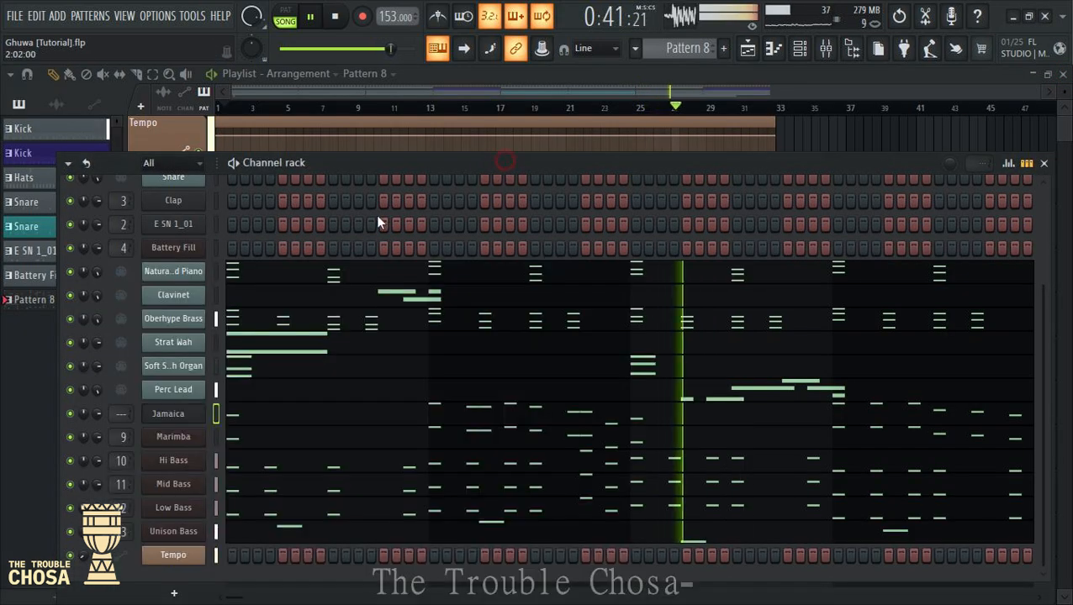
{"action": "right_click", "coordinate": [74, 558]}
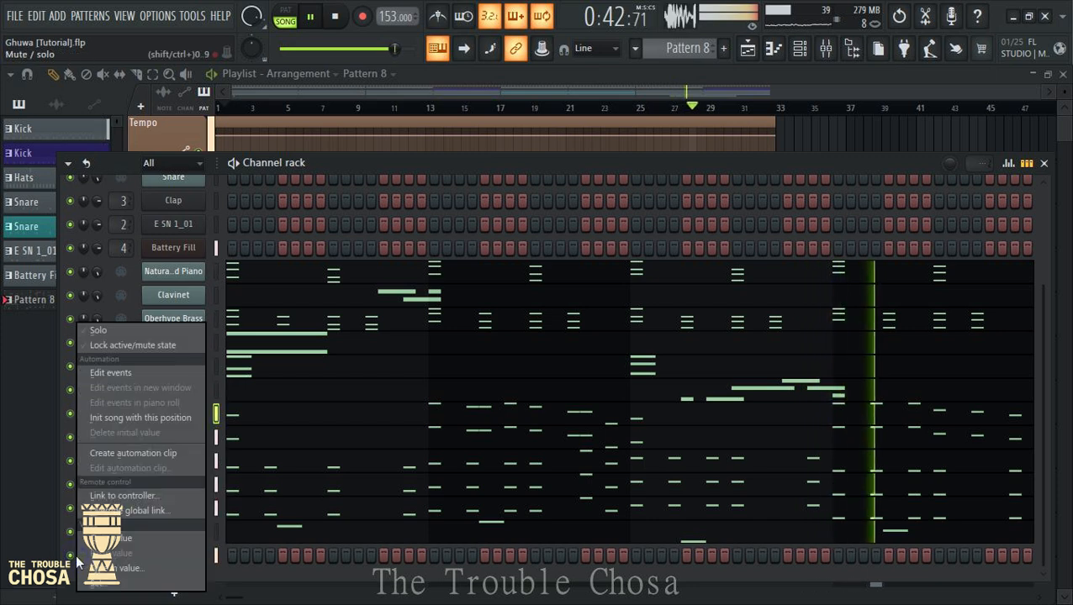
{"action": "left_click", "coordinate": [98, 330]}
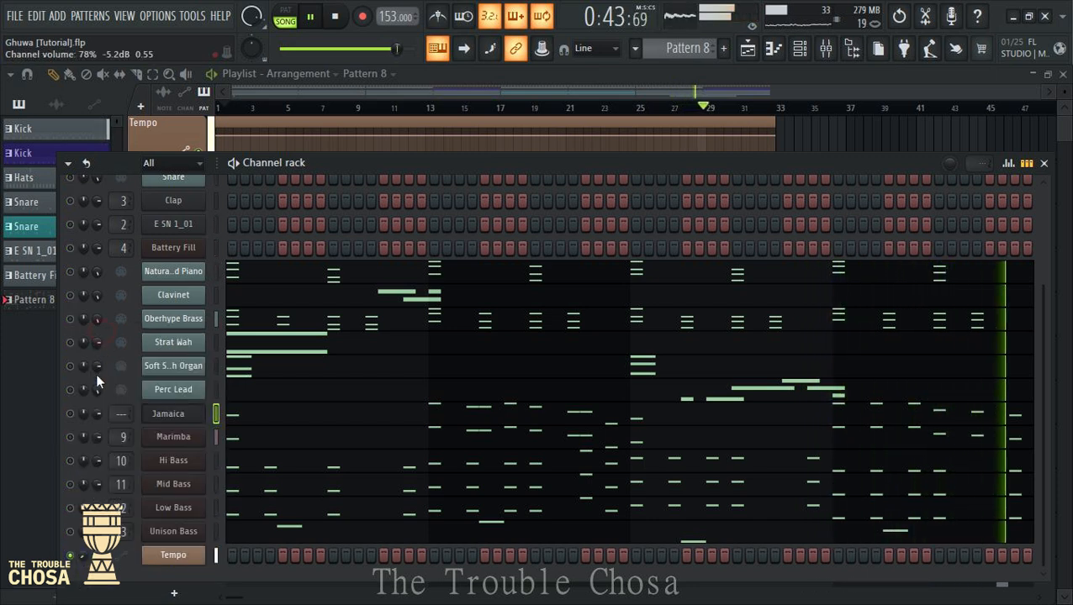
{"action": "left_click", "coordinate": [71, 413]}
{"action": "left_click", "coordinate": [71, 531]}
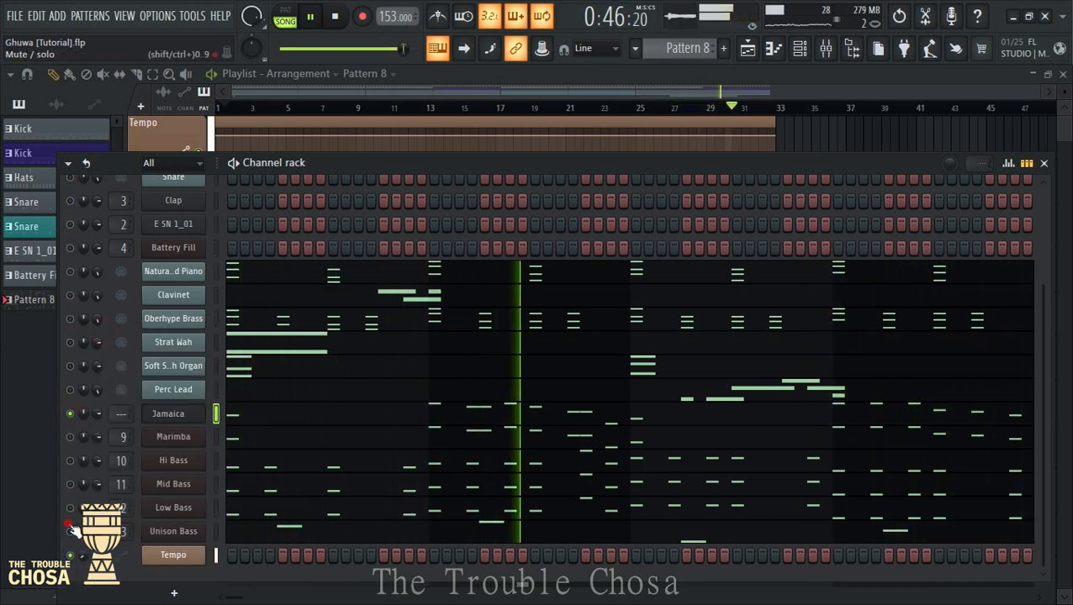
{"action": "left_click", "coordinate": [71, 460]}
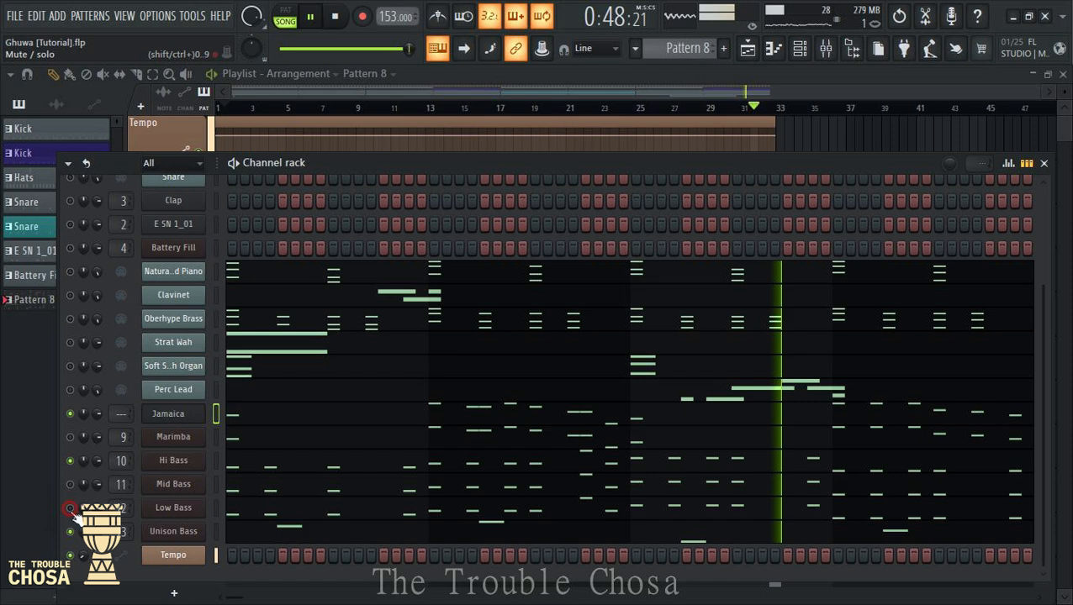
Set the Jamaica combi levels to 99 for Kalimba, 0 for Bambu Trem and 99 for Sitar 1
{"action": "left_click", "coordinate": [172, 415]}
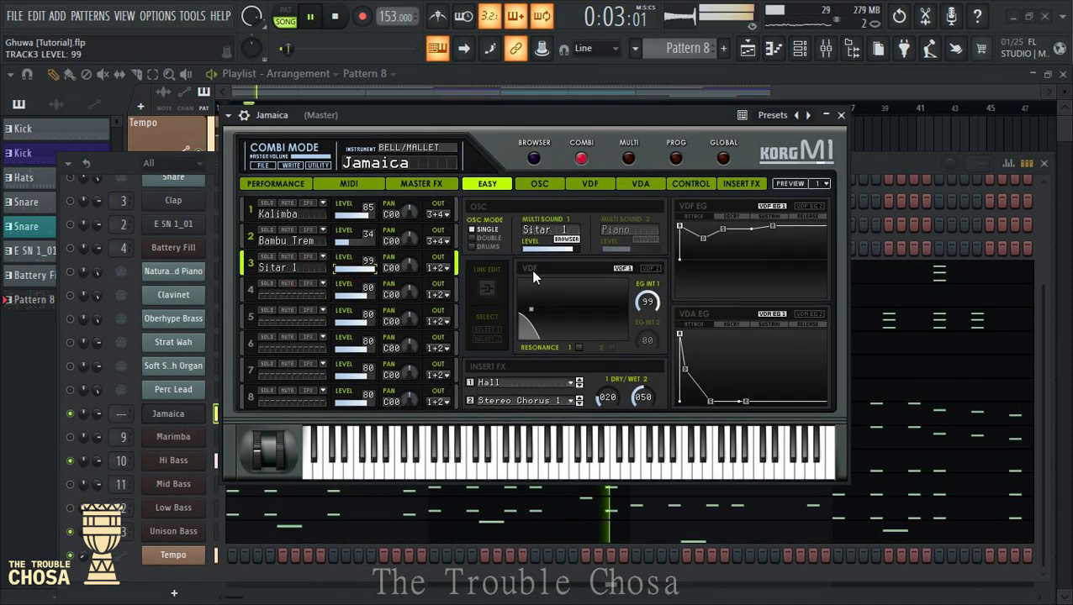
{"action": "left_click_drag", "start_coordinate": [354, 244], "coordinate": [329, 243]}
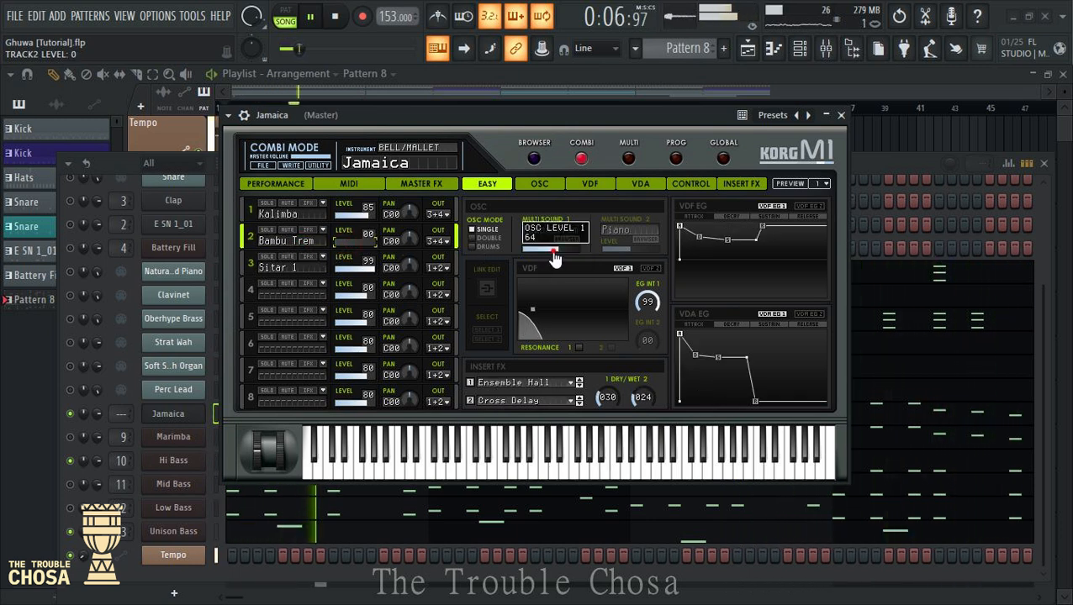
{"action": "left_click", "coordinate": [323, 220]}
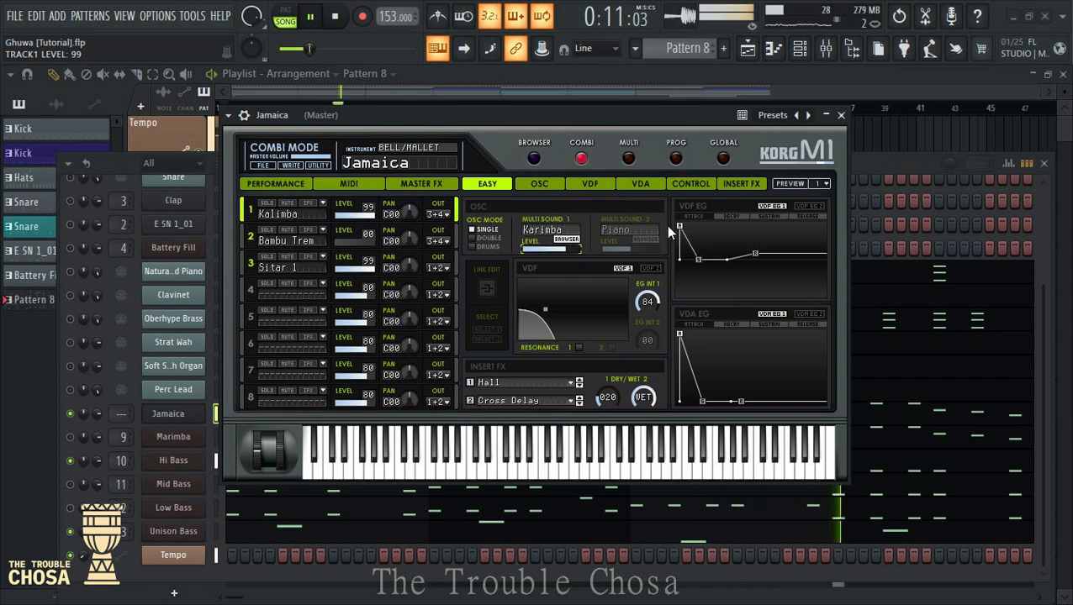
Route the Jamaica channel to free mixer track 5 and close the mixer
{"action": "left_click", "coordinate": [225, 119]}
{"action": "mouse_move", "coordinate": [269, 132]}
{"action": "left_click", "coordinate": [445, 163]}
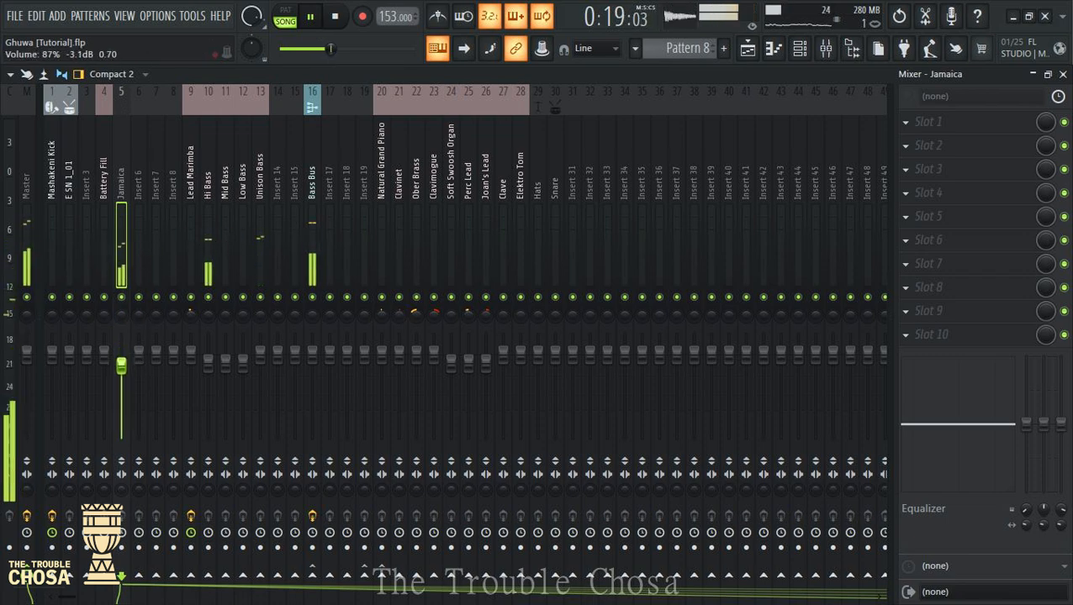
{"action": "left_click", "coordinate": [1064, 74]}
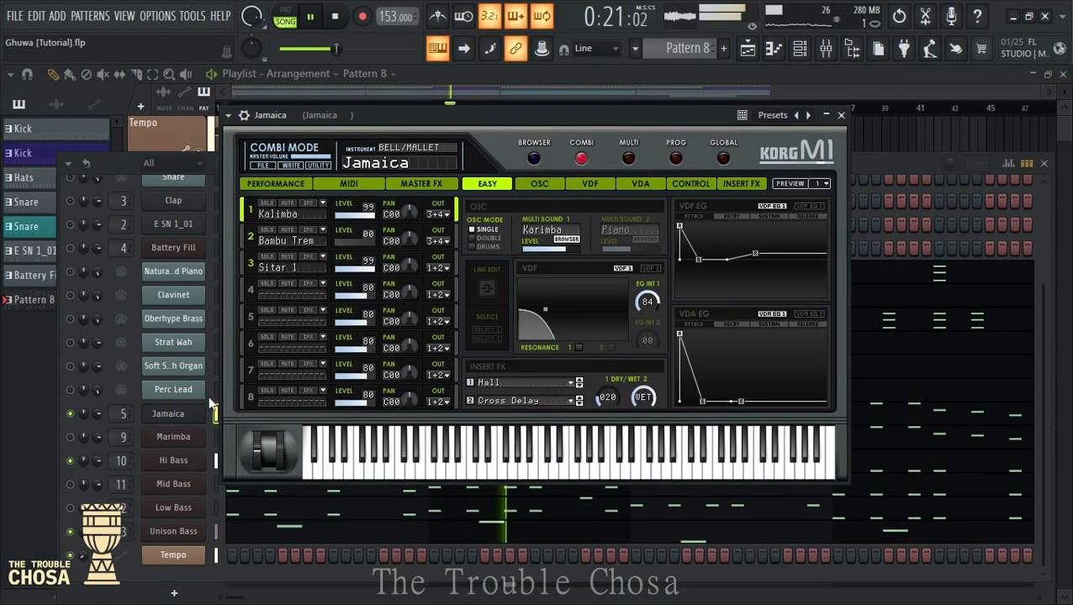
Solo and unsolo the Jamaica channel to unmute every channel in the rack
{"action": "right_click", "coordinate": [71, 416]}
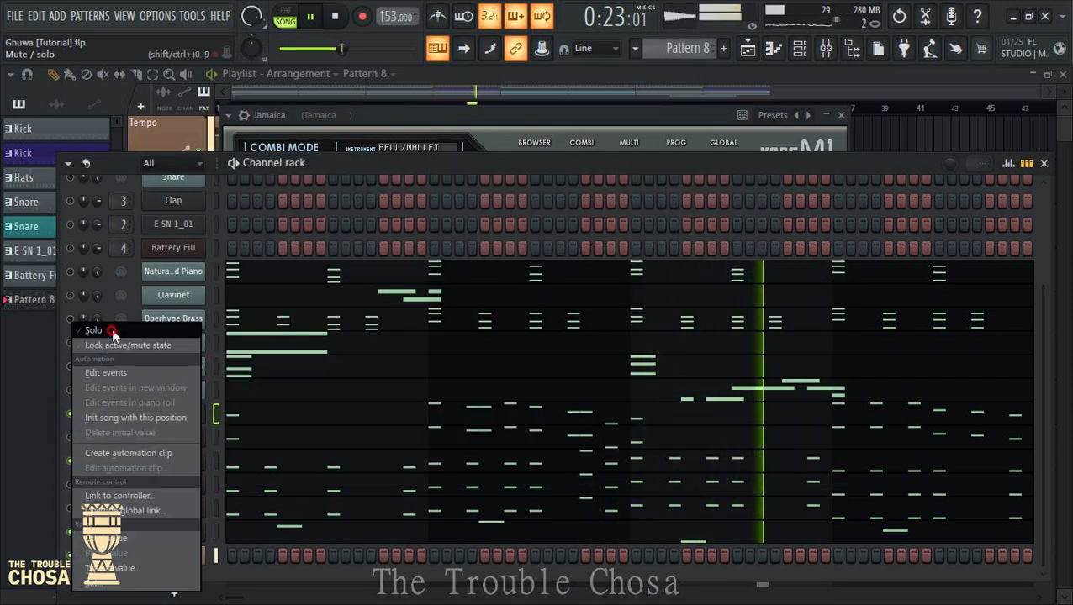
{"action": "left_click", "coordinate": [92, 330]}
{"action": "right_click", "coordinate": [79, 412]}
{"action": "left_click", "coordinate": [84, 329]}
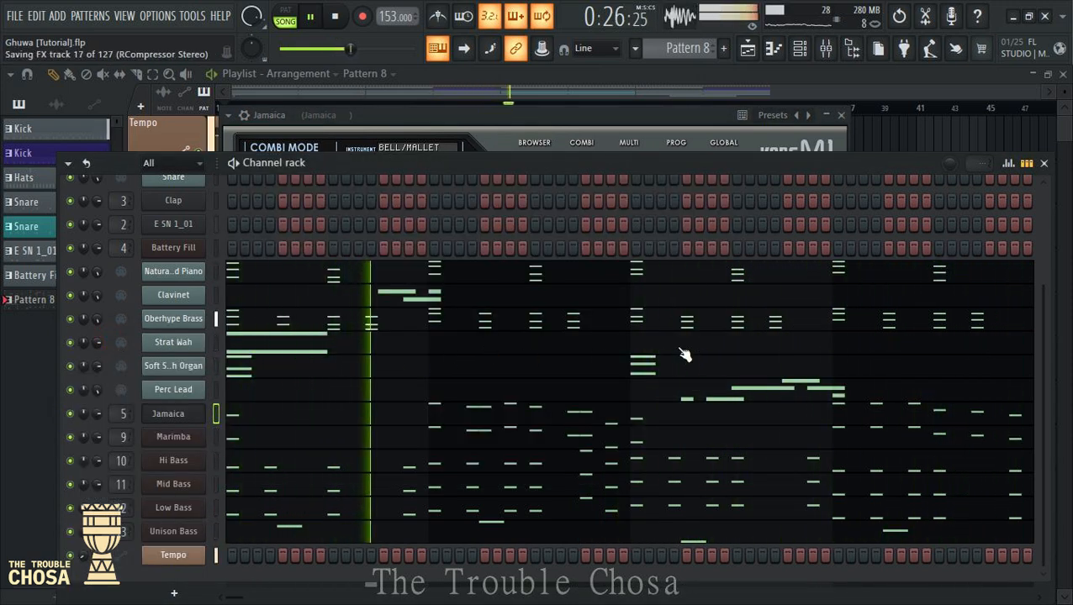
Mute the Strat Wah and Soft S..h Organ channels, save the project and return to the playlist
{"action": "left_click", "coordinate": [69, 342]}
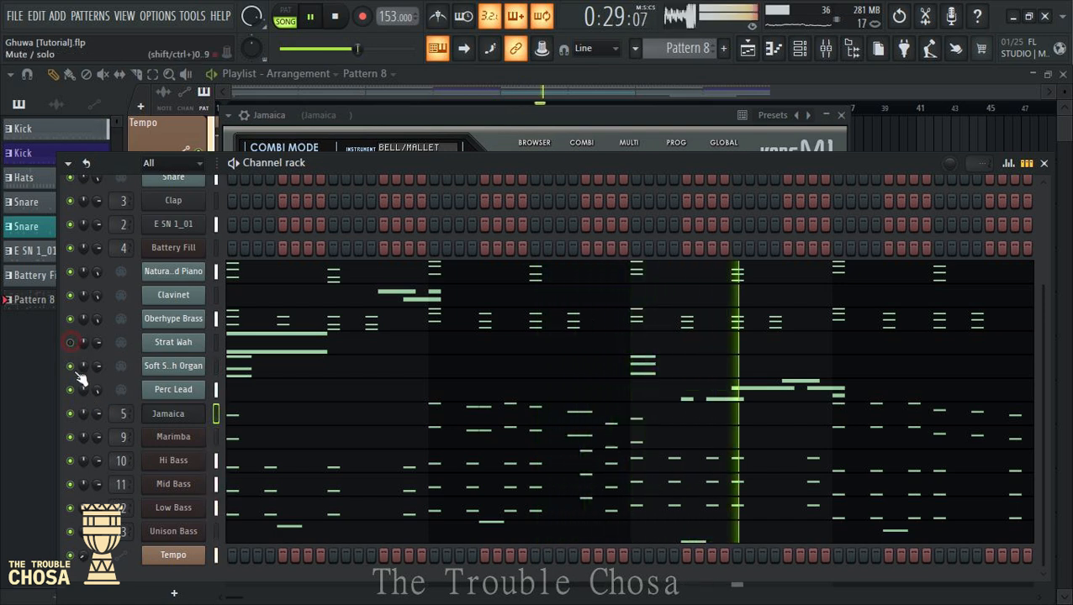
{"action": "left_click", "coordinate": [71, 367]}
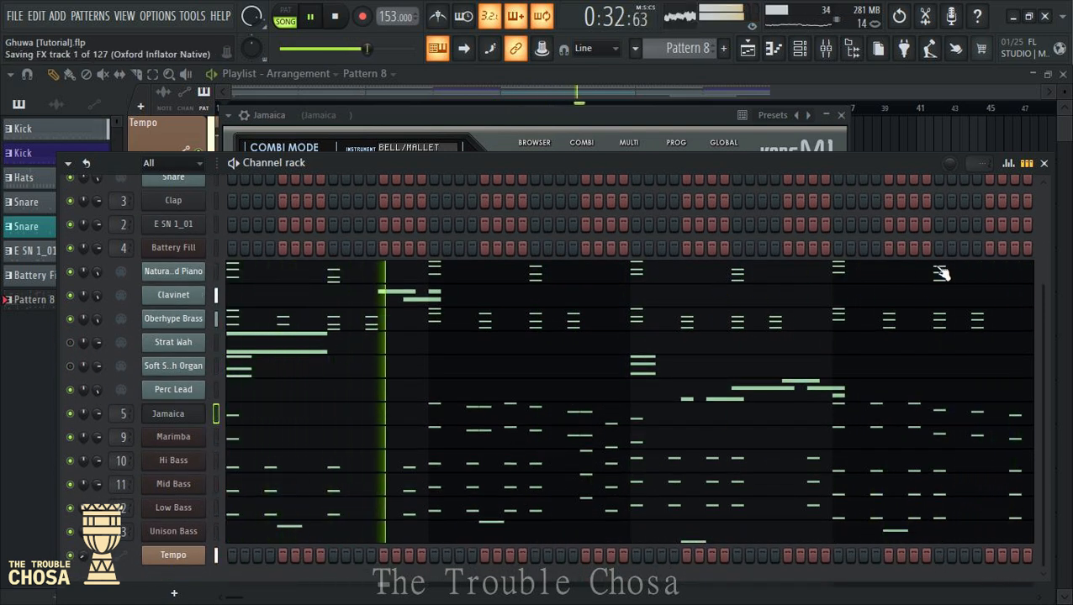
{"action": "left_click", "coordinate": [866, 84]}
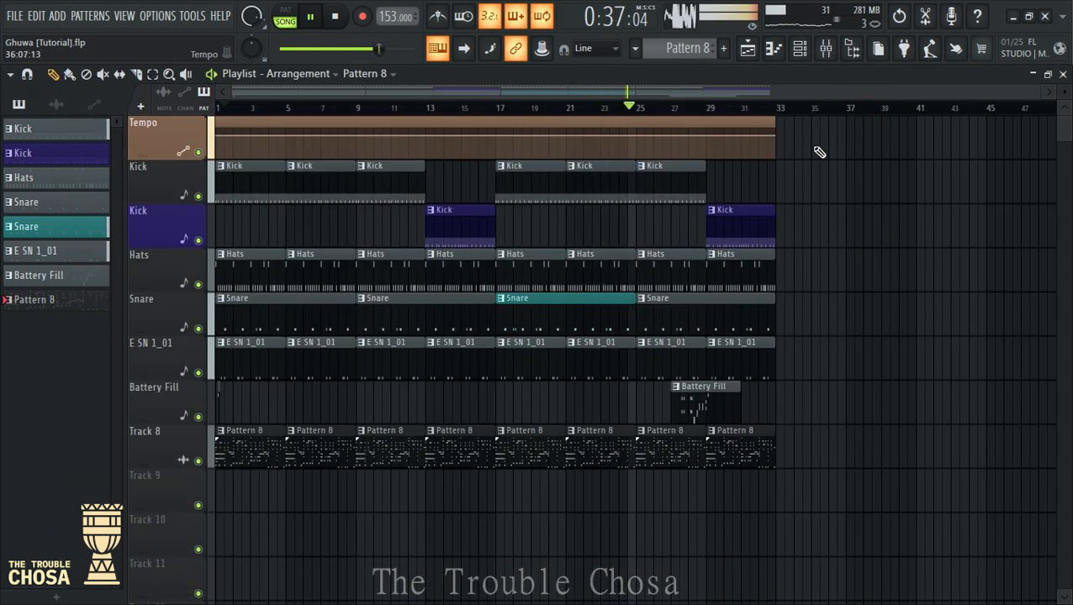
Insert a Hyper Canvas instrument above the Marimba channel and reposition its window clear of the channel names
{"action": "left_click", "coordinate": [801, 52]}
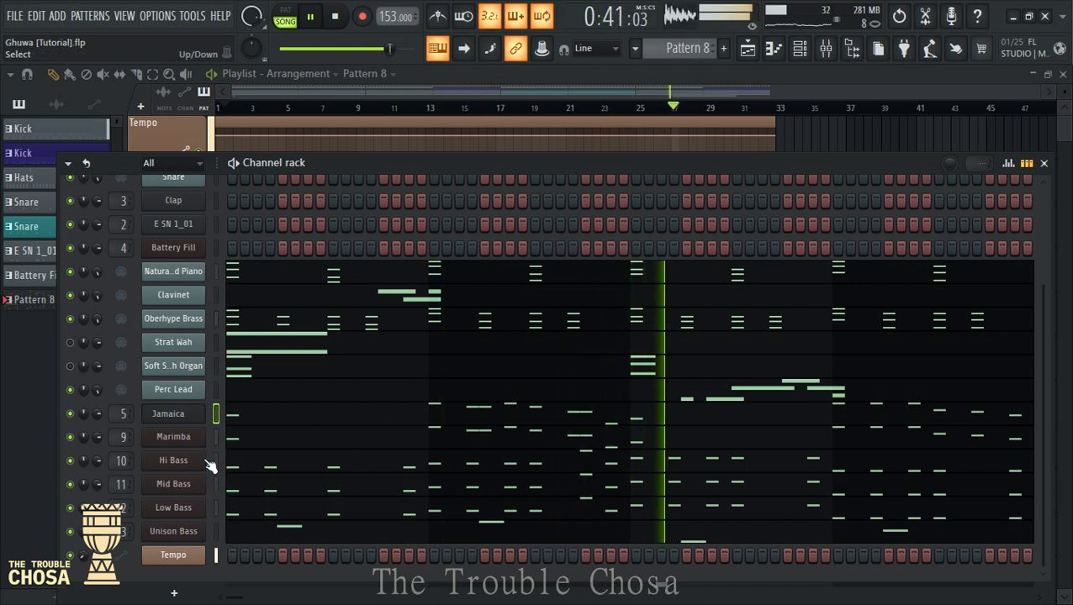
{"action": "right_click", "coordinate": [177, 446]}
{"action": "mouse_move", "coordinate": [299, 494]}
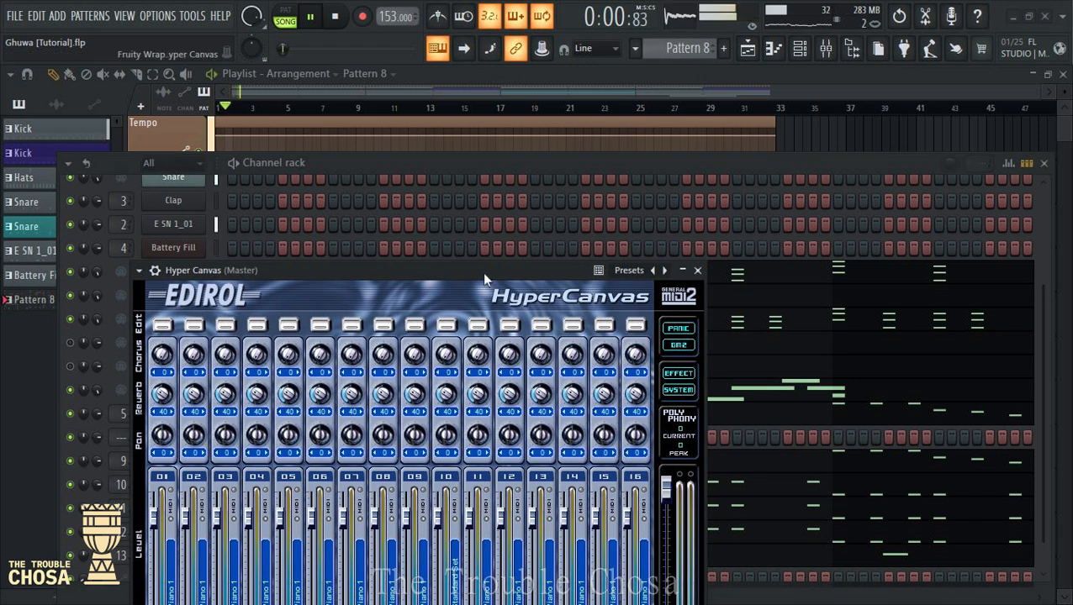
{"action": "left_click_drag", "start_coordinate": [485, 279], "coordinate": [653, 182]}
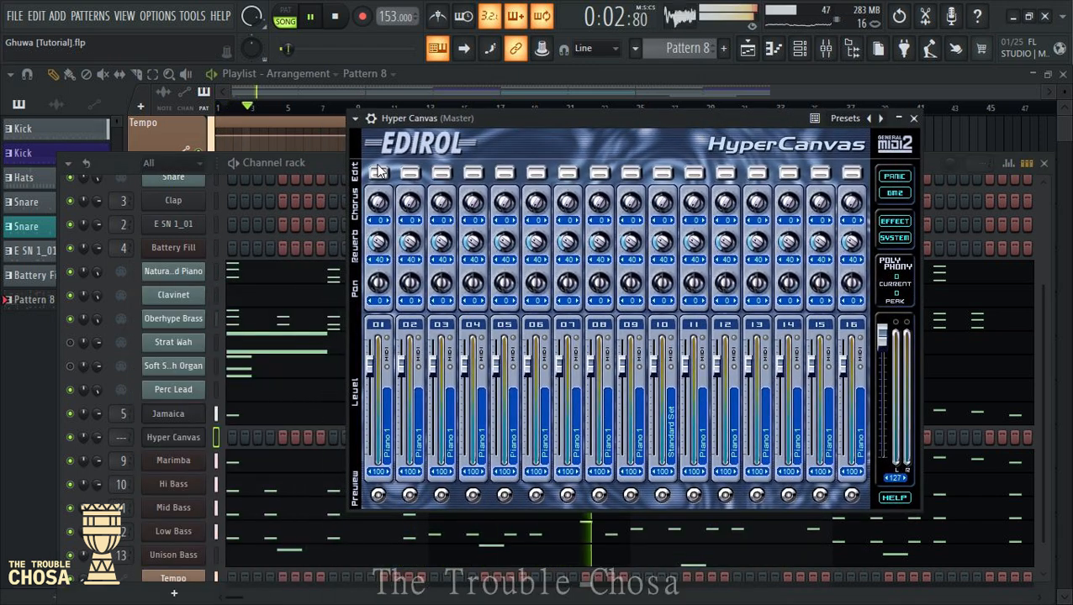
Load the Chiffer Lead preset from the Synth Lead category into part 01 of Hyper Canvas
{"action": "left_click", "coordinate": [378, 175]}
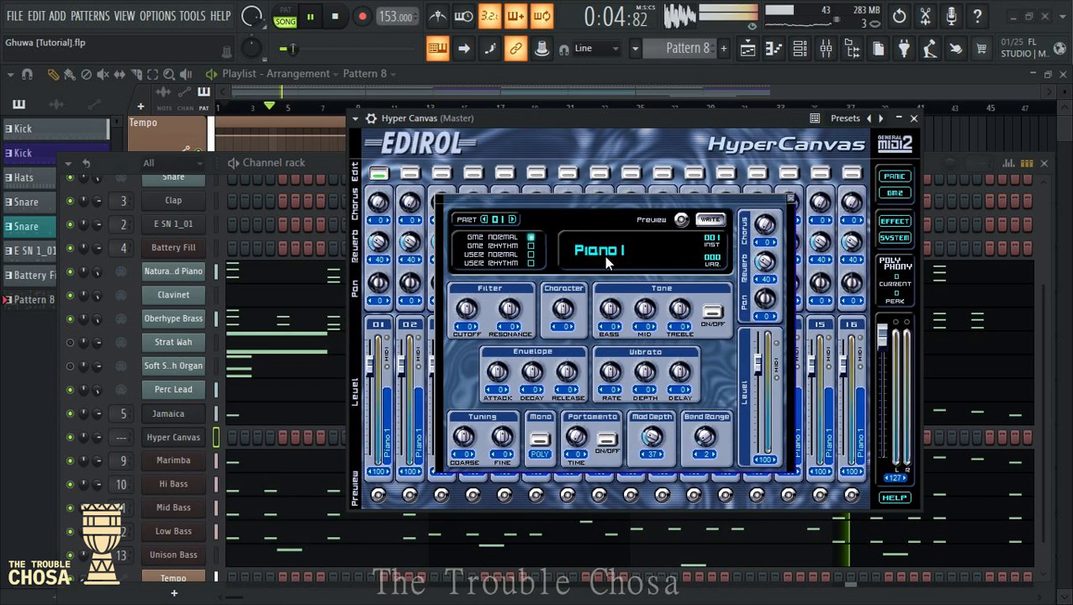
{"action": "left_click", "coordinate": [606, 259]}
{"action": "mouse_move", "coordinate": [645, 266]}
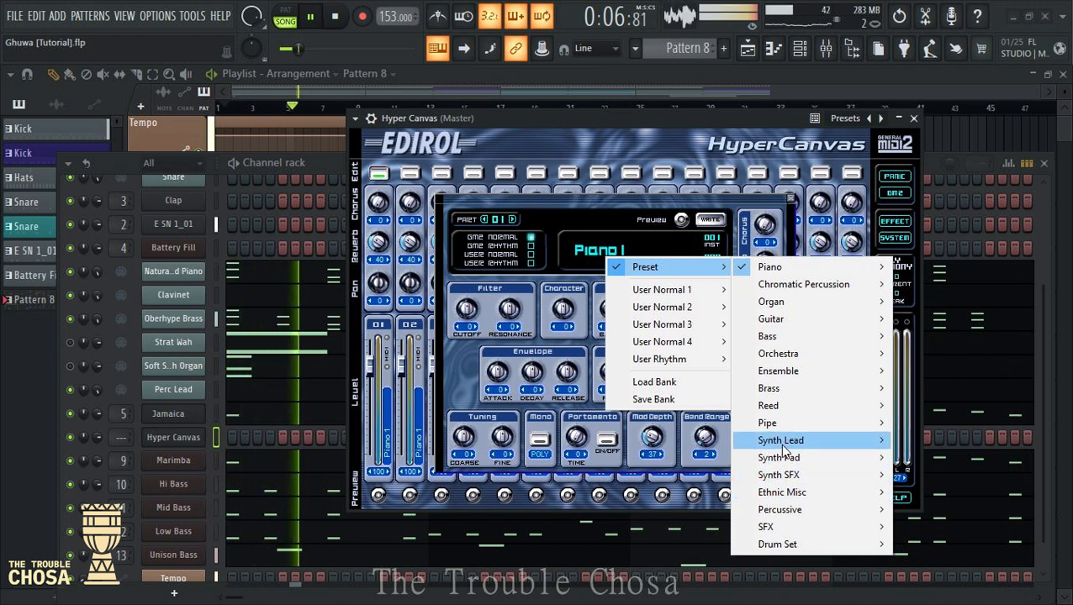
{"action": "mouse_move", "coordinate": [789, 440]}
{"action": "left_click", "coordinate": [978, 337]}
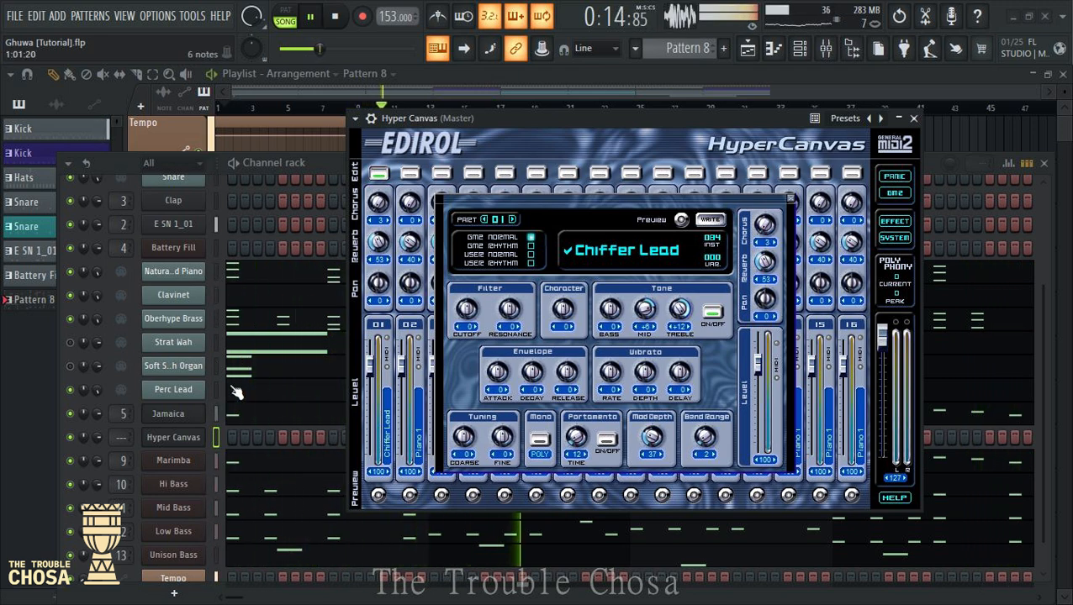
Copy the melody shared by Jamaica and Marimba in Pattern 8 into the Hyper Canvas channel
{"action": "left_click", "coordinate": [297, 160]}
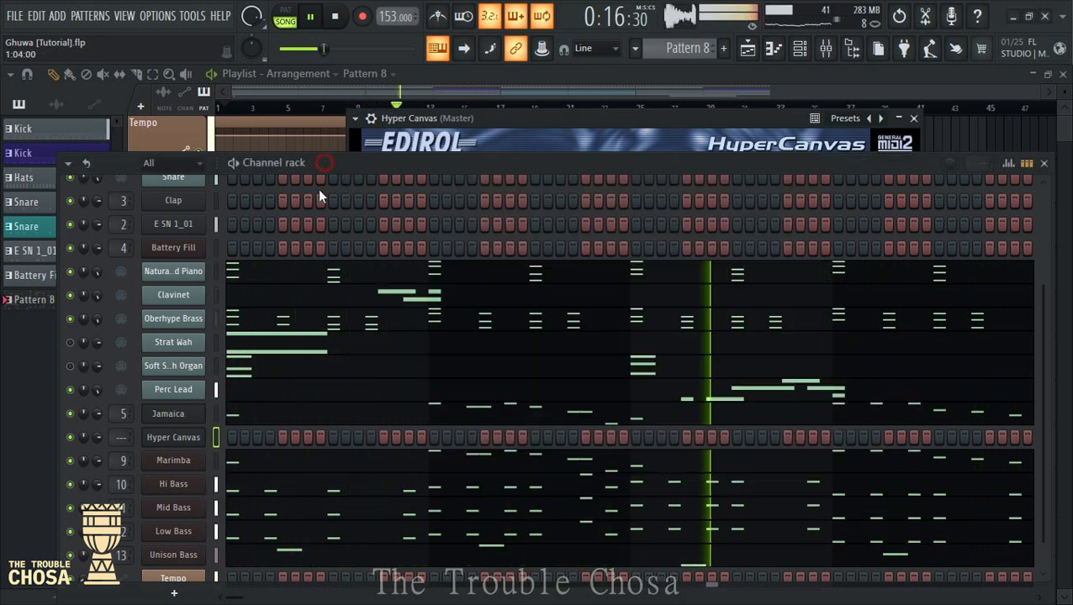
{"action": "right_click", "coordinate": [171, 442]}
{"action": "left_click", "coordinate": [450, 410]}
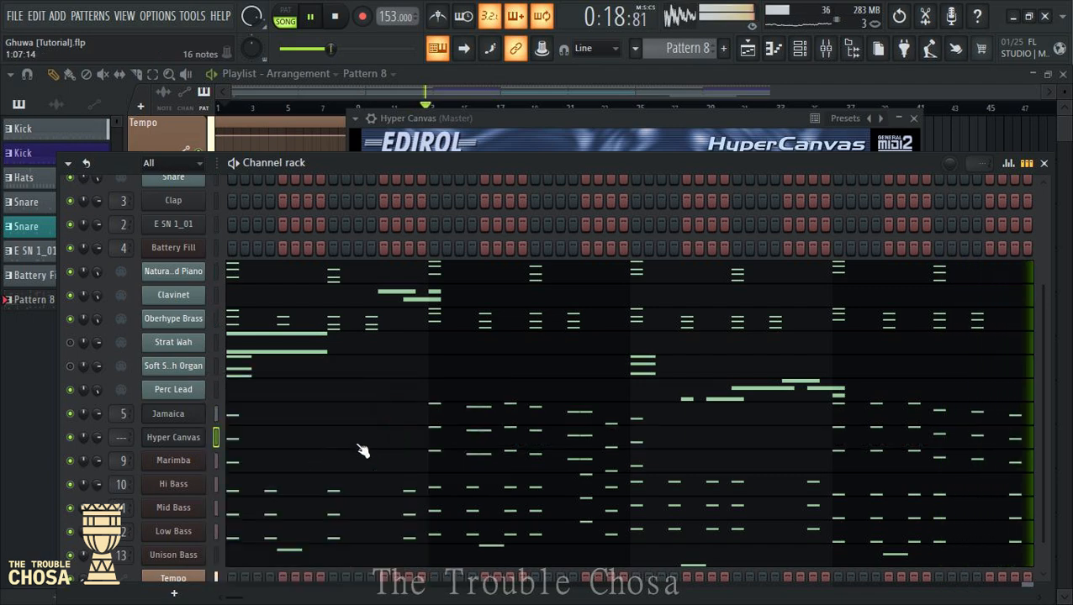
Try lengthening the first D#6, the later C#6 notes and the D#5 in bar 2 of the Jamaica melody
{"action": "left_click", "coordinate": [443, 425]}
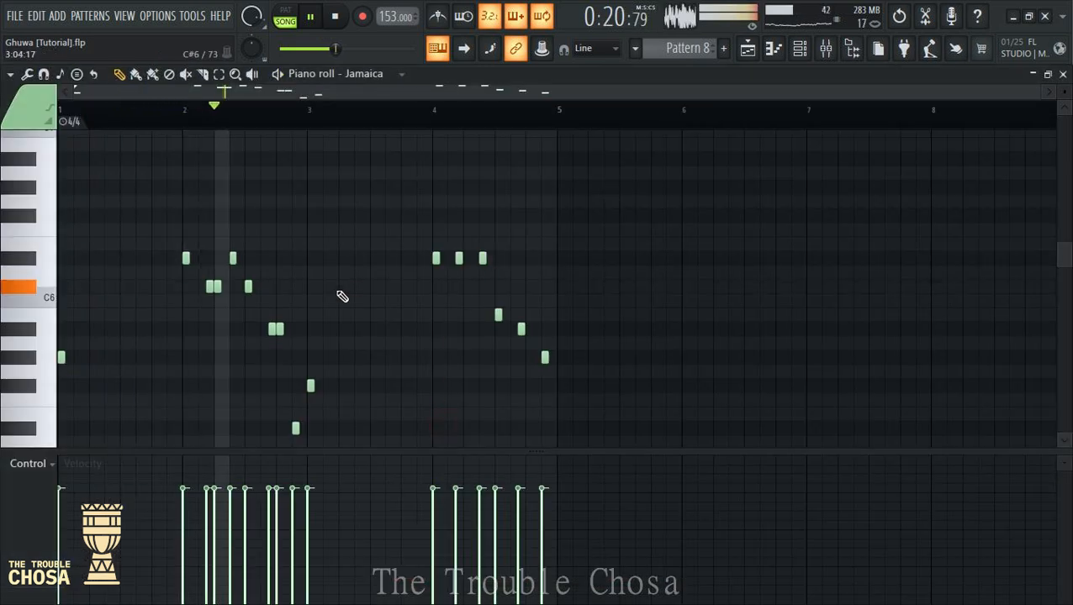
{"action": "scroll", "coordinate": [239, 114], "scroll_direction": "up", "scroll_amount": 3}
{"action": "left_click_drag", "start_coordinate": [249, 93], "coordinate": [12, 179]}
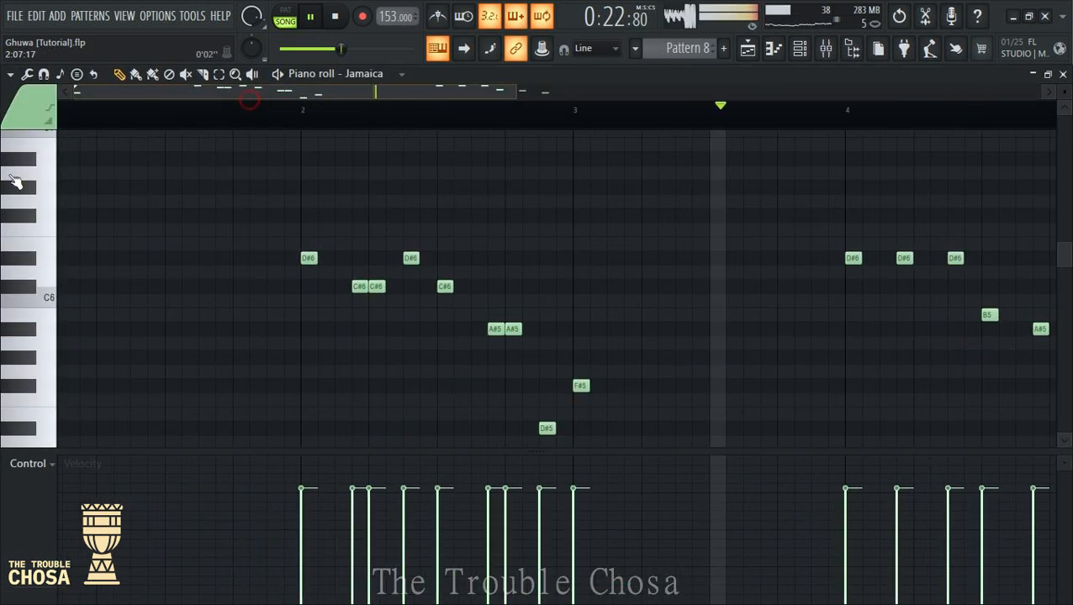
{"action": "left_click_drag", "start_coordinate": [481, 286], "coordinate": [517, 287]}
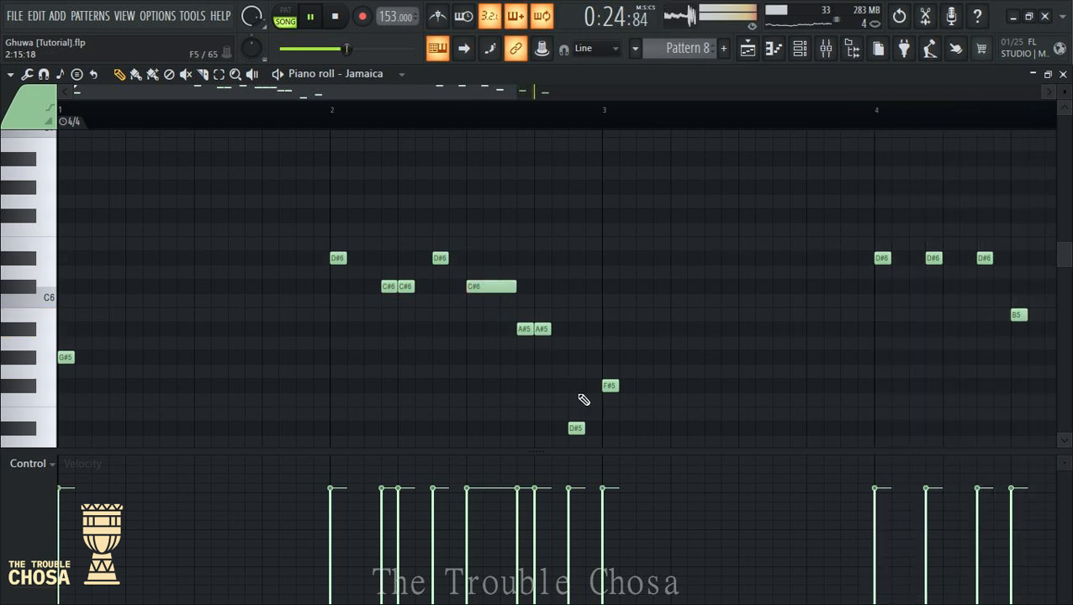
{"action": "left_click_drag", "start_coordinate": [585, 430], "coordinate": [619, 433]}
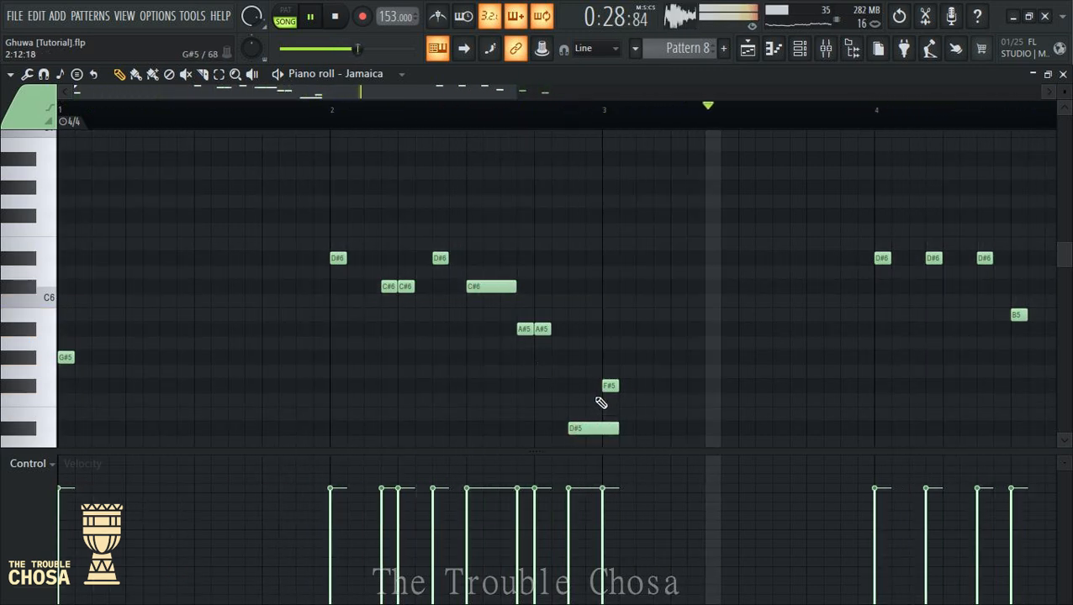
{"action": "left_click_drag", "start_coordinate": [615, 433], "coordinate": [581, 431]}
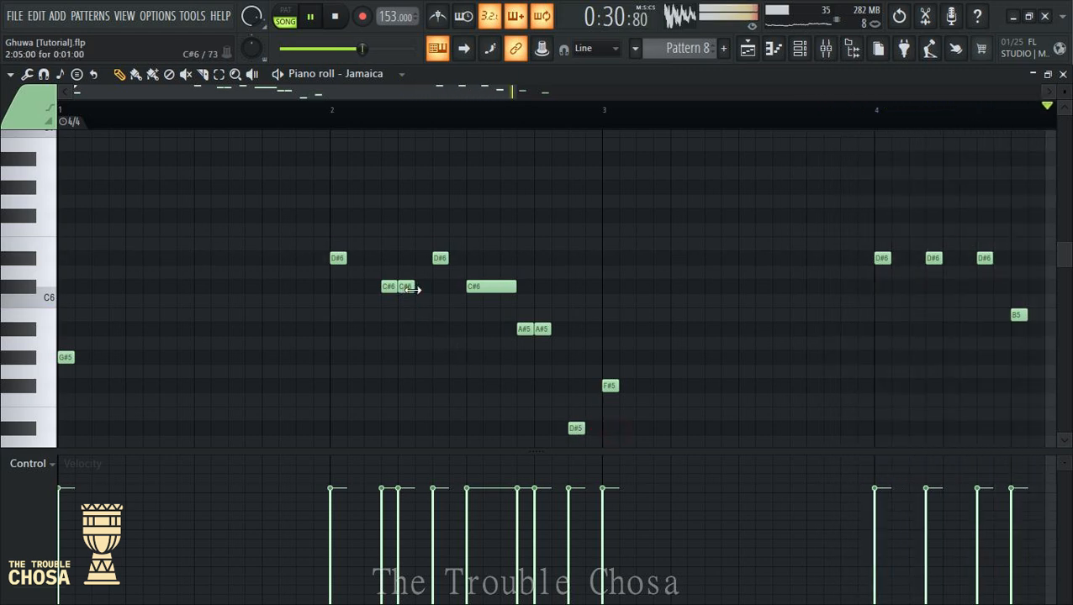
{"action": "left_click_drag", "start_coordinate": [346, 258], "coordinate": [380, 271]}
{"action": "scroll", "coordinate": [452, 127], "scroll_direction": "down", "scroll_amount": 3}
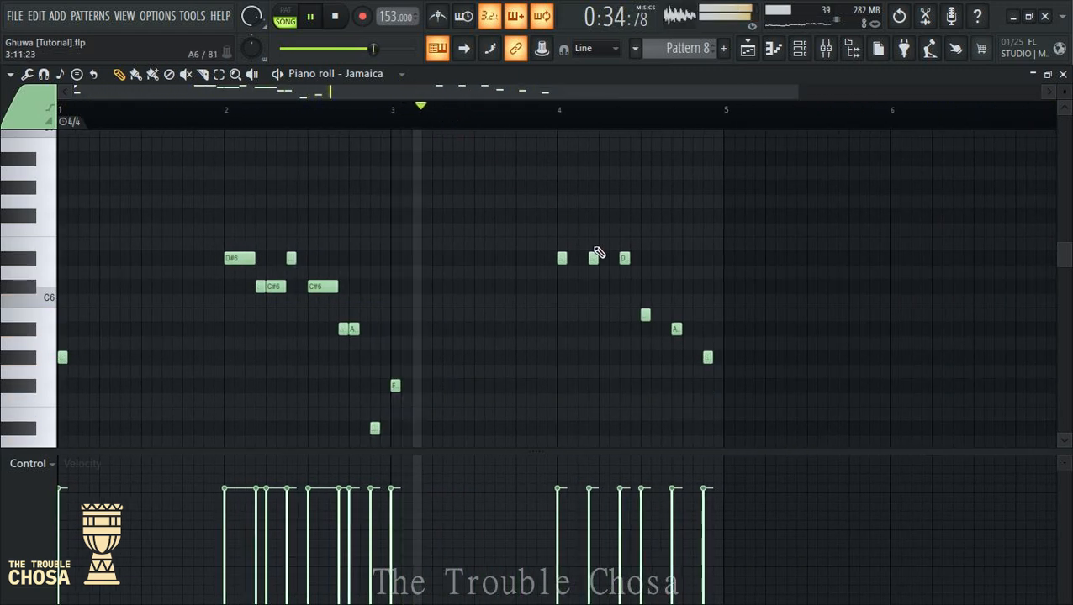
Delete the three D#6 notes in bar 4 of the Jamaica melody
{"action": "right_click", "coordinate": [625, 259]}
{"action": "right_click", "coordinate": [594, 260]}
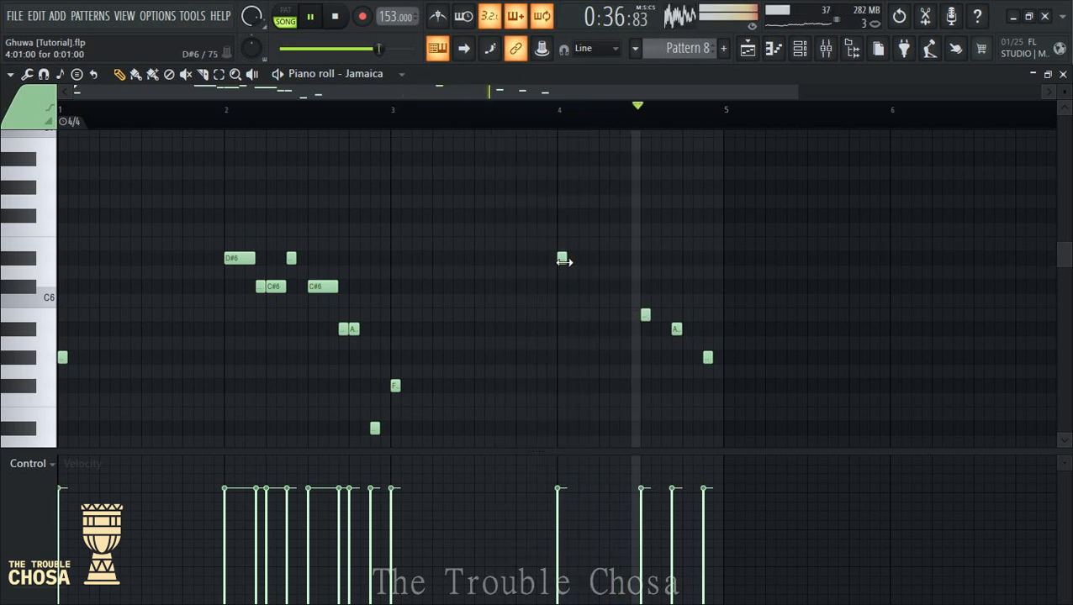
{"action": "left_click_drag", "start_coordinate": [566, 261], "coordinate": [620, 267]}
{"action": "right_click", "coordinate": [586, 259]}
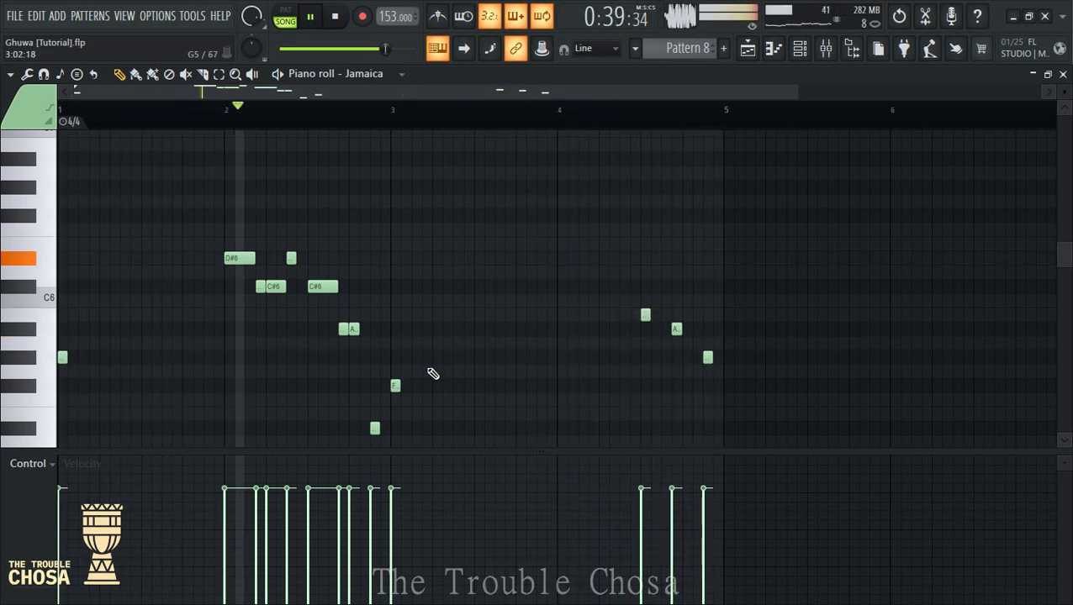
Delete the D#6 and C#6 notes and the first A#5 from bar 2 of the Jamaica melody
{"action": "right_click", "coordinate": [343, 328]}
{"action": "right_click", "coordinate": [320, 287]}
{"action": "right_click", "coordinate": [277, 287]}
{"action": "right_click", "coordinate": [291, 258]}
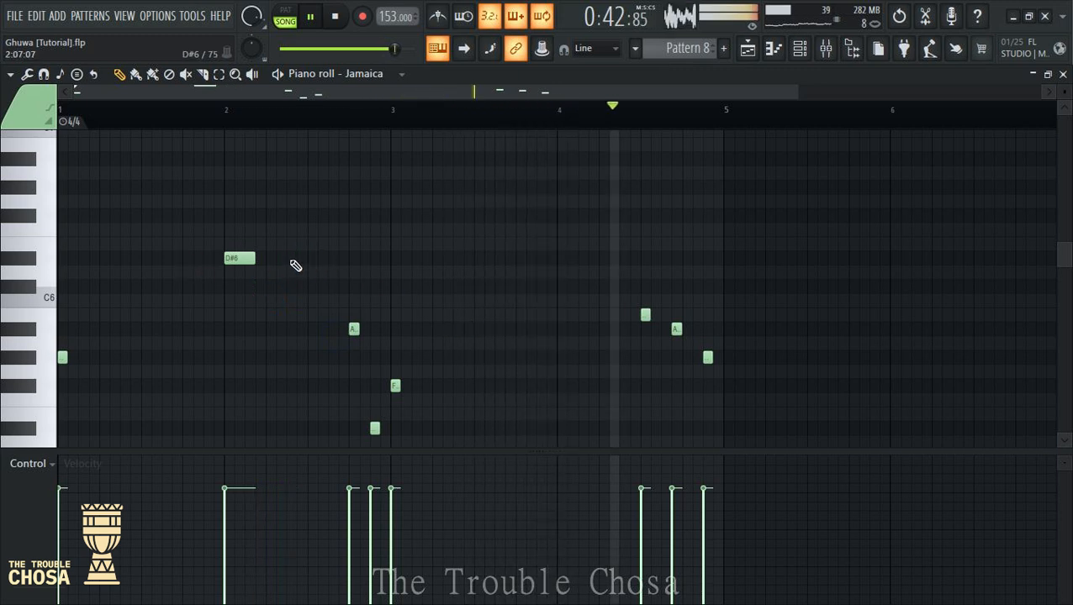
{"action": "right_click", "coordinate": [251, 258]}
Lengthen the D#5 in bar 2, the F#5 in bar 3 and the opening G#5 of the Hyper Canvas melody
{"action": "scroll", "coordinate": [282, 289], "scroll_direction": "down", "scroll_amount": 3}
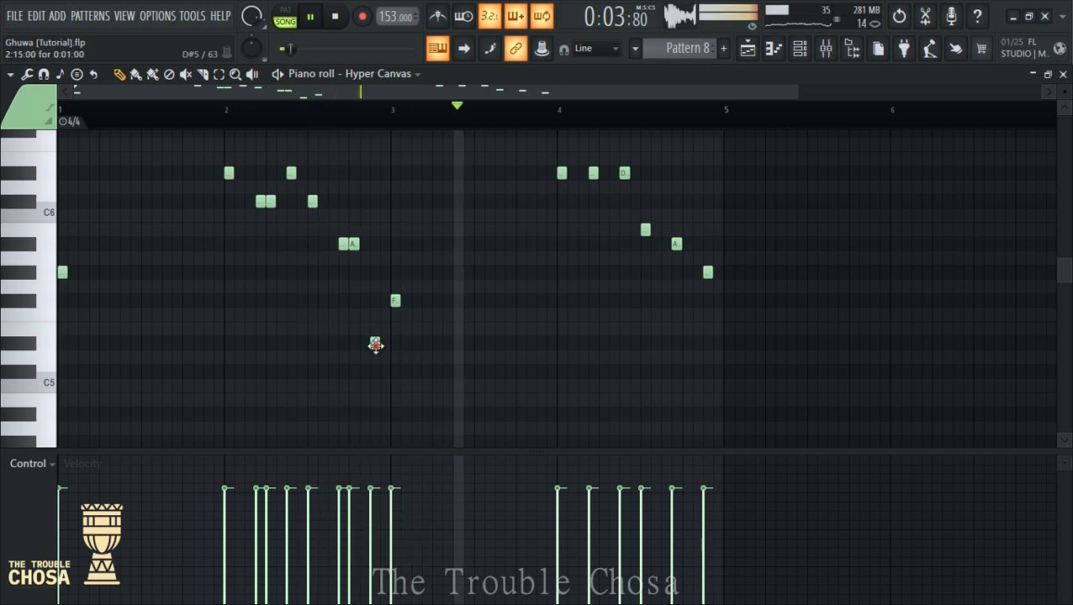
{"action": "left_click_drag", "start_coordinate": [381, 345], "coordinate": [401, 344]}
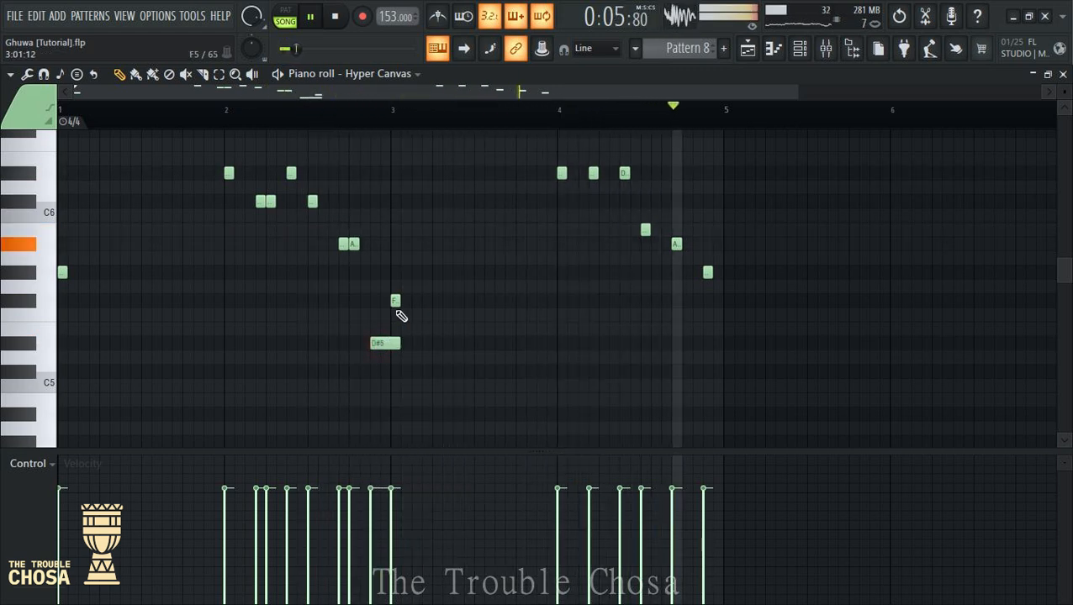
{"action": "left_click_drag", "start_coordinate": [398, 304], "coordinate": [442, 303]}
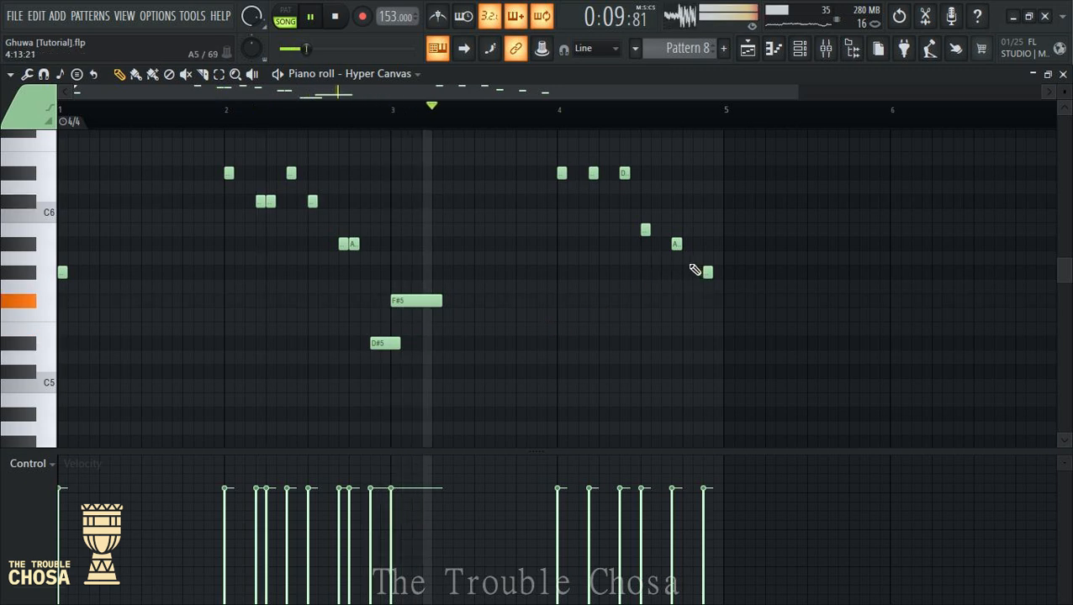
{"action": "left_click_drag", "start_coordinate": [67, 274], "coordinate": [109, 274]}
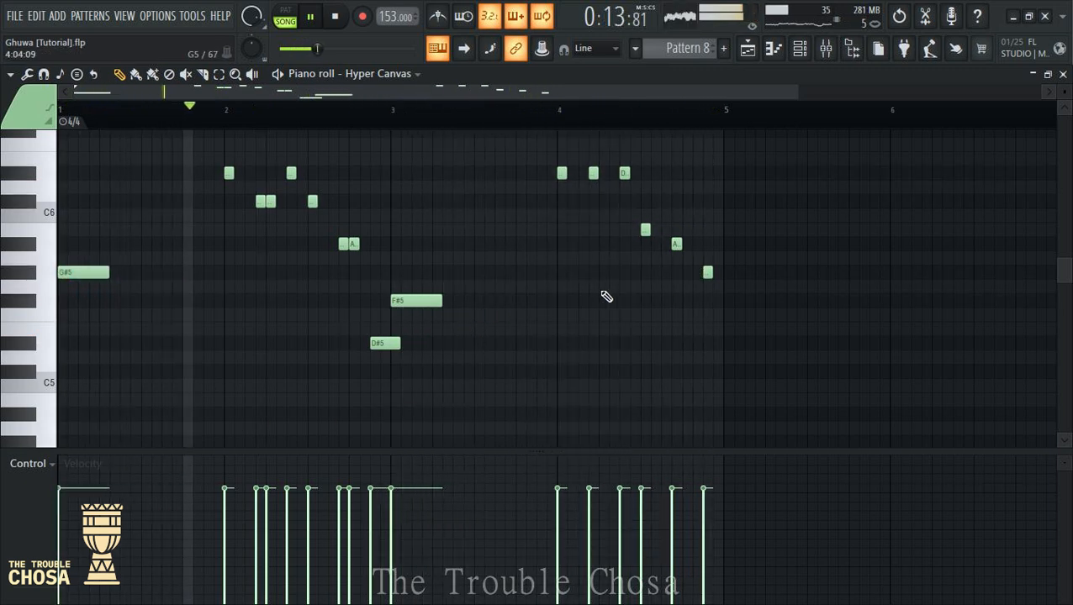
Lengthen the B5 and A#5 in bar 4, and turn the third D#6 into a longer D#5 an octave lower
{"action": "mouse_move", "coordinate": [681, 245]}
{"action": "left_mouse_down"}
{"action": "mouse_move", "coordinate": [700, 245]}
{"action": "mouse_move", "coordinate": [670, 231]}
{"action": "left_mouse_up"}
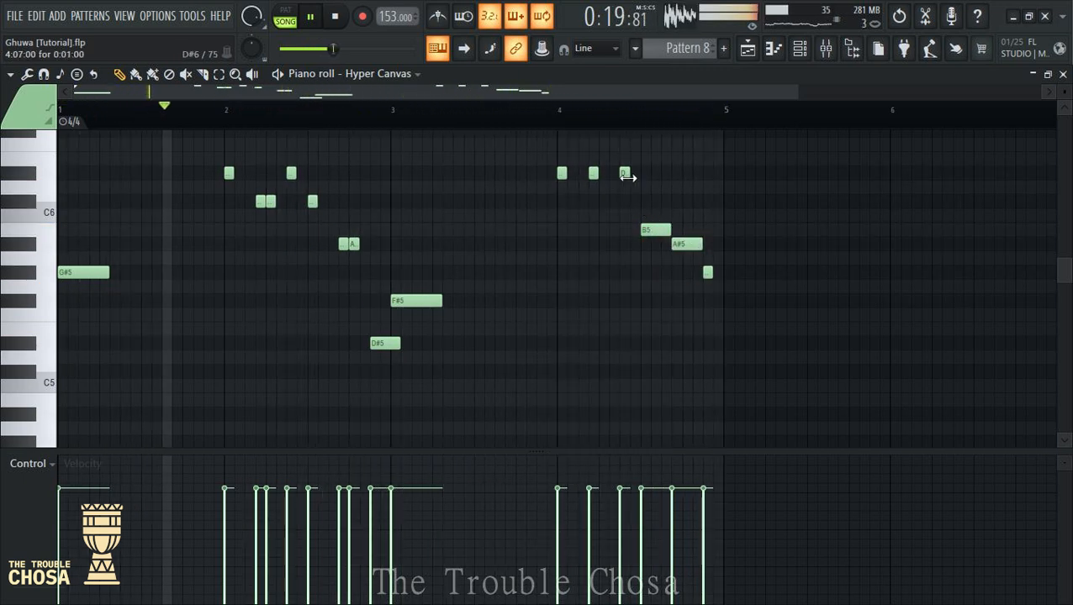
{"action": "left_click_drag", "start_coordinate": [629, 173], "coordinate": [635, 173]}
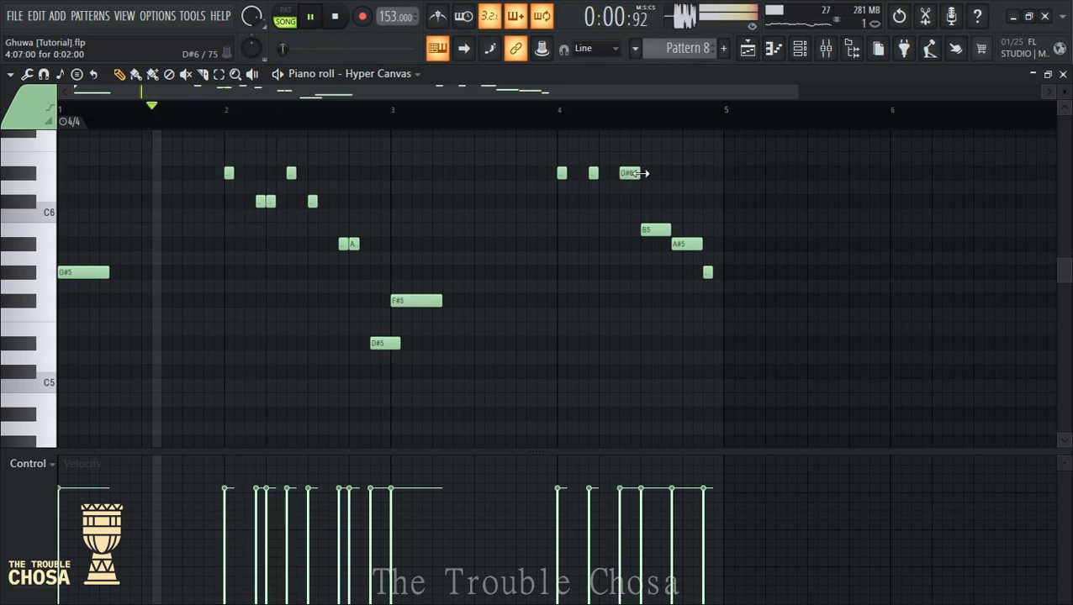
{"action": "left_click_drag", "start_coordinate": [622, 174], "coordinate": [650, 343]}
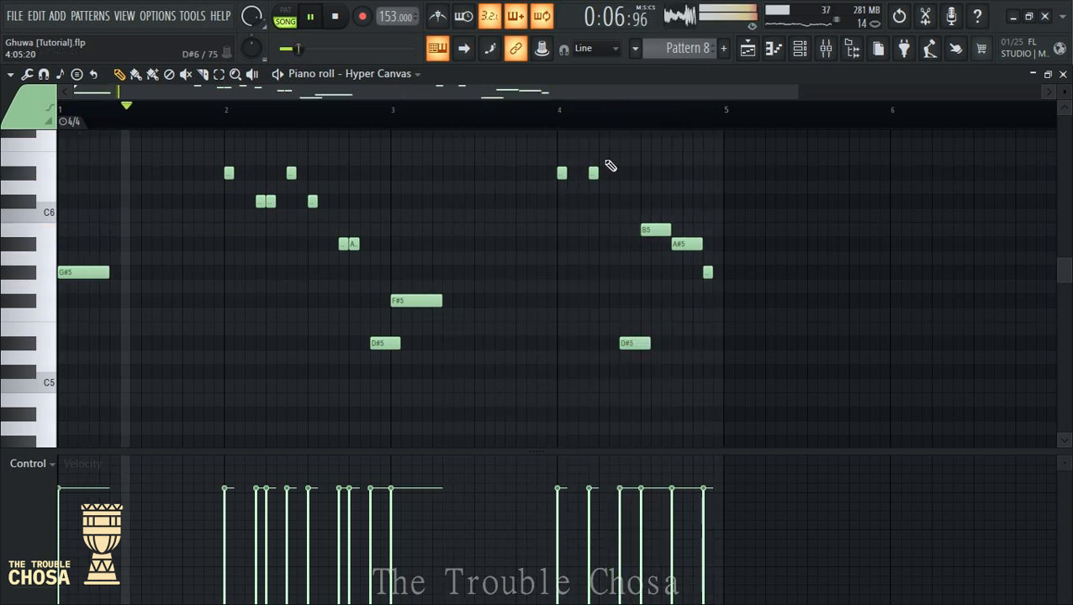
Delete the two remaining D#6 notes at the start of bar 4 in the Hyper Canvas melody
{"action": "right_click", "coordinate": [593, 172]}
{"action": "right_click", "coordinate": [561, 172]}
{"action": "scroll", "coordinate": [470, 268], "scroll_direction": "down", "scroll_amount": 1}
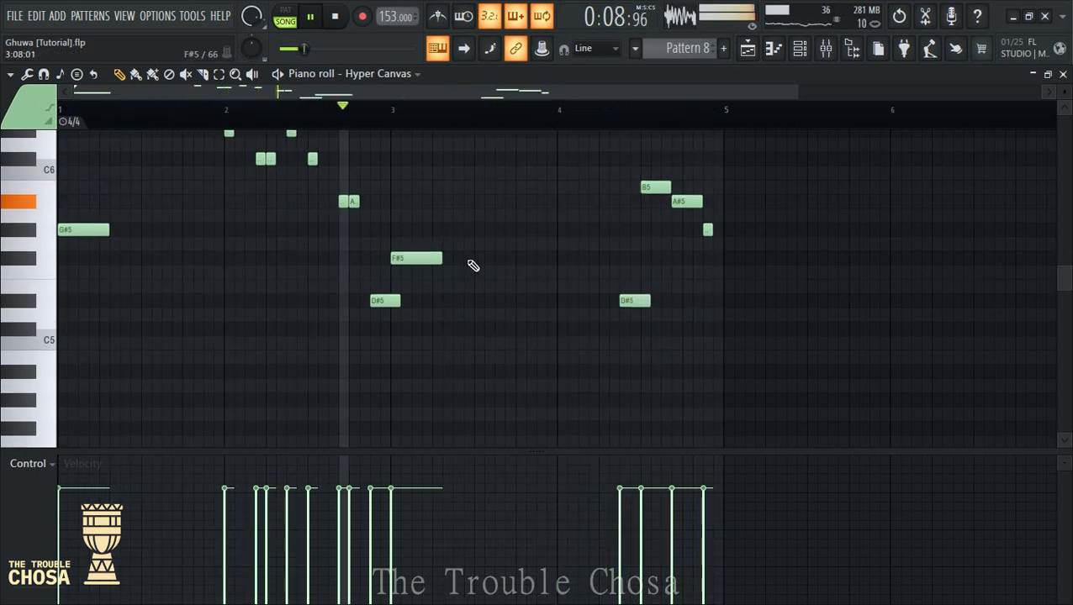
{"action": "scroll", "coordinate": [441, 245], "scroll_direction": "up", "scroll_amount": 1}
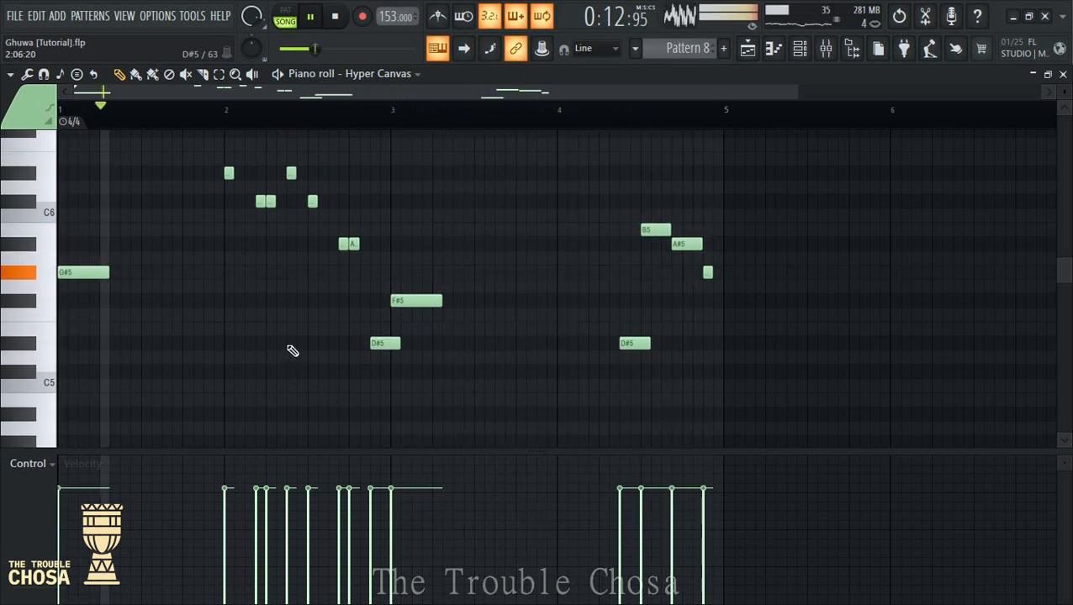
Replace the second D#6 in bar 2 with a D#5 and lengthen the last C#6 up to the first A#5
{"action": "left_click", "coordinate": [292, 348]}
{"action": "right_click", "coordinate": [291, 174]}
{"action": "left_click_drag", "start_coordinate": [317, 202], "coordinate": [339, 205]}
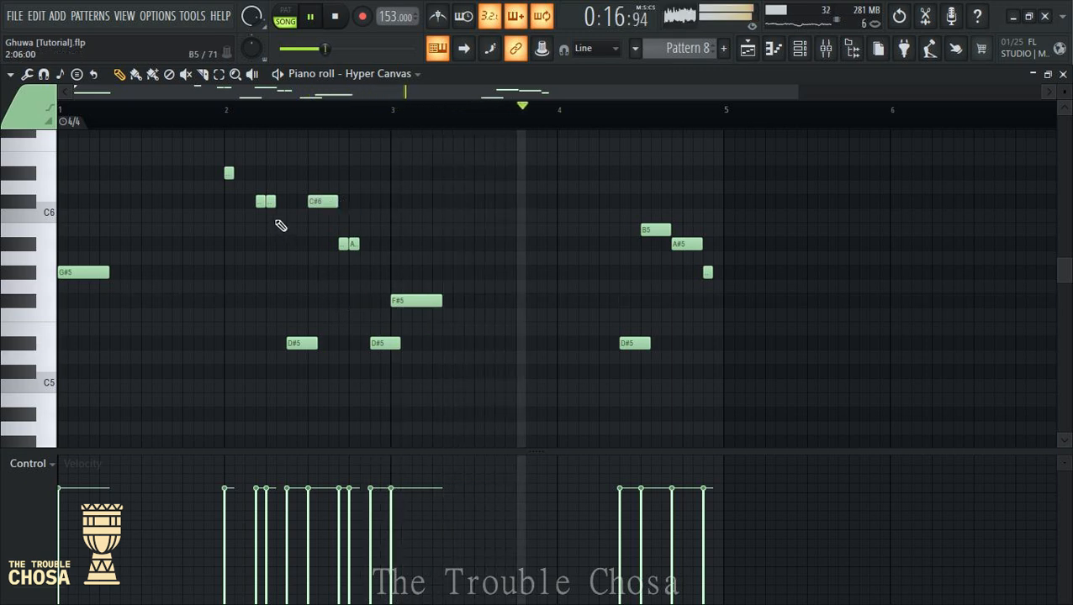
Delete the opening D#6 and the two short C#6 notes from bar 2 of the Hyper Canvas melody
{"action": "right_click", "coordinate": [270, 202]}
{"action": "right_click", "coordinate": [260, 202]}
{"action": "right_click", "coordinate": [228, 173]}
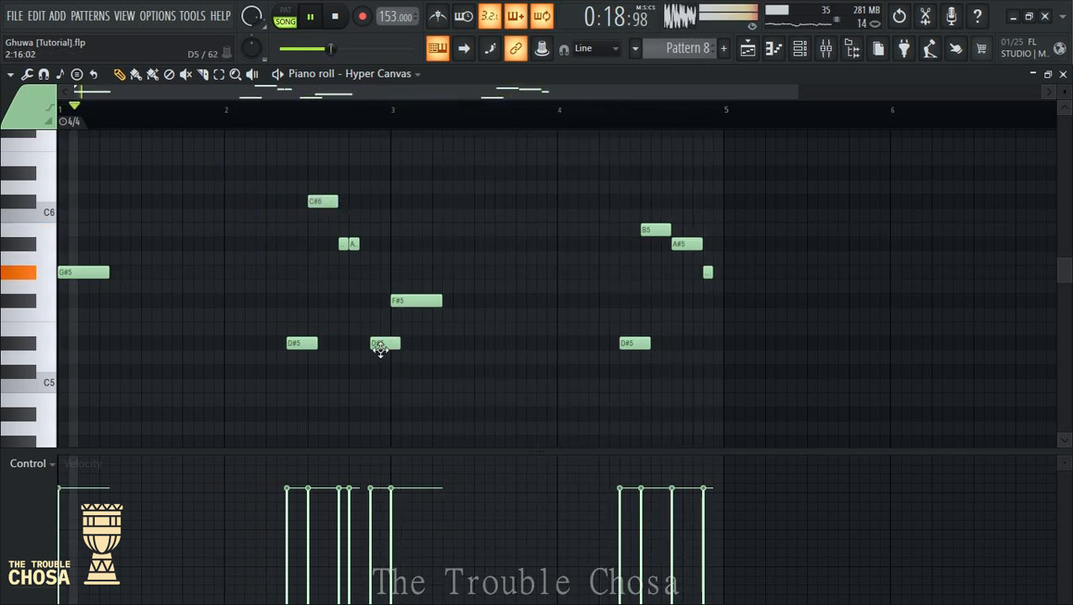
Replace the two short A#5 notes in bar 2 with one longer A#5 and make the bar's last note a short D#5
{"action": "key", "text": "space"}
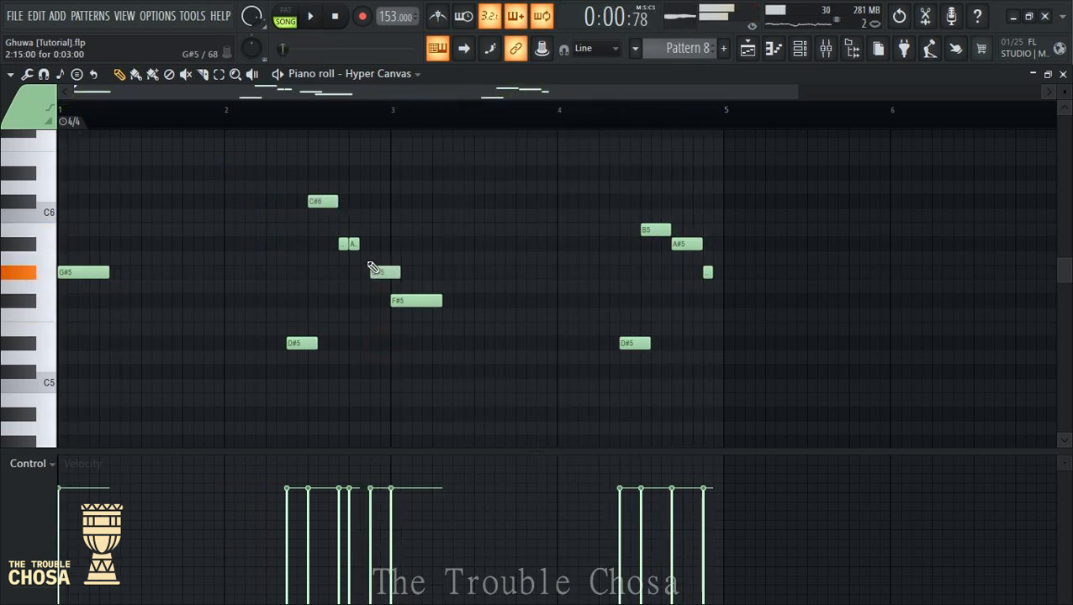
{"action": "key", "text": "space"}
{"action": "right_click", "coordinate": [353, 245]}
{"action": "right_click", "coordinate": [343, 244]}
{"action": "left_click", "coordinate": [342, 246]}
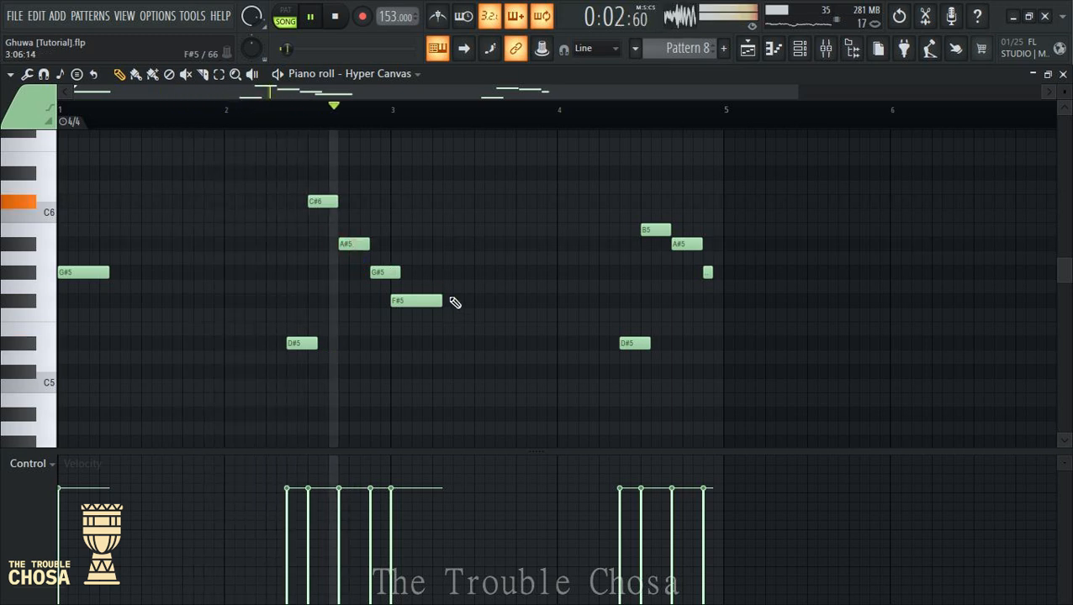
{"action": "left_click_drag", "start_coordinate": [400, 274], "coordinate": [379, 275]}
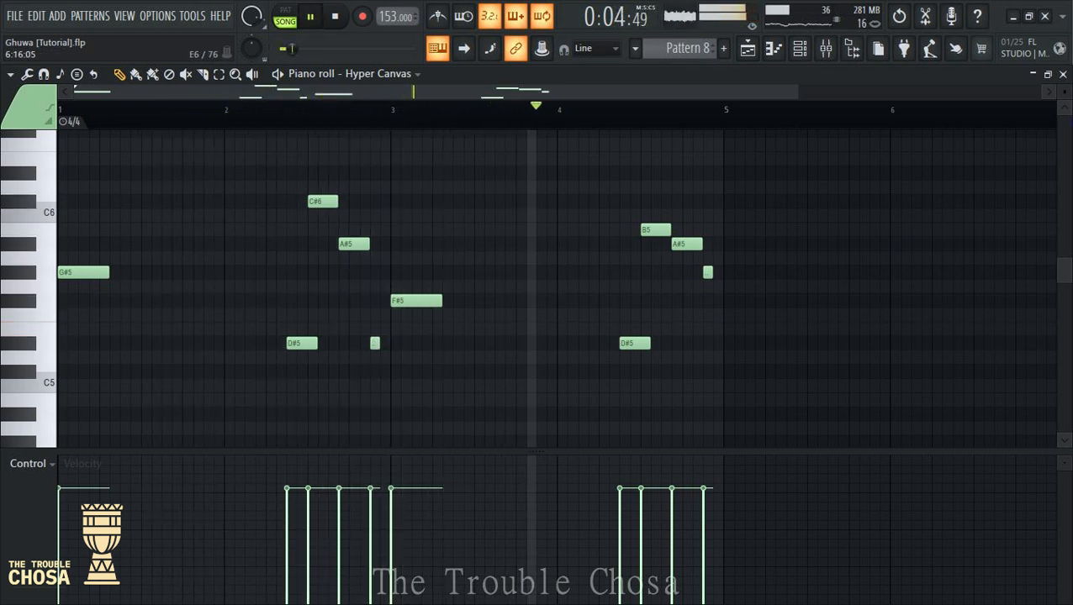
{"action": "left_click", "coordinate": [1063, 74]}
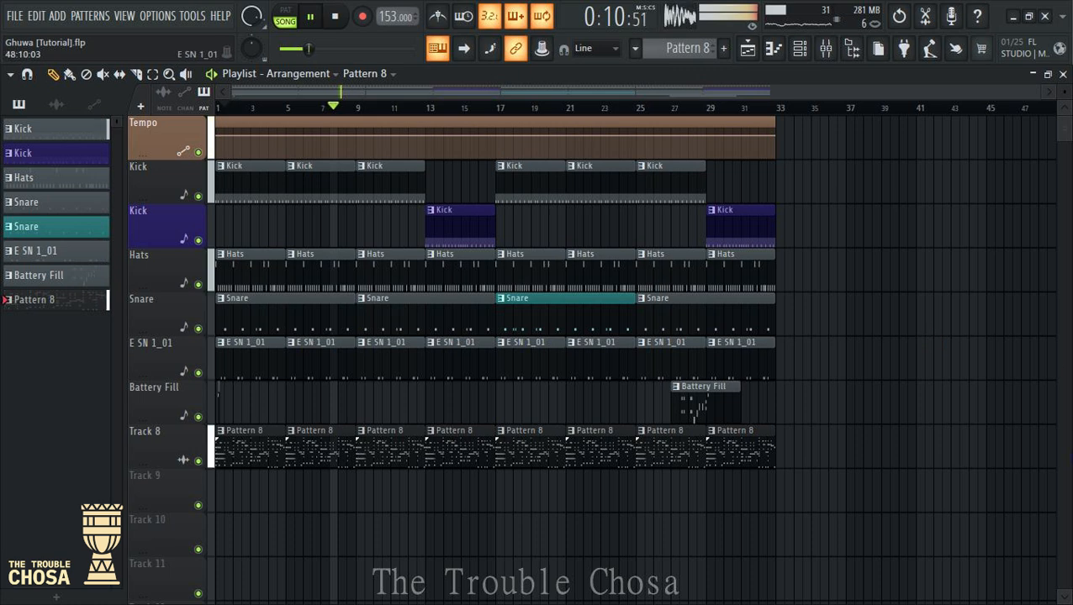
Select the time range covering bars 29 to 32 in the playlist arrangement
{"action": "scroll", "coordinate": [822, 245], "scroll_direction": "down", "scroll_amount": 2}
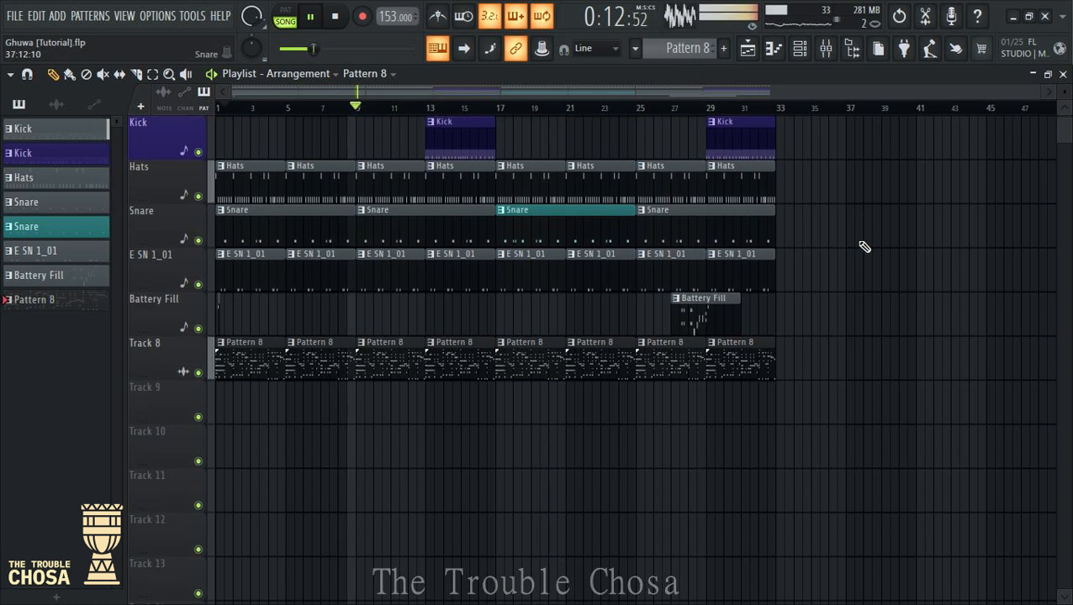
{"action": "scroll", "coordinate": [820, 250], "scroll_direction": "up", "scroll_amount": 1}
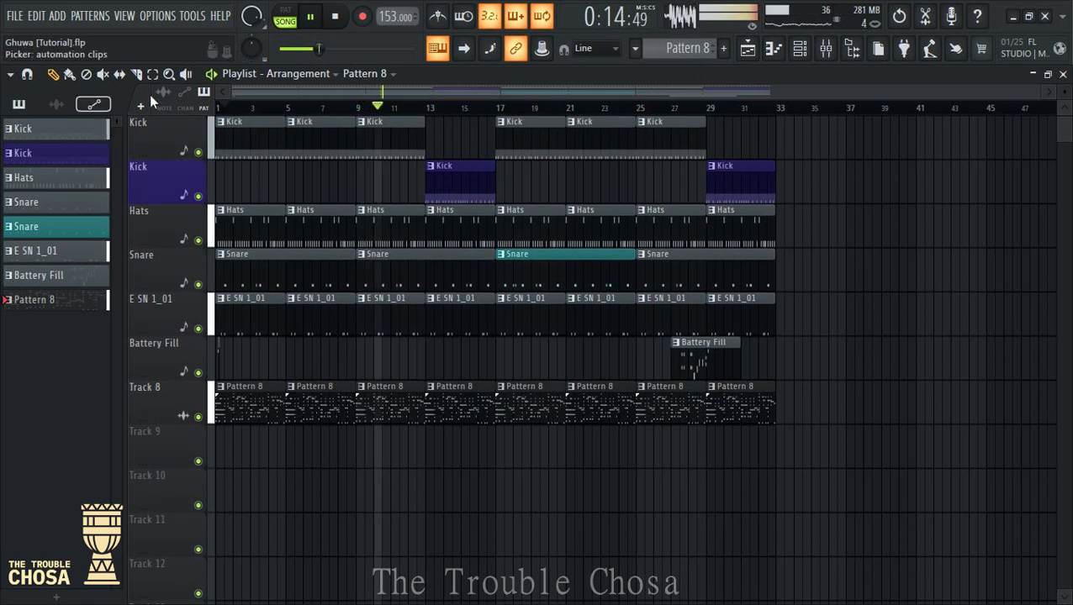
{"action": "left_click_drag", "start_coordinate": [706, 109], "coordinate": [774, 124]}
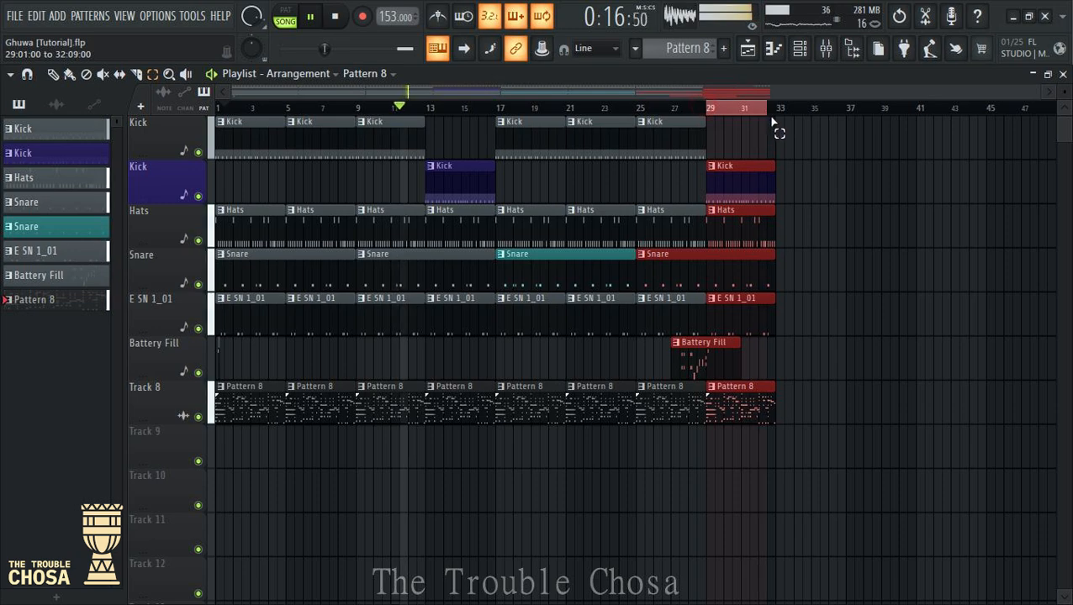
Show the Chiffer Lead settings of part 01 in Hyper Canvas and route its channel to a free mixer track
{"action": "left_click", "coordinate": [799, 50]}
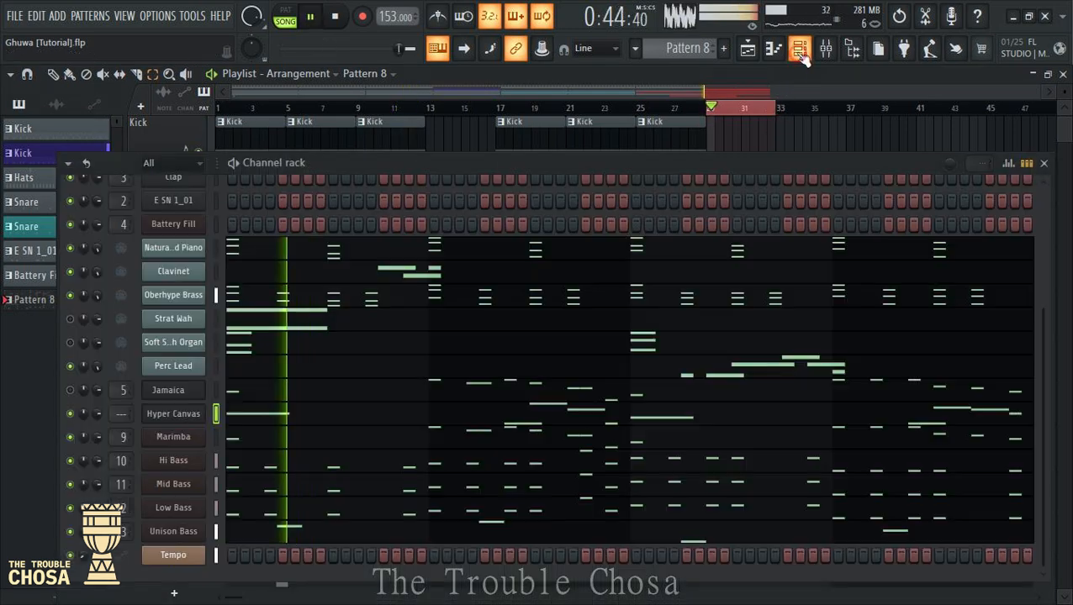
{"action": "left_click", "coordinate": [174, 413]}
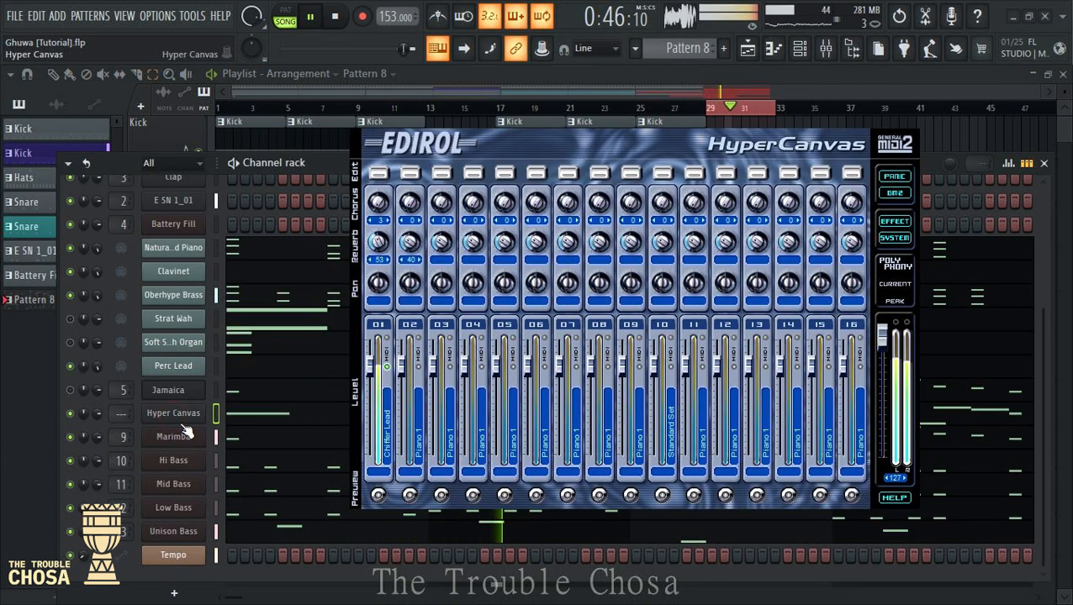
{"action": "left_click", "coordinate": [380, 174]}
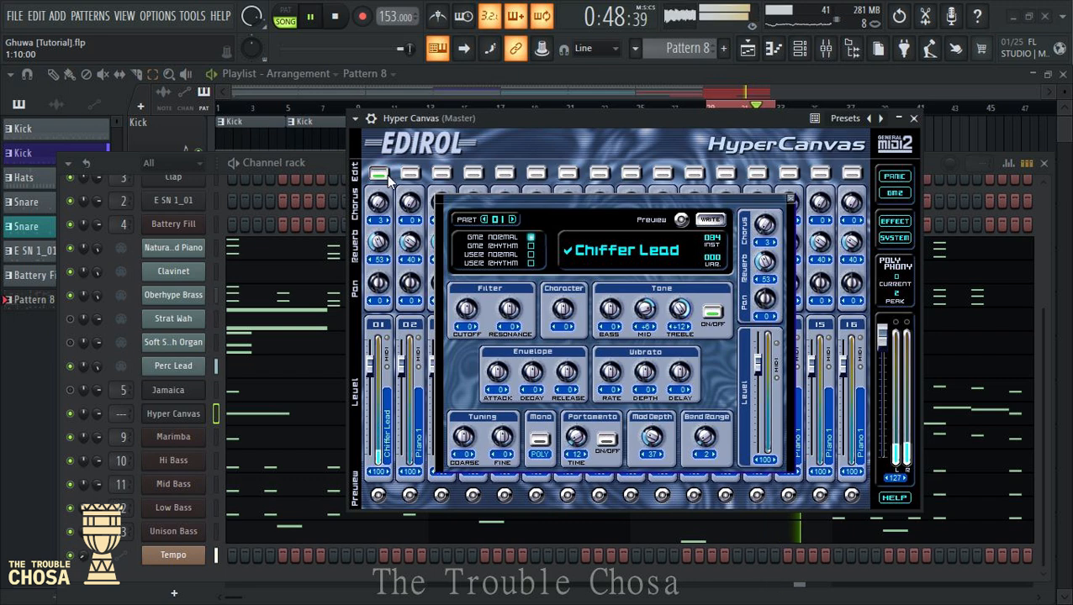
{"action": "left_click", "coordinate": [354, 122]}
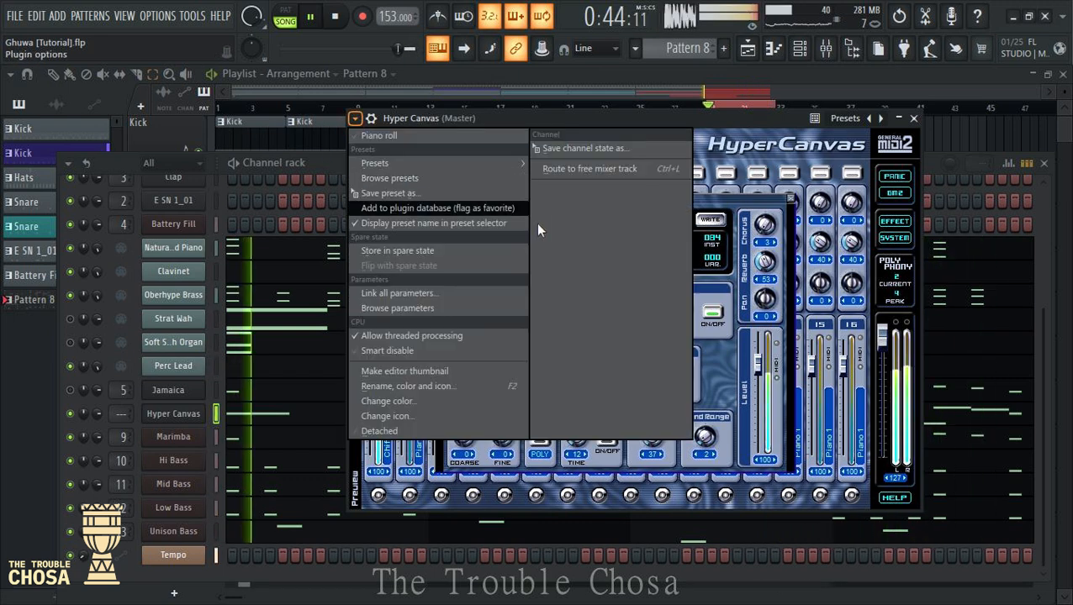
{"action": "left_click", "coordinate": [599, 171]}
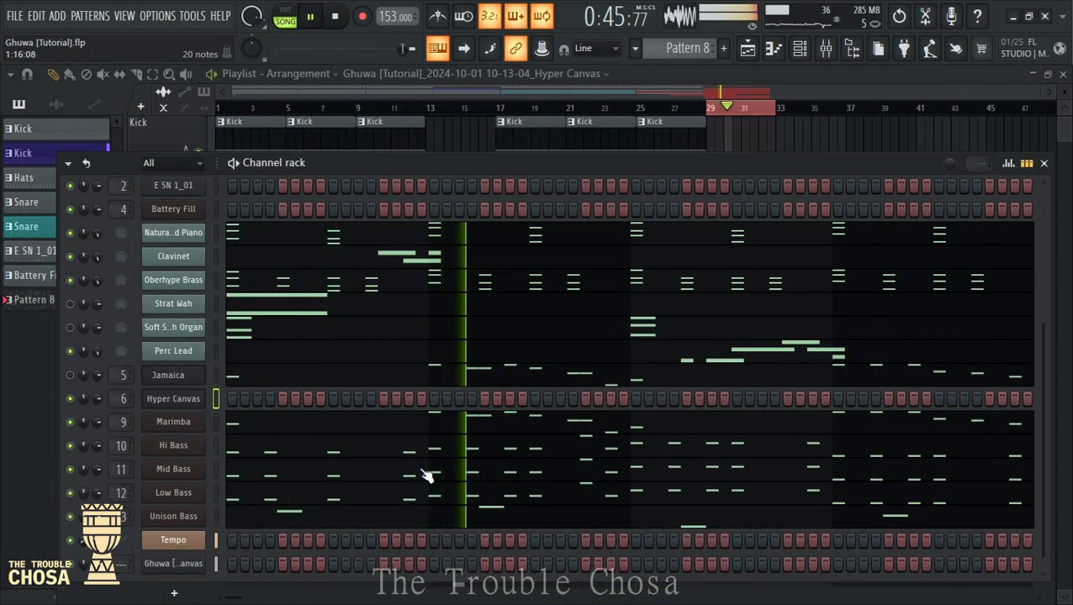
Copy the Perc Lead notes of Pattern 8 into the Hyper Canvas channel
{"action": "right_click", "coordinate": [176, 357]}
{"action": "left_click", "coordinate": [372, 366]}
{"action": "right_click", "coordinate": [191, 403]}
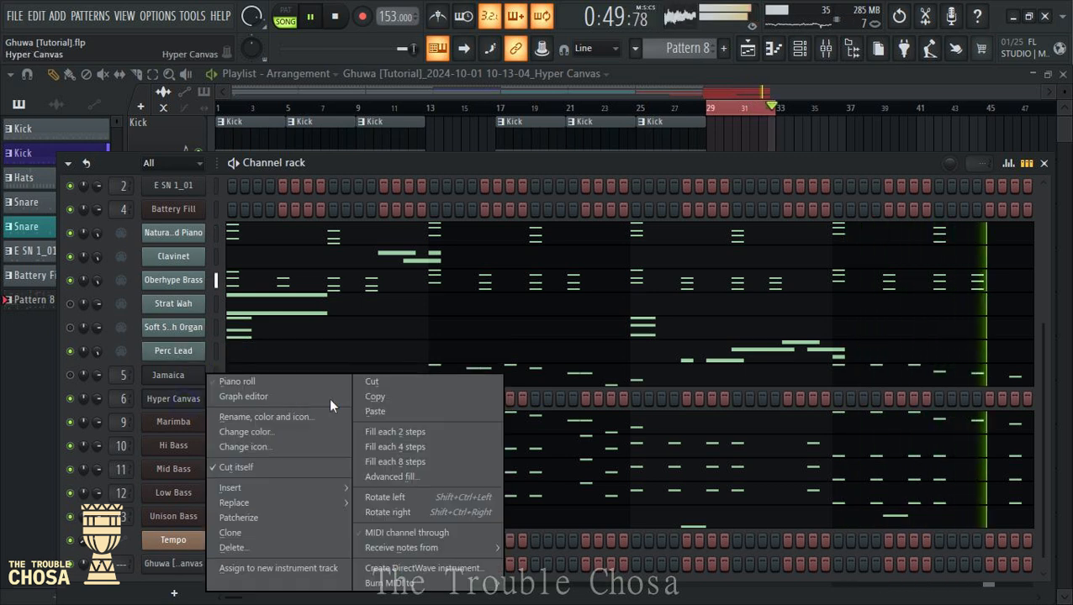
{"action": "left_click", "coordinate": [375, 411]}
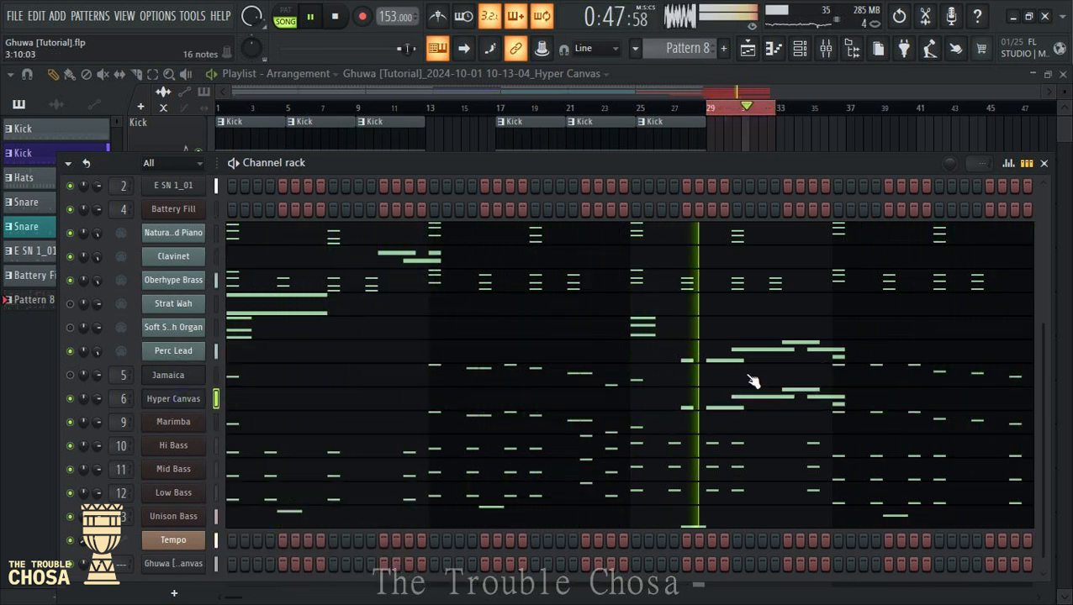
Raise the pasted Hyper Canvas notes by one octave and open the mixer
{"action": "left_click", "coordinate": [748, 406]}
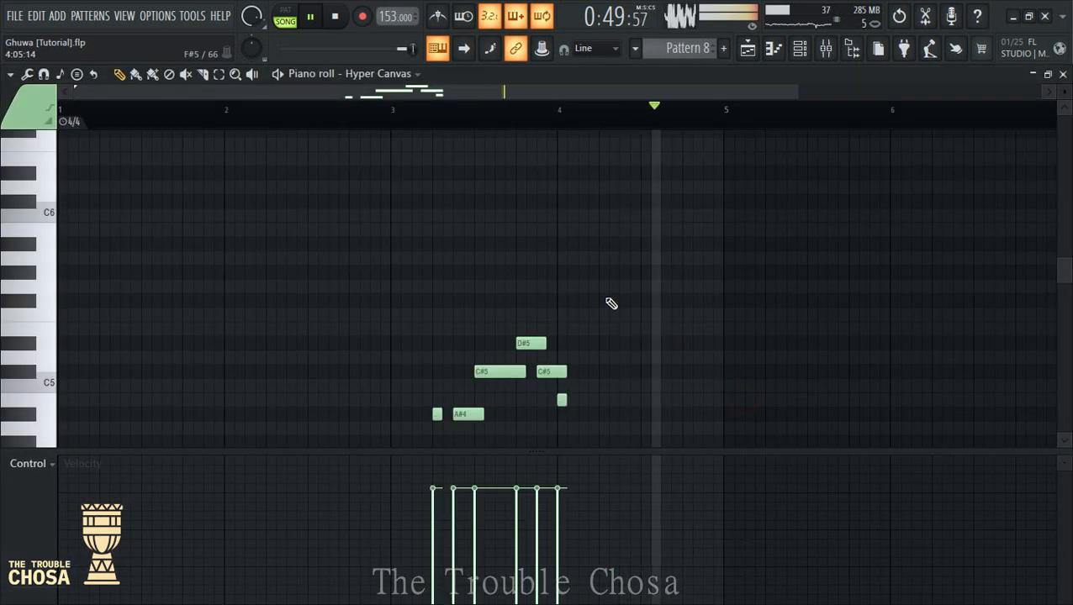
{"action": "scroll", "coordinate": [663, 253], "scroll_direction": "up", "scroll_amount": 1}
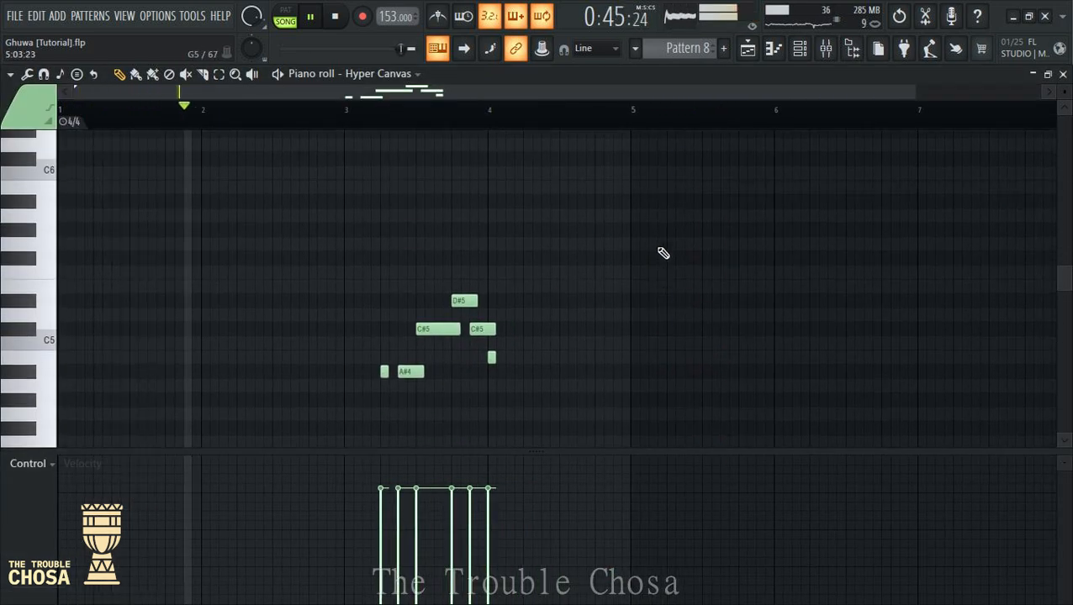
{"action": "key", "text": "ctrl+Up"}
{"action": "scroll", "coordinate": [664, 253], "scroll_direction": "up", "scroll_amount": 1}
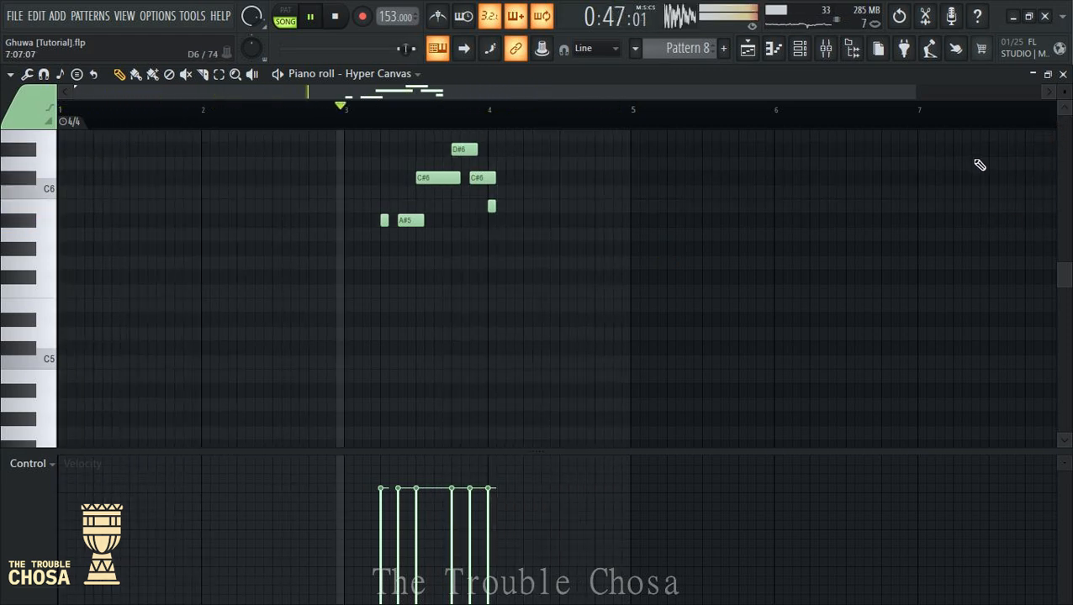
{"action": "left_click", "coordinate": [1063, 74]}
{"action": "left_click", "coordinate": [826, 48]}
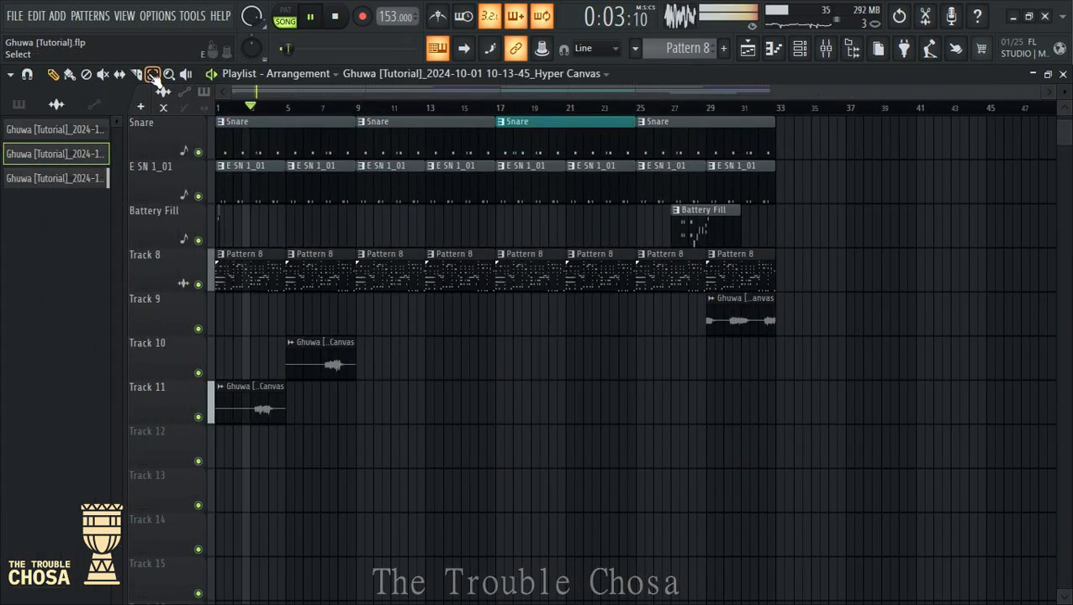
Duplicate the two Hyper Canvas audio clips on Track 10 and Track 11 three times, filling the arrangement through bar 32
{"action": "left_click_drag", "start_coordinate": [361, 343], "coordinate": [245, 425]}
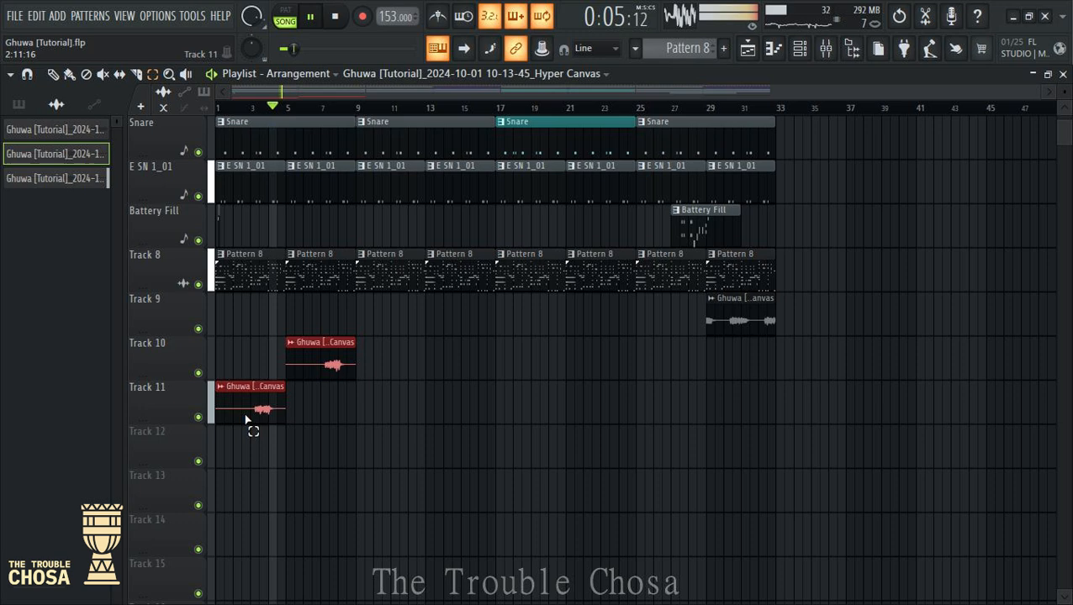
{"action": "key", "text": "ctrl+b"}
{"action": "key", "text": "ctrl+b"}
{"action": "key", "text": "ctrl+b"}
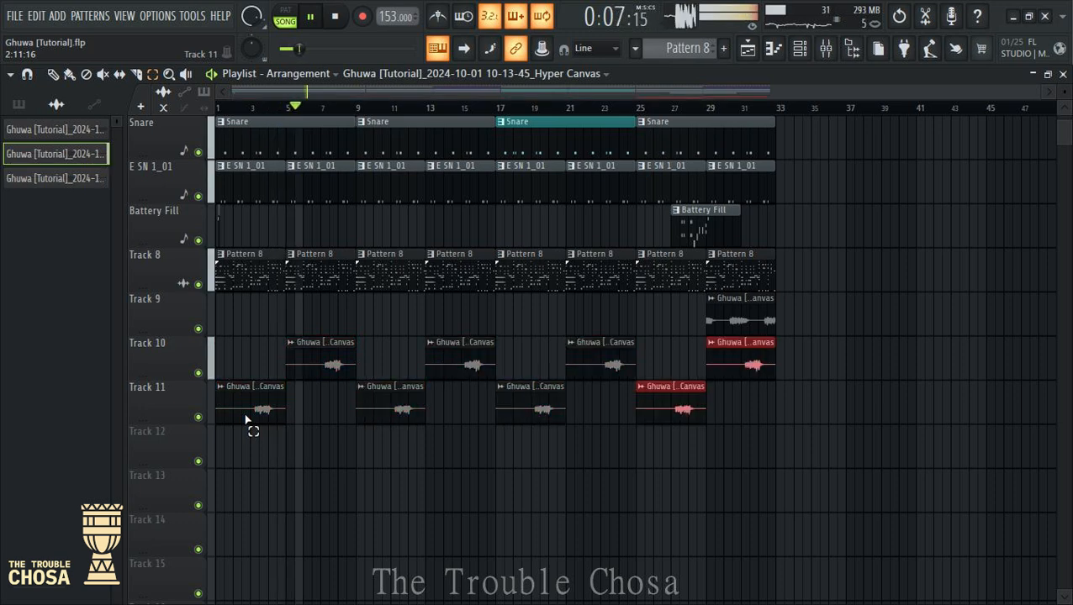
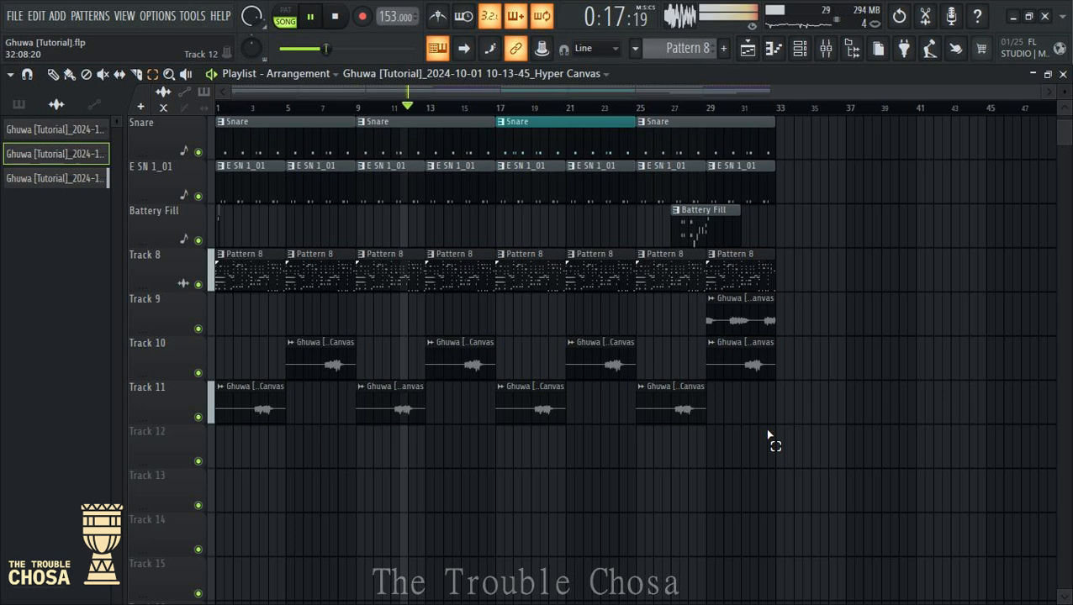
{"action": "scroll", "coordinate": [1030, 359], "scroll_direction": "up", "scroll_amount": 2}
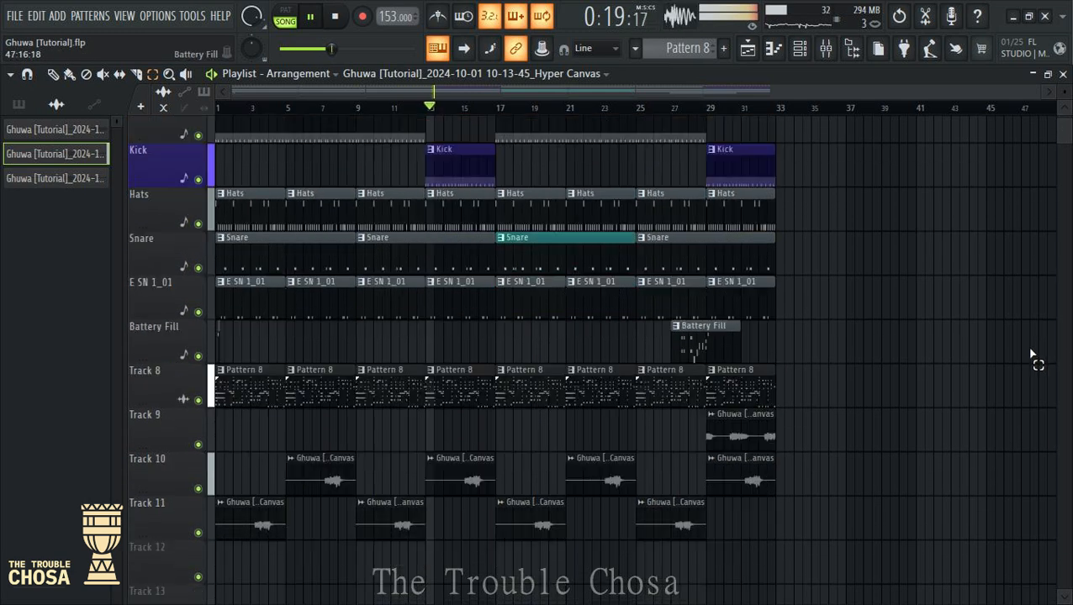
{"action": "scroll", "coordinate": [900, 341], "scroll_direction": "down", "scroll_amount": 1}
{"action": "scroll", "coordinate": [874, 328], "scroll_direction": "down", "scroll_amount": 1}
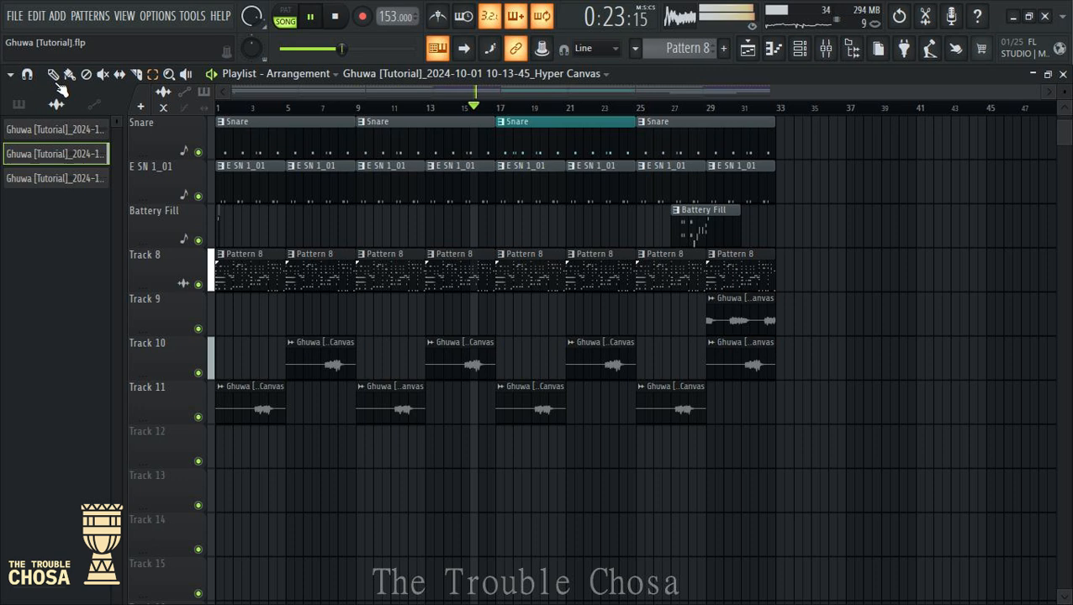
{"action": "scroll", "coordinate": [886, 267], "scroll_direction": "up", "scroll_amount": 1}
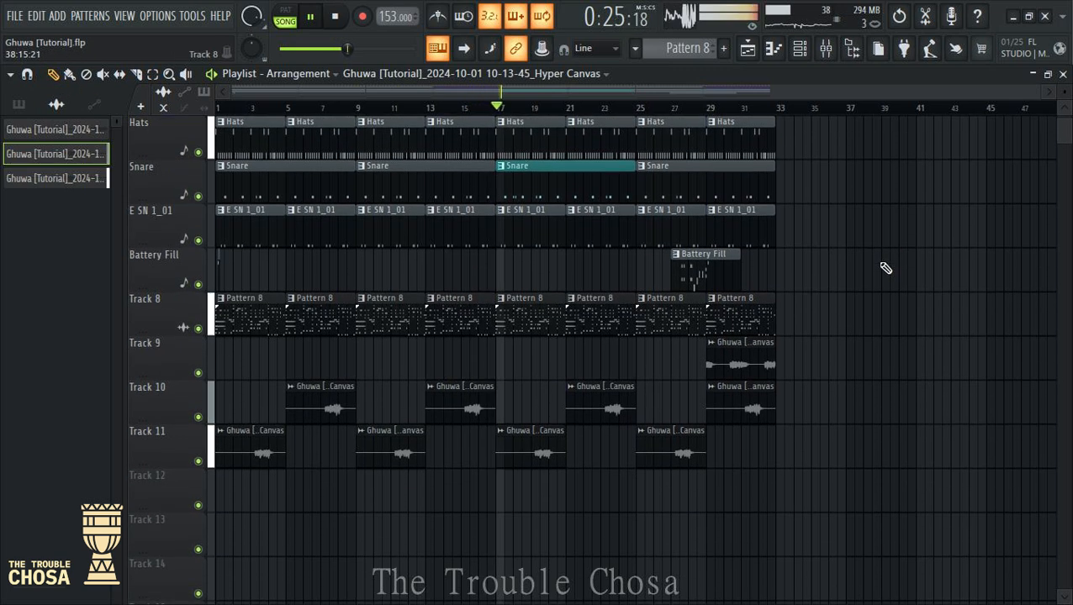
{"action": "scroll", "coordinate": [886, 260], "scroll_direction": "up", "scroll_amount": 3}
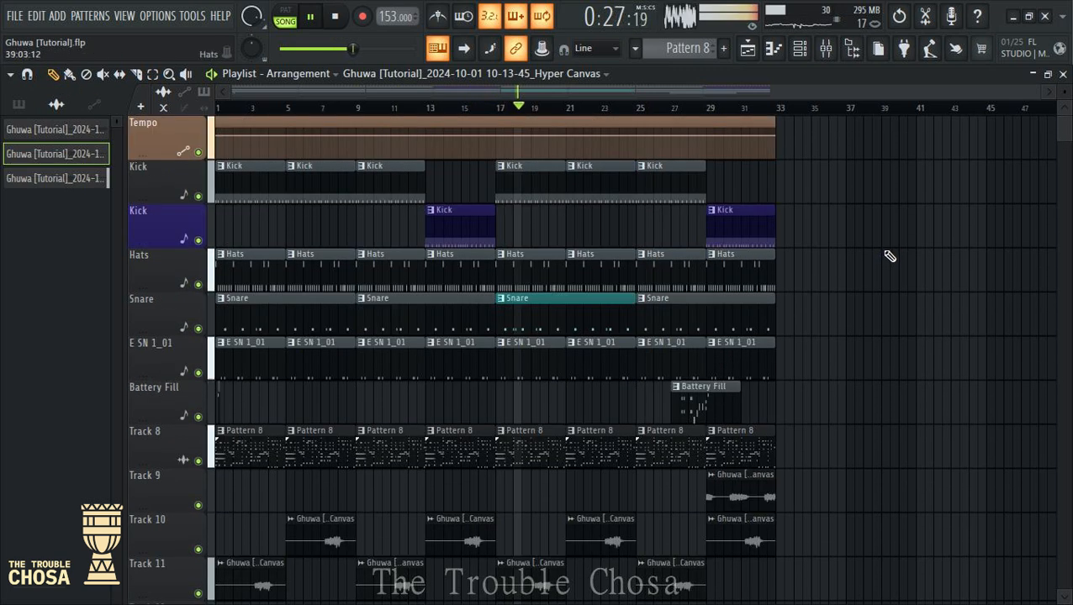
{"action": "scroll", "coordinate": [887, 255], "scroll_direction": "down", "scroll_amount": 5}
{"action": "scroll", "coordinate": [889, 256], "scroll_direction": "up", "scroll_amount": 4}
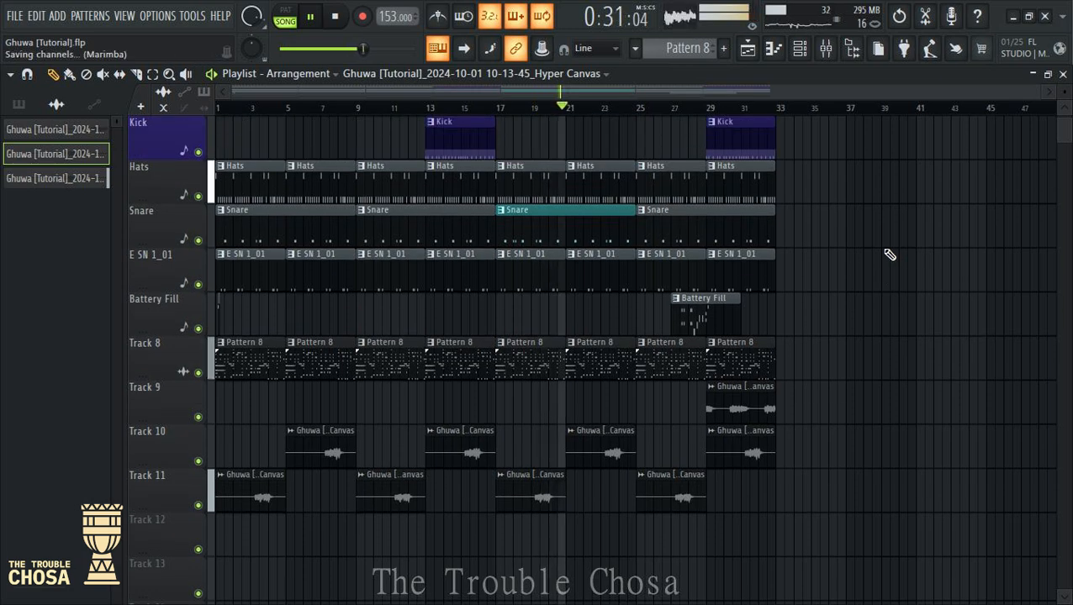
{"action": "scroll", "coordinate": [883, 215], "scroll_direction": "down", "scroll_amount": 2}
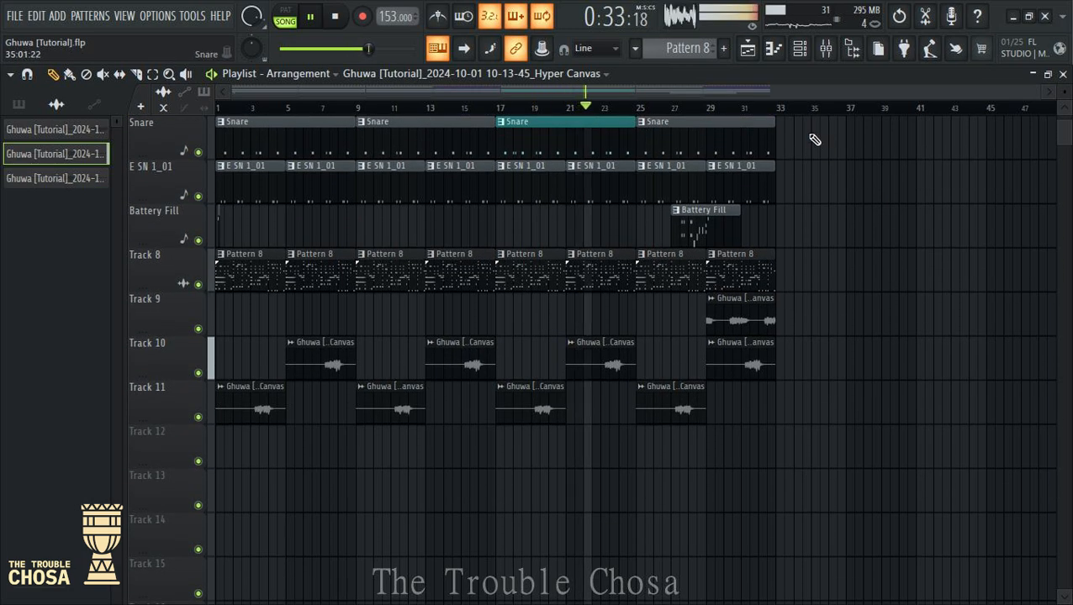
{"action": "scroll", "coordinate": [881, 251], "scroll_direction": "up", "scroll_amount": 3}
{"action": "scroll", "coordinate": [891, 271], "scroll_direction": "up", "scroll_amount": 2}
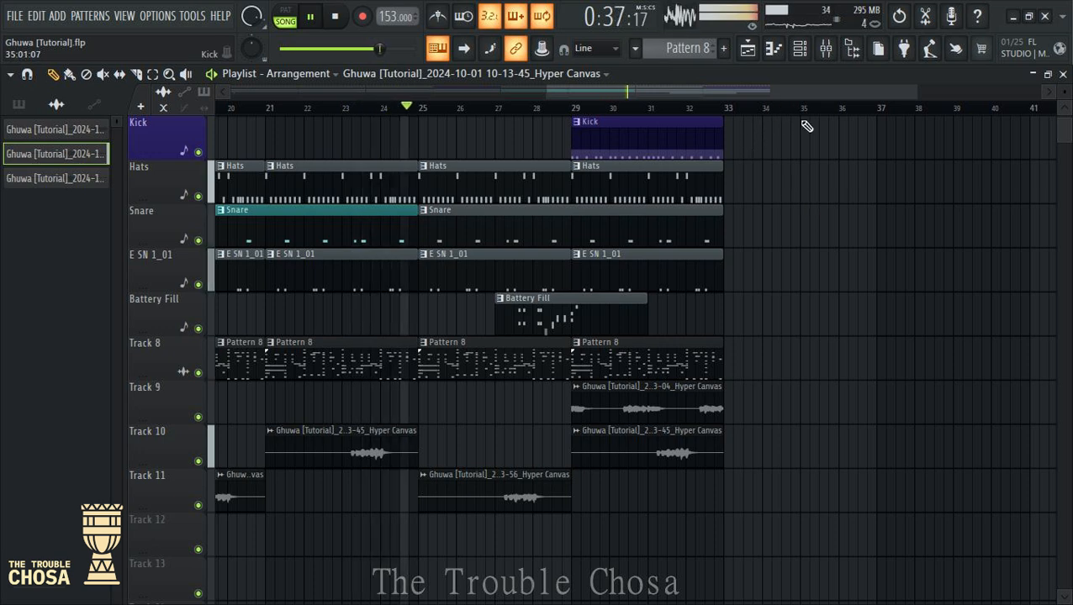
Change part 01 of the Hyper Canvas channel to the Brass 1 preset
{"action": "left_click", "coordinate": [801, 52]}
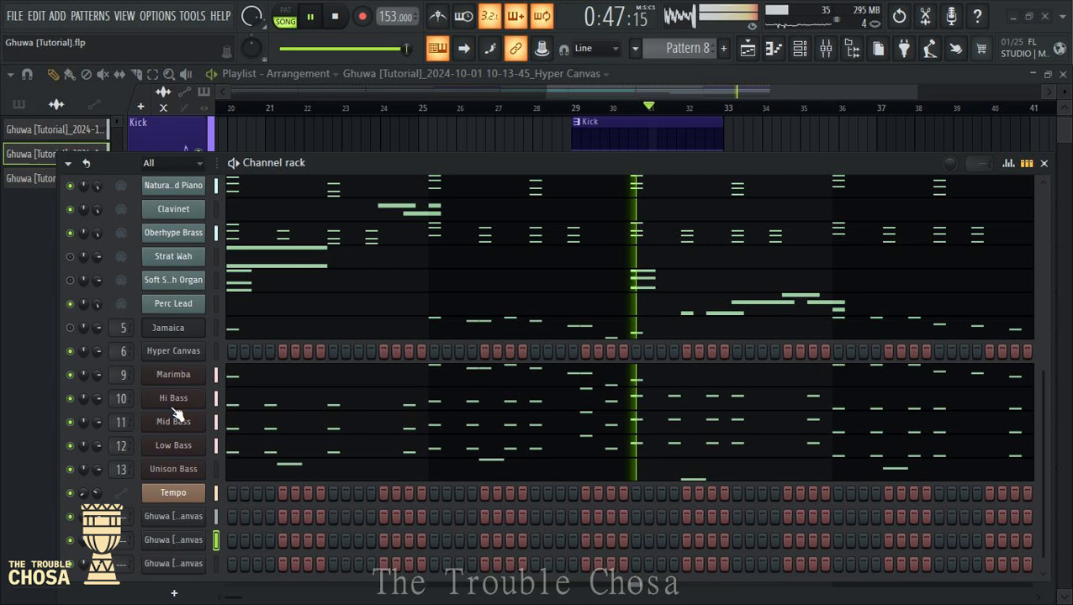
{"action": "left_click", "coordinate": [173, 351]}
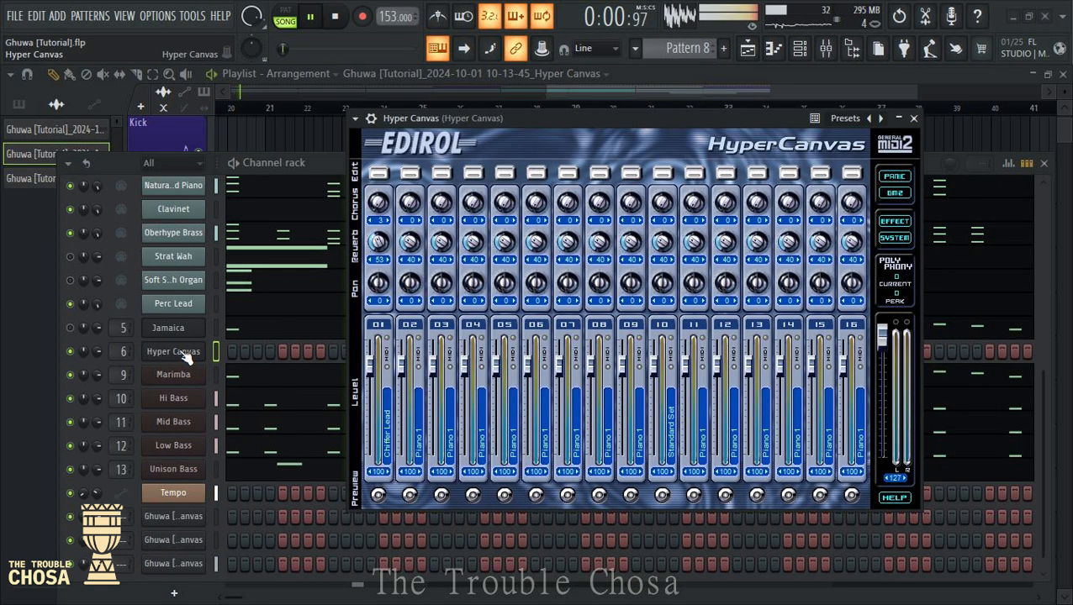
{"action": "left_click", "coordinate": [300, 163]}
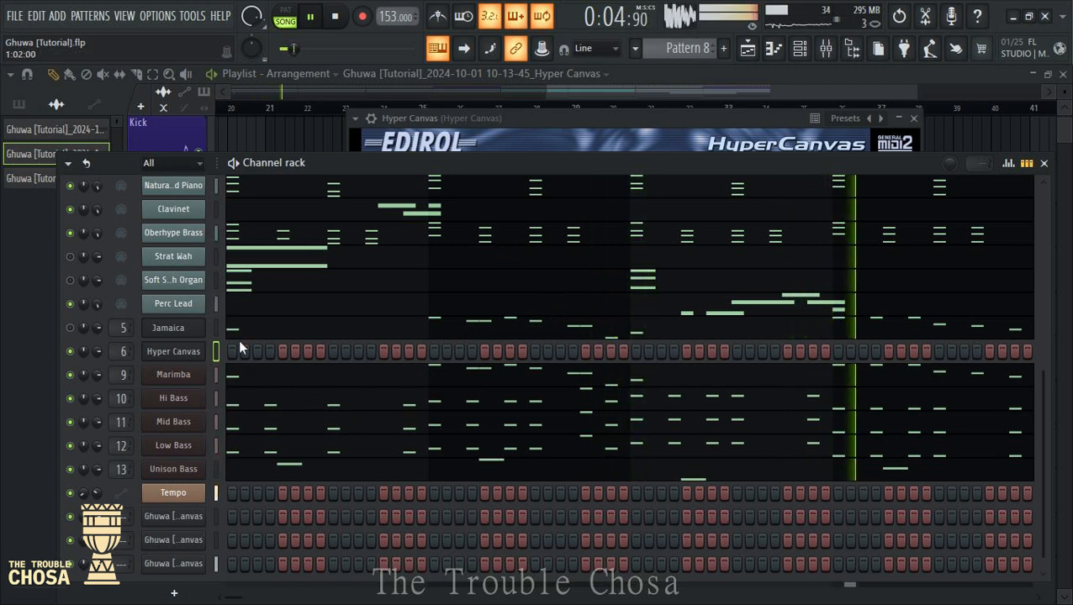
{"action": "left_click", "coordinate": [174, 352]}
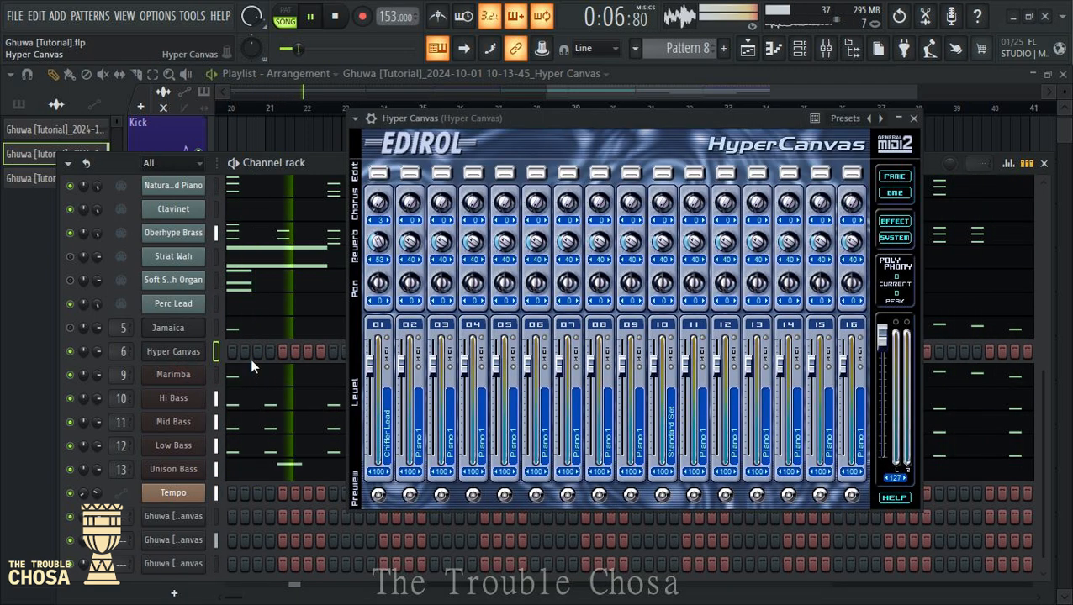
{"action": "left_click", "coordinate": [386, 174]}
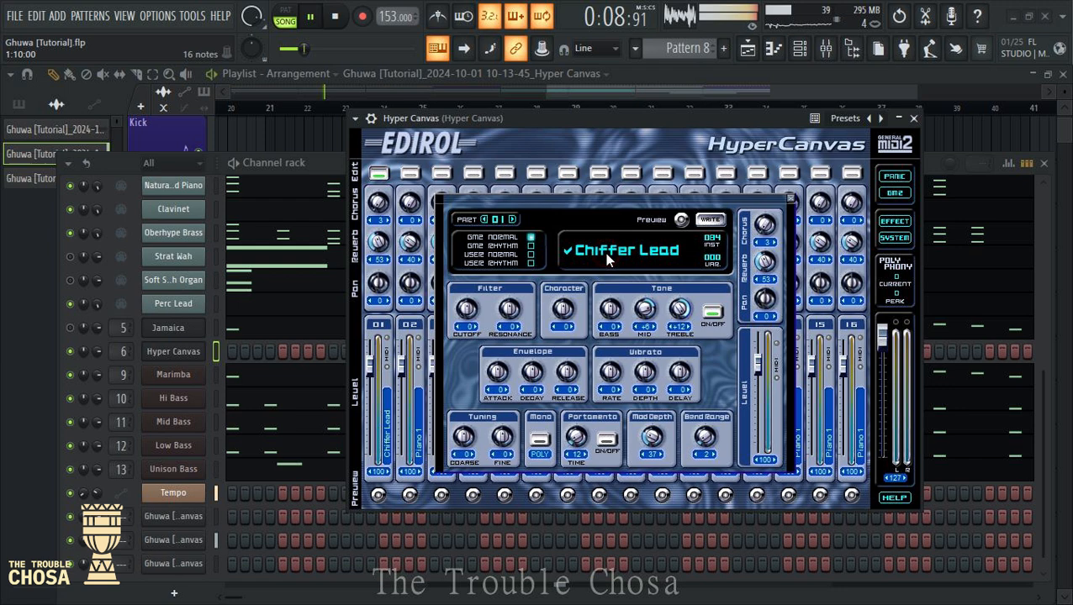
{"action": "left_click", "coordinate": [605, 252]}
{"action": "mouse_move", "coordinate": [713, 262]}
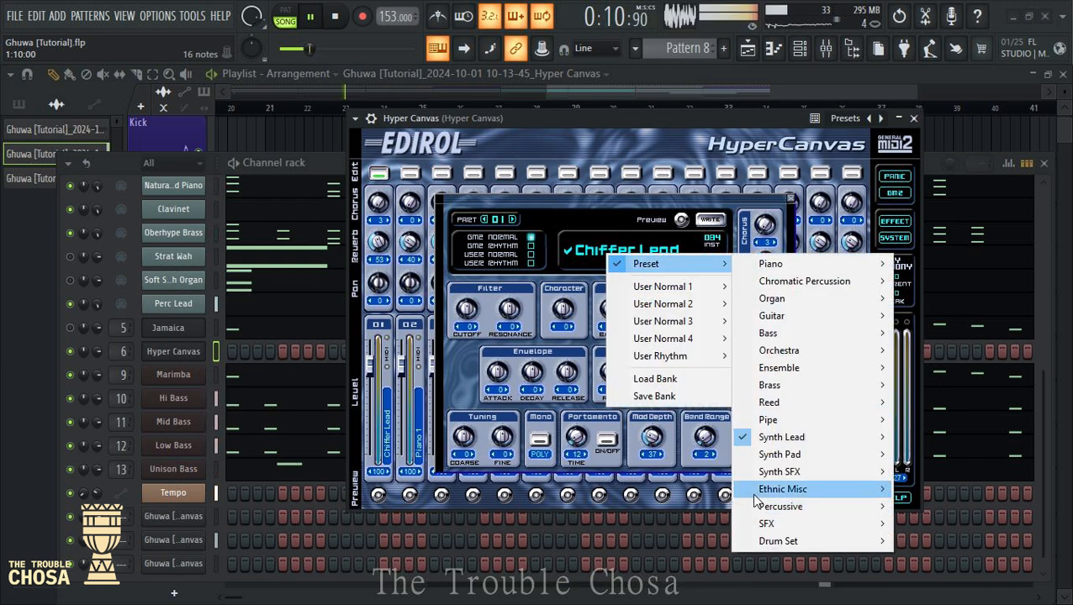
{"action": "mouse_move", "coordinate": [775, 397]}
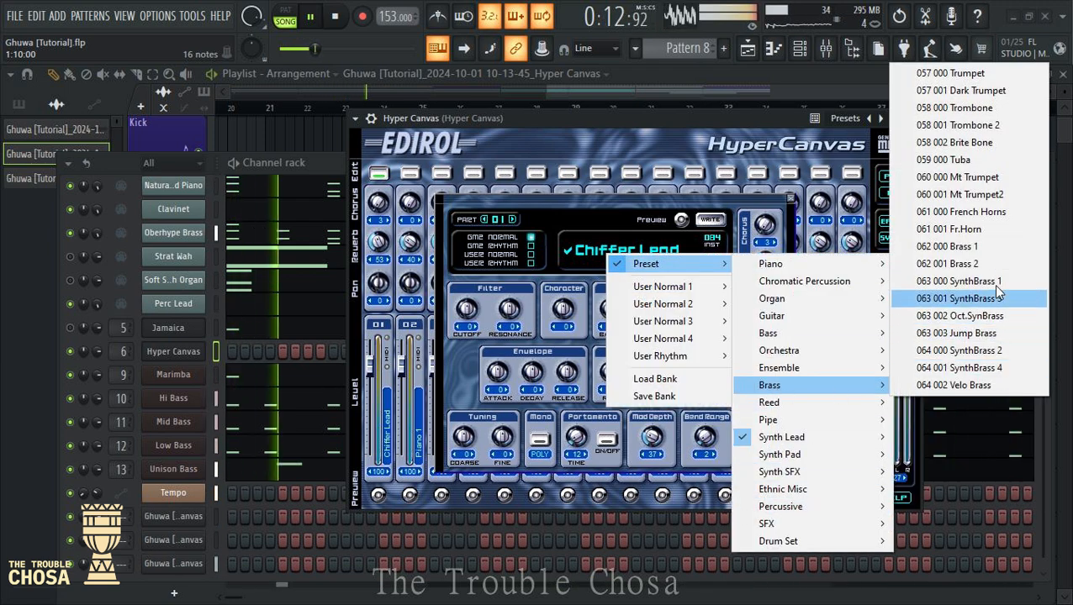
{"action": "left_click", "coordinate": [950, 243]}
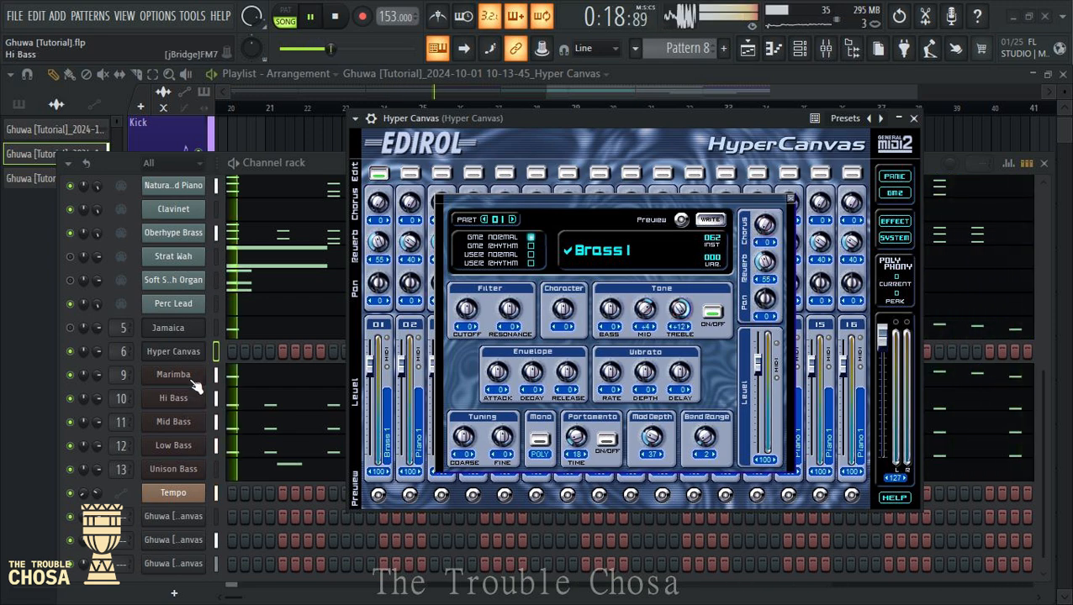
{"action": "right_click", "coordinate": [225, 348]}
{"action": "left_click", "coordinate": [230, 349]}
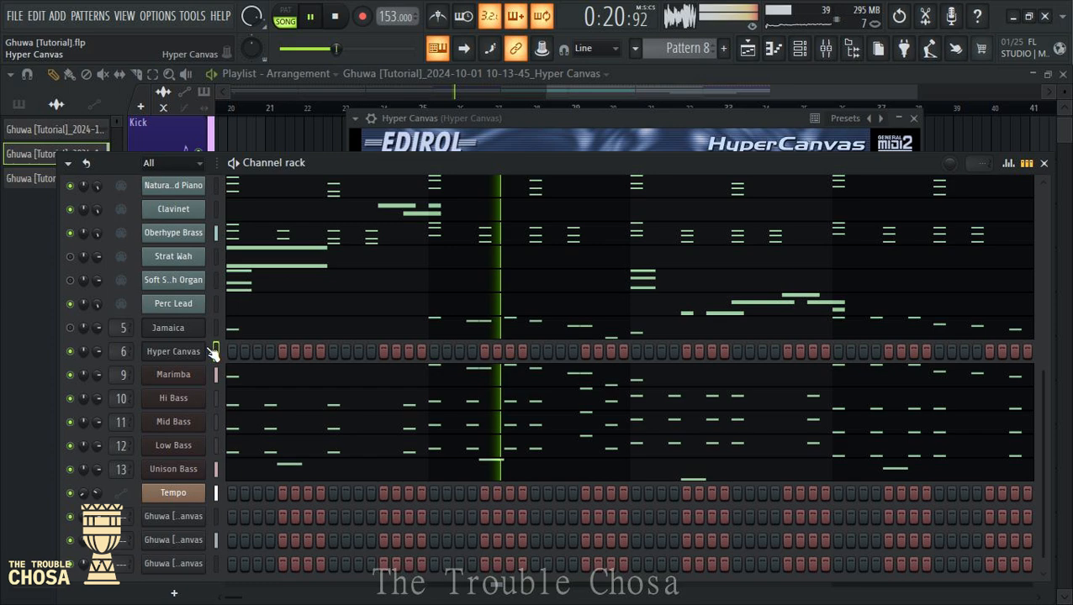
{"action": "right_click", "coordinate": [215, 346]}
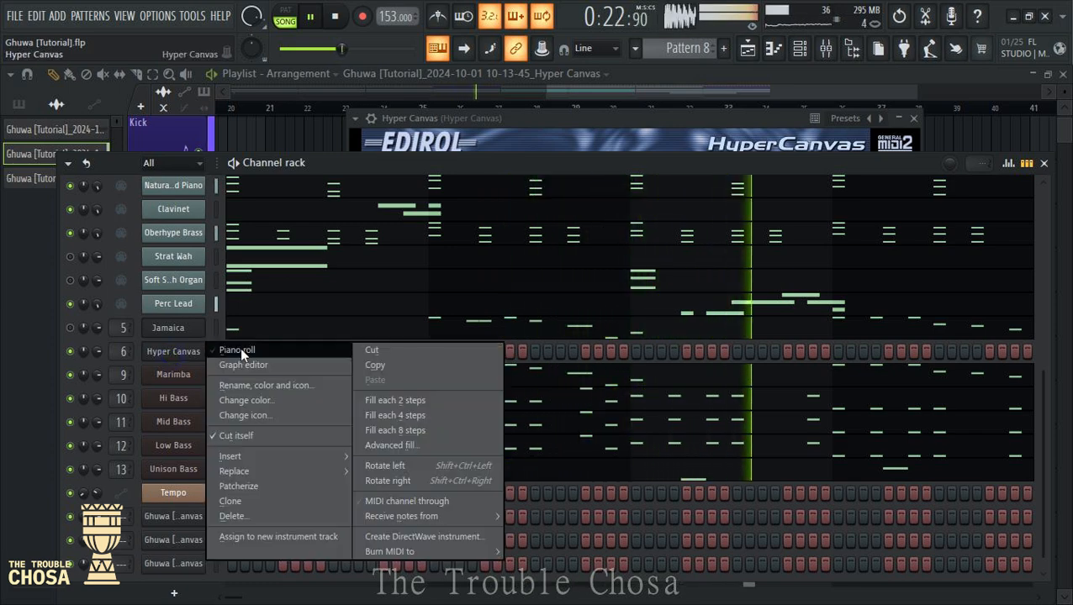
{"action": "left_click", "coordinate": [240, 349]}
{"action": "scroll", "coordinate": [263, 346], "scroll_direction": "up", "scroll_amount": 5}
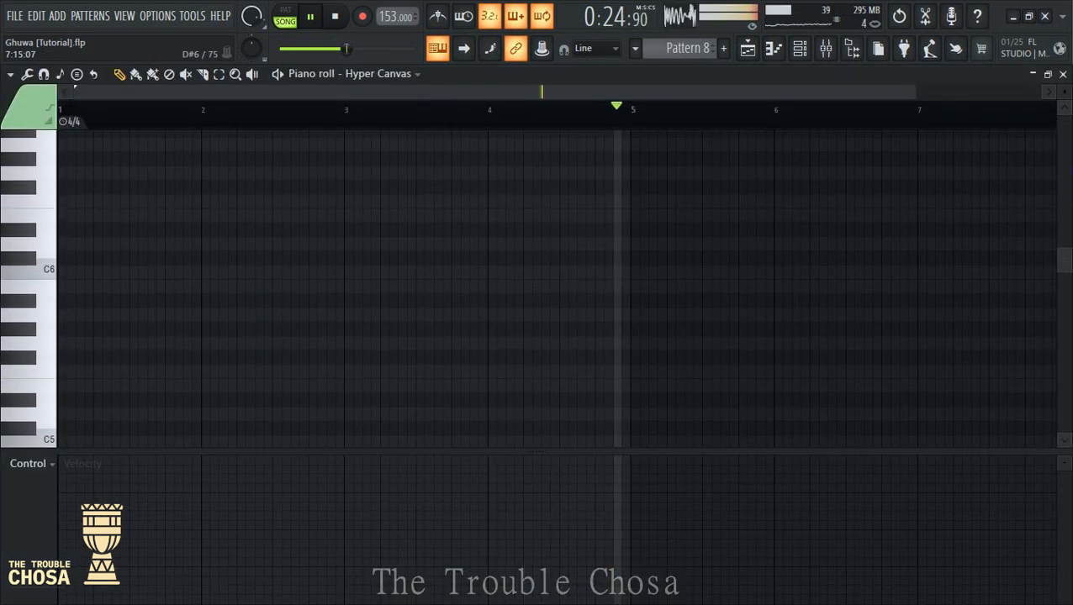
{"action": "left_click", "coordinate": [1063, 75]}
Copy the Oberhype Brass notes of Pattern 8 into the Hyper Canvas channel
{"action": "right_click", "coordinate": [173, 234]}
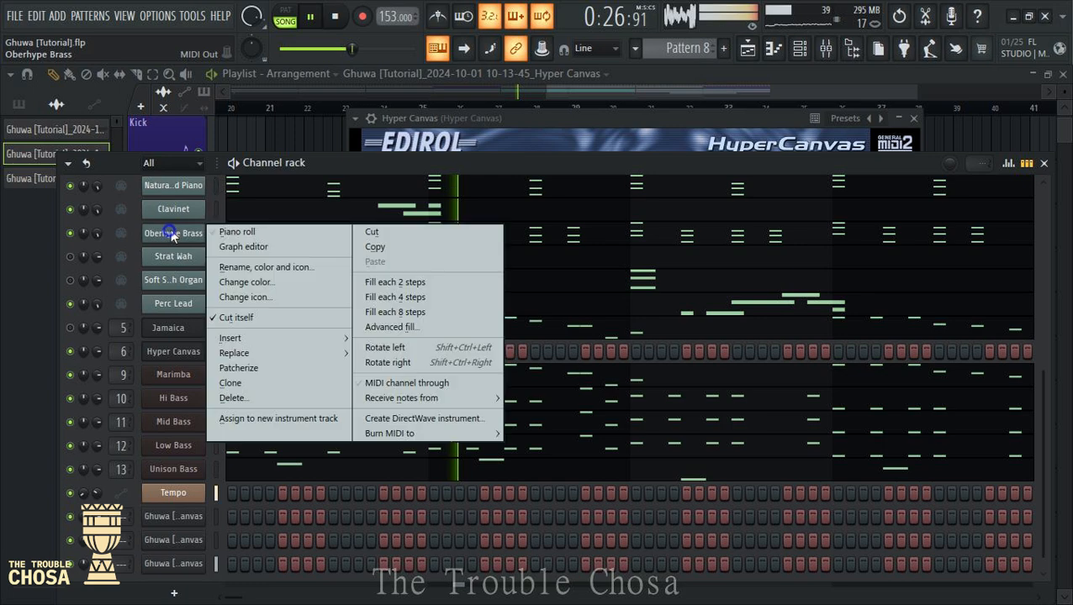
{"action": "left_click", "coordinate": [375, 247]}
{"action": "right_click", "coordinate": [178, 353]}
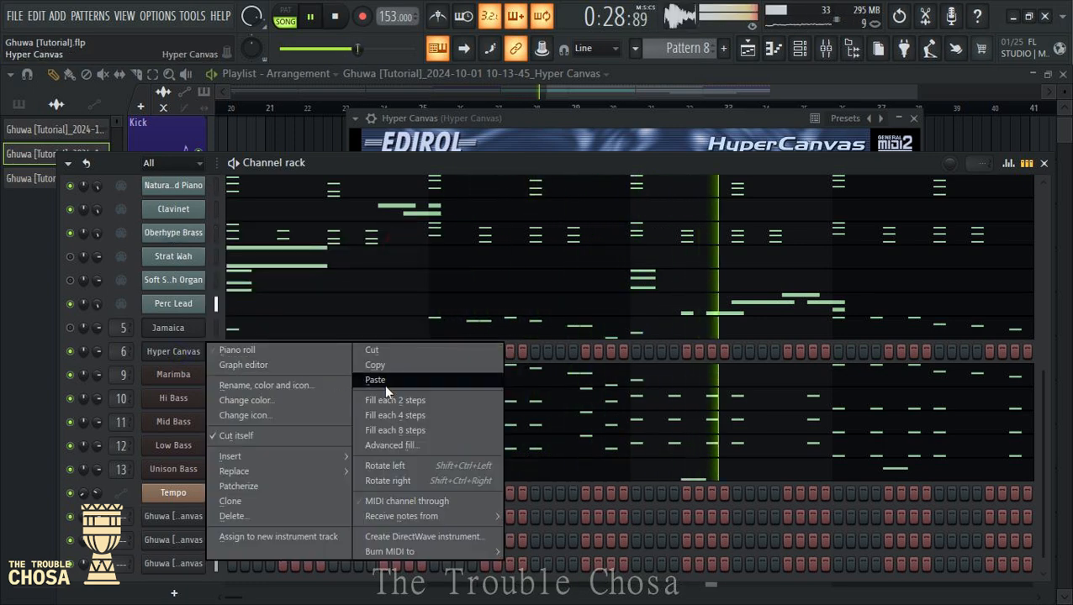
{"action": "left_click", "coordinate": [380, 378]}
Extend the last Hyper Canvas chords in bars 2 and 3 to their bar ends and delete all chords before the bar 2 one
{"action": "left_click", "coordinate": [400, 359]}
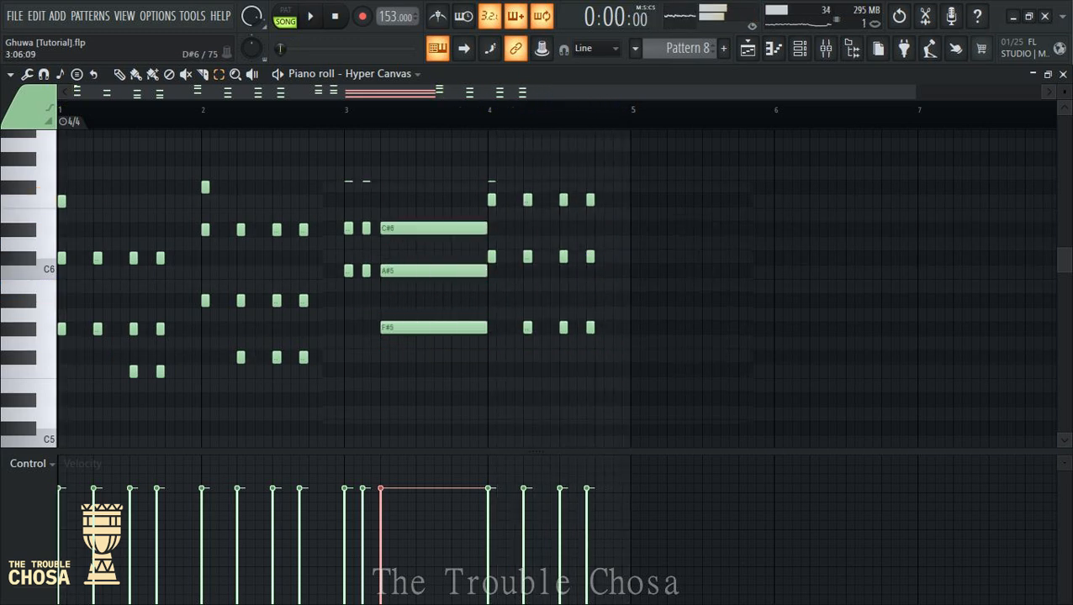
{"action": "key", "text": "space"}
{"action": "scroll", "coordinate": [711, 328], "scroll_direction": "up", "scroll_amount": 4}
{"action": "scroll", "coordinate": [717, 332], "scroll_direction": "down", "scroll_amount": 2}
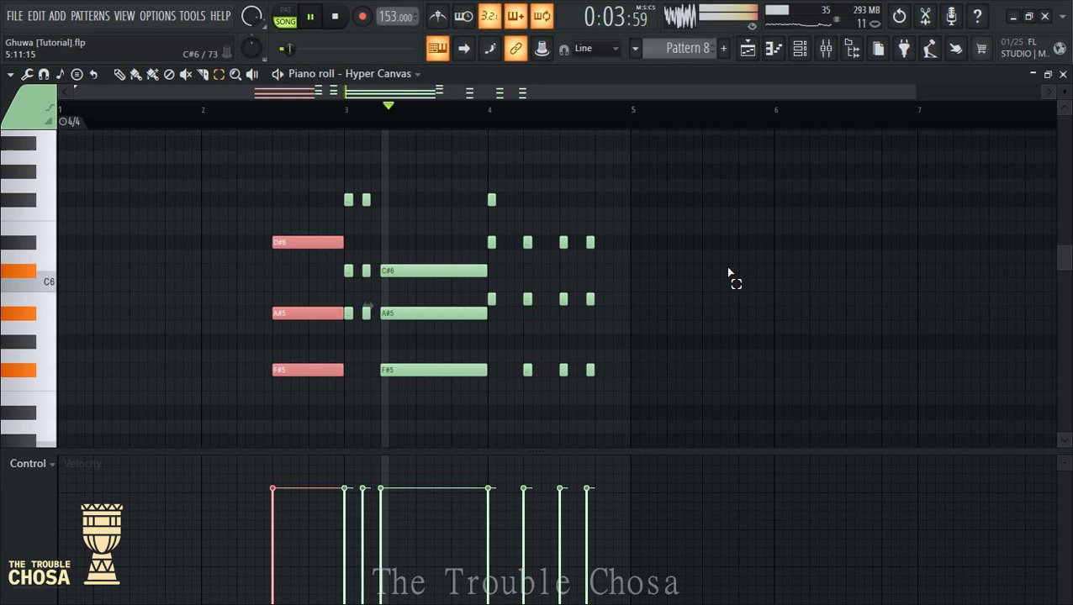
{"action": "left_click", "coordinate": [1062, 75]}
Set the playlist time selection from bar 29 to bar 33 and open the mixer
{"action": "left_click", "coordinate": [933, 88]}
{"action": "scroll", "coordinate": [847, 240], "scroll_direction": "down", "scroll_amount": 3}
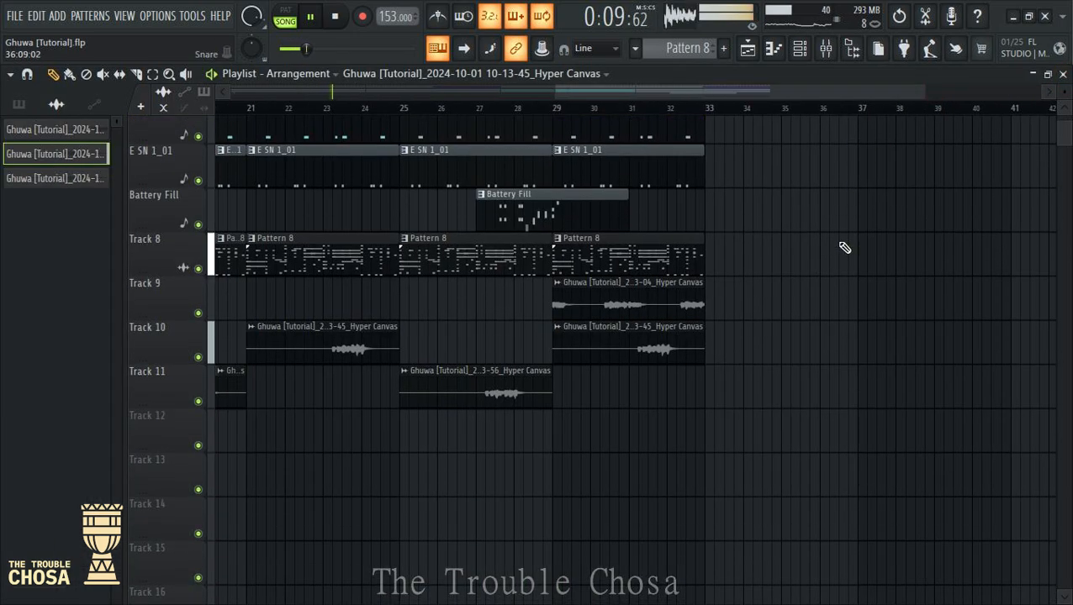
{"action": "scroll", "coordinate": [804, 214], "scroll_direction": "up", "scroll_amount": 3}
{"action": "scroll", "coordinate": [744, 194], "scroll_direction": "down", "scroll_amount": 2}
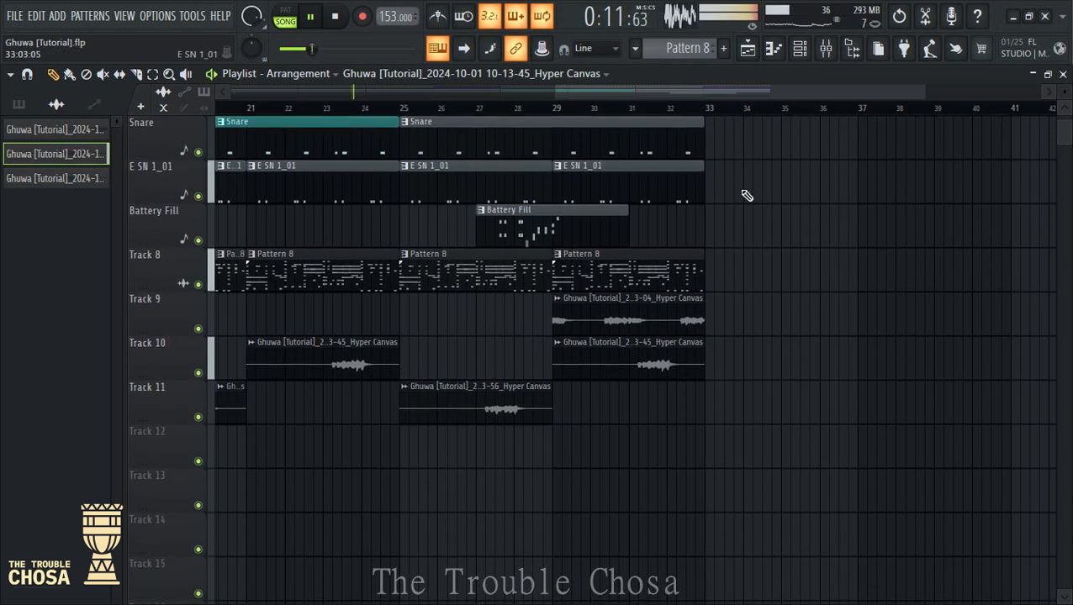
{"action": "scroll", "coordinate": [790, 218], "scroll_direction": "down", "scroll_amount": 2}
{"action": "scroll", "coordinate": [731, 230], "scroll_direction": "up", "scroll_amount": 2}
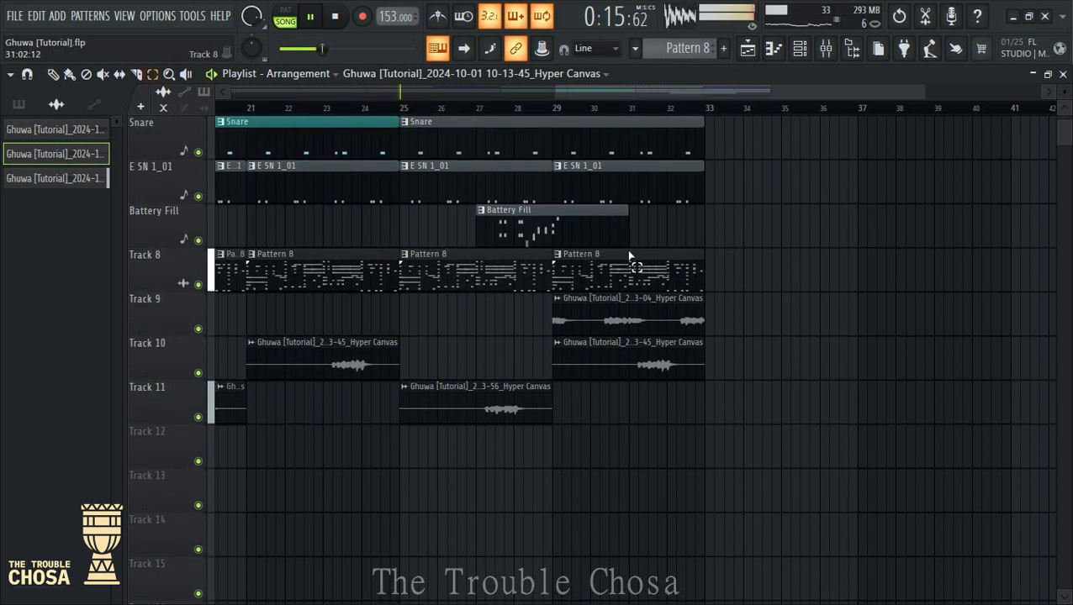
{"action": "left_click_drag", "start_coordinate": [560, 109], "coordinate": [706, 125]}
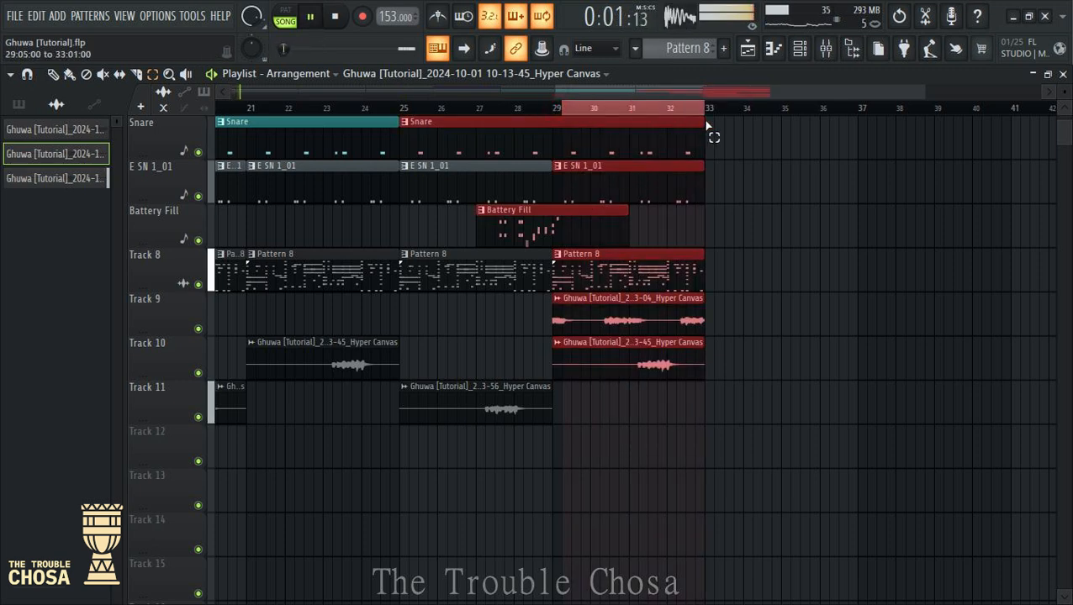
{"action": "key", "text": "space"}
{"action": "left_click_drag", "start_coordinate": [554, 110], "coordinate": [698, 127]}
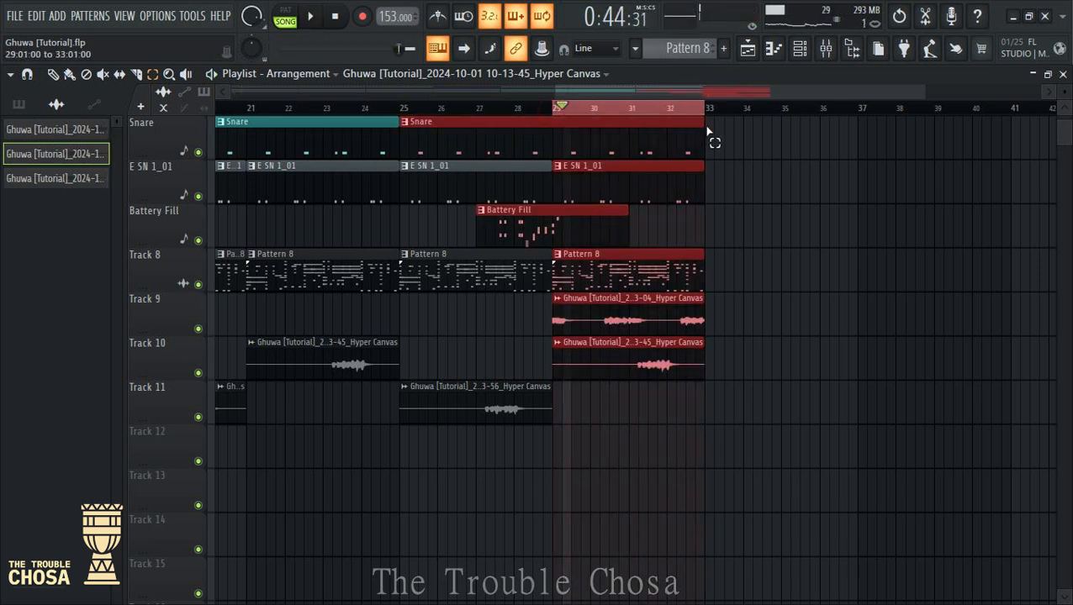
{"action": "left_click", "coordinate": [825, 48]}
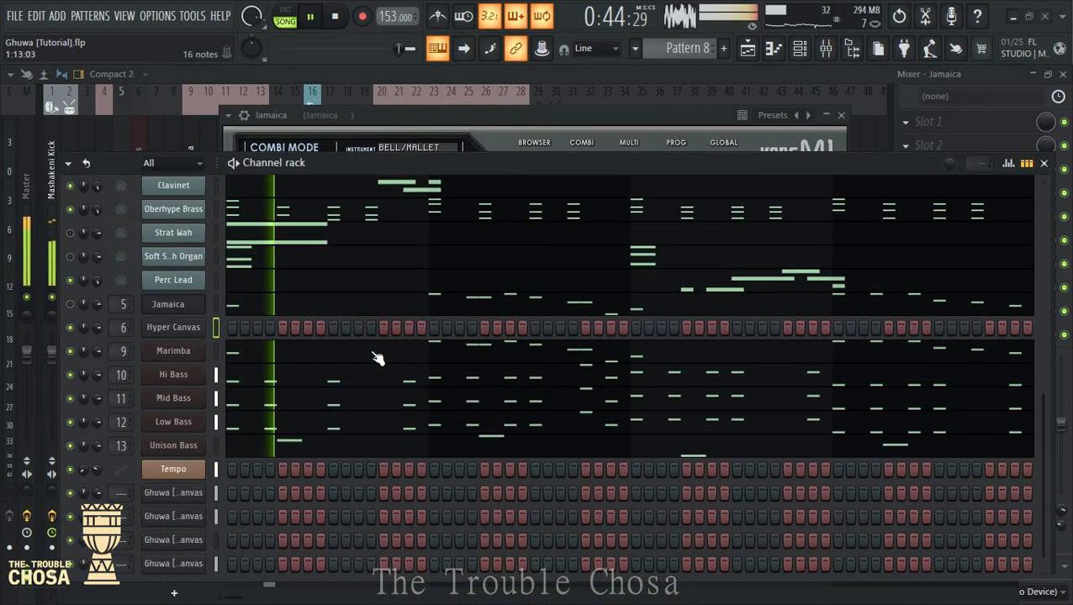
Place seven short notes across bars 2 to 4 of the Hyper Canvas channel, six on G4 and one on E4, and open the mixer
{"action": "right_click", "coordinate": [192, 330]}
{"action": "left_click", "coordinate": [238, 326]}
{"action": "scroll", "coordinate": [76, 305], "scroll_direction": "down", "scroll_amount": 3}
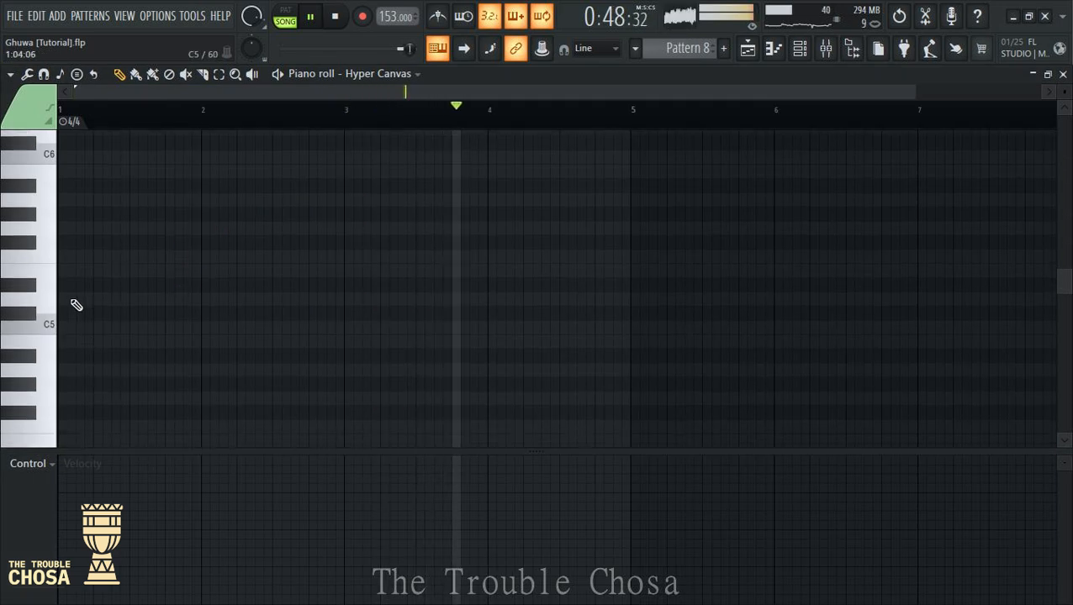
{"action": "scroll", "coordinate": [46, 223], "scroll_direction": "up", "scroll_amount": 3}
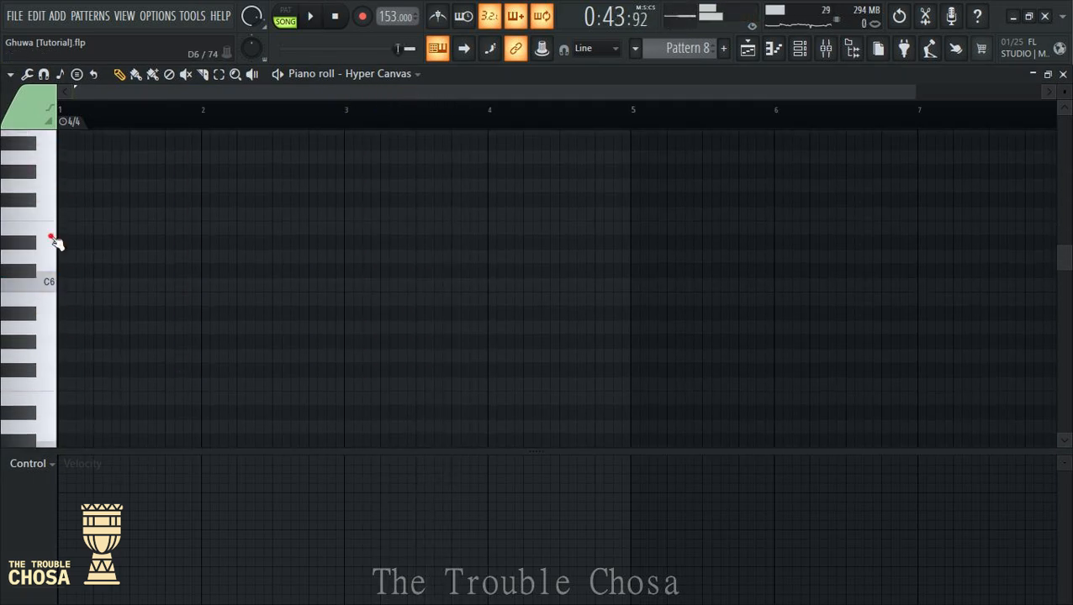
{"action": "scroll", "coordinate": [46, 311], "scroll_direction": "down", "scroll_amount": 3}
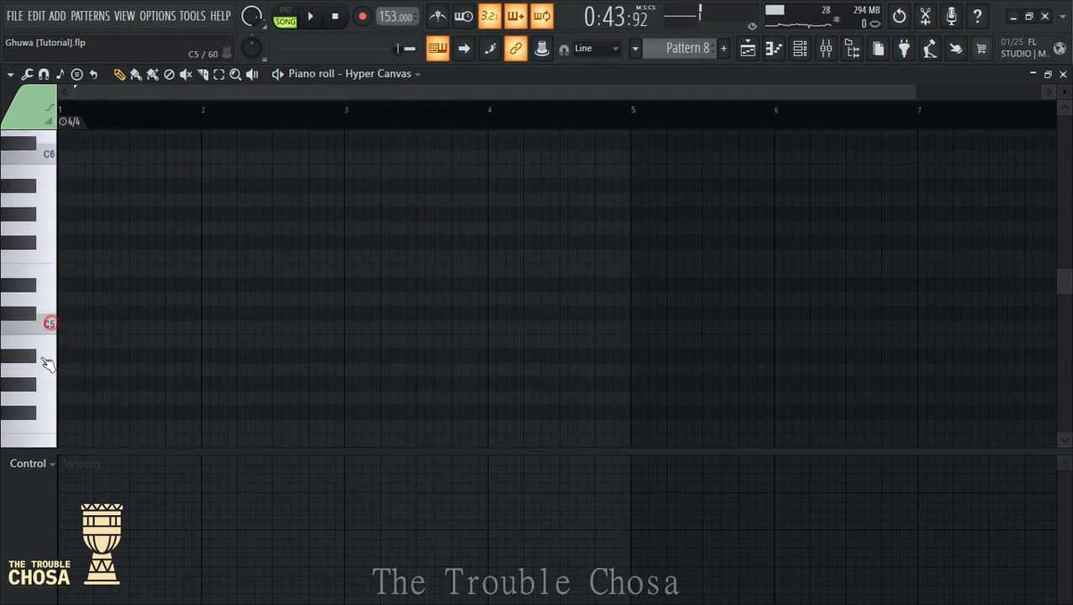
{"action": "scroll", "coordinate": [49, 389], "scroll_direction": "down", "scroll_amount": 3}
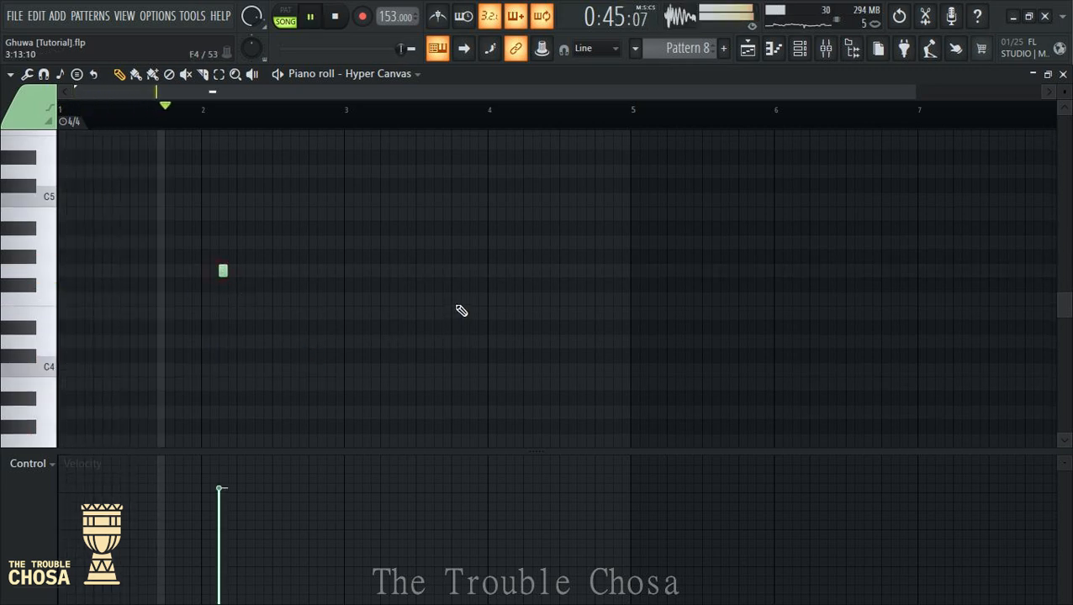
{"action": "left_click", "coordinate": [366, 270]}
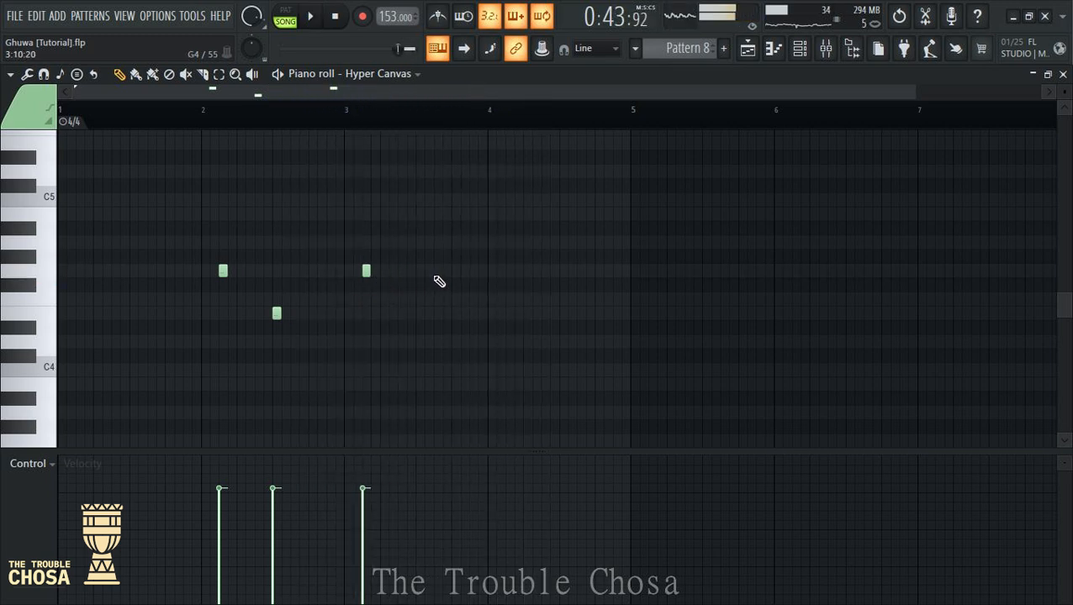
{"action": "key", "text": "space"}
{"action": "right_click", "coordinate": [484, 271]}
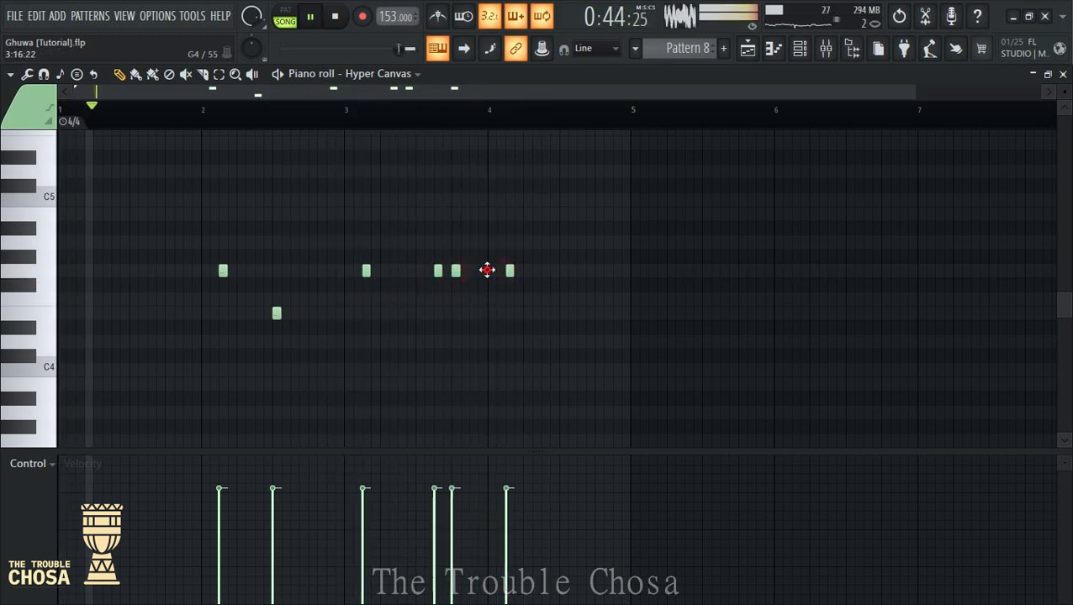
{"action": "left_click", "coordinate": [491, 271]}
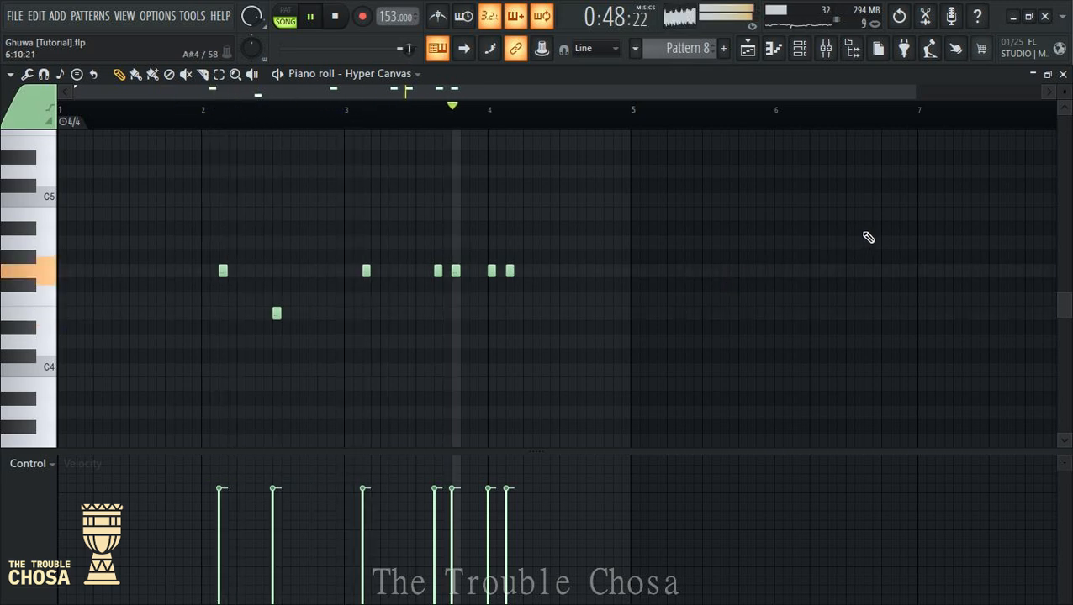
{"action": "left_click", "coordinate": [1063, 74]}
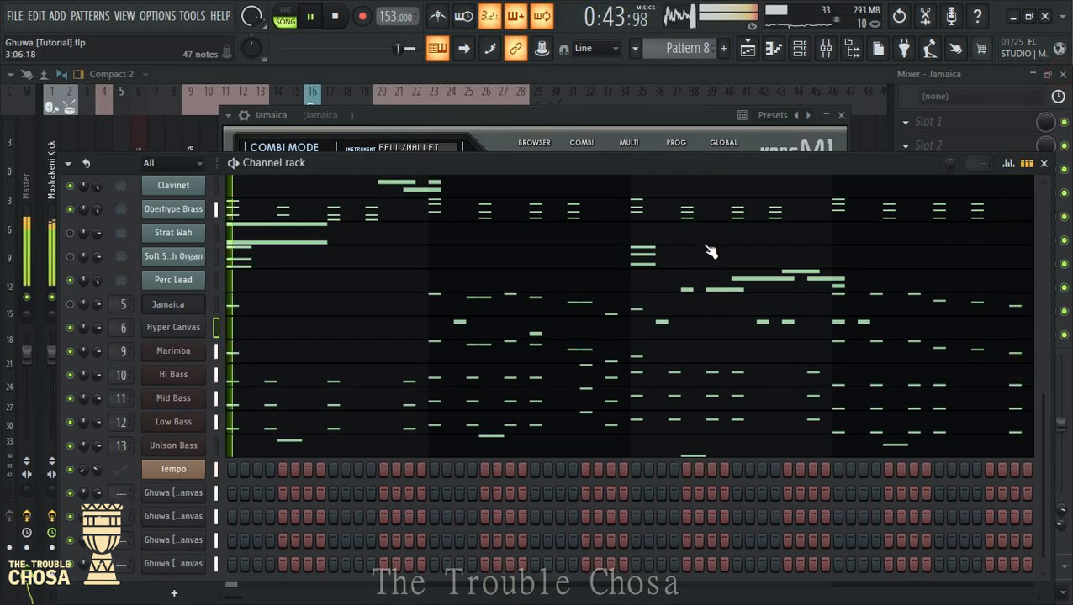
{"action": "left_click", "coordinate": [825, 49]}
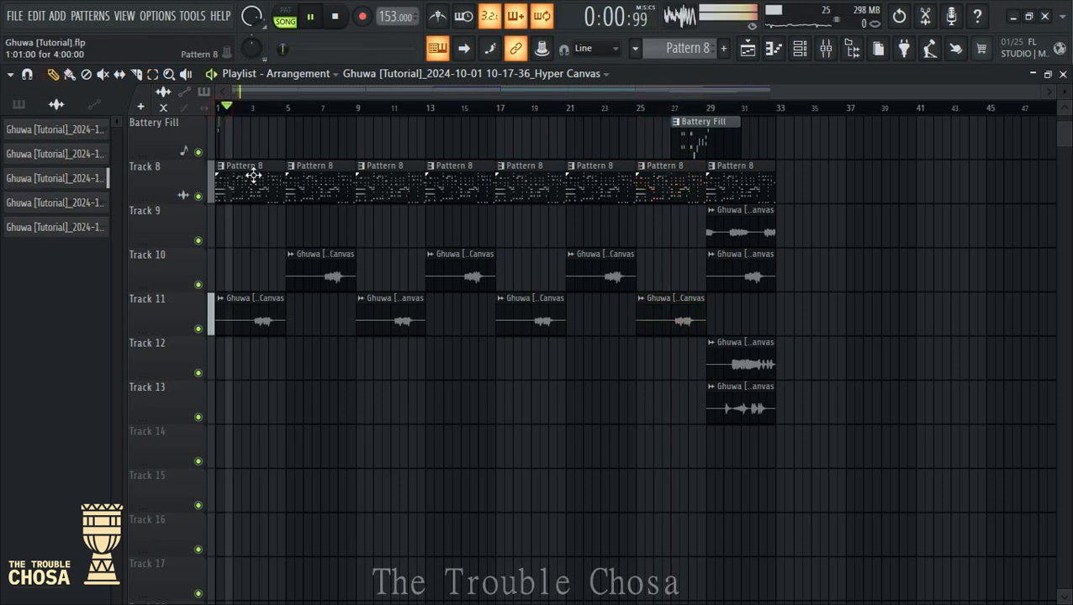
{"action": "scroll", "coordinate": [895, 263], "scroll_direction": "up", "scroll_amount": 2}
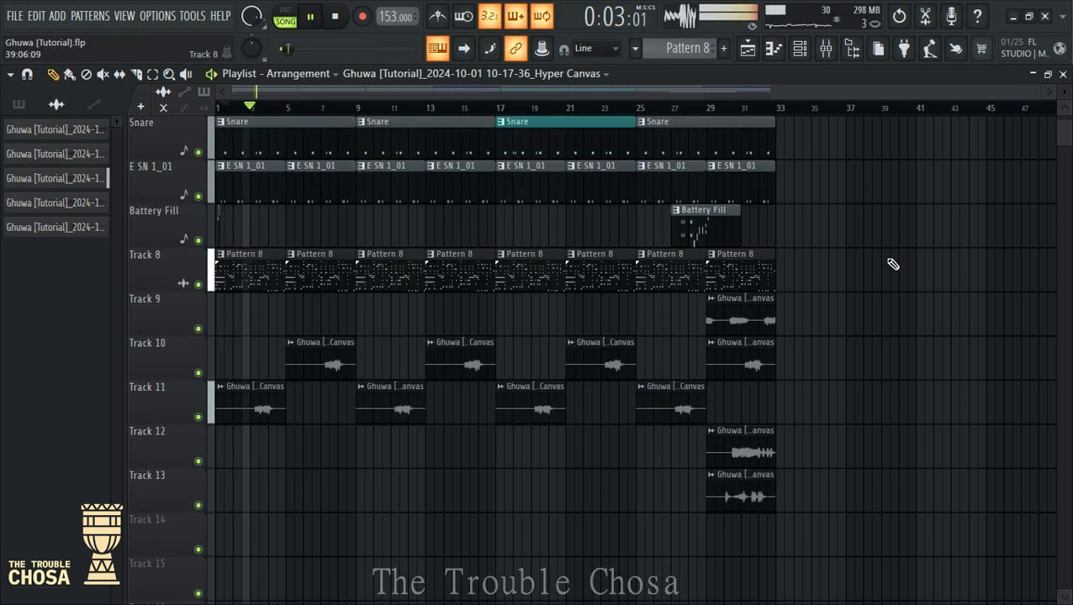
Rename the Hyper Canvas audio clip used on Track 10 as "Chiffy"
{"action": "scroll", "coordinate": [870, 247], "scroll_direction": "up", "scroll_amount": 2}
{"action": "scroll", "coordinate": [870, 248], "scroll_direction": "down", "scroll_amount": 4}
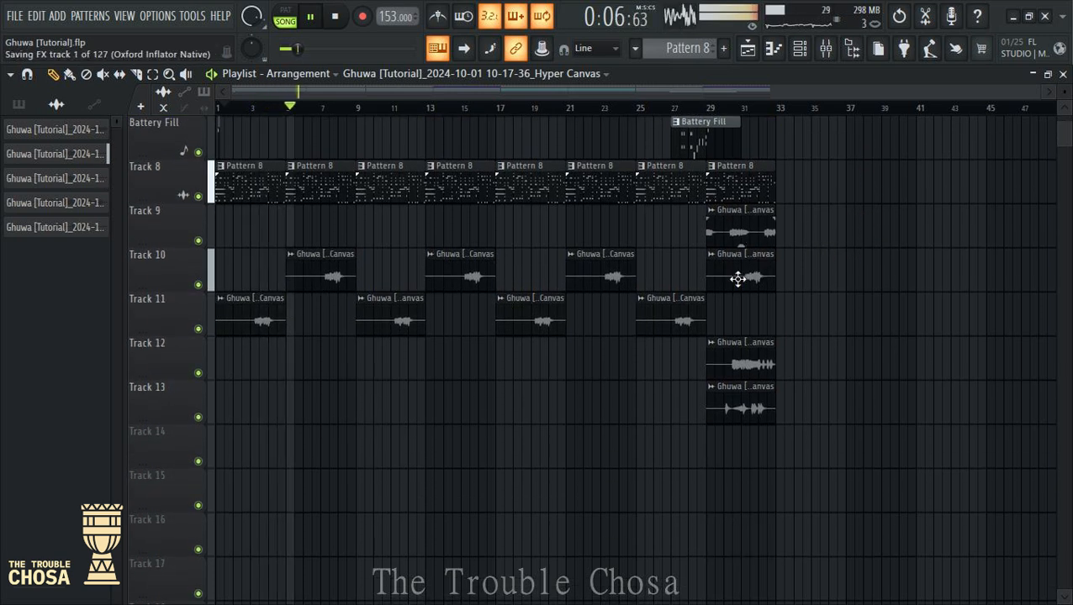
{"action": "scroll", "coordinate": [857, 277], "scroll_direction": "down", "scroll_amount": 1}
{"action": "scroll", "coordinate": [849, 261], "scroll_direction": "up", "scroll_amount": 2}
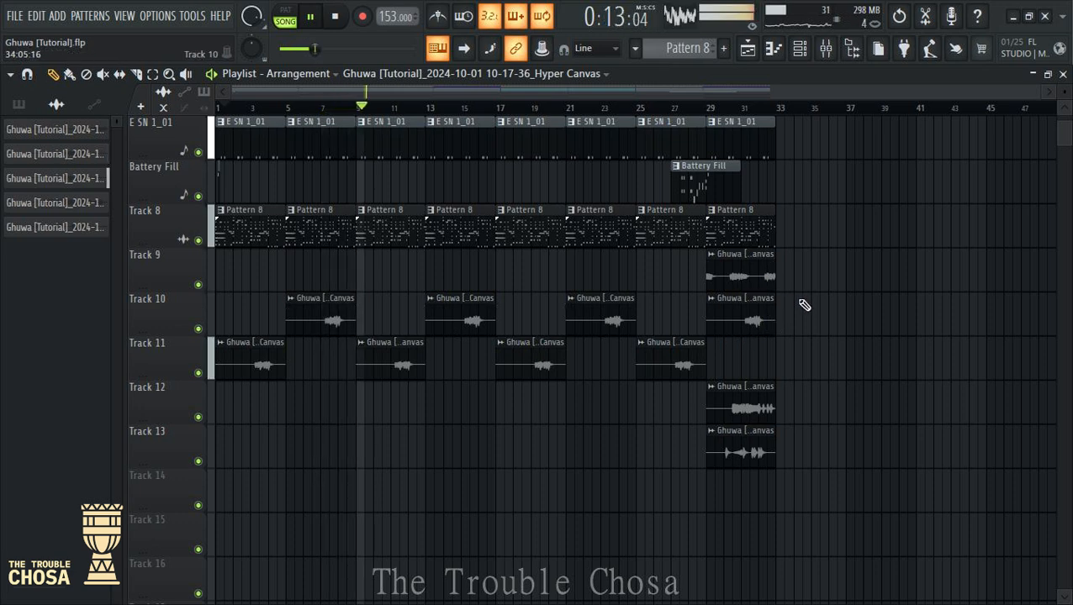
{"action": "scroll", "coordinate": [790, 290], "scroll_direction": "down", "scroll_amount": 1}
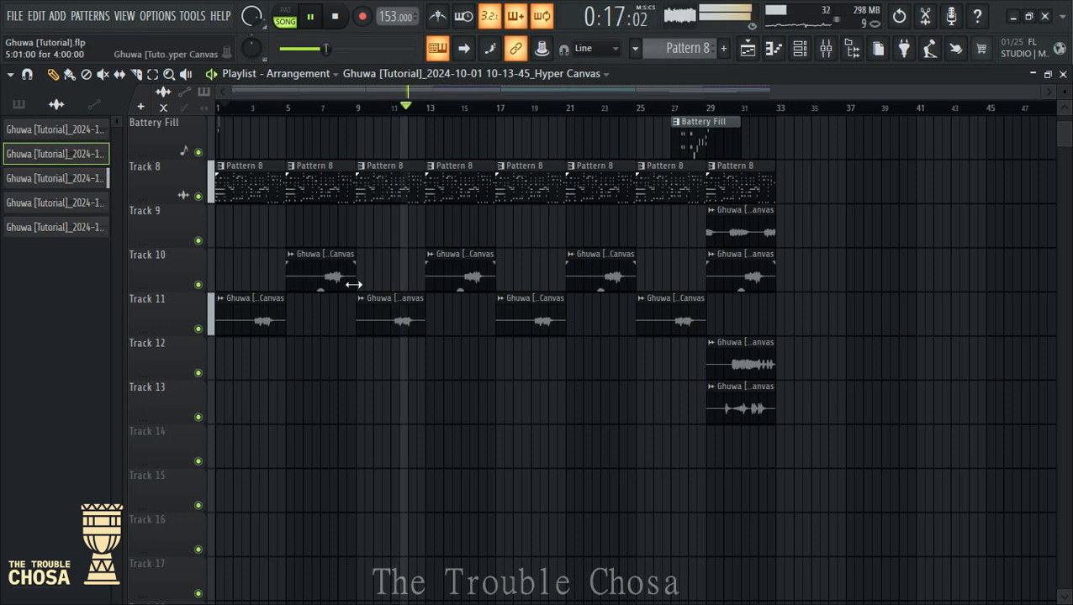
{"action": "right_click", "coordinate": [59, 156]}
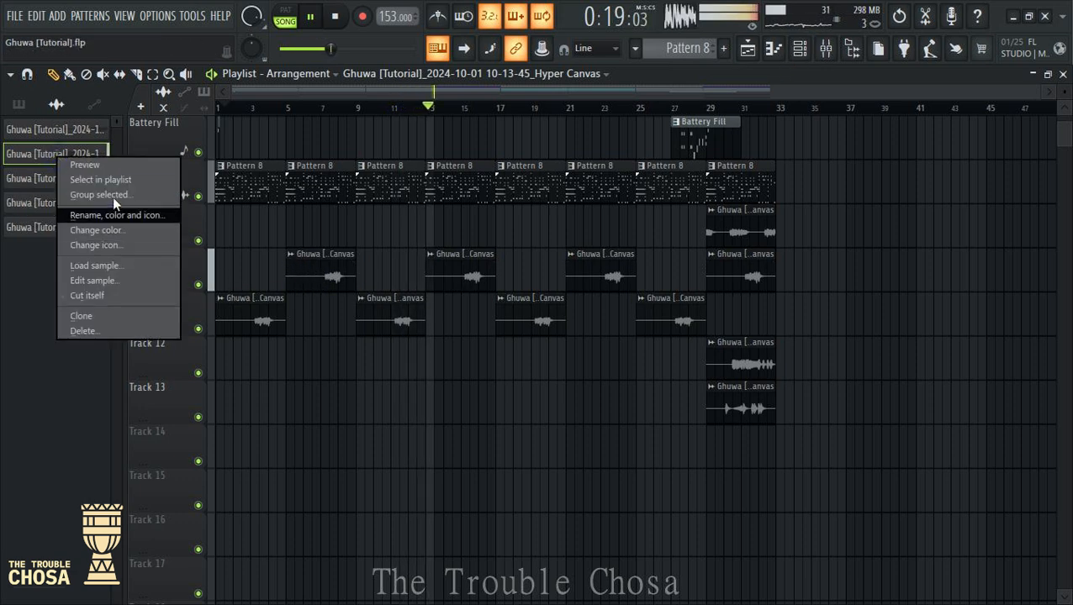
{"action": "left_click", "coordinate": [109, 215]}
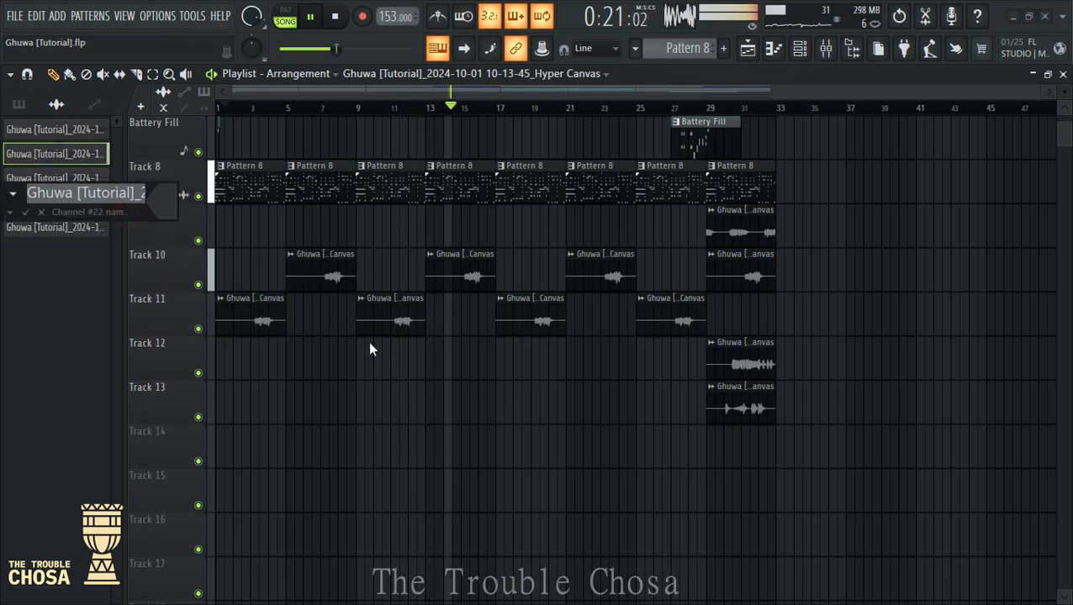
{"action": "type", "text": "Chi"}
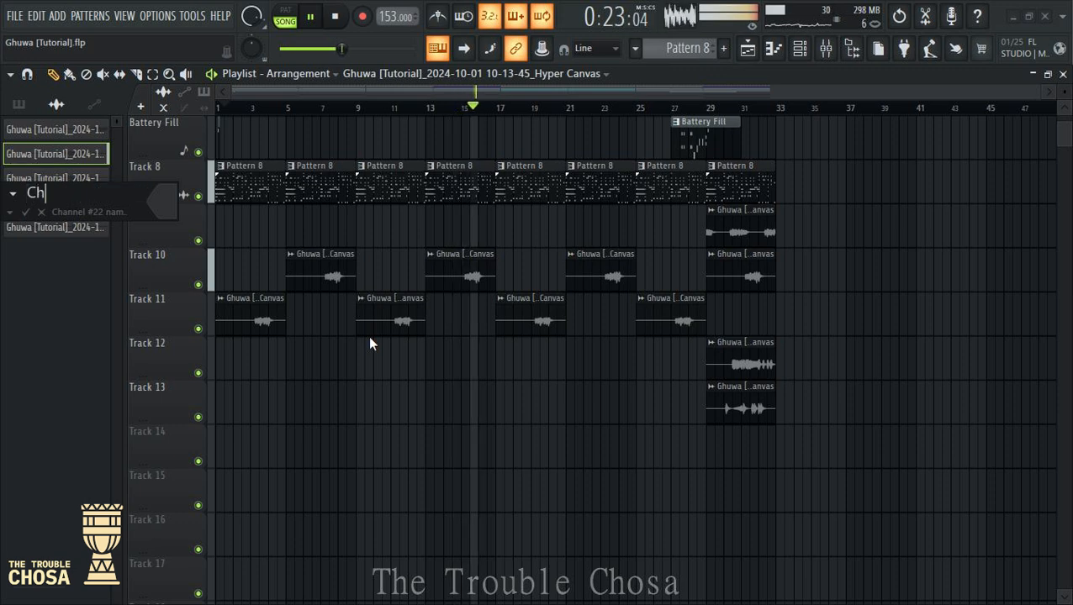
{"action": "type", "text": "f"}
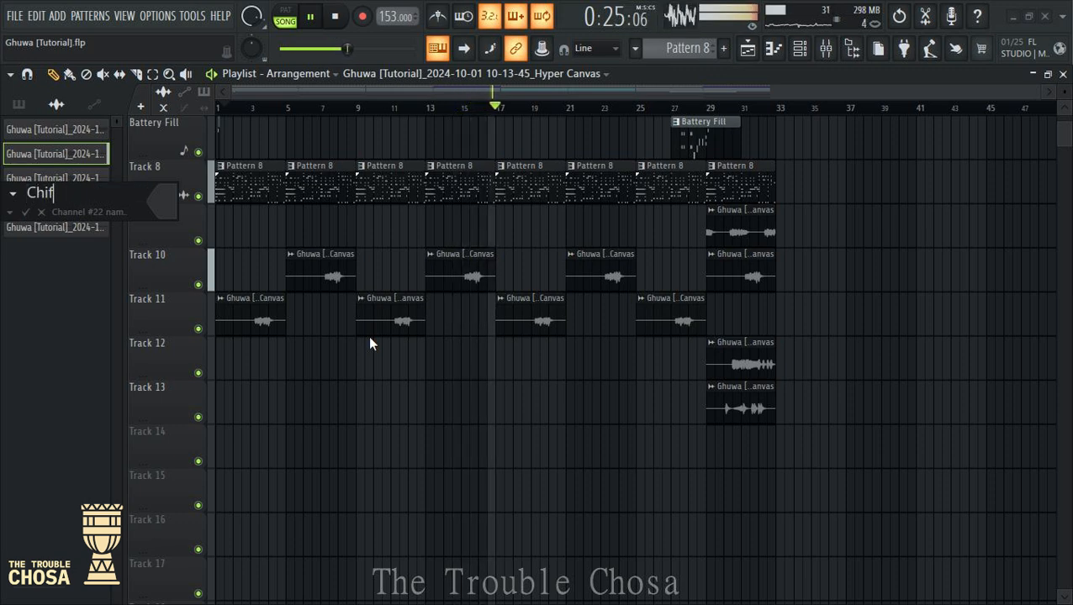
{"action": "type", "text": "fy"}
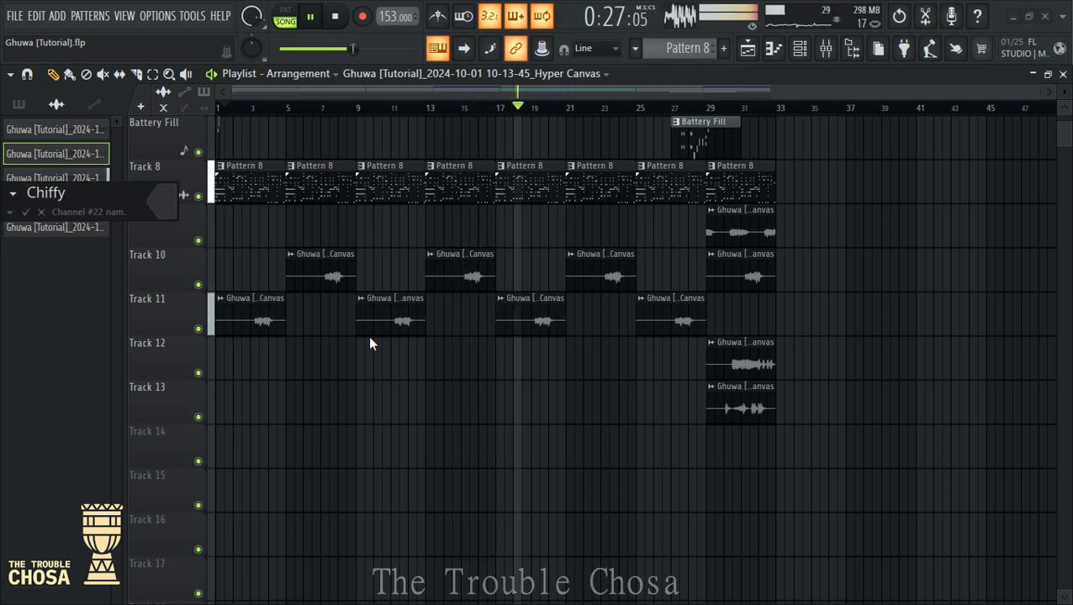
{"action": "left_click_drag", "start_coordinate": [89, 198], "coordinate": [4, 190]}
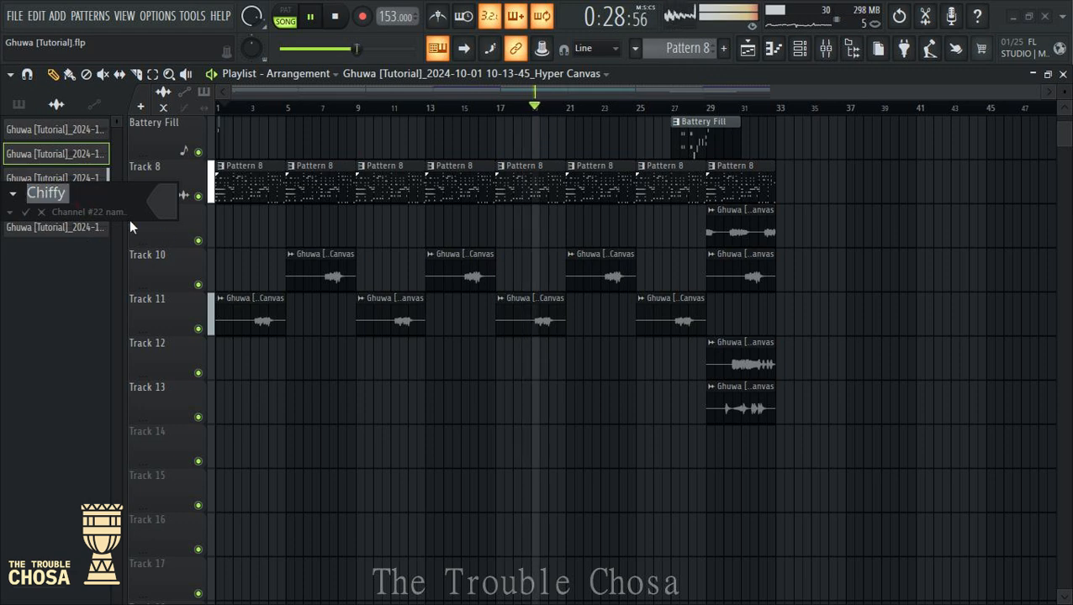
{"action": "right_click", "coordinate": [50, 197]}
{"action": "left_click", "coordinate": [85, 243]}
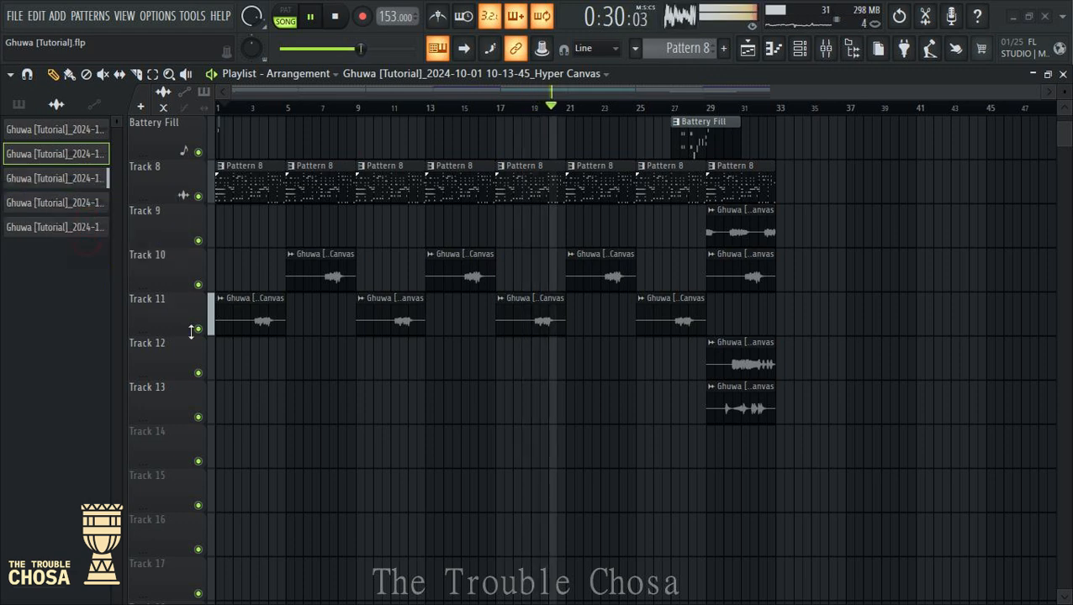
Rename the Hyper Canvas audio clip on Track 11 as "Chiffy" and color it blue
{"action": "left_click", "coordinate": [221, 299]}
{"action": "left_click", "coordinate": [267, 379]}
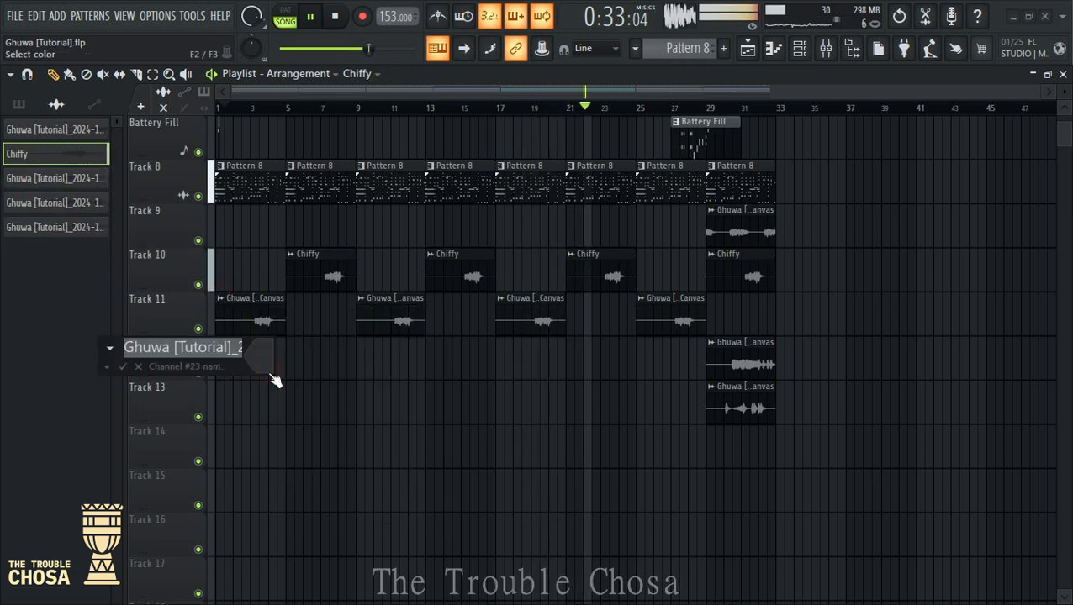
{"action": "type", "text": "V"}
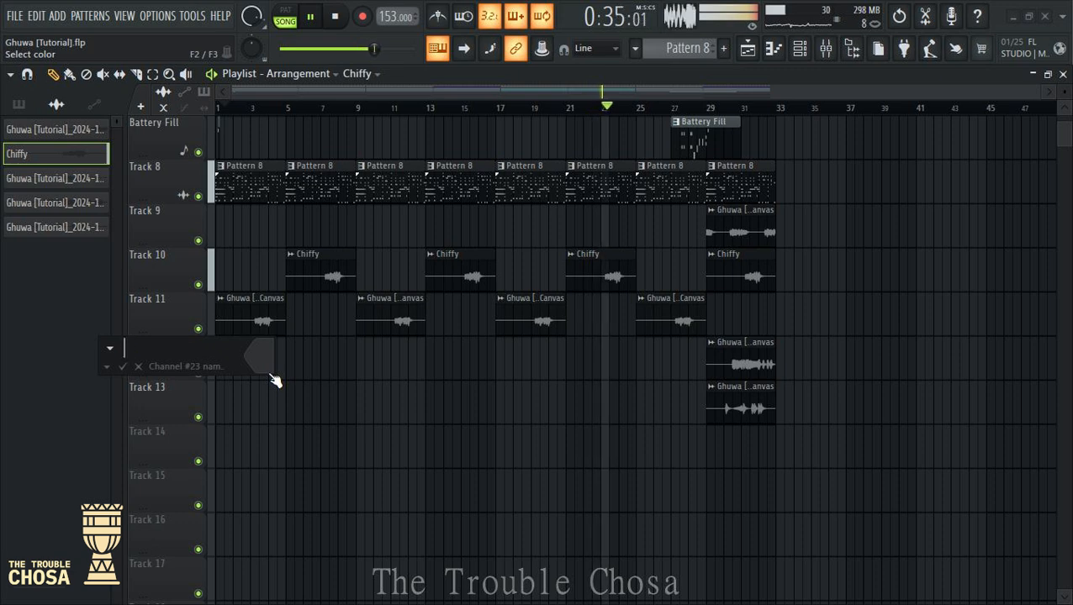
{"action": "key", "text": "BackSpace"}
{"action": "type", "text": "Chiffy"}
{"action": "left_click", "coordinate": [263, 370]}
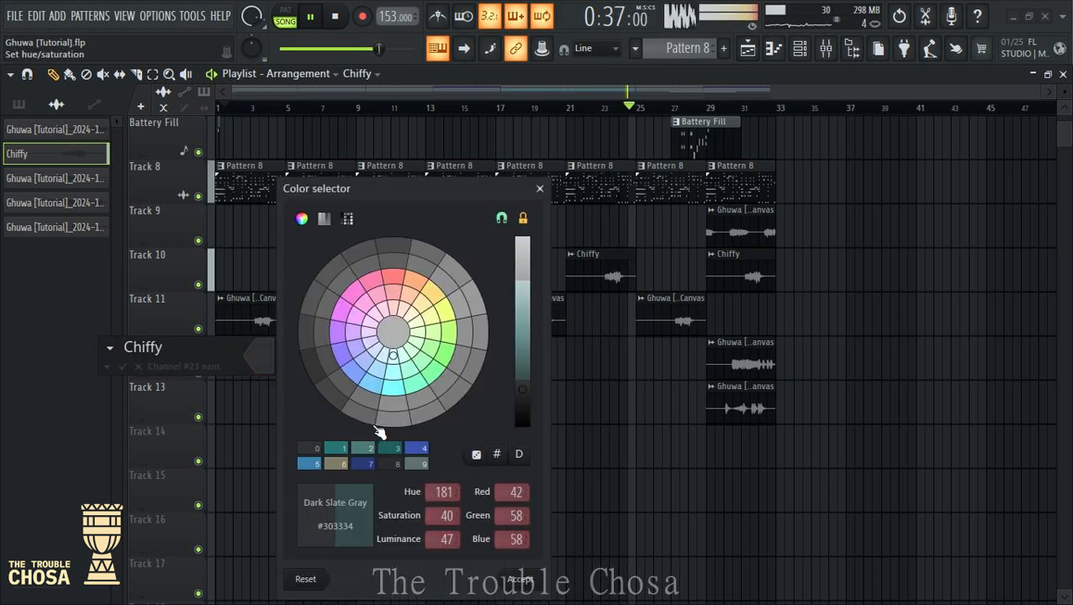
{"action": "left_click", "coordinate": [416, 448]}
{"action": "left_click", "coordinate": [538, 582]}
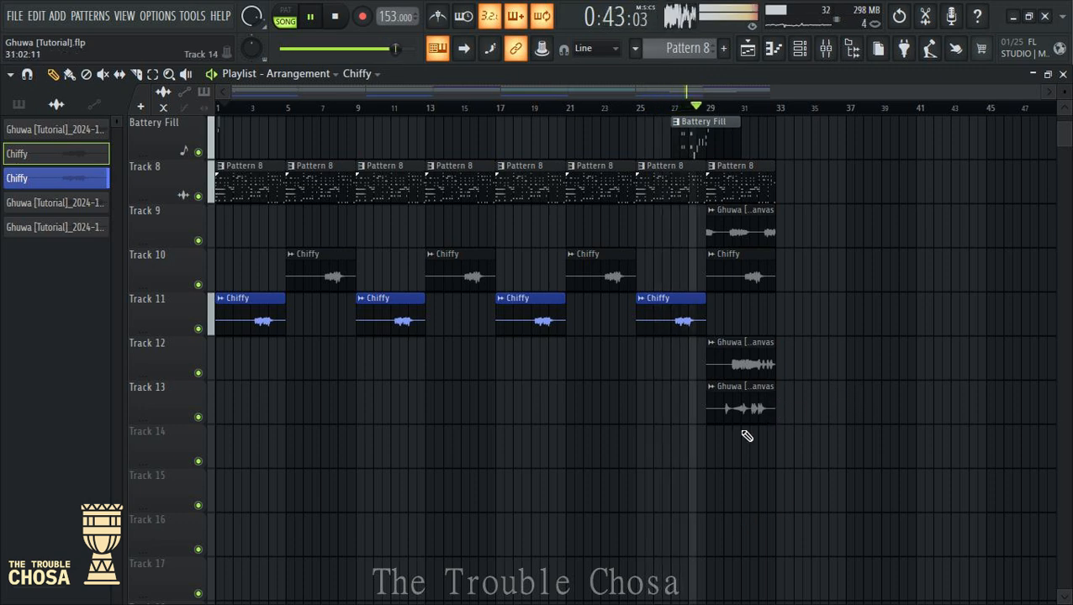
Rename the Hyper Canvas audio clip on Track 12 as "Brass 1" and color it olive green
{"action": "left_click", "coordinate": [711, 345]}
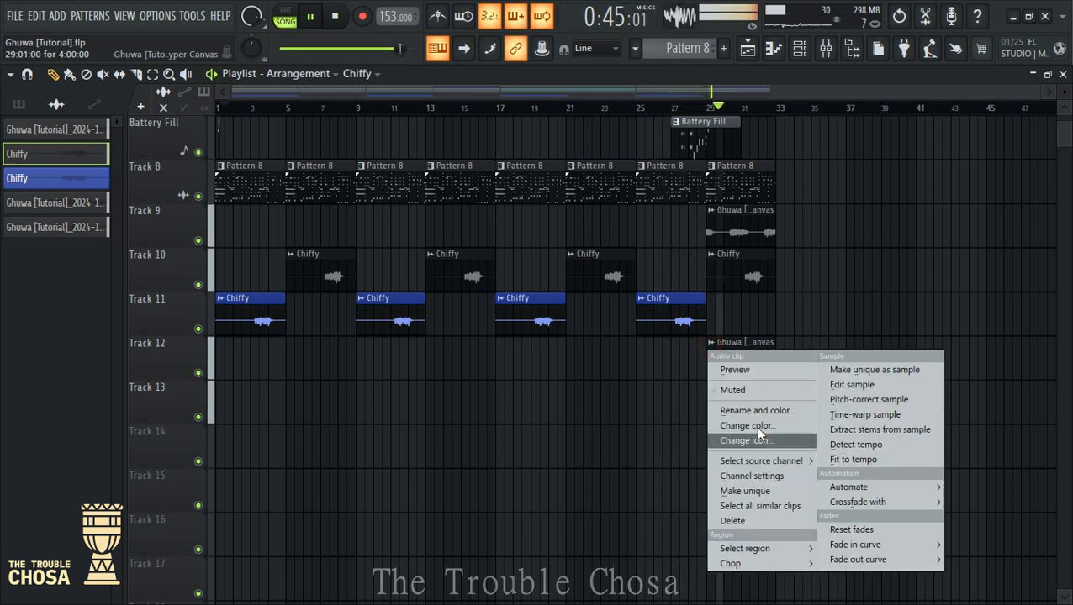
{"action": "left_click", "coordinate": [756, 433]}
{"action": "type", "text": "Br"}
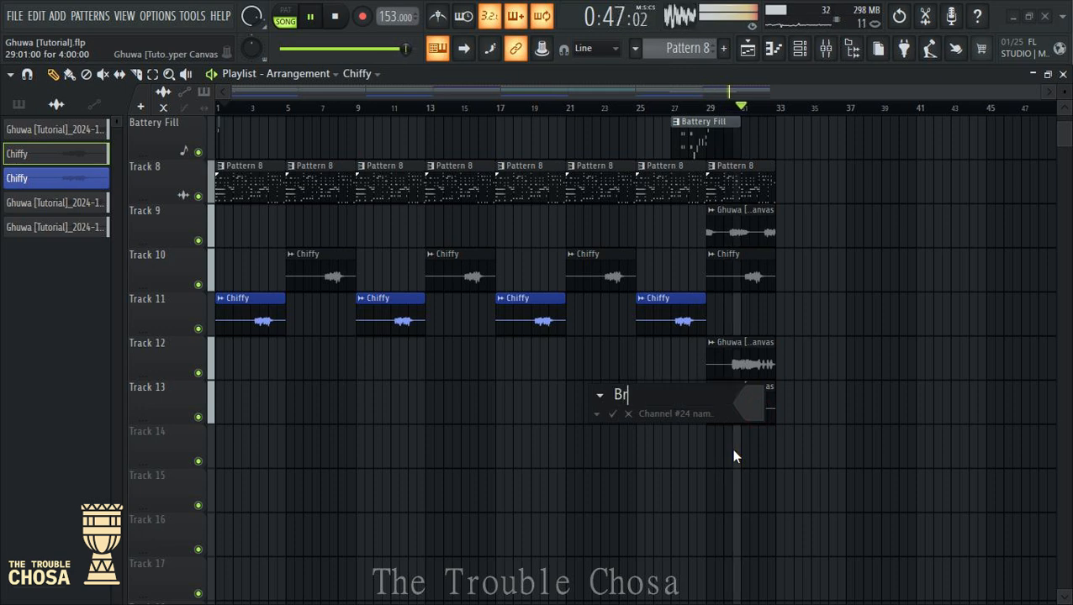
{"action": "type", "text": "ass 1"}
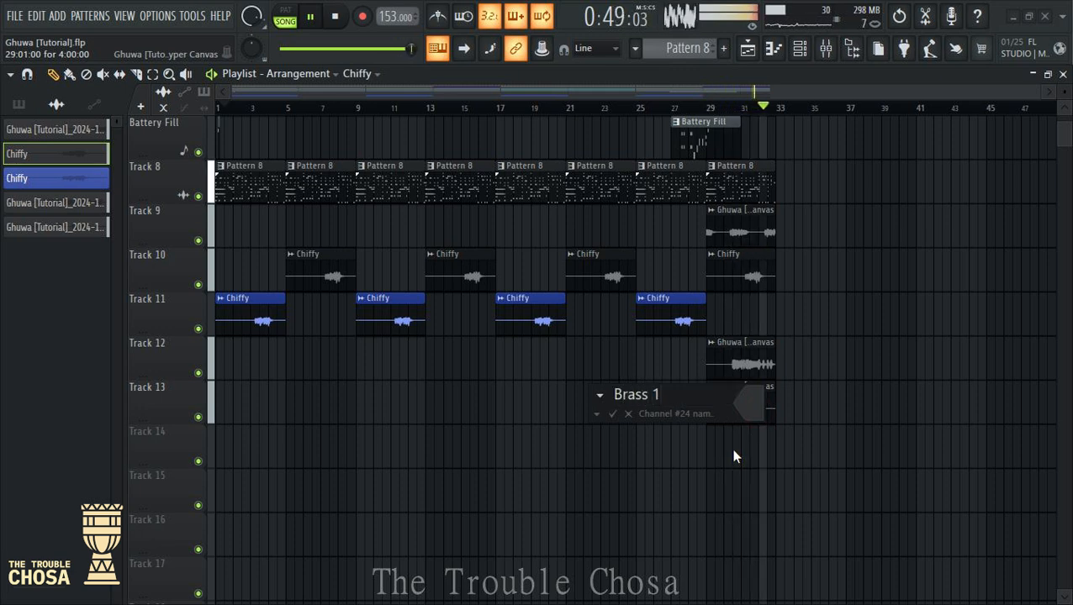
{"action": "left_click", "coordinate": [748, 409]}
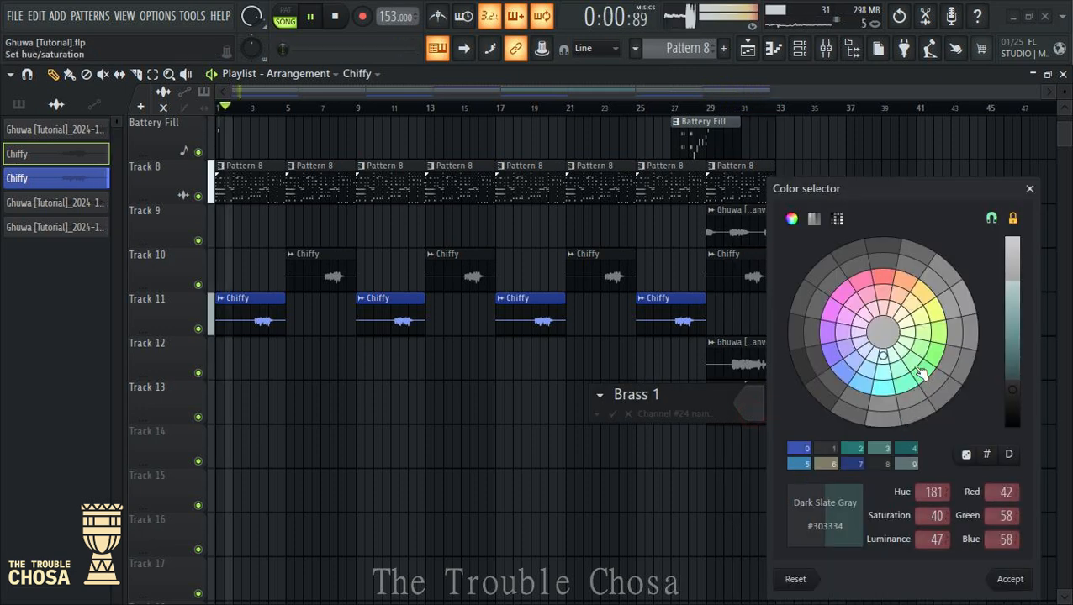
{"action": "left_click", "coordinate": [1009, 581]}
{"action": "key", "text": "Return"}
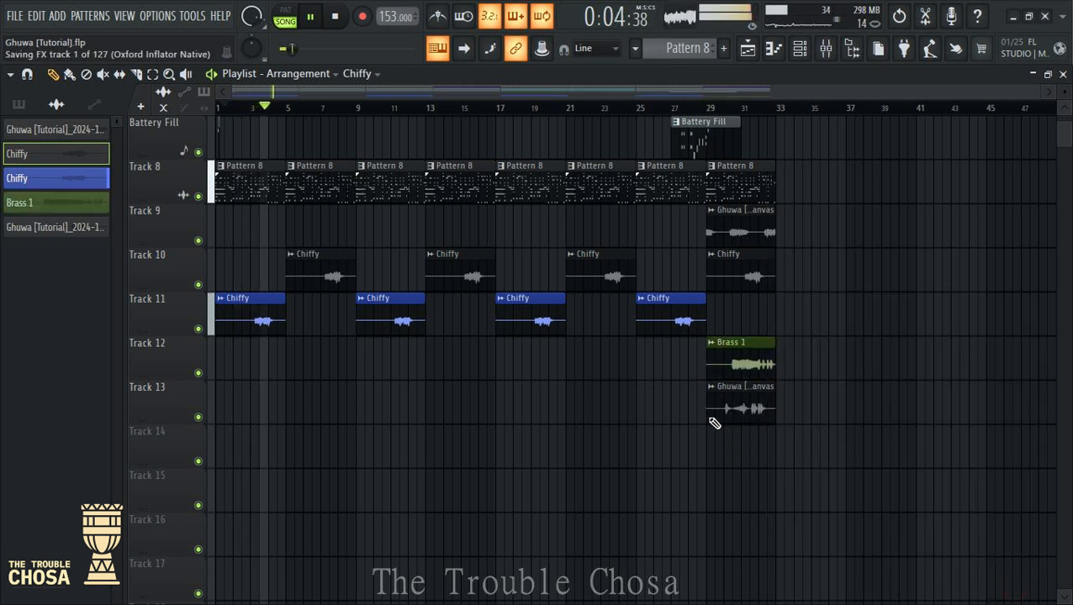
Rename the Hyper Canvas audio clip on Track 13 as "C10" and color it teal #287576
{"action": "right_click", "coordinate": [716, 402]}
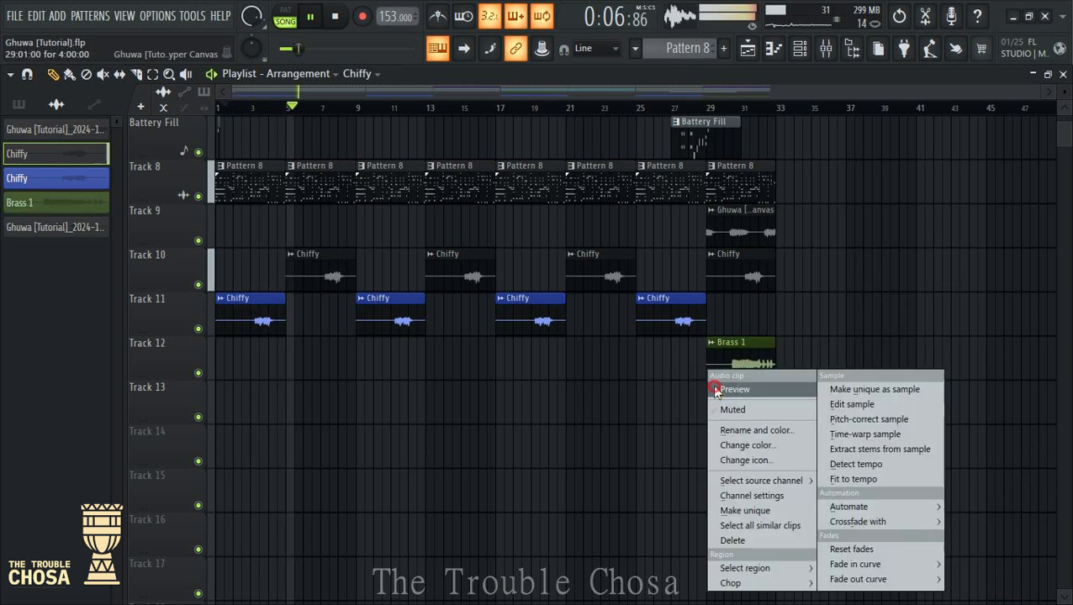
{"action": "left_click", "coordinate": [740, 430]}
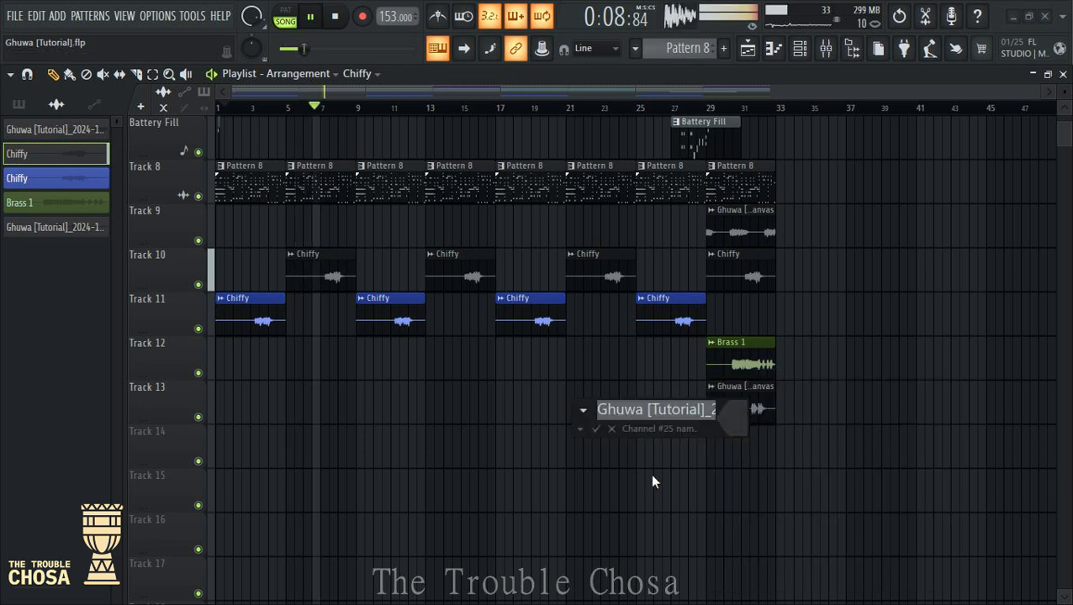
{"action": "type", "text": "C10"}
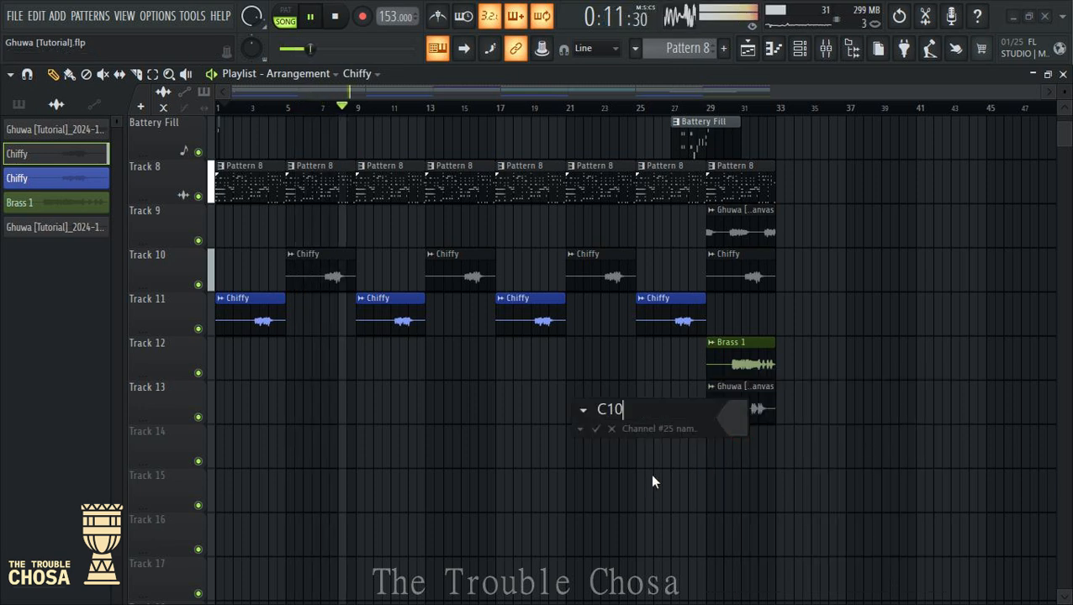
{"action": "left_click", "coordinate": [732, 423]}
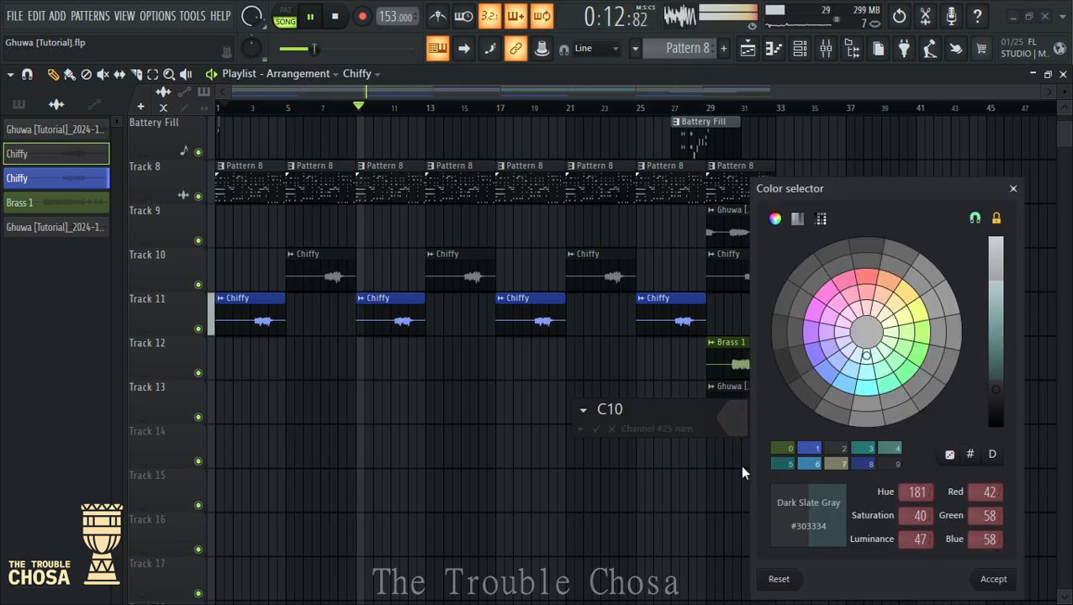
{"action": "left_click", "coordinate": [860, 458]}
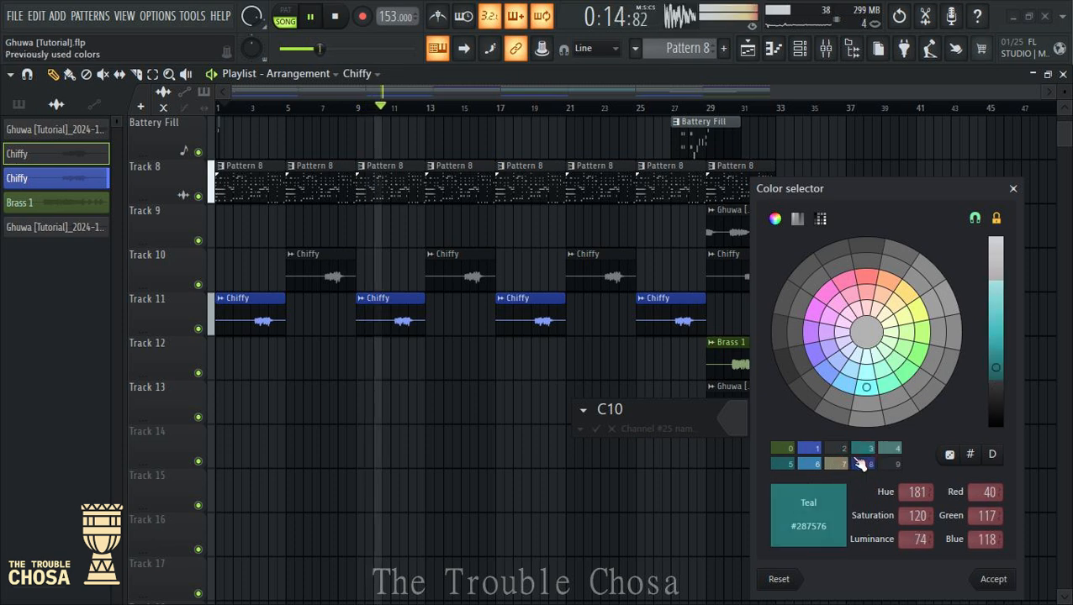
{"action": "left_click", "coordinate": [993, 580]}
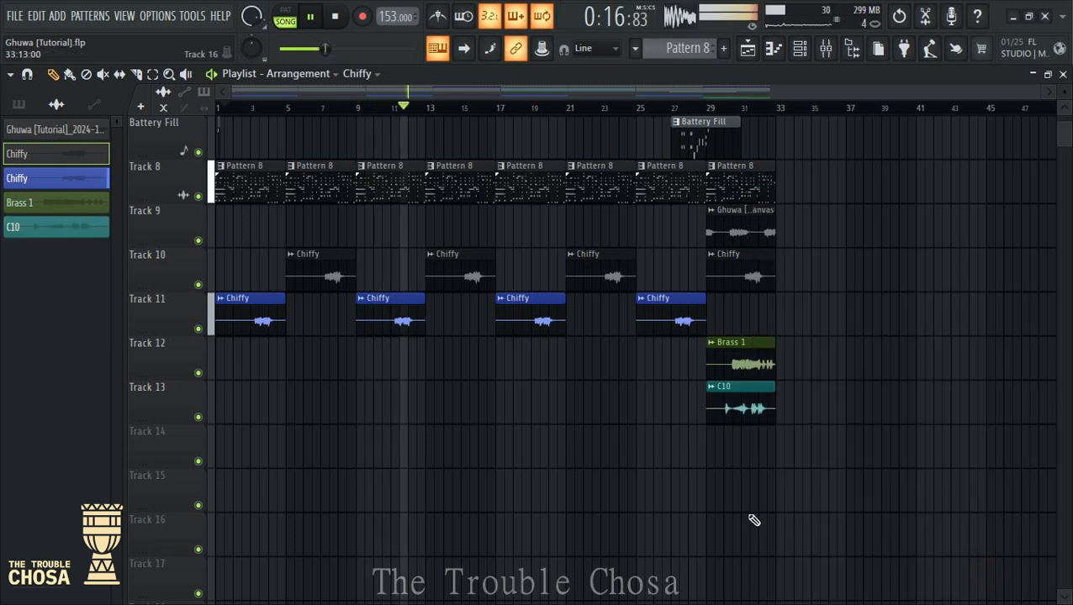
Save the project and split Pattern 8 by channel into separate patterns in the playlist
{"action": "scroll", "coordinate": [782, 485], "scroll_direction": "up", "scroll_amount": 2}
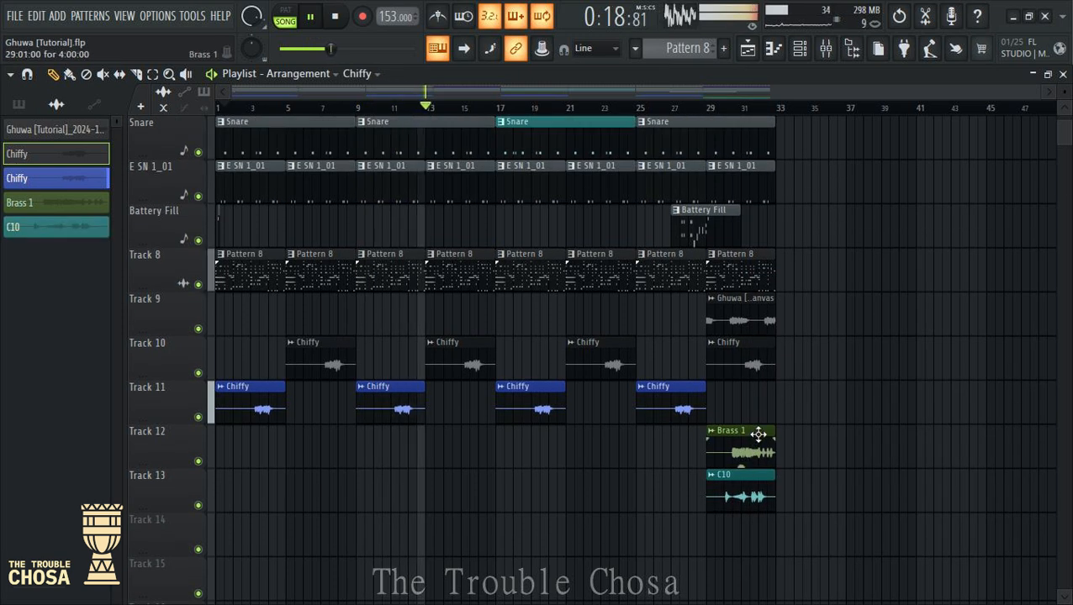
{"action": "key", "text": "ctrl+s"}
{"action": "scroll", "coordinate": [791, 400], "scroll_direction": "down", "scroll_amount": 2}
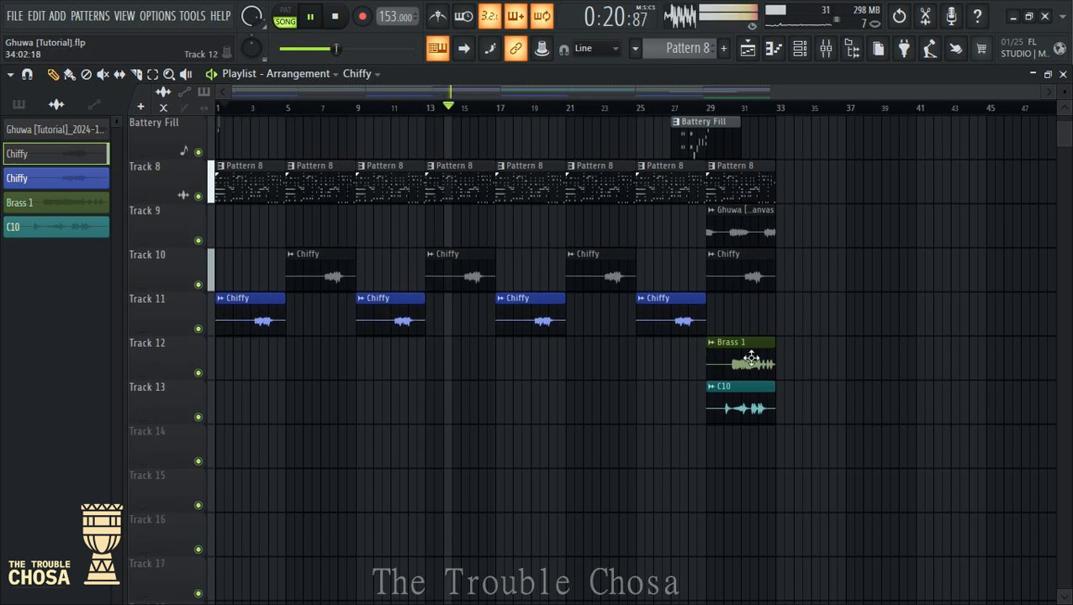
{"action": "key", "text": "space"}
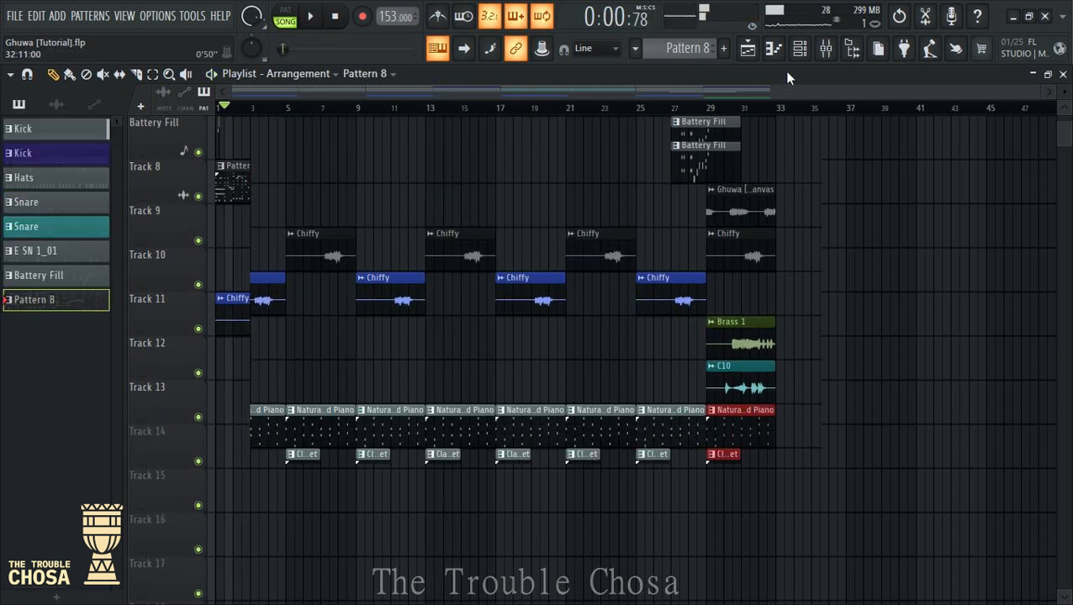
Name and color all playlist tracks automatically after the clips they contain
{"action": "scroll", "coordinate": [907, 359], "scroll_direction": "down", "scroll_amount": 8}
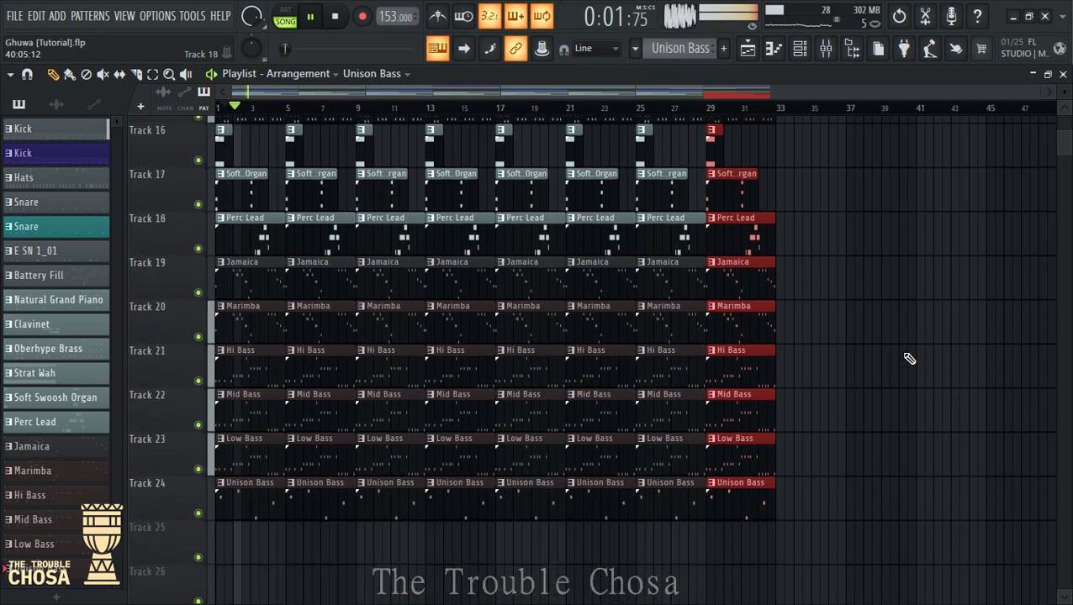
{"action": "scroll", "coordinate": [909, 359], "scroll_direction": "down", "scroll_amount": 2}
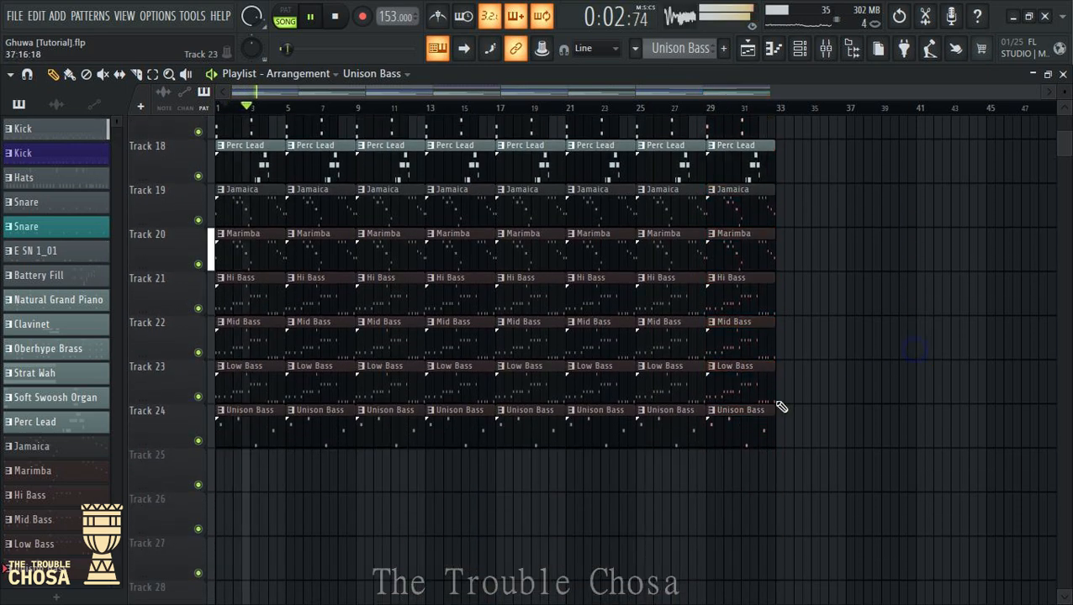
{"action": "right_click", "coordinate": [162, 394]}
{"action": "left_click", "coordinate": [191, 254]}
{"action": "scroll", "coordinate": [908, 405], "scroll_direction": "up", "scroll_amount": 6}
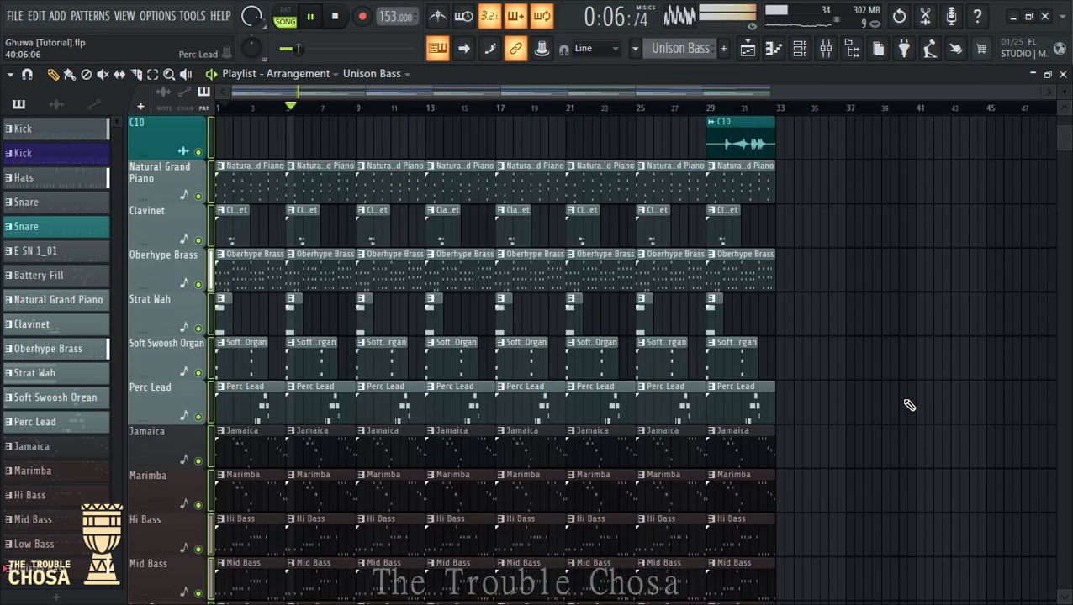
{"action": "scroll", "coordinate": [900, 397], "scroll_direction": "up", "scroll_amount": 1}
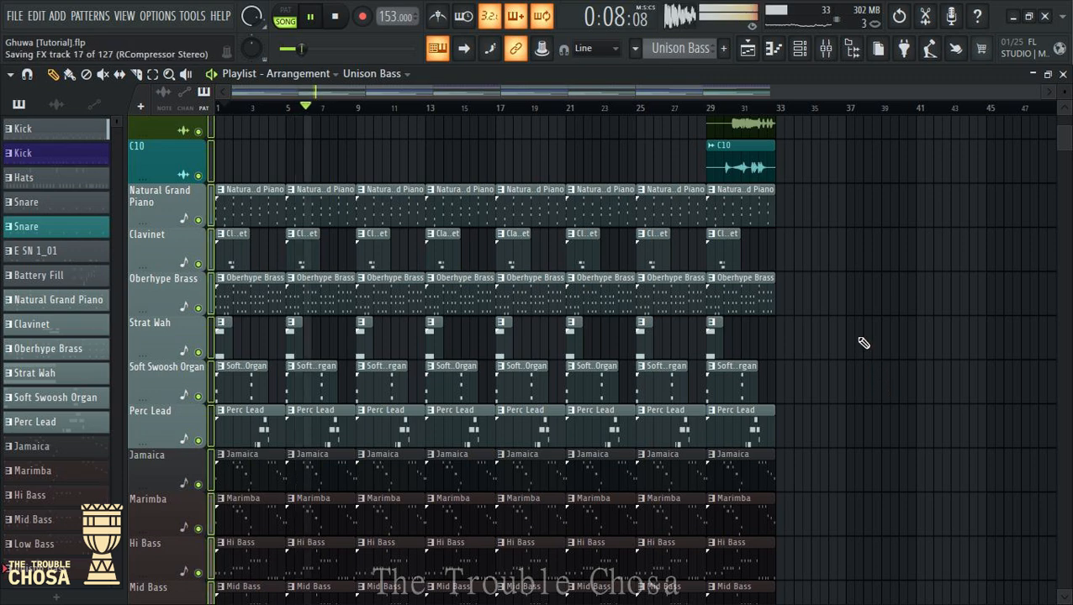
{"action": "scroll", "coordinate": [863, 343], "scroll_direction": "up", "scroll_amount": 3}
{"action": "scroll", "coordinate": [865, 349], "scroll_direction": "down", "scroll_amount": 4}
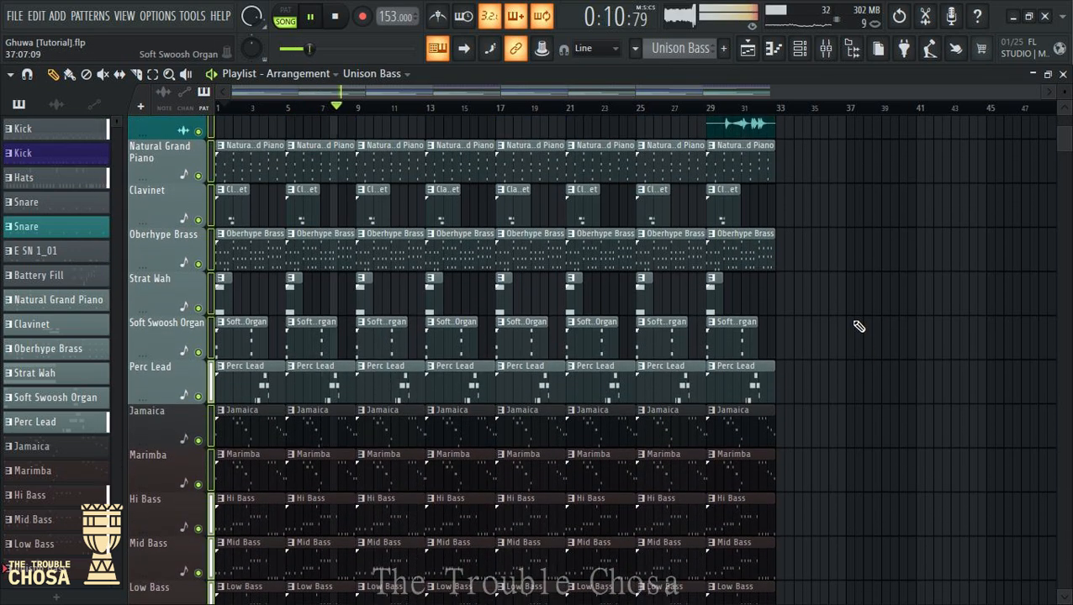
{"action": "scroll", "coordinate": [854, 274], "scroll_direction": "up", "scroll_amount": 9}
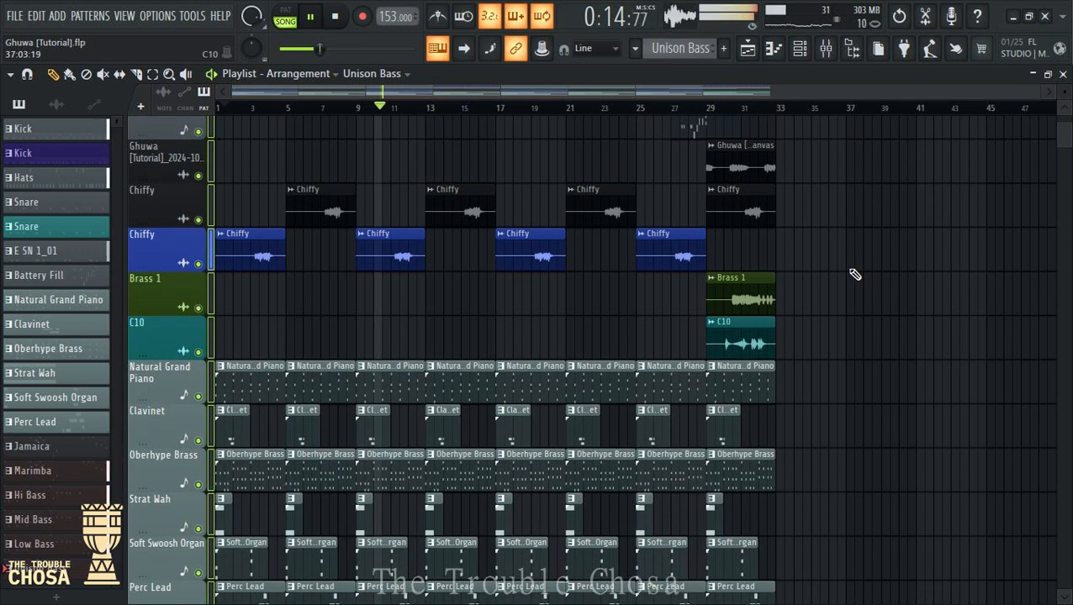
{"action": "scroll", "coordinate": [853, 274], "scroll_direction": "up", "scroll_amount": 2}
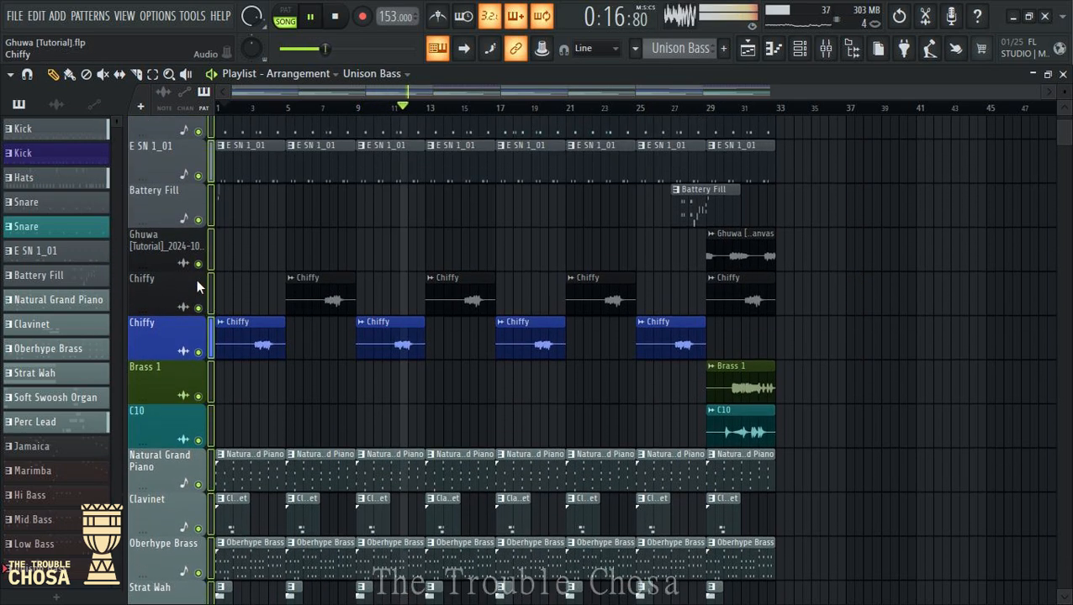
Rename the Hyper Canvas audio clip at bar 29, just above the dark Chiffy track, as "chiff lead"
{"action": "left_click", "coordinate": [710, 239]}
{"action": "left_click", "coordinate": [748, 304]}
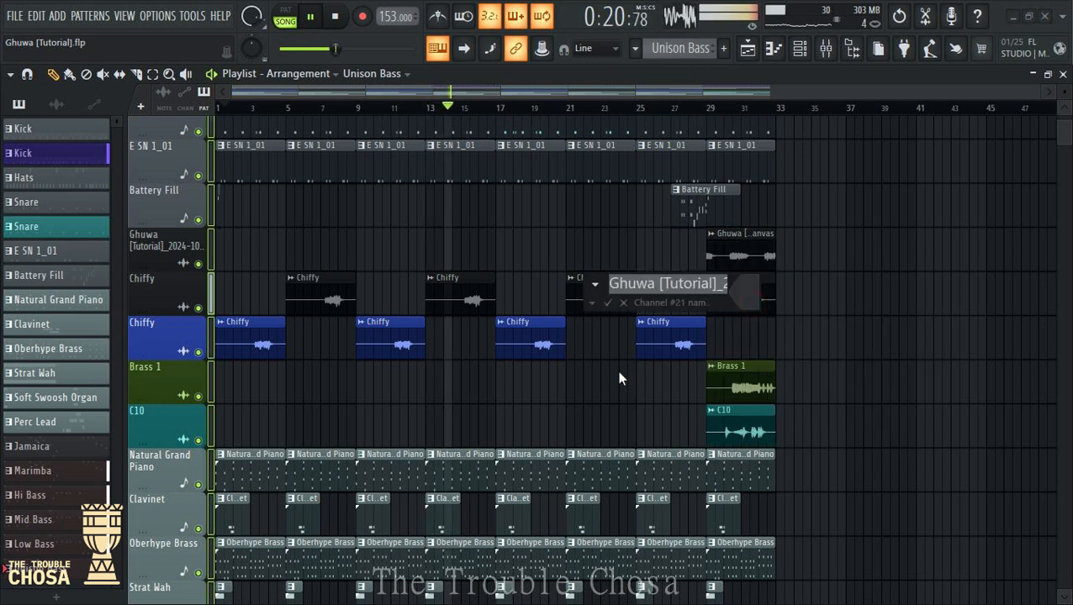
{"action": "type", "text": "cHIFF"}
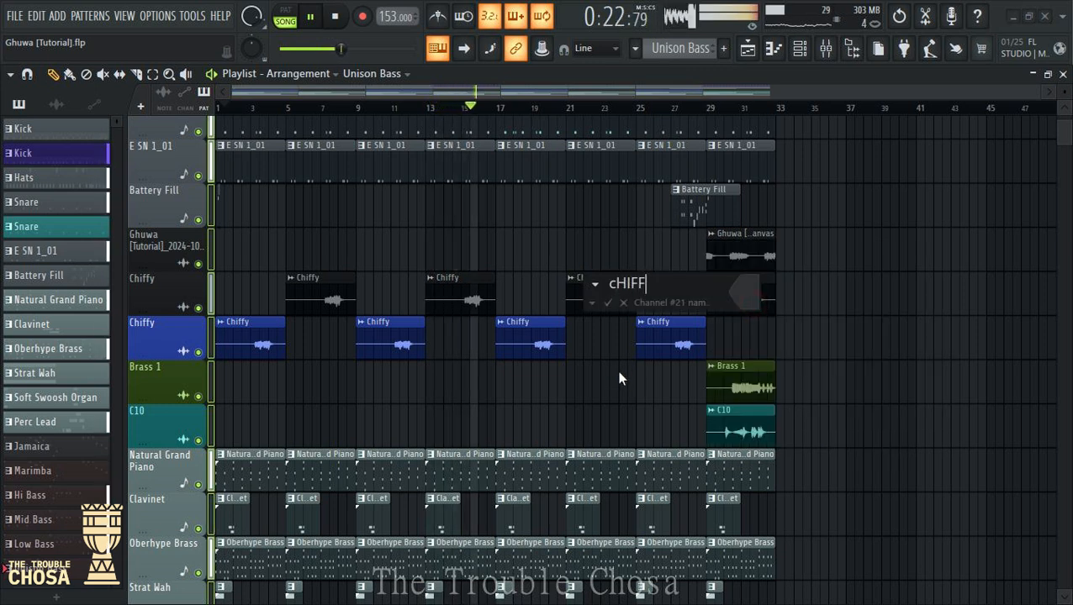
{"action": "type", "text": "Y lEAD"}
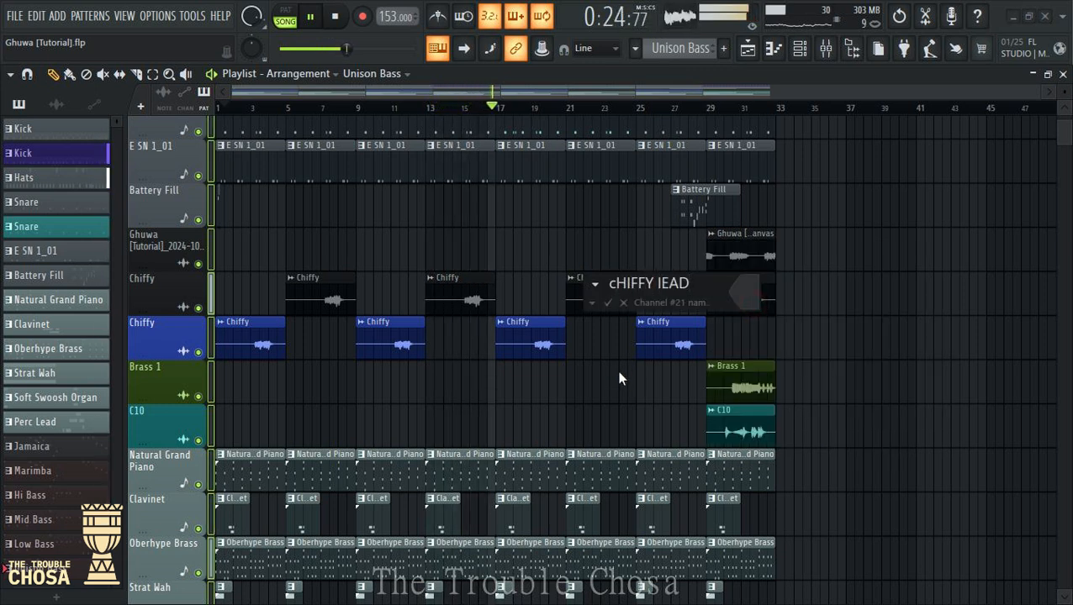
{"action": "key", "text": "BackSpace"}
{"action": "key", "text": "BackSpace"}
{"action": "key", "text": "BackSpace"}
{"action": "key", "text": "BackSpace"}
{"action": "key", "text": "BackSpace"}
{"action": "key", "text": "BackSpace"}
{"action": "key", "text": "BackSpace"}
{"action": "key", "text": "BackSpace"}
{"action": "key", "text": "BackSpace"}
{"action": "key", "text": "BackSpace"}
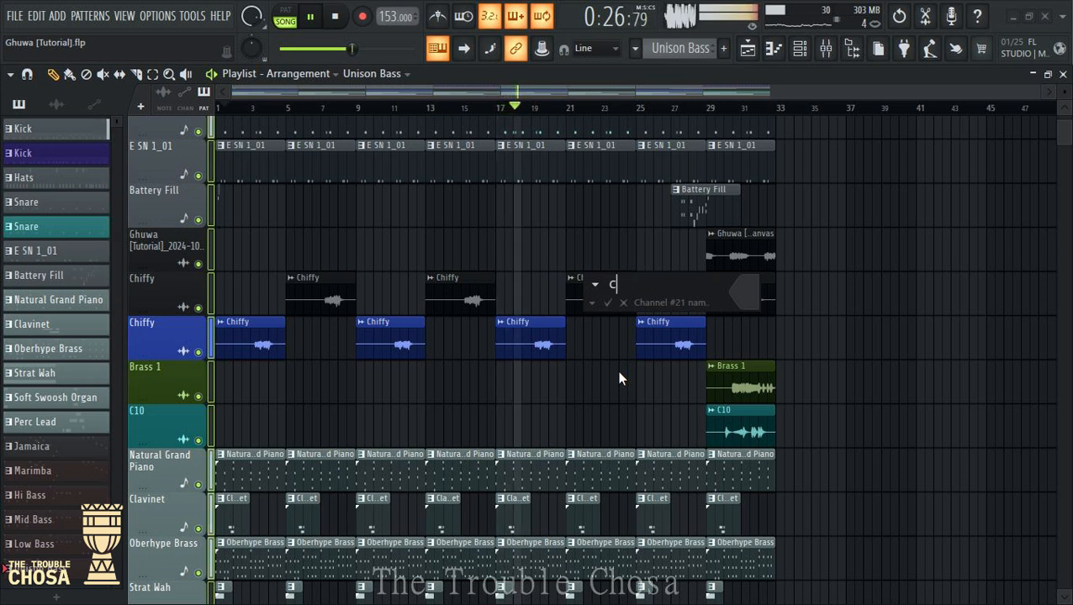
{"action": "type", "text": "HIFFY "}
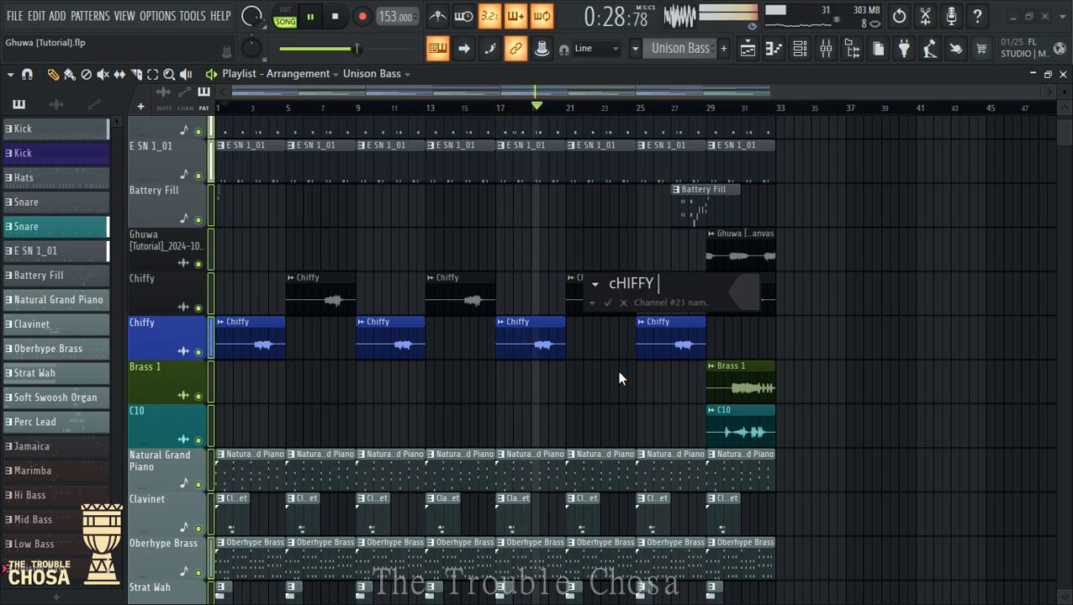
{"action": "type", "text": "lea"}
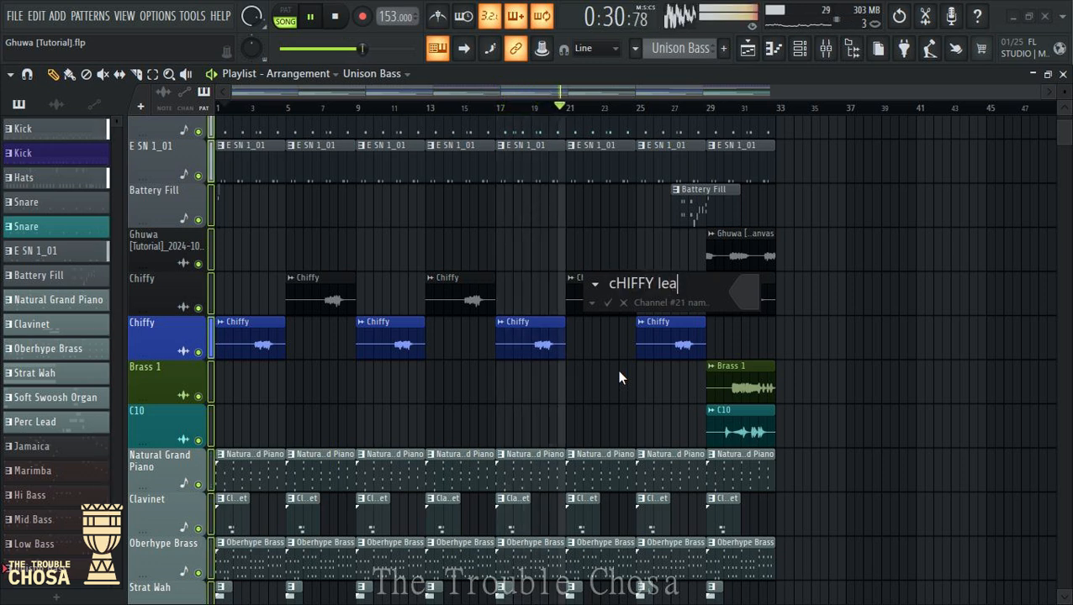
{"action": "key", "text": "BackSpace"}
{"action": "key", "text": "BackSpace"}
{"action": "key", "text": "BackSpace"}
{"action": "key", "text": "BackSpace"}
{"action": "key", "text": "BackSpace"}
{"action": "key", "text": "BackSpace"}
{"action": "key", "text": "BackSpace"}
{"action": "key", "text": "BackSpace"}
{"action": "key", "text": "BackSpace"}
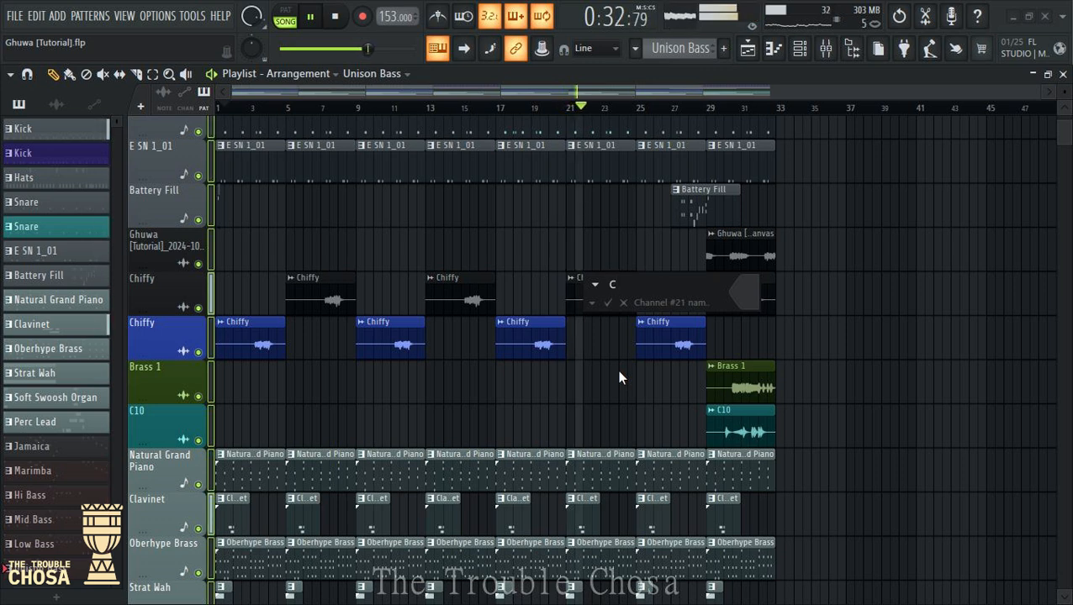
{"action": "type", "text": "h"}
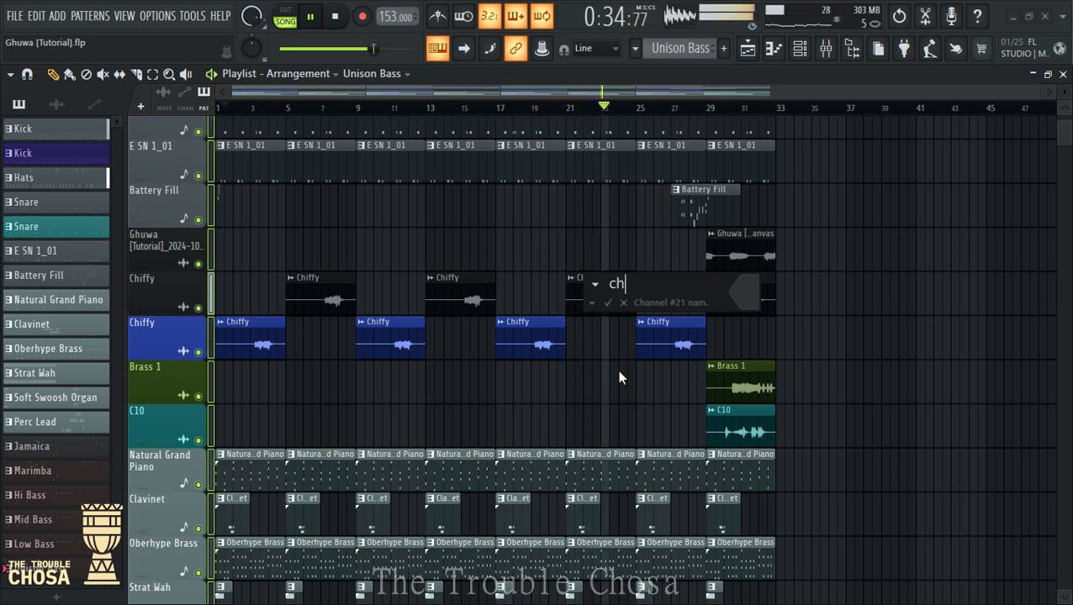
{"action": "type", "text": "iffgy"}
{"action": "key", "text": "BackSpace"}
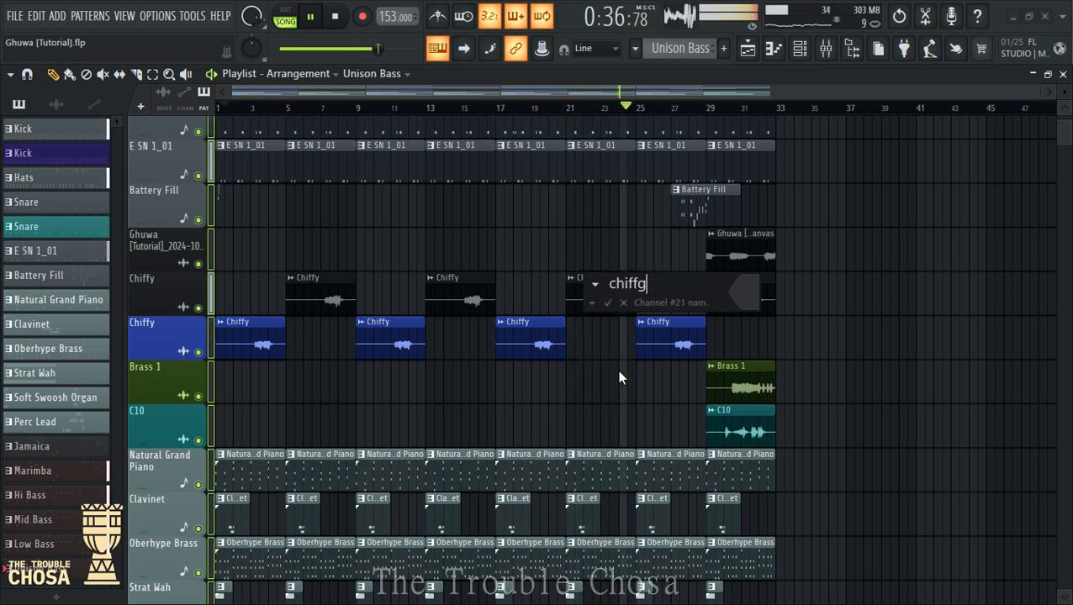
{"action": "key", "text": "BackSpace"}
{"action": "type", "text": "lead"}
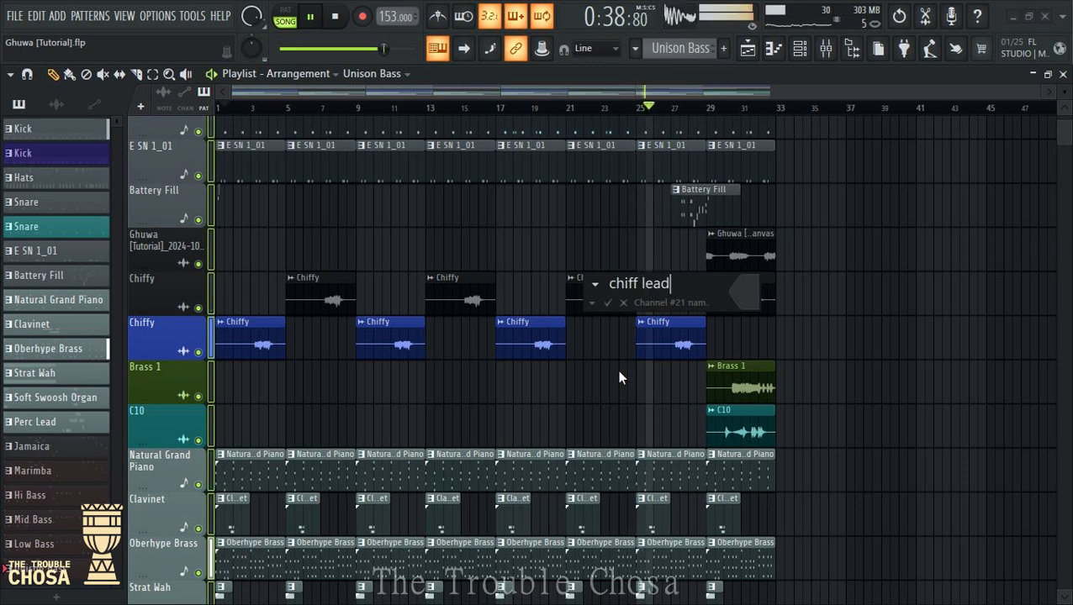
{"action": "key", "text": "Return"}
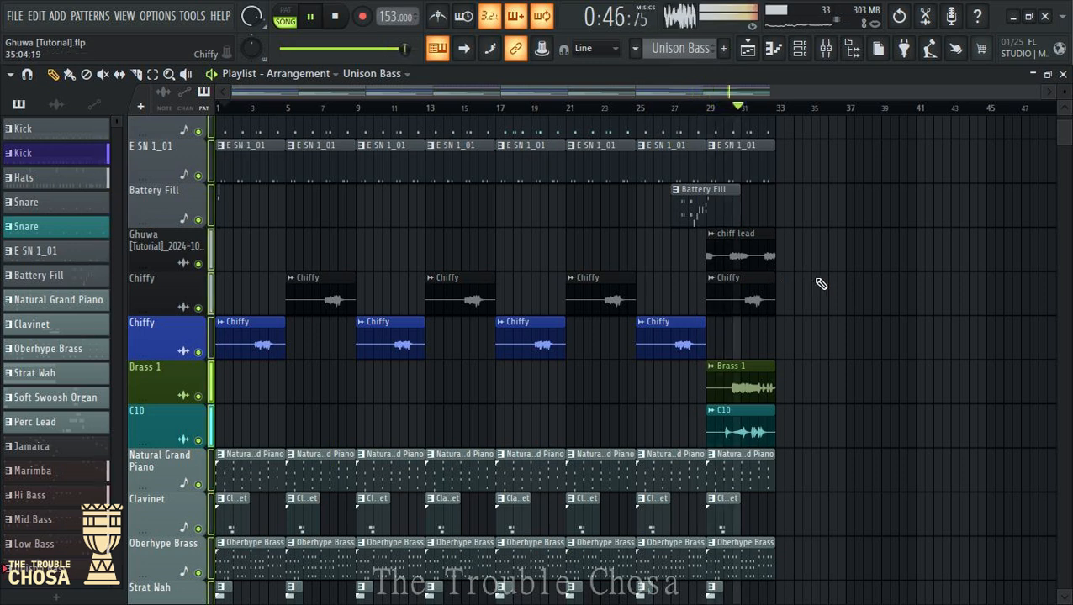
Stop playback and place chiff lead copies on its track, with a one-bar piece at bar 1 and three-plus-one-bar pairs at bars 10 and 22
{"action": "key", "text": "space"}
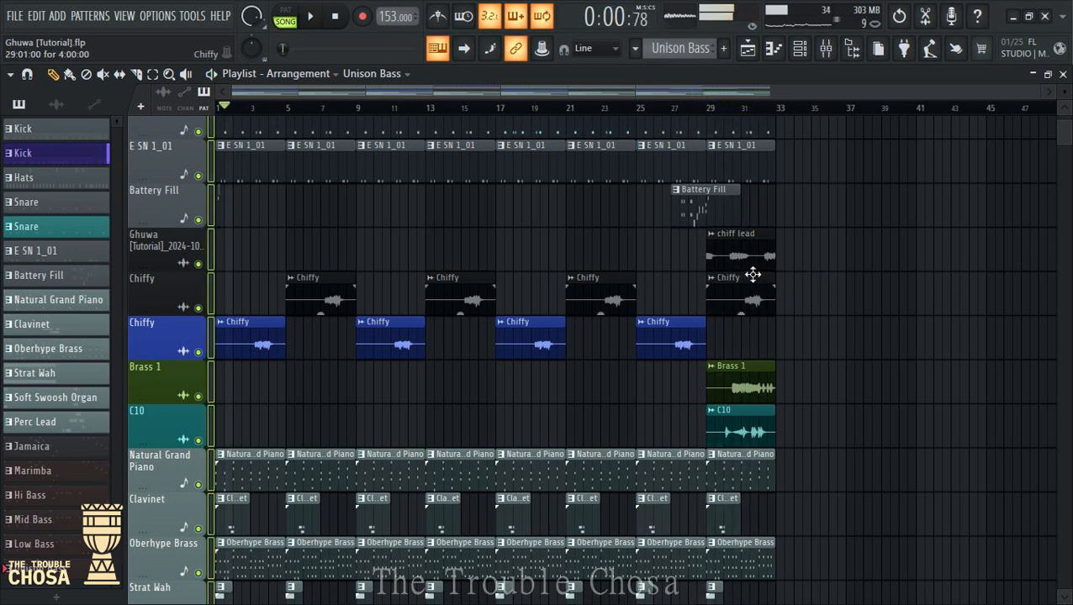
{"action": "left_click", "coordinate": [748, 252]}
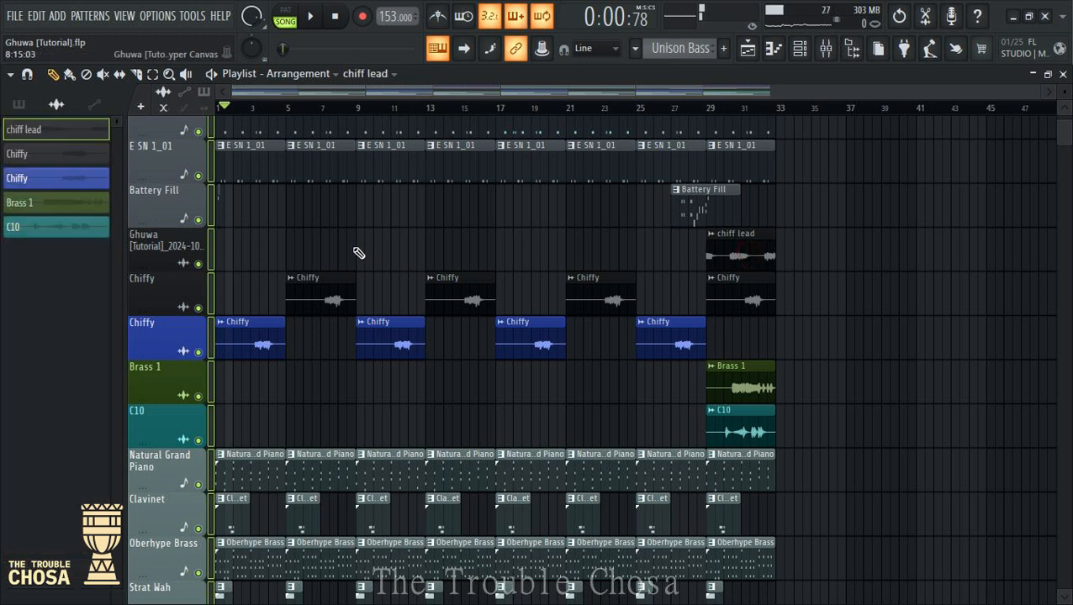
{"action": "left_click", "coordinate": [243, 250]}
{"action": "key", "text": "space"}
{"action": "left_click_drag", "start_coordinate": [283, 239], "coordinate": [233, 243]}
{"action": "key", "text": "space"}
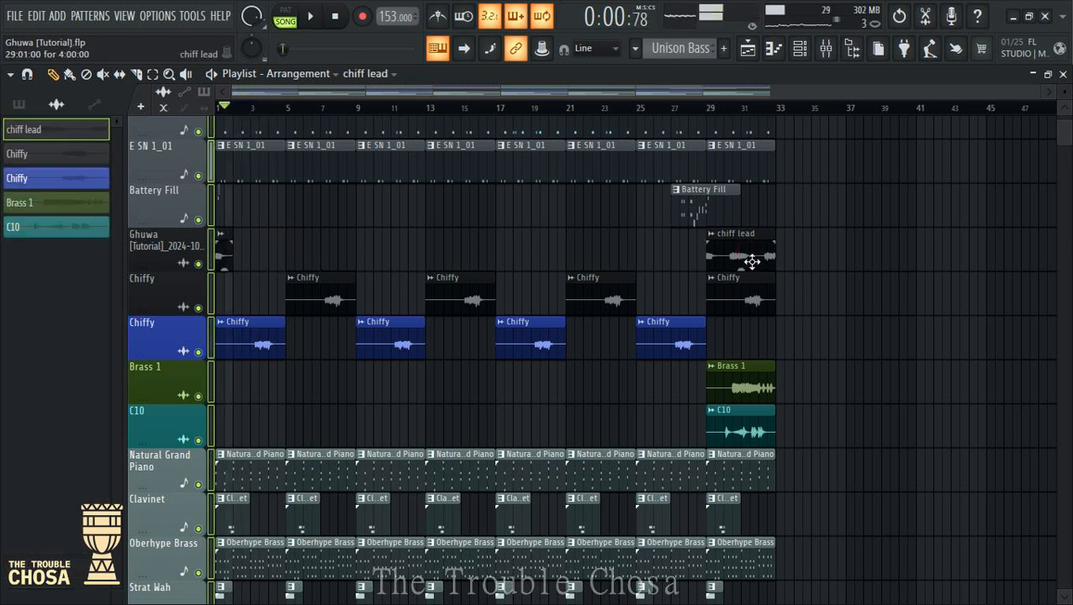
{"action": "left_click", "coordinate": [360, 249]}
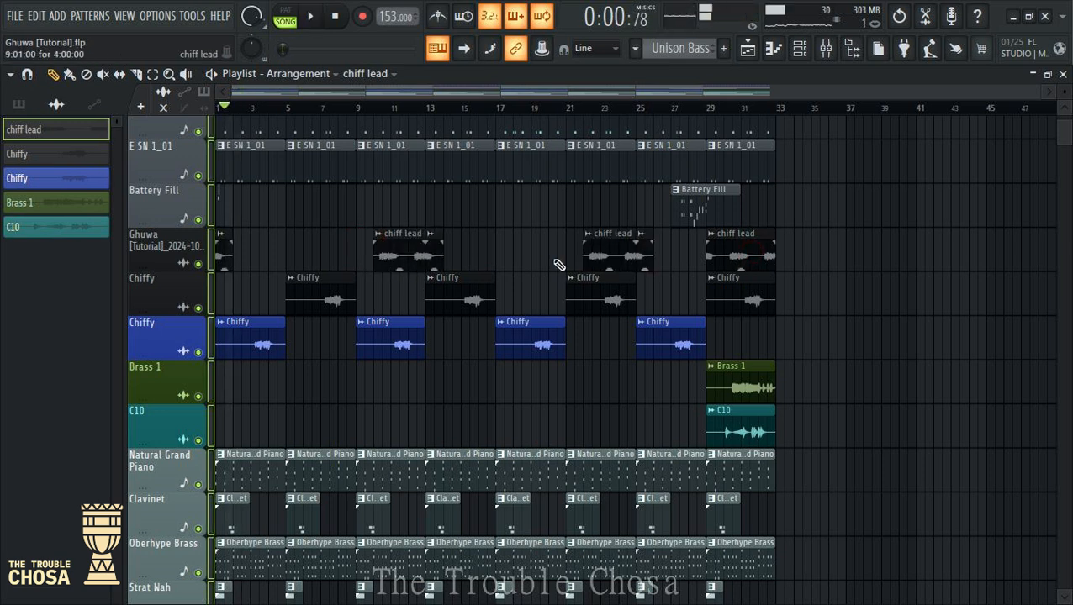
During playback, move the chiff lead pieces from bars 10 and 13 to bars 14 and 17, and place matching pieces at bars 6 and 9
{"action": "key", "text": "space"}
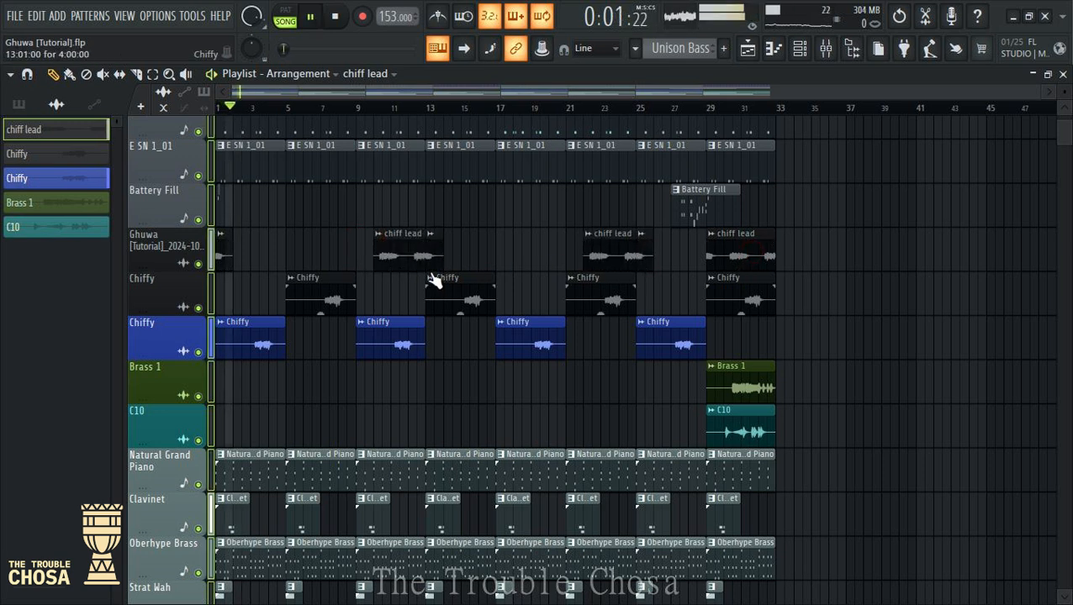
{"action": "left_click_drag", "start_coordinate": [436, 259], "coordinate": [505, 251]}
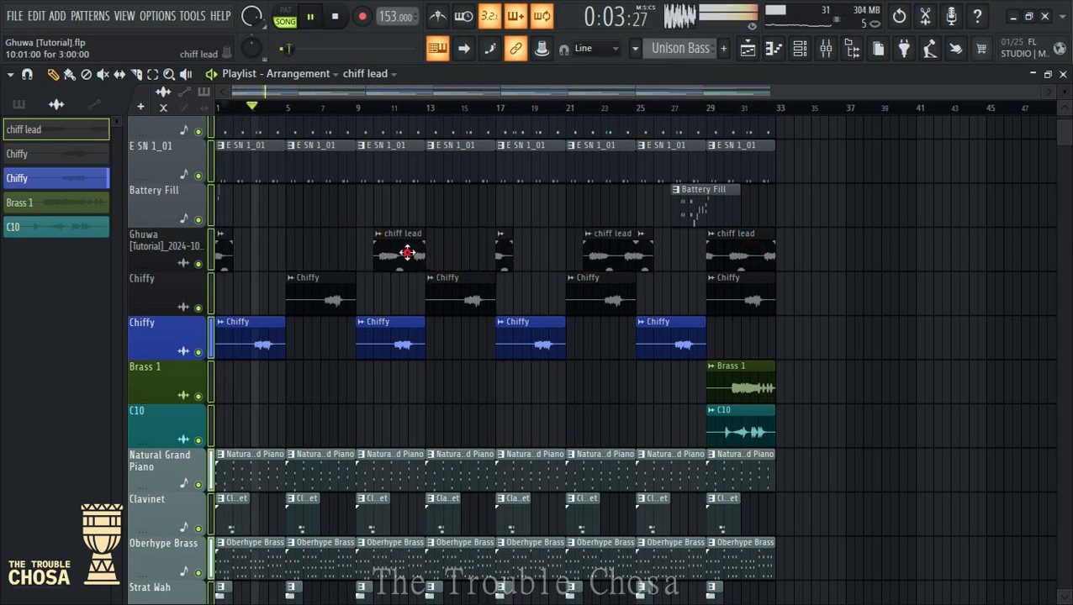
{"action": "left_click_drag", "start_coordinate": [407, 251], "coordinate": [476, 250]}
{"action": "left_click", "coordinate": [315, 244]}
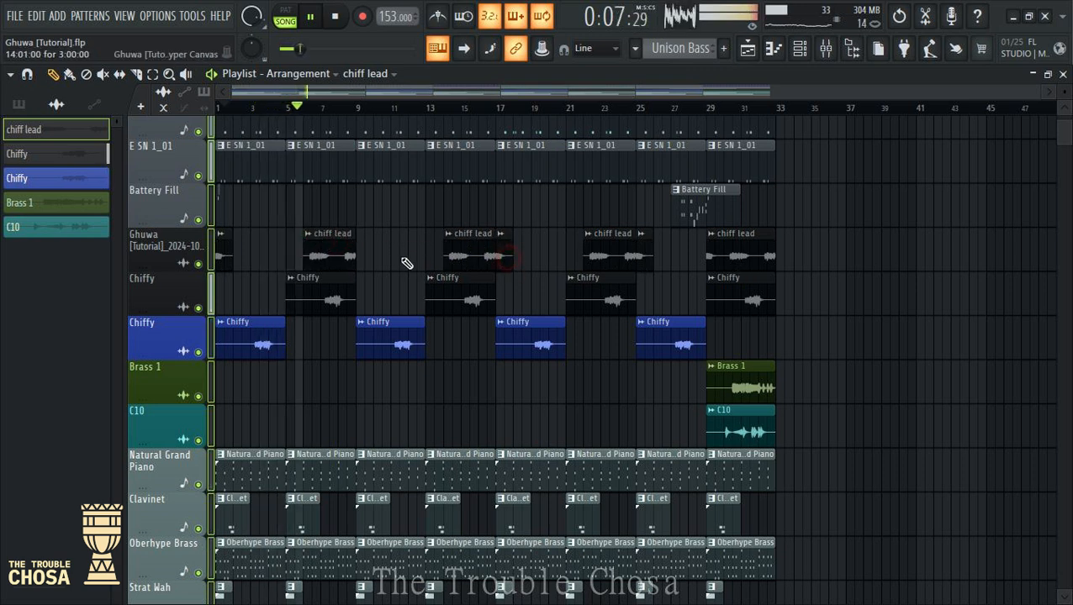
{"action": "left_click", "coordinate": [361, 255]}
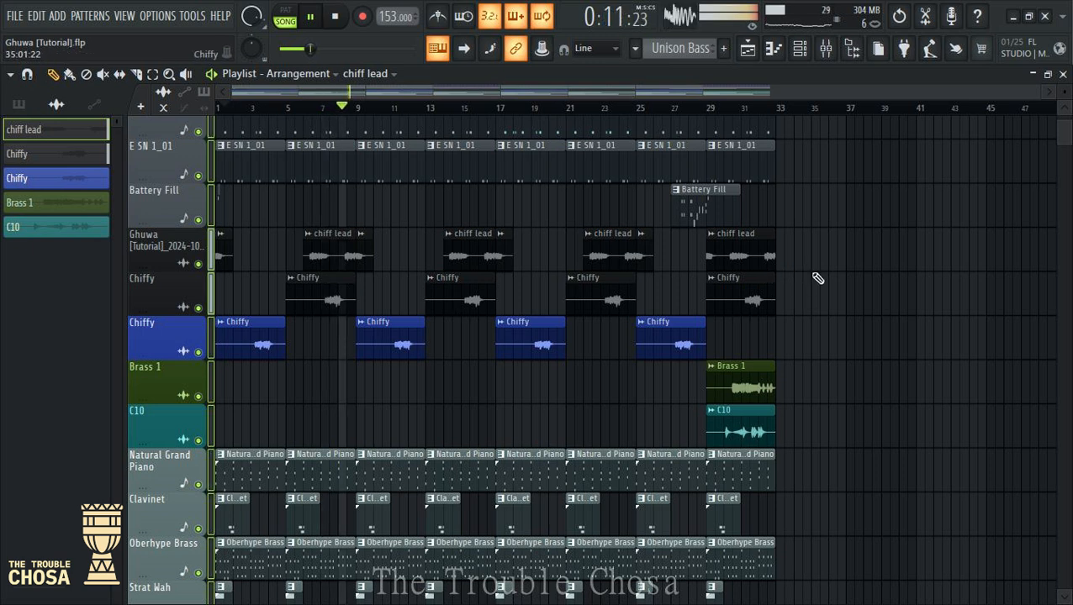
Trim about half a bar off the start of the chiff lead clip at bar 29 and name its track after the clip
{"action": "left_click_drag", "start_coordinate": [707, 258], "coordinate": [714, 258]}
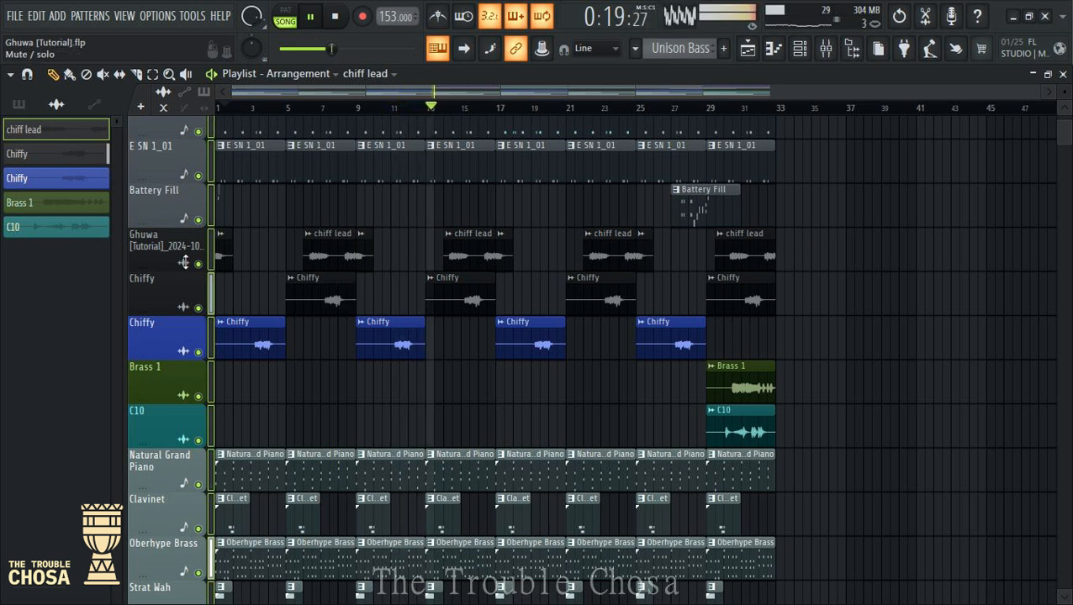
{"action": "right_click", "coordinate": [169, 199]}
{"action": "left_click", "coordinate": [203, 252]}
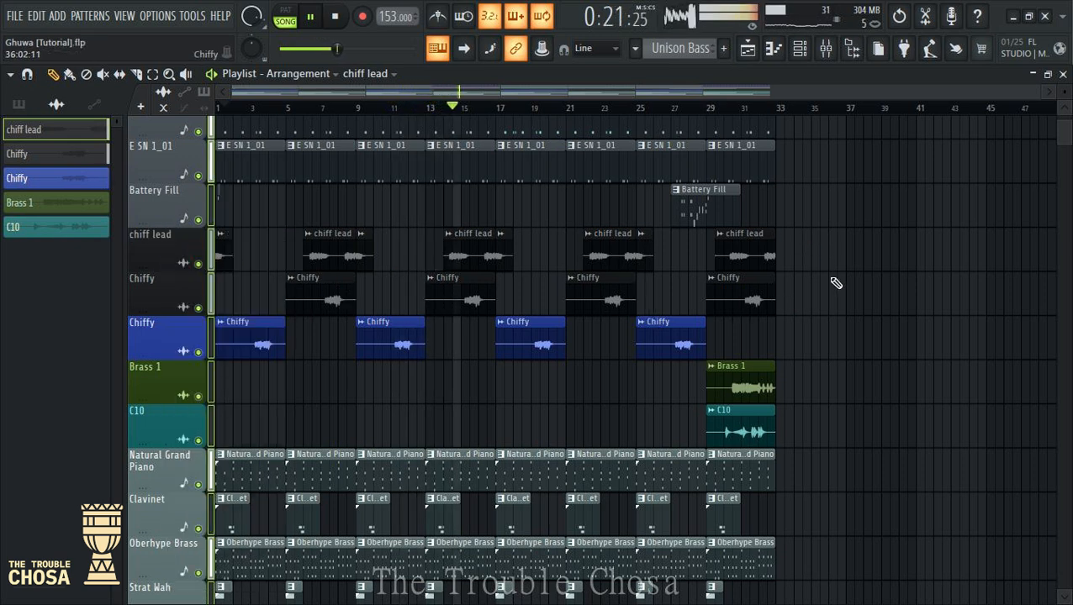
{"action": "scroll", "coordinate": [833, 283], "scroll_direction": "down", "scroll_amount": 1}
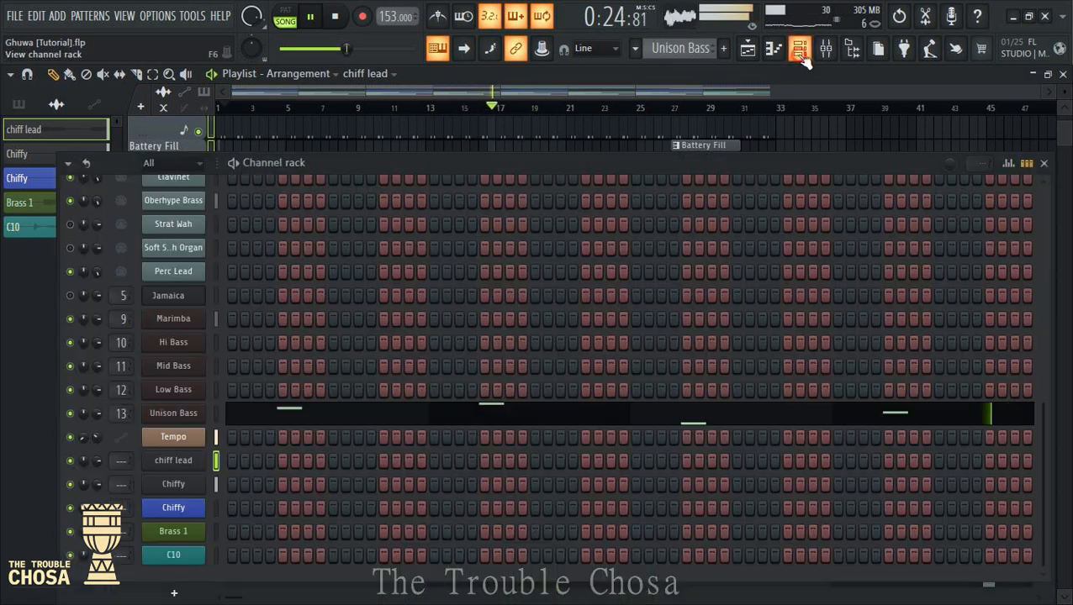
Select the audio clip channels from chiff lead through C10, and select Insert 40 in the mixer
{"action": "left_click", "coordinate": [800, 48]}
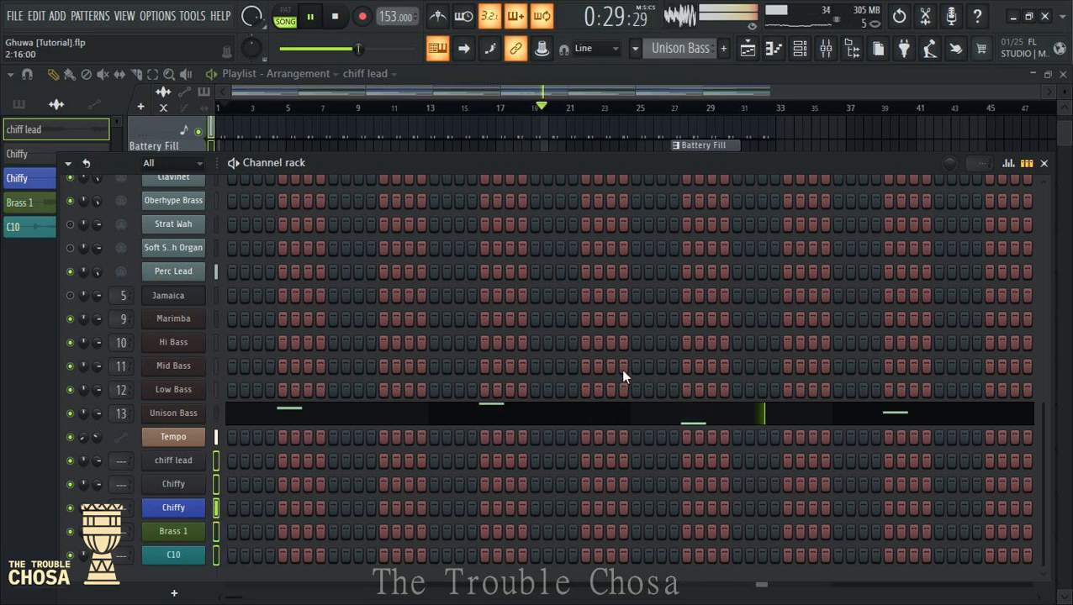
{"action": "left_click", "coordinate": [826, 48]}
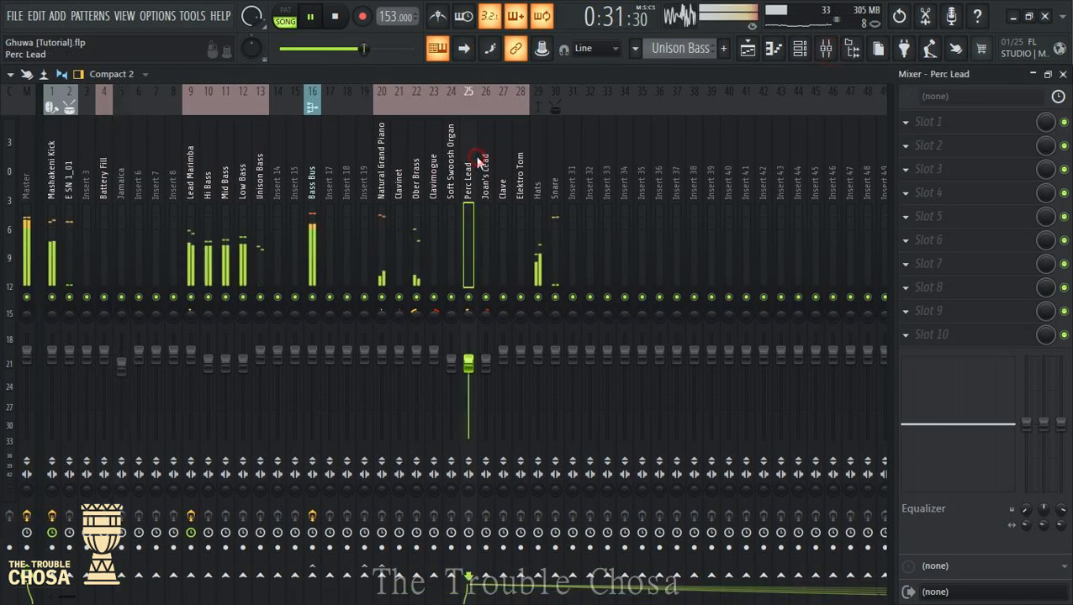
{"action": "scroll", "coordinate": [476, 161], "scroll_direction": "down", "scroll_amount": 5}
{"action": "left_click", "coordinate": [365, 178]}
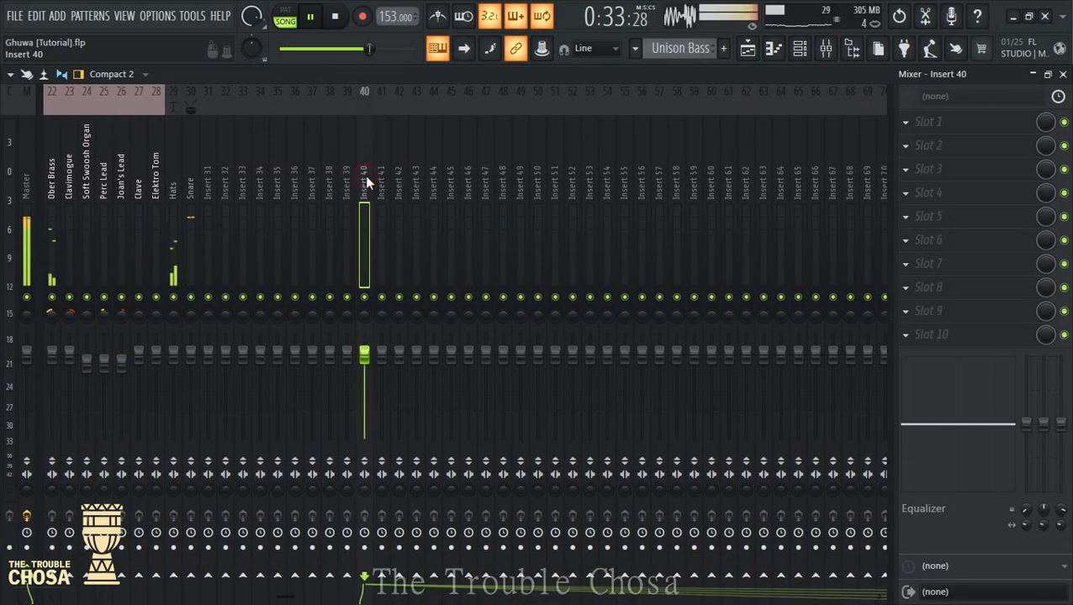
{"action": "right_click", "coordinate": [365, 178]}
{"action": "mouse_move", "coordinate": [432, 185]}
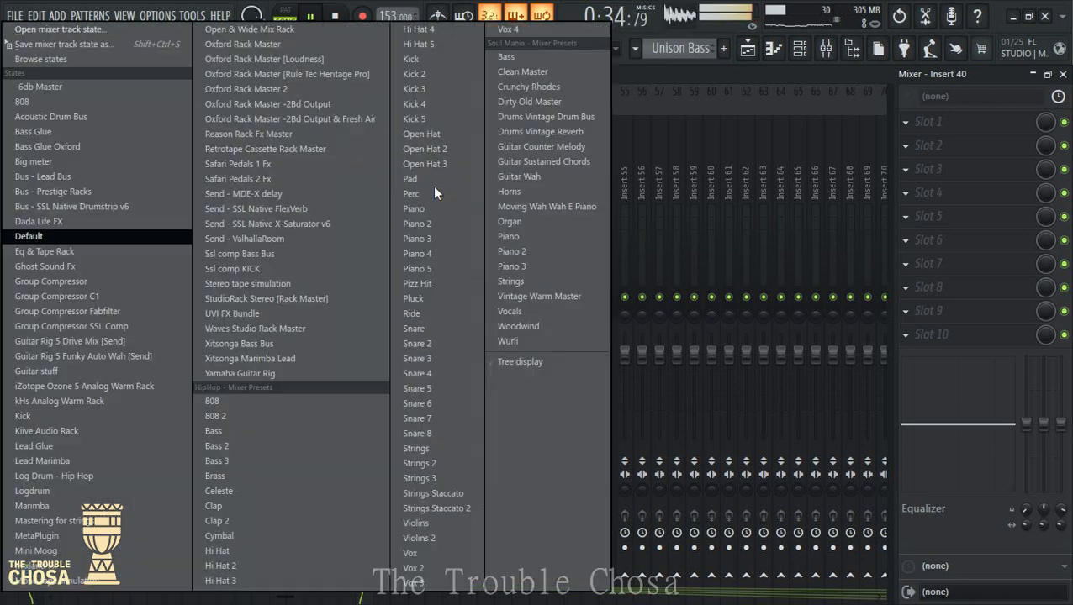
{"action": "left_click", "coordinate": [633, 101]}
Route the selected channels to consecutive mixer tracks starting at Insert 40, and close the mixer
{"action": "right_click", "coordinate": [370, 88]}
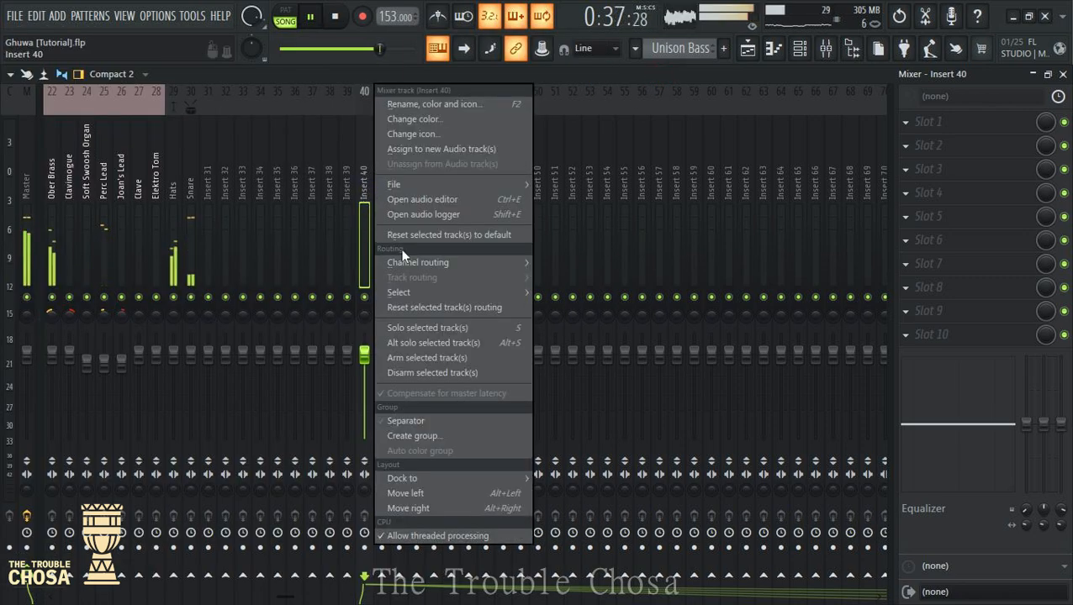
{"action": "mouse_move", "coordinate": [421, 263]}
{"action": "left_click", "coordinate": [562, 278]}
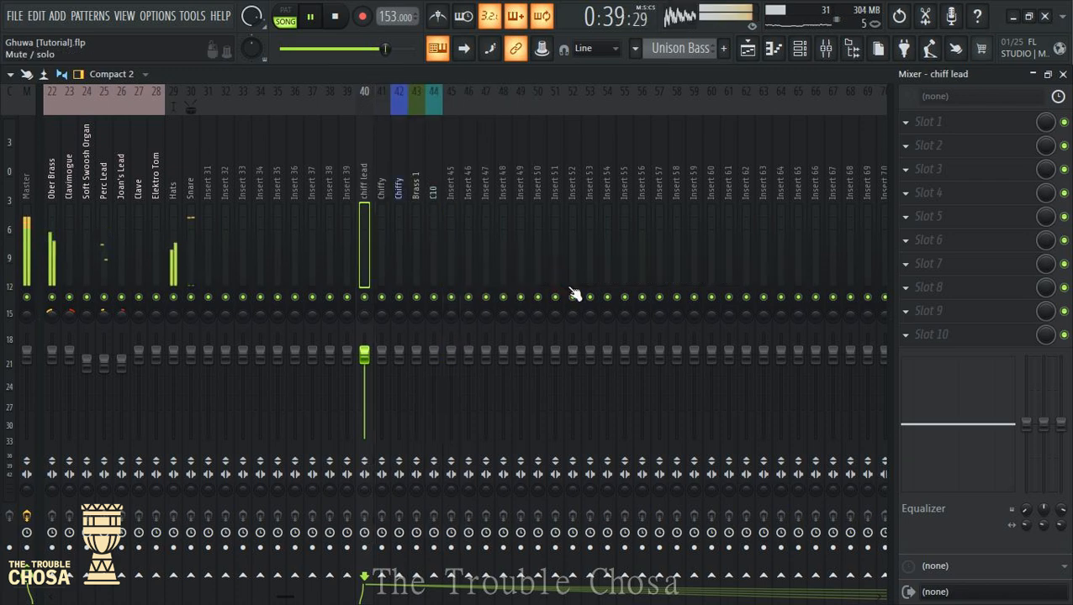
{"action": "left_click", "coordinate": [1062, 75]}
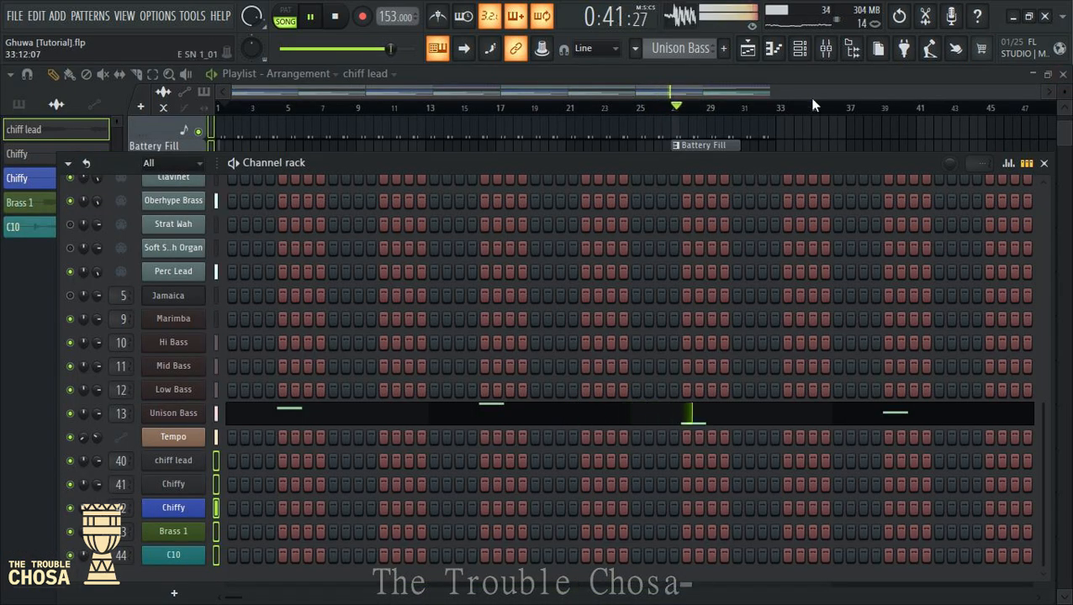
Move the Tempo channel to the very top of the channel rack, save the project and return to the playlist
{"action": "left_click", "coordinate": [213, 439]}
{"action": "scroll", "coordinate": [267, 500], "scroll_direction": "up", "scroll_amount": 5}
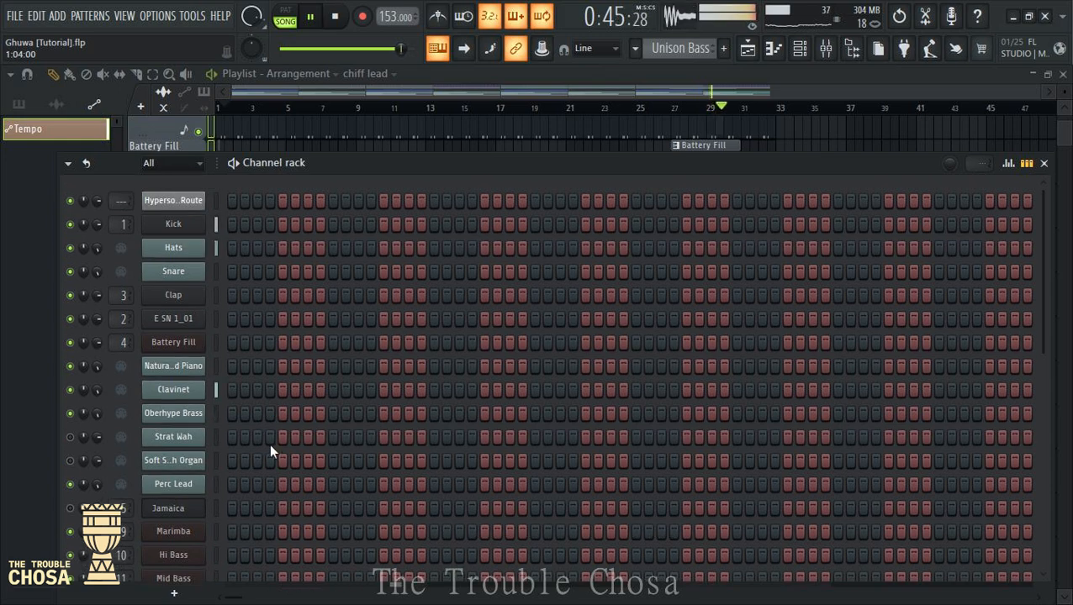
{"action": "key", "text": "alt+Up"}
{"action": "key", "text": "alt+Up"}
{"action": "key", "text": "alt+Up"}
{"action": "key", "text": "alt+Up"}
{"action": "key", "text": "alt+Up"}
{"action": "key", "text": "alt+Up"}
{"action": "key", "text": "alt+Up"}
{"action": "key", "text": "alt+Up"}
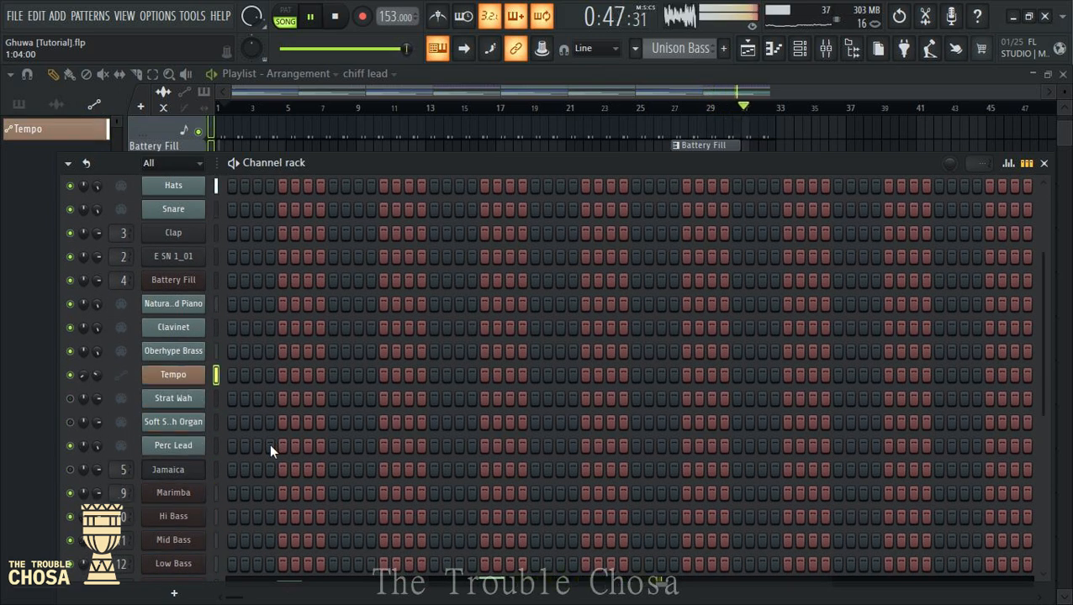
{"action": "key", "text": "alt+Up"}
{"action": "key", "text": "alt+Up"}
{"action": "scroll", "coordinate": [270, 444], "scroll_direction": "up", "scroll_amount": 3}
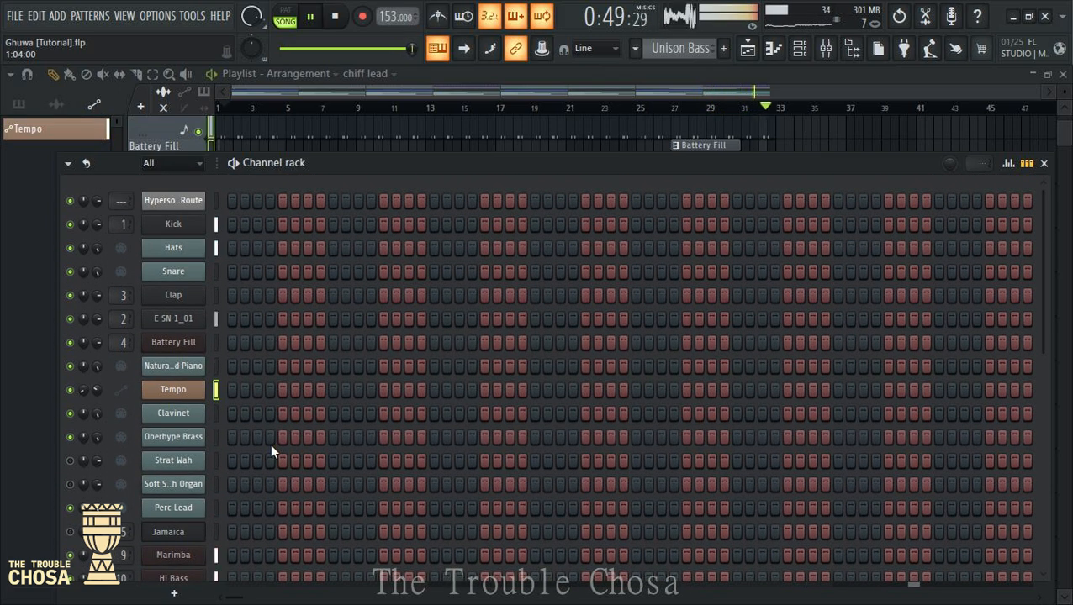
{"action": "key", "text": "alt+Up"}
{"action": "key", "text": "alt+Up"}
{"action": "key", "text": "alt+Up"}
{"action": "key", "text": "alt+Up"}
{"action": "key", "text": "alt+Up"}
{"action": "key", "text": "alt+Up"}
{"action": "key", "text": "alt+Up"}
{"action": "key", "text": "alt+Up"}
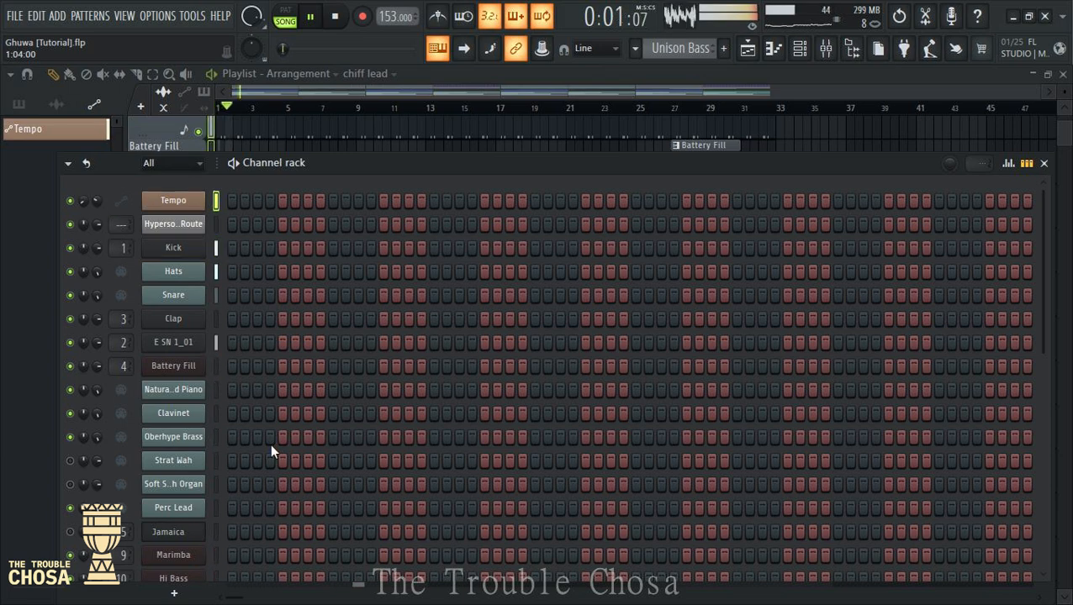
{"action": "key", "text": "ctrl+s"}
{"action": "left_click", "coordinate": [864, 76]}
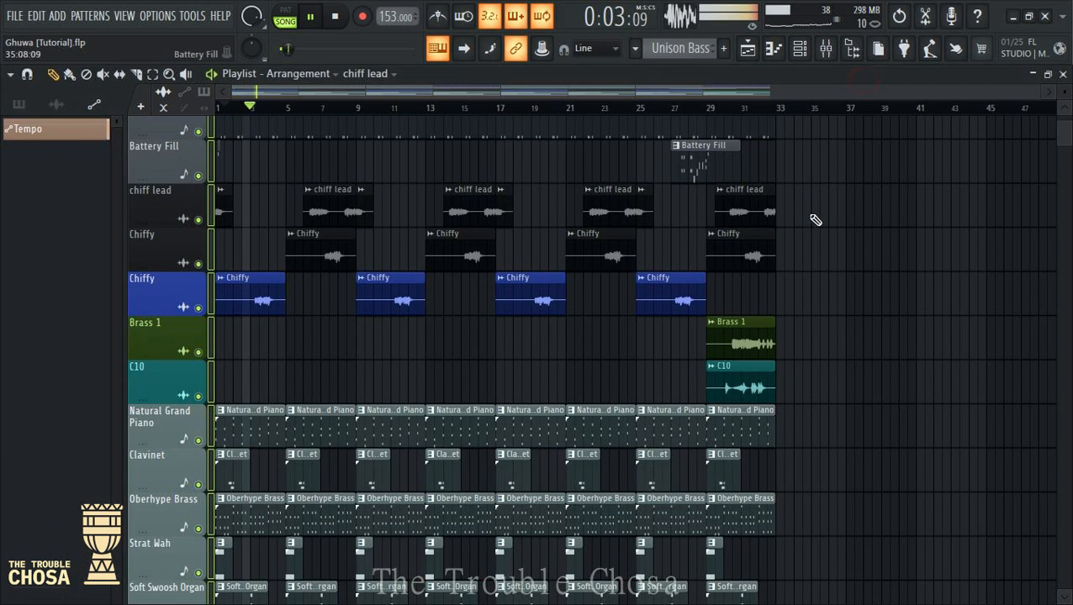
Look over the playlist tracks from the drums down to Unison Bass while the song plays
{"action": "scroll", "coordinate": [858, 282], "scroll_direction": "down", "scroll_amount": 5}
{"action": "scroll", "coordinate": [857, 278], "scroll_direction": "down", "scroll_amount": 7}
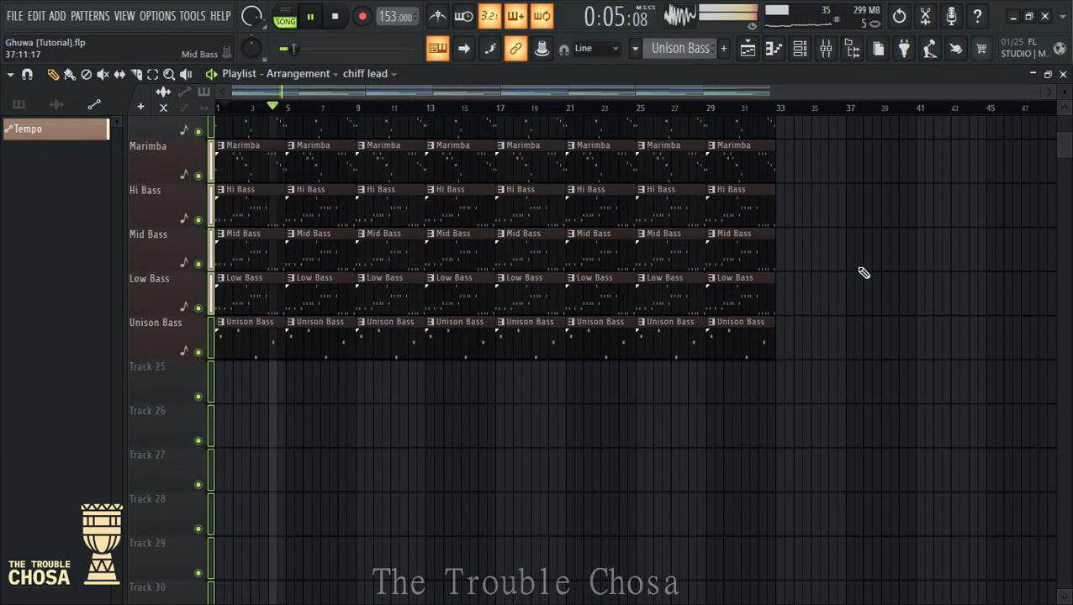
{"action": "scroll", "coordinate": [862, 272], "scroll_direction": "up", "scroll_amount": 12}
{"action": "scroll", "coordinate": [864, 273], "scroll_direction": "down", "scroll_amount": 2}
{"action": "scroll", "coordinate": [866, 273], "scroll_direction": "up", "scroll_amount": 9}
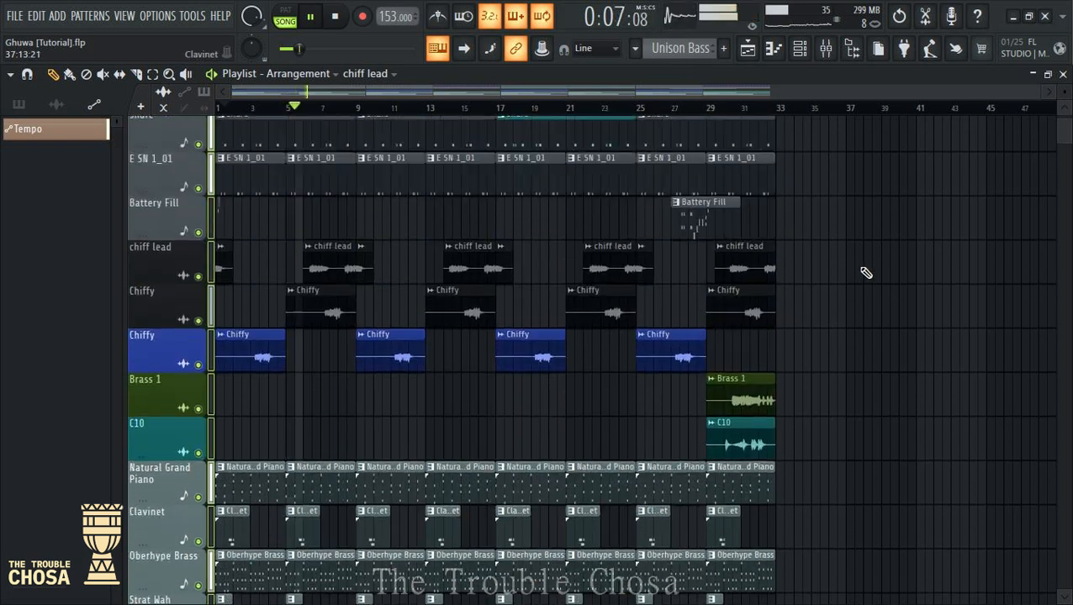
{"action": "scroll", "coordinate": [865, 273], "scroll_direction": "down", "scroll_amount": 9}
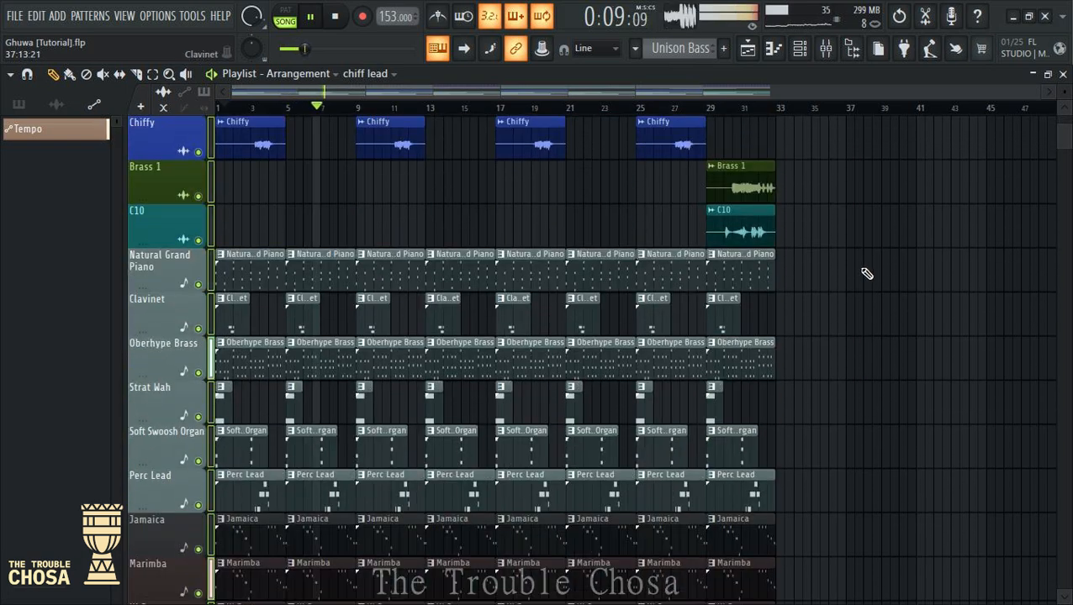
{"action": "scroll", "coordinate": [755, 372], "scroll_direction": "up", "scroll_amount": 2}
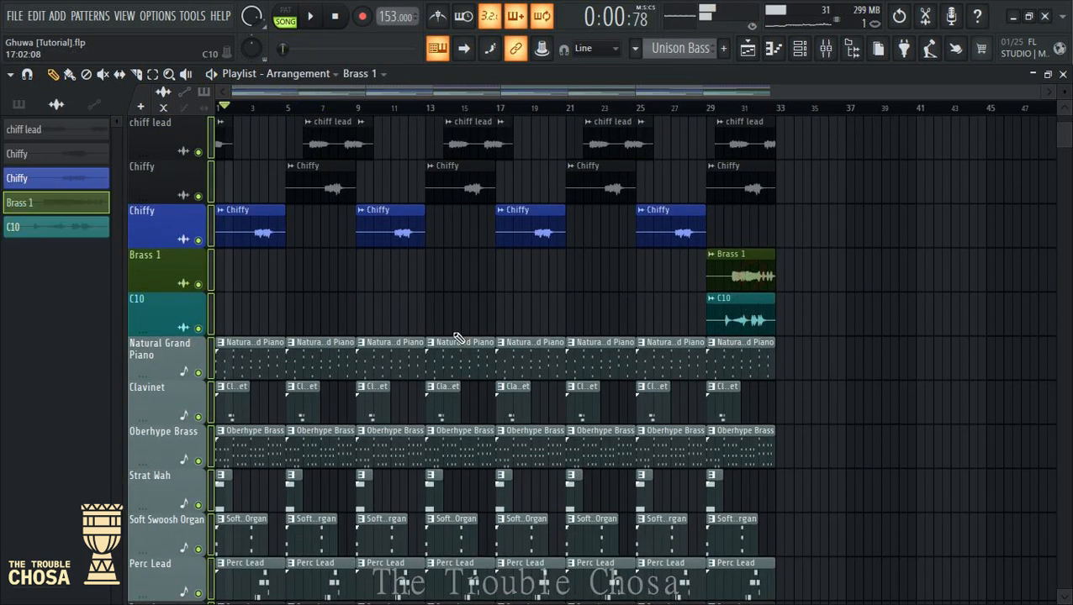
Place a Brass 1 clip at bar 13 on the Brass 1 track and trim its start to leave the last half bar
{"action": "left_click_drag", "start_coordinate": [488, 269], "coordinate": [419, 265]}
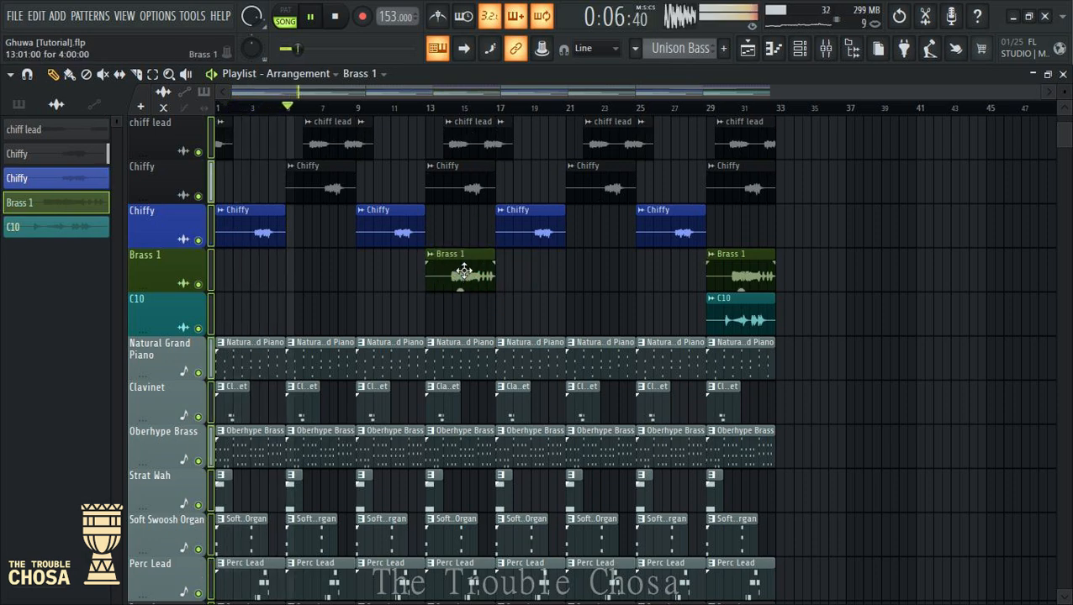
{"action": "scroll", "coordinate": [475, 122], "scroll_direction": "up", "scroll_amount": 5}
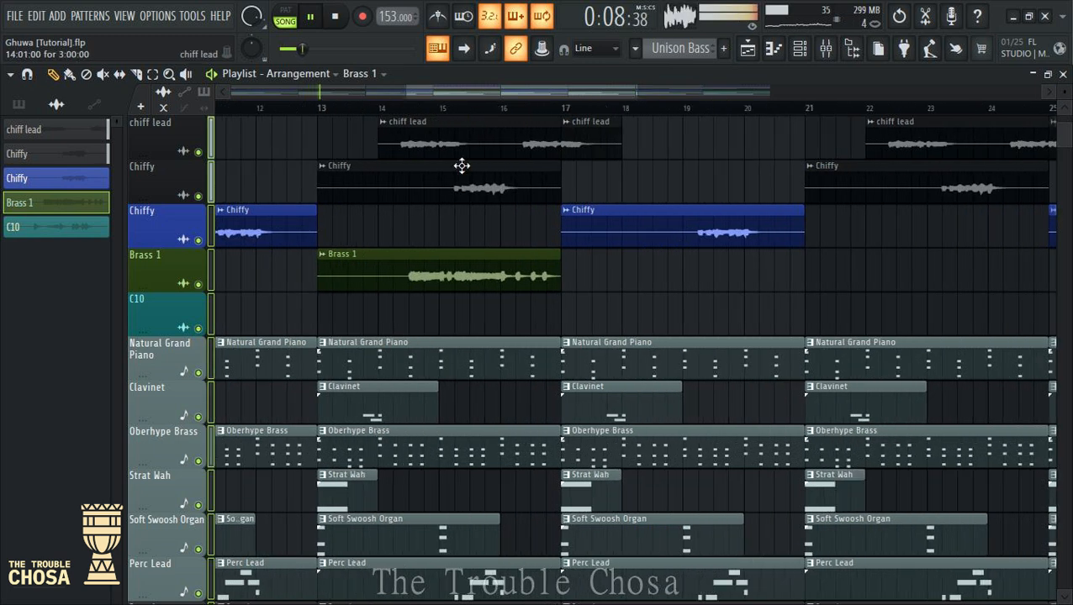
{"action": "left_click_drag", "start_coordinate": [316, 257], "coordinate": [519, 268]}
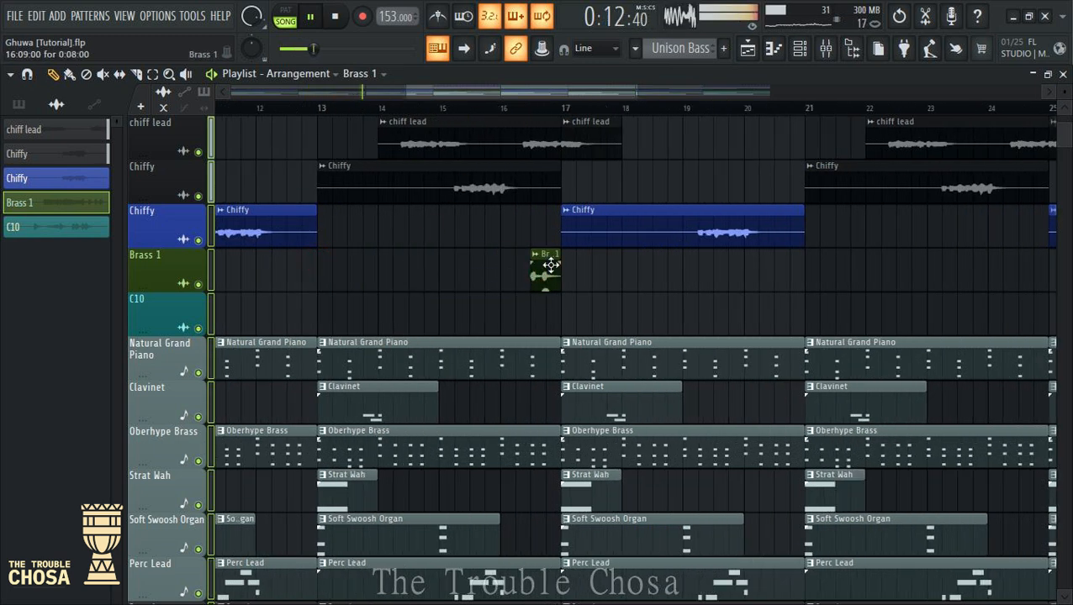
Place the half-bar Brass 1 piece in the second half of bar 12, and remove the one at the end of bar 16
{"action": "left_click", "coordinate": [287, 259]}
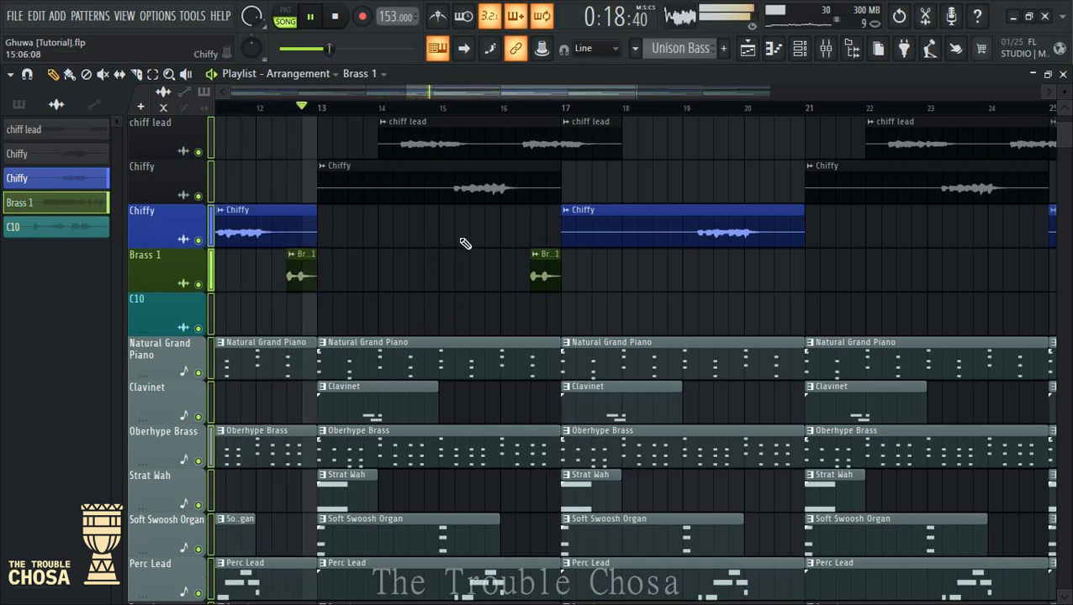
{"action": "scroll", "coordinate": [585, 110], "scroll_direction": "down", "scroll_amount": 5}
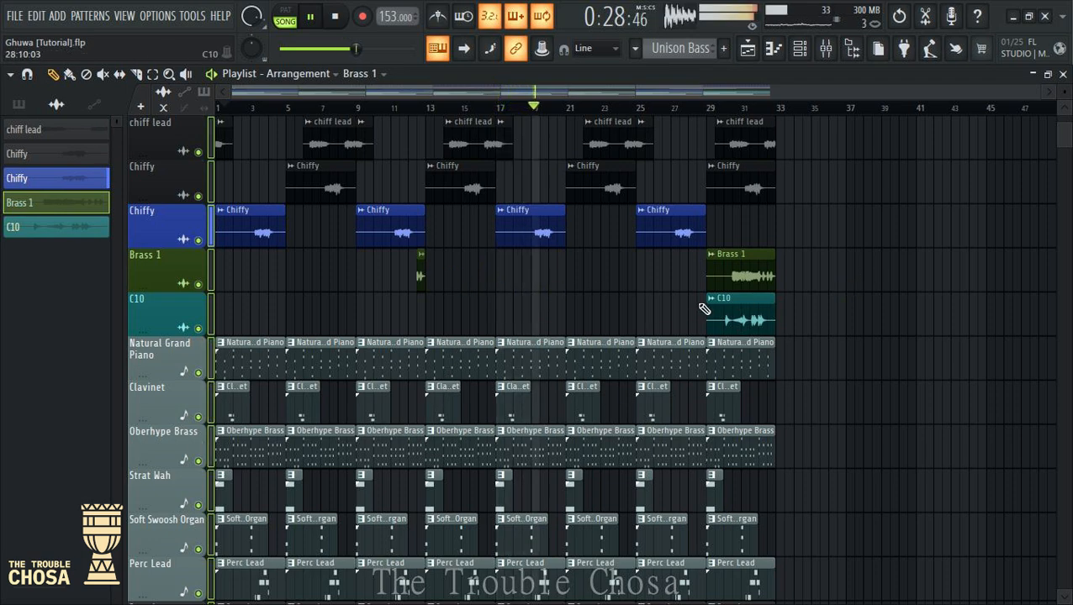
{"action": "scroll", "coordinate": [850, 277], "scroll_direction": "down", "scroll_amount": 2}
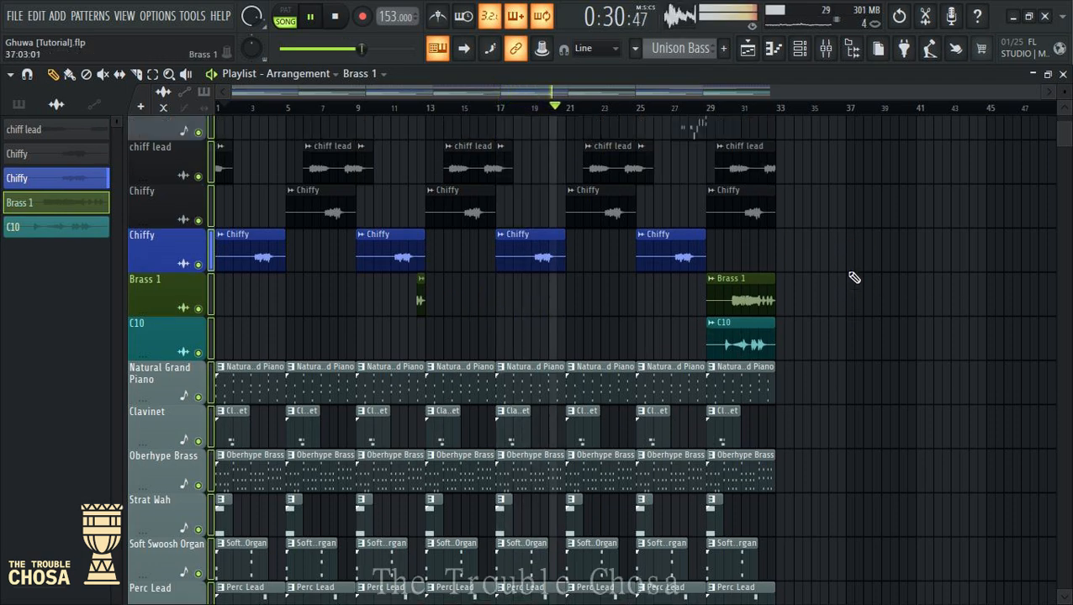
Stop playback, place a four-bar C10 clip at bar 13 on the C10 track, and shift it to start at bar 12
{"action": "key", "text": "space"}
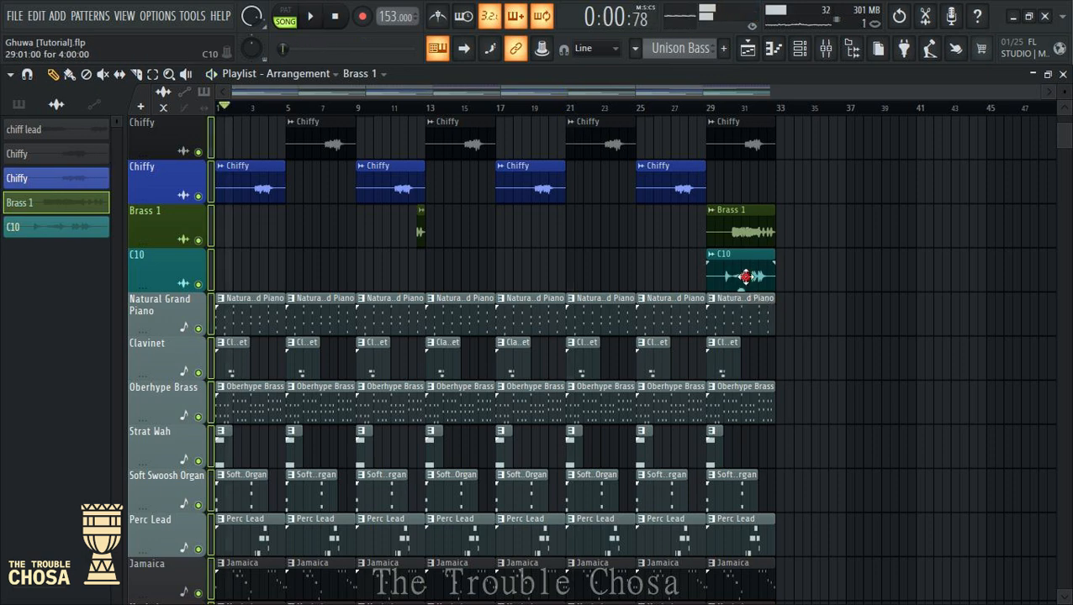
{"action": "left_click", "coordinate": [745, 276]}
{"action": "left_click_drag", "start_coordinate": [488, 262], "coordinate": [435, 259]}
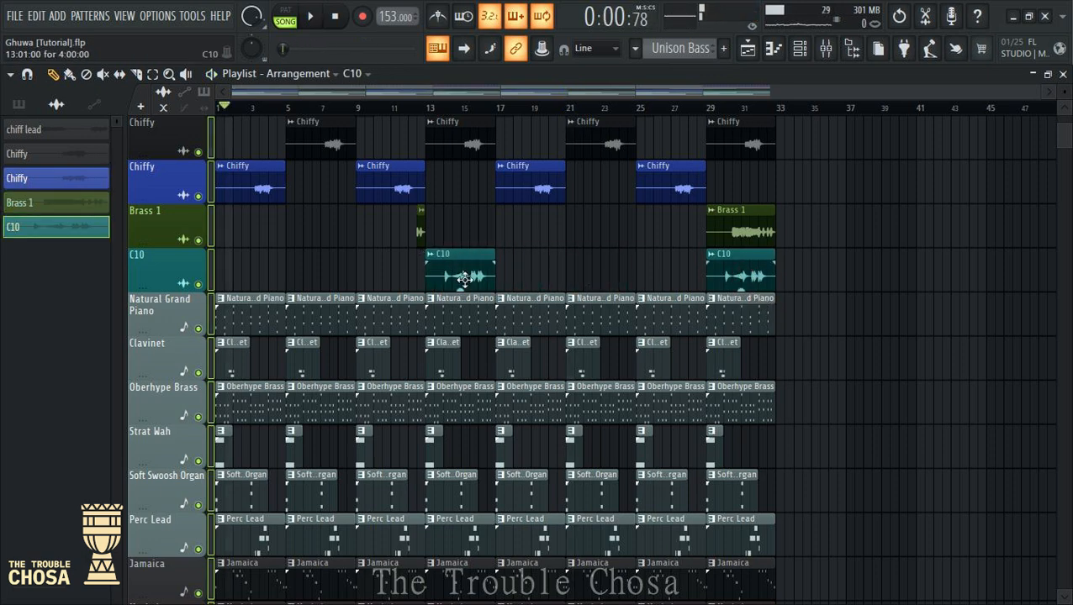
{"action": "scroll", "coordinate": [436, 113], "scroll_direction": "up", "scroll_amount": 5}
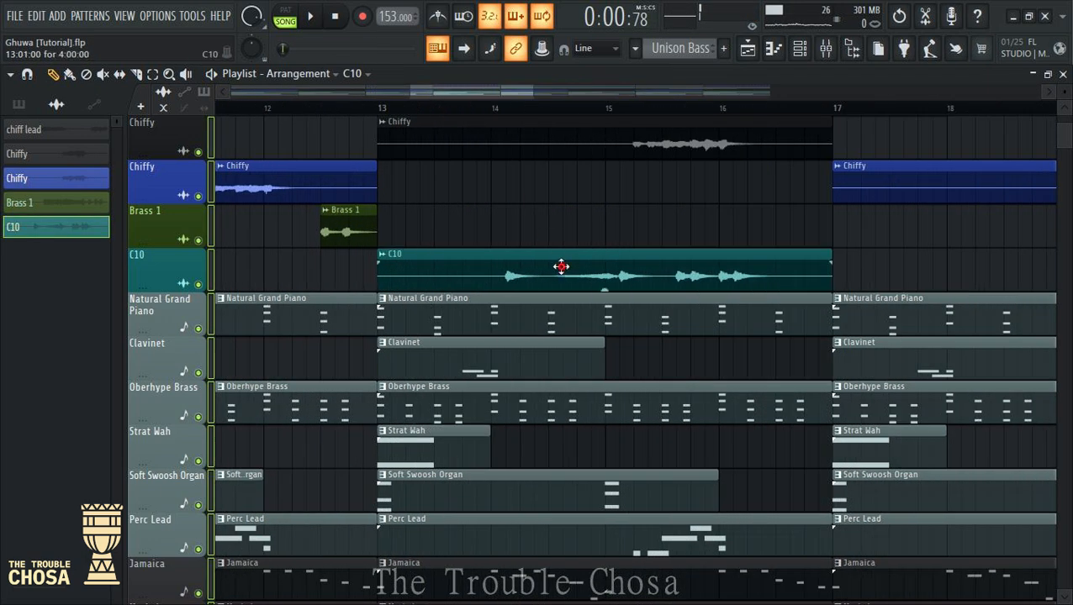
{"action": "left_click_drag", "start_coordinate": [561, 266], "coordinate": [450, 254]}
{"action": "scroll", "coordinate": [401, 118], "scroll_direction": "up", "scroll_amount": 2}
{"action": "scroll", "coordinate": [400, 116], "scroll_direction": "up", "scroll_amount": 1}
Trim both ends of the new C10 clip to keep only the half bar starting at bar 13
{"action": "key", "text": "space"}
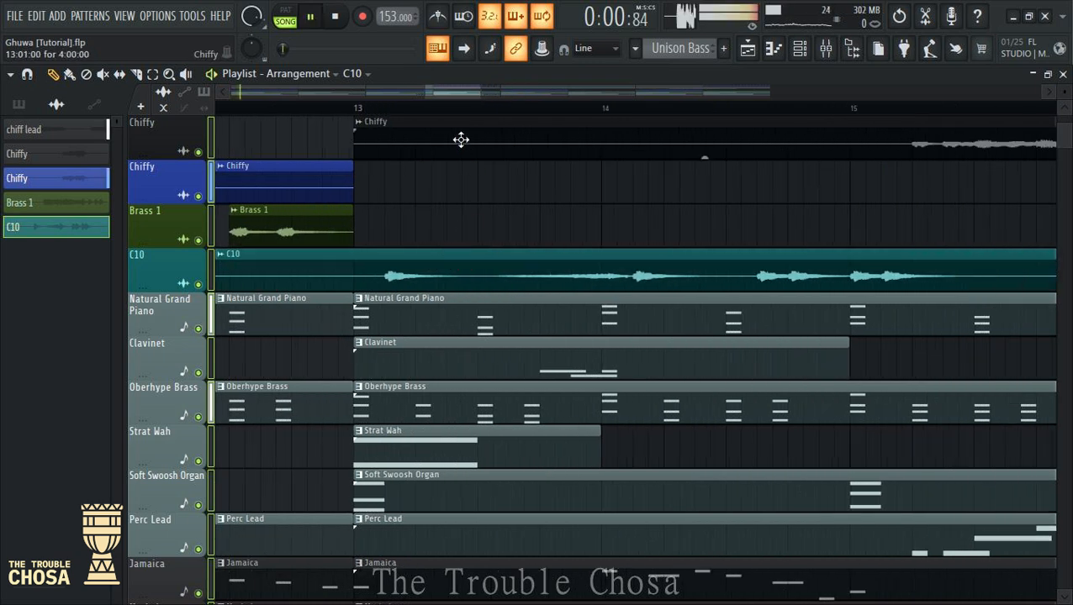
{"action": "scroll", "coordinate": [469, 116], "scroll_direction": "down", "scroll_amount": 4}
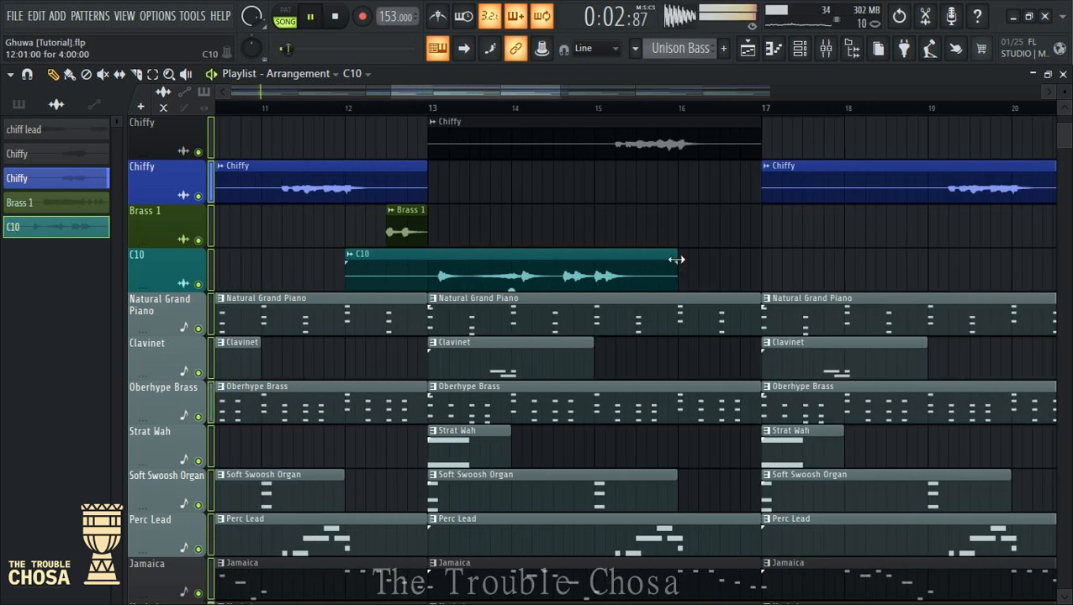
{"action": "left_click_drag", "start_coordinate": [677, 268], "coordinate": [468, 267]}
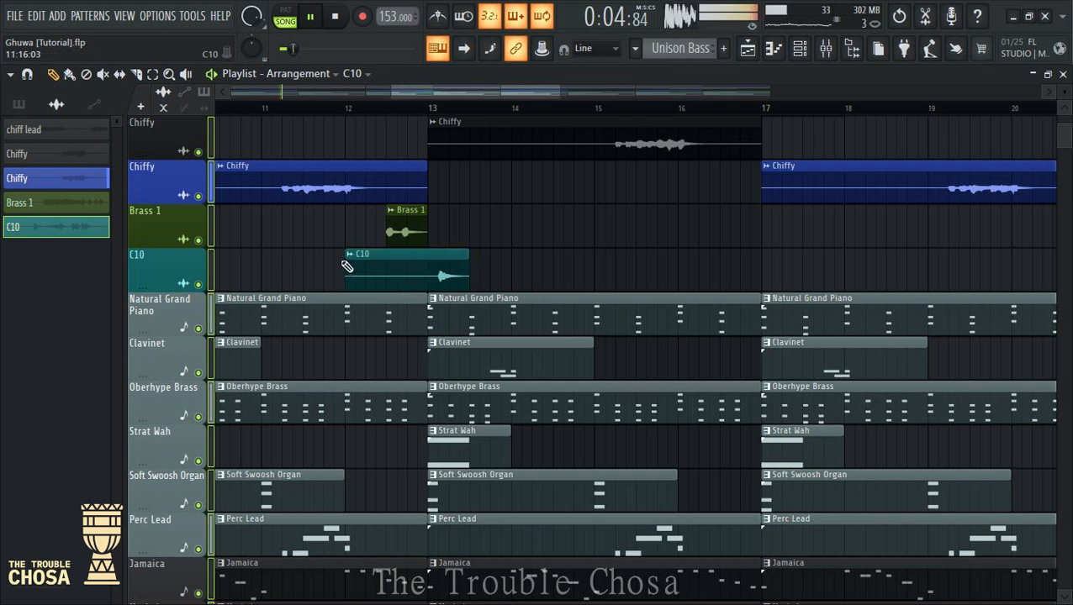
{"action": "left_click_drag", "start_coordinate": [342, 256], "coordinate": [428, 253]}
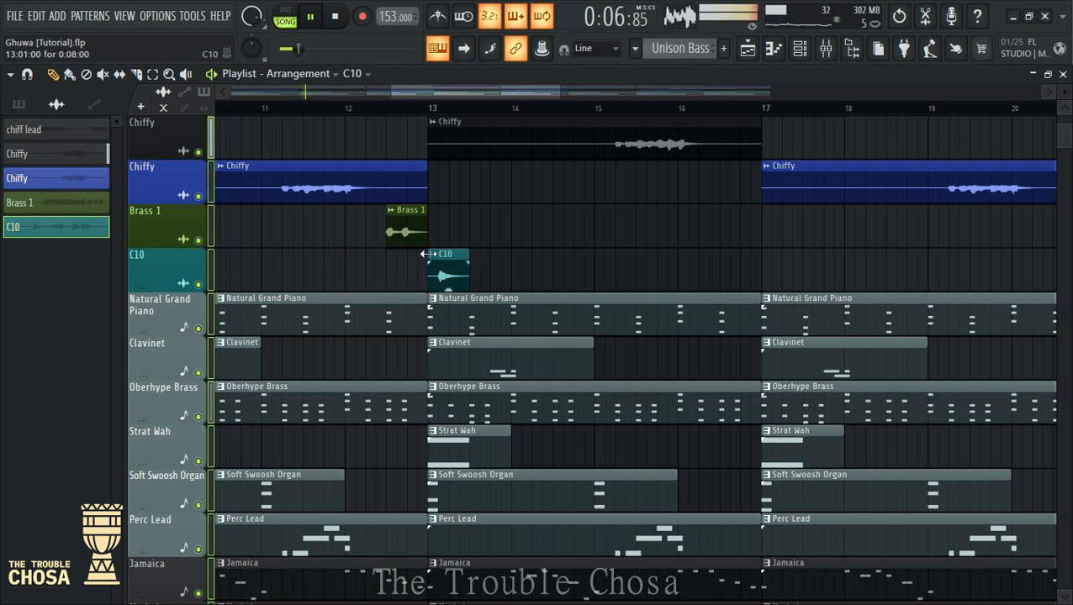
{"action": "scroll", "coordinate": [505, 113], "scroll_direction": "down", "scroll_amount": 5}
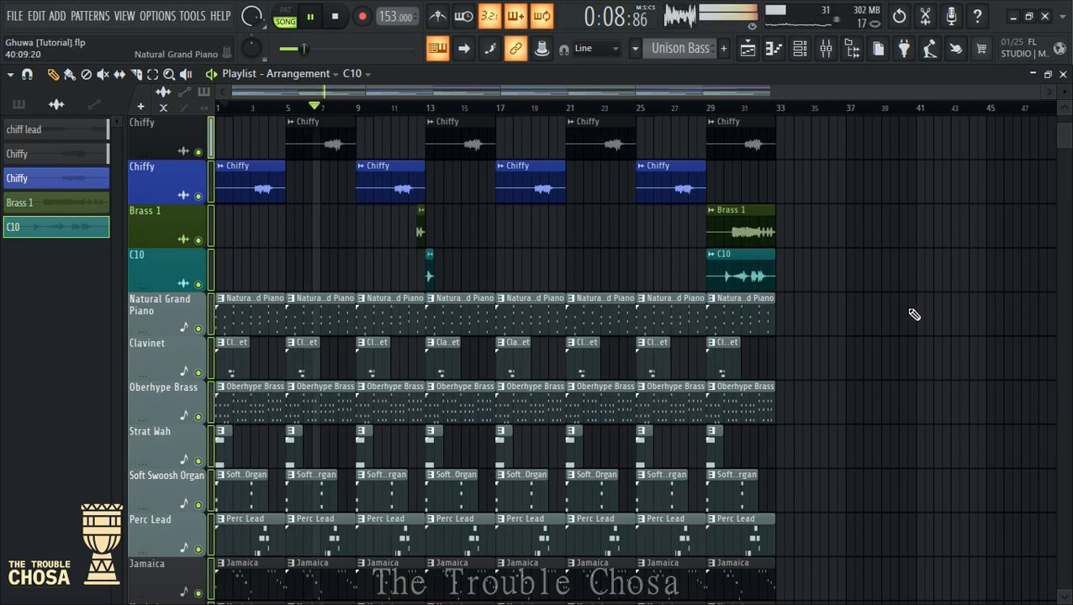
Save the project with the added Brass 1 and C10 clip pieces
{"action": "scroll", "coordinate": [917, 328], "scroll_direction": "up", "scroll_amount": 3}
{"action": "scroll", "coordinate": [893, 333], "scroll_direction": "down", "scroll_amount": 10}
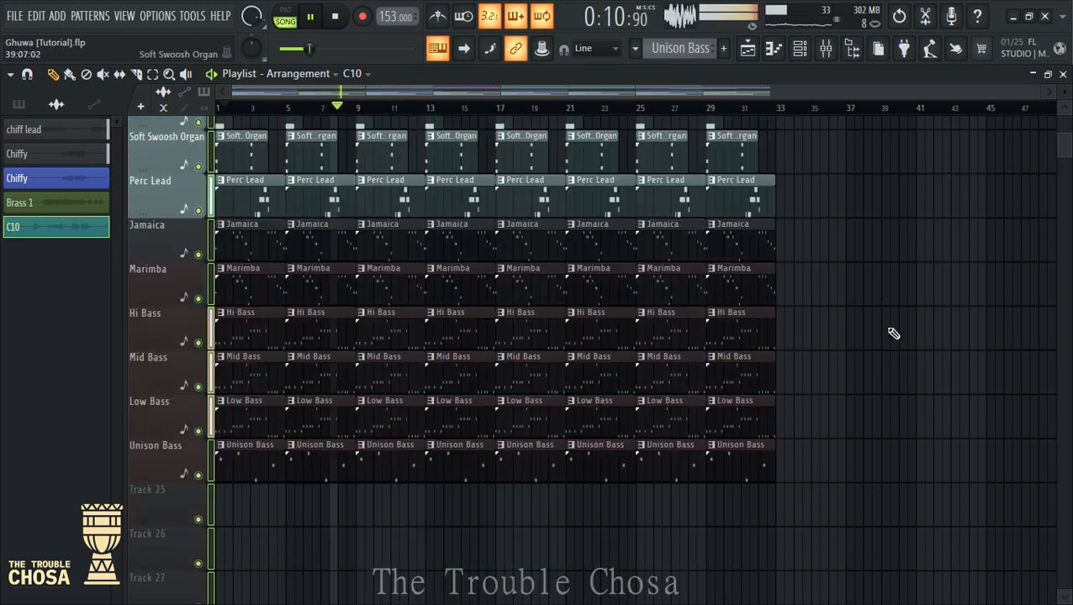
{"action": "key", "text": "ctrl+s"}
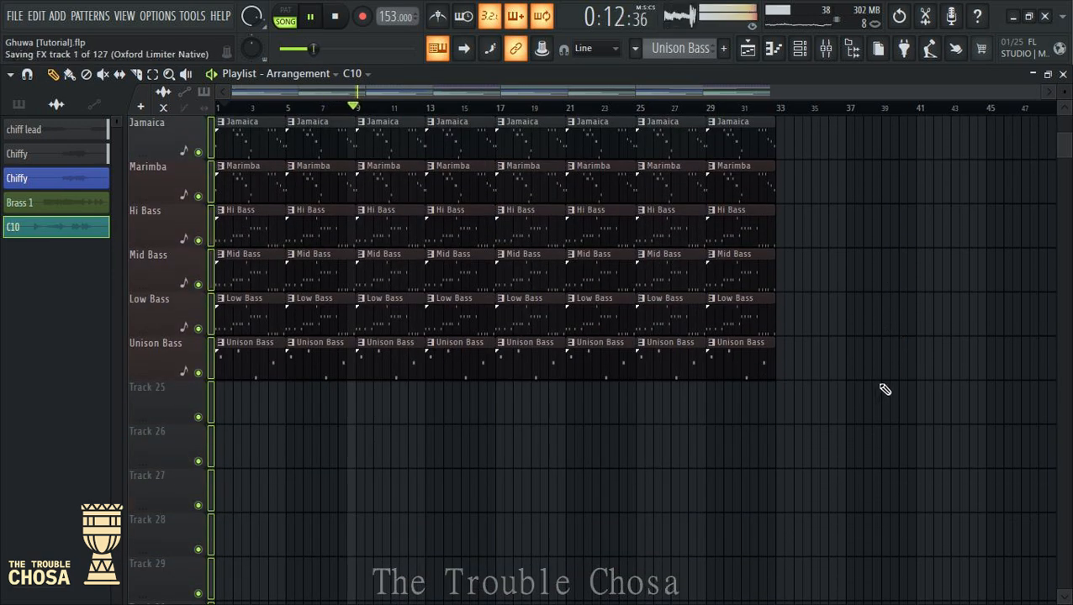
{"action": "scroll", "coordinate": [886, 382], "scroll_direction": "up", "scroll_amount": 5}
{"action": "scroll", "coordinate": [870, 333], "scroll_direction": "down", "scroll_amount": 6}
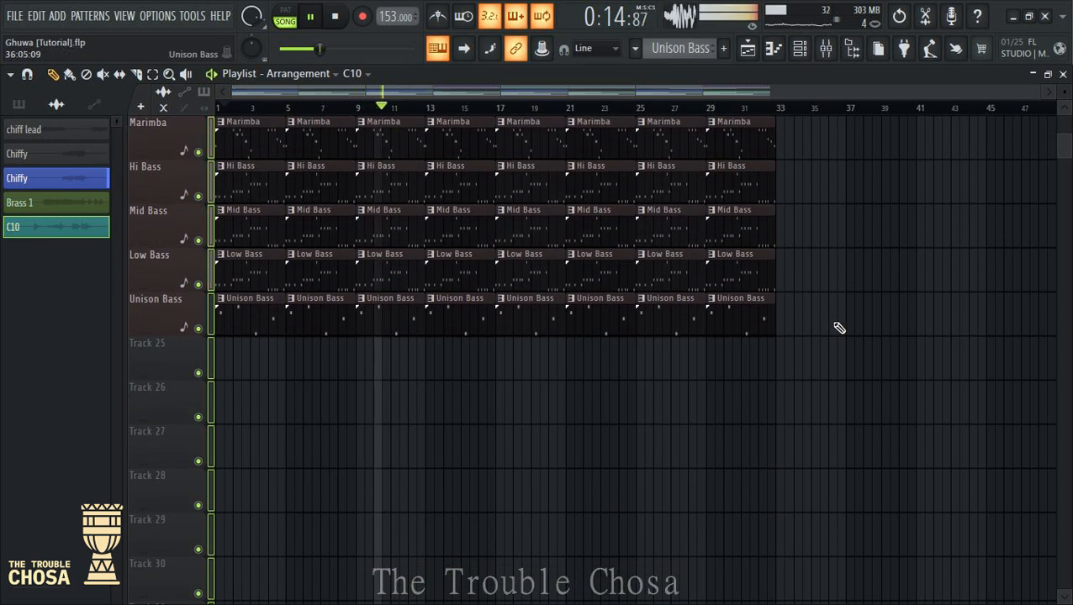
{"action": "scroll", "coordinate": [838, 328], "scroll_direction": "up", "scroll_amount": 6}
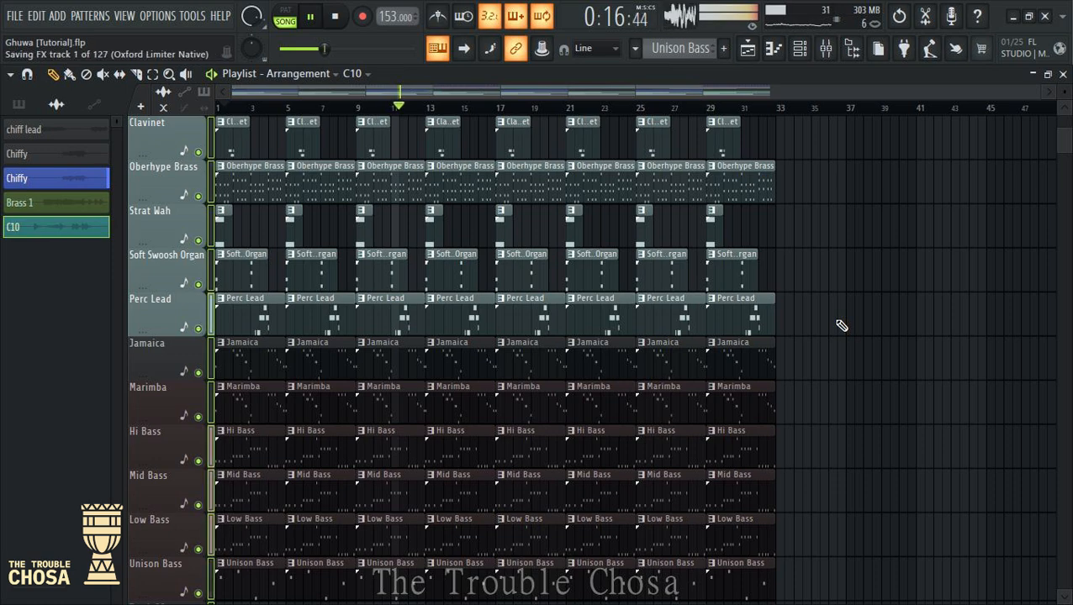
{"action": "scroll", "coordinate": [841, 328], "scroll_direction": "down", "scroll_amount": 6}
{"action": "scroll", "coordinate": [844, 323], "scroll_direction": "up", "scroll_amount": 12}
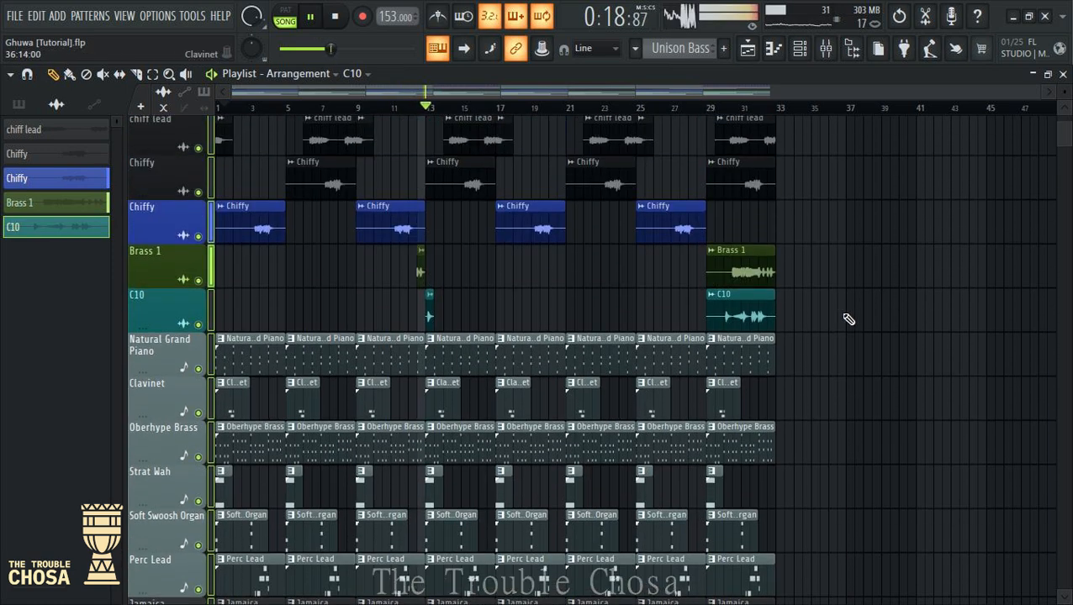
Duplicate all playlist clips so the 32-bar arrangement repeats from bar 33, and play from about bar 32
{"action": "scroll", "coordinate": [822, 283], "scroll_direction": "up", "scroll_amount": 1}
{"action": "scroll", "coordinate": [831, 278], "scroll_direction": "down", "scroll_amount": 7}
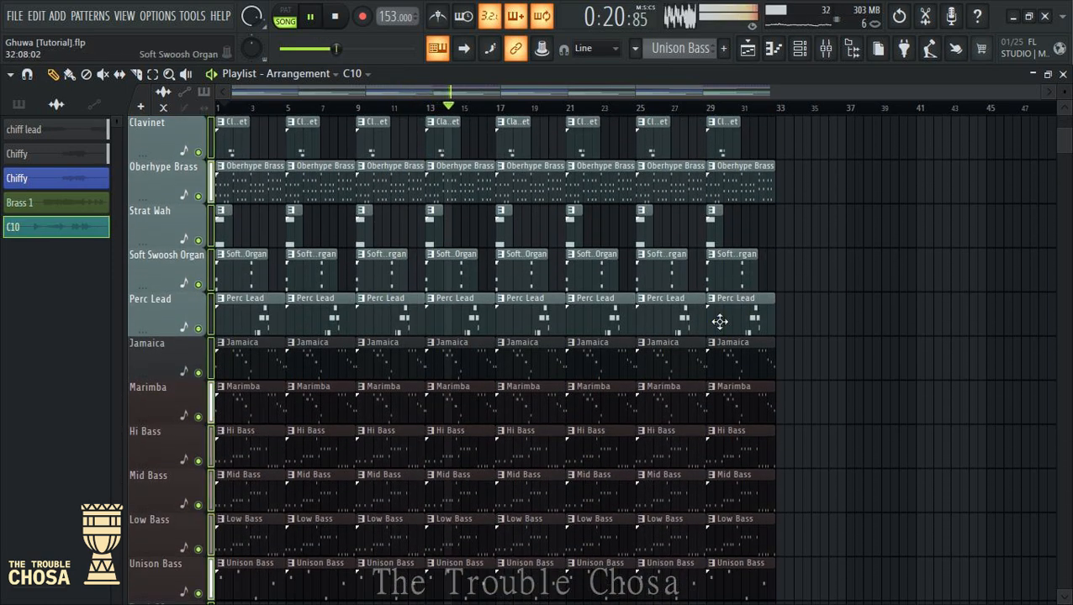
{"action": "scroll", "coordinate": [732, 303], "scroll_direction": "up", "scroll_amount": 6}
{"action": "scroll", "coordinate": [693, 332], "scroll_direction": "down", "scroll_amount": 3}
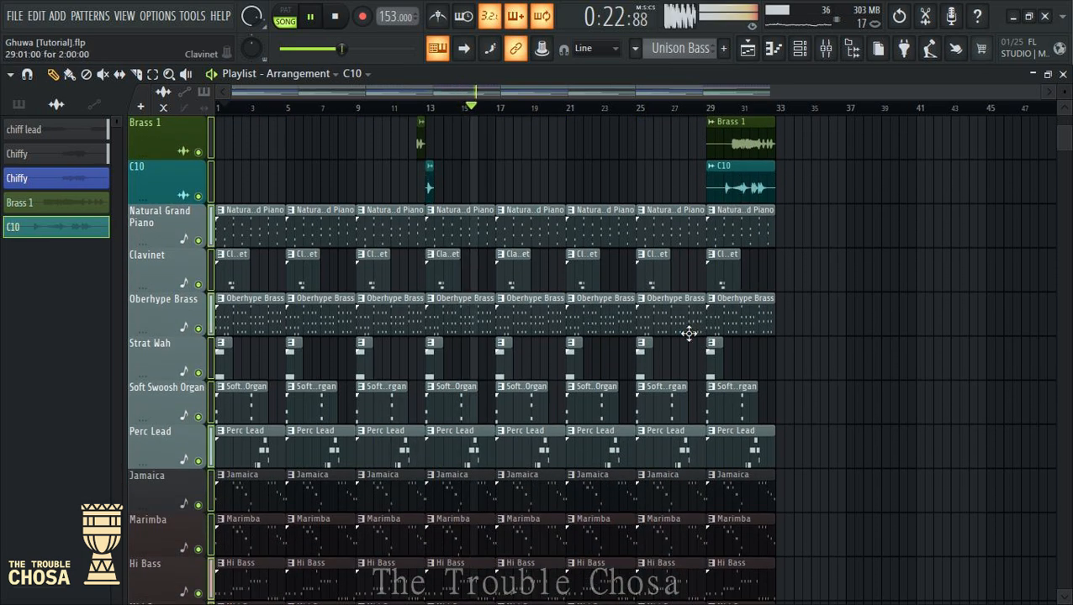
{"action": "scroll", "coordinate": [828, 374], "scroll_direction": "down", "scroll_amount": 2}
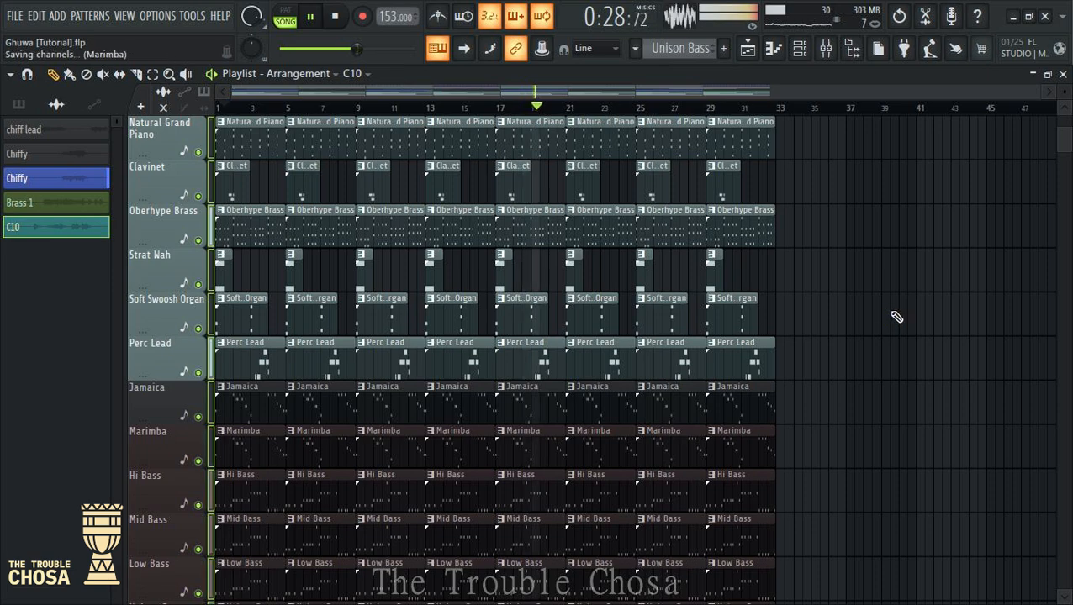
{"action": "scroll", "coordinate": [891, 280], "scroll_direction": "up", "scroll_amount": 5}
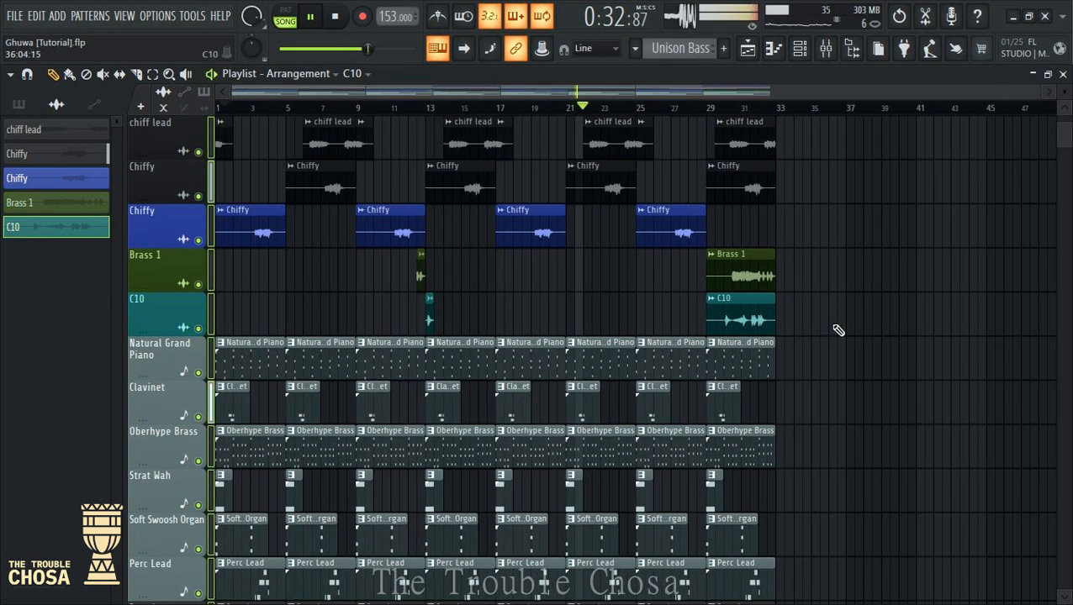
{"action": "key", "text": "ctrl+a"}
{"action": "key", "text": "ctrl+b"}
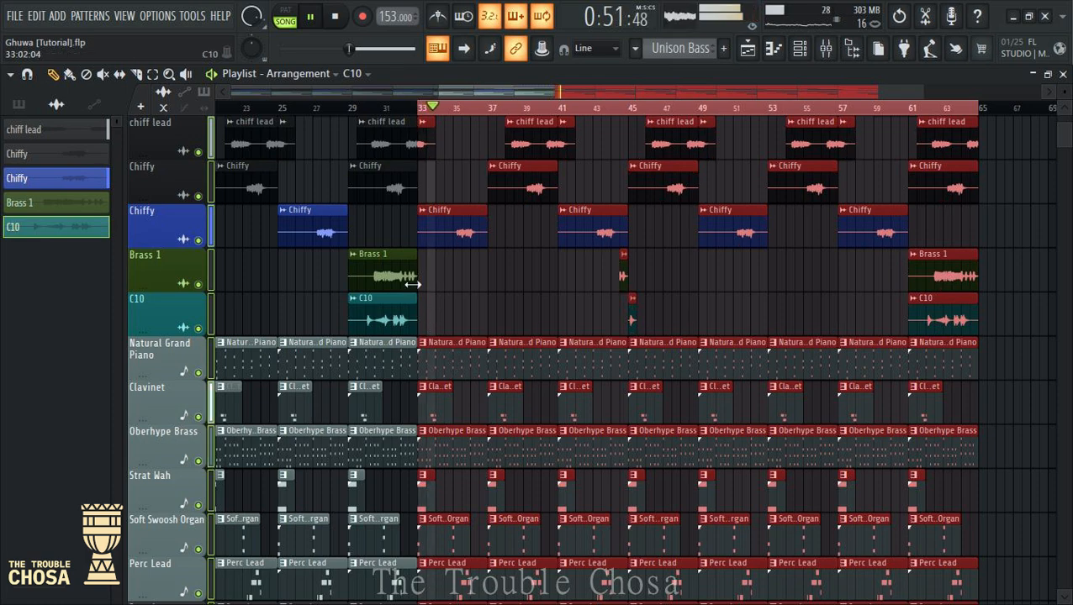
{"action": "left_click", "coordinate": [400, 107]}
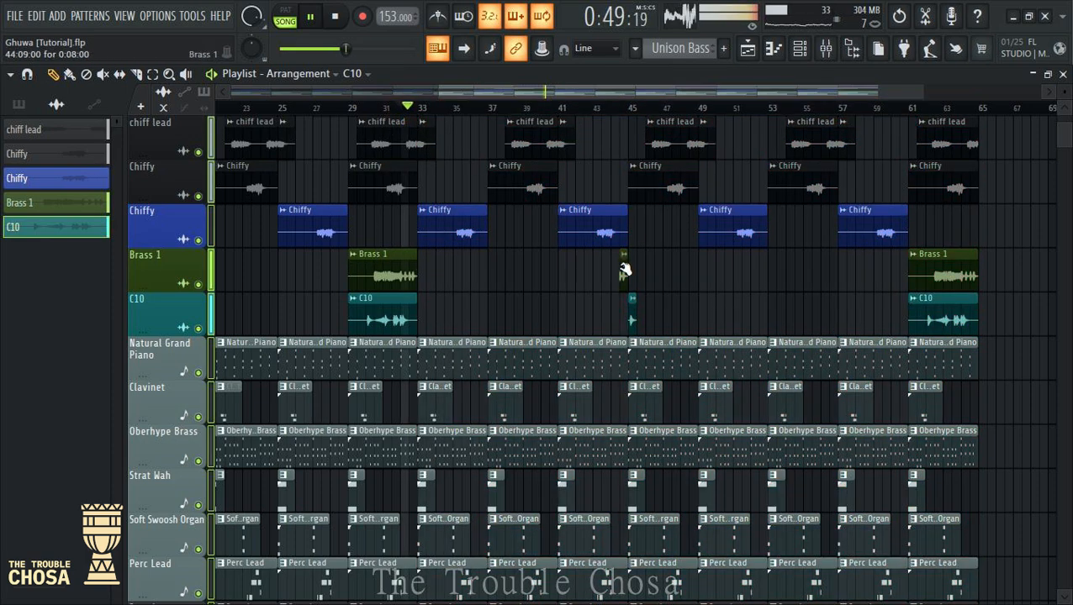
Add two more four-bar Battery Fill clips on the Battery Fill track, starting at bars 39 and 51
{"action": "scroll", "coordinate": [695, 265], "scroll_direction": "up", "scroll_amount": 6}
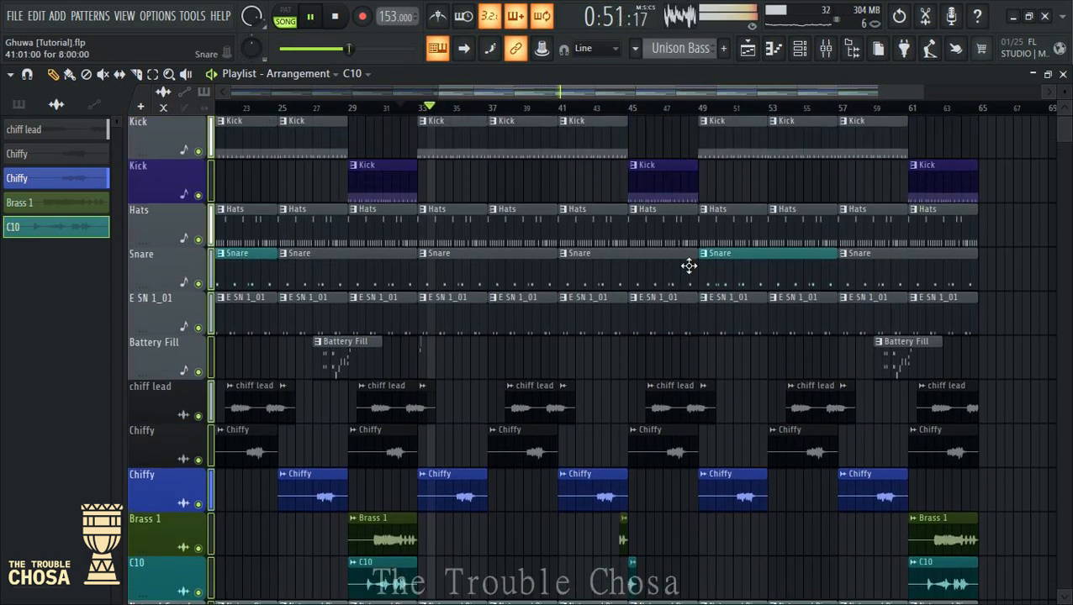
{"action": "scroll", "coordinate": [681, 340], "scroll_direction": "down", "scroll_amount": 2}
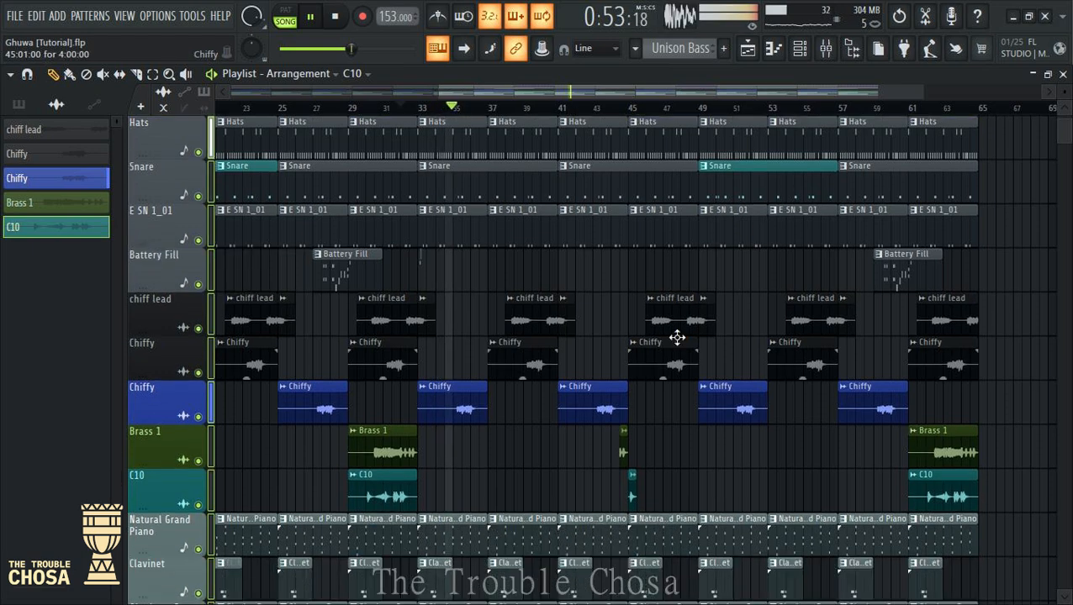
{"action": "scroll", "coordinate": [646, 345], "scroll_direction": "down", "scroll_amount": 13}
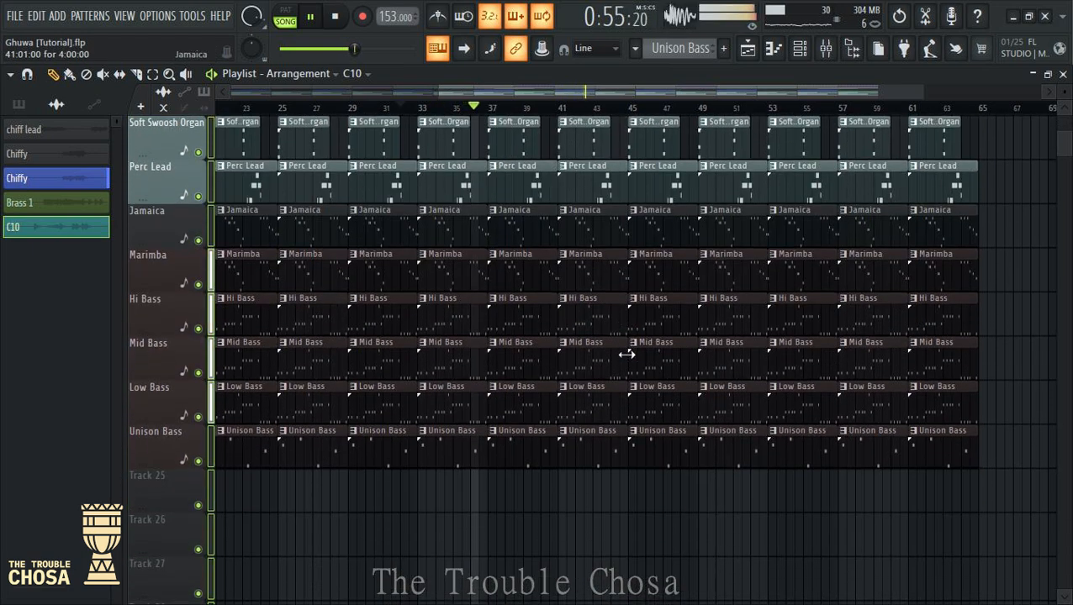
{"action": "scroll", "coordinate": [639, 346], "scroll_direction": "up", "scroll_amount": 15}
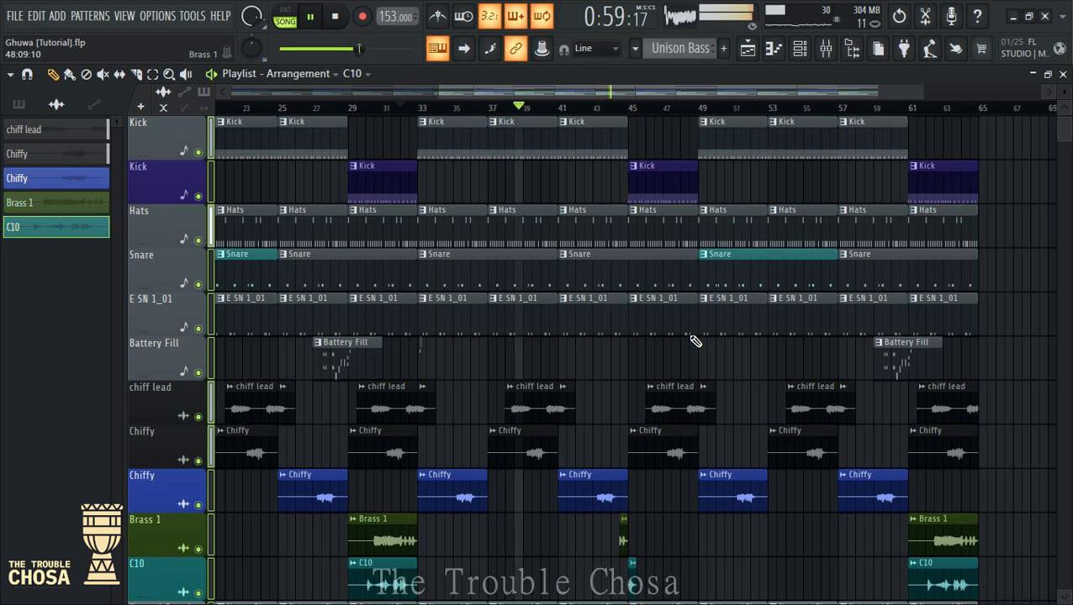
{"action": "key", "text": "space"}
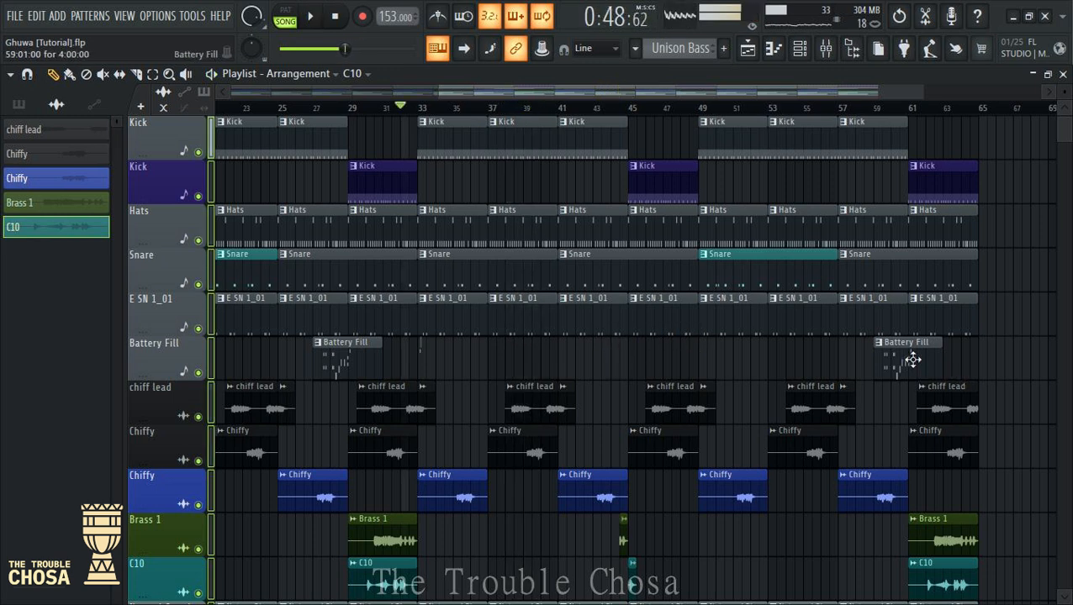
{"action": "left_click", "coordinate": [912, 359]}
{"action": "left_click_drag", "start_coordinate": [639, 349], "coordinate": [518, 353]}
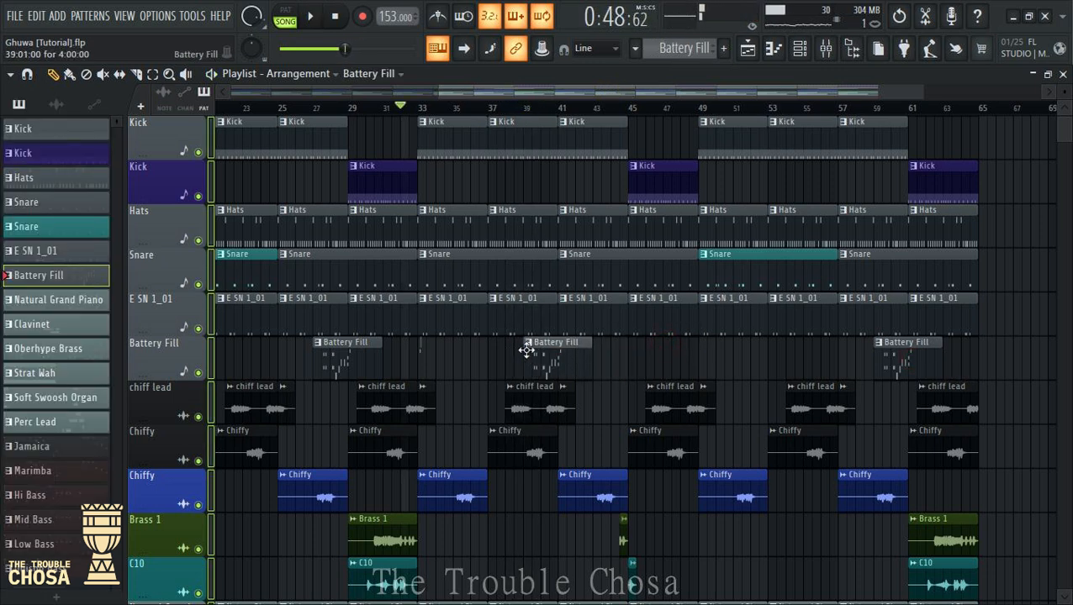
{"action": "key", "text": "space"}
{"action": "scroll", "coordinate": [639, 343], "scroll_direction": "down", "scroll_amount": 1}
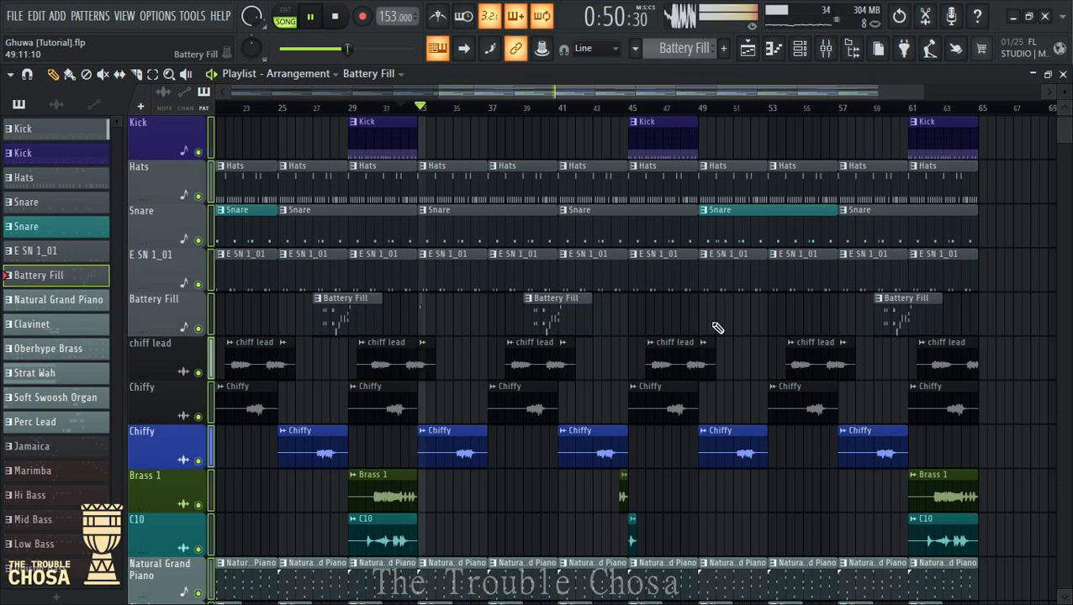
{"action": "scroll", "coordinate": [717, 328], "scroll_direction": "up", "scroll_amount": 1}
{"action": "left_click", "coordinate": [731, 357]}
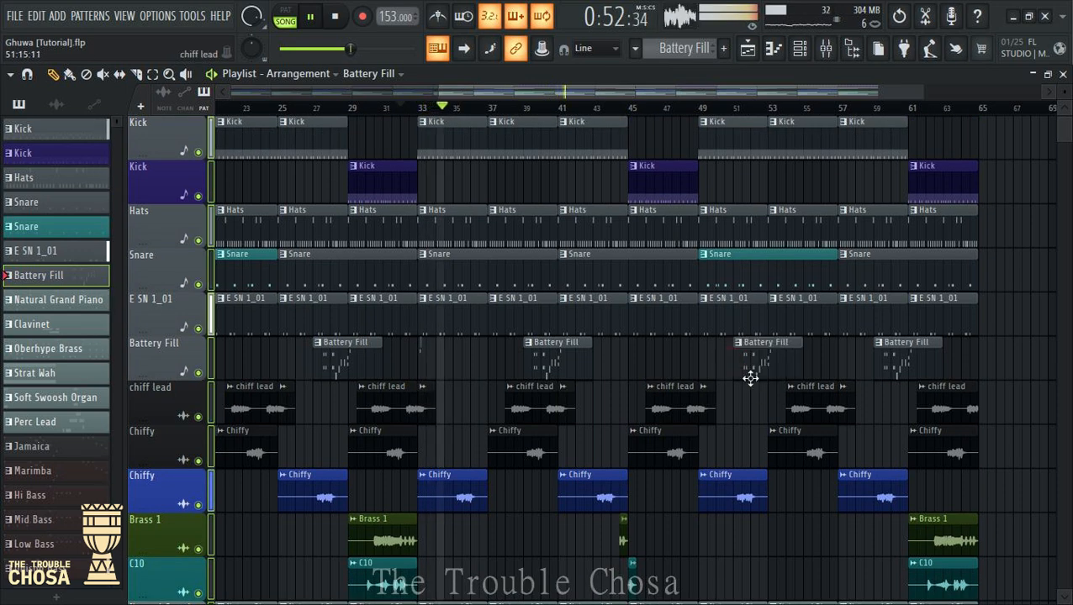
Delete the Hi Bass, Mid Bass and Low Bass clips starting at bars 41 and 45
{"action": "scroll", "coordinate": [706, 365], "scroll_direction": "down", "scroll_amount": 2}
{"action": "scroll", "coordinate": [695, 361], "scroll_direction": "down", "scroll_amount": 10}
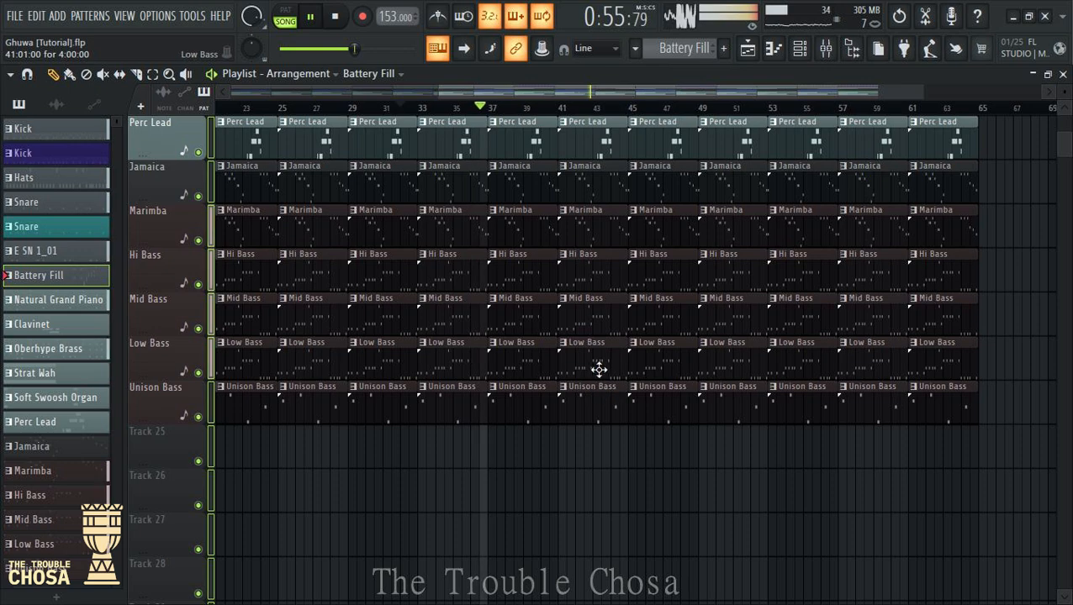
{"action": "right_click", "coordinate": [599, 370]}
{"action": "right_click", "coordinate": [589, 315]}
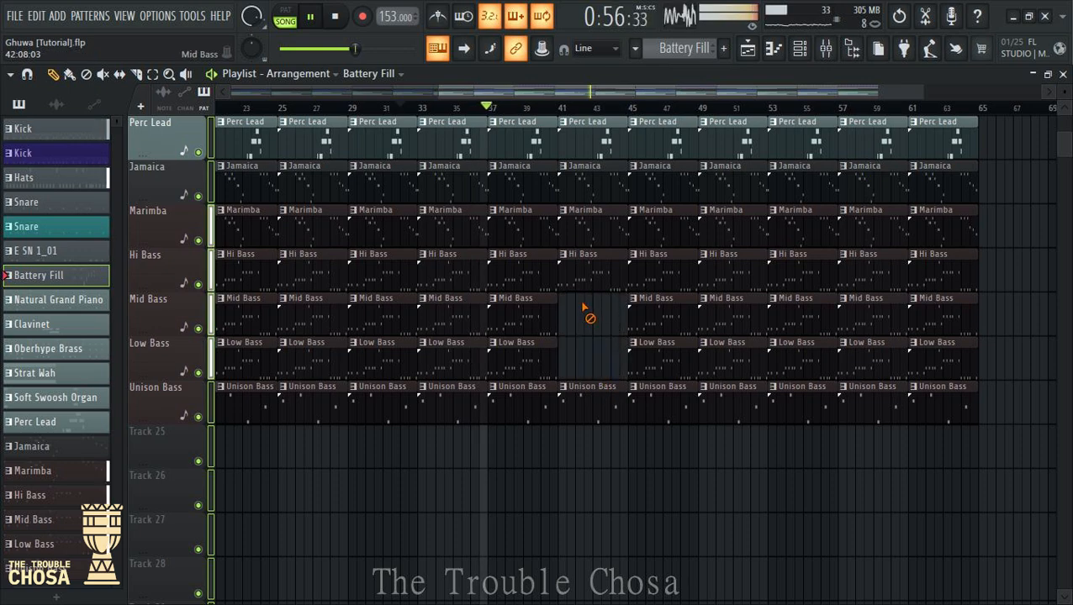
{"action": "right_click", "coordinate": [589, 271]}
{"action": "right_click", "coordinate": [654, 366]}
{"action": "right_click", "coordinate": [651, 318]}
{"action": "right_click", "coordinate": [651, 271]}
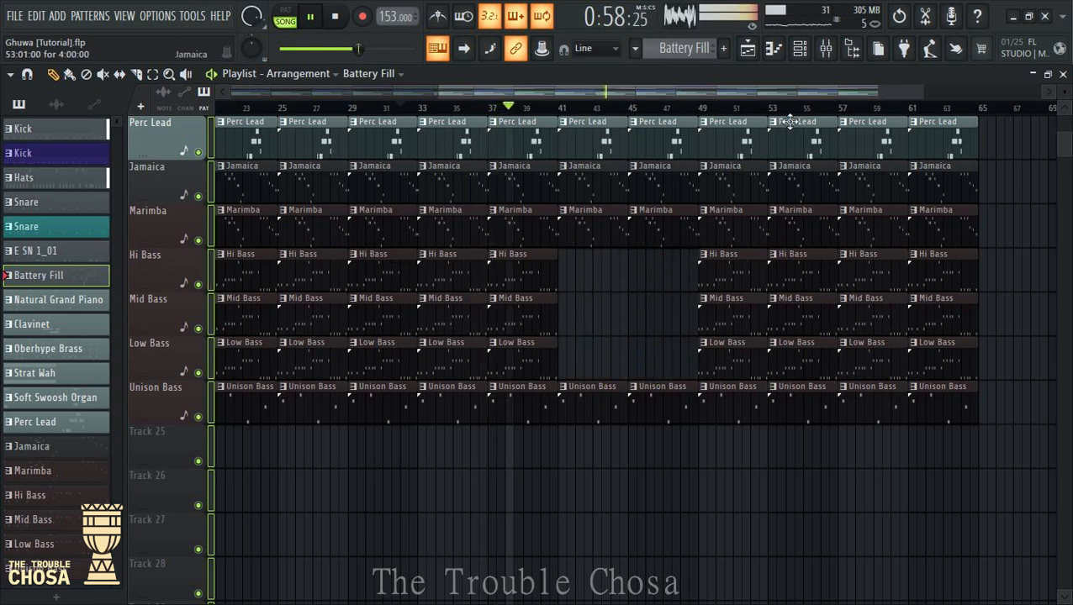
Trim the bass clips at bar 49 so Mid Bass ends at bar 51 and Hi Bass and Low Bass start there
{"action": "scroll", "coordinate": [705, 317], "scroll_direction": "up", "scroll_amount": 3}
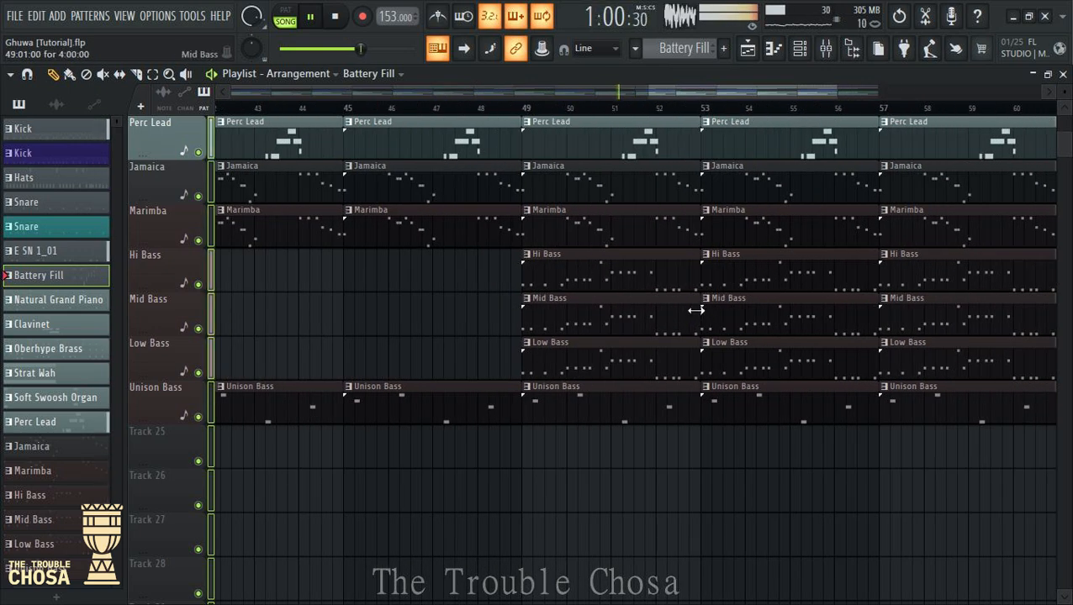
{"action": "left_click_drag", "start_coordinate": [697, 311], "coordinate": [625, 317]}
{"action": "left_click_drag", "start_coordinate": [529, 275], "coordinate": [618, 275]}
{"action": "left_click_drag", "start_coordinate": [524, 366], "coordinate": [611, 366]}
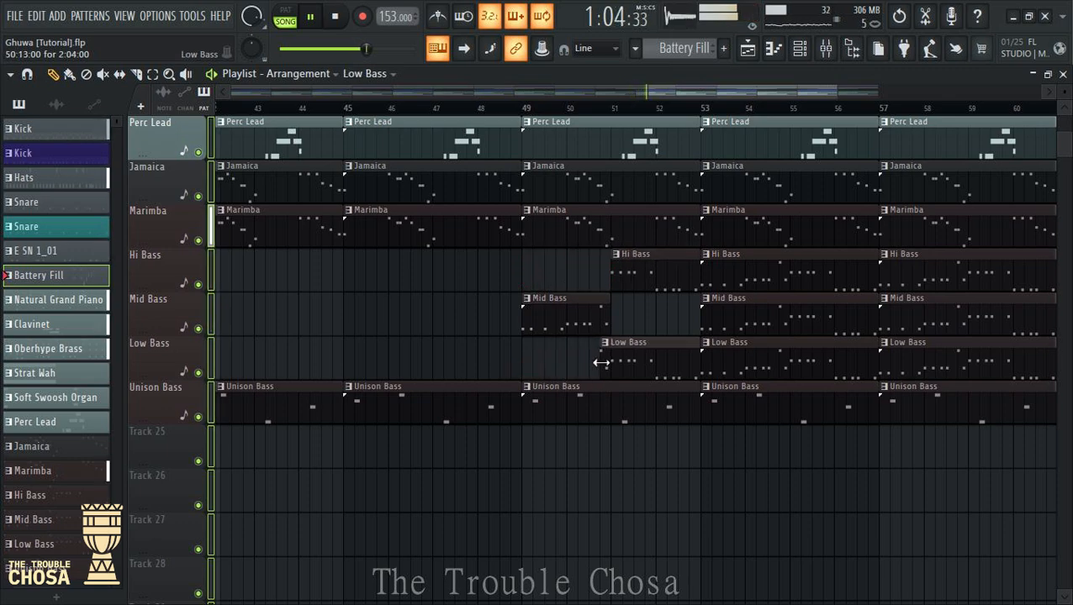
Examine the melodic and bass tracks across the 64-bar arrangement while it plays
{"action": "scroll", "coordinate": [567, 122], "scroll_direction": "down", "scroll_amount": 3}
{"action": "scroll", "coordinate": [568, 122], "scroll_direction": "down", "scroll_amount": 2}
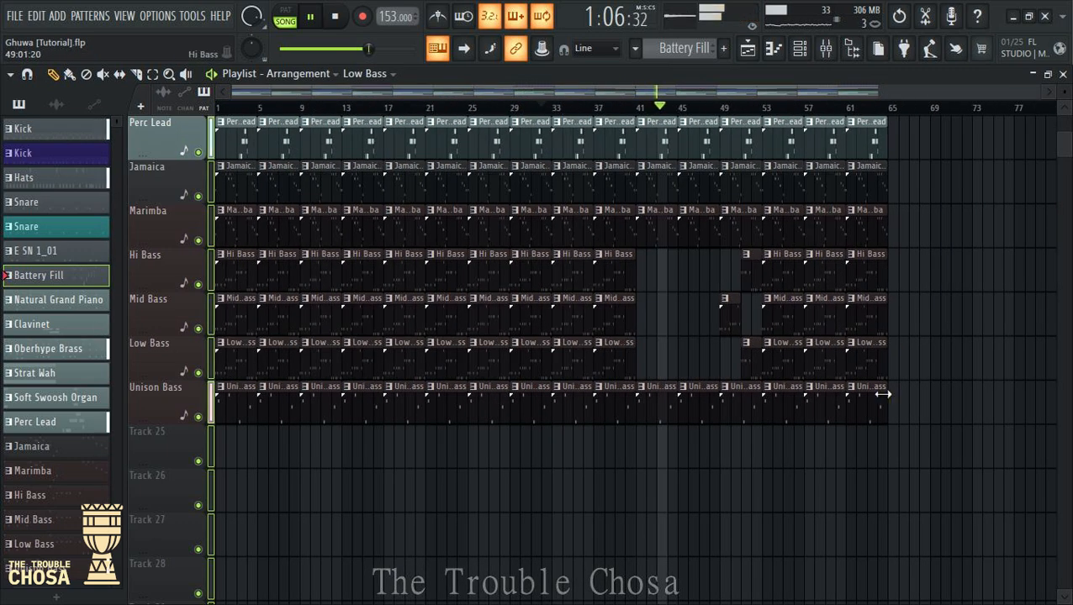
{"action": "scroll", "coordinate": [959, 392], "scroll_direction": "up", "scroll_amount": 3}
{"action": "scroll", "coordinate": [925, 112], "scroll_direction": "up", "scroll_amount": 4}
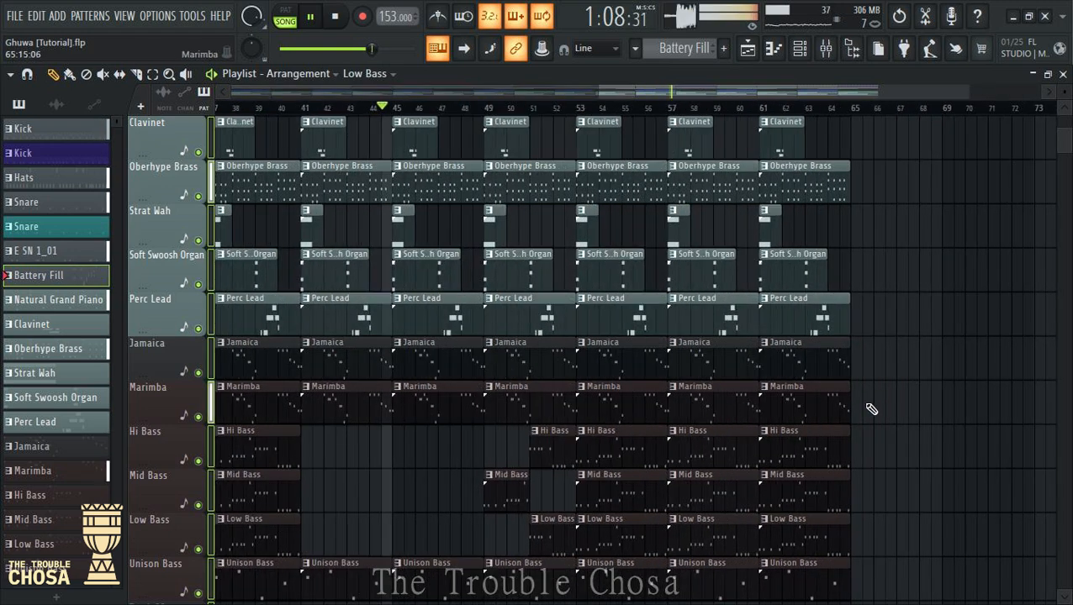
{"action": "scroll", "coordinate": [874, 407], "scroll_direction": "down", "scroll_amount": 3}
{"action": "scroll", "coordinate": [567, 111], "scroll_direction": "down", "scroll_amount": 5}
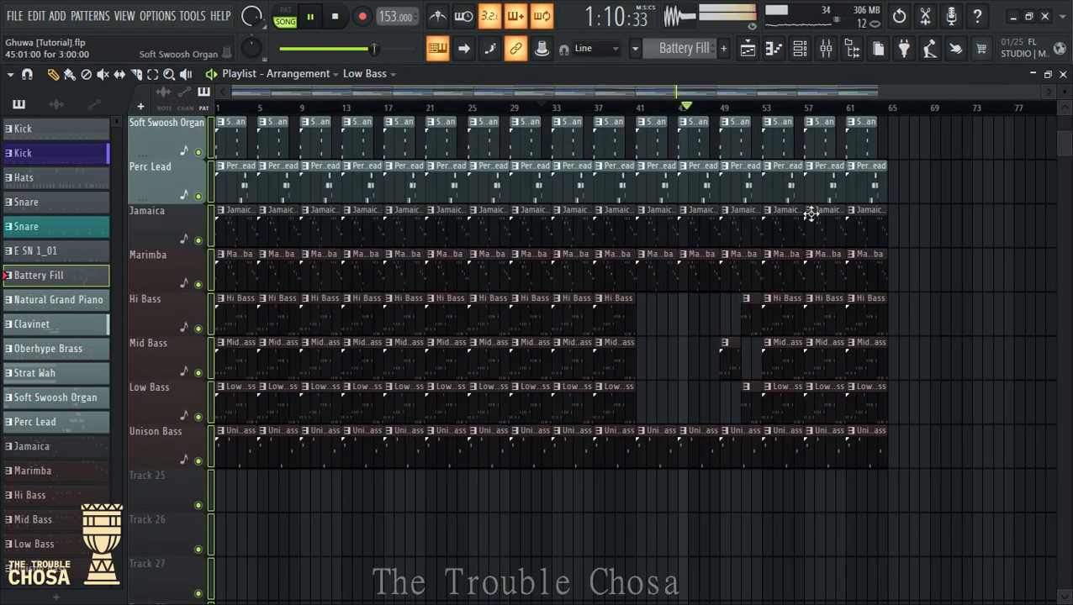
{"action": "scroll", "coordinate": [931, 113], "scroll_direction": "up", "scroll_amount": 1}
{"action": "scroll", "coordinate": [936, 118], "scroll_direction": "up", "scroll_amount": 1}
{"action": "scroll", "coordinate": [987, 324], "scroll_direction": "up", "scroll_amount": 4}
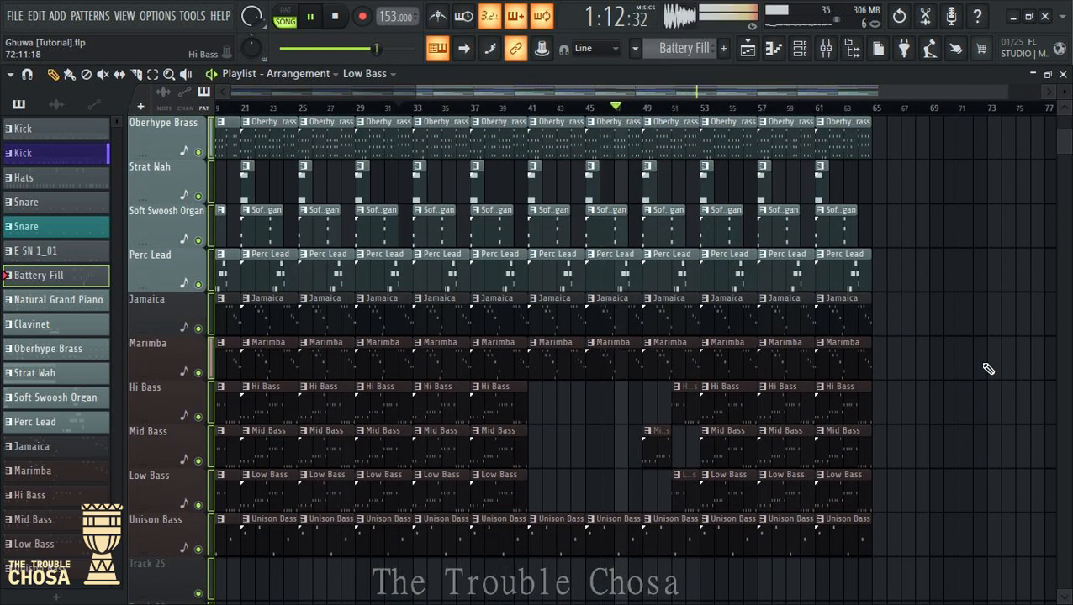
{"action": "scroll", "coordinate": [914, 400], "scroll_direction": "down", "scroll_amount": 1}
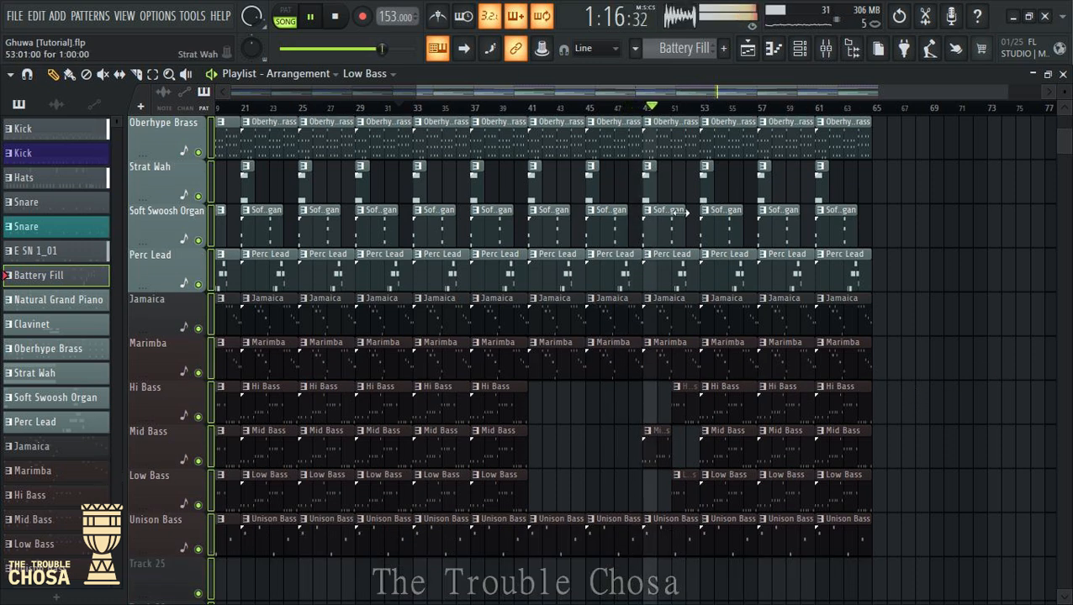
Erase every Jamaica clip before bar 41 from the Jamaica track
{"action": "left_click", "coordinate": [456, 108]}
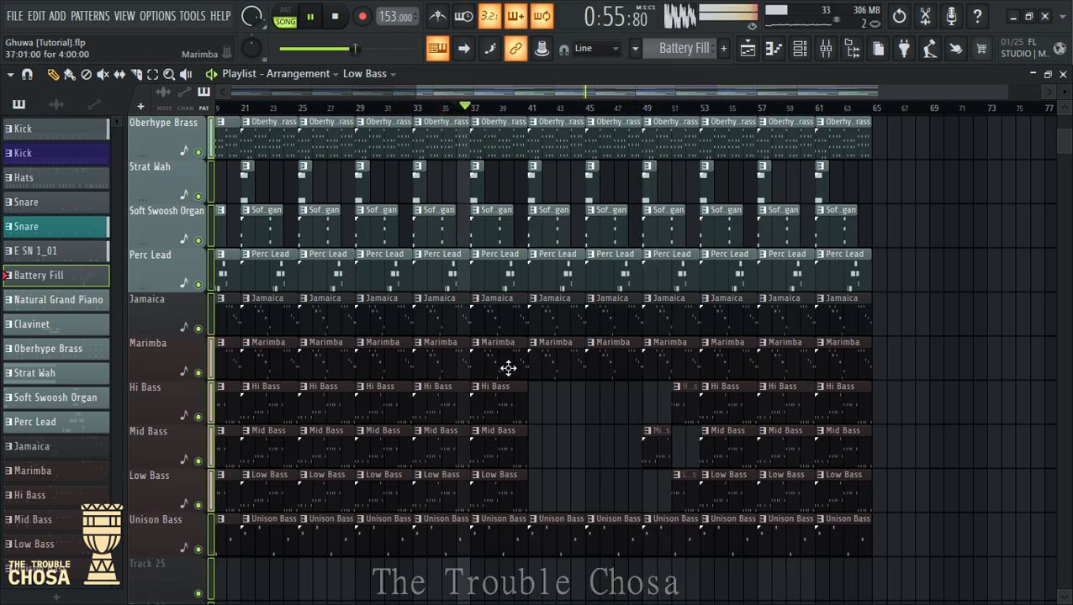
{"action": "mouse_move", "coordinate": [483, 317]}
{"action": "left_mouse_down"}
{"action": "mouse_move", "coordinate": [220, 320]}
{"action": "mouse_move", "coordinate": [255, 315]}
{"action": "left_mouse_up"}
{"action": "left_click_drag", "start_coordinate": [423, 94], "coordinate": [299, 95]}
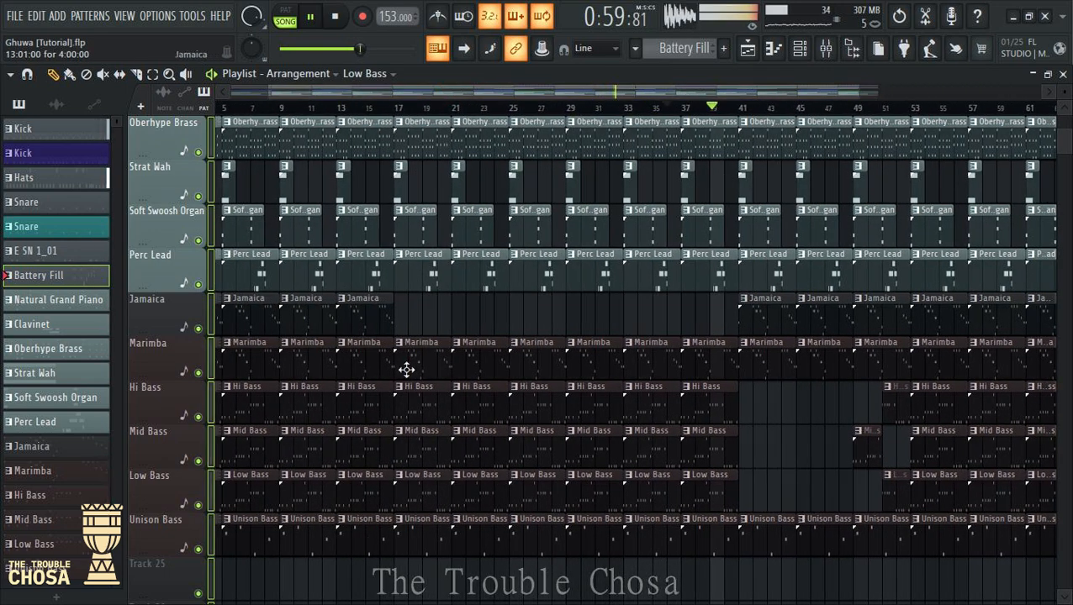
{"action": "mouse_move", "coordinate": [403, 320]}
{"action": "left_mouse_down"}
{"action": "mouse_move", "coordinate": [337, 323]}
{"action": "mouse_move", "coordinate": [209, 299]}
{"action": "left_mouse_up"}
{"action": "scroll", "coordinate": [491, 108], "scroll_direction": "down", "scroll_amount": 2}
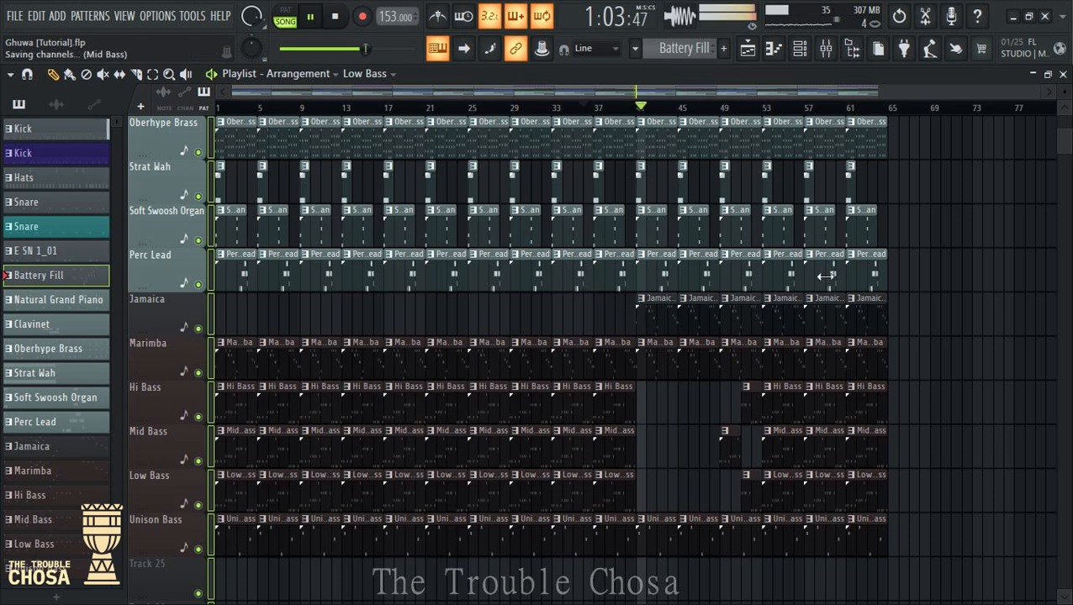
Add a Jamaica clip at bar 37 and trim its start so only the last bar, from bar 40, remains
{"action": "left_click", "coordinate": [562, 107]}
{"action": "scroll", "coordinate": [953, 111], "scroll_direction": "up", "scroll_amount": 2}
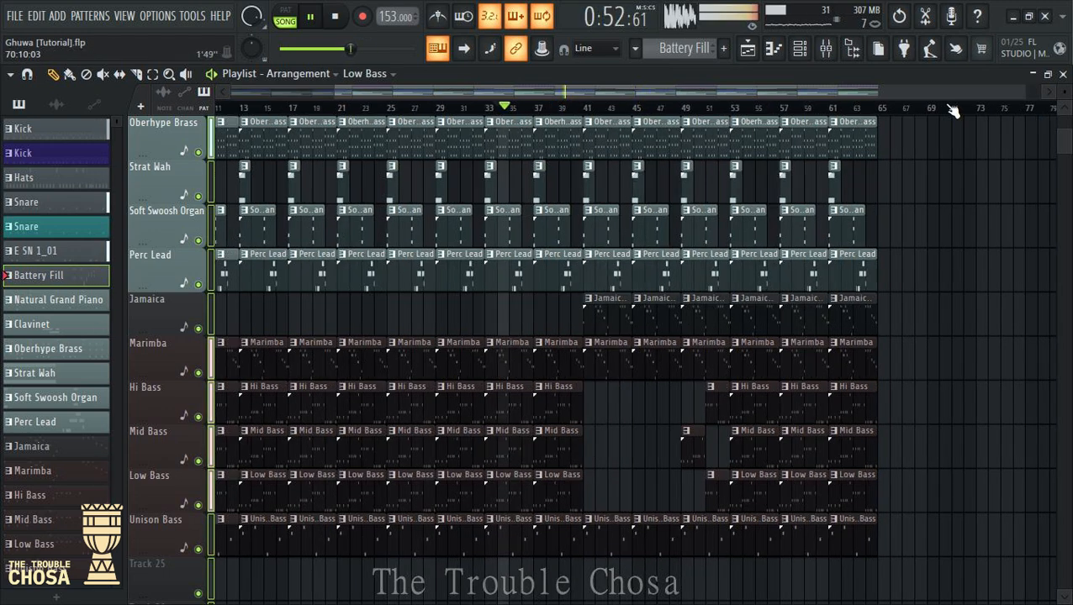
{"action": "scroll", "coordinate": [953, 112], "scroll_direction": "down", "scroll_amount": 1}
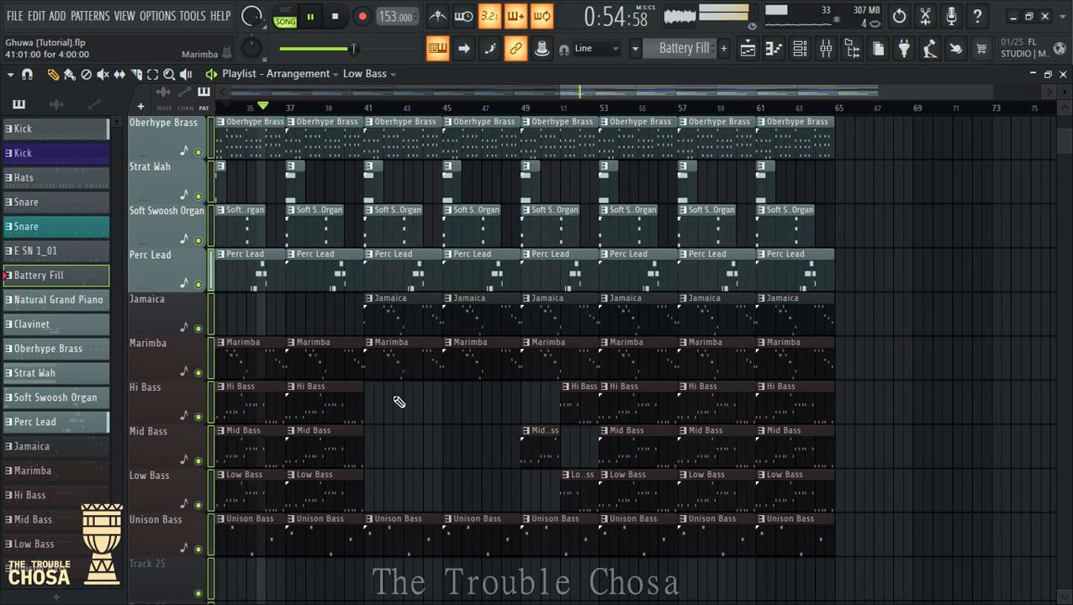
{"action": "left_click", "coordinate": [395, 318]}
{"action": "left_click", "coordinate": [291, 313]}
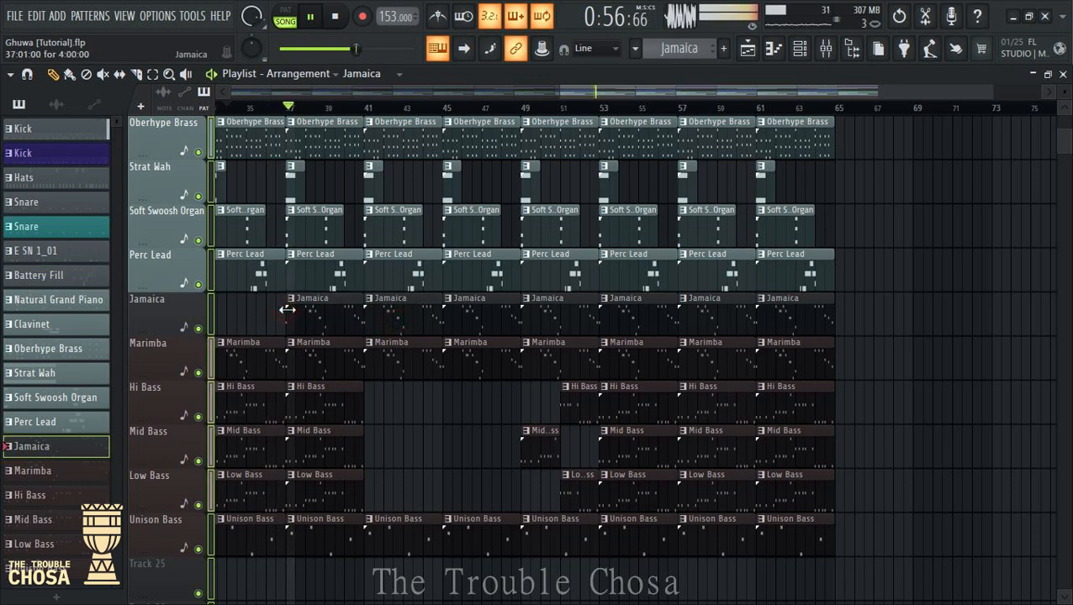
{"action": "left_click_drag", "start_coordinate": [287, 310], "coordinate": [345, 304]}
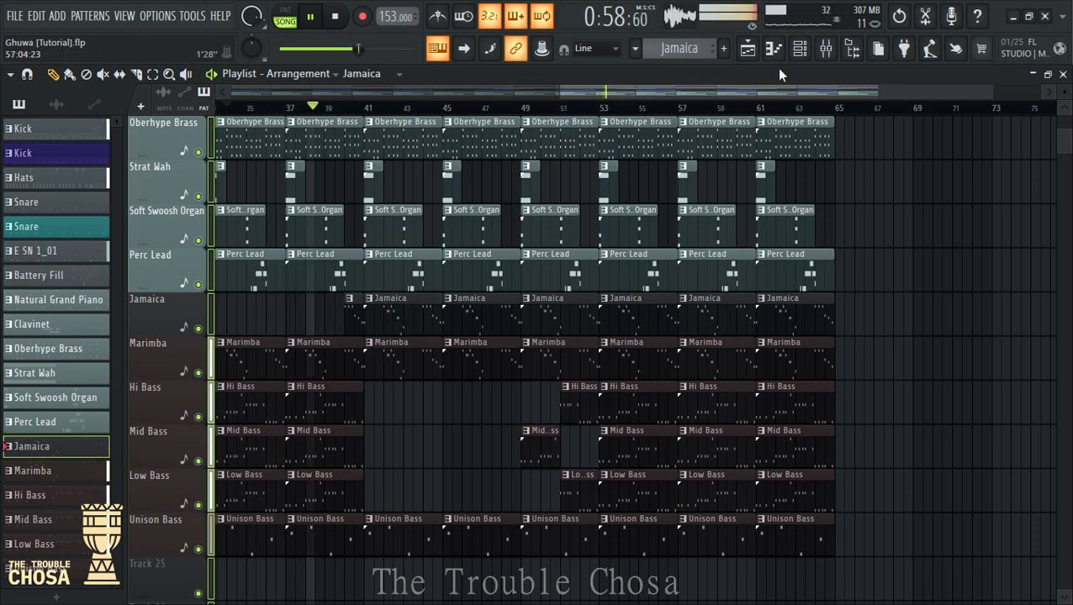
Pan the Jamaica mixer track about 30% right, then return to the playlist
{"action": "left_click", "coordinate": [799, 51]}
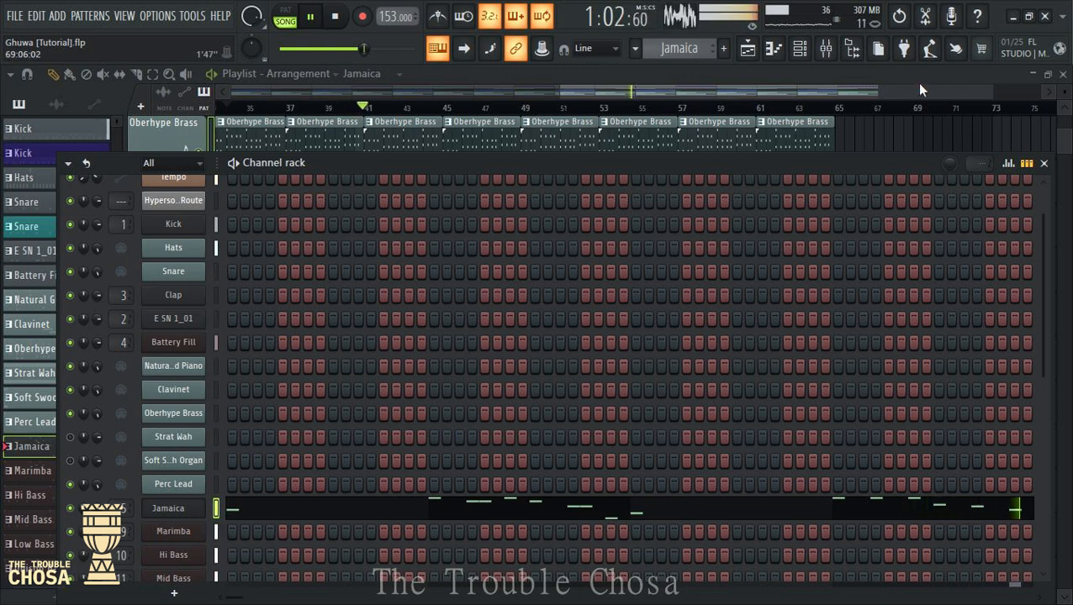
{"action": "left_click", "coordinate": [799, 48]}
{"action": "left_click", "coordinate": [826, 47]}
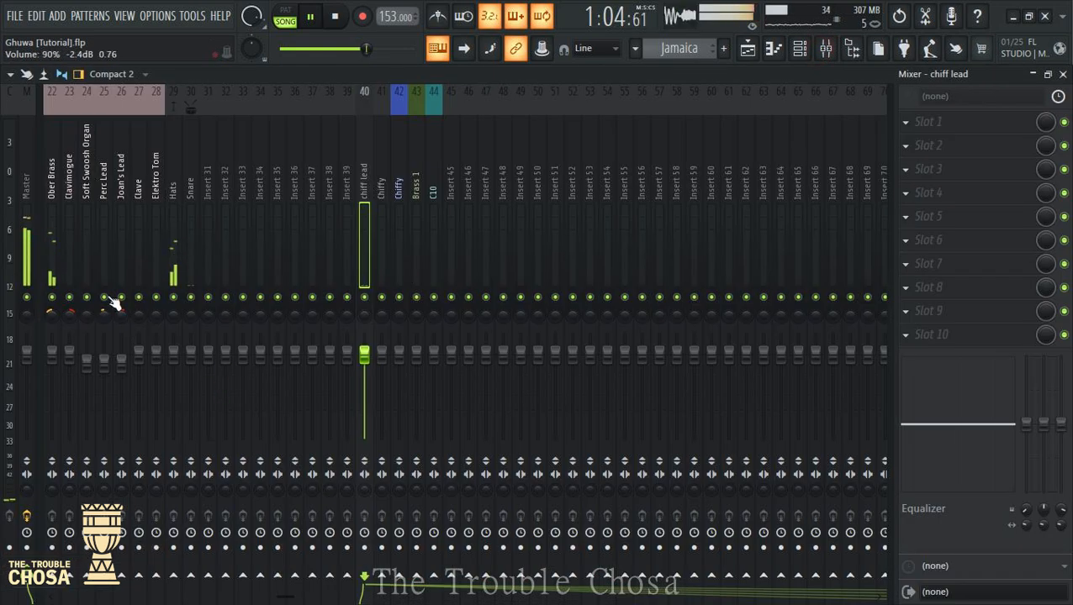
{"action": "left_click", "coordinate": [137, 193]}
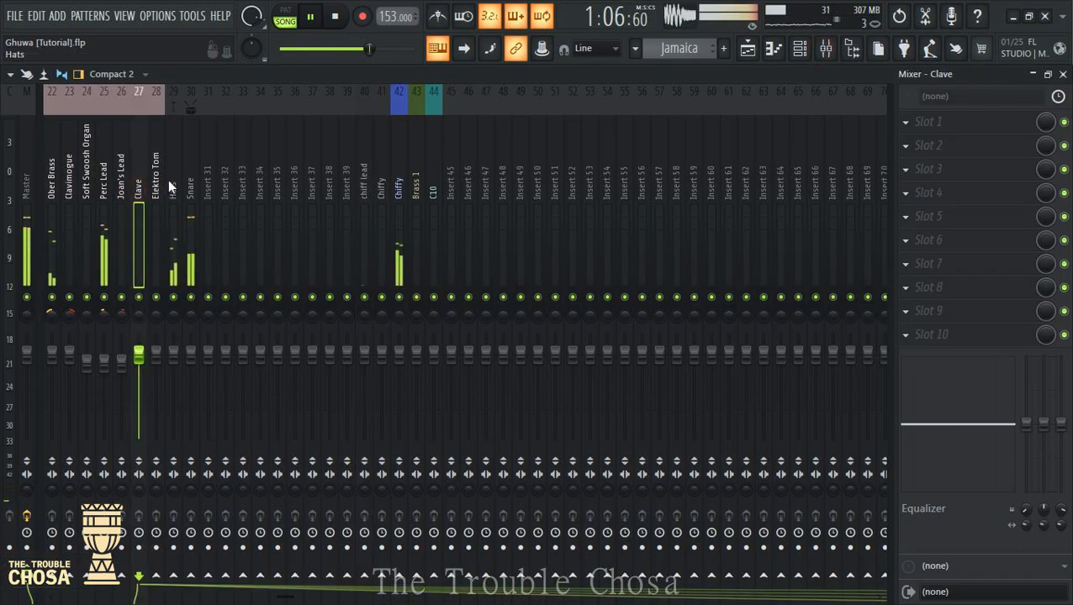
{"action": "scroll", "coordinate": [110, 184], "scroll_direction": "left", "scroll_amount": 5}
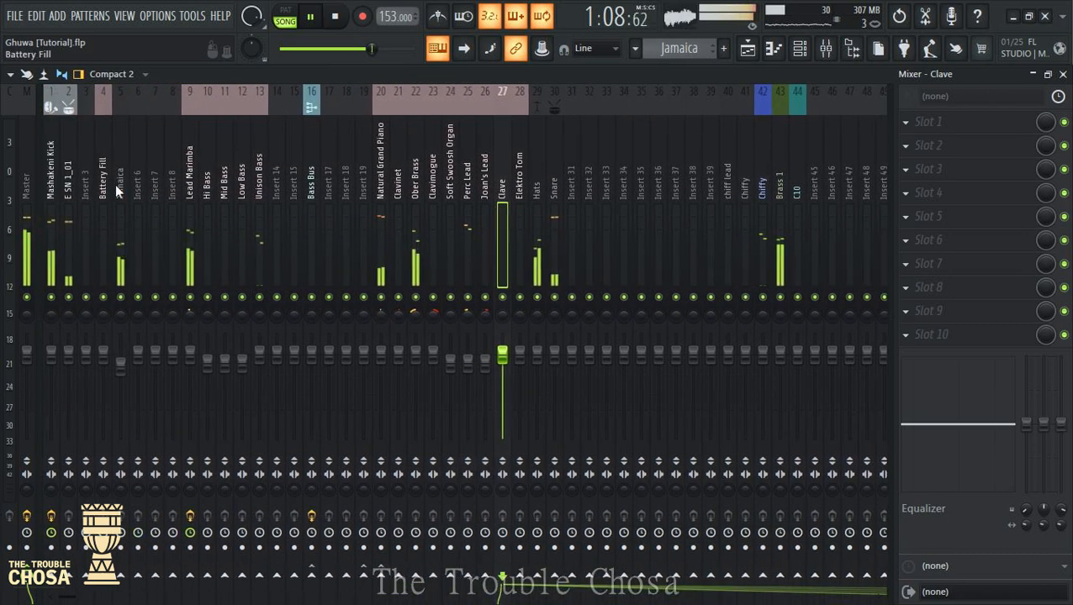
{"action": "left_click", "coordinate": [122, 189]}
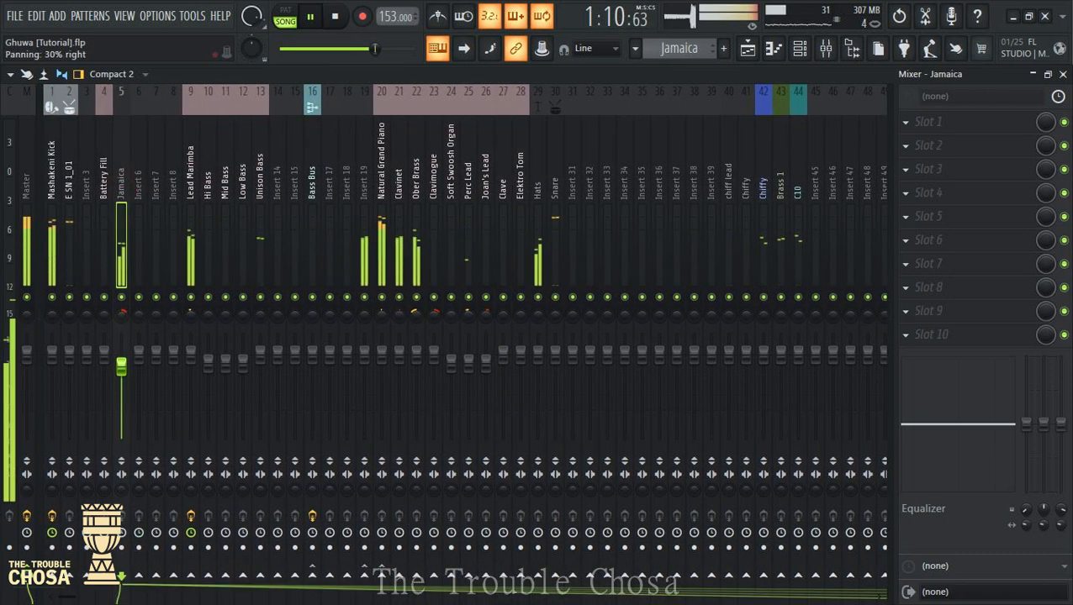
{"action": "left_click", "coordinate": [1063, 74]}
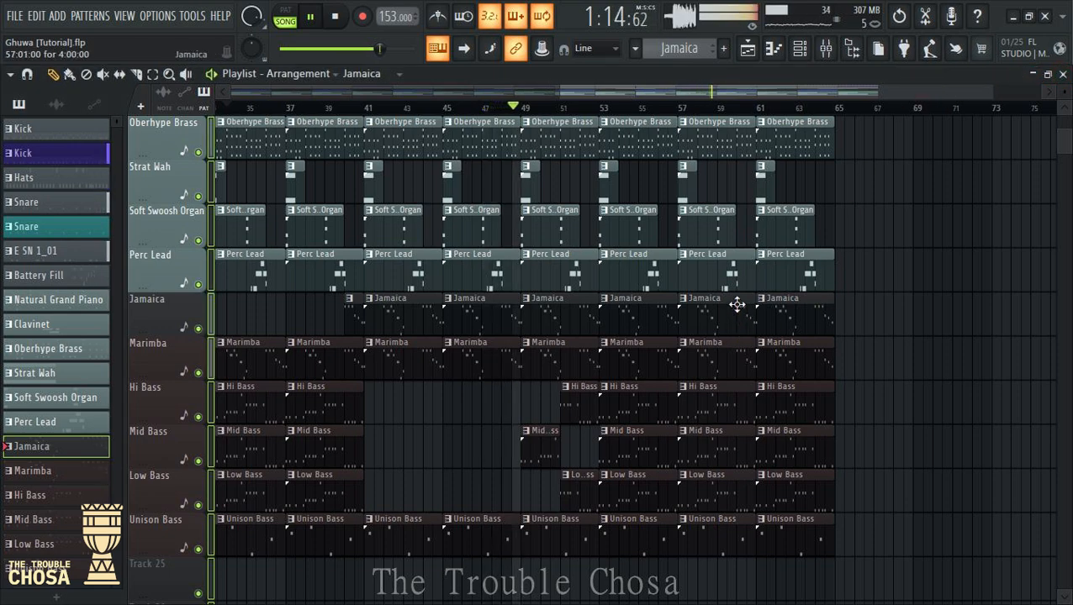
Pan the Chiffy mixer track on insert 41 about 12% left and the Chiffy track on insert 42 to the right, then resume playback
{"action": "left_click", "coordinate": [826, 48]}
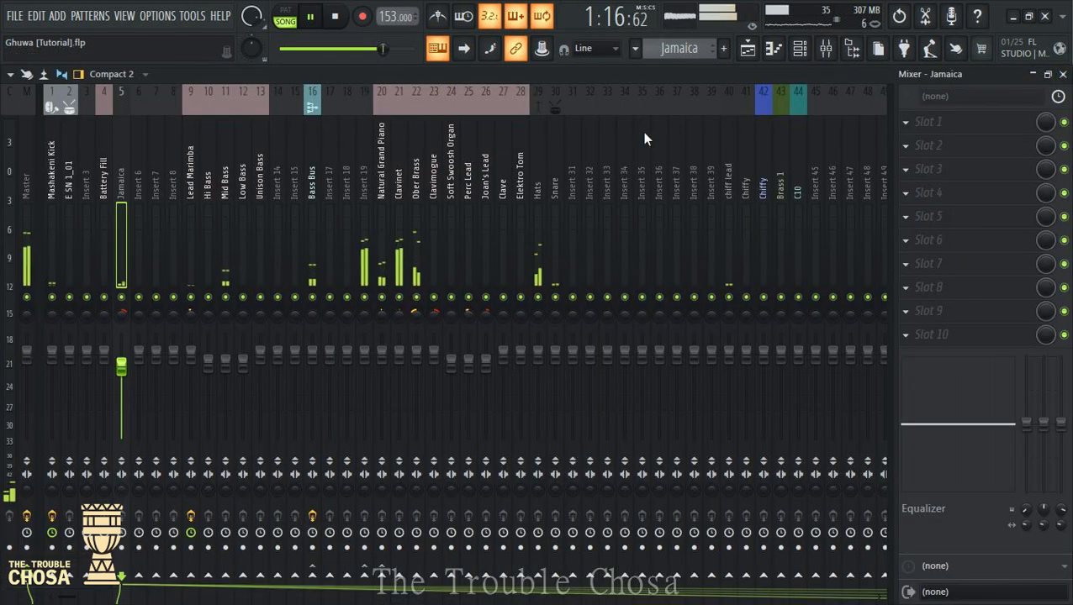
{"action": "scroll", "coordinate": [498, 165], "scroll_direction": "down", "scroll_amount": 7}
{"action": "scroll", "coordinate": [94, 183], "scroll_direction": "up", "scroll_amount": 3}
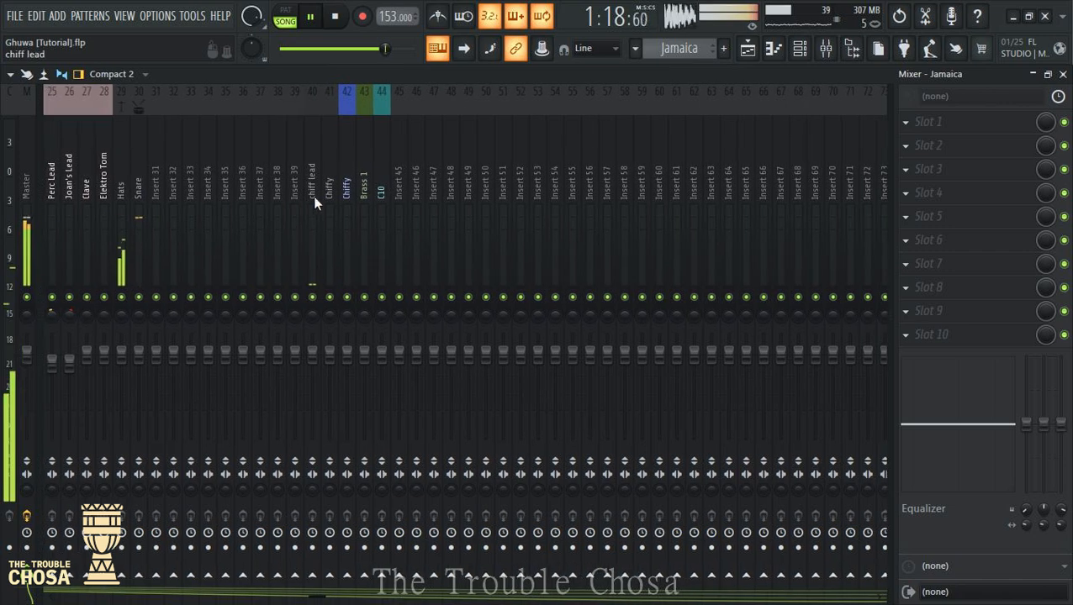
{"action": "left_click", "coordinate": [328, 189]}
{"action": "left_click", "coordinate": [312, 253]}
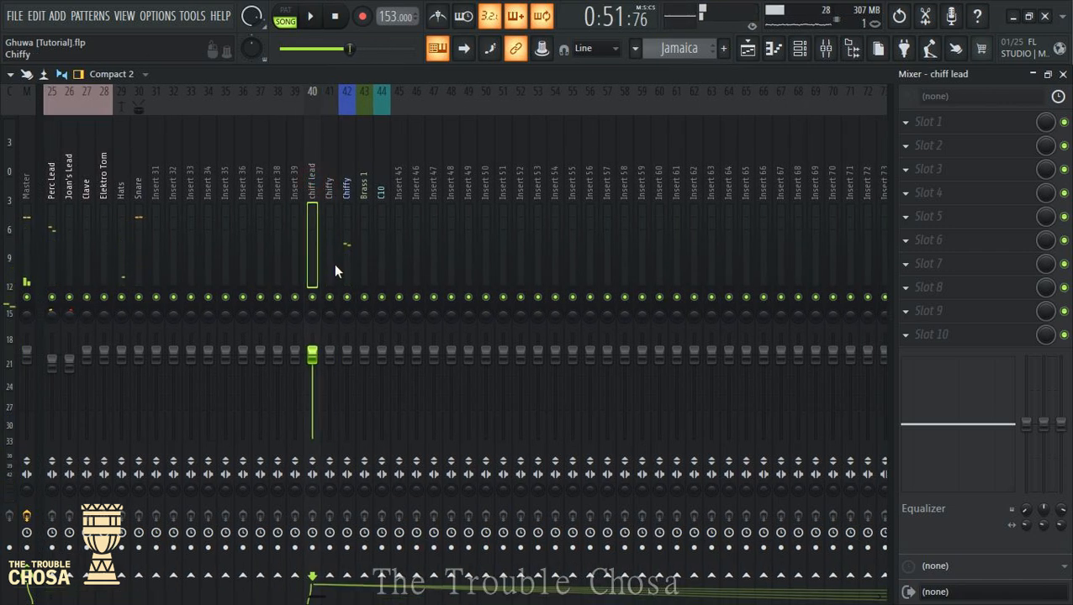
{"action": "left_click", "coordinate": [334, 182]}
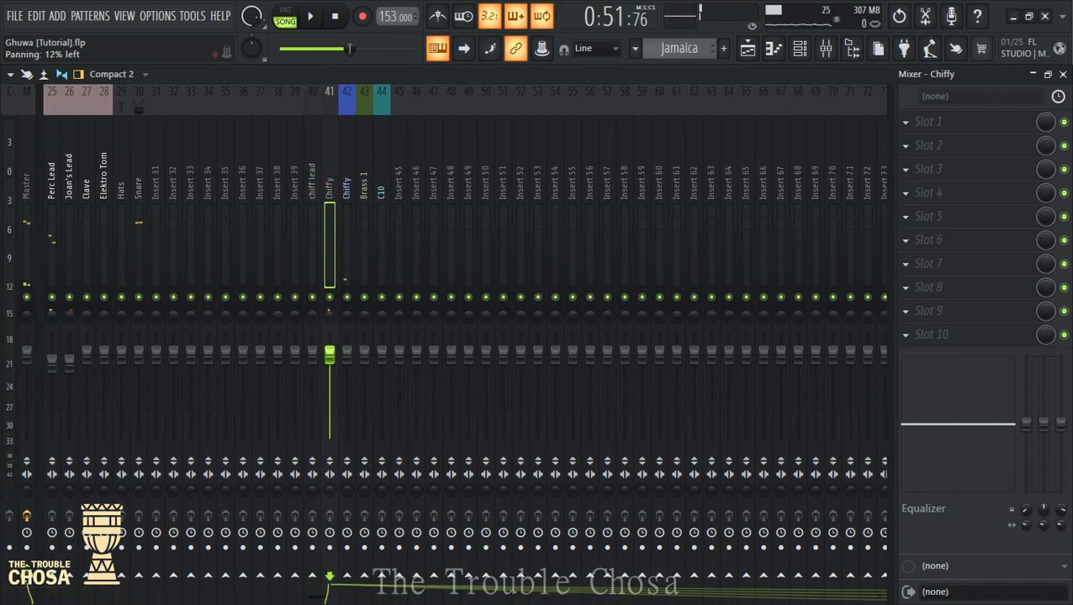
{"action": "left_click", "coordinate": [344, 324]}
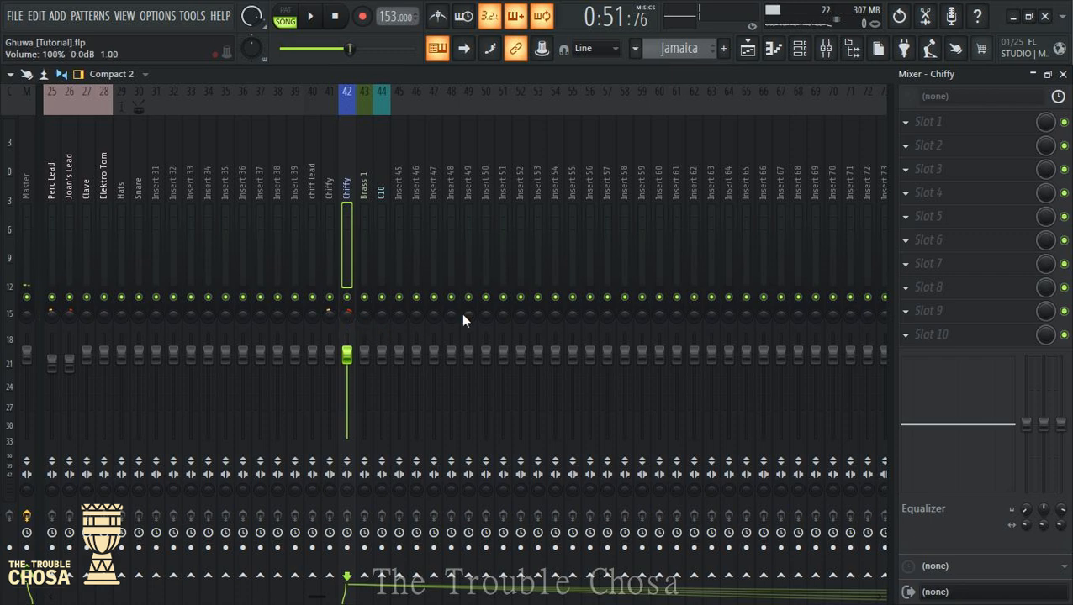
{"action": "key", "text": "space"}
{"action": "left_click", "coordinate": [1063, 75]}
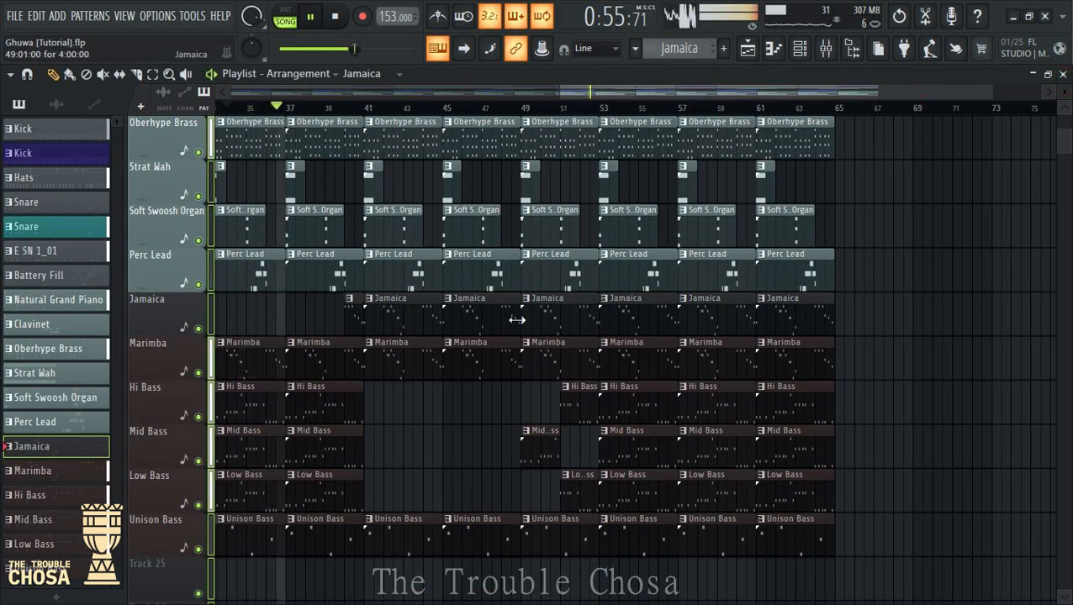
Trim the Marimba clips to leave gaps from about bar 41.5 to 46 and from about bar 49.5 to 52
{"action": "scroll", "coordinate": [462, 402], "scroll_direction": "up", "scroll_amount": 1}
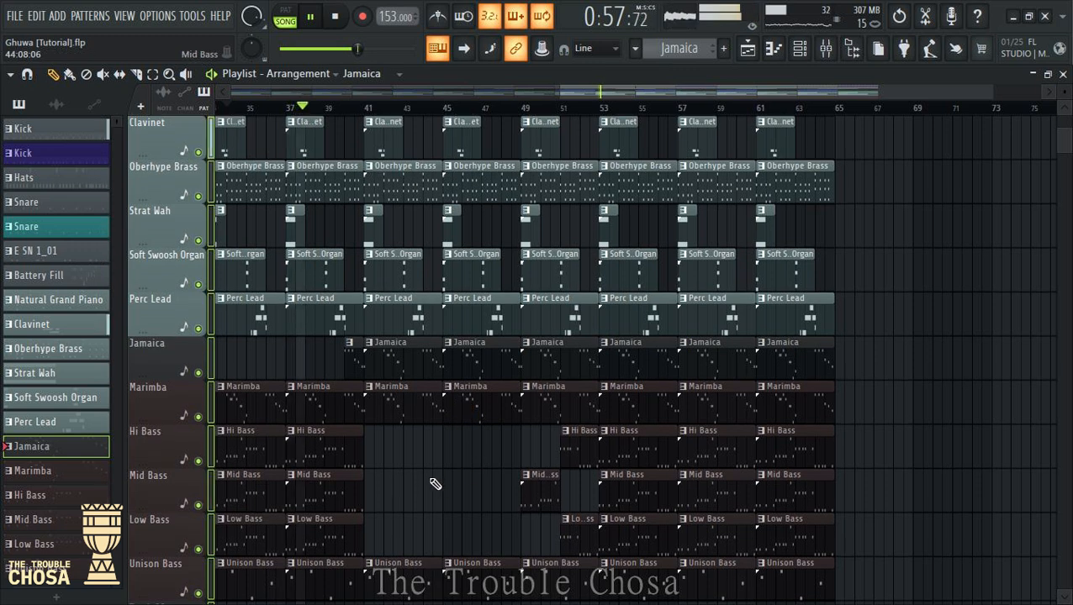
{"action": "left_click_drag", "start_coordinate": [441, 409], "coordinate": [372, 409]}
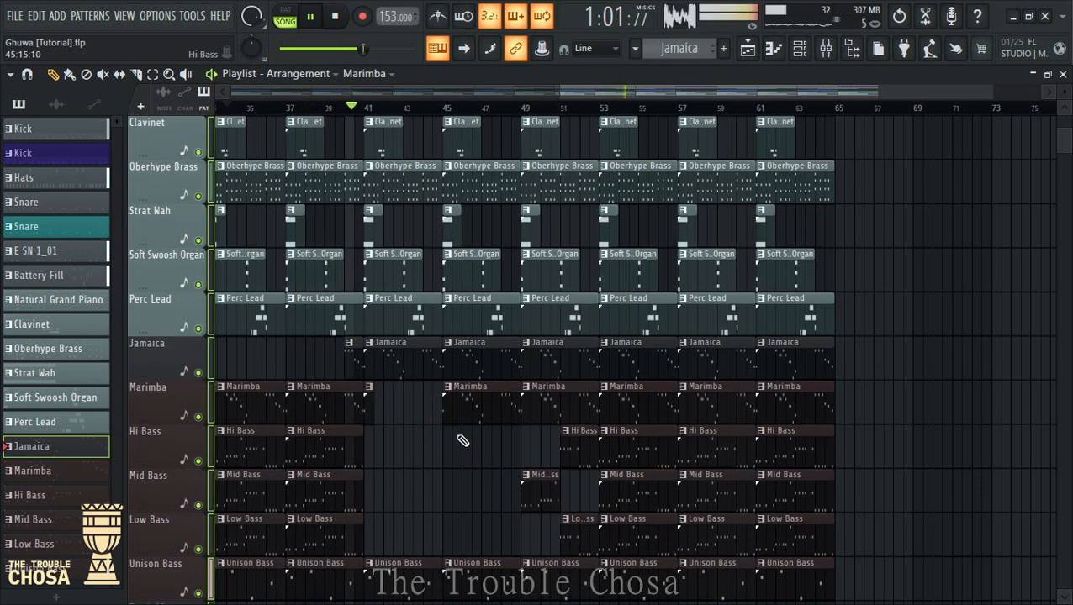
{"action": "left_click_drag", "start_coordinate": [444, 410], "coordinate": [465, 410]}
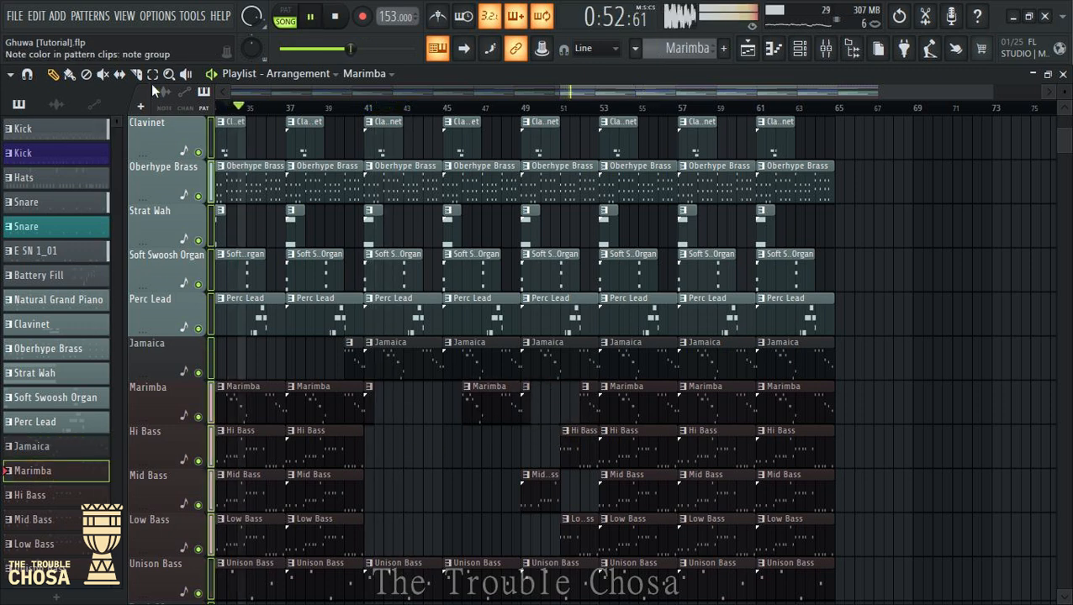
Merge the two adjoining Marimba clips from bar 46 into one pattern clip and check its notes in the piano roll
{"action": "left_click", "coordinate": [152, 75]}
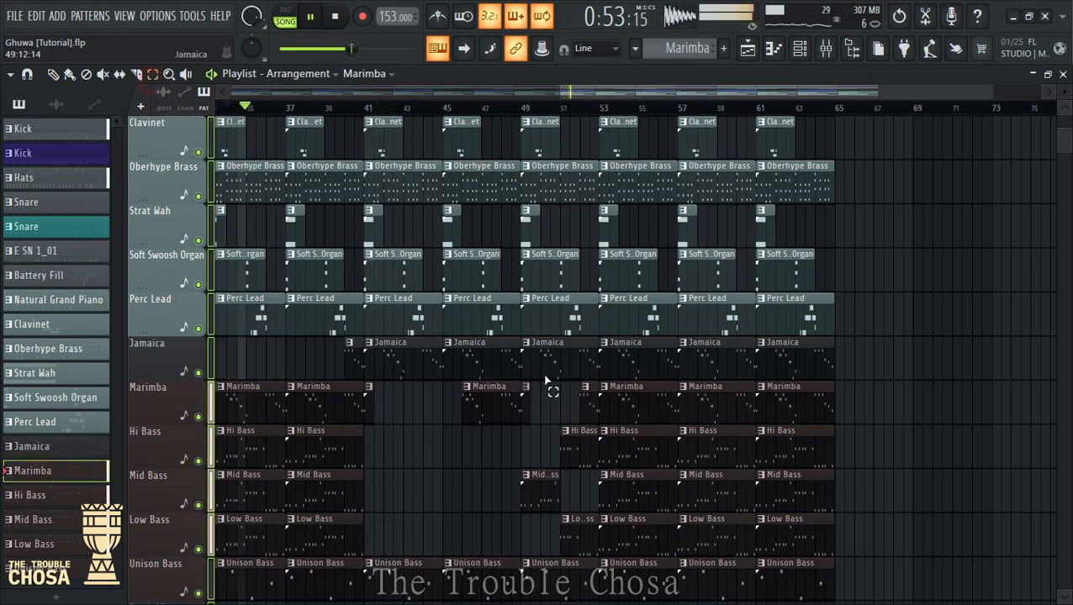
{"action": "left_click_drag", "start_coordinate": [528, 383], "coordinate": [443, 420]}
{"action": "left_click", "coordinate": [10, 74]}
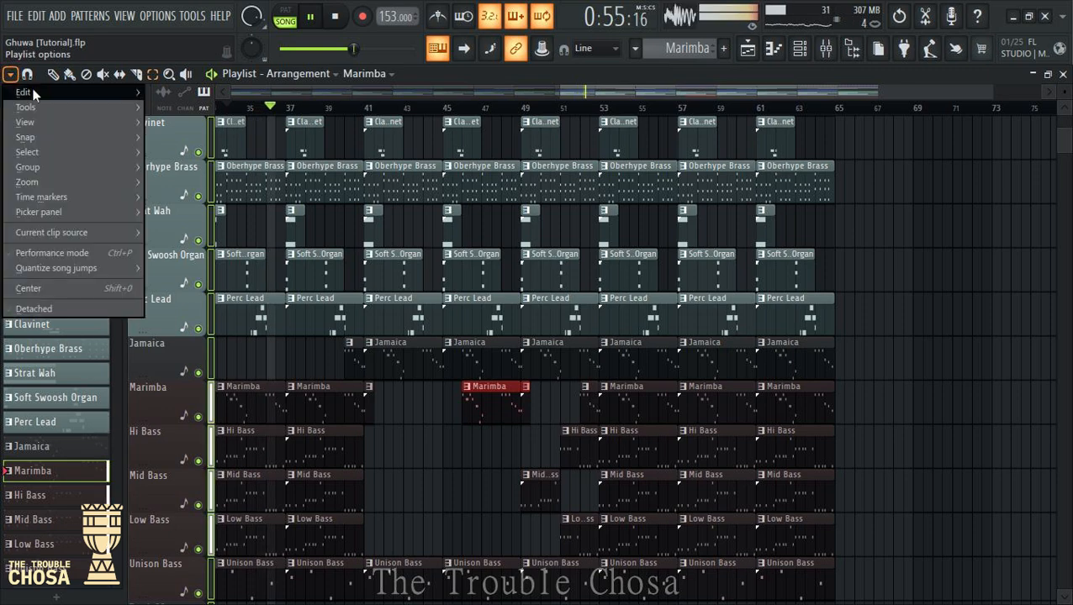
{"action": "mouse_move", "coordinate": [36, 90]}
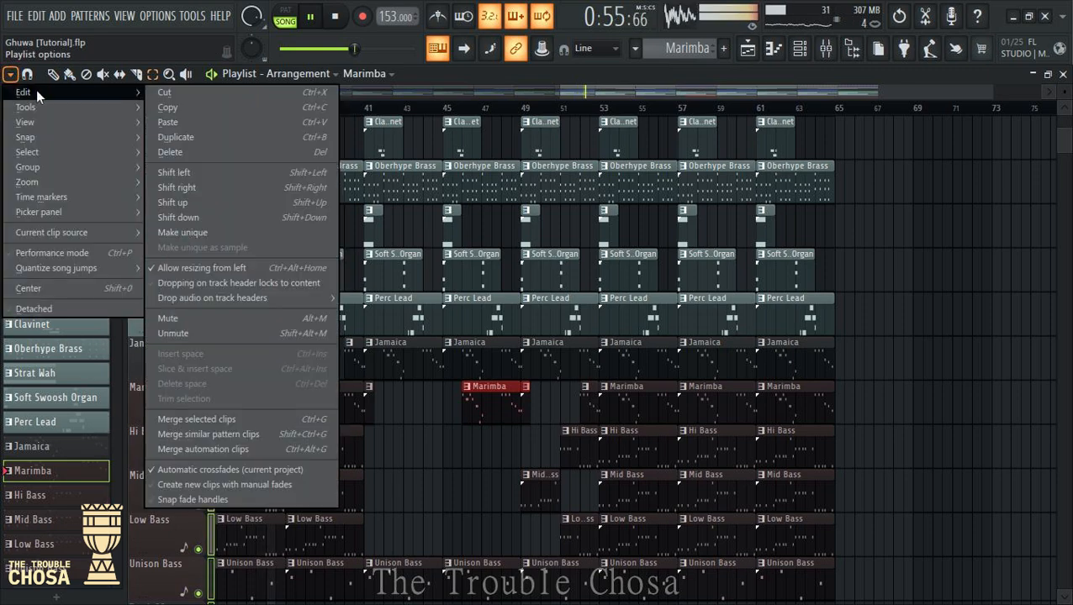
{"action": "left_click", "coordinate": [195, 419]}
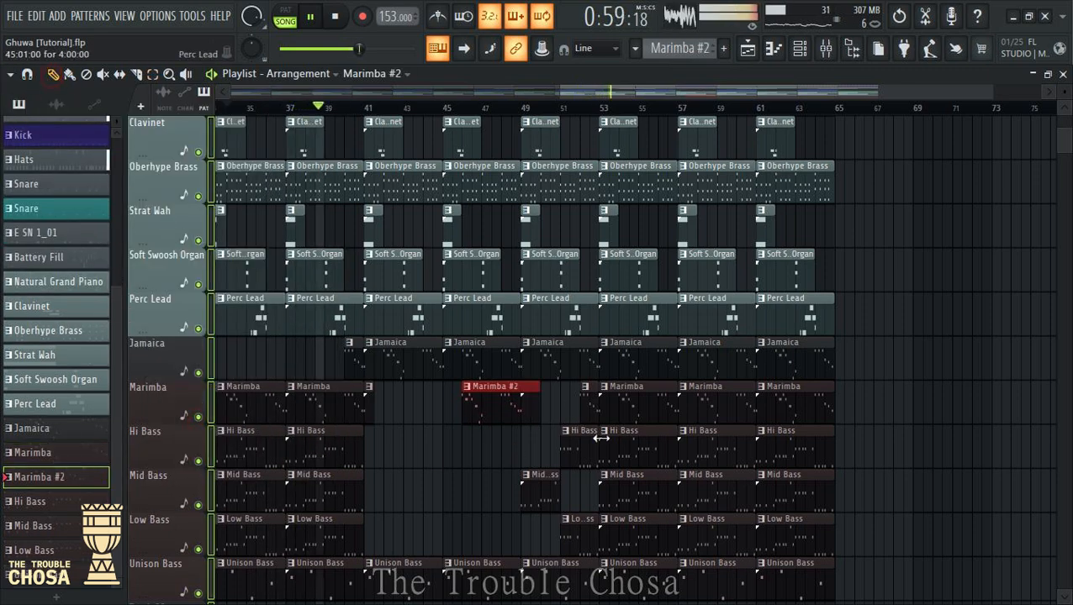
{"action": "double_click", "coordinate": [496, 400]}
{"action": "scroll", "coordinate": [487, 121], "scroll_direction": "down", "scroll_amount": 1}
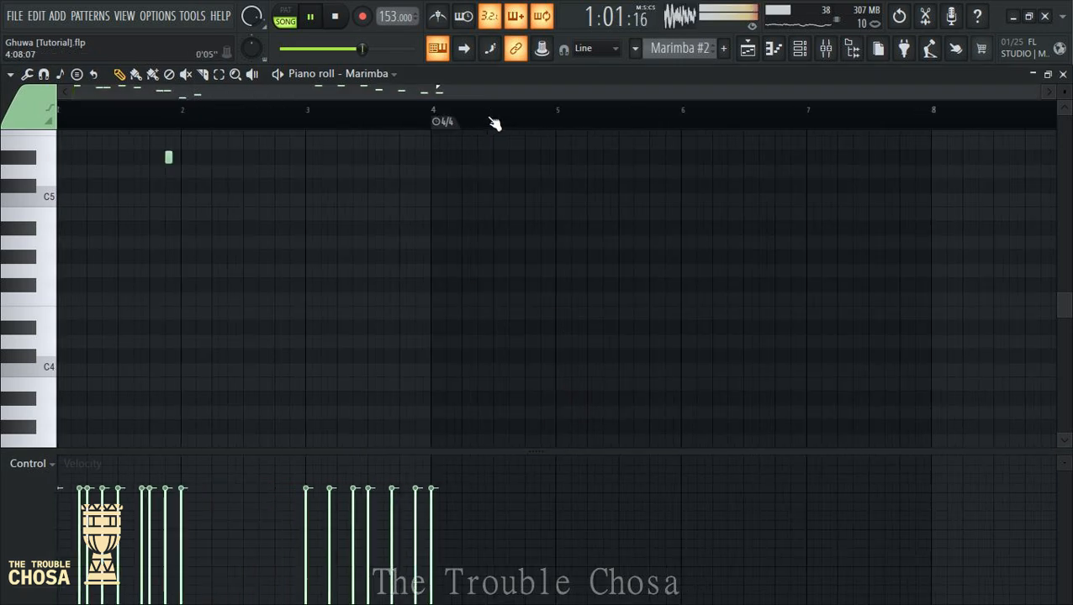
{"action": "scroll", "coordinate": [618, 337], "scroll_direction": "up", "scroll_amount": 4}
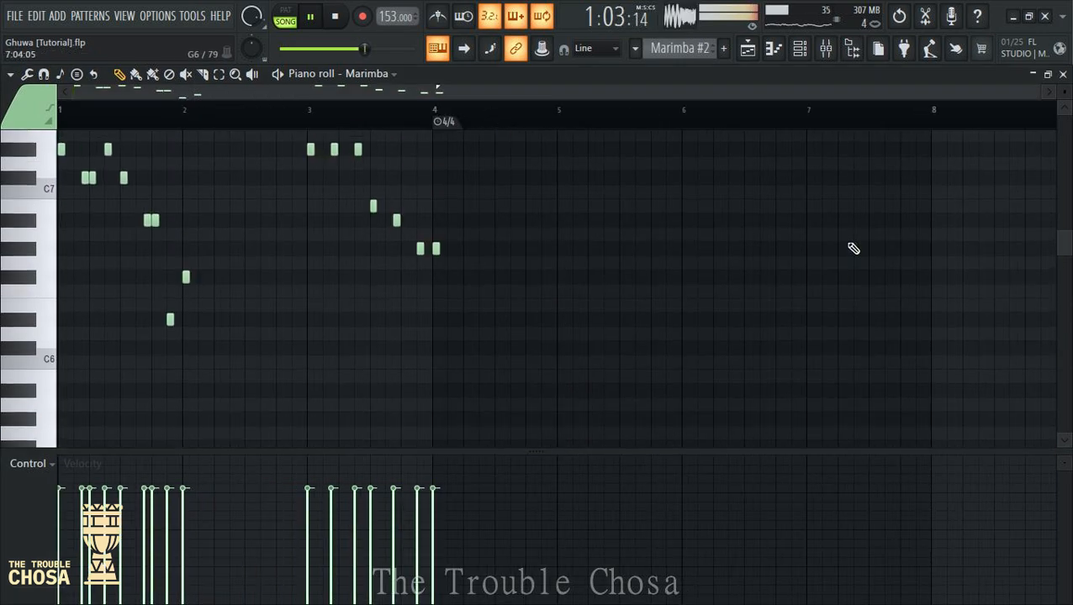
{"action": "left_click", "coordinate": [1063, 74]}
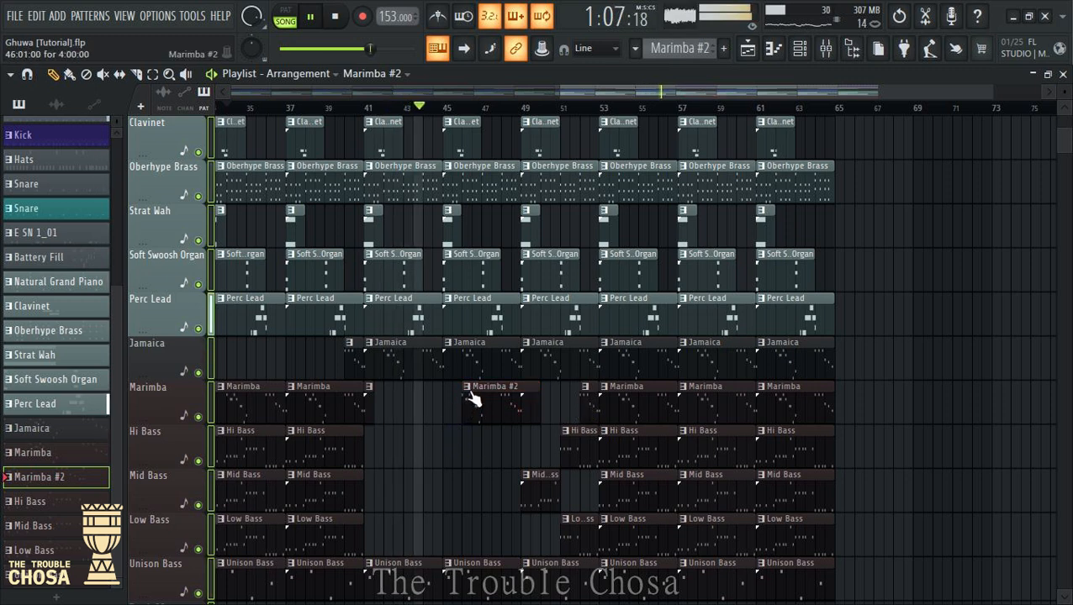
Rename the merged pattern as Marimba and give it a green color
{"action": "right_click", "coordinate": [474, 402]}
{"action": "left_click", "coordinate": [509, 430]}
{"action": "key", "text": "End"}
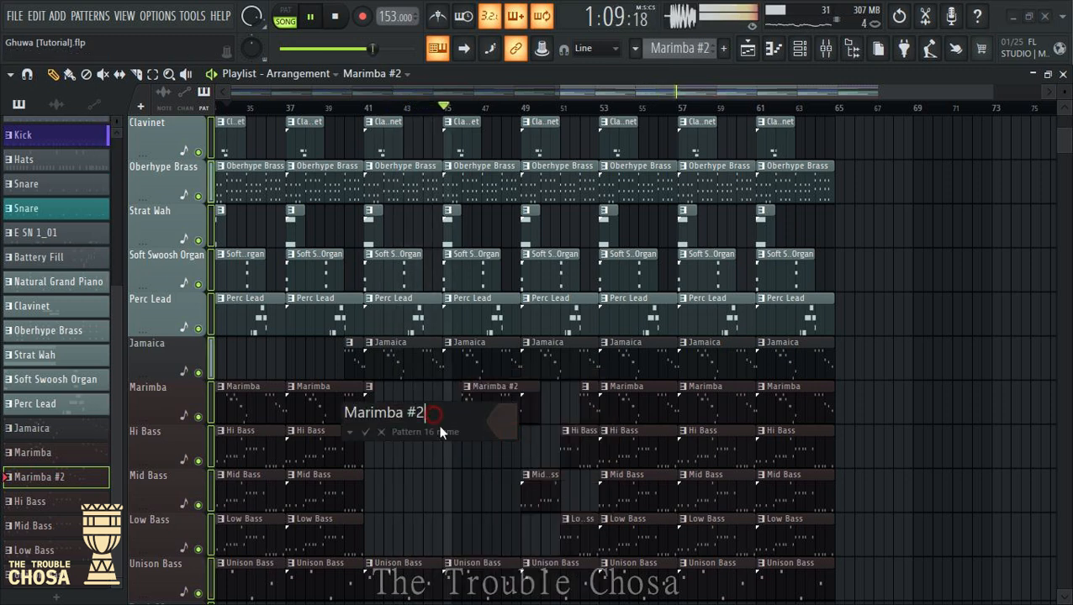
{"action": "key", "text": "BackSpace"}
{"action": "key", "text": "BackSpace"}
{"action": "left_click", "coordinate": [502, 420]}
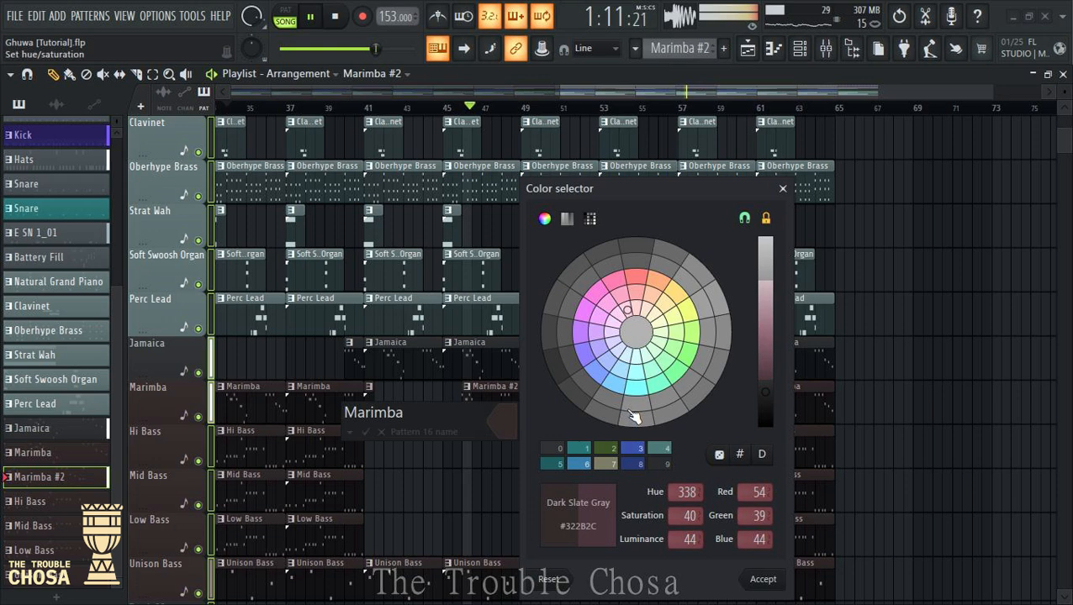
{"action": "left_click", "coordinate": [656, 383]}
{"action": "left_click", "coordinate": [761, 580]}
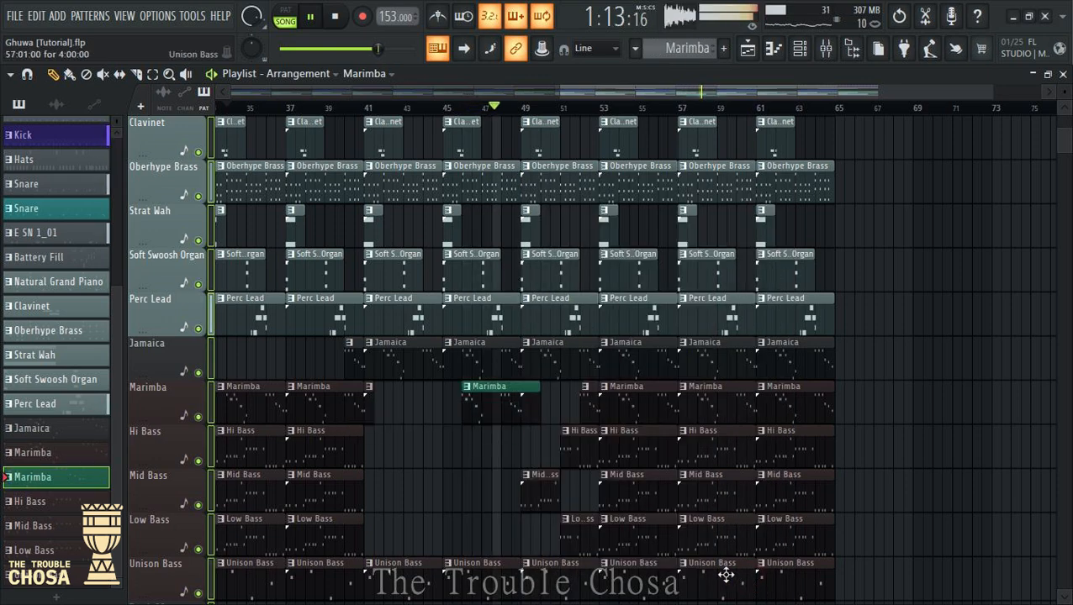
Shorten the Jamaica clip at bar 49 to about half a bar and erase all Jamaica clips from bar 53 onward
{"action": "scroll", "coordinate": [841, 471], "scroll_direction": "up", "scroll_amount": 6}
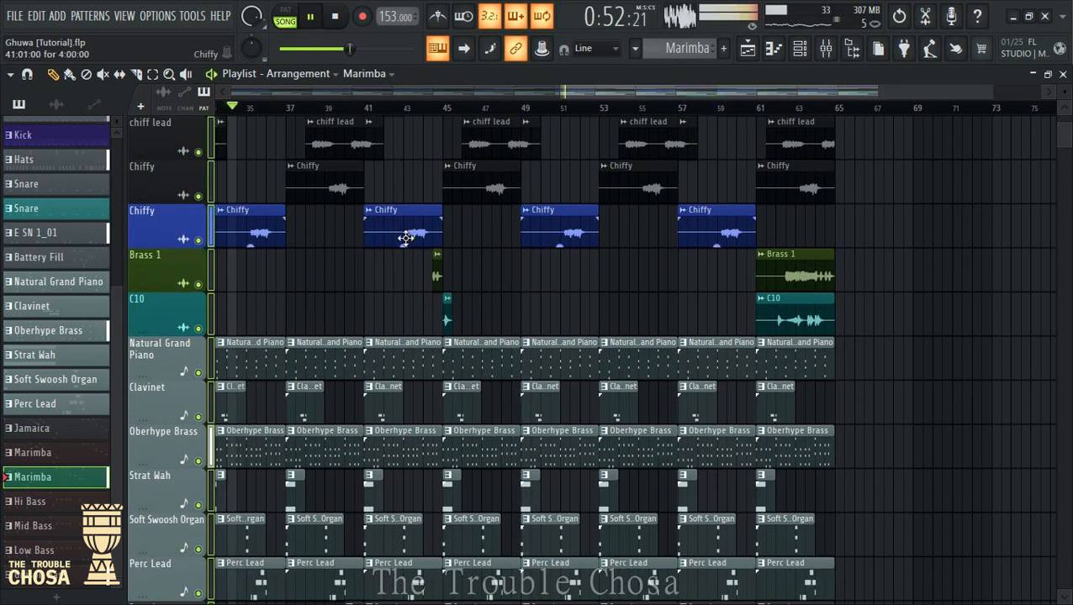
{"action": "scroll", "coordinate": [491, 246], "scroll_direction": "down", "scroll_amount": 5}
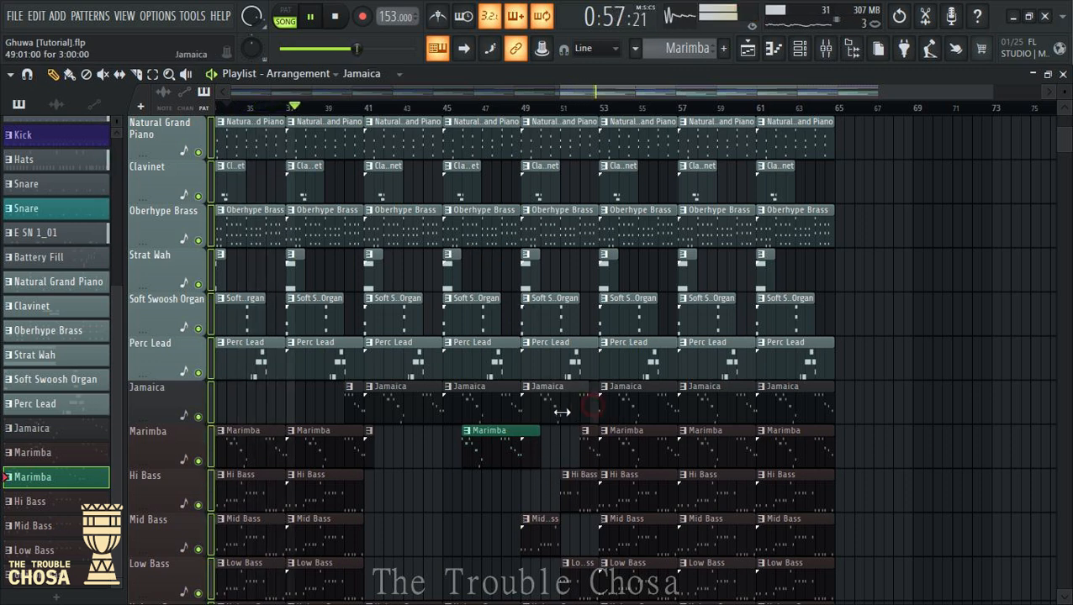
{"action": "mouse_move", "coordinate": [562, 412]}
{"action": "left_mouse_down"}
{"action": "mouse_move", "coordinate": [531, 415]}
{"action": "mouse_move", "coordinate": [852, 418]}
{"action": "left_mouse_up"}
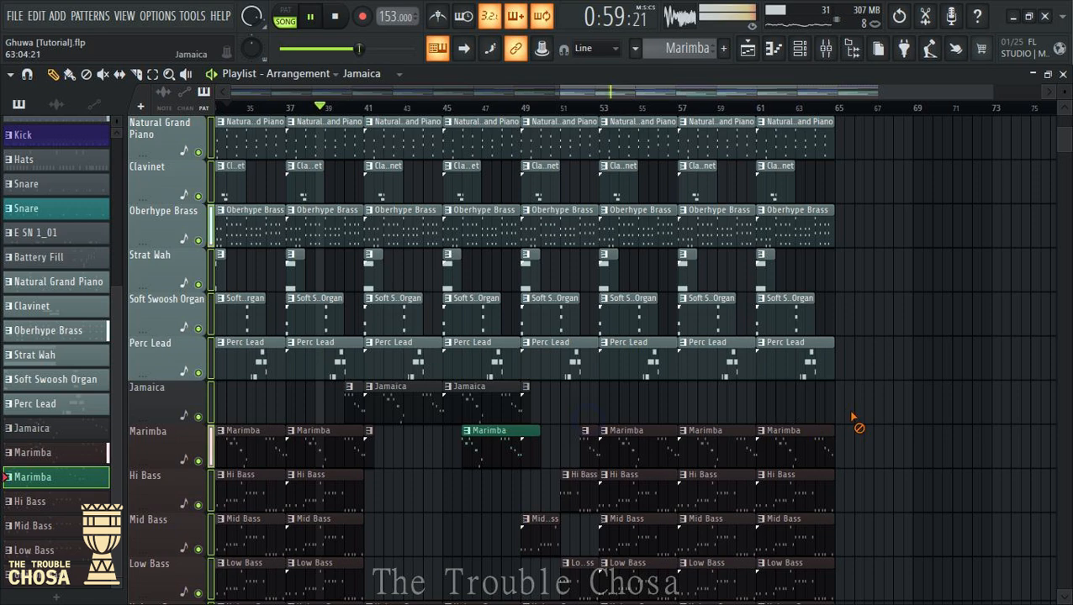
Delete the Natural Grand Piano clip at bar 45 and the Oberhype Brass clip at bar 49
{"action": "scroll", "coordinate": [528, 383], "scroll_direction": "up", "scroll_amount": 8}
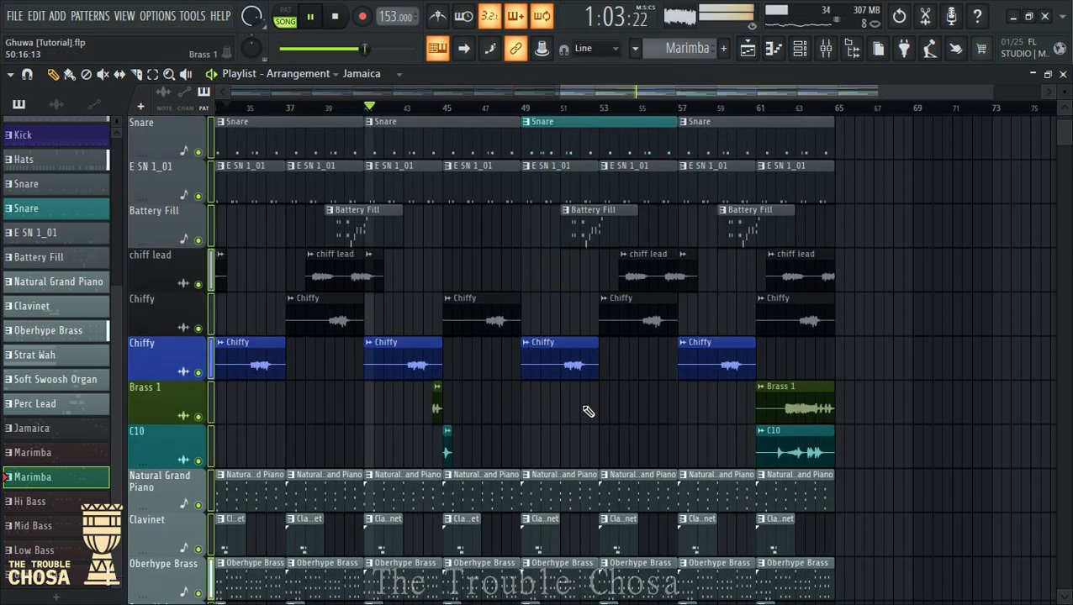
{"action": "scroll", "coordinate": [587, 412], "scroll_direction": "down", "scroll_amount": 7}
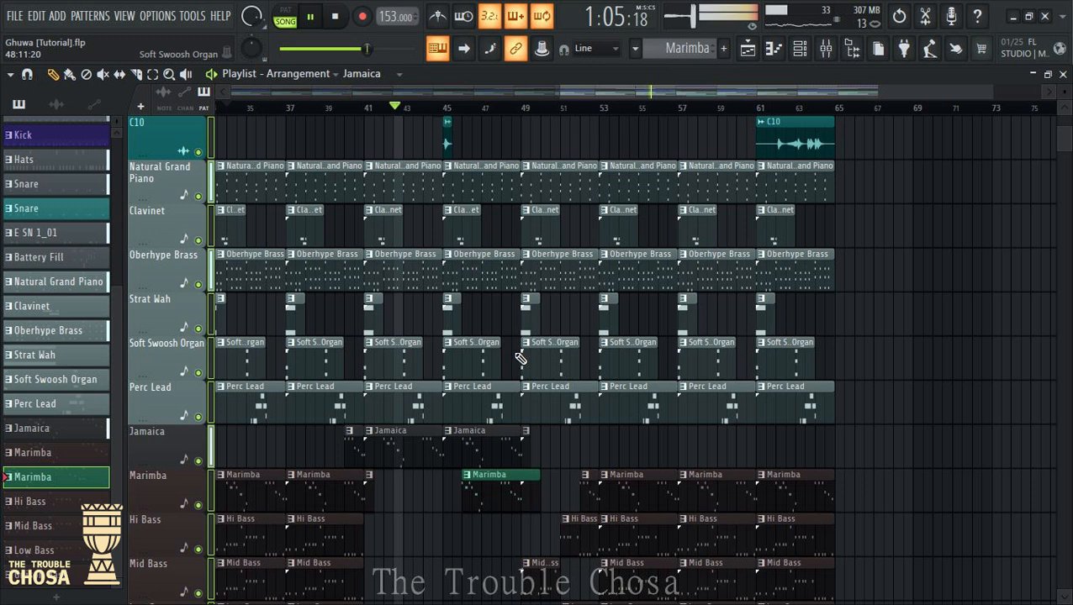
{"action": "right_click", "coordinate": [475, 178]}
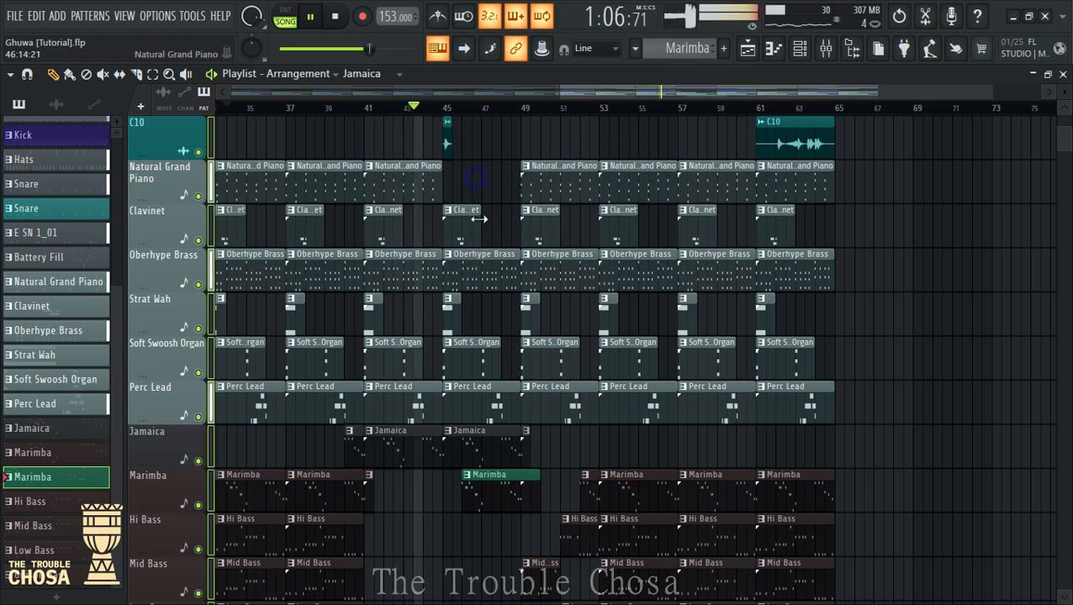
{"action": "right_click", "coordinate": [530, 274]}
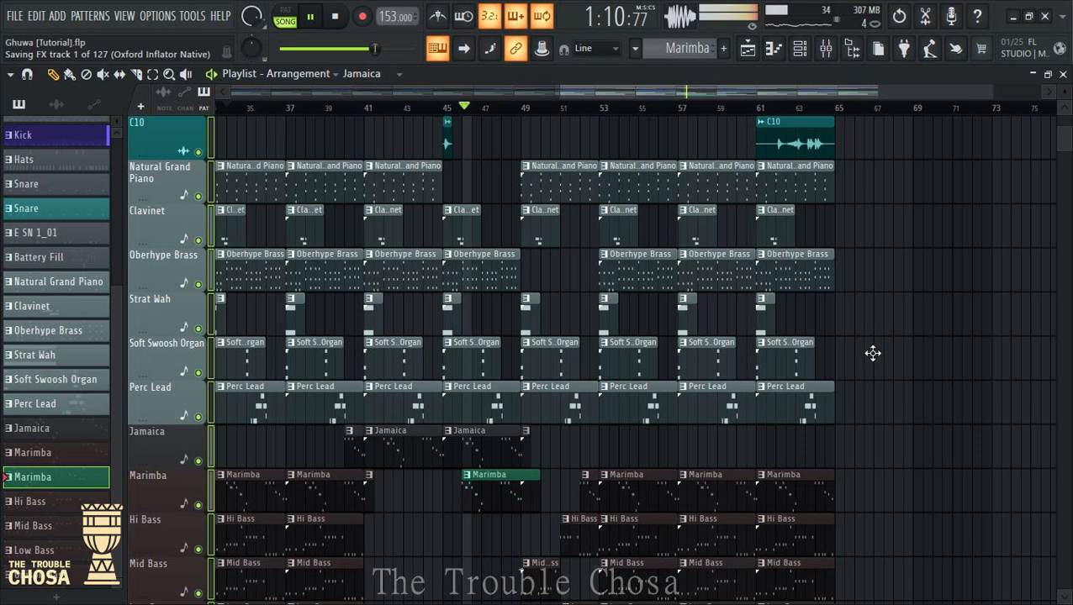
Replay the arrangement from bar 34 and examine the edited melodic and bass tracks
{"action": "scroll", "coordinate": [879, 354], "scroll_direction": "down", "scroll_amount": 2}
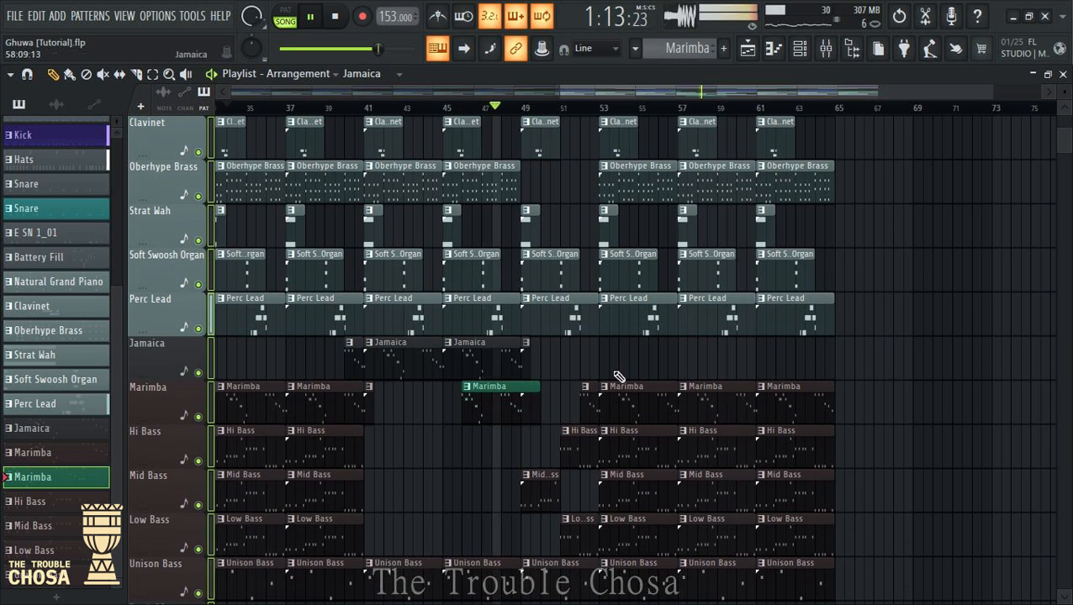
{"action": "key", "text": "space"}
{"action": "scroll", "coordinate": [496, 277], "scroll_direction": "up", "scroll_amount": 6}
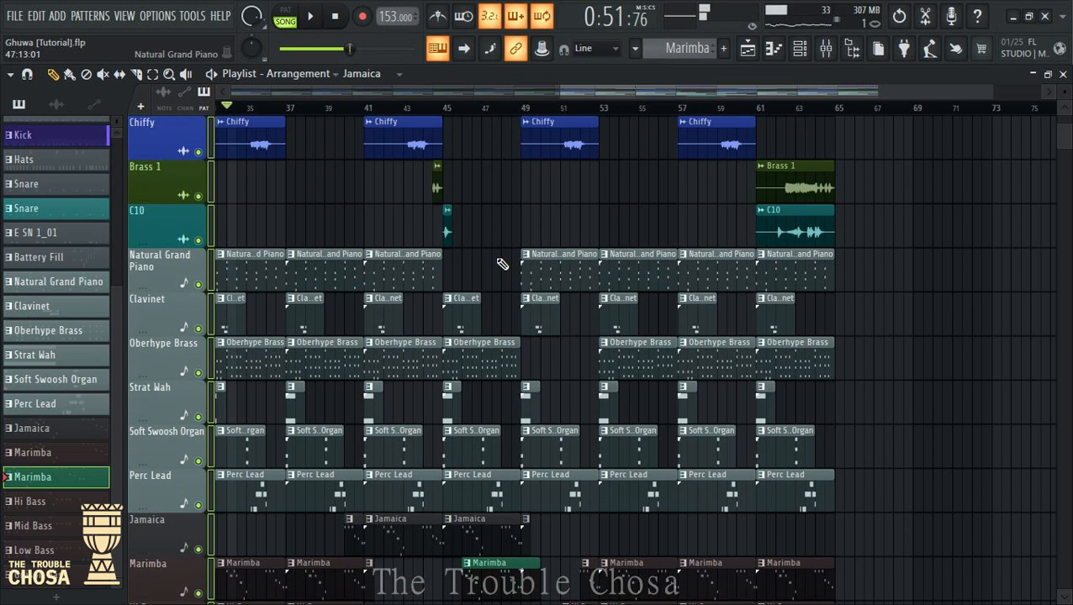
{"action": "scroll", "coordinate": [511, 410], "scroll_direction": "down", "scroll_amount": 4}
{"action": "key", "text": "space"}
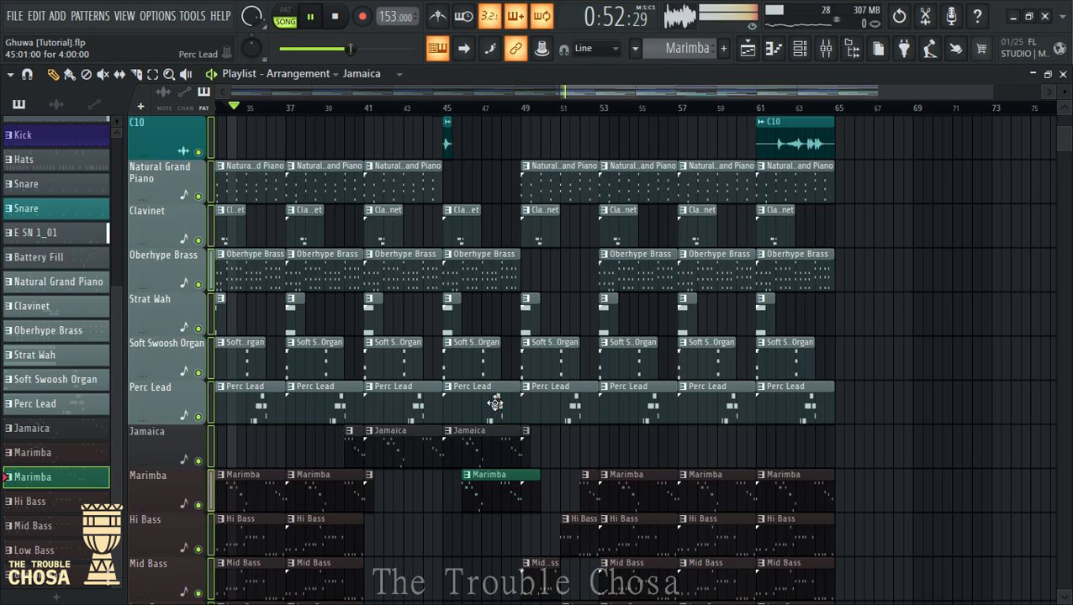
Delete the Perc Lead clips at bars 45 and 49 and the blue Chiffy clip at bar 49
{"action": "scroll", "coordinate": [572, 362], "scroll_direction": "up", "scroll_amount": 4}
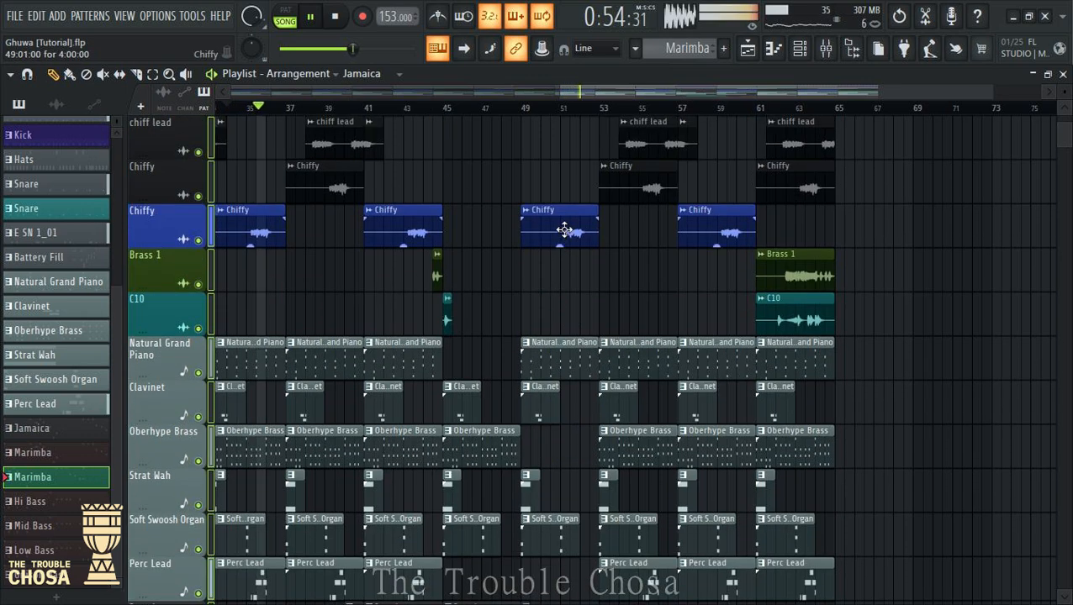
{"action": "scroll", "coordinate": [558, 277], "scroll_direction": "up", "scroll_amount": 2}
{"action": "right_click", "coordinate": [559, 313]}
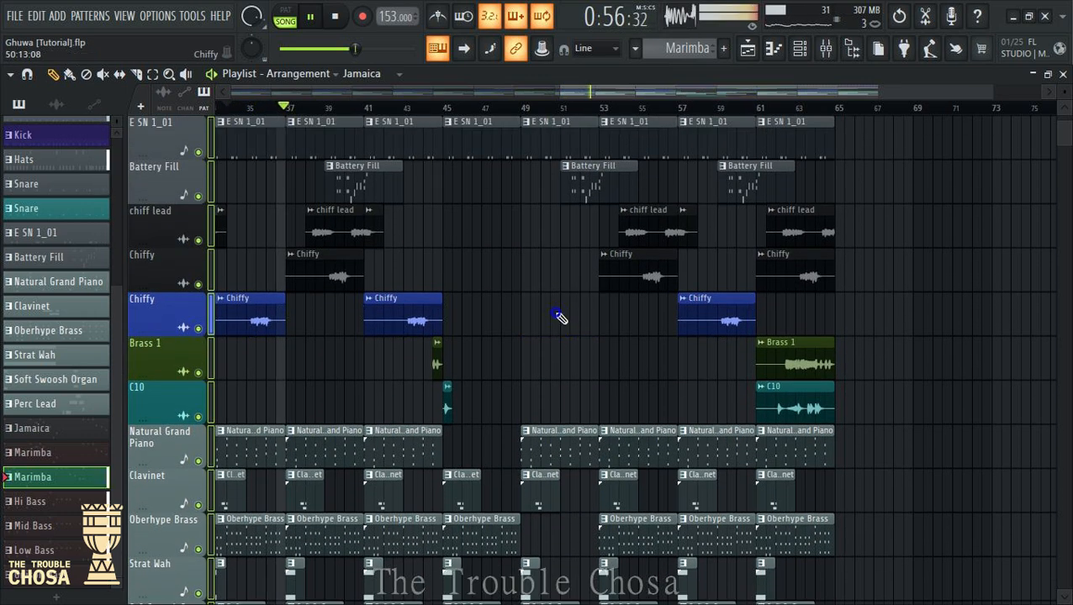
Delete the Soft Swoosh Organ clips from bar 45 onward and the Strat Wah clips from bar 49 onward
{"action": "scroll", "coordinate": [618, 351], "scroll_direction": "down", "scroll_amount": 2}
{"action": "scroll", "coordinate": [619, 351], "scroll_direction": "down", "scroll_amount": 10}
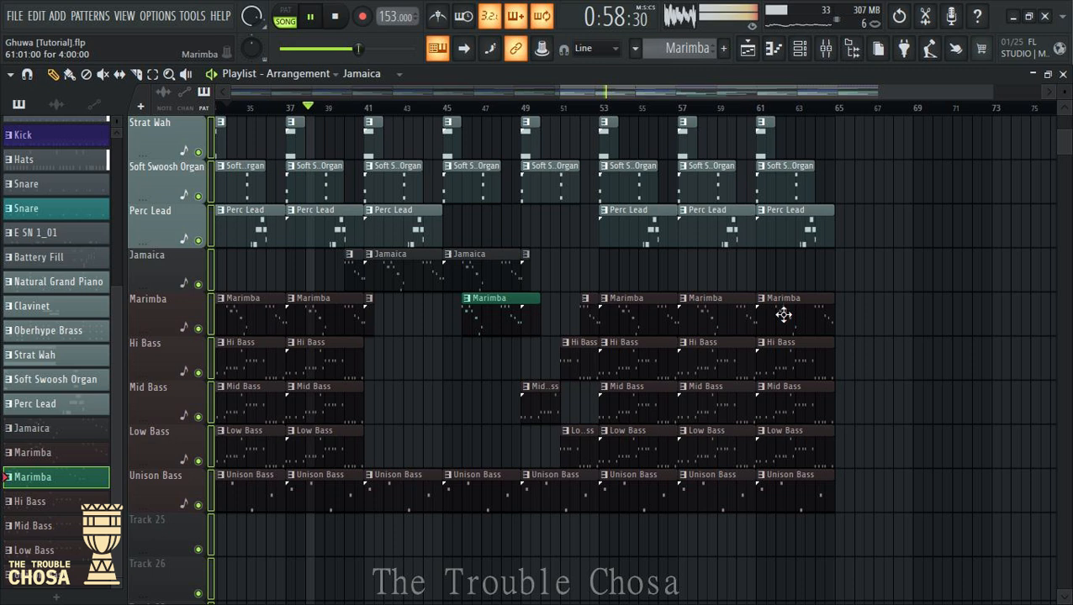
{"action": "scroll", "coordinate": [783, 311], "scroll_direction": "up", "scroll_amount": 4}
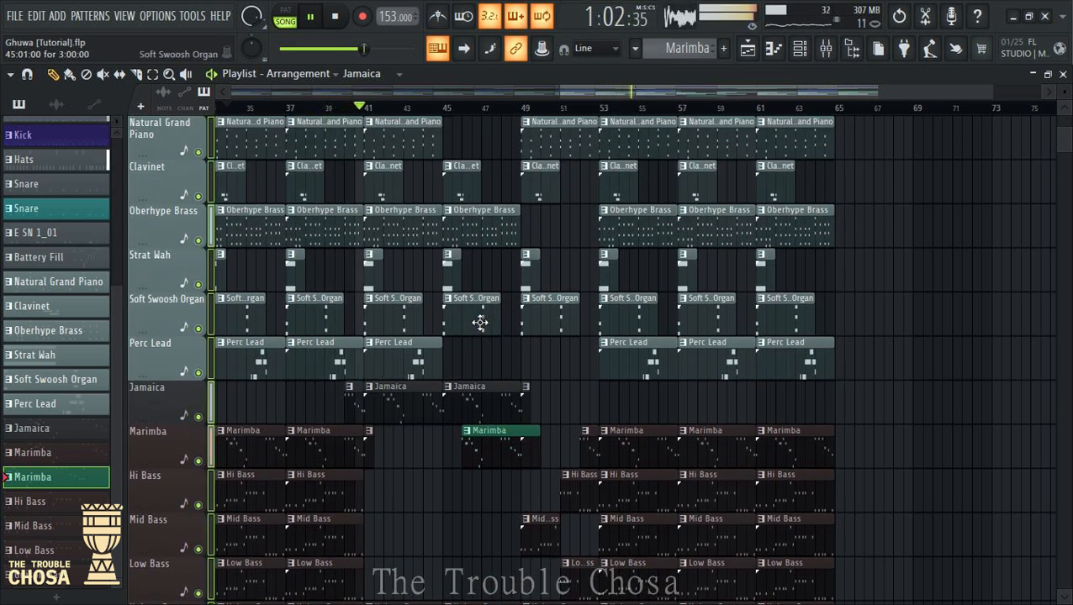
{"action": "right_click", "coordinate": [475, 326]}
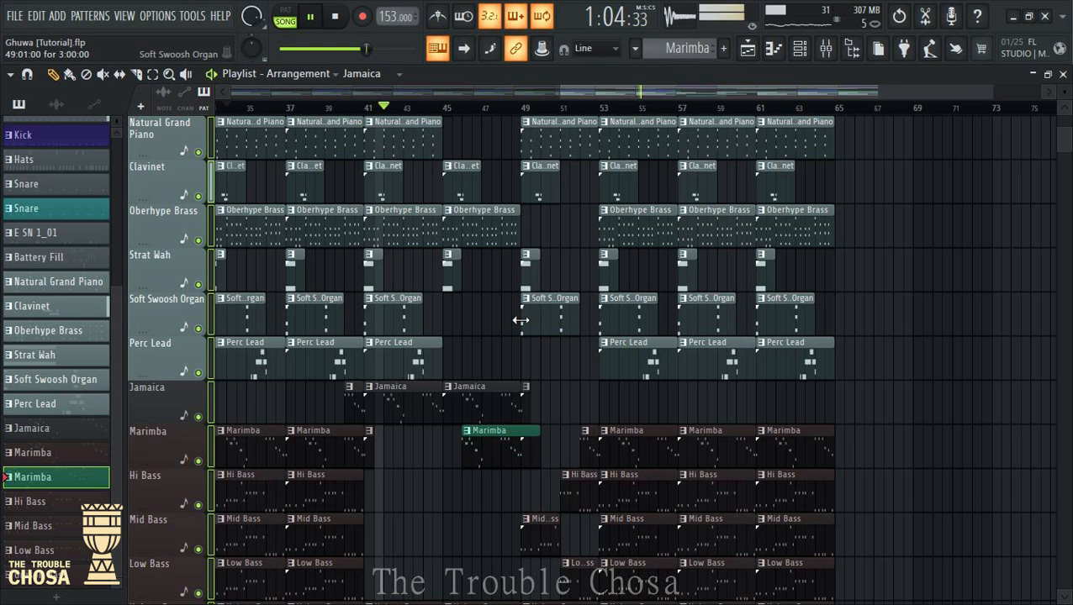
{"action": "right_click", "coordinate": [538, 318]}
{"action": "right_click", "coordinate": [628, 314]}
{"action": "right_click", "coordinate": [706, 309]}
{"action": "right_click", "coordinate": [769, 306]}
{"action": "right_click", "coordinate": [530, 282]}
{"action": "right_click", "coordinate": [608, 280]}
{"action": "right_click", "coordinate": [687, 280]}
{"action": "right_click", "coordinate": [764, 278]}
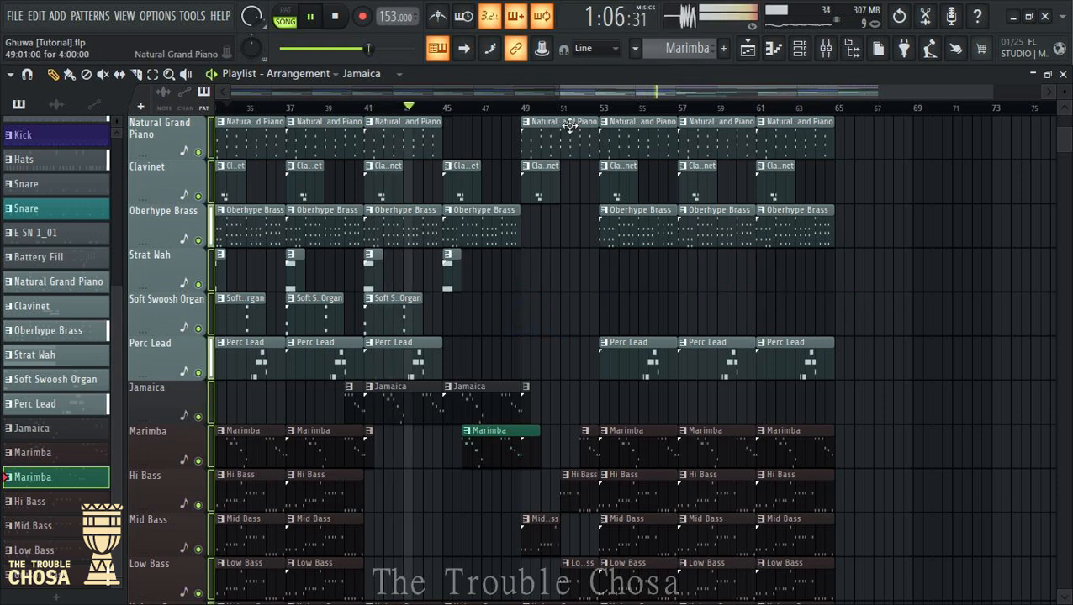
Delete the Soft Swoosh Organ clips from bar 17 through bar 37 and the Strat Wah clips from bar 21 through bar 37
{"action": "left_click_drag", "start_coordinate": [587, 93], "coordinate": [449, 116]}
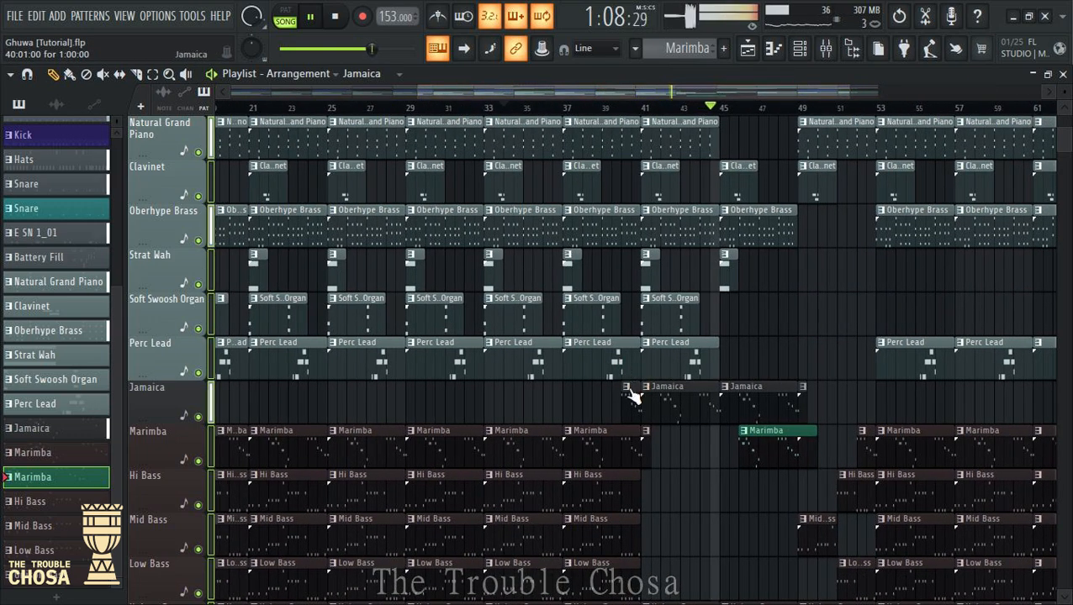
{"action": "right_click", "coordinate": [600, 333]}
{"action": "right_click", "coordinate": [513, 324]}
{"action": "right_click", "coordinate": [435, 318]}
{"action": "right_click", "coordinate": [357, 313]}
{"action": "right_click", "coordinate": [277, 311]}
{"action": "right_click", "coordinate": [225, 309]}
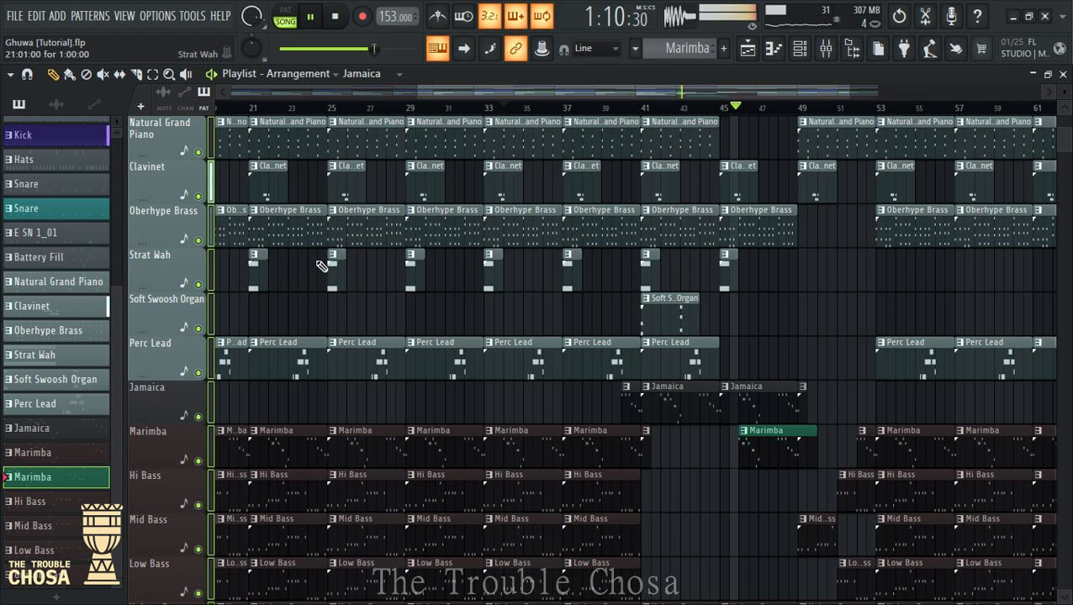
{"action": "right_click", "coordinate": [573, 285]}
{"action": "right_click", "coordinate": [494, 285]}
{"action": "right_click", "coordinate": [415, 286]}
{"action": "right_click", "coordinate": [337, 285]}
{"action": "right_click", "coordinate": [259, 286]}
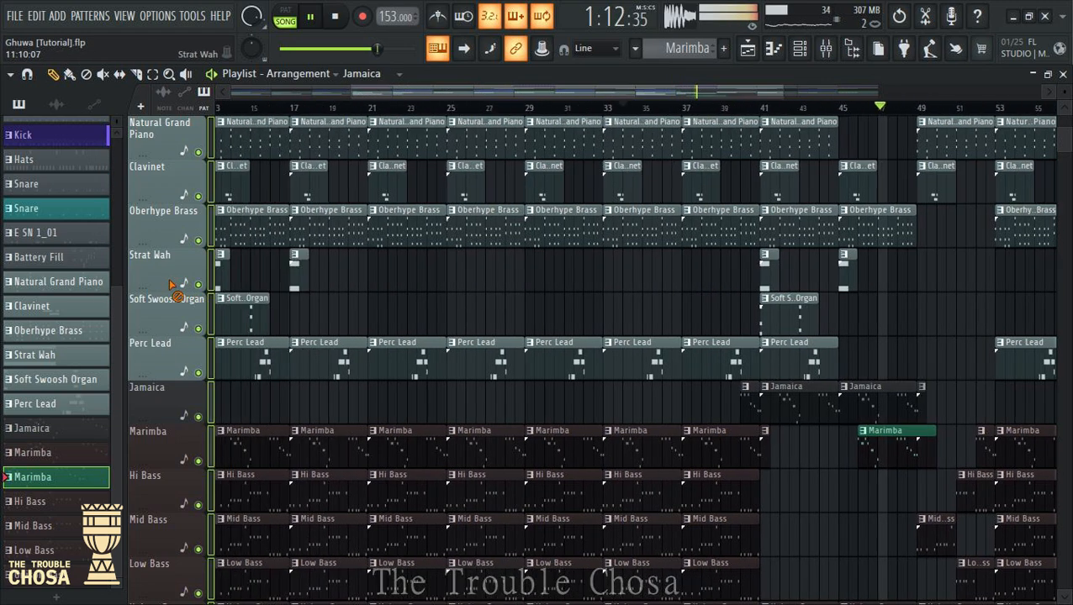
Delete the remaining Strat Wah clips in bars 1 to 17 and Soft Swoosh Organ clips in bars 1 to 13
{"action": "right_click", "coordinate": [347, 289]}
{"action": "right_click", "coordinate": [269, 291]}
{"action": "right_click", "coordinate": [233, 303]}
{"action": "right_click", "coordinate": [267, 309]}
{"action": "left_click_drag", "start_coordinate": [378, 94], "coordinate": [267, 110]}
{"action": "right_click", "coordinate": [323, 305]}
{"action": "right_click", "coordinate": [245, 305]}
{"action": "right_click", "coordinate": [225, 286]}
{"action": "right_click", "coordinate": [381, 286]}
{"action": "right_click", "coordinate": [303, 286]}
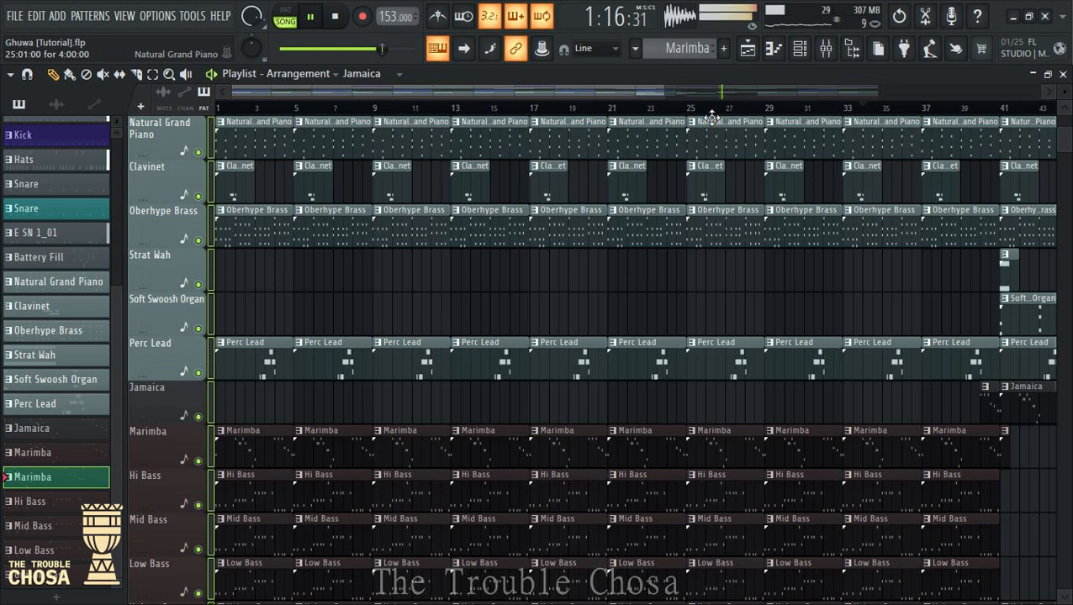
Replay the arrangement from about bar 34 to check the thinned-out melodic tracks
{"action": "scroll", "coordinate": [723, 105], "scroll_direction": "down", "scroll_amount": 3}
{"action": "left_click_drag", "start_coordinate": [731, 94], "coordinate": [869, 91]}
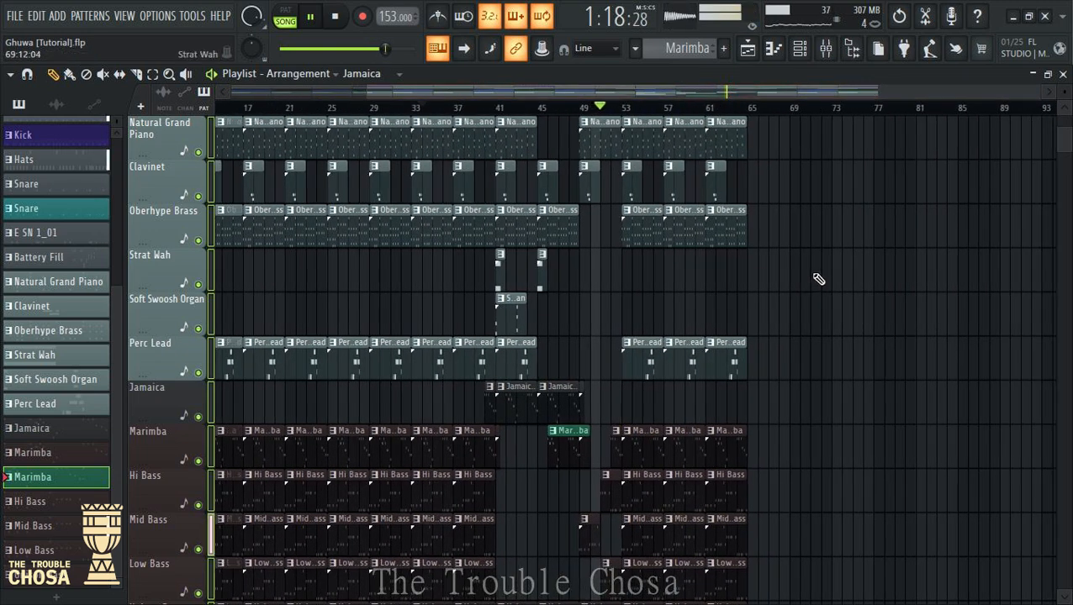
{"action": "left_click", "coordinate": [430, 109]}
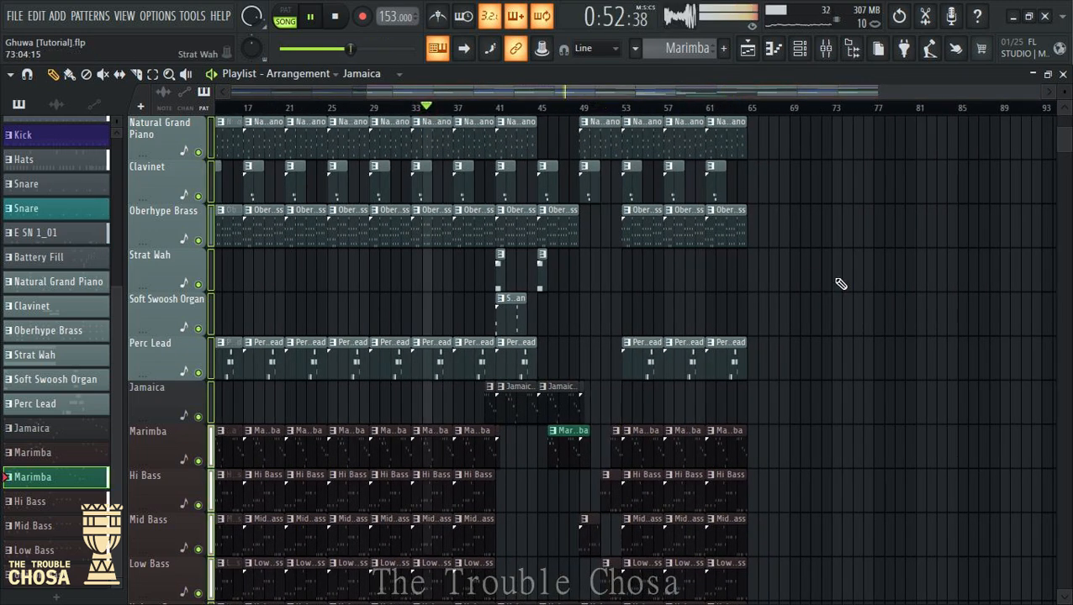
{"action": "scroll", "coordinate": [734, 110], "scroll_direction": "up", "scroll_amount": 3}
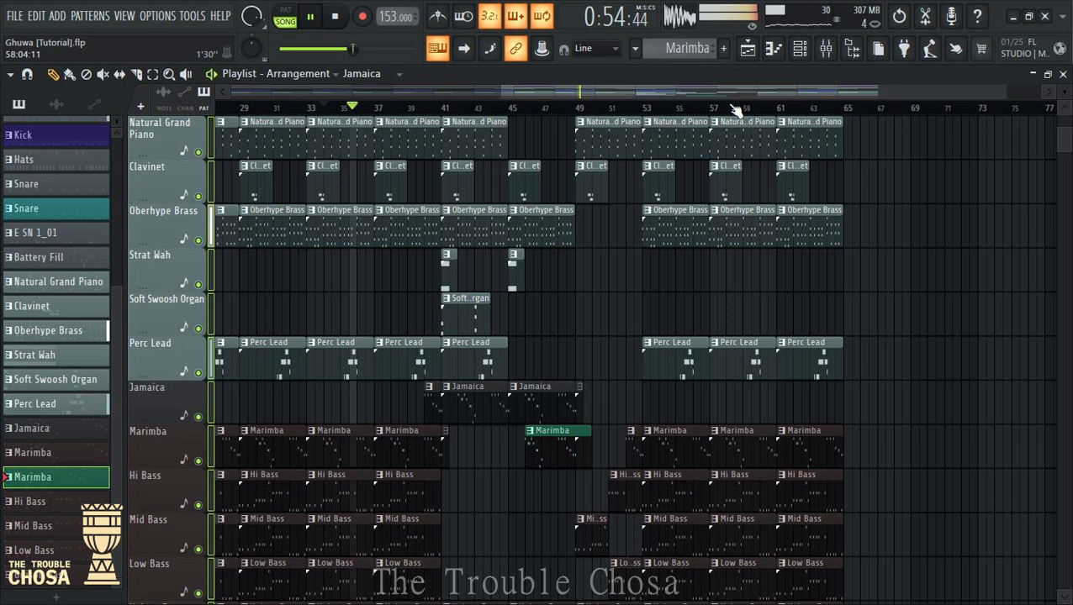
Unmute the Strat Wah and Soft Swoosh Organ channels in the channel rack by toggling solo, and return to the playlist
{"action": "scroll", "coordinate": [1025, 283], "scroll_direction": "down", "scroll_amount": 5}
{"action": "left_click", "coordinate": [805, 53]}
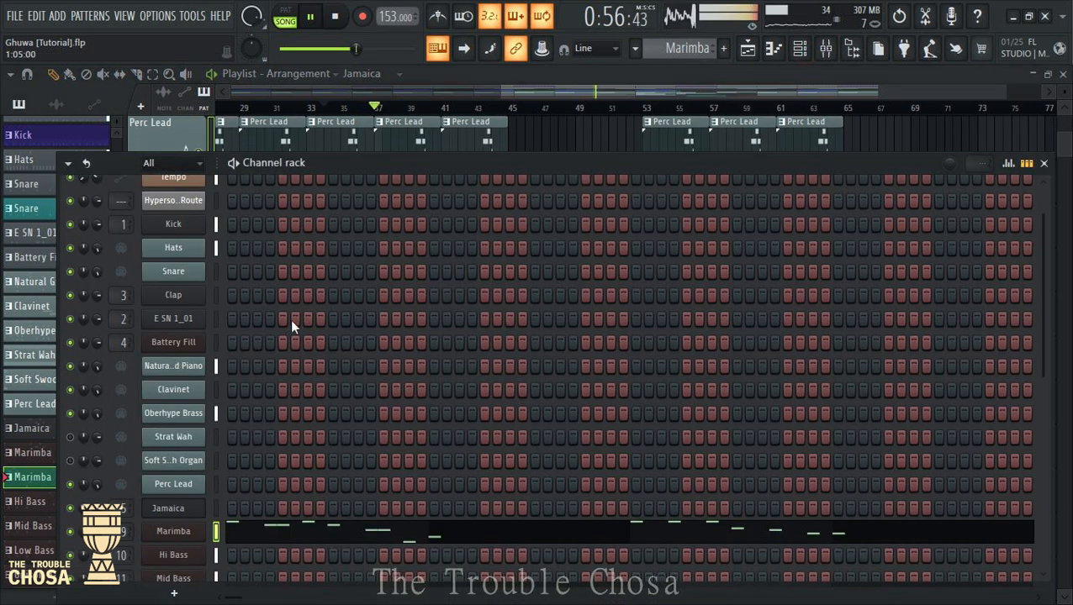
{"action": "scroll", "coordinate": [203, 407], "scroll_direction": "down", "scroll_amount": 4}
{"action": "right_click", "coordinate": [70, 345]}
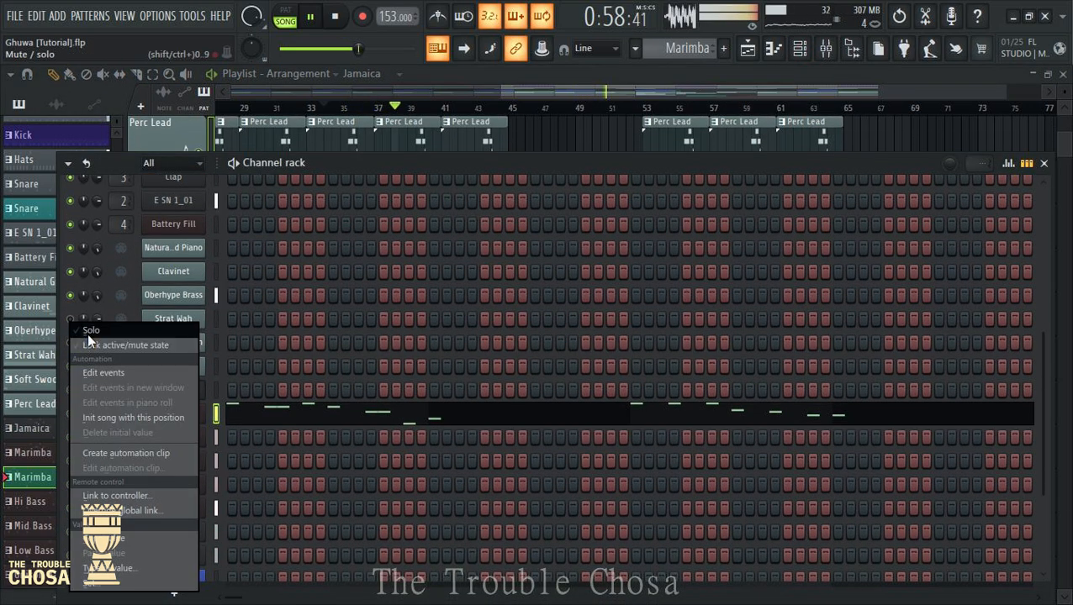
{"action": "left_click", "coordinate": [90, 331]}
{"action": "right_click", "coordinate": [71, 344]}
{"action": "left_click", "coordinate": [93, 331]}
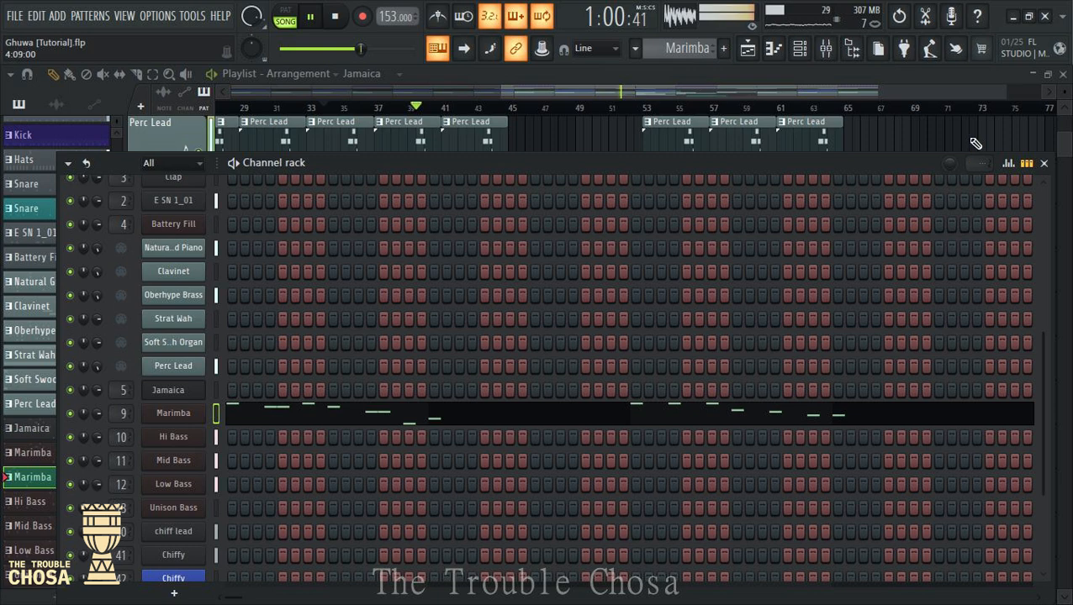
{"action": "key", "text": "F6"}
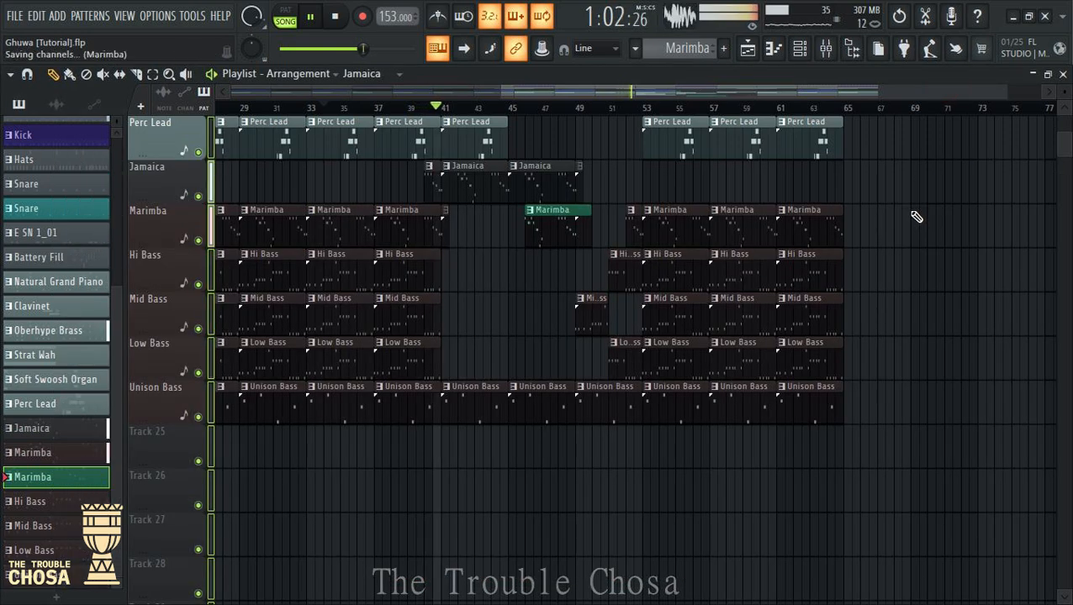
Place a copy of the bar 41 Soft Swoosh Organ clip at bar 49 on the same track
{"action": "scroll", "coordinate": [917, 218], "scroll_direction": "up", "scroll_amount": 4}
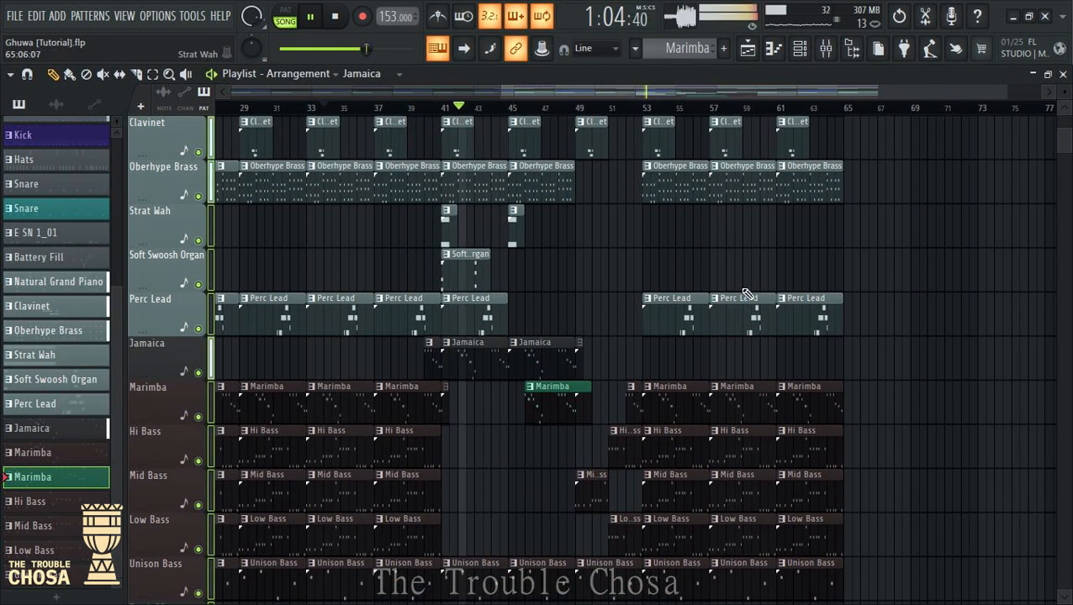
{"action": "scroll", "coordinate": [563, 311], "scroll_direction": "up", "scroll_amount": 2}
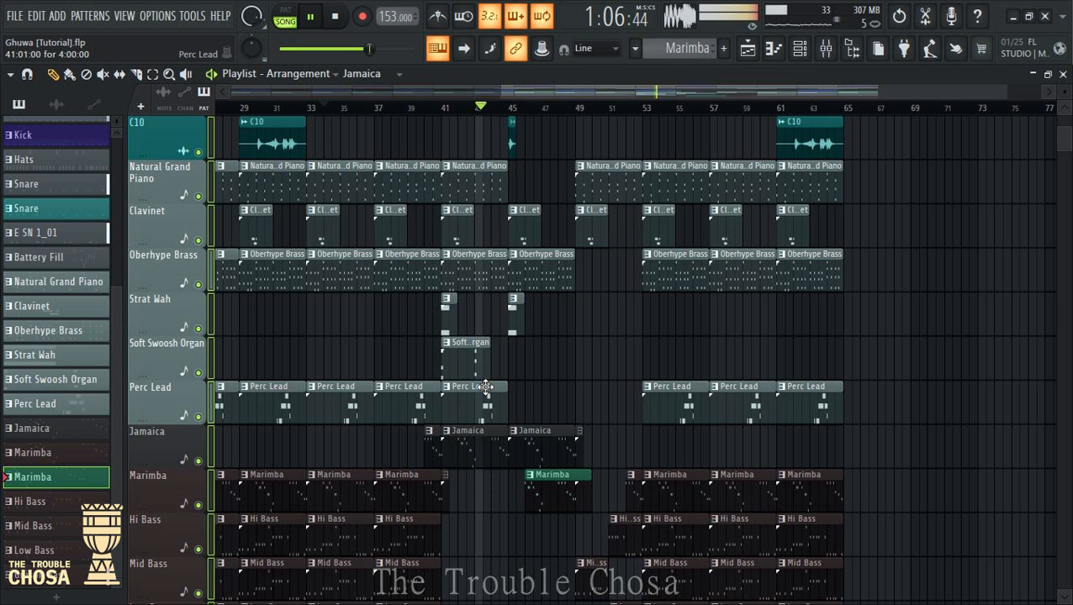
{"action": "left_click", "coordinate": [481, 363]}
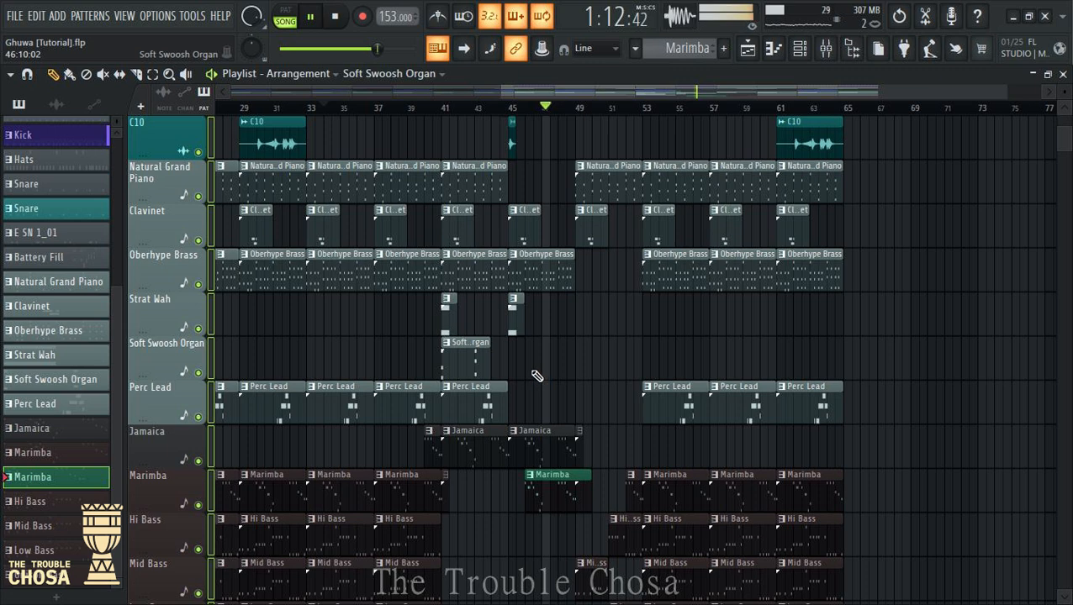
{"action": "left_click", "coordinate": [574, 352]}
Examine the drum, sample, melodic and bass tracks across the second half, and restart playback near bar 40
{"action": "scroll", "coordinate": [834, 343], "scroll_direction": "down", "scroll_amount": 3}
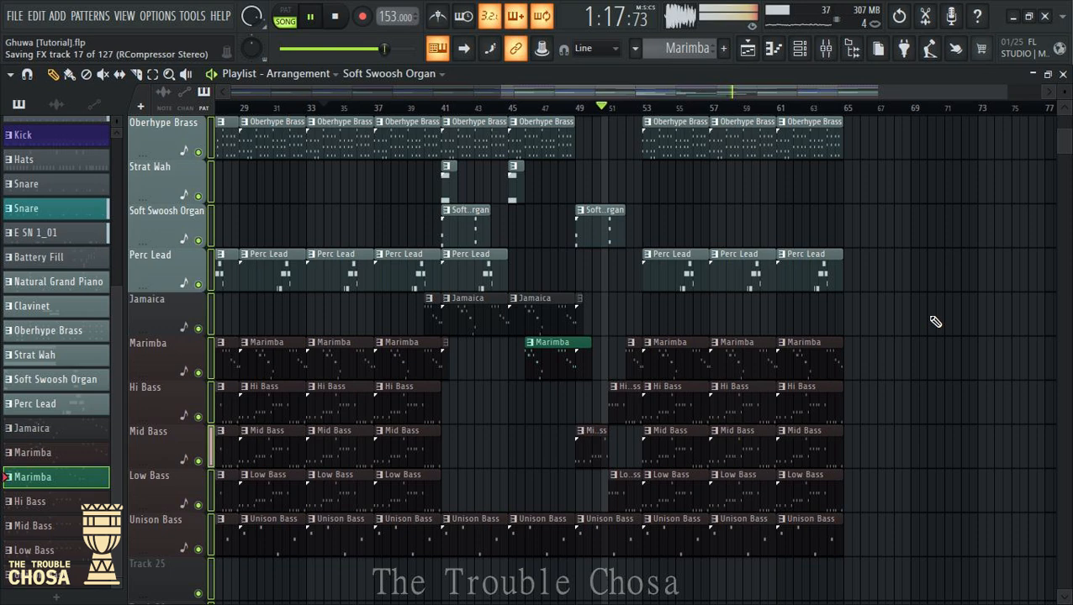
{"action": "scroll", "coordinate": [935, 321], "scroll_direction": "up", "scroll_amount": 4}
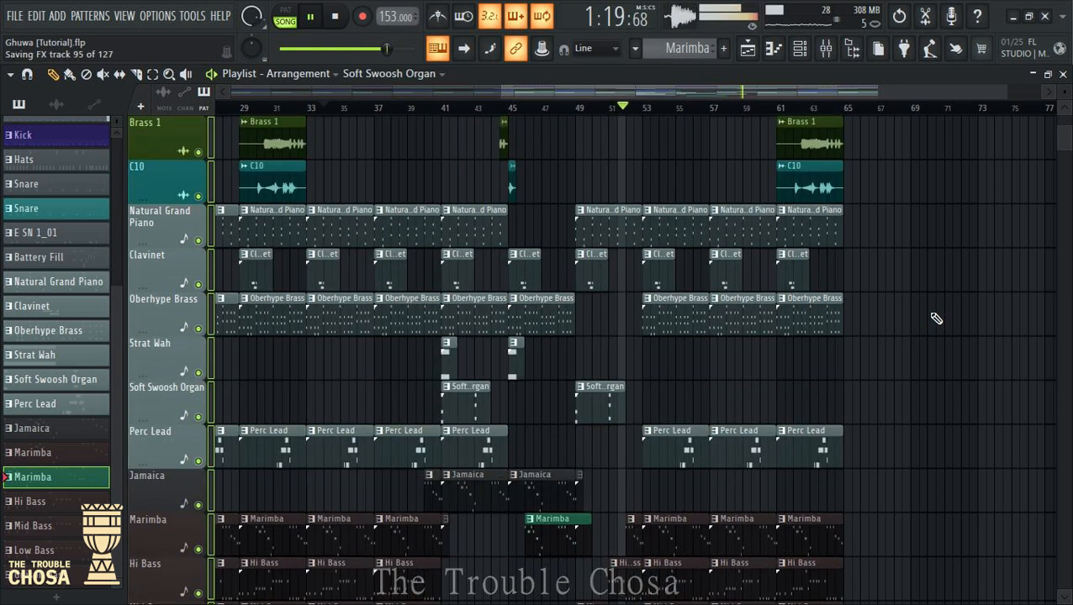
{"action": "scroll", "coordinate": [936, 318], "scroll_direction": "up", "scroll_amount": 5}
{"action": "scroll", "coordinate": [935, 318], "scroll_direction": "up", "scroll_amount": 3}
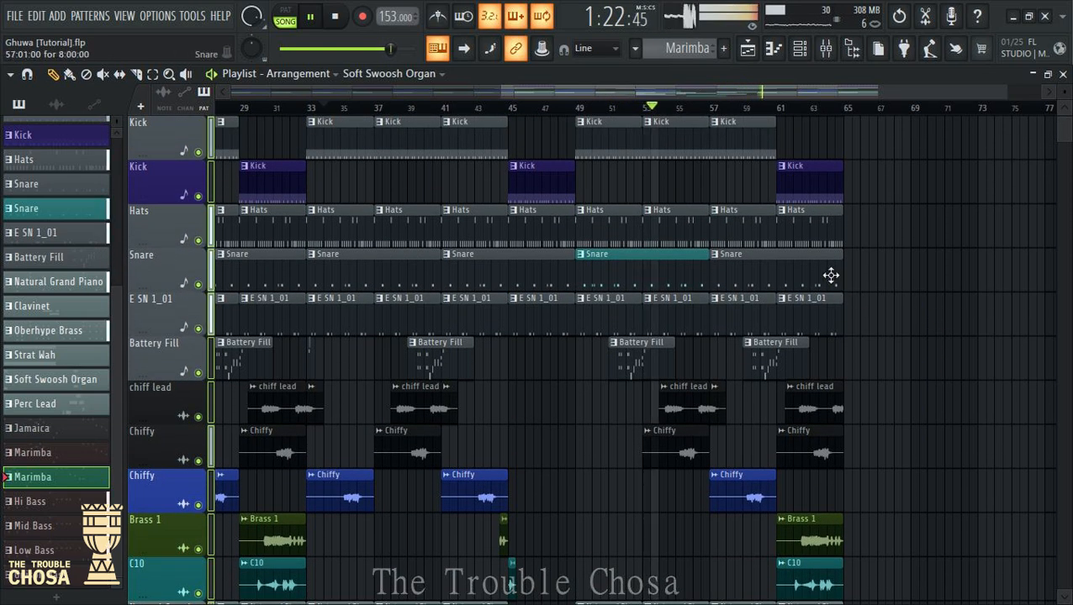
{"action": "scroll", "coordinate": [824, 269], "scroll_direction": "down", "scroll_amount": 6}
{"action": "scroll", "coordinate": [819, 264], "scroll_direction": "down", "scroll_amount": 5}
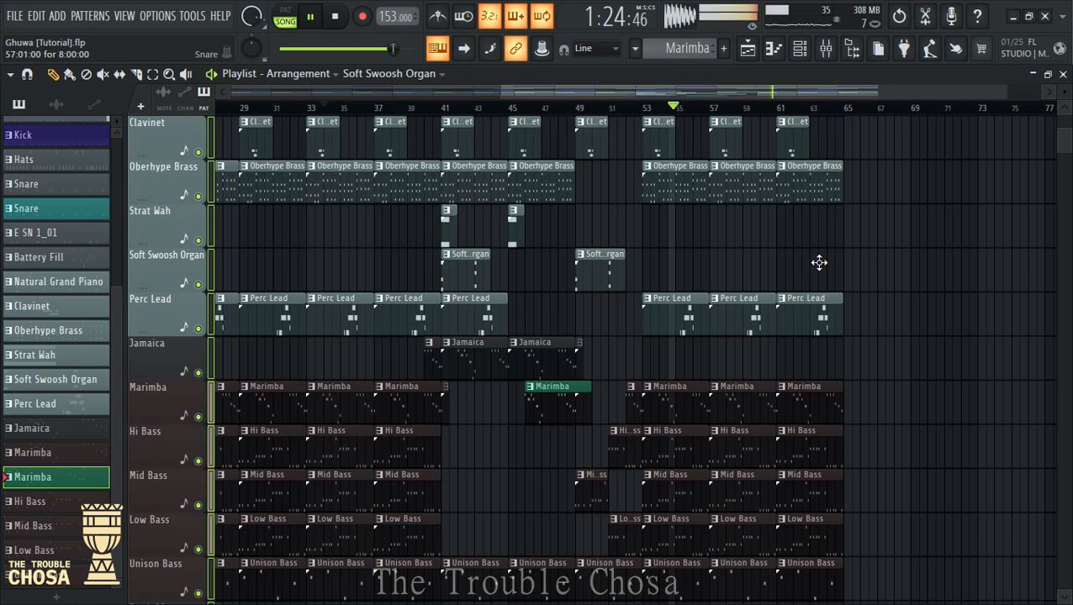
{"action": "scroll", "coordinate": [819, 263], "scroll_direction": "up", "scroll_amount": 8}
{"action": "scroll", "coordinate": [819, 263], "scroll_direction": "up", "scroll_amount": 5}
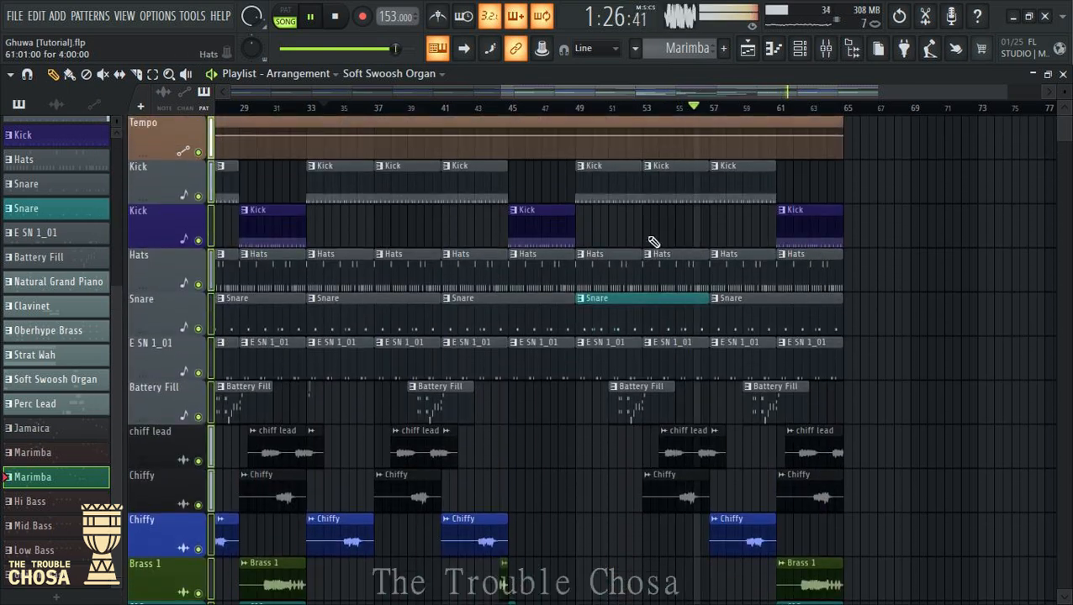
{"action": "left_click", "coordinate": [446, 109]}
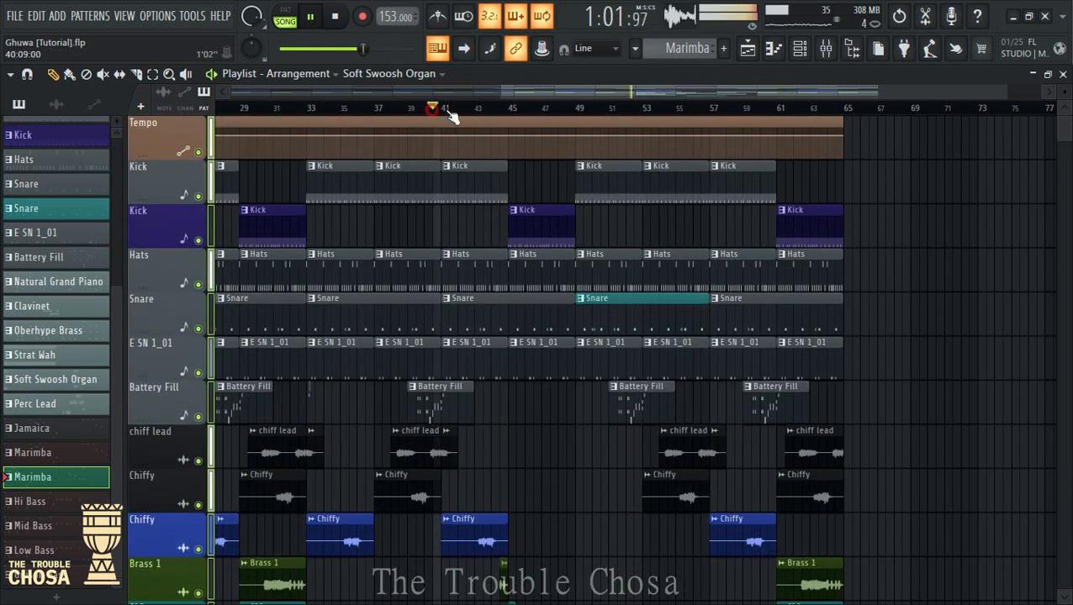
Make the Kick clip at bar 49 unique and erase most of its notes, keeping a sparse rhythm that ends mid-bar 2
{"action": "right_click", "coordinate": [581, 167]}
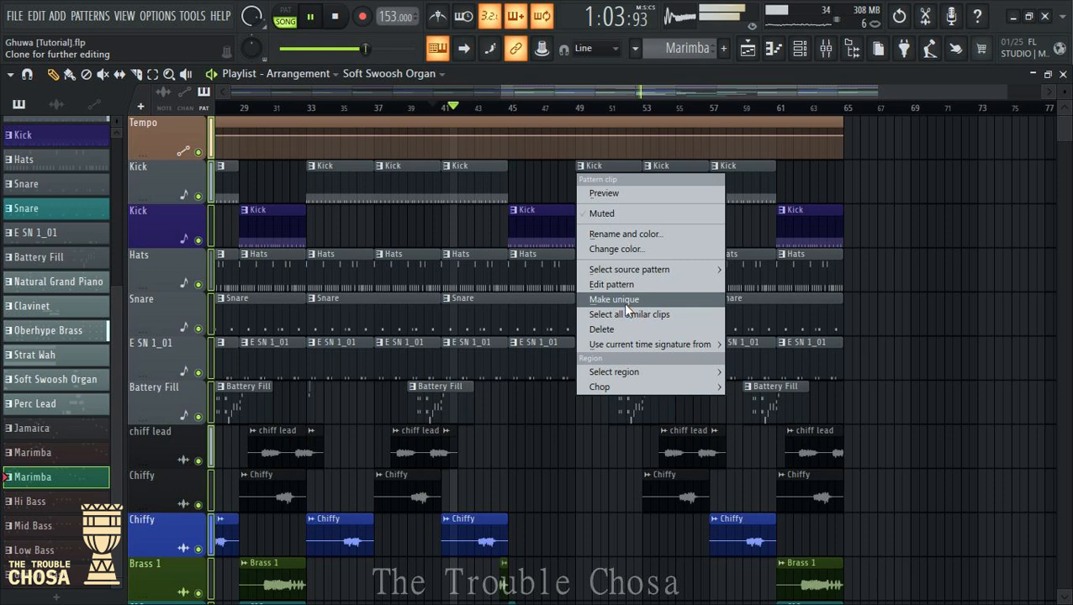
{"action": "left_click", "coordinate": [623, 299]}
{"action": "double_click", "coordinate": [602, 196]}
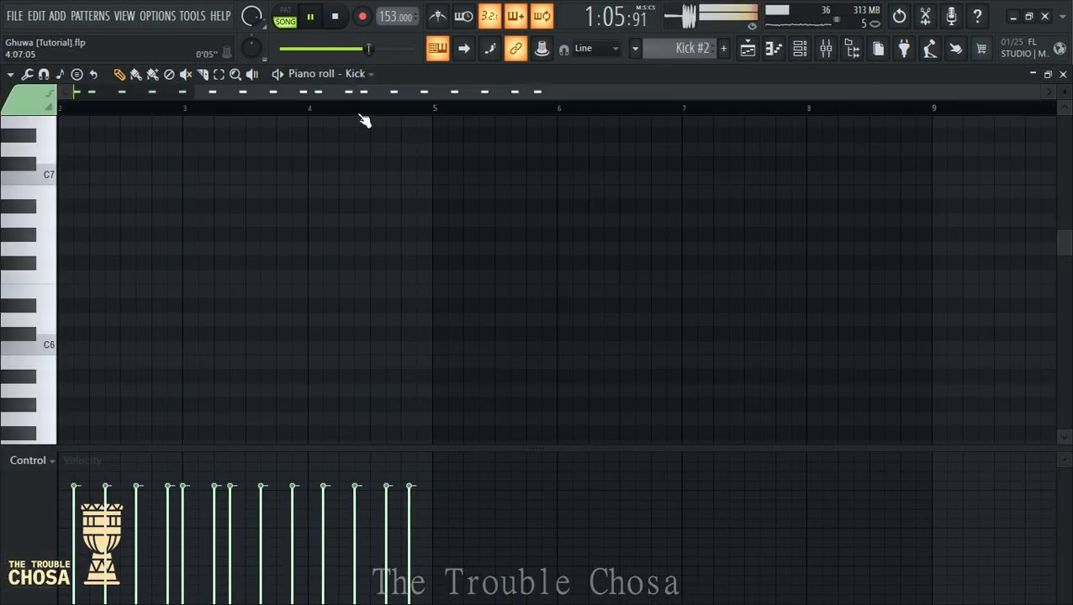
{"action": "scroll", "coordinate": [330, 288], "scroll_direction": "down", "scroll_amount": 10}
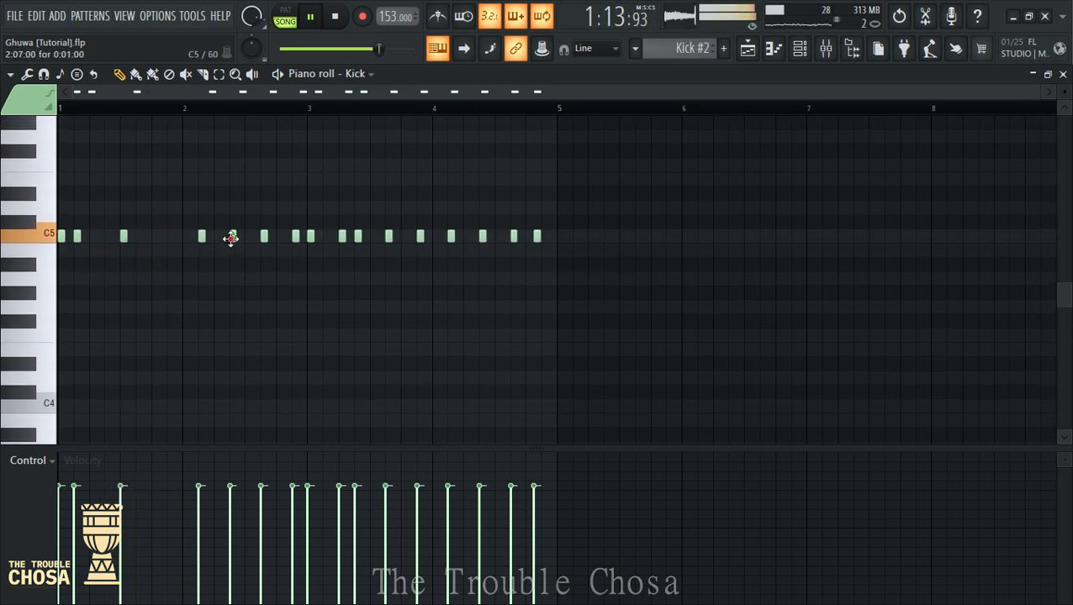
{"action": "mouse_move", "coordinate": [262, 240]}
{"action": "left_mouse_down"}
{"action": "mouse_move", "coordinate": [513, 254]}
{"action": "mouse_move", "coordinate": [387, 242]}
{"action": "mouse_move", "coordinate": [589, 245]}
{"action": "left_mouse_up"}
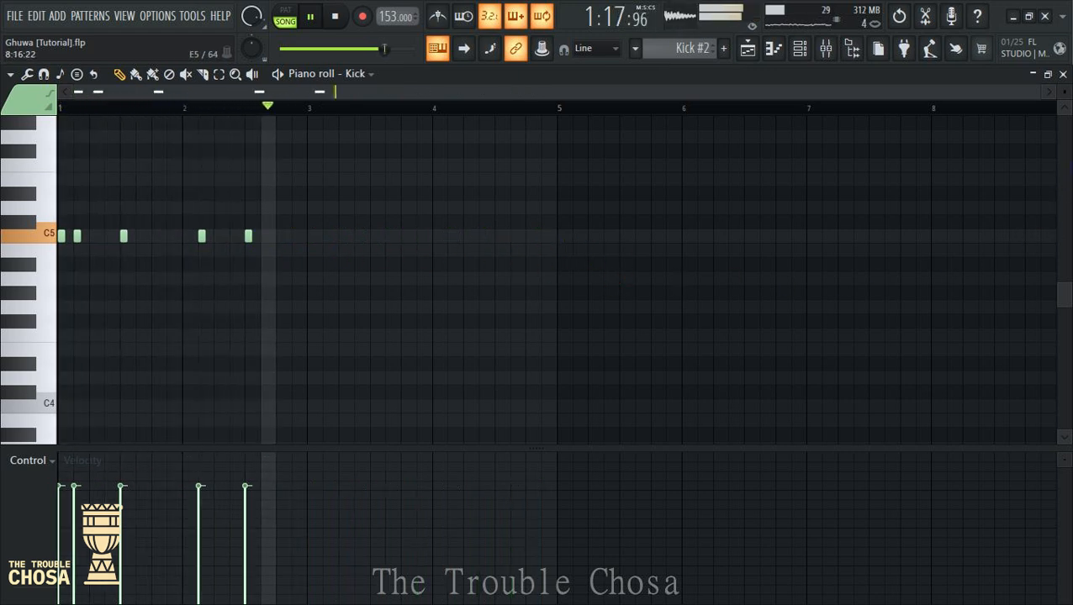
Add a run of C5 kick notes across bars 3 and 4 of the Kick #2 pattern and restart playback
{"action": "scroll", "coordinate": [387, 185], "scroll_direction": "up", "scroll_amount": 4}
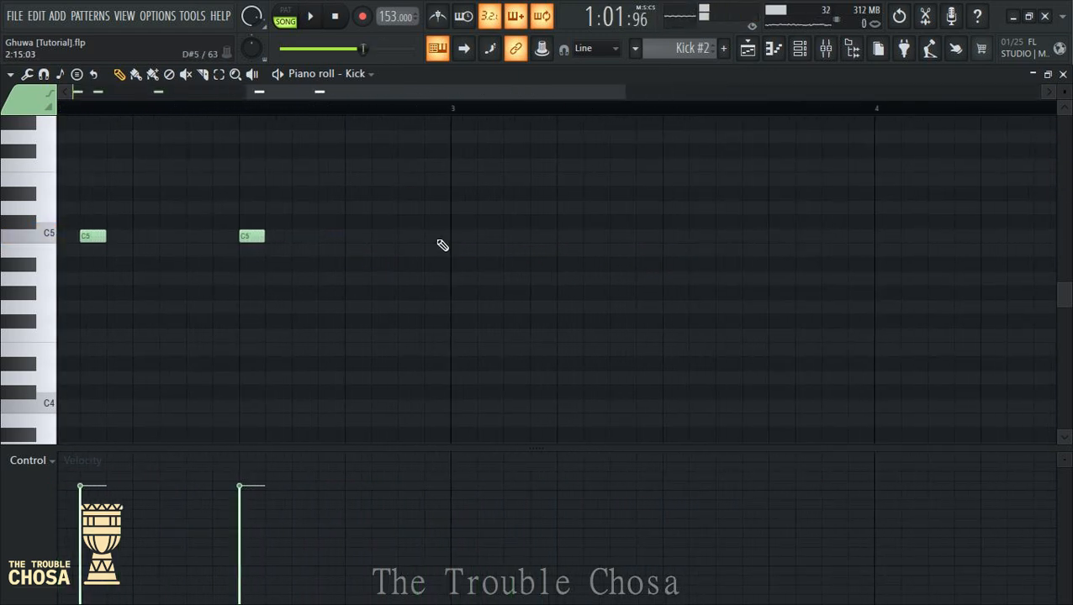
{"action": "scroll", "coordinate": [497, 109], "scroll_direction": "down", "scroll_amount": 4}
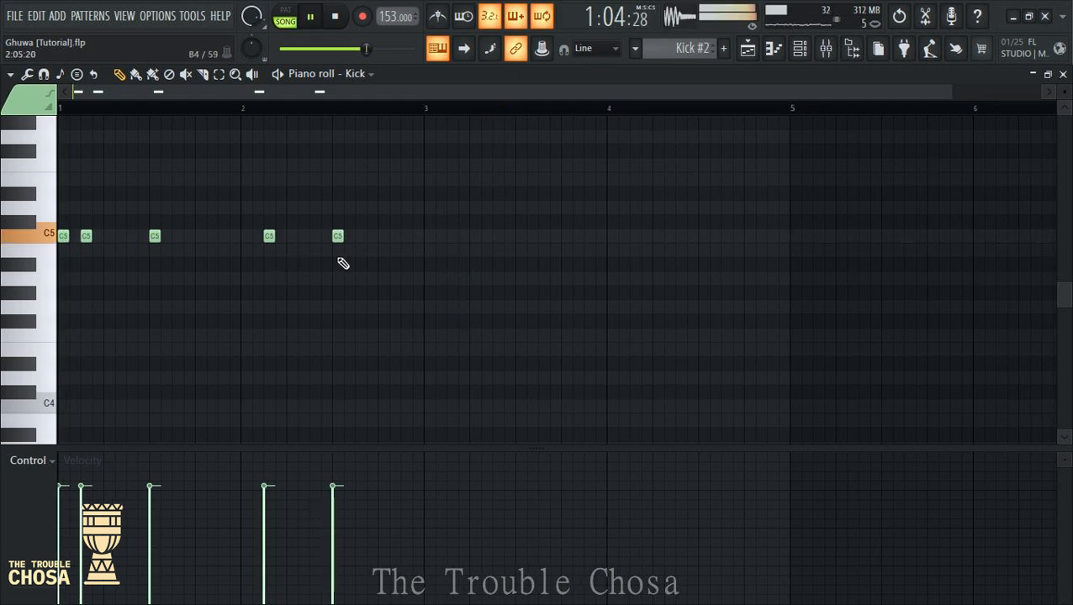
{"action": "left_click", "coordinate": [474, 239]}
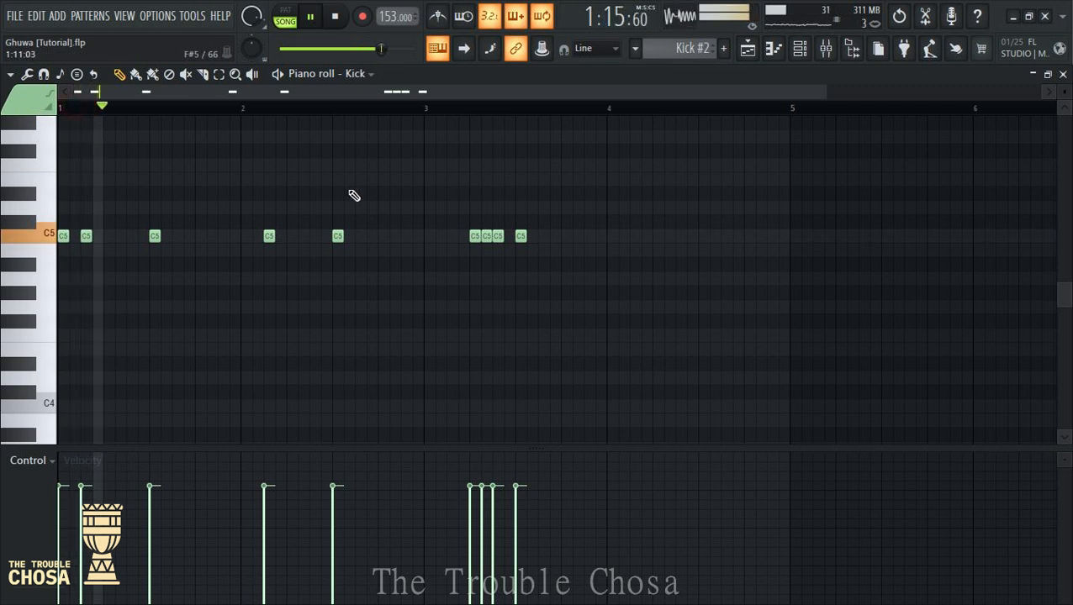
{"action": "left_click", "coordinate": [544, 237]}
{"action": "left_click", "coordinate": [566, 238]}
{"action": "left_click", "coordinate": [589, 237]}
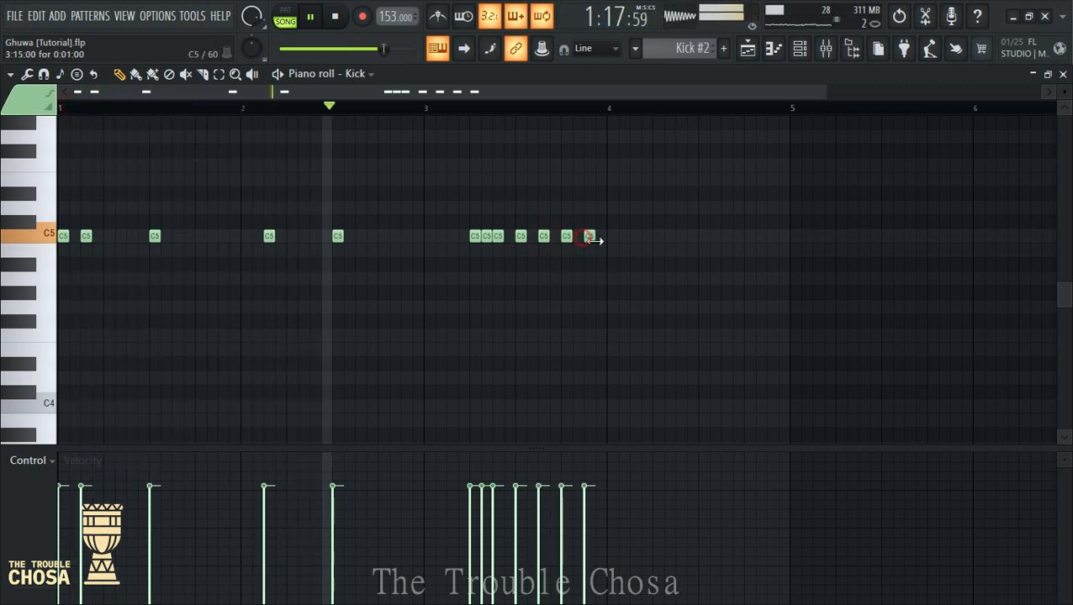
{"action": "left_click", "coordinate": [612, 238]}
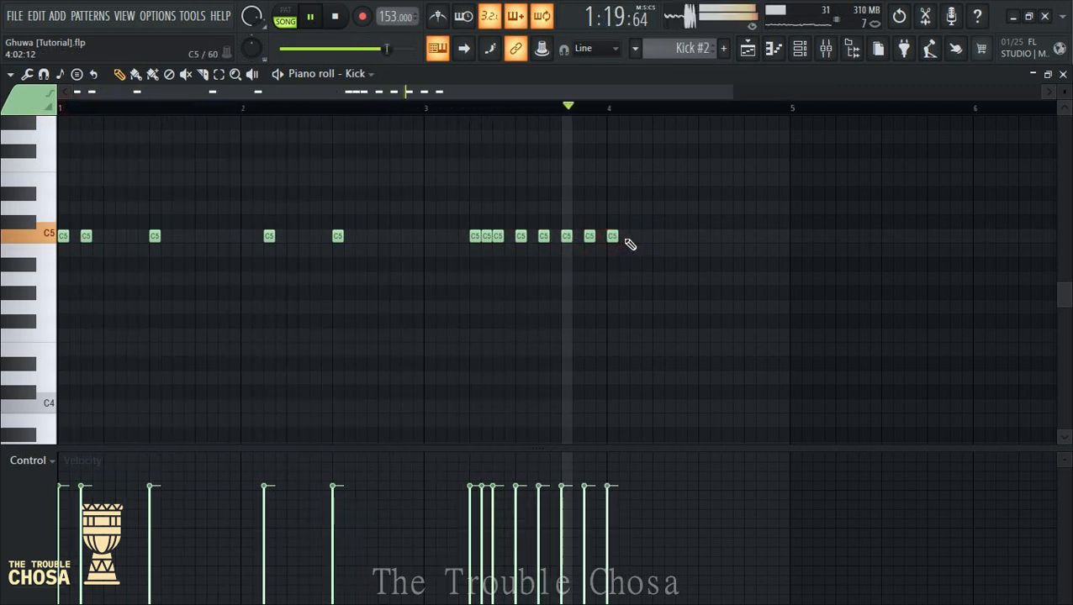
{"action": "left_click", "coordinate": [635, 237]}
{"action": "key", "text": "space"}
{"action": "key", "text": "space"}
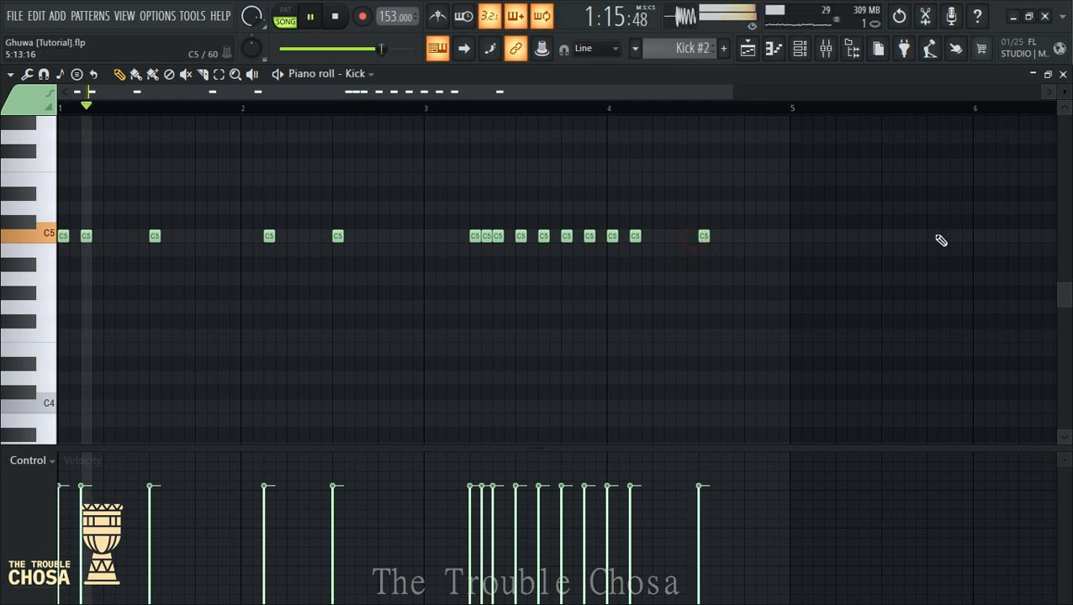
Rename the bar 49 Kick #2 pattern as Kick, colour it olive yellow, and save the project
{"action": "key", "text": "F5"}
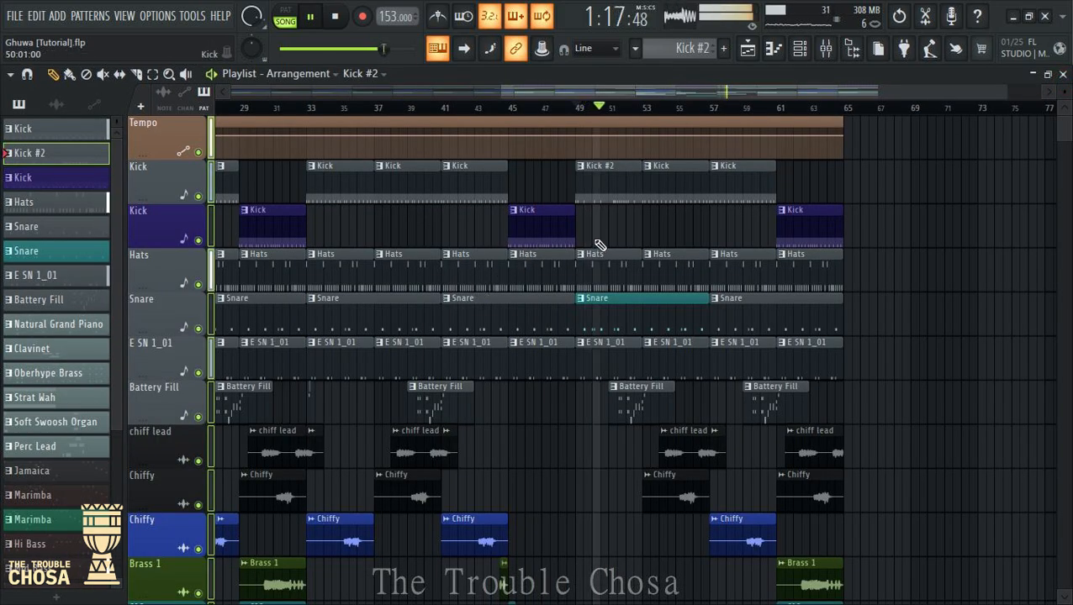
{"action": "right_click", "coordinate": [580, 172]}
{"action": "left_click", "coordinate": [618, 235]}
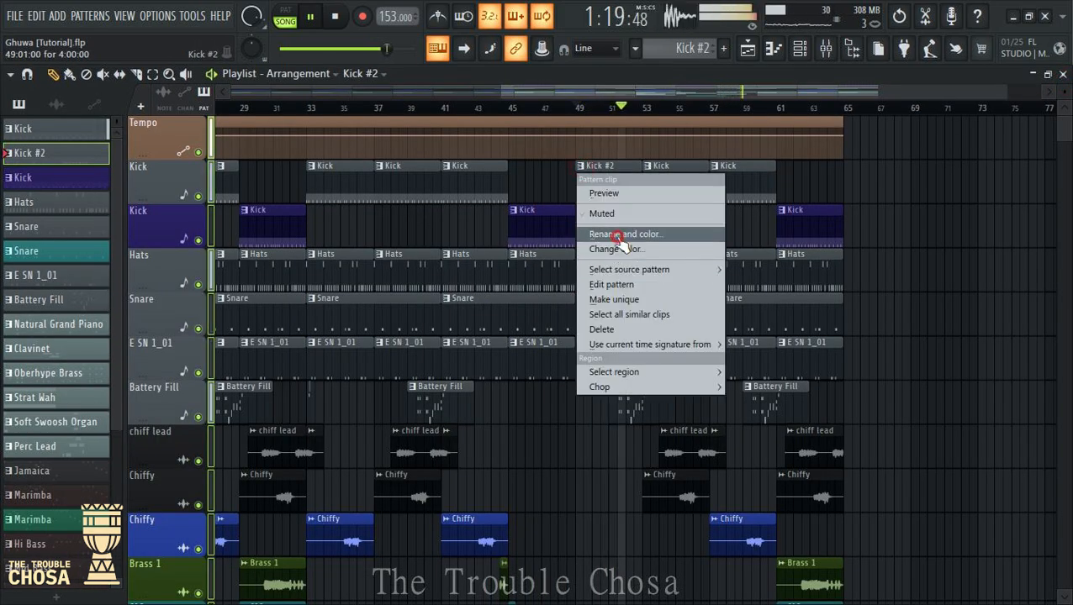
{"action": "left_click_drag", "start_coordinate": [506, 220], "coordinate": [482, 221]}
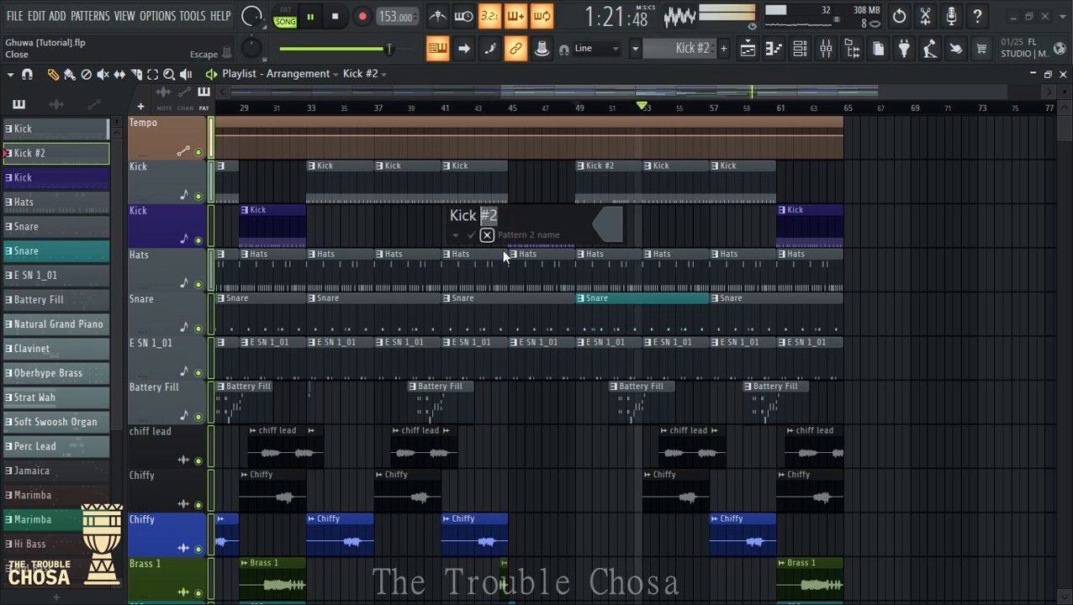
{"action": "key", "text": "BackSpace"}
{"action": "left_click", "coordinate": [609, 222]}
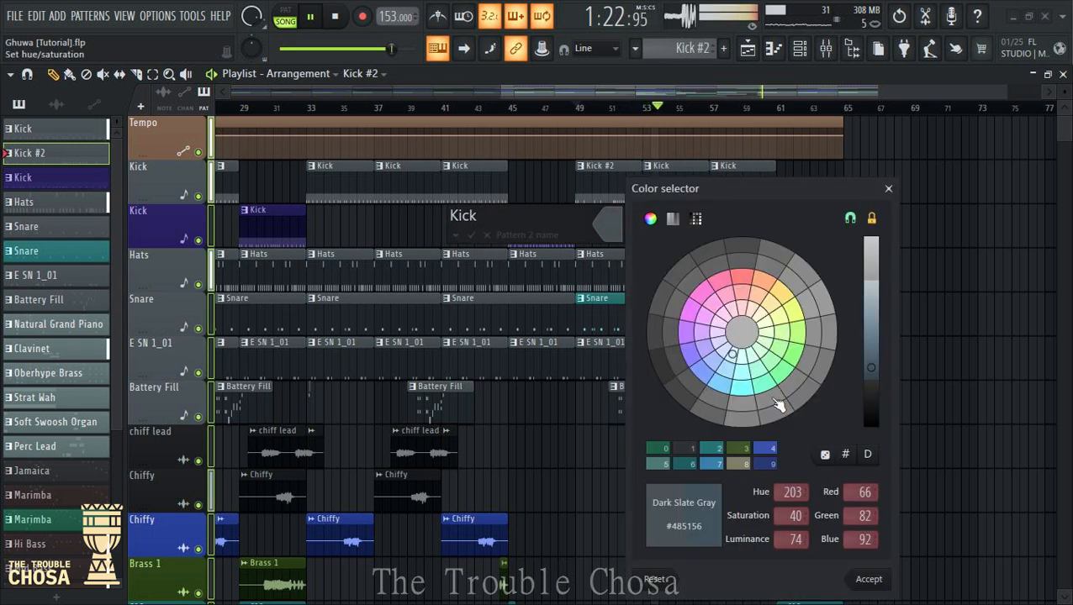
{"action": "left_click", "coordinate": [779, 326]}
{"action": "left_click", "coordinate": [868, 580]}
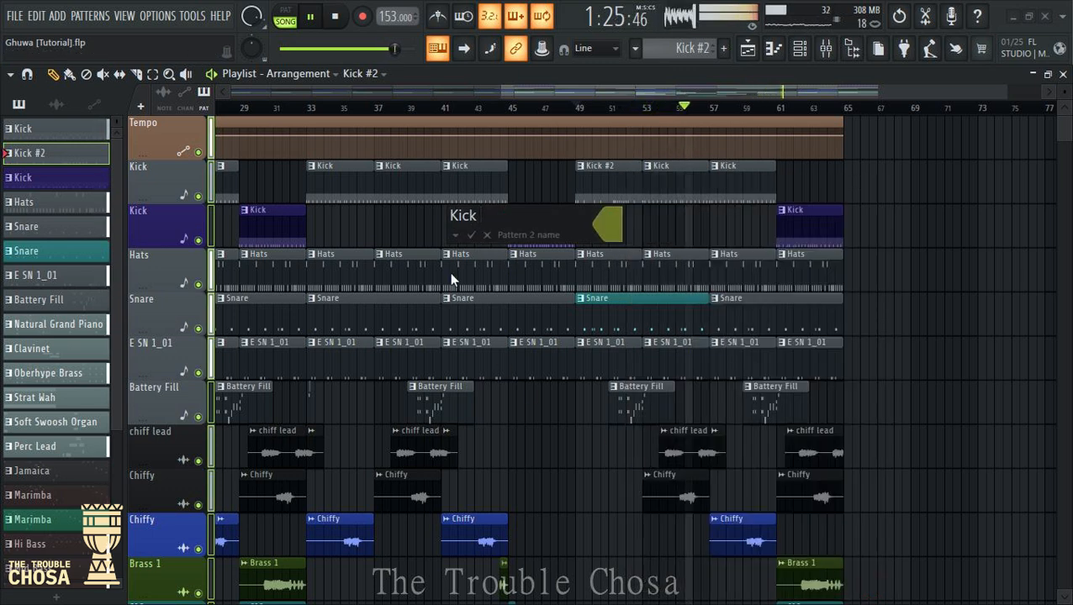
{"action": "left_click", "coordinate": [470, 235]}
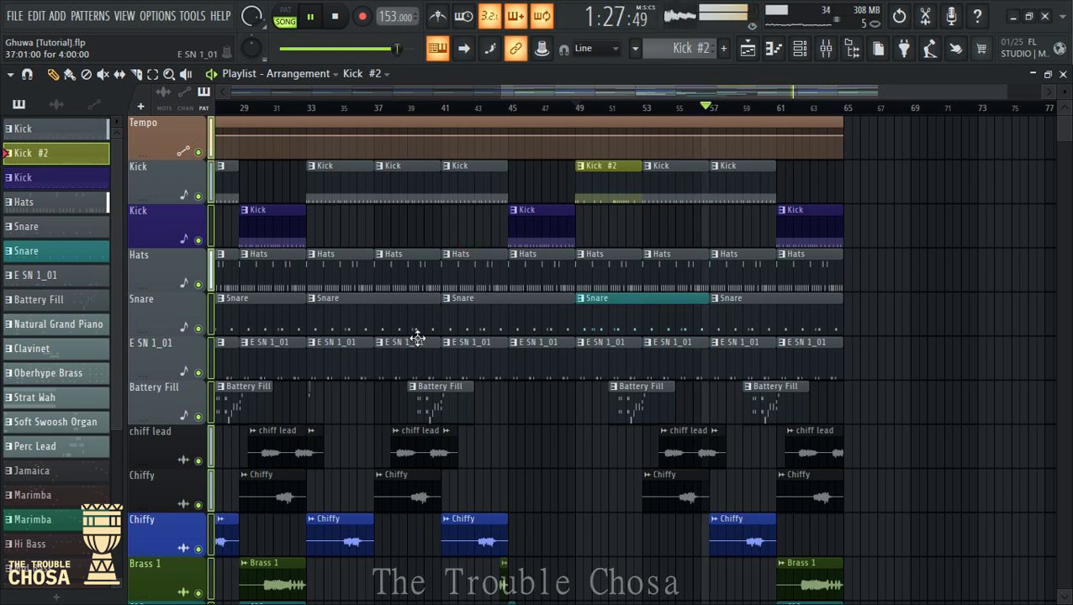
{"action": "key", "text": "Return"}
{"action": "key", "text": "Return"}
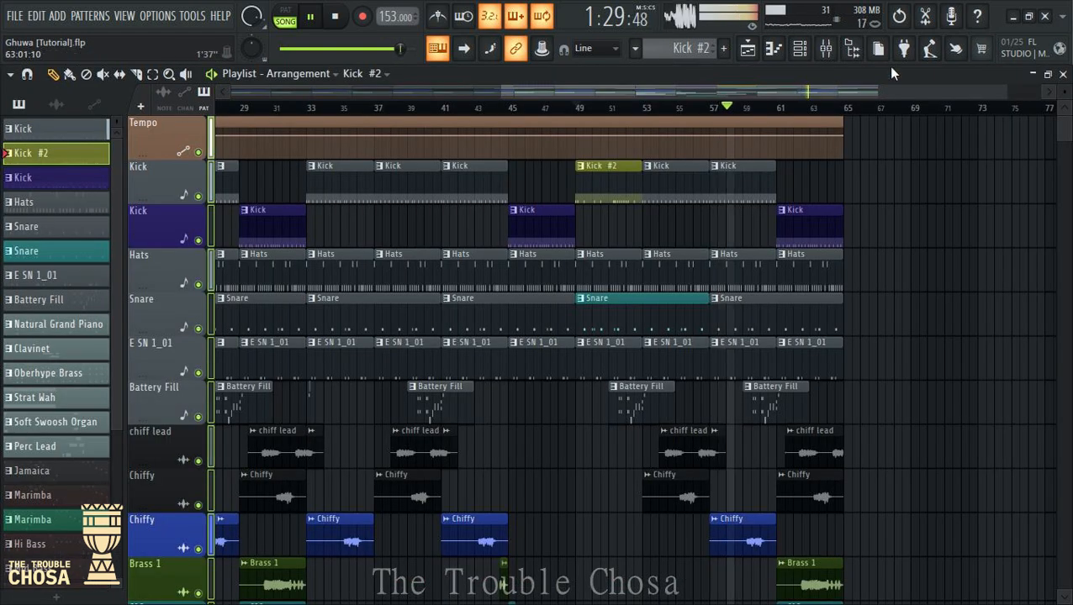
Review the whole arrangement from the drum tracks to the bass tracks, looking for places that need transition effects
{"action": "scroll", "coordinate": [659, 110], "scroll_direction": "down", "scroll_amount": 2}
{"action": "scroll", "coordinate": [1001, 253], "scroll_direction": "down", "scroll_amount": 5}
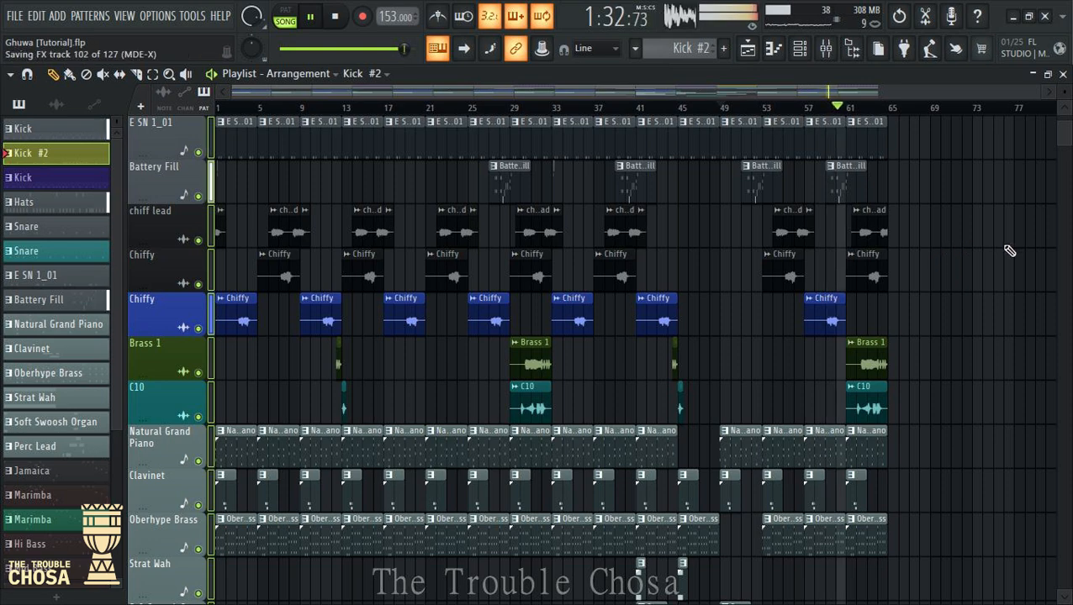
{"action": "scroll", "coordinate": [1012, 250], "scroll_direction": "down", "scroll_amount": 4}
{"action": "scroll", "coordinate": [1016, 254], "scroll_direction": "up", "scroll_amount": 7}
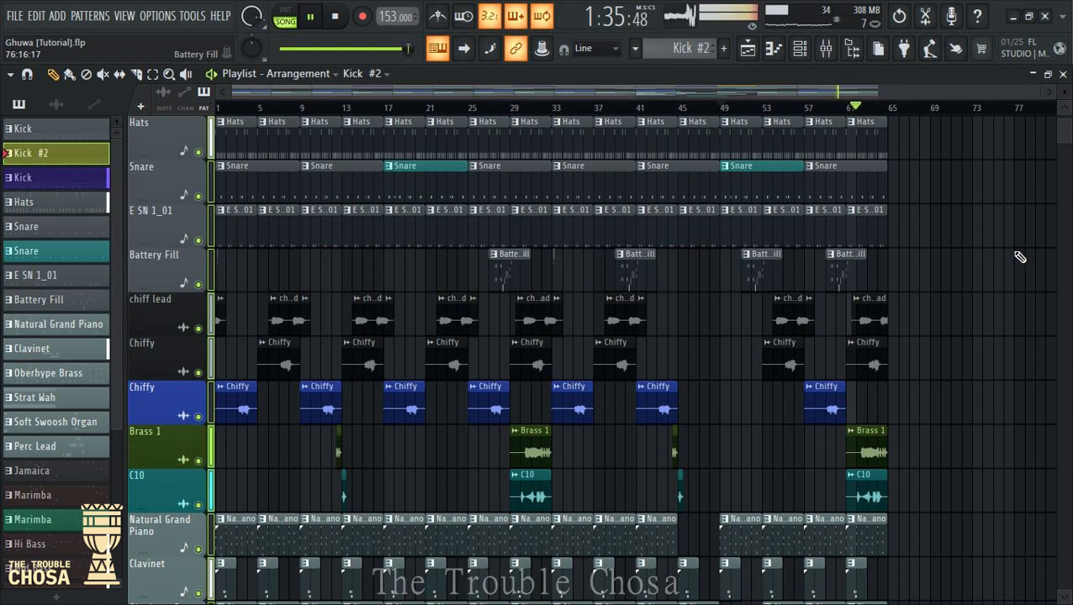
{"action": "scroll", "coordinate": [1020, 257], "scroll_direction": "down", "scroll_amount": 1}
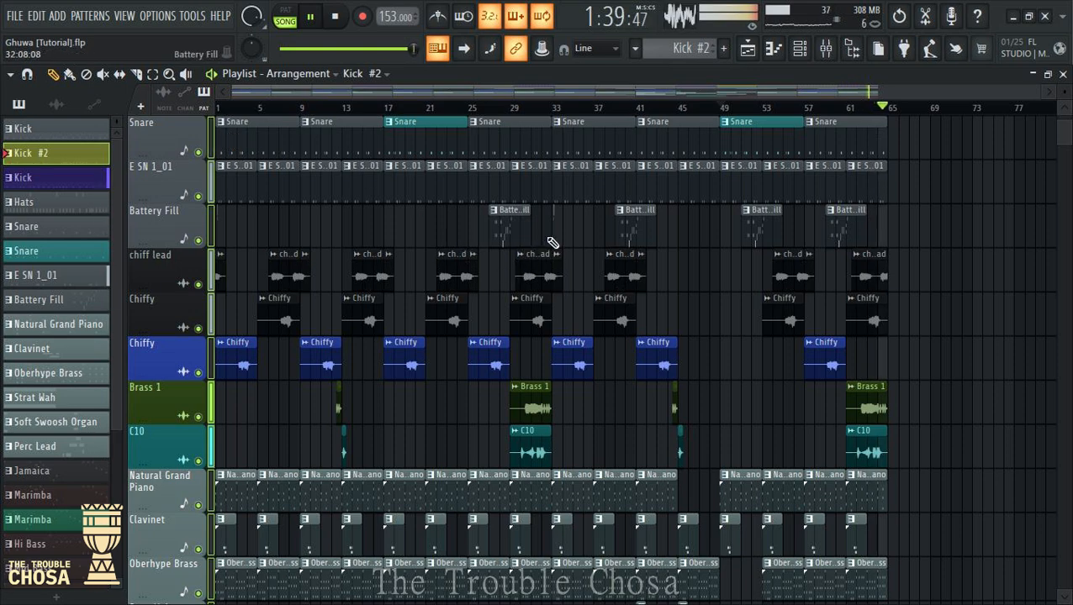
{"action": "scroll", "coordinate": [500, 265], "scroll_direction": "down", "scroll_amount": 10}
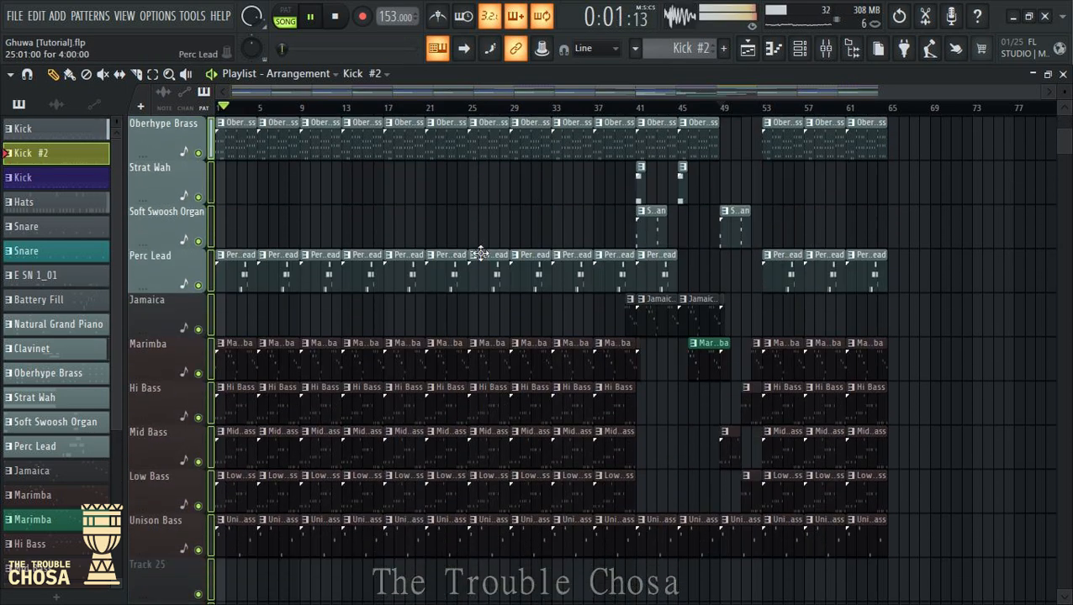
{"action": "scroll", "coordinate": [492, 259], "scroll_direction": "up", "scroll_amount": 7}
{"action": "scroll", "coordinate": [490, 258], "scroll_direction": "up", "scroll_amount": 5}
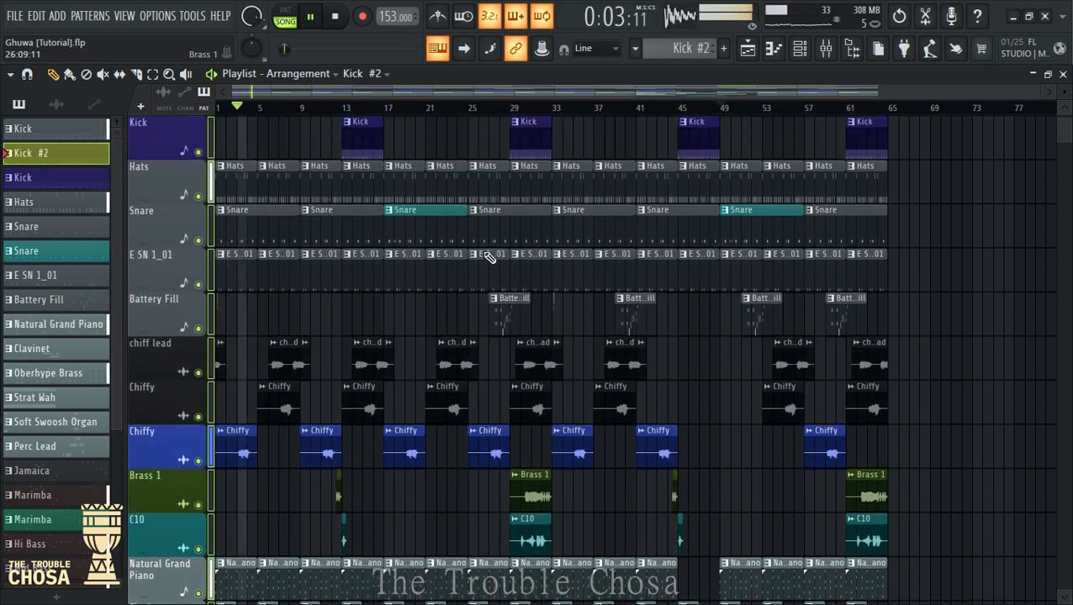
{"action": "scroll", "coordinate": [635, 323], "scroll_direction": "down", "scroll_amount": 3}
{"action": "scroll", "coordinate": [635, 323], "scroll_direction": "up", "scroll_amount": 2}
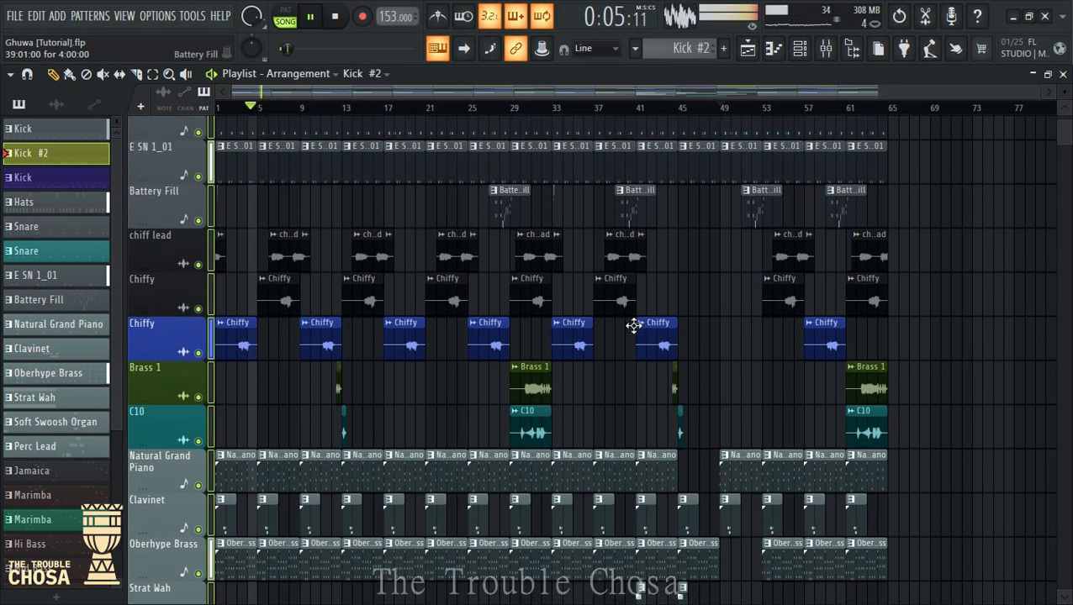
{"action": "scroll", "coordinate": [634, 326], "scroll_direction": "down", "scroll_amount": 5}
{"action": "scroll", "coordinate": [634, 325], "scroll_direction": "down", "scroll_amount": 11}
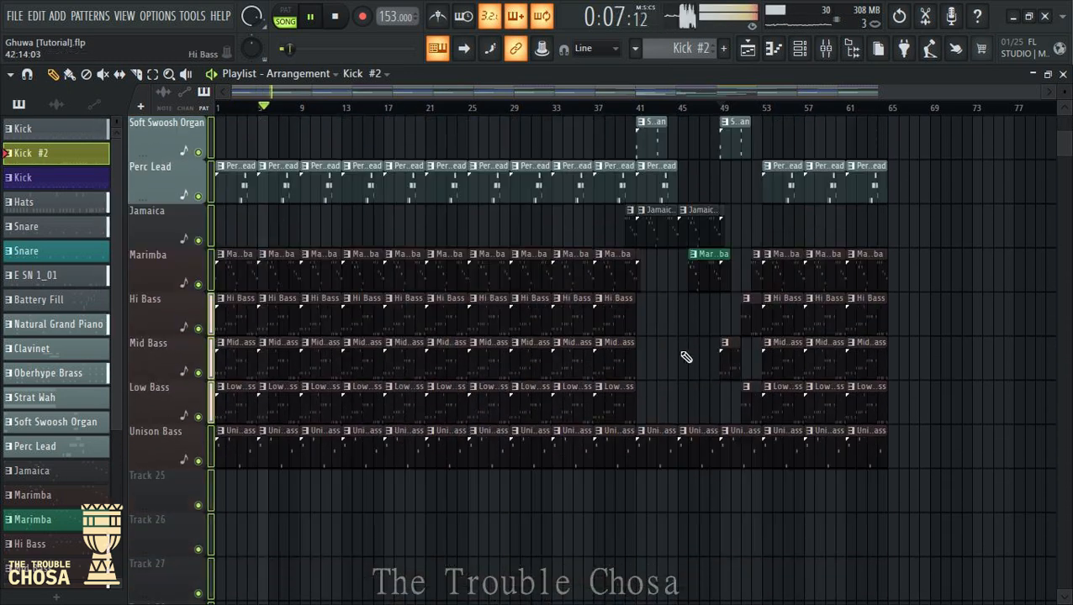
{"action": "scroll", "coordinate": [786, 122], "scroll_direction": "up", "scroll_amount": 4}
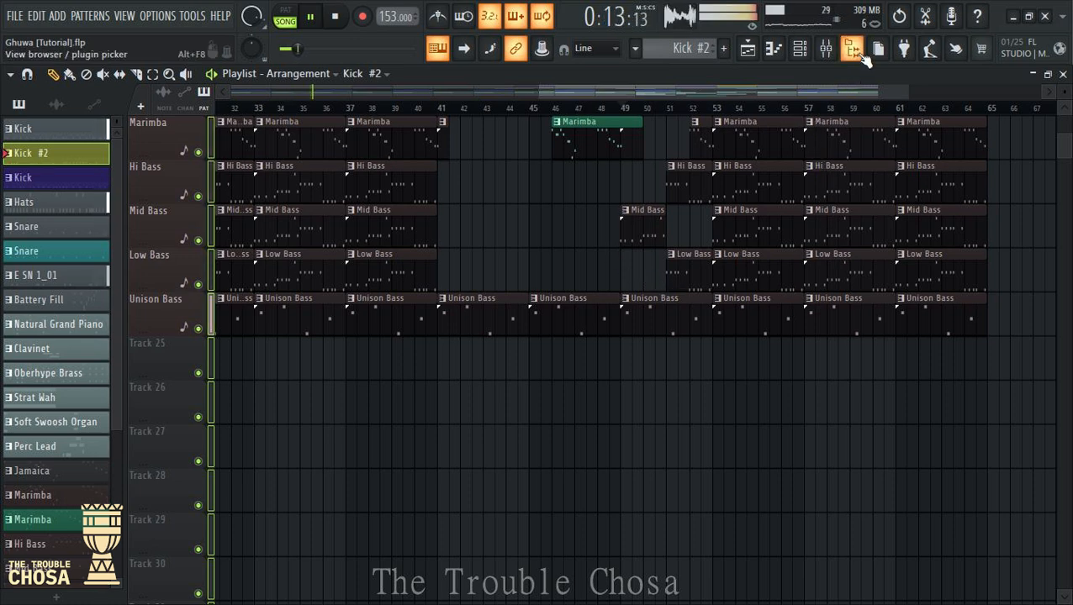
{"action": "key", "text": "alt+Tab"}
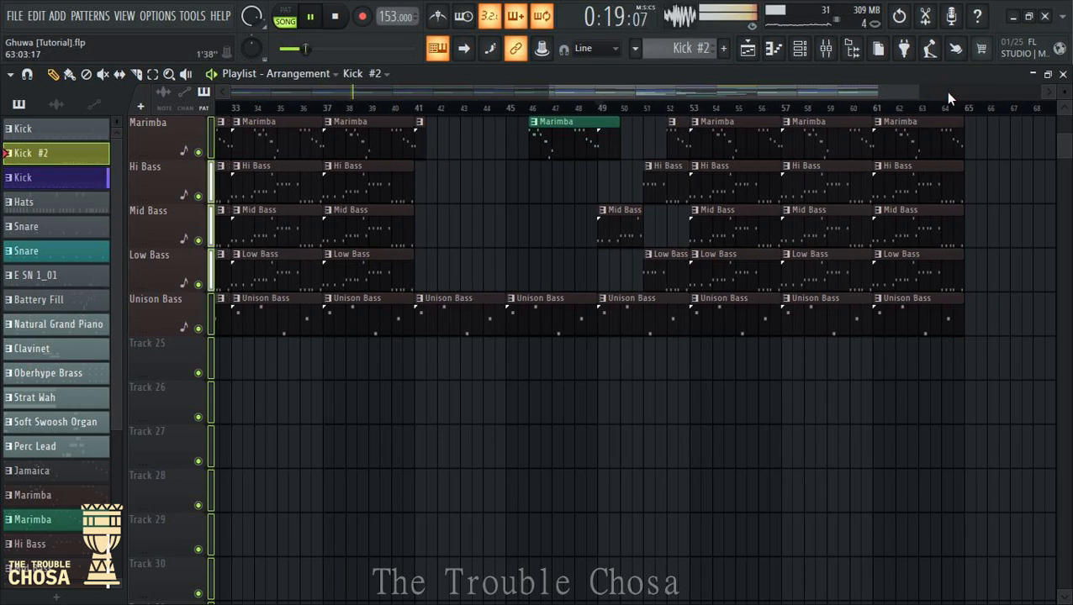
{"action": "scroll", "coordinate": [944, 92], "scroll_direction": "up", "scroll_amount": 5}
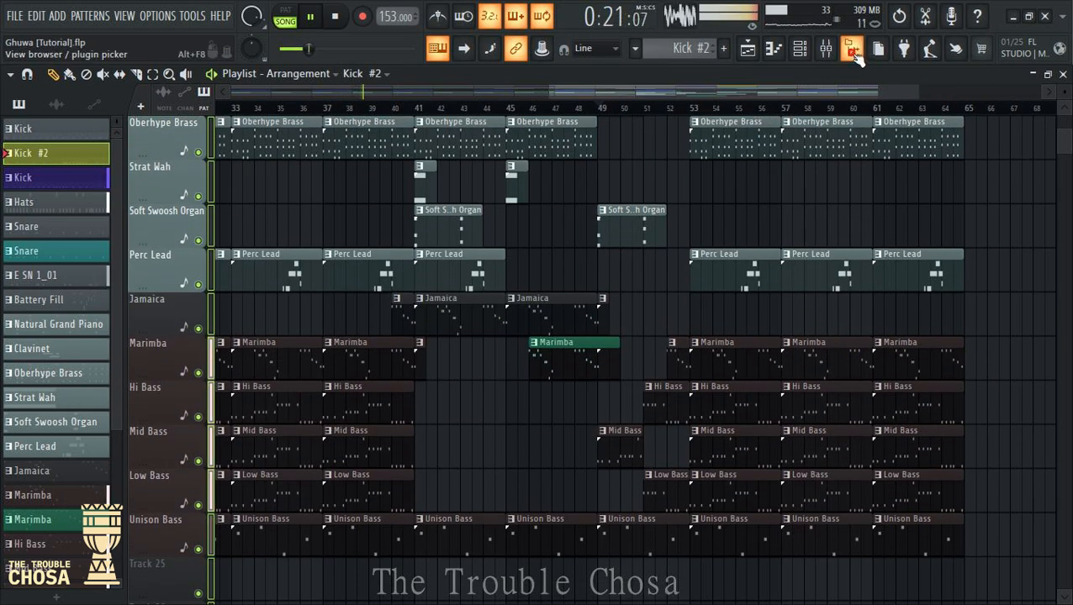
Show the file browser and expand the Crates Records Store folder to its sample packs
{"action": "left_click", "coordinate": [852, 49]}
{"action": "left_click", "coordinate": [71, 244]}
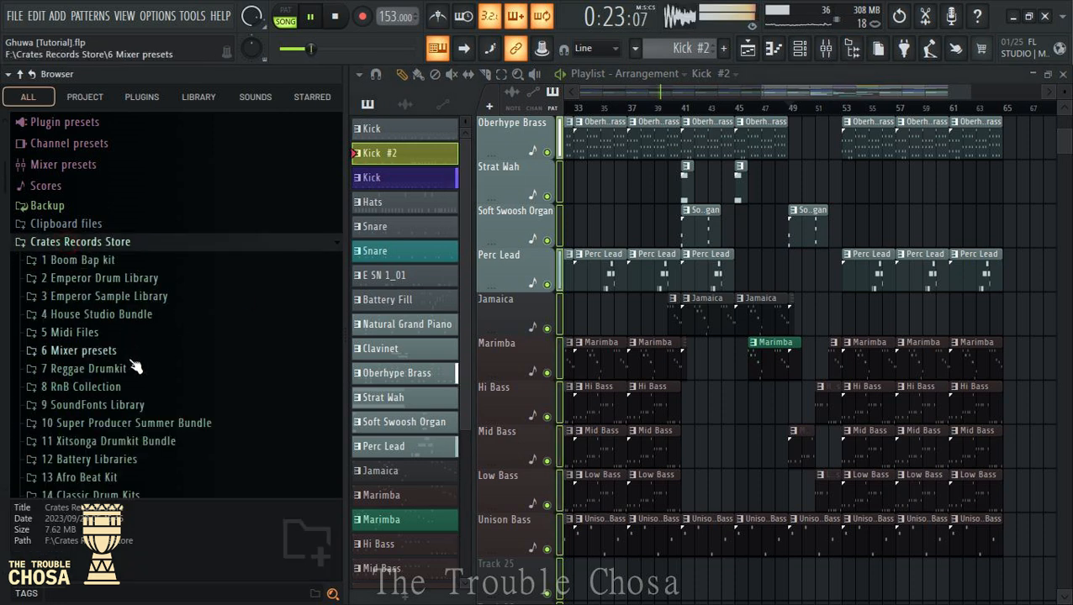
{"action": "scroll", "coordinate": [139, 370], "scroll_direction": "down", "scroll_amount": 4}
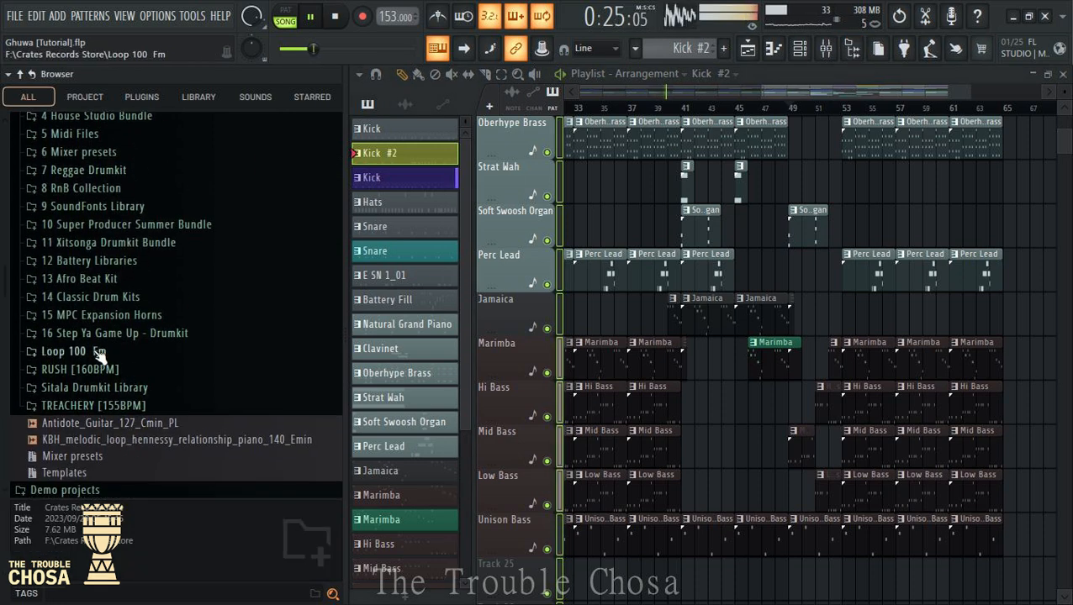
Save the project as Ghuwa [Tutorial], replacing the existing file
{"action": "left_click", "coordinate": [14, 17]}
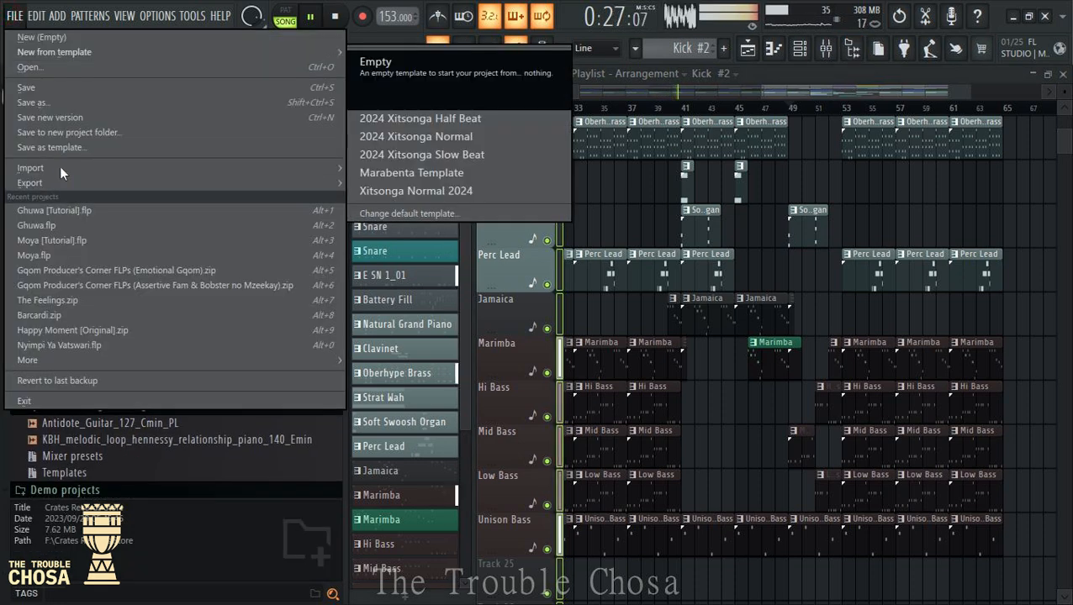
{"action": "left_click", "coordinate": [56, 107]}
{"action": "key", "text": "Return"}
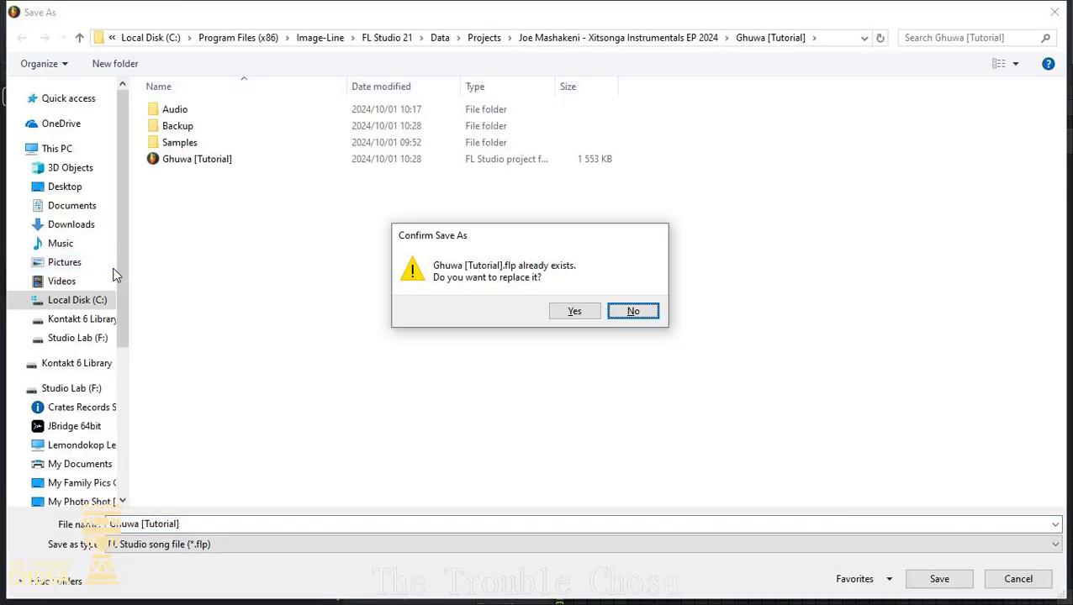
{"action": "key", "text": "Return"}
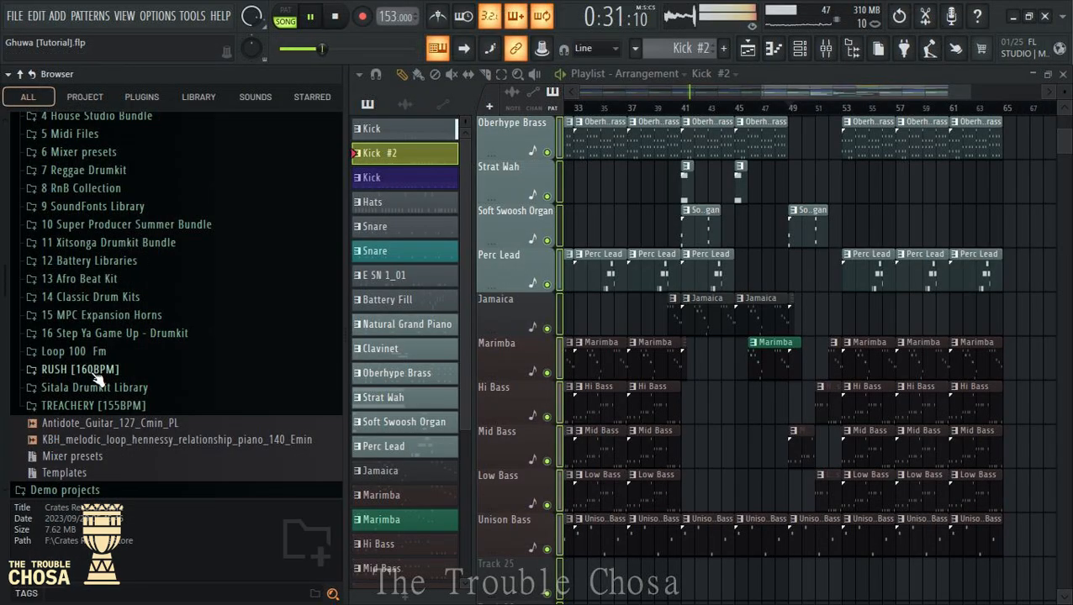
Expand the 11 Xitsonga Drumkit Bundle and its Fx 2024 folder, and browse to the VFX1 samples at its end
{"action": "left_click", "coordinate": [109, 242]}
{"action": "scroll", "coordinate": [105, 379], "scroll_direction": "down", "scroll_amount": 5}
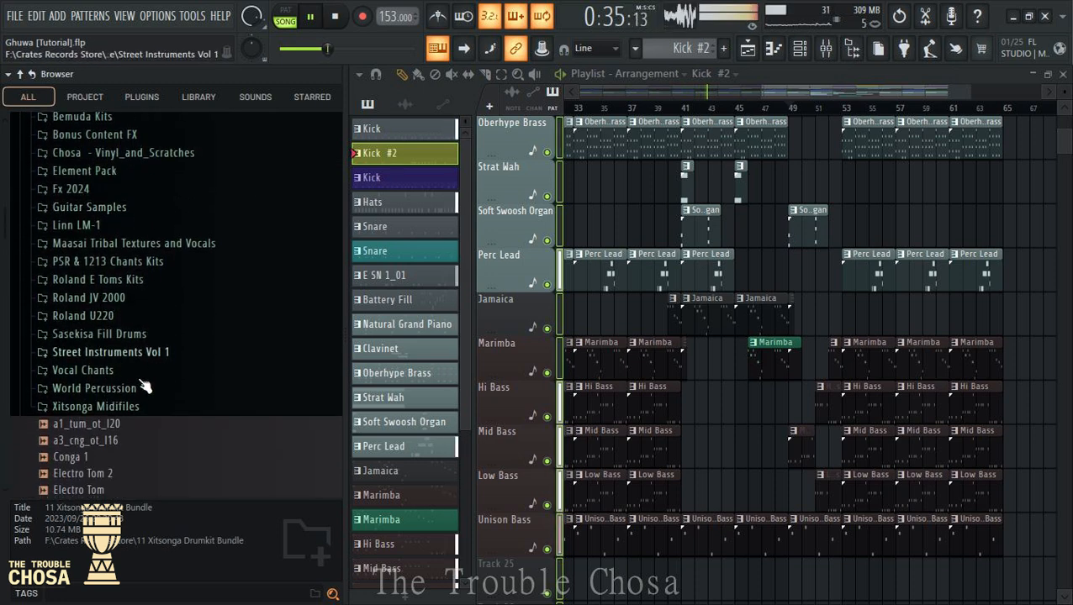
{"action": "scroll", "coordinate": [99, 257], "scroll_direction": "up", "scroll_amount": 2}
{"action": "scroll", "coordinate": [99, 256], "scroll_direction": "up", "scroll_amount": 3}
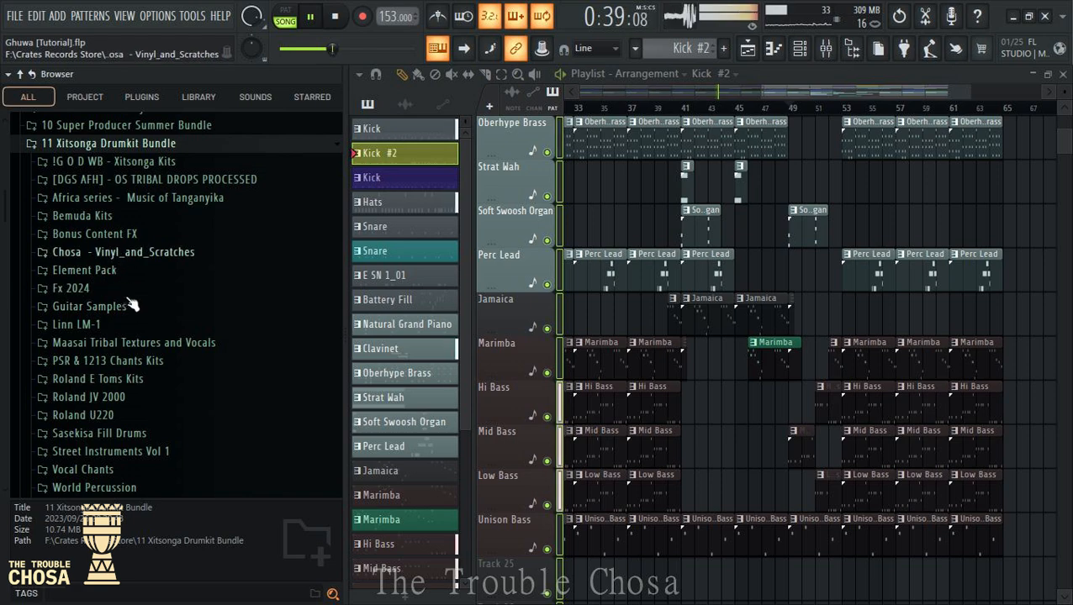
{"action": "left_click", "coordinate": [75, 289]}
{"action": "scroll", "coordinate": [135, 370], "scroll_direction": "down", "scroll_amount": 6}
{"action": "scroll", "coordinate": [130, 384], "scroll_direction": "down", "scroll_amount": 15}
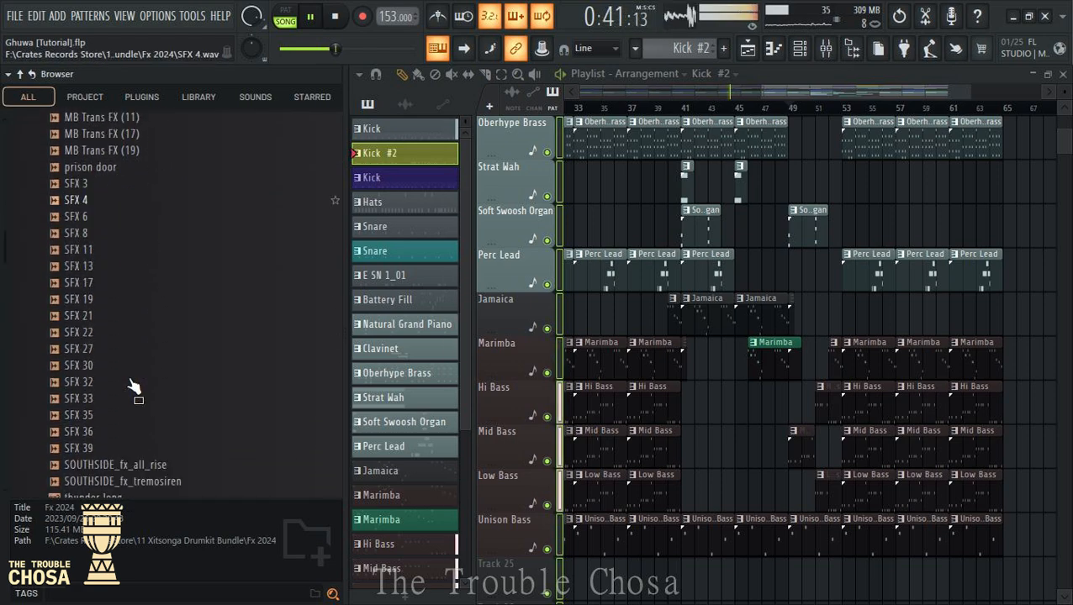
{"action": "left_click", "coordinate": [141, 392]}
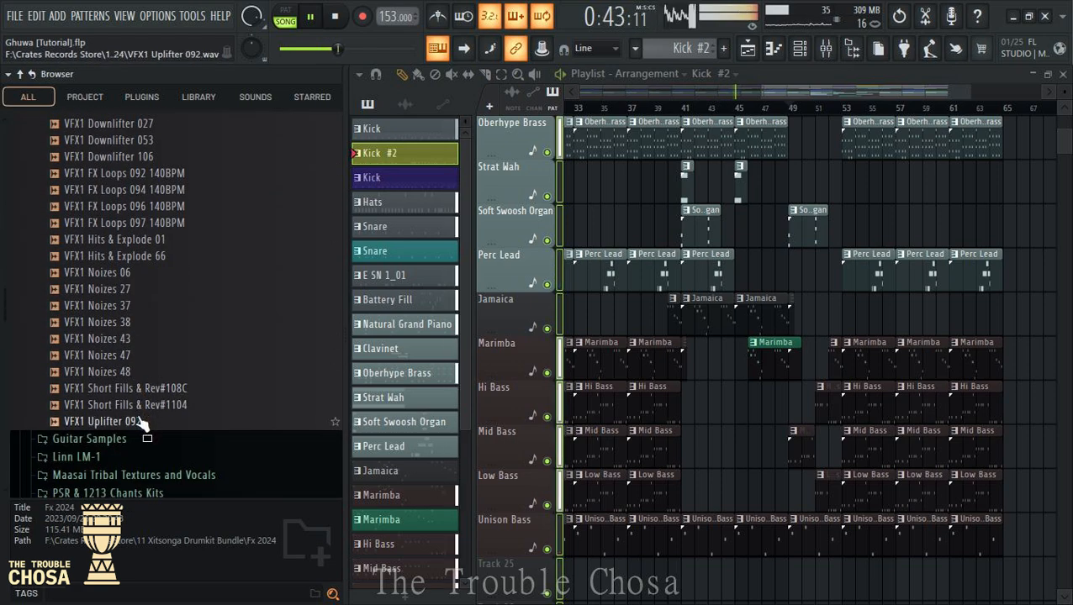
Stop playback and audition the VFX1 Short Fills & Rev#1104 sample and its neighbours
{"action": "left_click", "coordinate": [335, 25]}
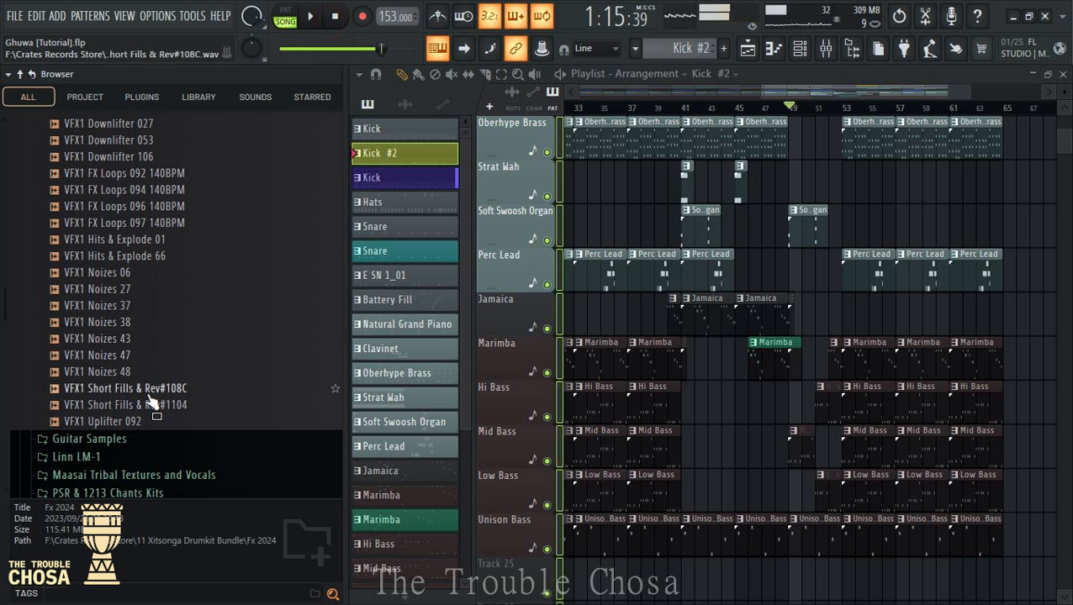
{"action": "left_click_drag", "start_coordinate": [151, 405], "coordinate": [146, 425]}
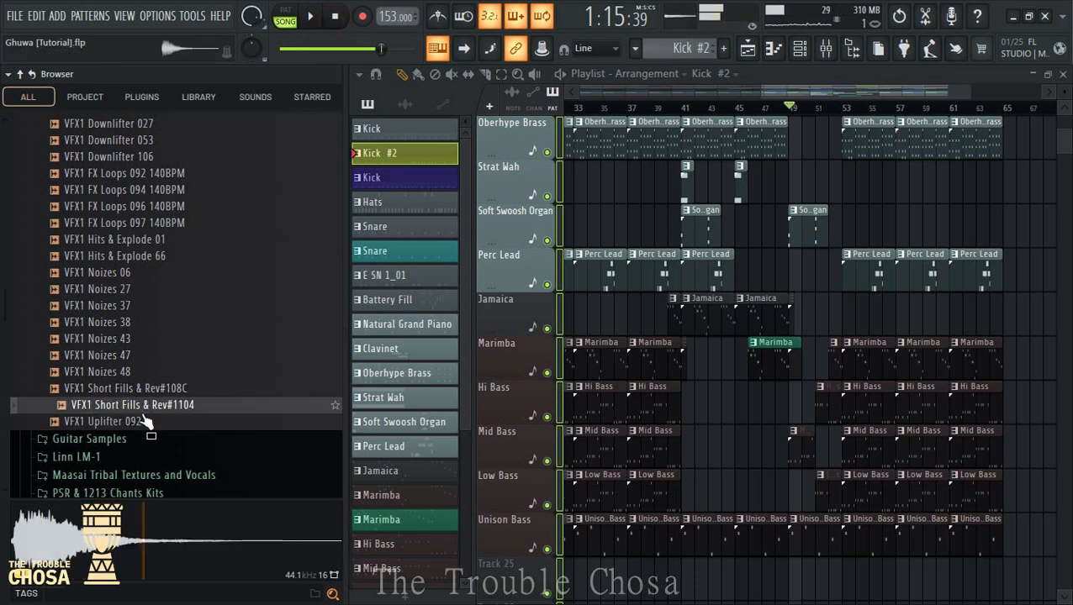
{"action": "key", "text": "Up"}
{"action": "key", "text": "Down"}
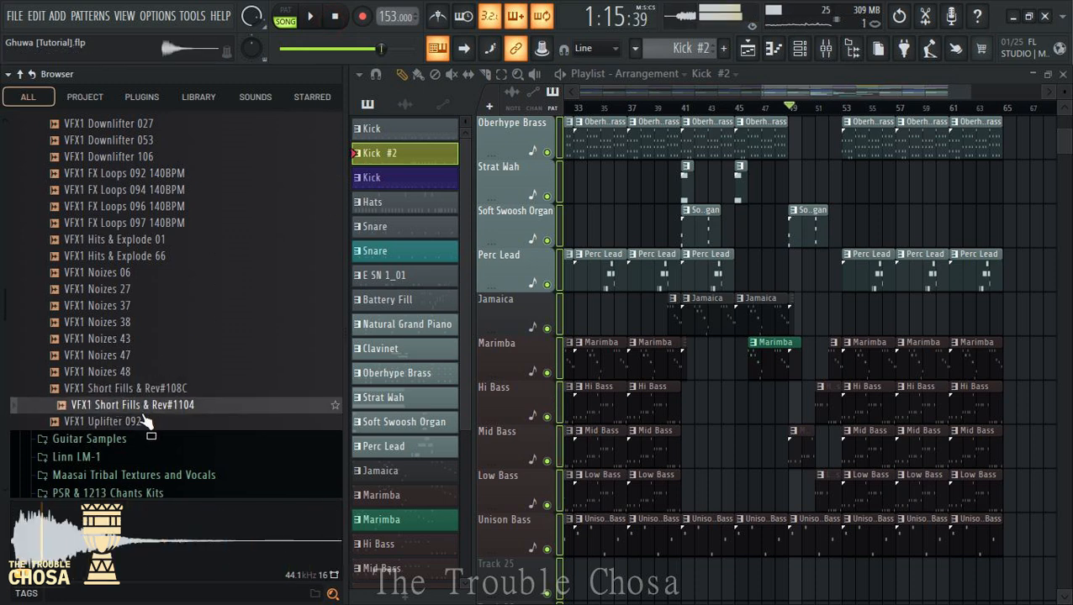
Audition the VFX1 Short Fills & Rev#108C and VFX1 Short Fills & Rev#1104 samples against each other
{"action": "key", "text": "Up"}
{"action": "key", "text": "Up"}
{"action": "key", "text": "Down"}
{"action": "key", "text": "Down"}
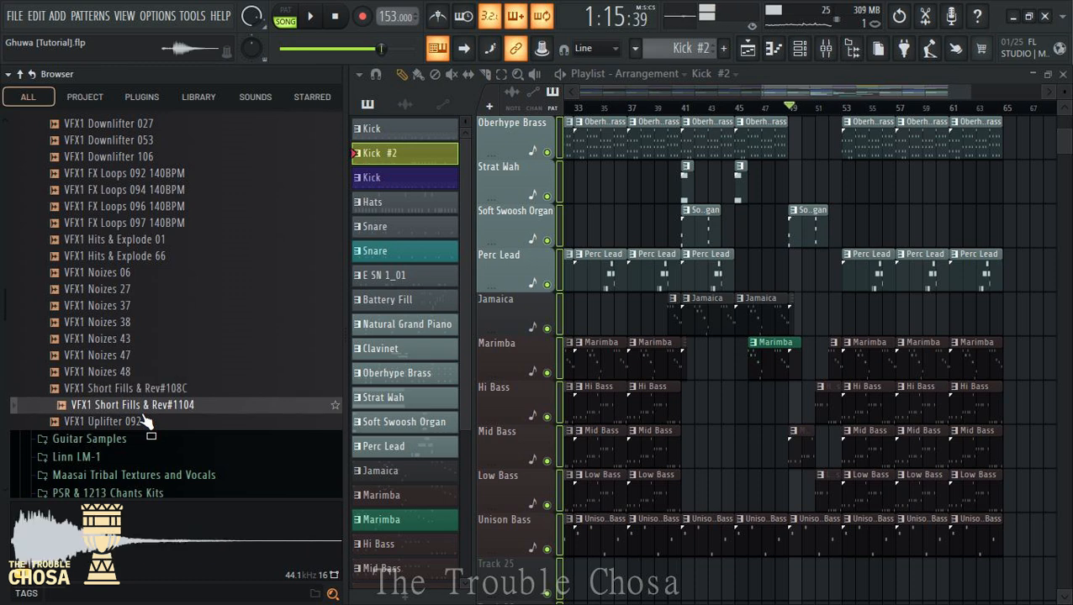
{"action": "scroll", "coordinate": [916, 288], "scroll_direction": "down", "scroll_amount": 4}
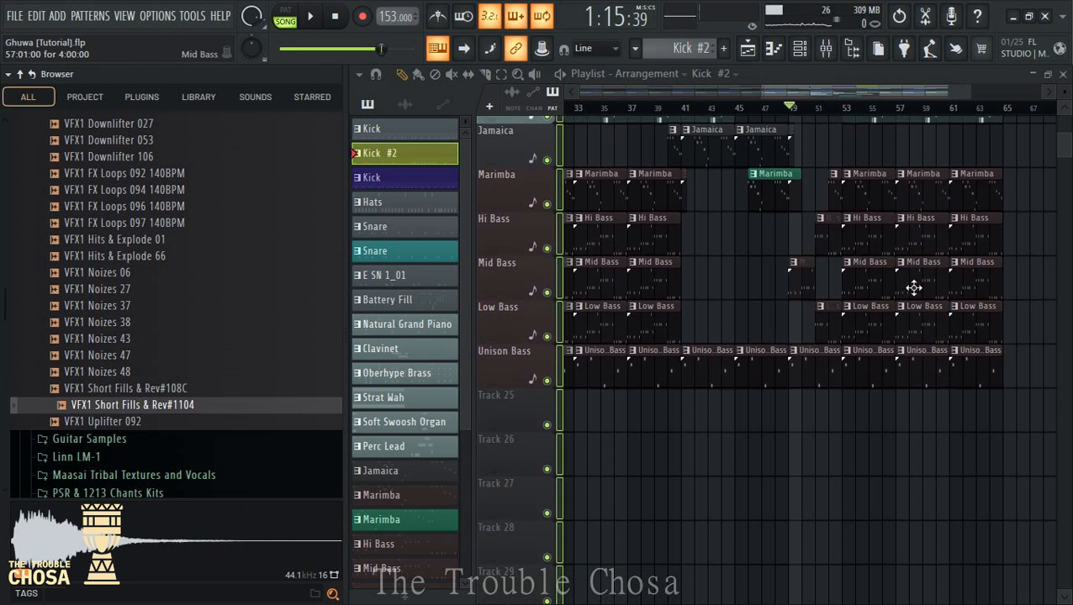
{"action": "left_click", "coordinate": [144, 389]}
{"action": "left_click", "coordinate": [142, 405]}
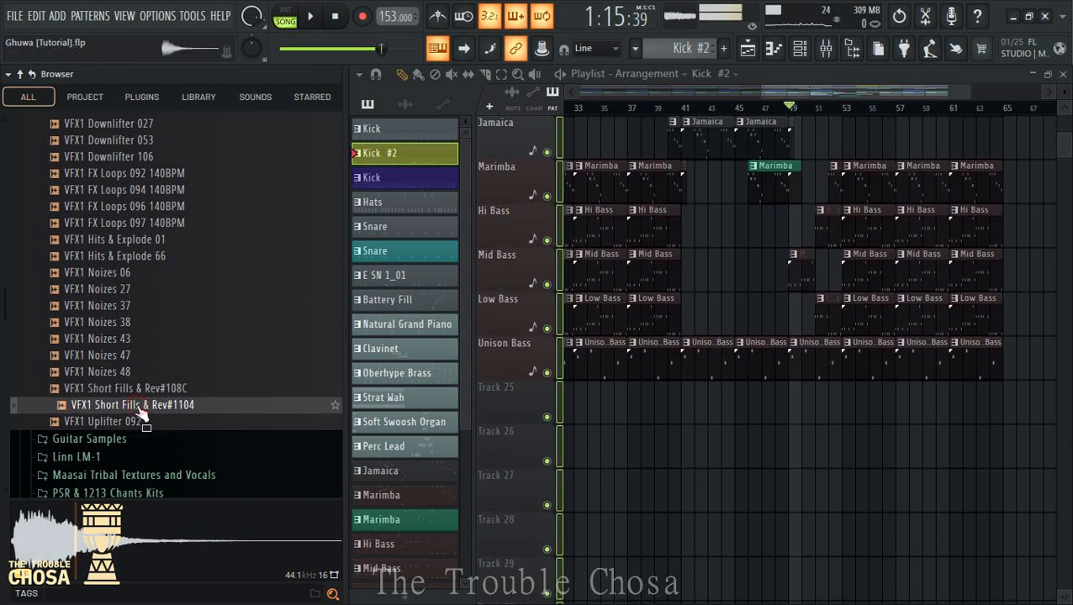
{"action": "left_click", "coordinate": [142, 393]}
{"action": "left_click", "coordinate": [142, 405]}
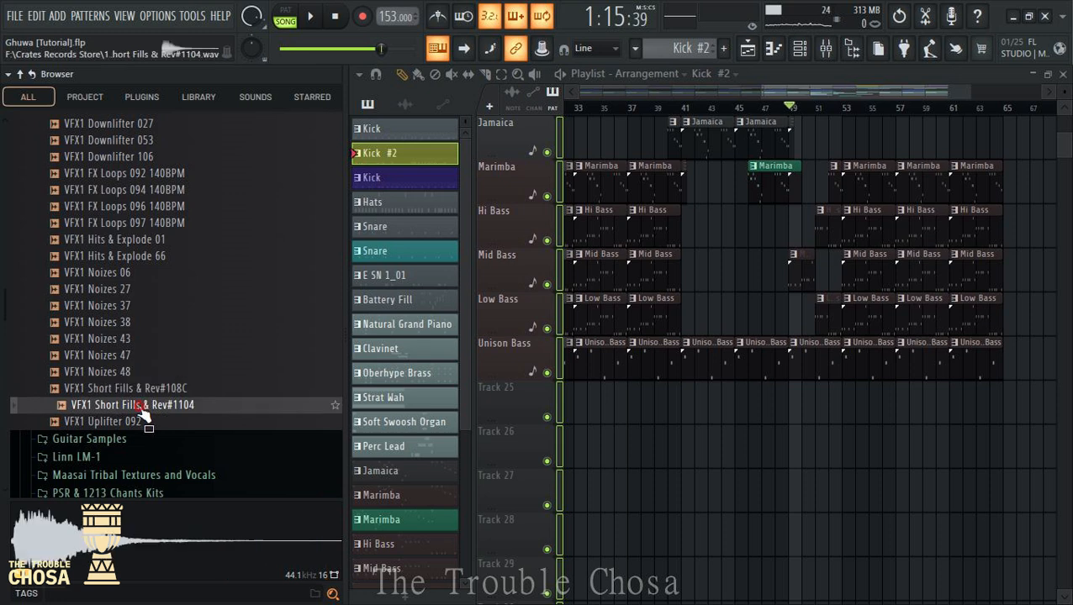
Add VFX1 Short Fills & Rev#108C as an audio track on the empty Track 25, with its clip starting at bar 41
{"action": "left_click_drag", "start_coordinate": [142, 391], "coordinate": [527, 495]}
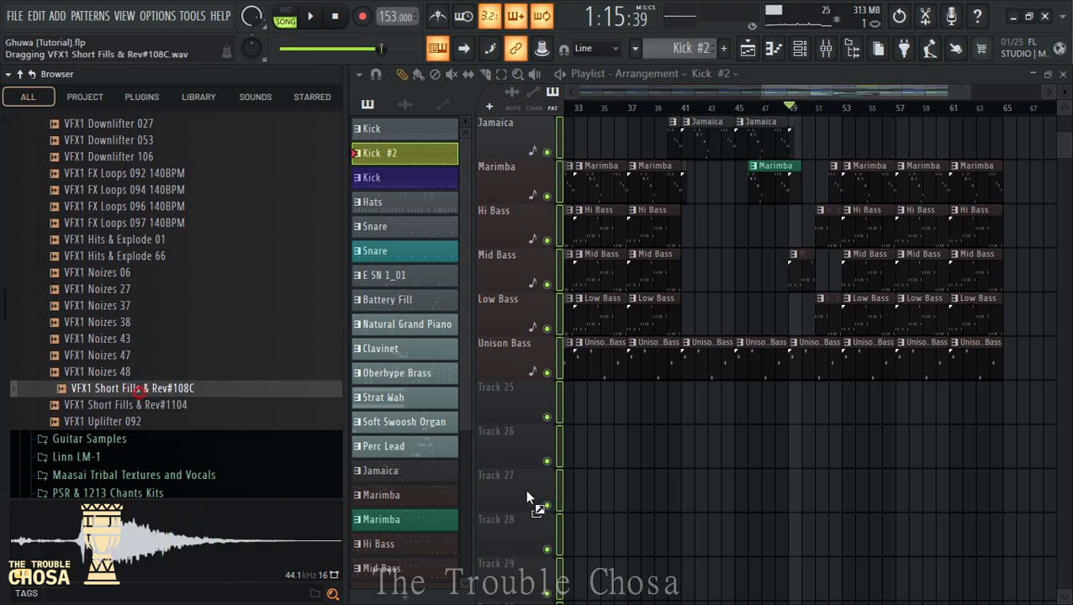
{"action": "left_click_drag", "start_coordinate": [533, 404], "coordinate": [532, 402]}
{"action": "left_click", "coordinate": [491, 359]}
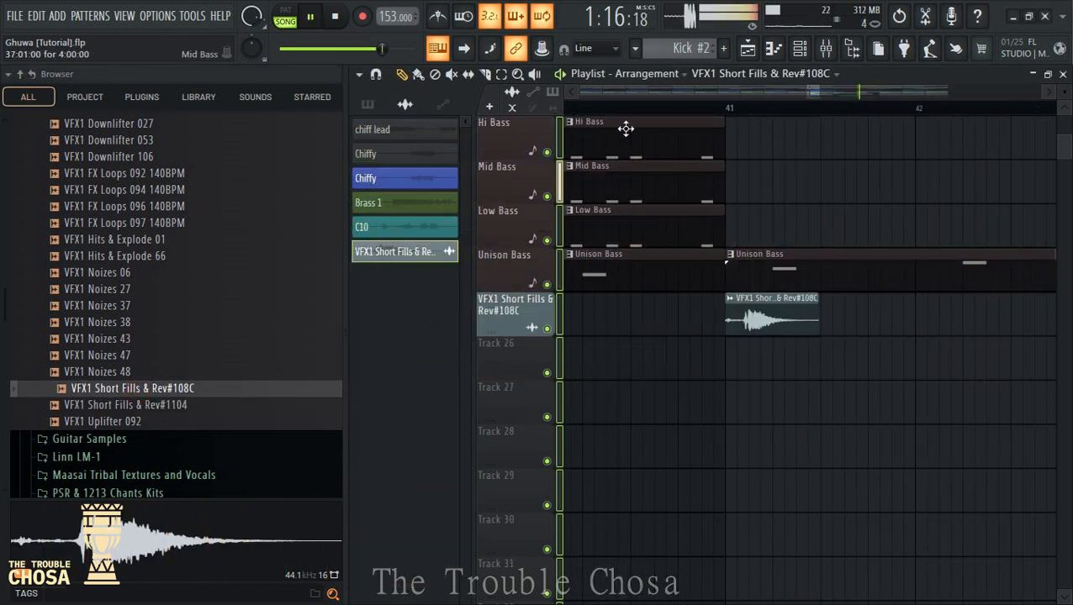
Play the transition from just before bar 41 to hear the added short fill in context
{"action": "left_click", "coordinate": [602, 110]}
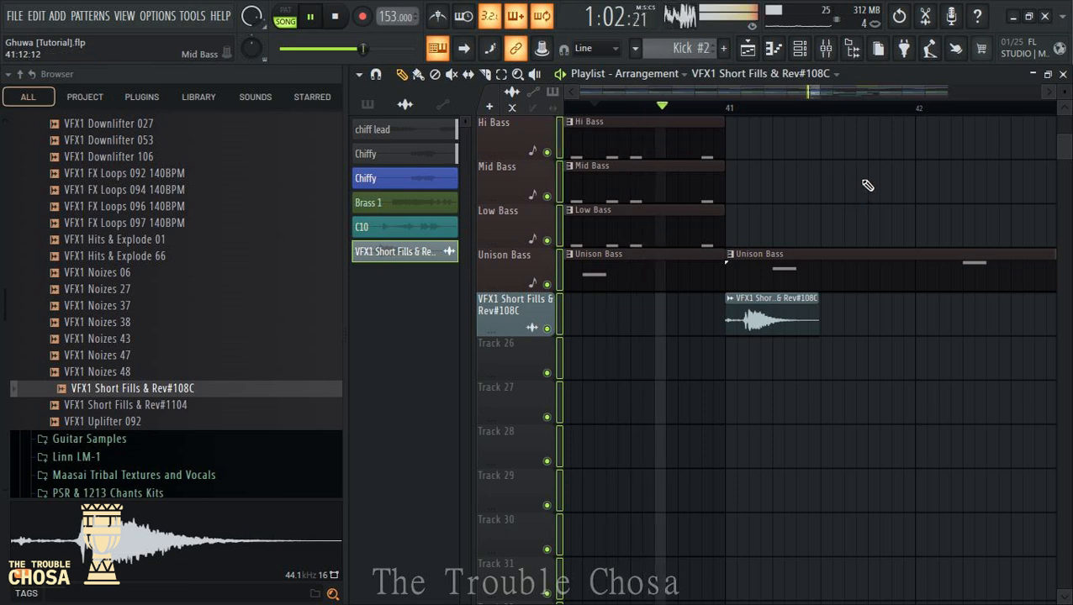
{"action": "scroll", "coordinate": [803, 126], "scroll_direction": "down", "scroll_amount": 3}
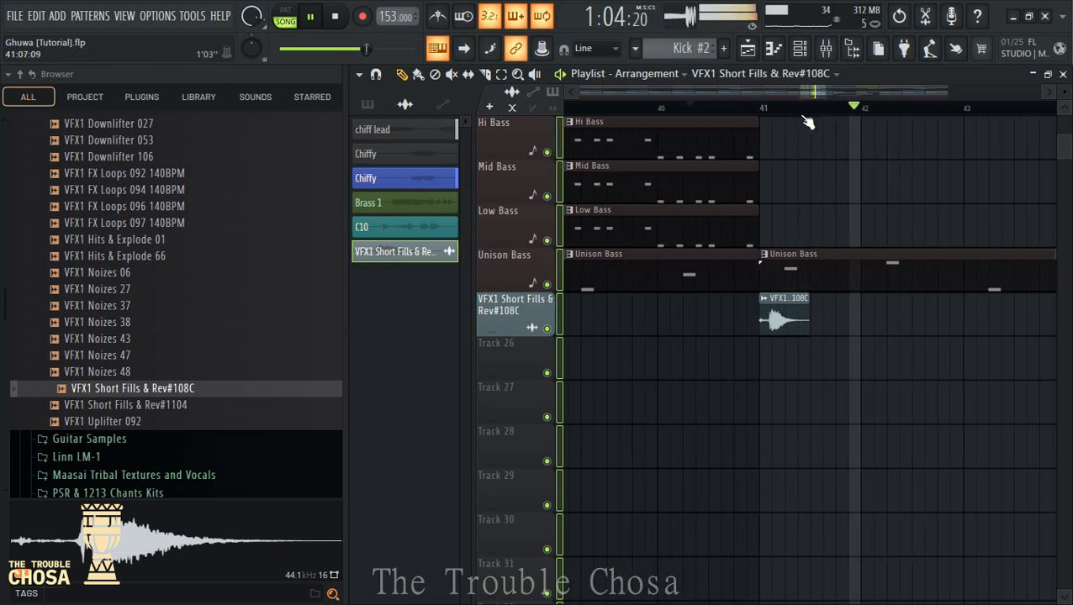
{"action": "scroll", "coordinate": [953, 119], "scroll_direction": "down", "scroll_amount": 2}
{"action": "left_click", "coordinate": [905, 90]}
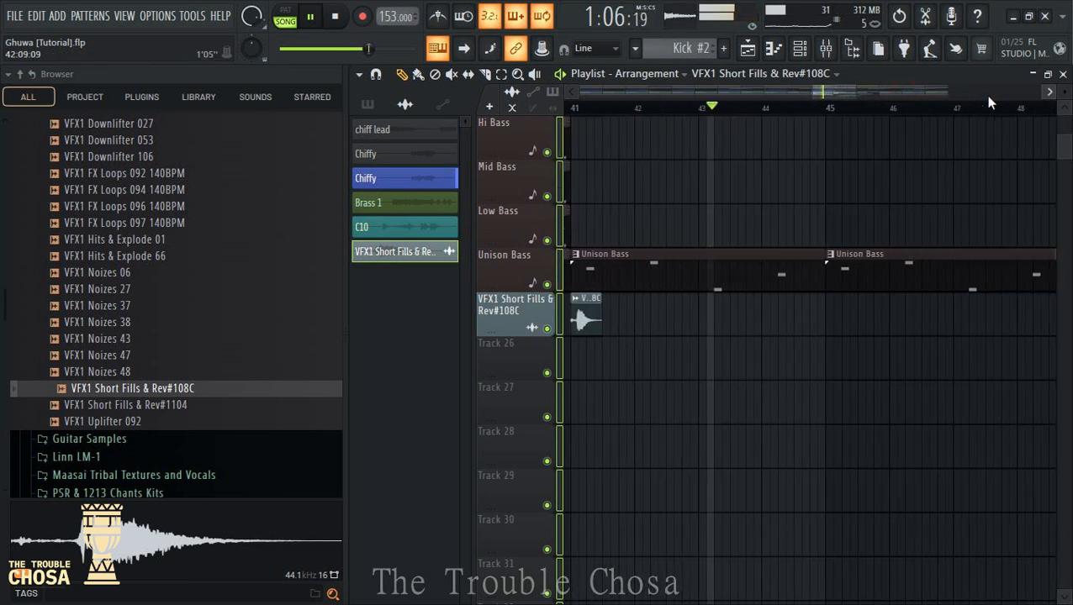
{"action": "key", "text": "space"}
{"action": "scroll", "coordinate": [827, 121], "scroll_direction": "down", "scroll_amount": 3}
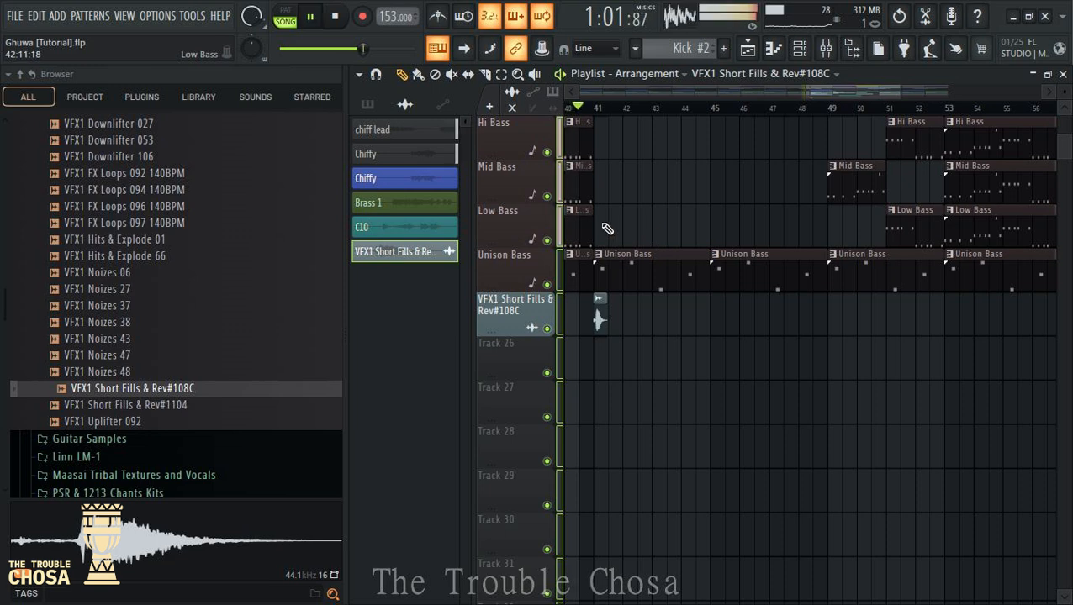
Add VFX1 Noizes 37 as an audio clip on Track 26, move it to bar 48, and play the section
{"action": "left_click", "coordinate": [290, 308]}
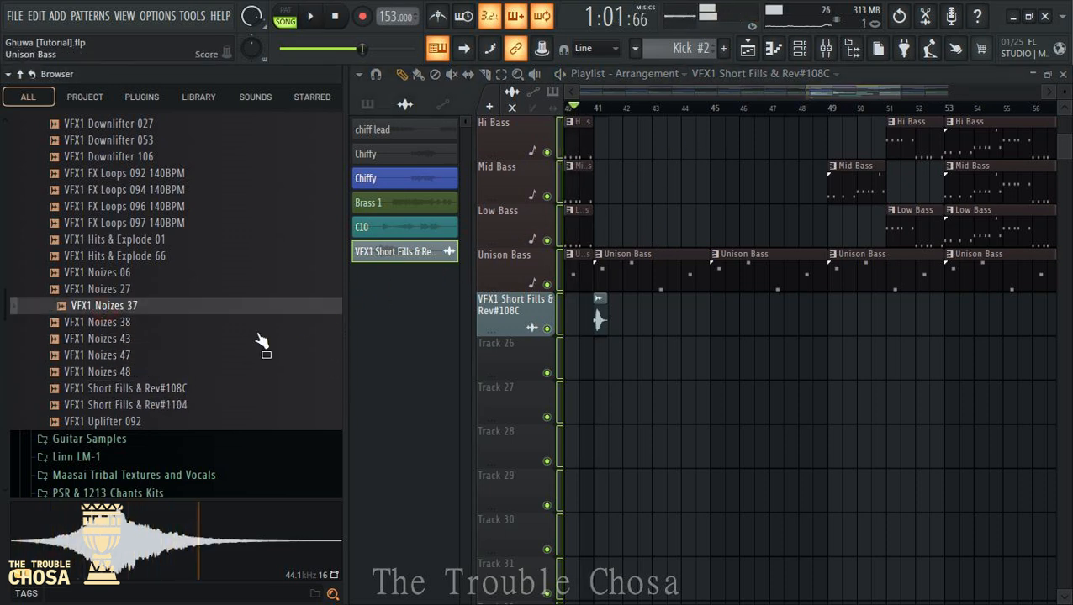
{"action": "left_click_drag", "start_coordinate": [328, 306], "coordinate": [543, 379]}
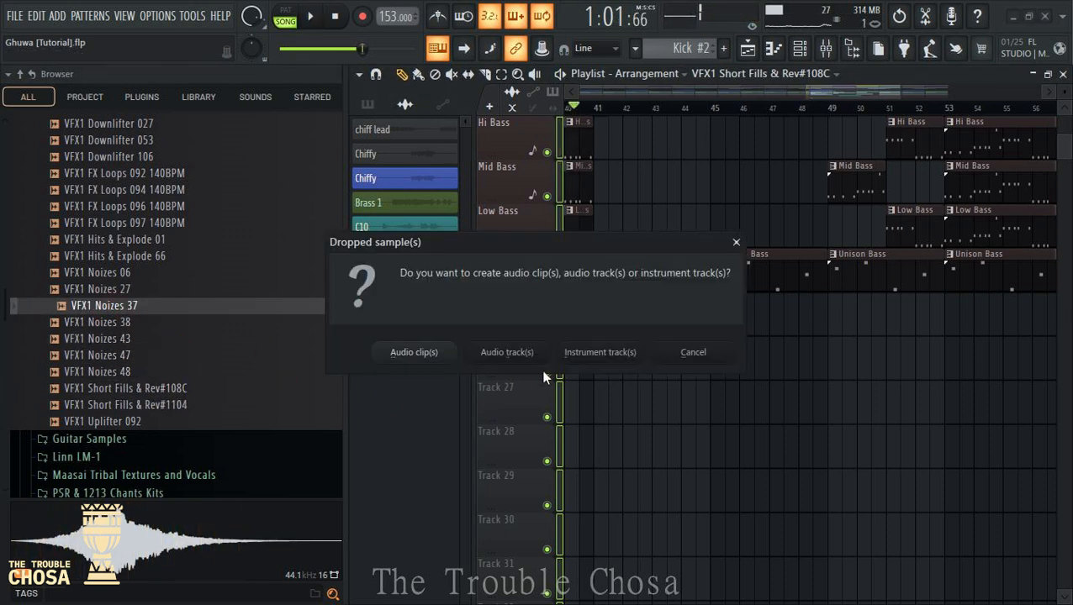
{"action": "left_click", "coordinate": [404, 353]}
{"action": "left_click_drag", "start_coordinate": [635, 371], "coordinate": [846, 340]}
{"action": "key", "text": "space"}
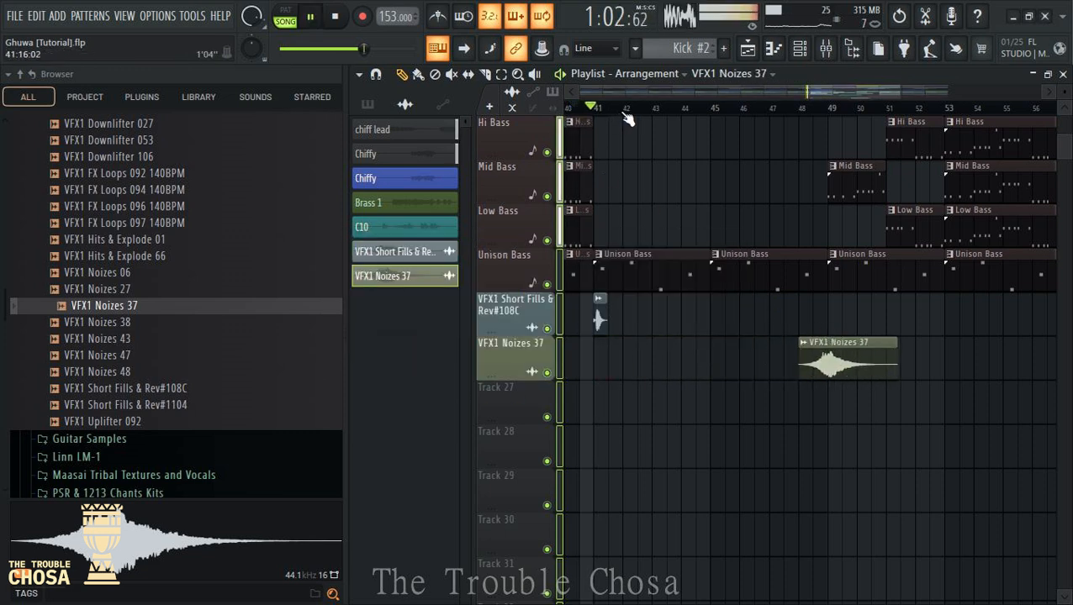
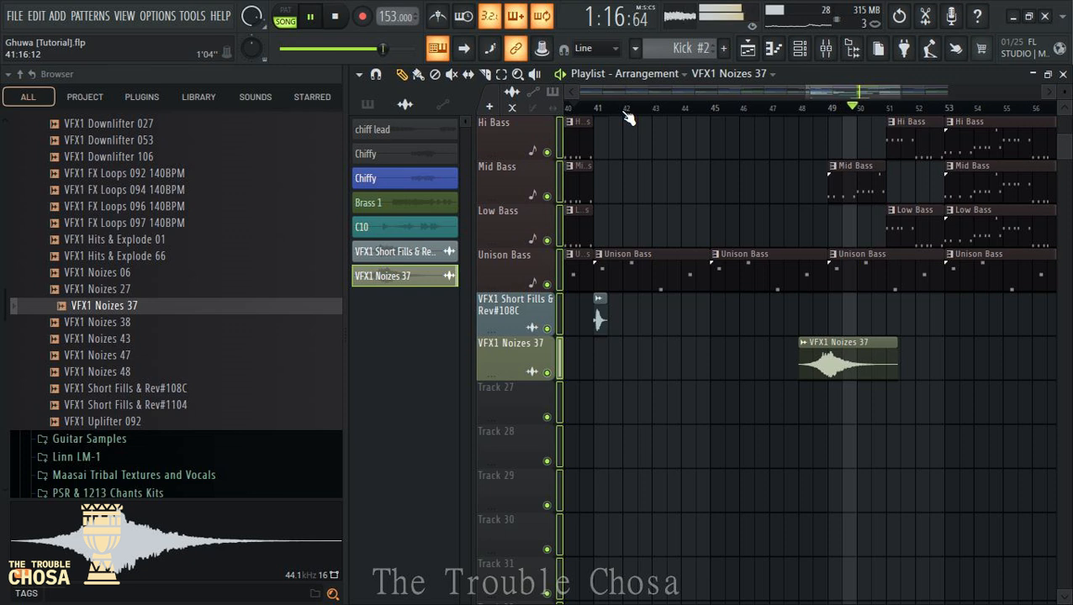
Lower the volume of the VFX1 Short Fills & Rev#108C clip's mixer track slightly
{"action": "double_click", "coordinate": [599, 322]}
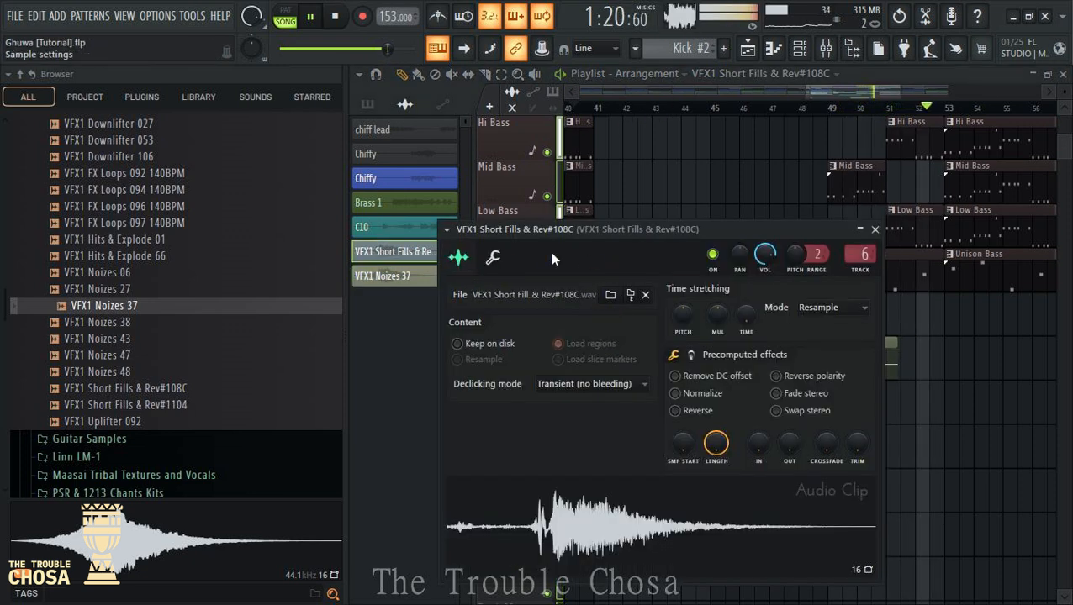
{"action": "left_click", "coordinate": [828, 52]}
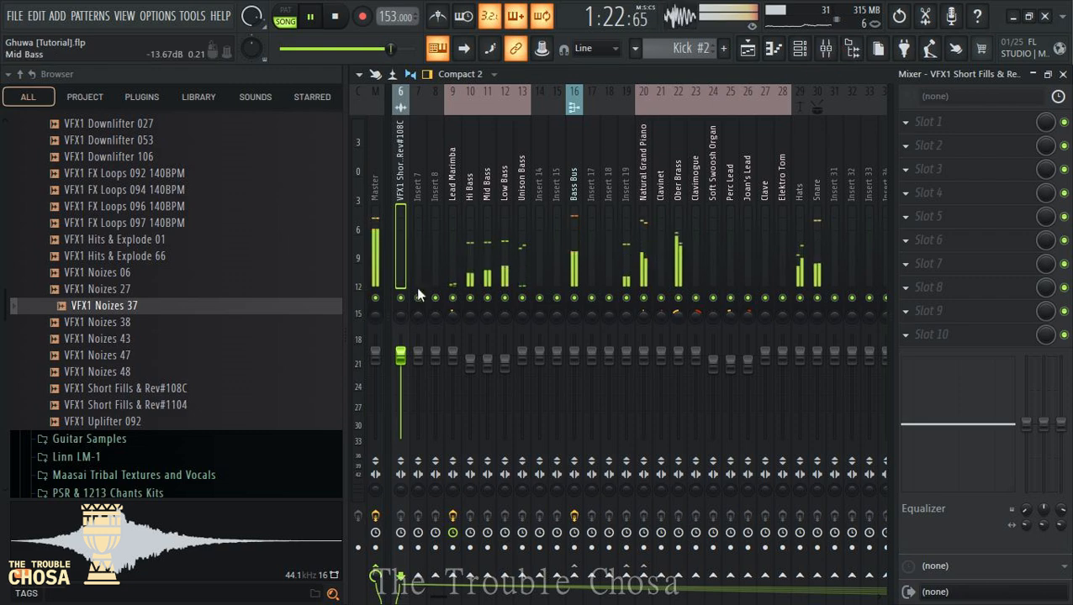
{"action": "left_click_drag", "start_coordinate": [401, 356], "coordinate": [400, 363]}
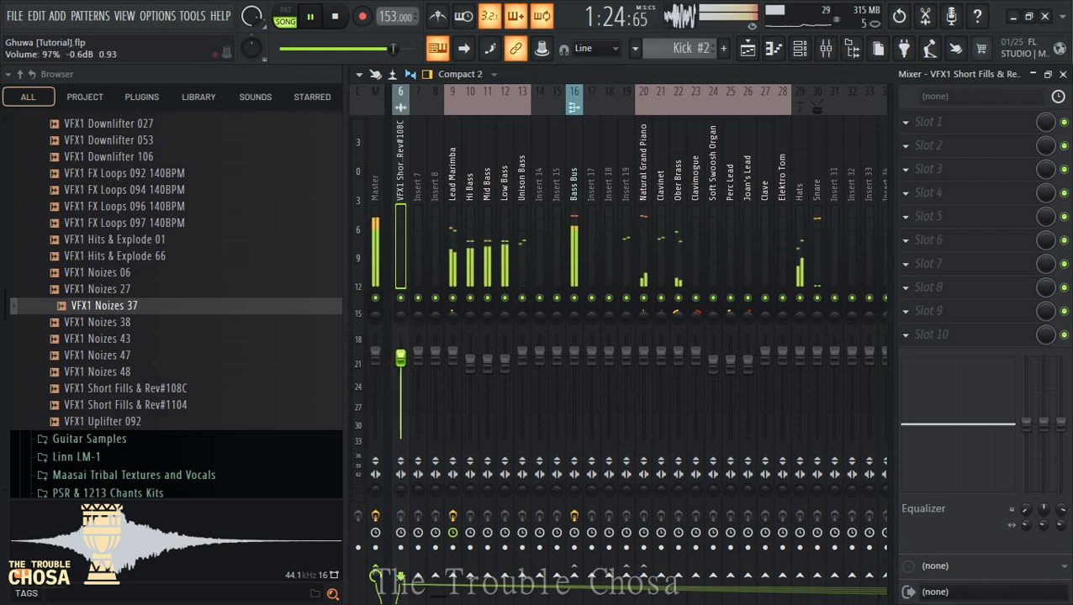
{"action": "left_click", "coordinate": [1061, 74]}
{"action": "left_click", "coordinate": [875, 229]}
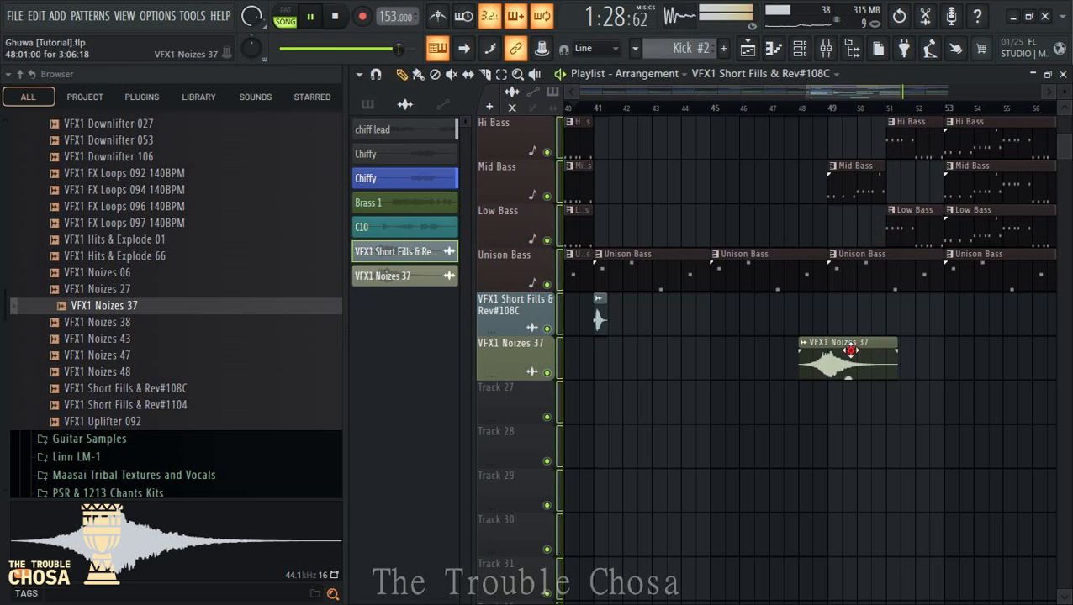
Route the VFX1 Noizes 37 clip to a free mixer track and lower that track's volume to 69% (-7.4 dB)
{"action": "double_click", "coordinate": [849, 349]}
{"action": "left_click", "coordinate": [466, 250]}
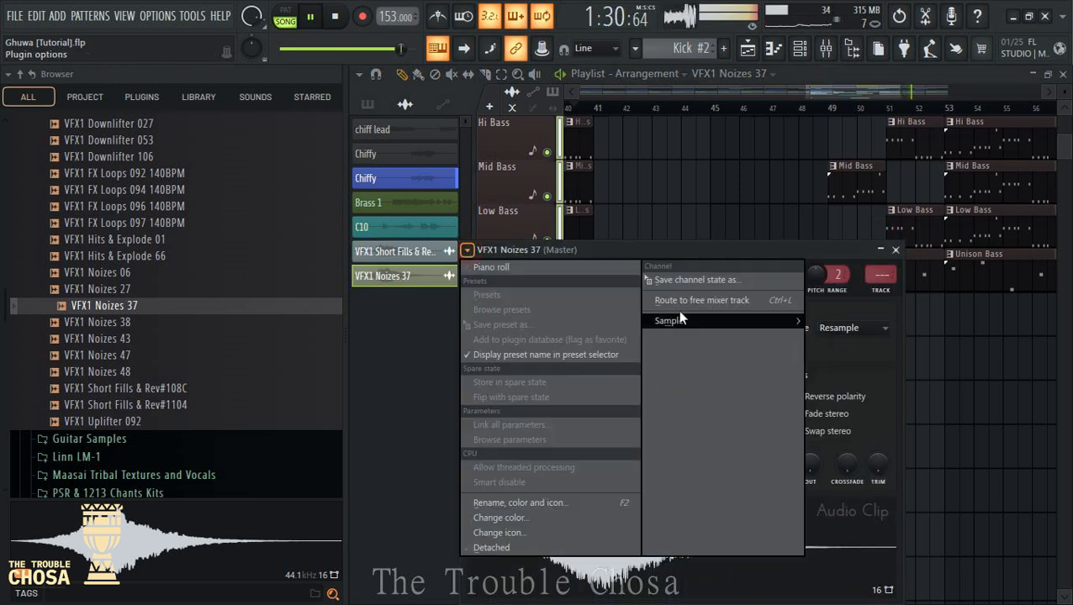
{"action": "left_click", "coordinate": [702, 300]}
{"action": "left_click_drag", "start_coordinate": [418, 354], "coordinate": [418, 381]}
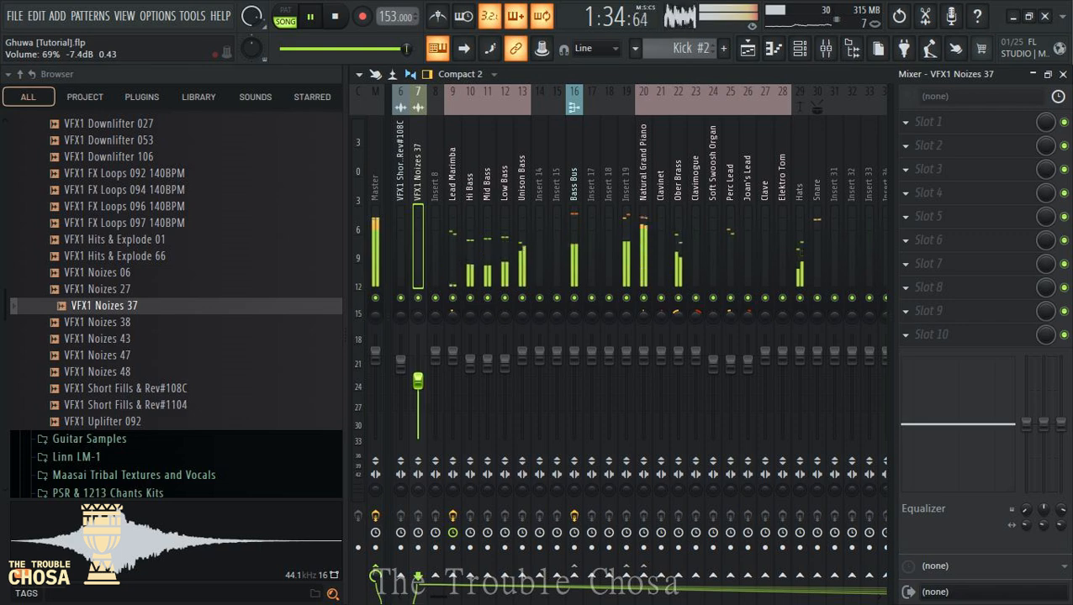
{"action": "left_click", "coordinate": [1063, 74]}
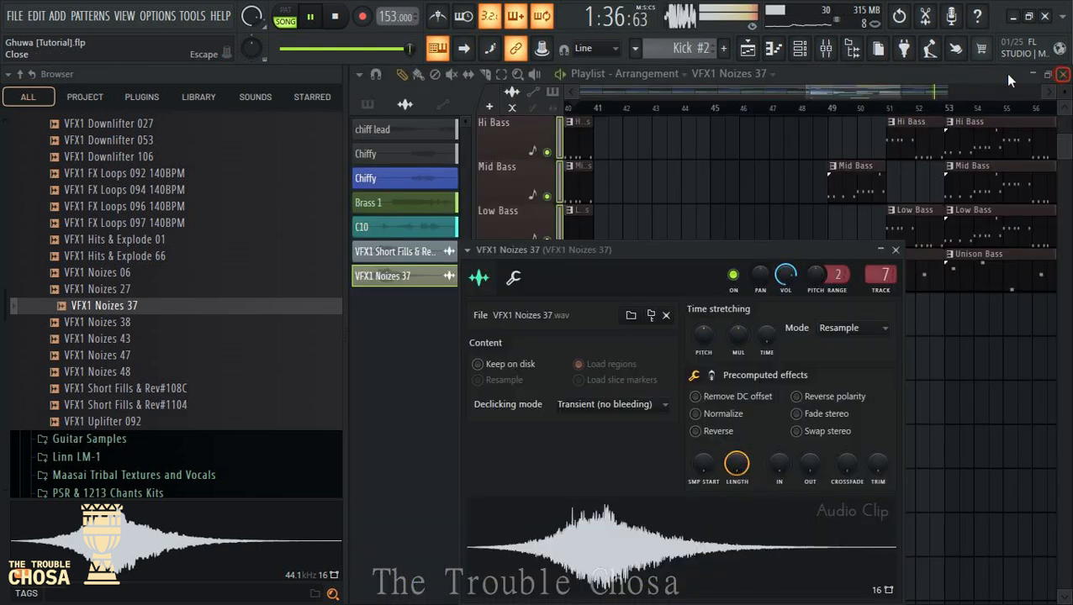
{"action": "left_click", "coordinate": [887, 73]}
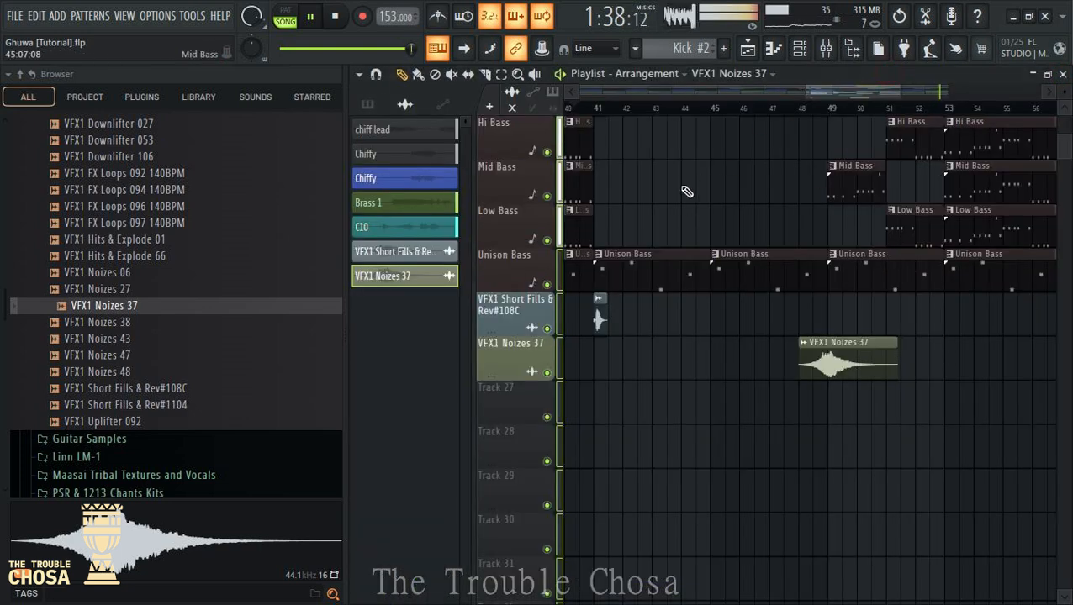
Play the arrangement again from bar 40 to check the transition effects at their new levels
{"action": "left_click", "coordinate": [579, 110]}
{"action": "scroll", "coordinate": [584, 113], "scroll_direction": "down", "scroll_amount": 3}
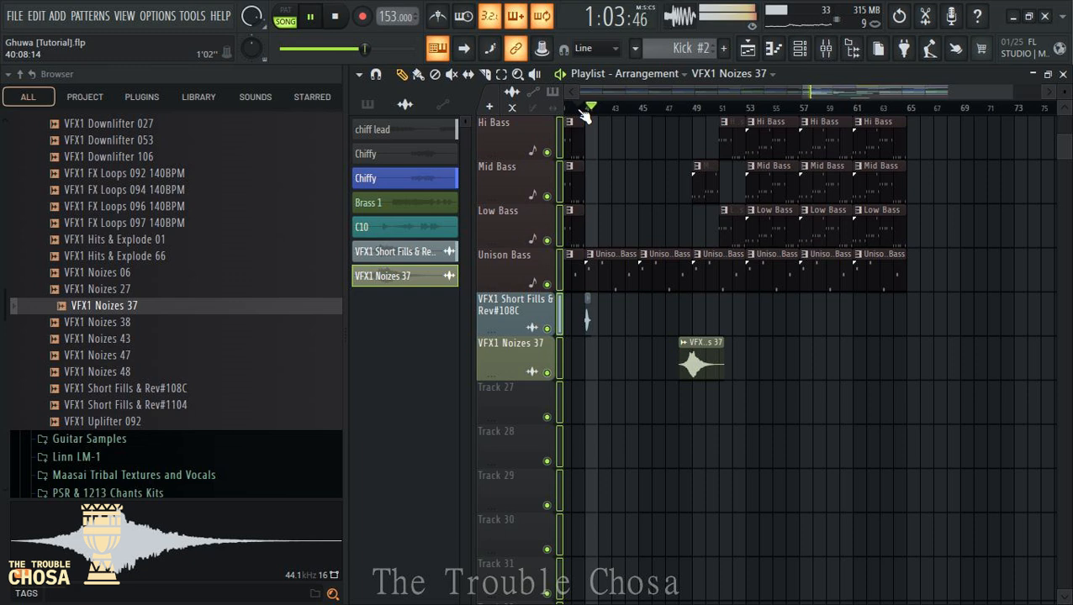
{"action": "scroll", "coordinate": [586, 115], "scroll_direction": "down", "scroll_amount": 3}
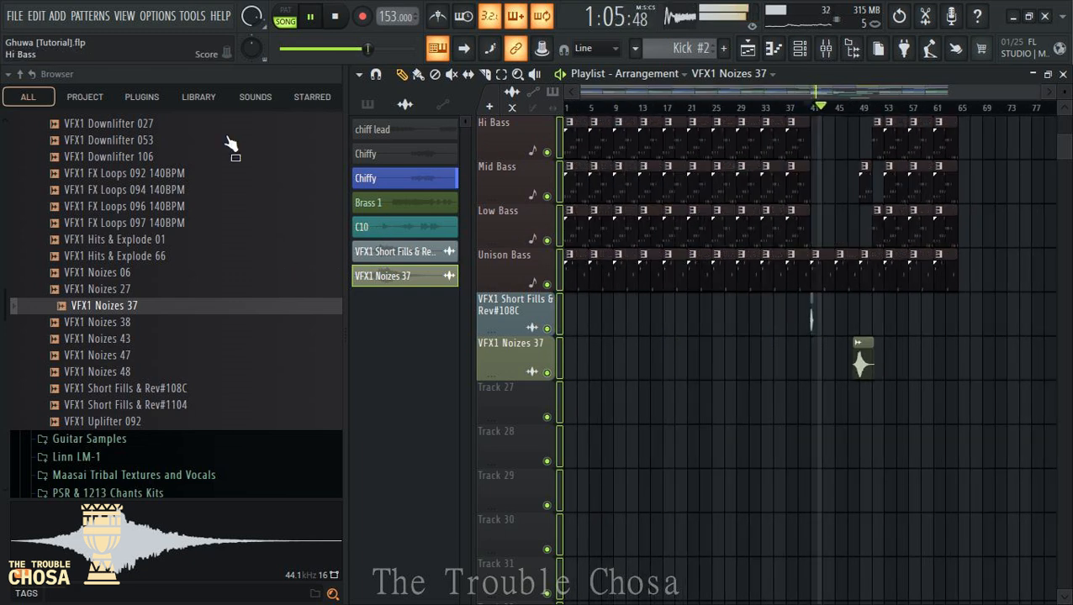
Hide the browser so the playlist fills the window width
{"action": "left_click", "coordinate": [7, 74]}
{"action": "left_click", "coordinate": [347, 81]}
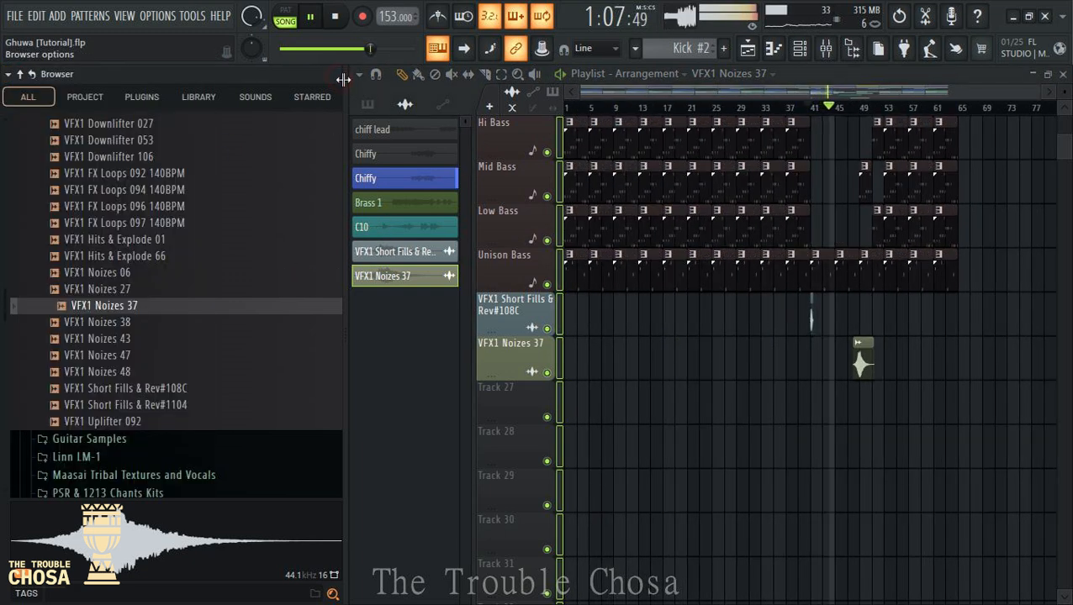
{"action": "right_click", "coordinate": [345, 82]}
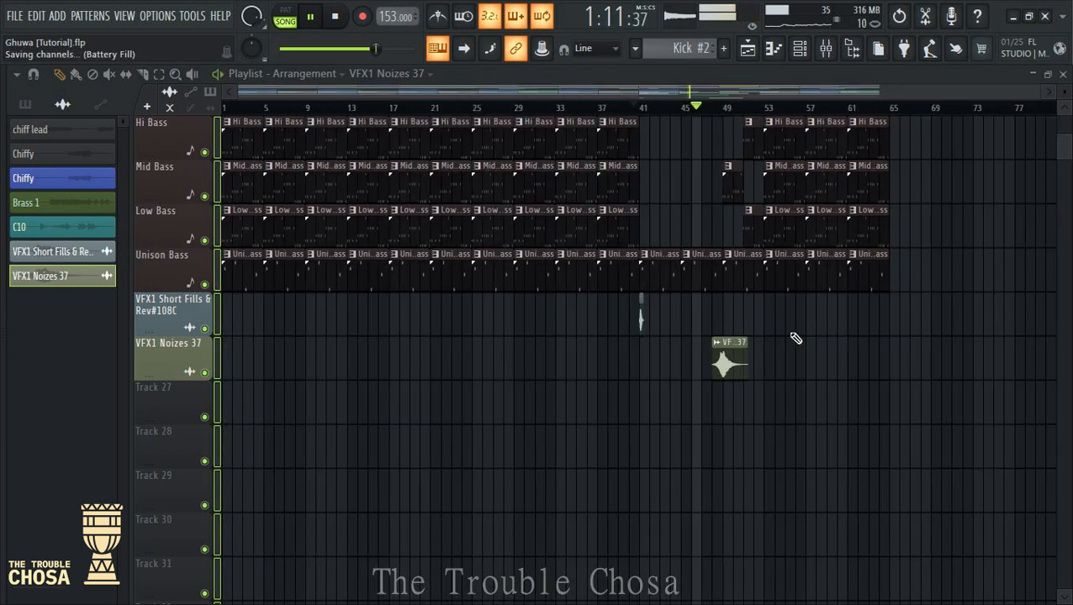
Review the whole arrangement during playback, from the Tempo and Kick tracks down to the VFX1 tracks
{"action": "scroll", "coordinate": [953, 258], "scroll_direction": "up", "scroll_amount": 7}
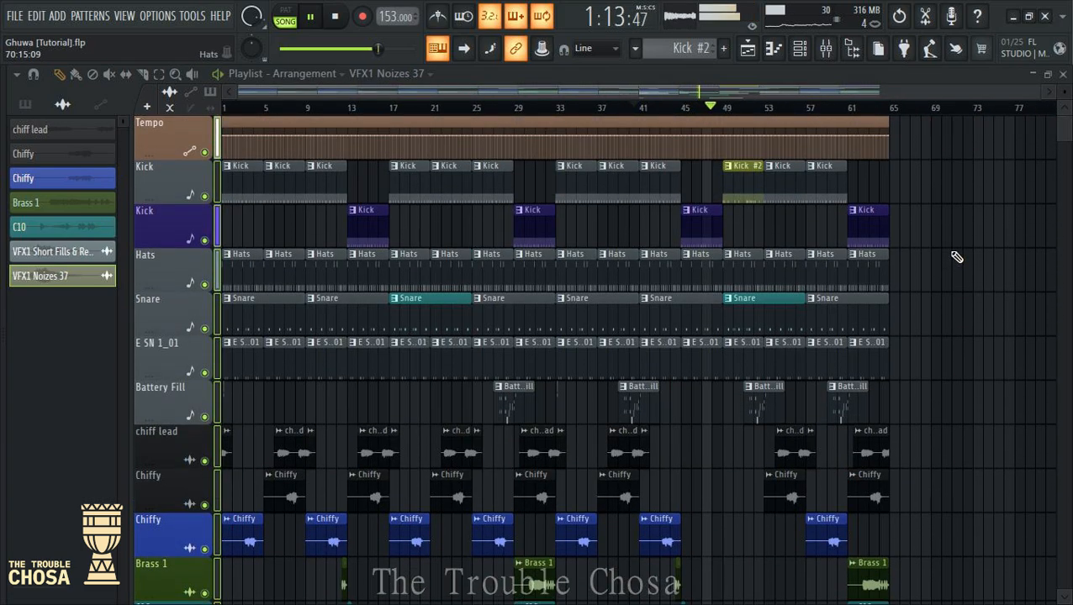
{"action": "scroll", "coordinate": [954, 258], "scroll_direction": "down", "scroll_amount": 4}
{"action": "scroll", "coordinate": [954, 258], "scroll_direction": "down", "scroll_amount": 5}
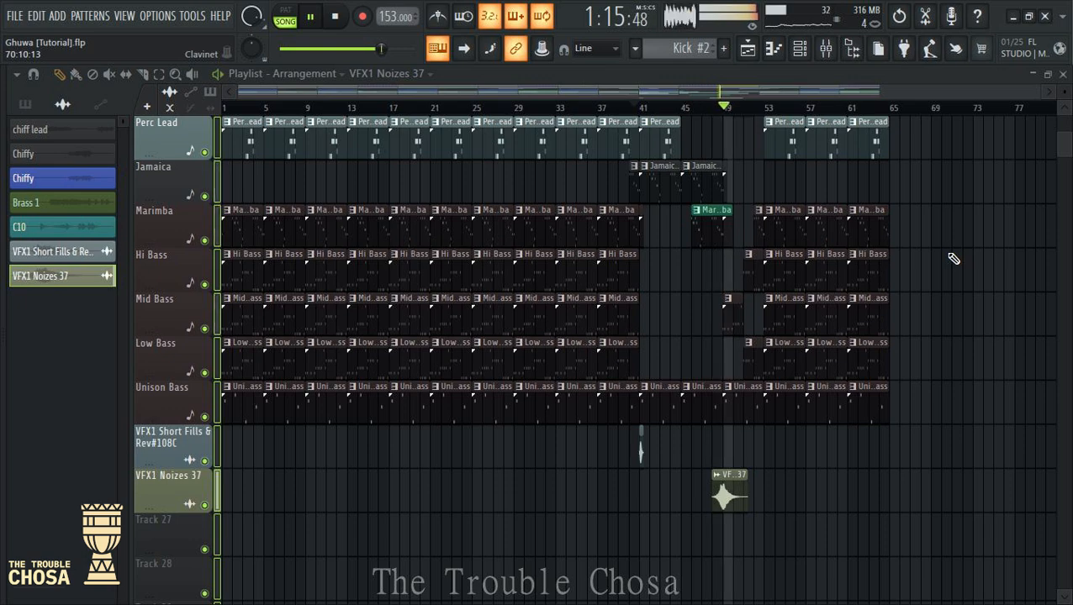
{"action": "scroll", "coordinate": [951, 255], "scroll_direction": "up", "scroll_amount": 12}
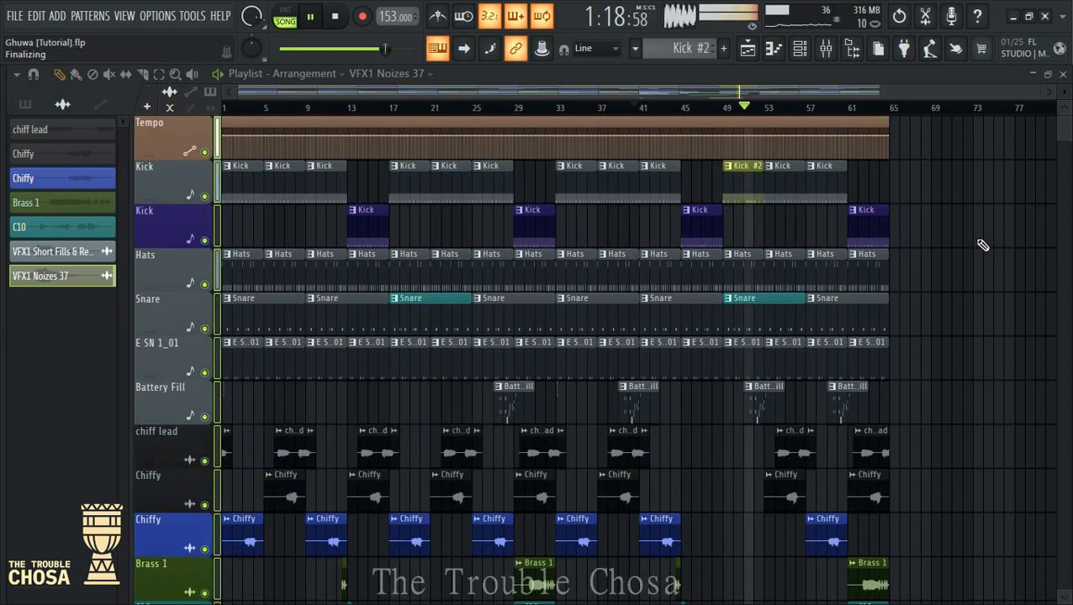
{"action": "scroll", "coordinate": [983, 244], "scroll_direction": "down", "scroll_amount": 15}
{"action": "scroll", "coordinate": [988, 245], "scroll_direction": "up", "scroll_amount": 6}
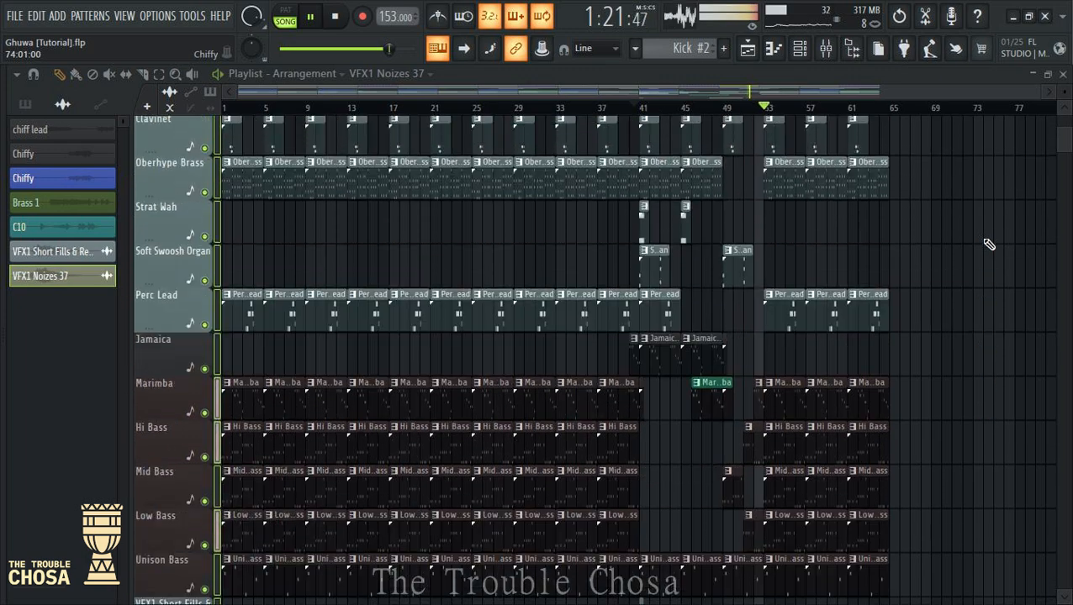
{"action": "scroll", "coordinate": [988, 244], "scroll_direction": "up", "scroll_amount": 12}
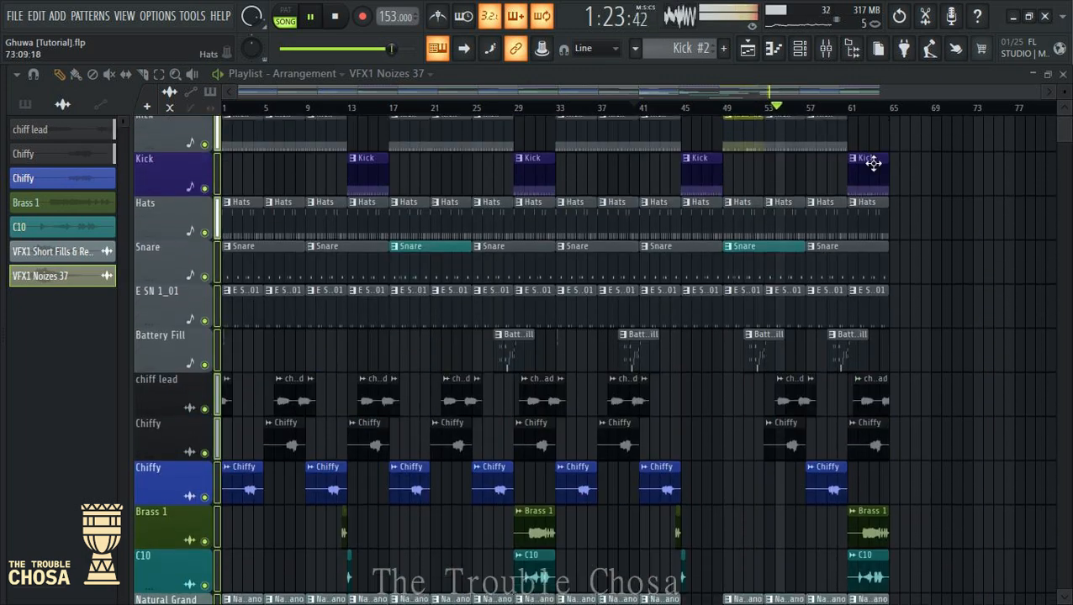
{"action": "scroll", "coordinate": [873, 164], "scroll_direction": "up", "scroll_amount": 1}
Lower the volume of the Brass 1 track in the mixer and return to the playlist
{"action": "left_click", "coordinate": [798, 51]}
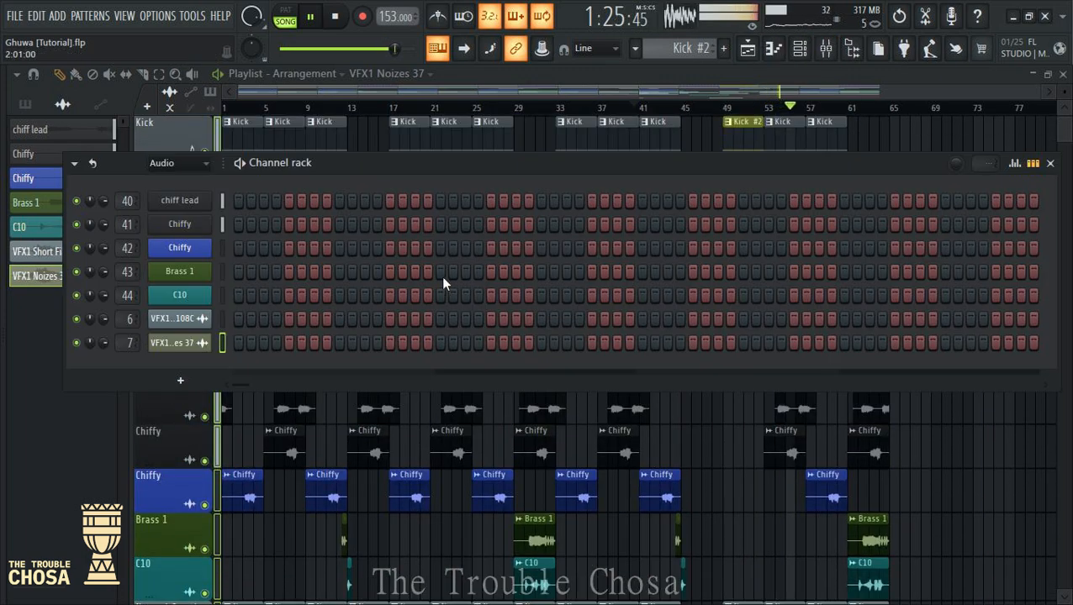
{"action": "left_click", "coordinate": [826, 48]}
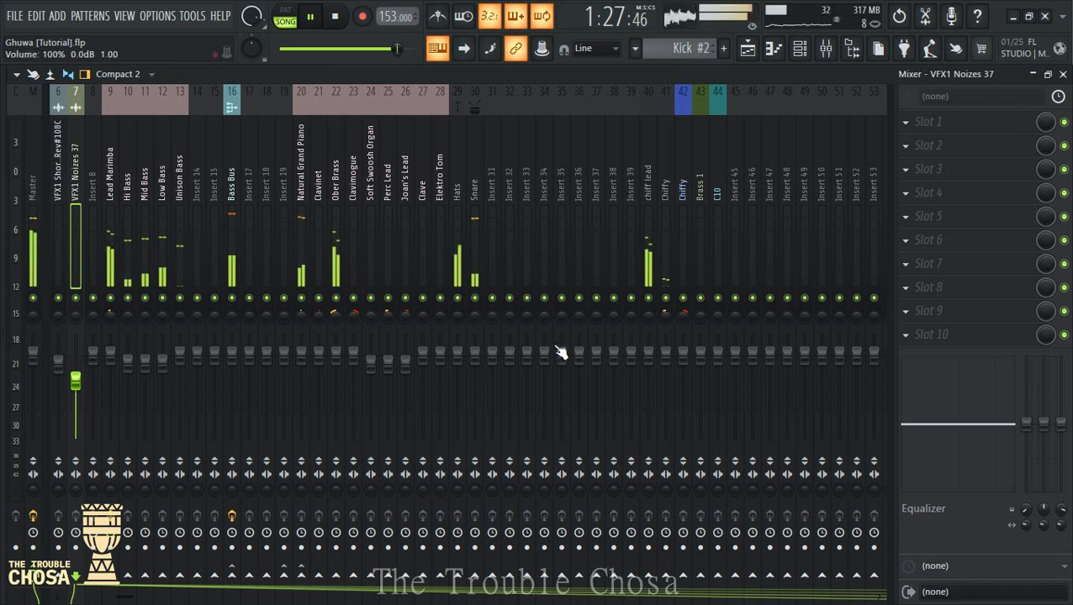
{"action": "left_click", "coordinate": [647, 219]}
{"action": "scroll", "coordinate": [675, 173], "scroll_direction": "right", "scroll_amount": 5}
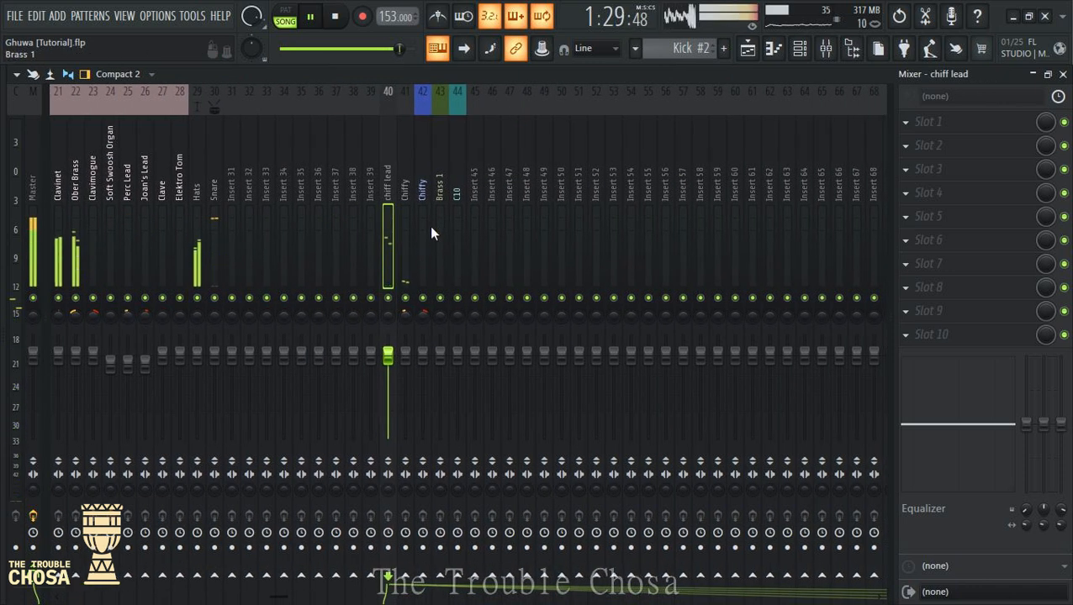
{"action": "left_click", "coordinate": [406, 184]}
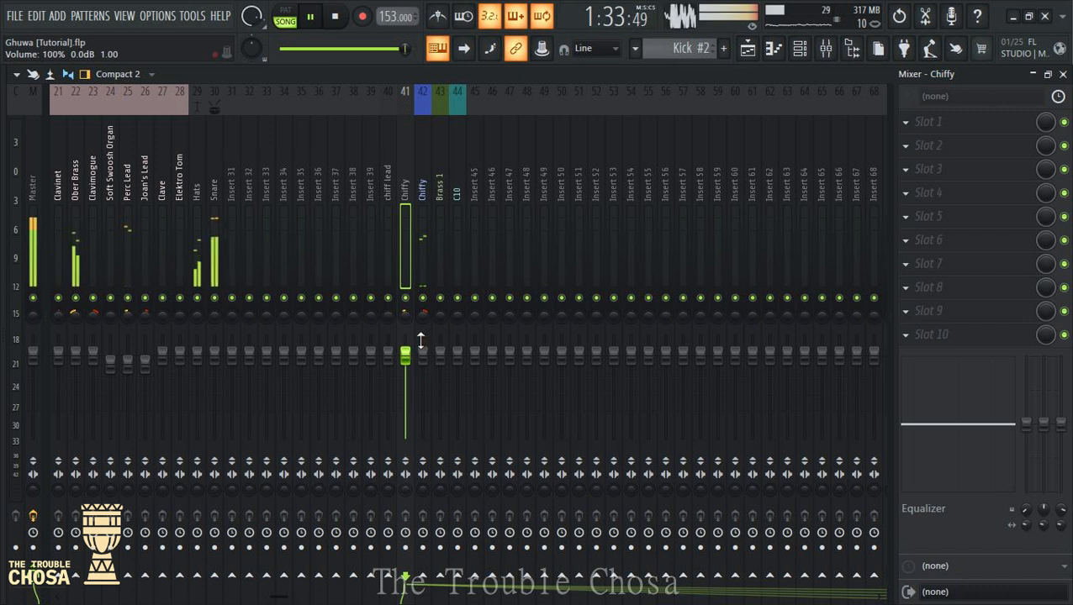
{"action": "left_click", "coordinate": [378, 181]}
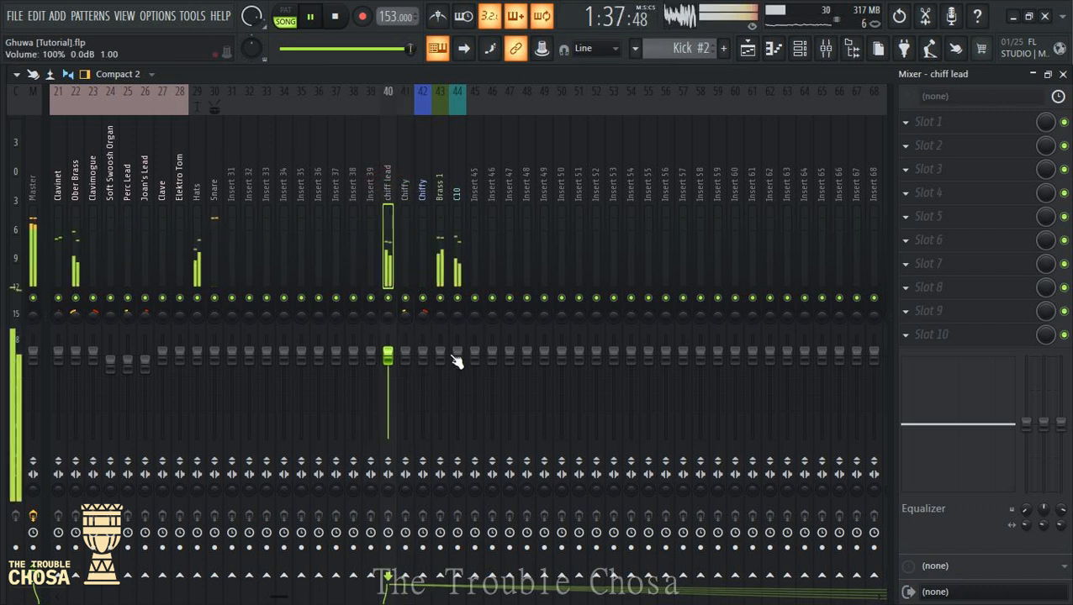
{"action": "left_click_drag", "start_coordinate": [440, 354], "coordinate": [440, 366]}
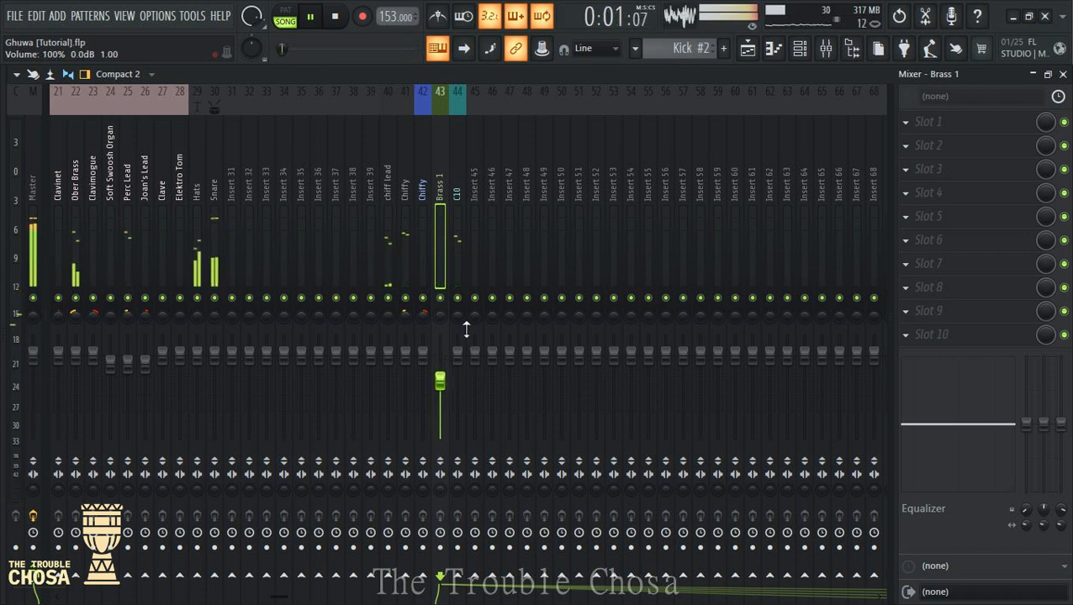
{"action": "left_click", "coordinate": [1063, 74]}
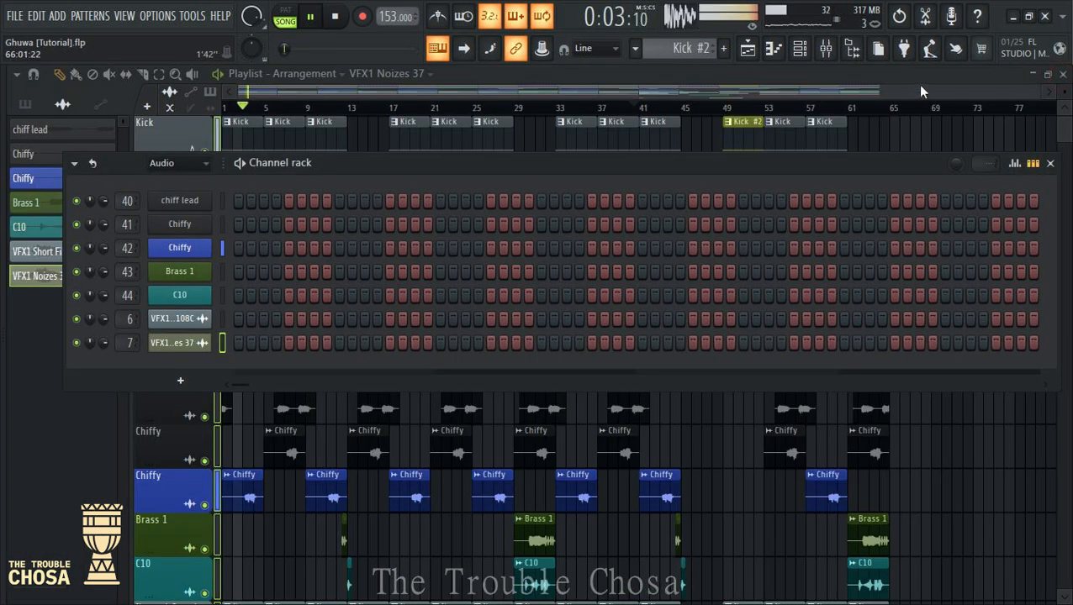
{"action": "key", "text": "F6"}
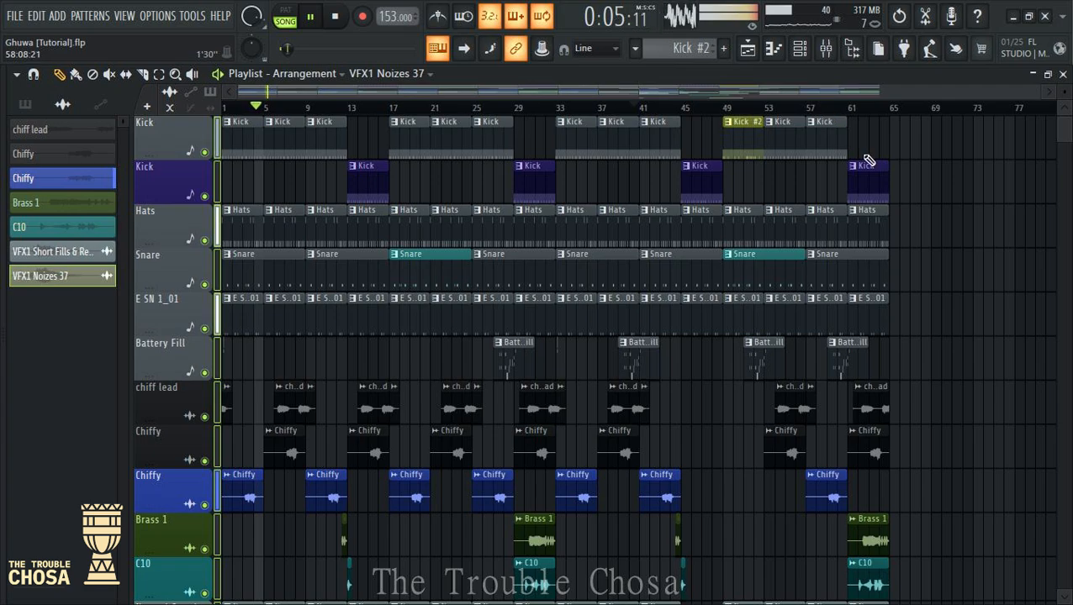
Duplicate all clips of the 64-bar arrangement end to end twice and shorten the third copy to extend the song to 168 bars
{"action": "scroll", "coordinate": [904, 292], "scroll_direction": "down", "scroll_amount": 8}
{"action": "scroll", "coordinate": [905, 292], "scroll_direction": "down", "scroll_amount": 8}
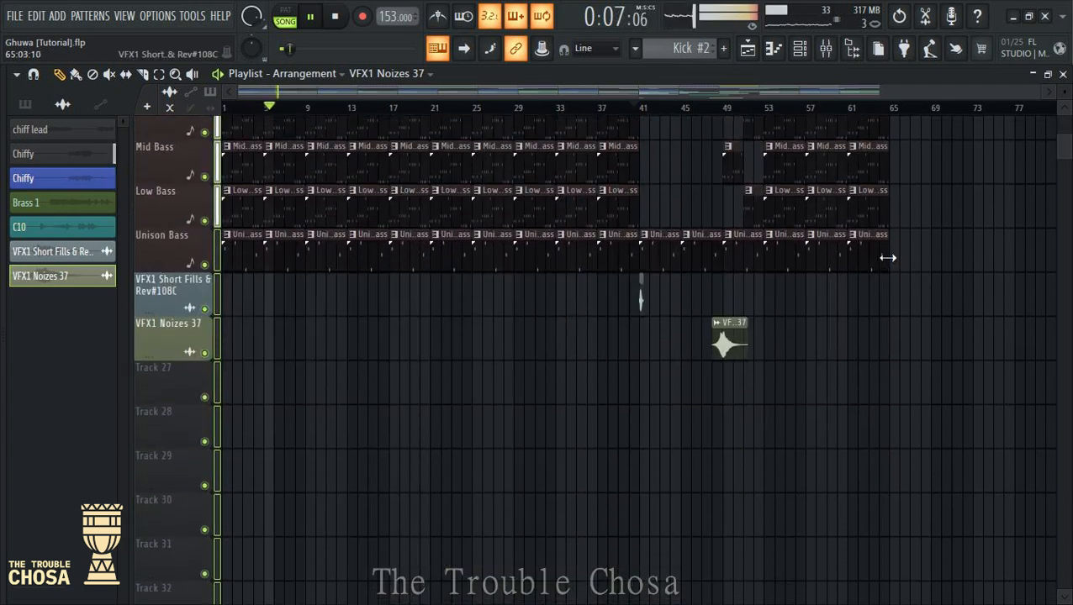
{"action": "scroll", "coordinate": [874, 202], "scroll_direction": "up", "scroll_amount": 12}
{"action": "scroll", "coordinate": [996, 290], "scroll_direction": "down", "scroll_amount": 4}
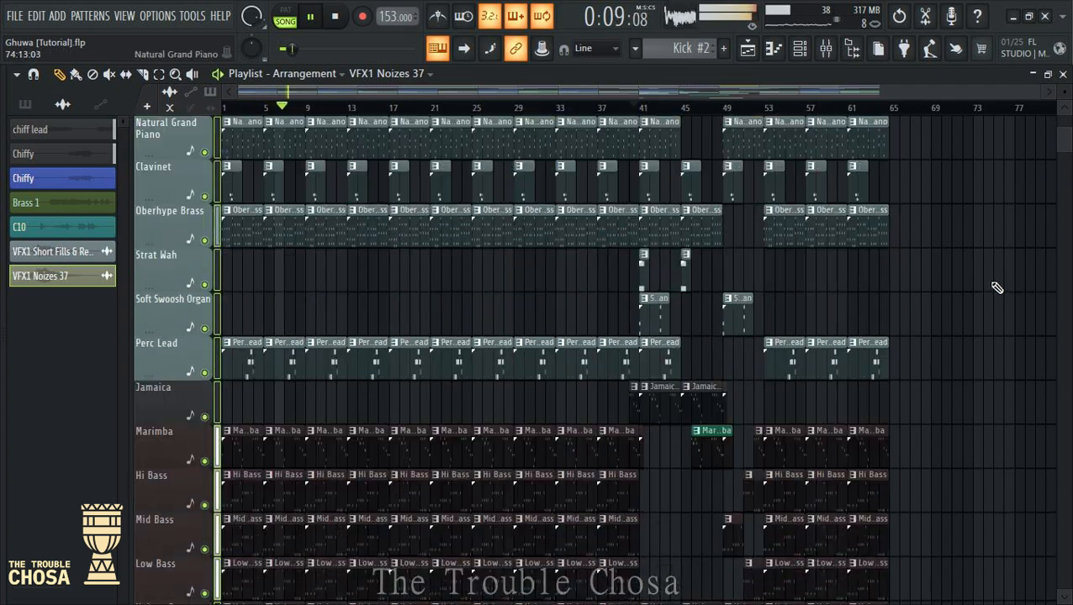
{"action": "scroll", "coordinate": [996, 288], "scroll_direction": "up", "scroll_amount": 6}
{"action": "key", "text": "ctrl+a"}
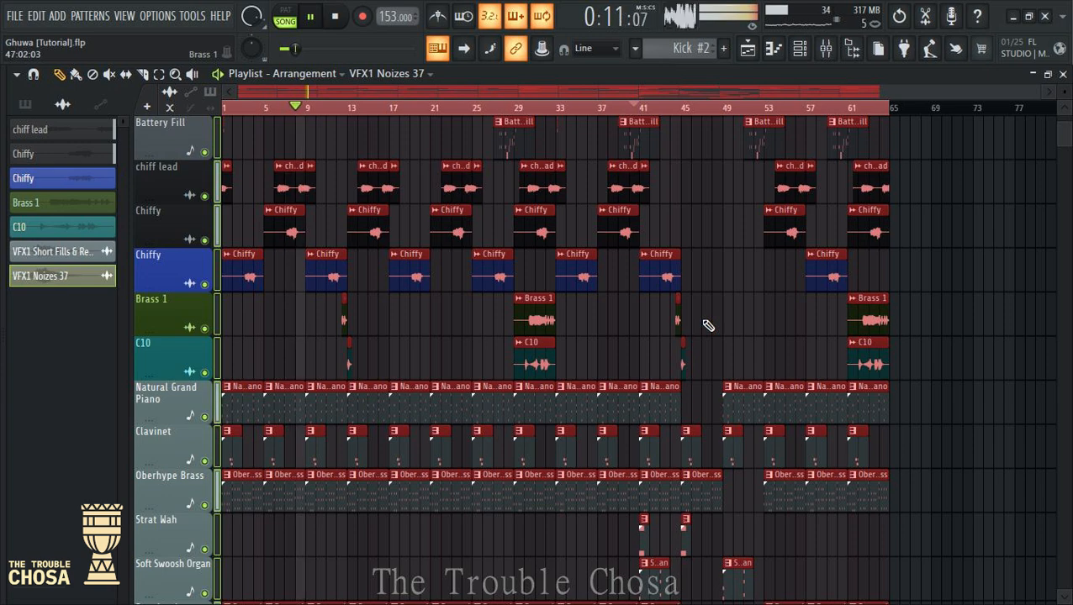
{"action": "key", "text": "ctrl+b"}
{"action": "key", "text": "ctrl+b"}
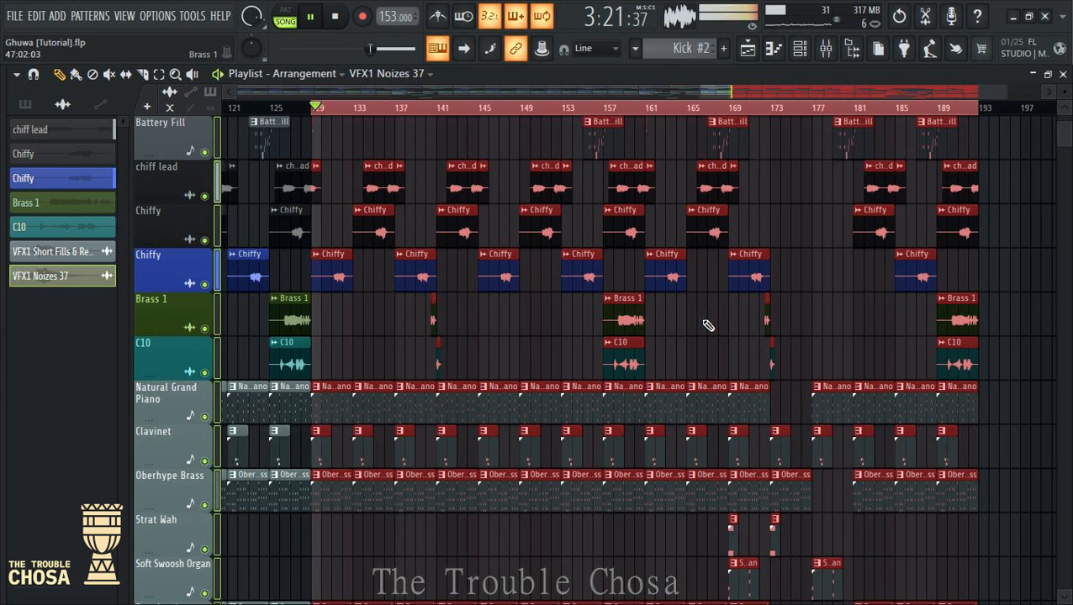
{"action": "key", "text": "ctrl+b"}
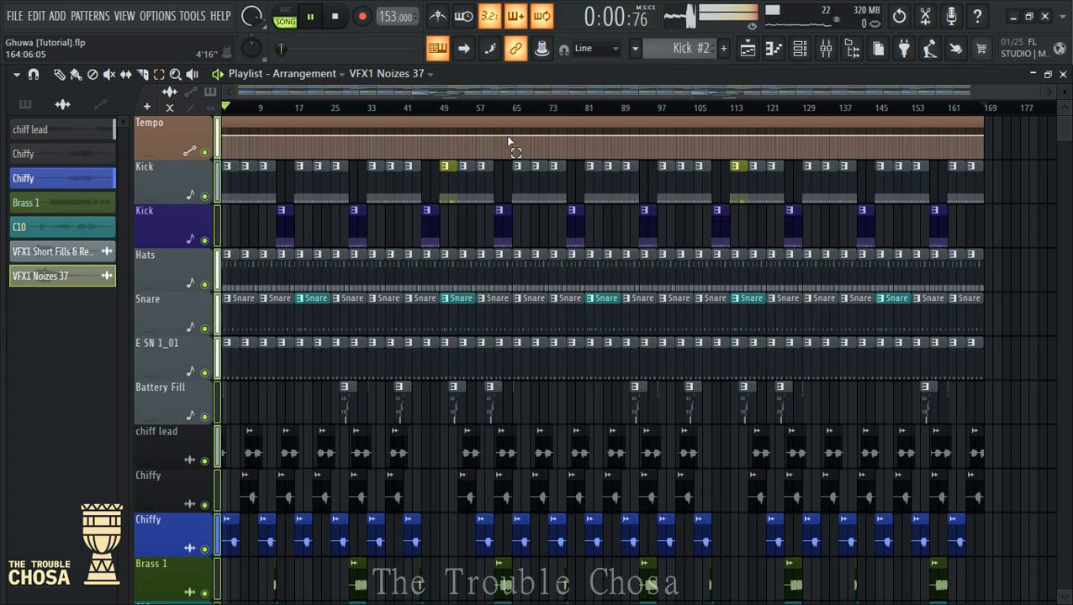
Move the VFX1 Short Fills and VFX1 Noizes 37 playlist tracks up, directly below the E SN 1_01 track
{"action": "scroll", "coordinate": [586, 320], "scroll_direction": "down", "scroll_amount": 10}
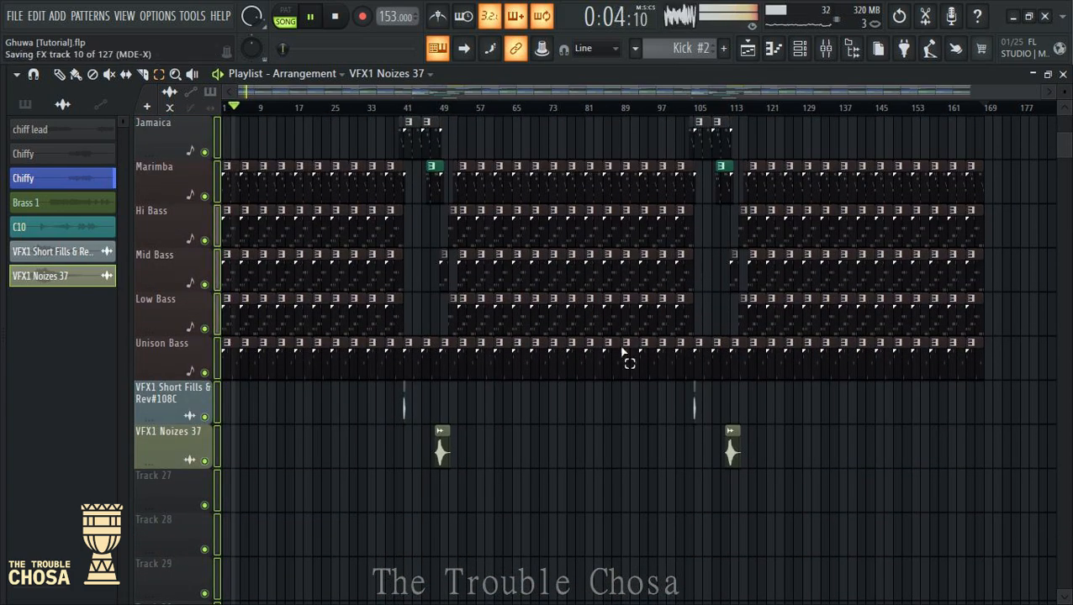
{"action": "scroll", "coordinate": [588, 354], "scroll_direction": "down", "scroll_amount": 3}
{"action": "scroll", "coordinate": [580, 353], "scroll_direction": "up", "scroll_amount": 10}
{"action": "scroll", "coordinate": [579, 353], "scroll_direction": "down", "scroll_amount": 5}
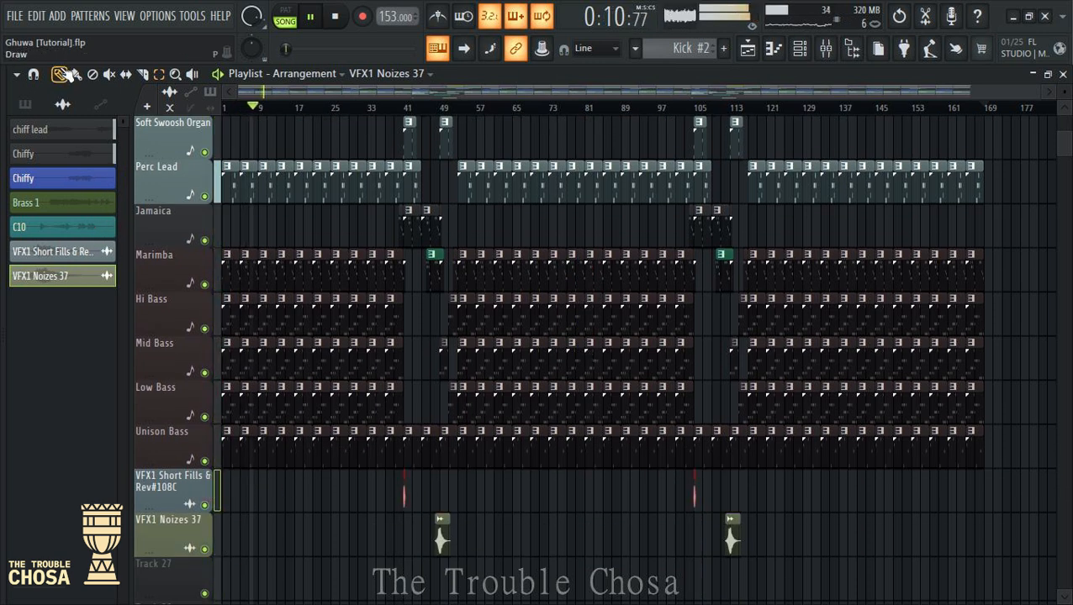
{"action": "left_click_drag", "start_coordinate": [175, 520], "coordinate": [175, 281]}
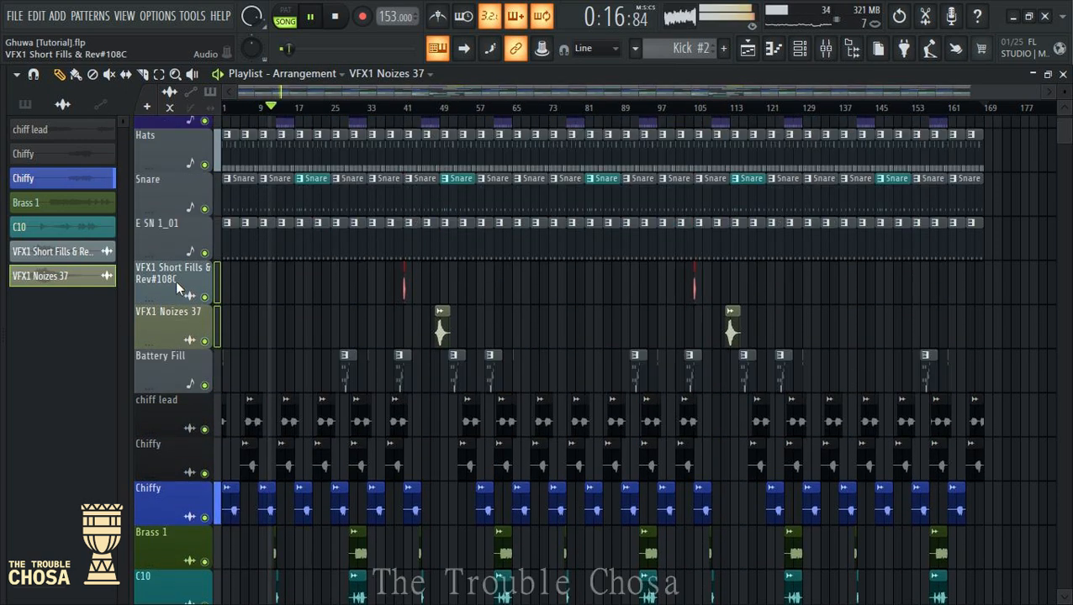
Examine the extended arrangement during playback, from the Kick tracks down to the bass tracks, and look closely at its opening bars
{"action": "scroll", "coordinate": [523, 327], "scroll_direction": "down", "scroll_amount": 10}
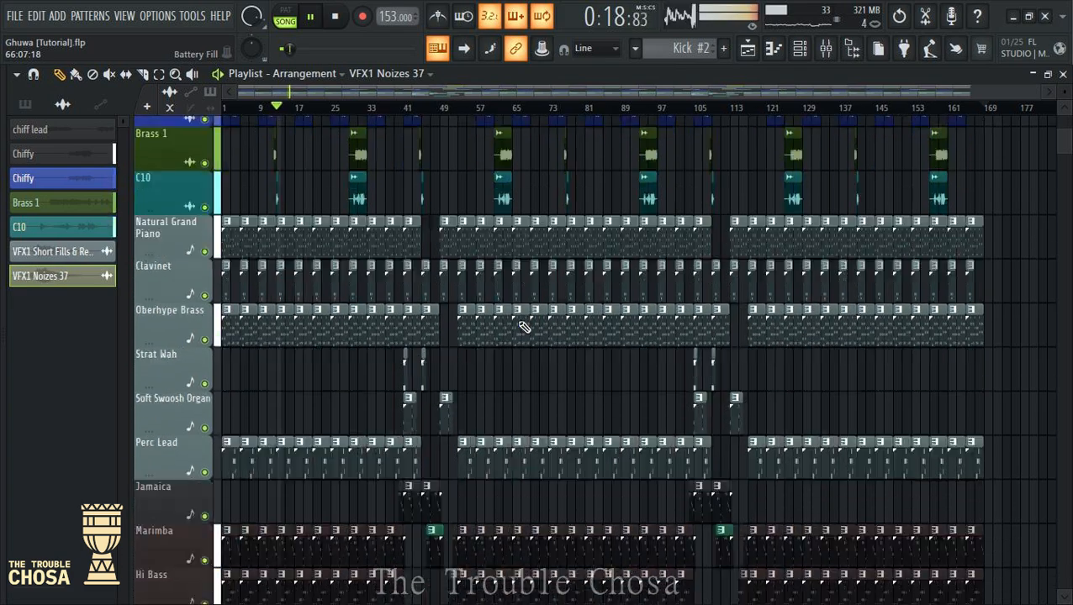
{"action": "scroll", "coordinate": [521, 323], "scroll_direction": "up", "scroll_amount": 3}
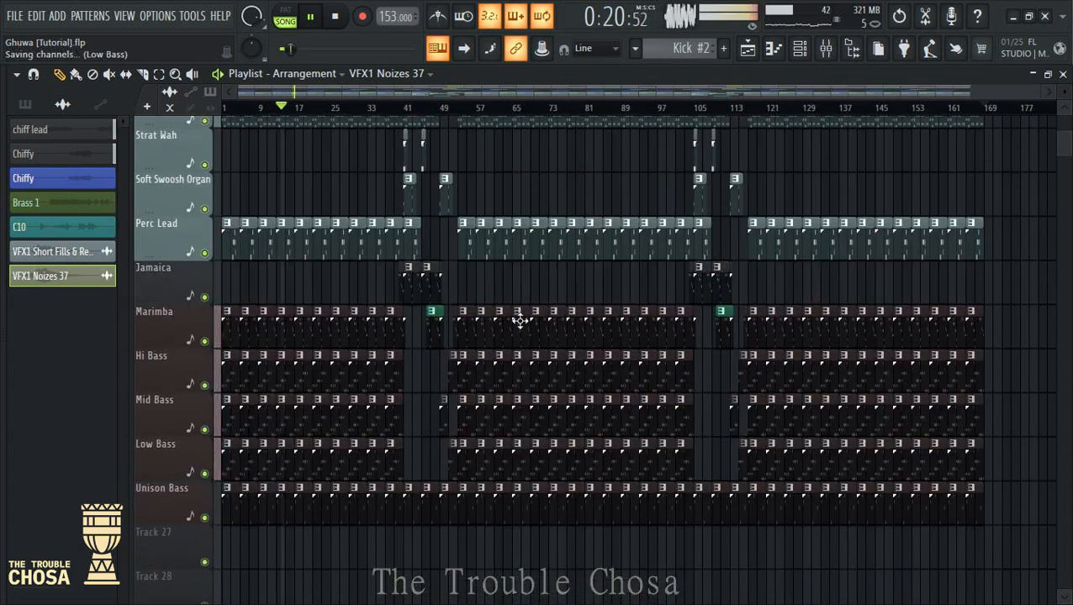
{"action": "scroll", "coordinate": [522, 323], "scroll_direction": "up", "scroll_amount": 5}
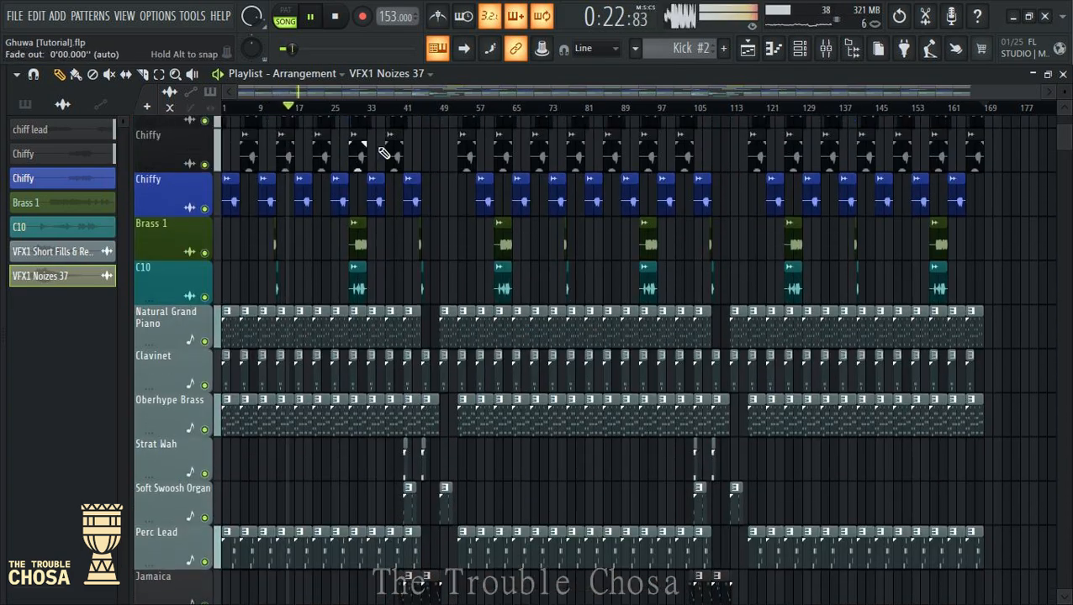
{"action": "scroll", "coordinate": [479, 211], "scroll_direction": "down", "scroll_amount": 3}
{"action": "scroll", "coordinate": [521, 252], "scroll_direction": "up", "scroll_amount": 9}
{"action": "scroll", "coordinate": [324, 111], "scroll_direction": "up", "scroll_amount": 1}
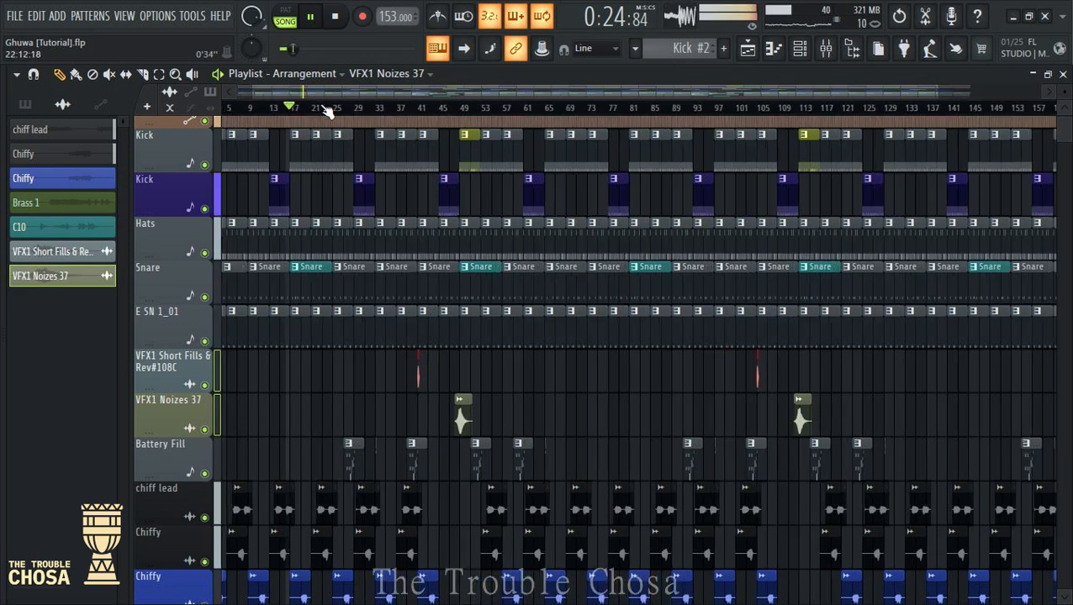
{"action": "scroll", "coordinate": [327, 112], "scroll_direction": "up", "scroll_amount": 3}
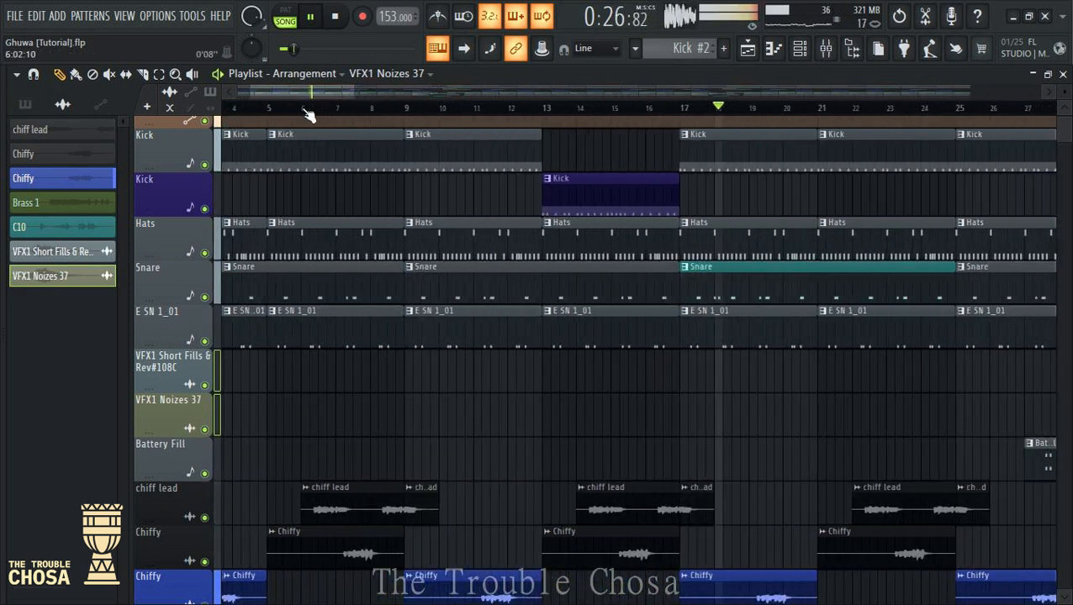
{"action": "scroll", "coordinate": [309, 112], "scroll_direction": "down", "scroll_amount": 3}
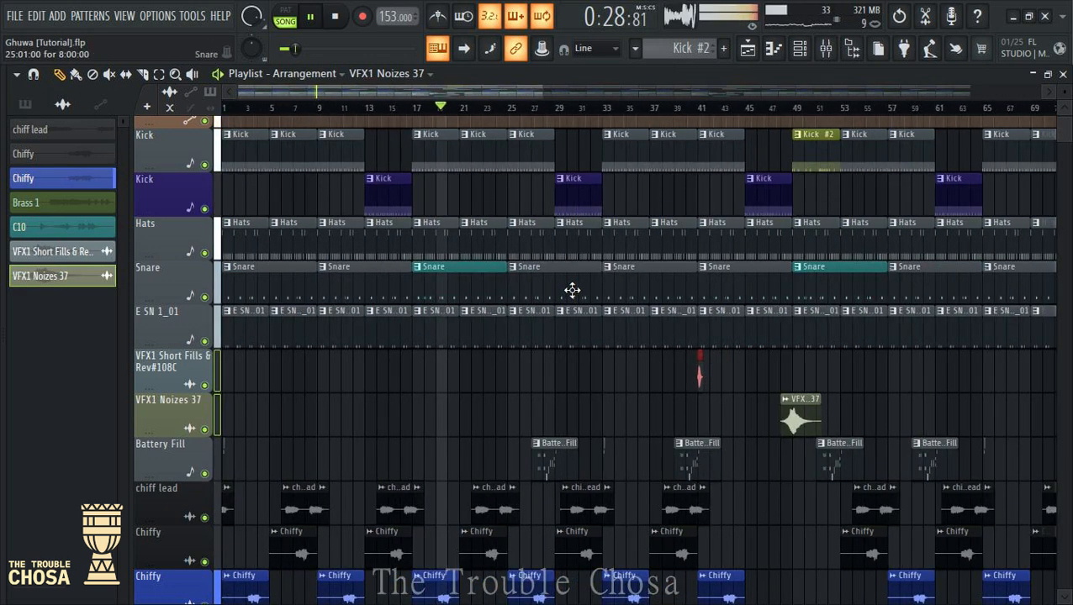
{"action": "scroll", "coordinate": [545, 345], "scroll_direction": "down", "scroll_amount": 4}
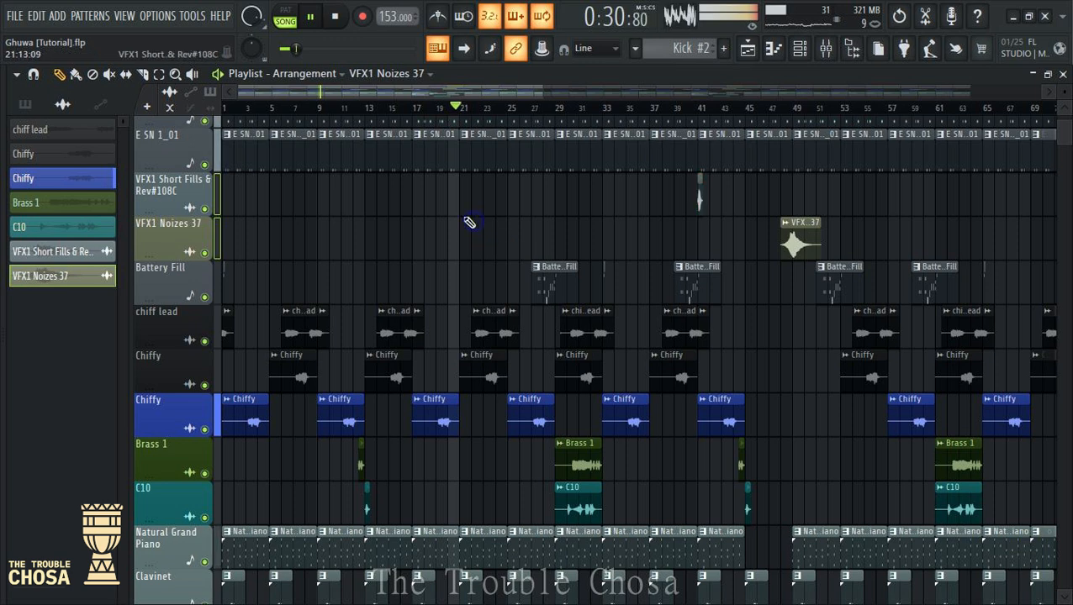
{"action": "scroll", "coordinate": [364, 220], "scroll_direction": "up", "scroll_amount": 3}
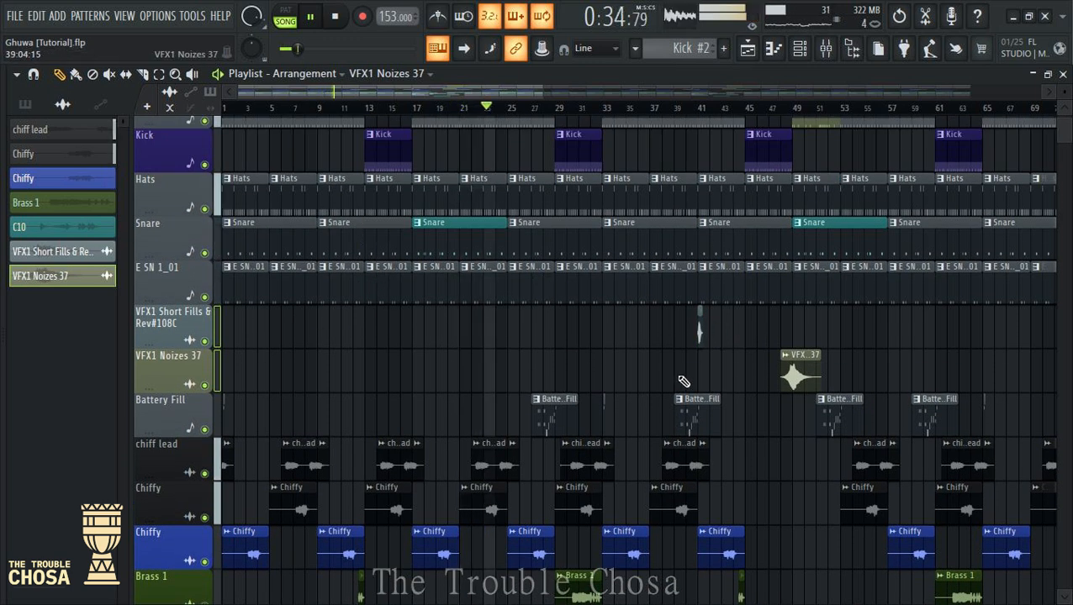
Place VFX1 Noizes 37 clips at bars 4 and 20 and a VFX1 Short Fills clip at bar 3 on their tracks
{"action": "key", "text": "space"}
{"action": "key", "text": "space"}
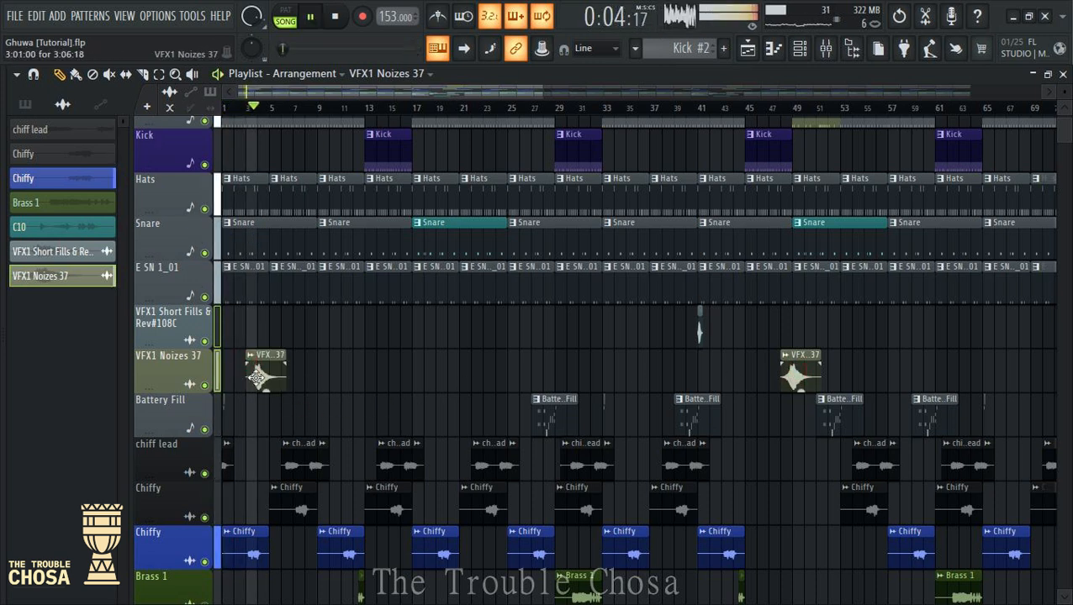
{"action": "left_click_drag", "start_coordinate": [263, 375], "coordinate": [267, 374]}
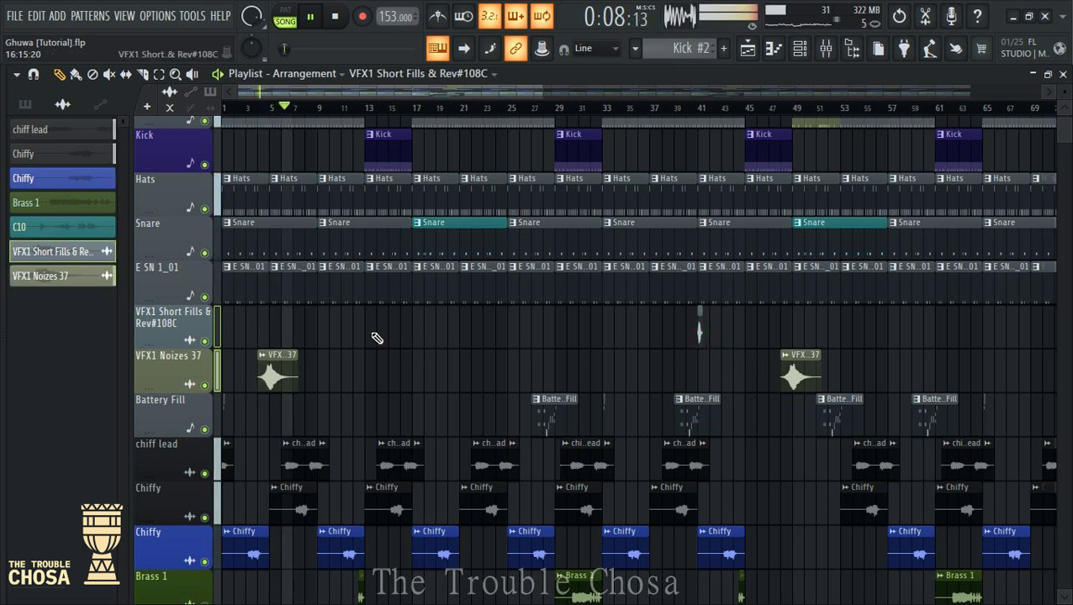
{"action": "left_click", "coordinate": [275, 374]}
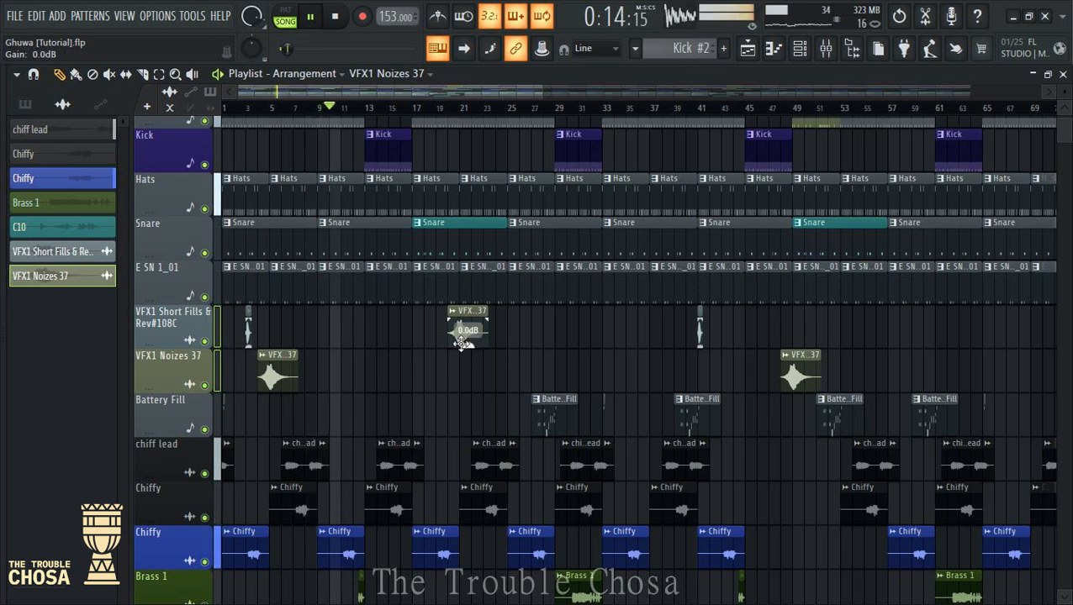
{"action": "left_click_drag", "start_coordinate": [465, 356], "coordinate": [466, 374]}
{"action": "scroll", "coordinate": [313, 380], "scroll_direction": "down", "scroll_amount": 3}
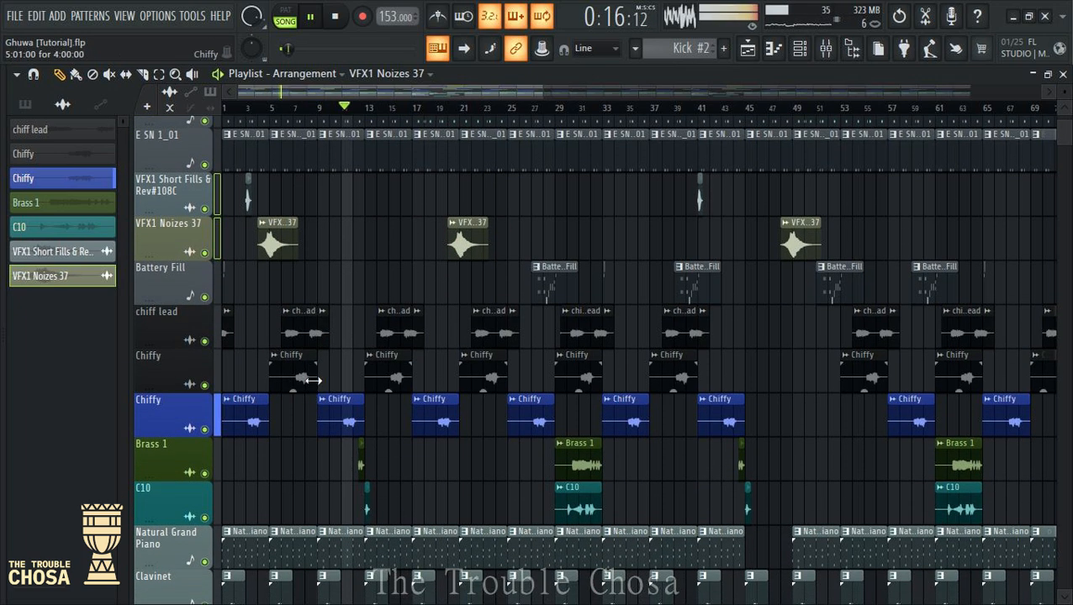
{"action": "scroll", "coordinate": [277, 111], "scroll_direction": "up", "scroll_amount": 6}
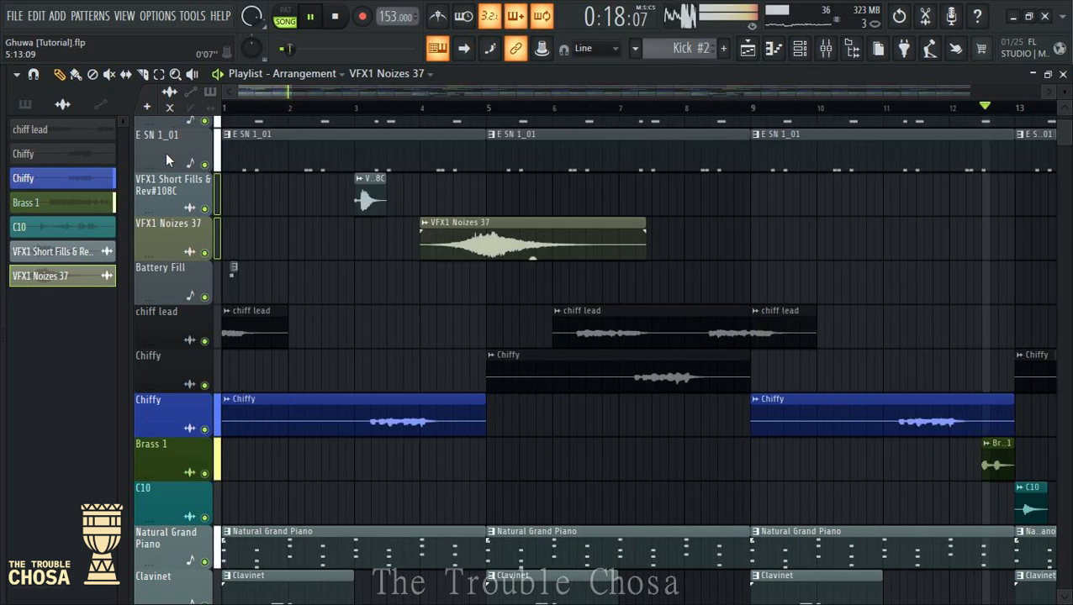
Stop playback and delete the first Hi Bass, Mid Bass and Low Bass clips, covering bars 1 to 4
{"action": "scroll", "coordinate": [285, 120], "scroll_direction": "down", "scroll_amount": 3}
{"action": "scroll", "coordinate": [402, 319], "scroll_direction": "down", "scroll_amount": 10}
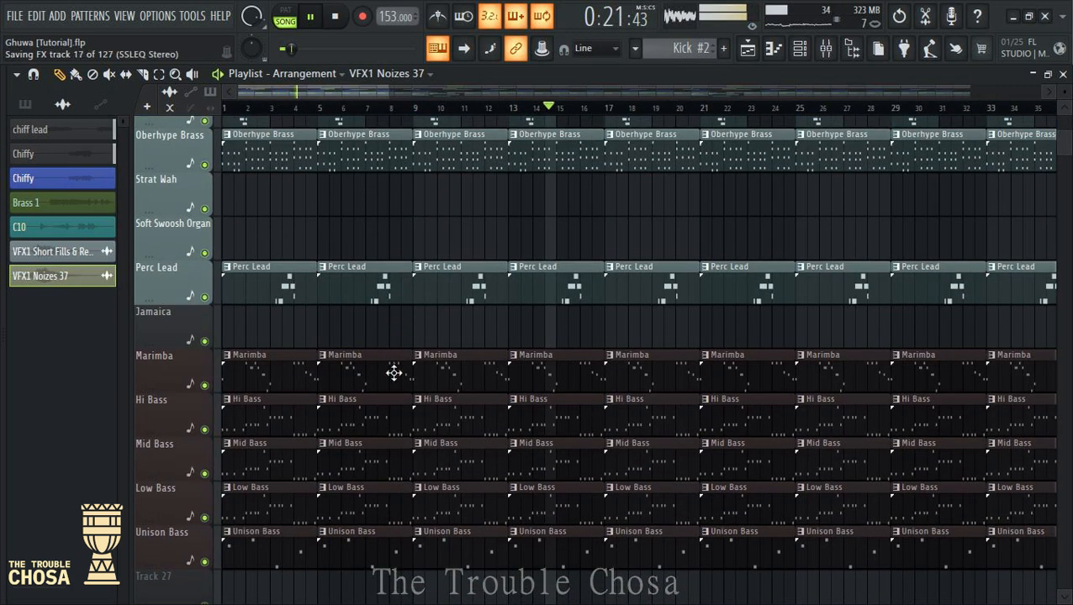
{"action": "scroll", "coordinate": [378, 353], "scroll_direction": "down", "scroll_amount": 5}
{"action": "key", "text": "space"}
{"action": "scroll", "coordinate": [277, 378], "scroll_direction": "up", "scroll_amount": 3}
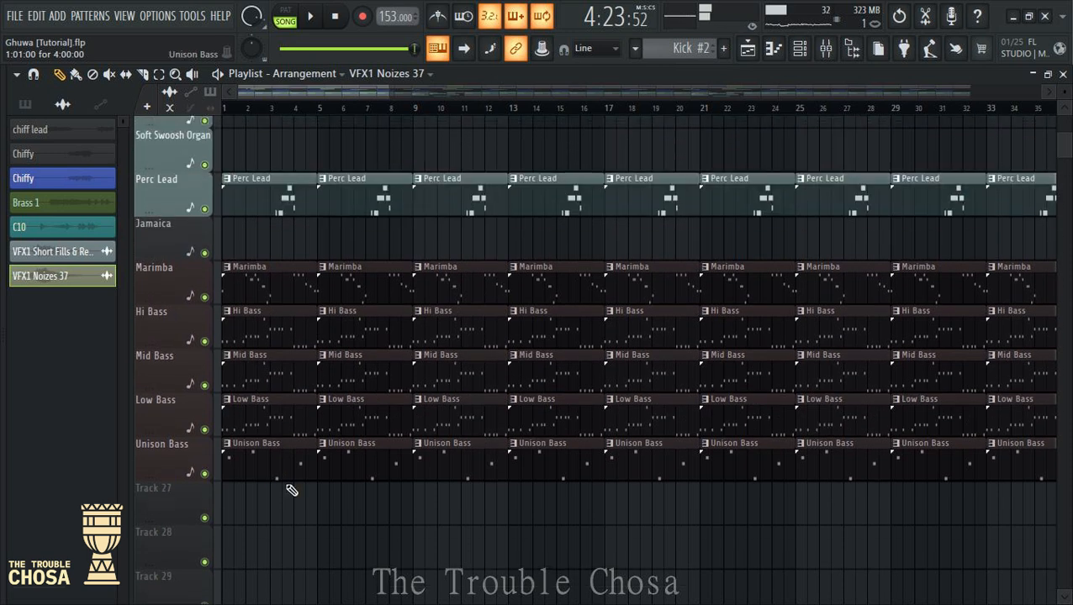
{"action": "right_click", "coordinate": [256, 412]}
{"action": "right_click", "coordinate": [260, 370]}
{"action": "right_click", "coordinate": [263, 332]}
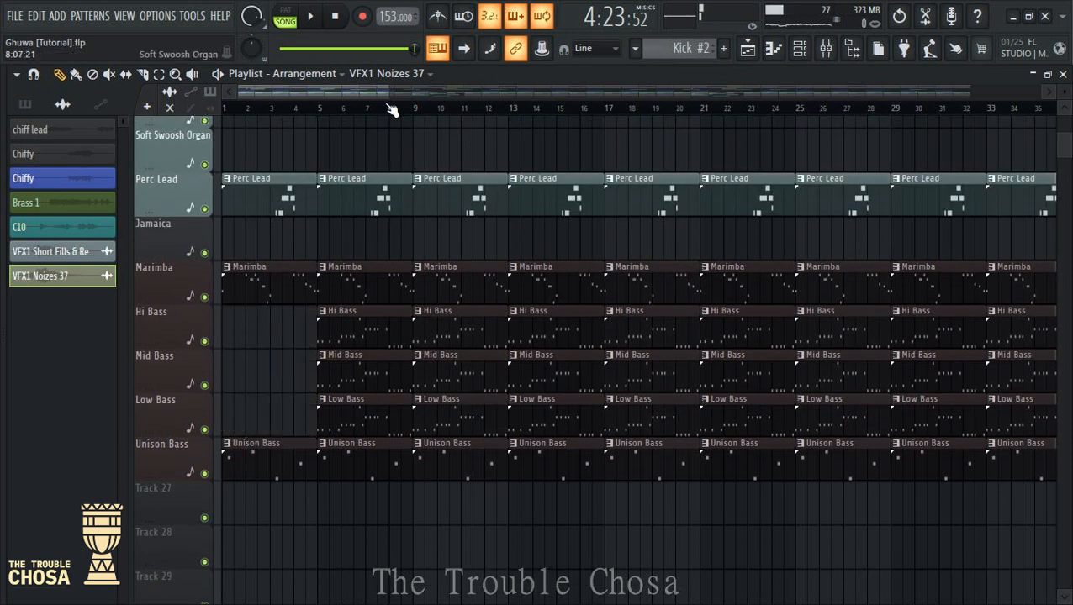
Play the opening from bar 1 to check the intro without the three removed bass clips
{"action": "scroll", "coordinate": [243, 115], "scroll_direction": "up", "scroll_amount": 5}
{"action": "key", "text": "space"}
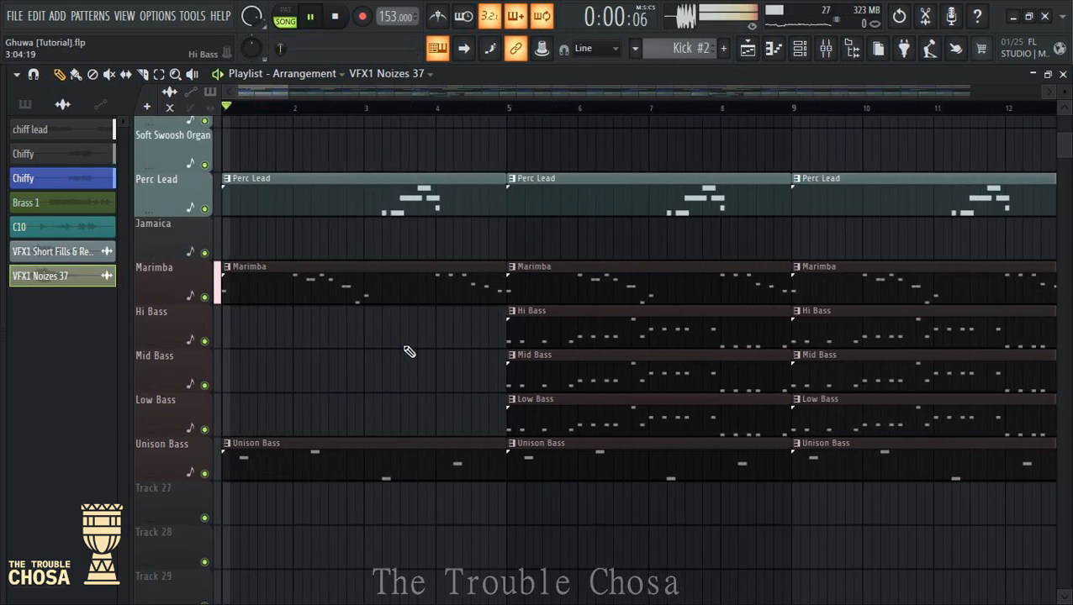
{"action": "scroll", "coordinate": [399, 353], "scroll_direction": "down", "scroll_amount": 2}
{"action": "scroll", "coordinate": [396, 351], "scroll_direction": "up", "scroll_amount": 5}
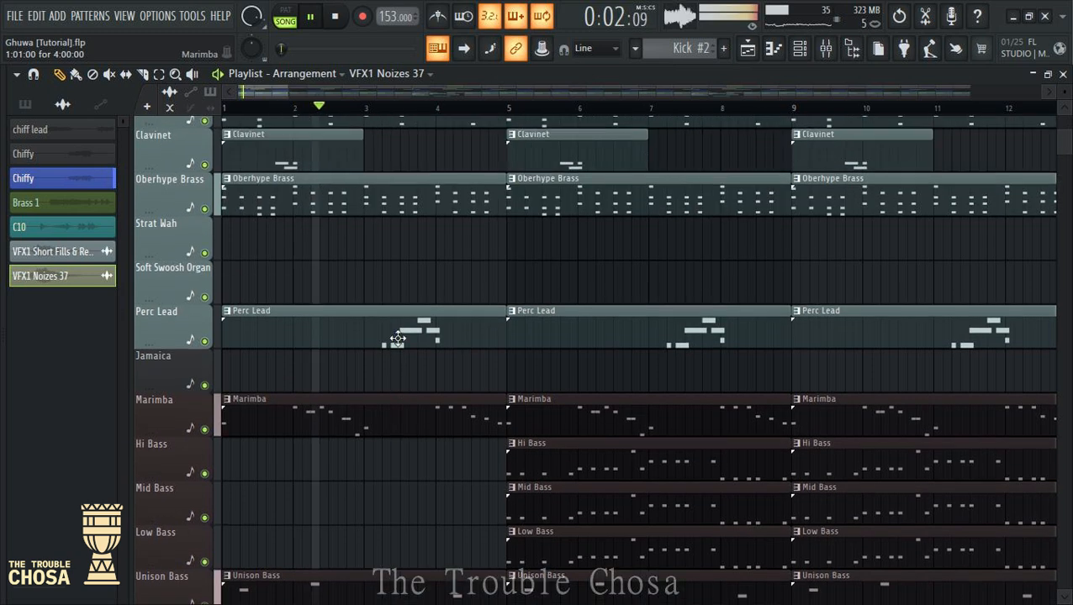
{"action": "scroll", "coordinate": [452, 118], "scroll_direction": "down", "scroll_amount": 2}
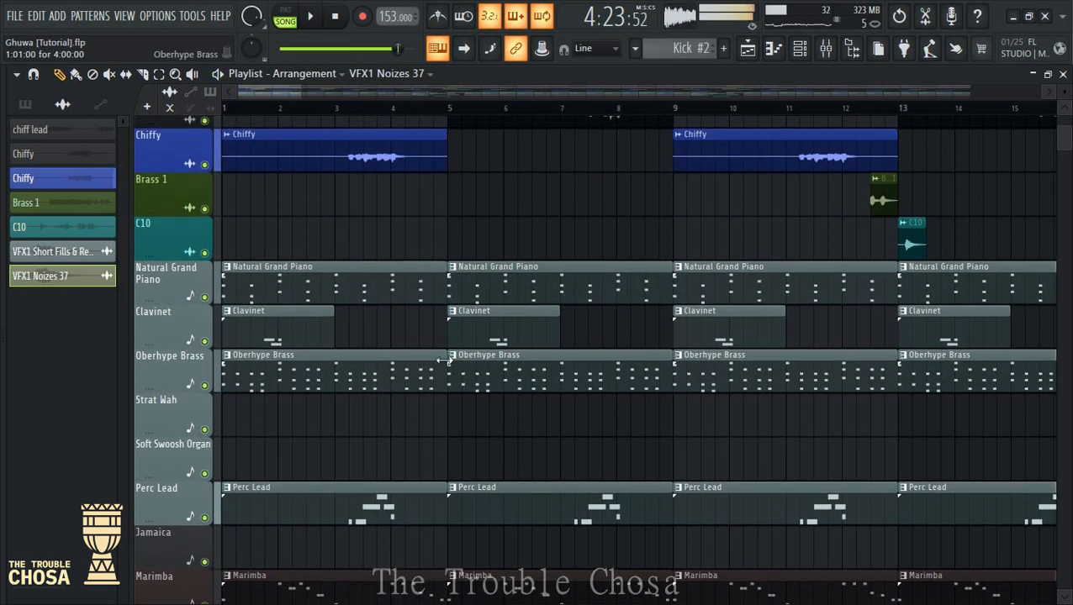
Play the opening and move the VFX1 Short Fills clip slightly earlier so it starts at 2:15, just before bar 3
{"action": "key", "text": "space"}
{"action": "scroll", "coordinate": [347, 366], "scroll_direction": "up", "scroll_amount": 5}
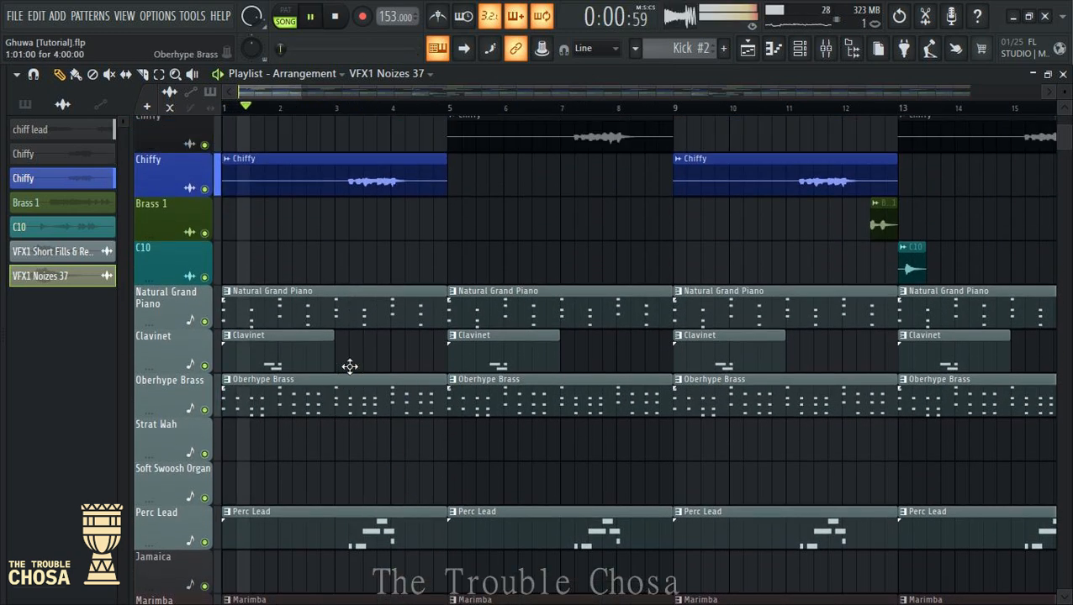
{"action": "scroll", "coordinate": [389, 375], "scroll_direction": "up", "scroll_amount": 2}
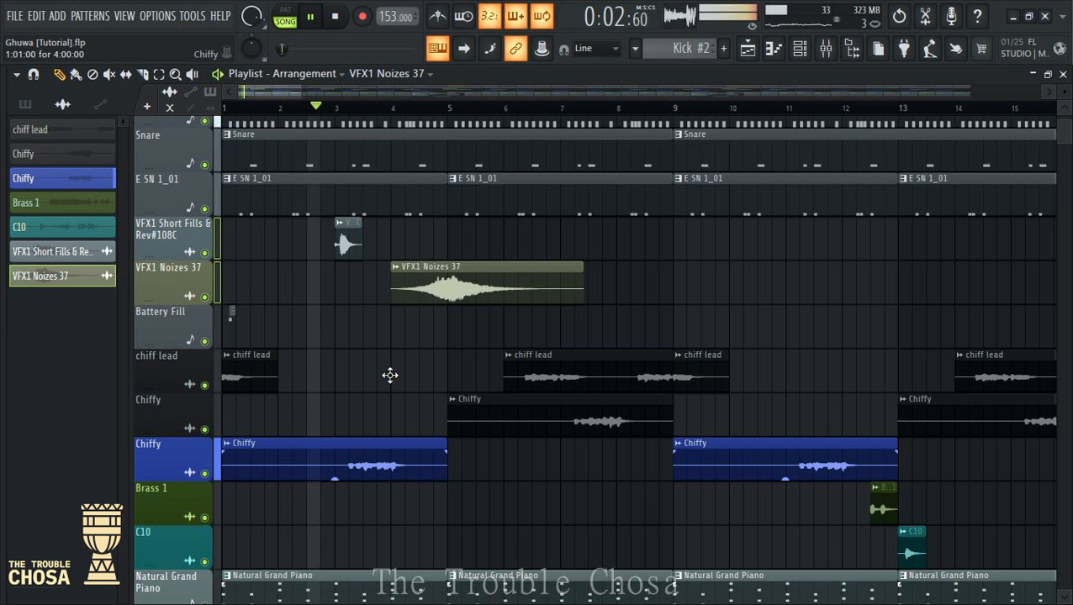
{"action": "scroll", "coordinate": [351, 116], "scroll_direction": "up", "scroll_amount": 5}
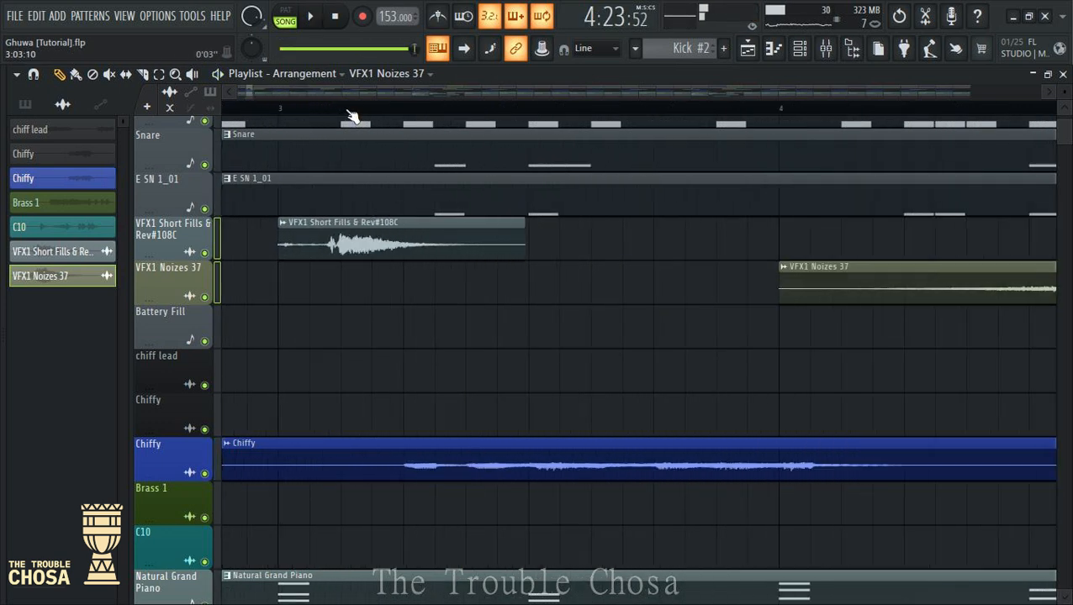
{"action": "scroll", "coordinate": [355, 116], "scroll_direction": "down", "scroll_amount": 3}
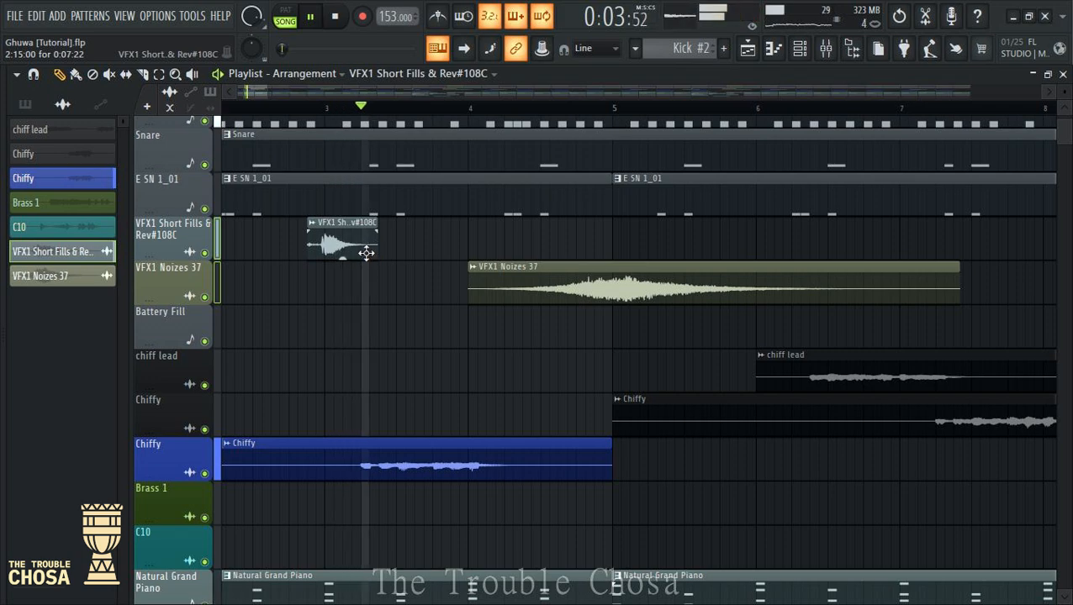
Remove the drums from bars 1–2 and the Natural Grand Piano from bars 1–4, and place Hi Bass and Low Bass clips over bars 3–4
{"action": "scroll", "coordinate": [338, 118], "scroll_direction": "down", "scroll_amount": 3}
{"action": "scroll", "coordinate": [426, 261], "scroll_direction": "down", "scroll_amount": 8}
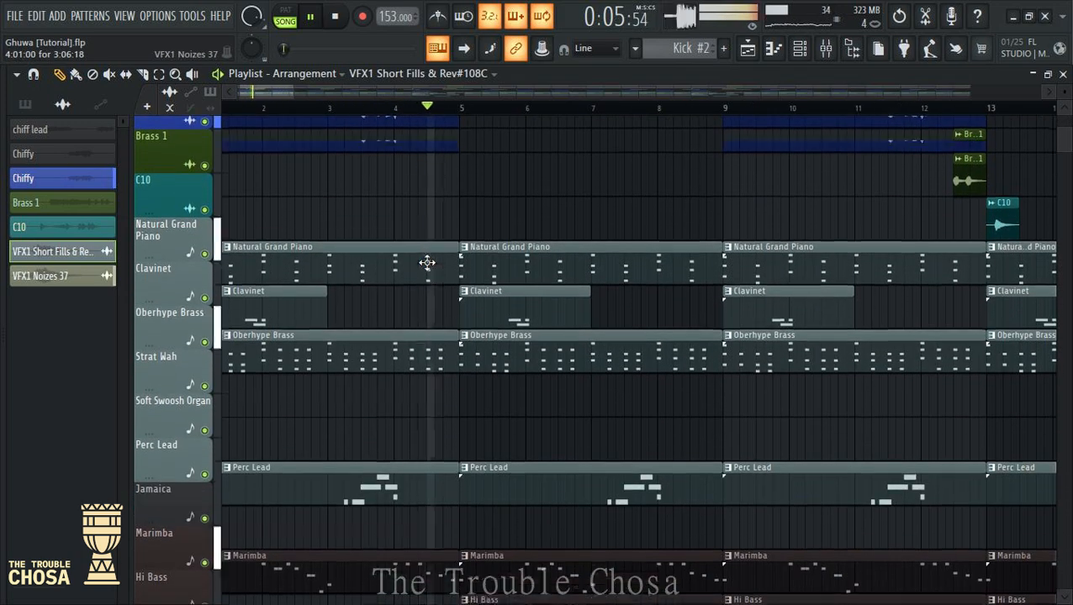
{"action": "scroll", "coordinate": [427, 262], "scroll_direction": "up", "scroll_amount": 6}
{"action": "scroll", "coordinate": [427, 263], "scroll_direction": "up", "scroll_amount": 5}
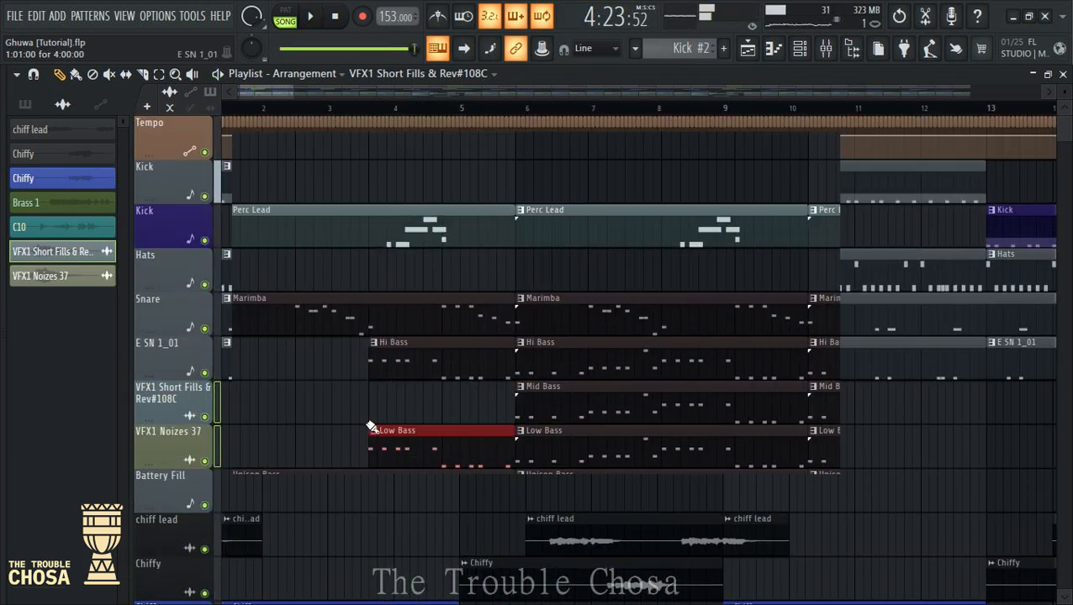
{"action": "scroll", "coordinate": [593, 285], "scroll_direction": "up", "scroll_amount": 10}
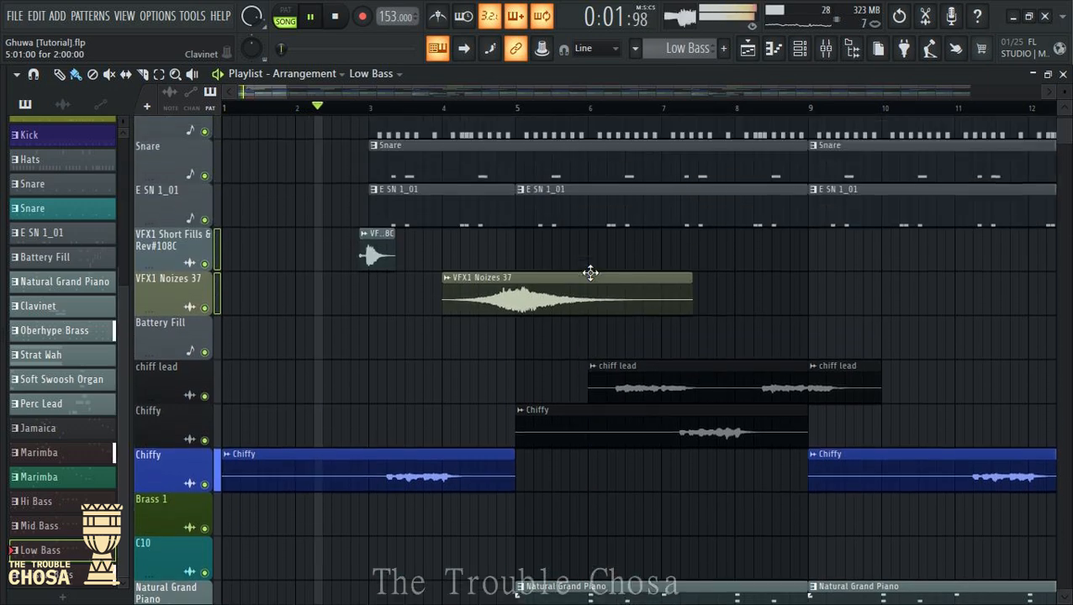
Play the thinned-out opening and examine its tracks from the drums and effects down to the bass lines
{"action": "scroll", "coordinate": [591, 272], "scroll_direction": "down", "scroll_amount": 6}
{"action": "scroll", "coordinate": [606, 278], "scroll_direction": "down", "scroll_amount": 7}
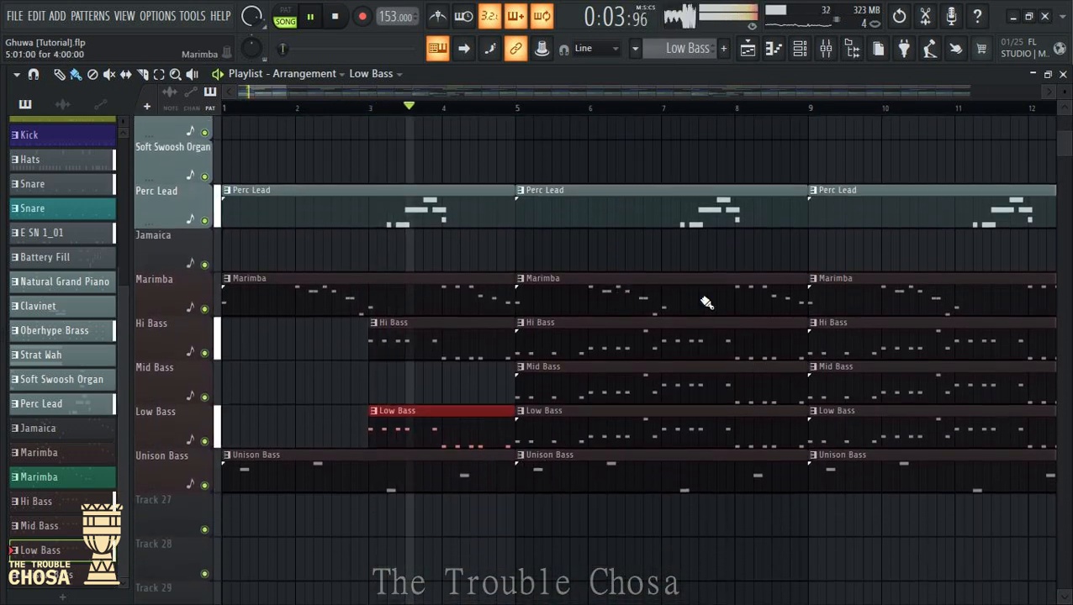
{"action": "scroll", "coordinate": [655, 286], "scroll_direction": "up", "scroll_amount": 4}
{"action": "scroll", "coordinate": [685, 290], "scroll_direction": "up", "scroll_amount": 8}
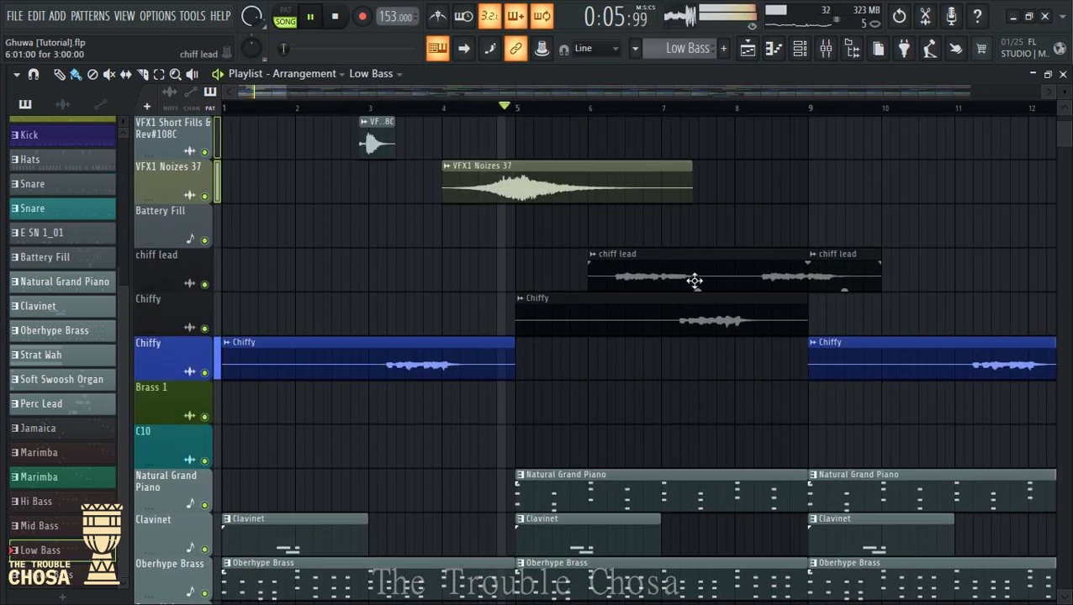
{"action": "scroll", "coordinate": [693, 287], "scroll_direction": "down", "scroll_amount": 3}
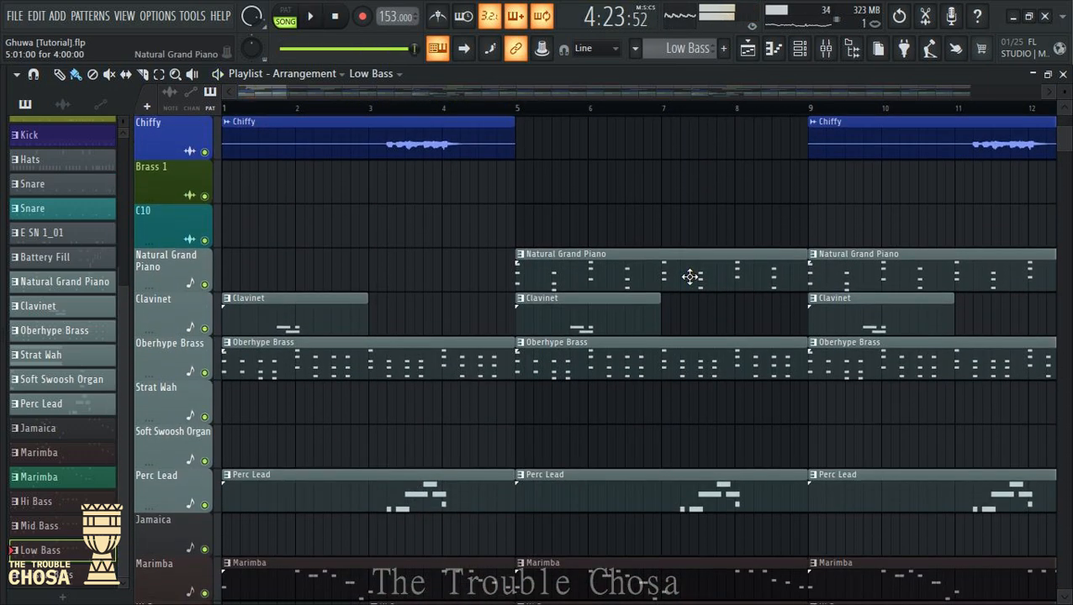
{"action": "scroll", "coordinate": [691, 277], "scroll_direction": "down", "scroll_amount": 7}
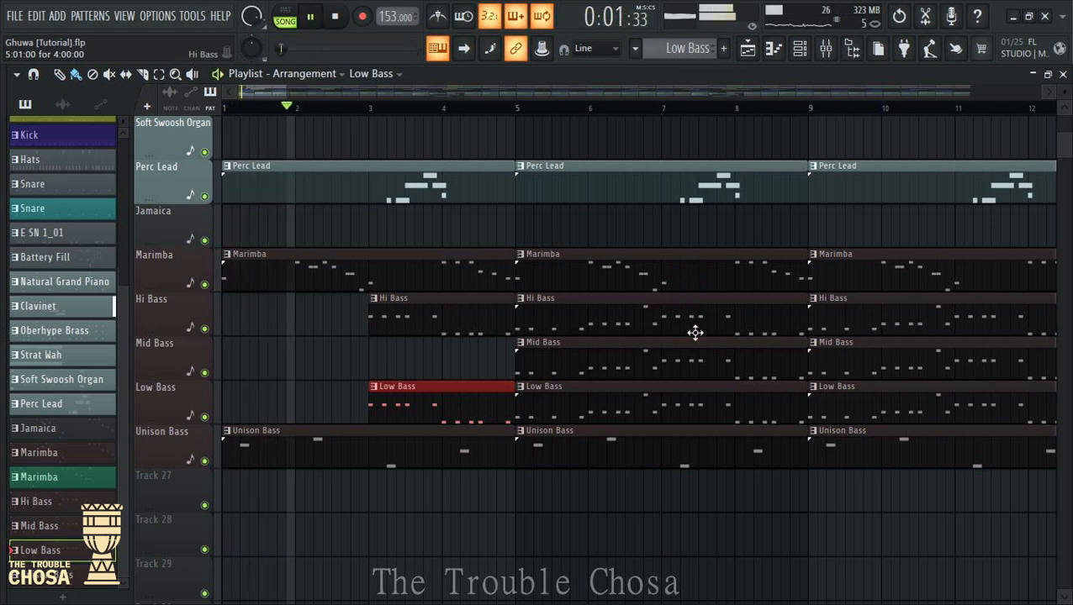
{"action": "scroll", "coordinate": [785, 354], "scroll_direction": "up", "scroll_amount": 2}
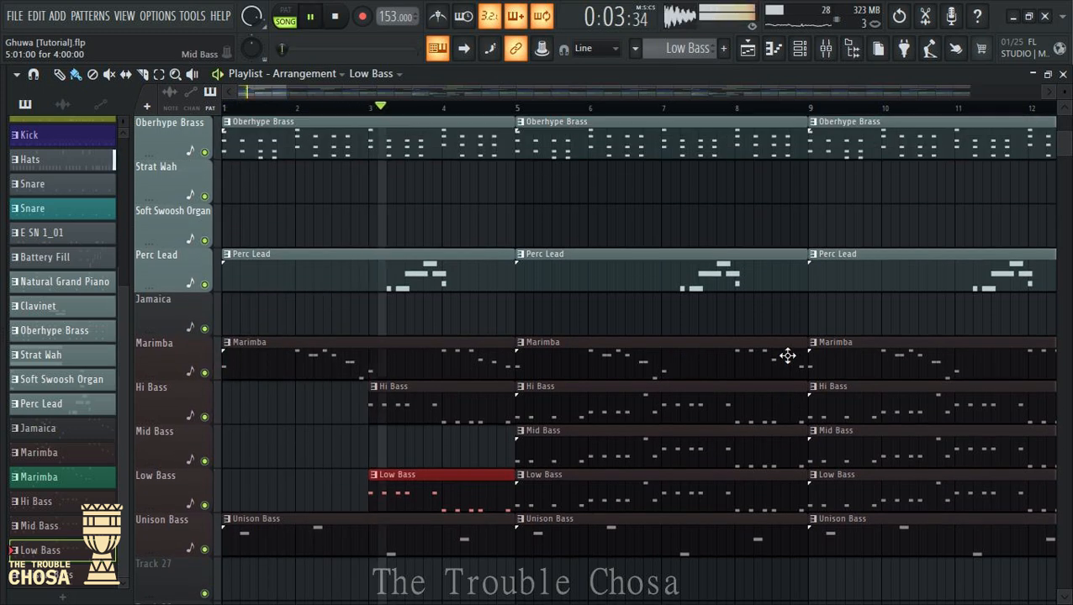
Trim the bass, Kick and Hats clips that start at bar 5 so they begin at bar 7
{"action": "left_click_drag", "start_coordinate": [517, 469], "coordinate": [673, 451]}
{"action": "scroll", "coordinate": [673, 450], "scroll_direction": "up", "scroll_amount": 15}
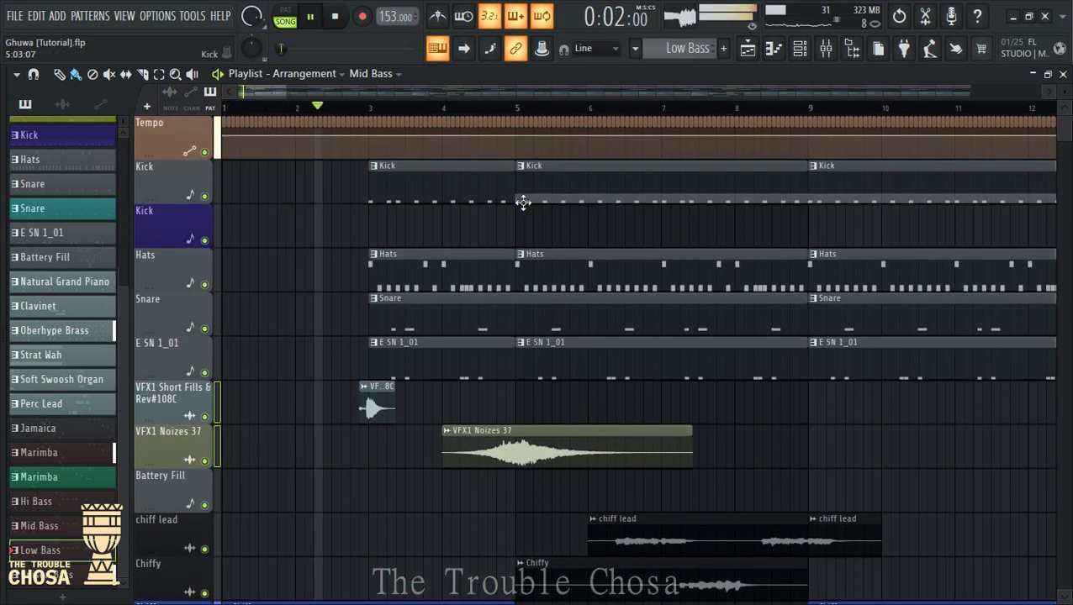
{"action": "left_click_drag", "start_coordinate": [518, 202], "coordinate": [664, 203]}
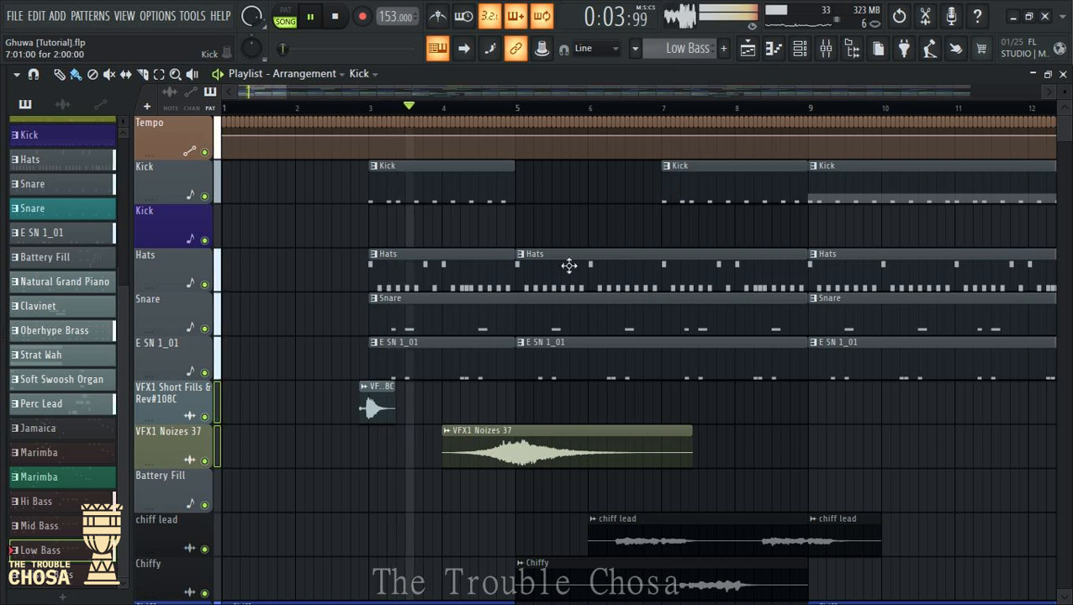
{"action": "left_click_drag", "start_coordinate": [518, 278], "coordinate": [664, 281]}
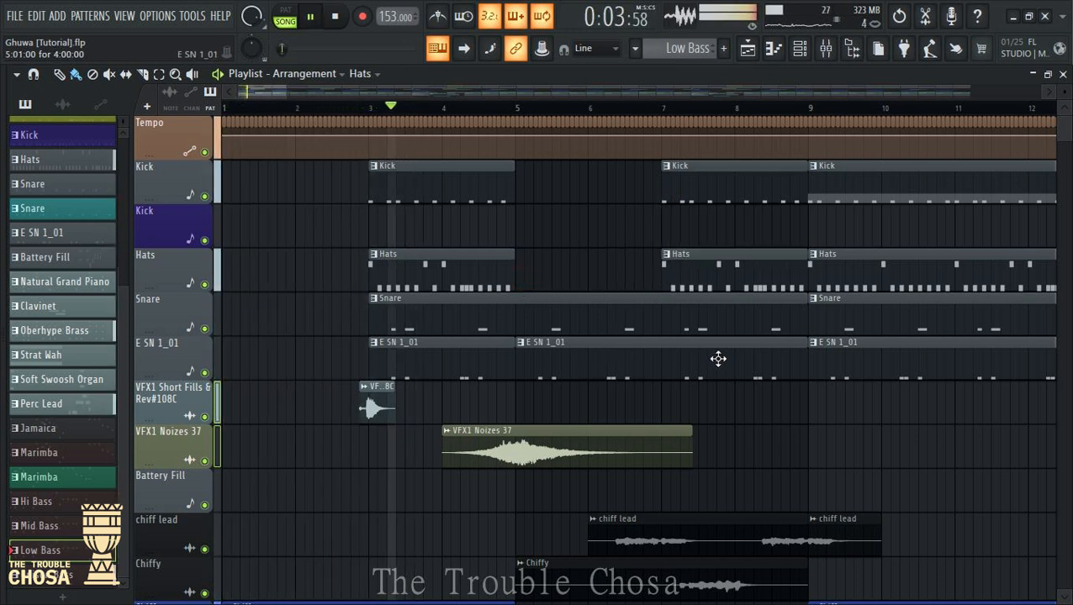
{"action": "scroll", "coordinate": [716, 360], "scroll_direction": "down", "scroll_amount": 3}
{"action": "scroll", "coordinate": [841, 337], "scroll_direction": "up", "scroll_amount": 3}
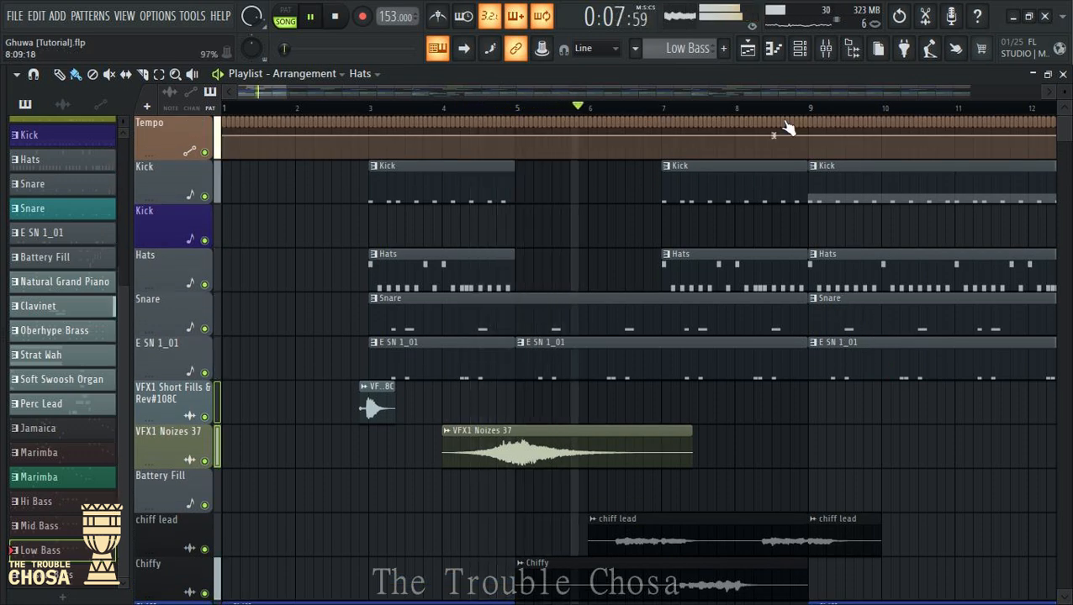
Place a copy of the Battery Fill clip on its track at bar 5 and play the opening briefly
{"action": "scroll", "coordinate": [821, 113], "scroll_direction": "down", "scroll_amount": 3}
{"action": "scroll", "coordinate": [824, 114], "scroll_direction": "down", "scroll_amount": 3}
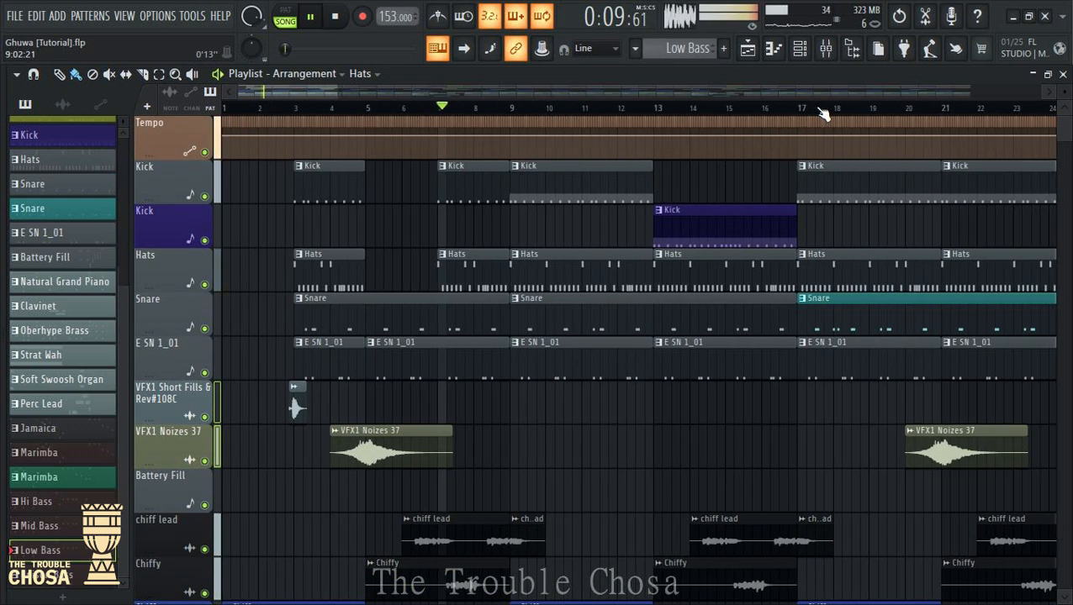
{"action": "scroll", "coordinate": [837, 116], "scroll_direction": "down", "scroll_amount": 3}
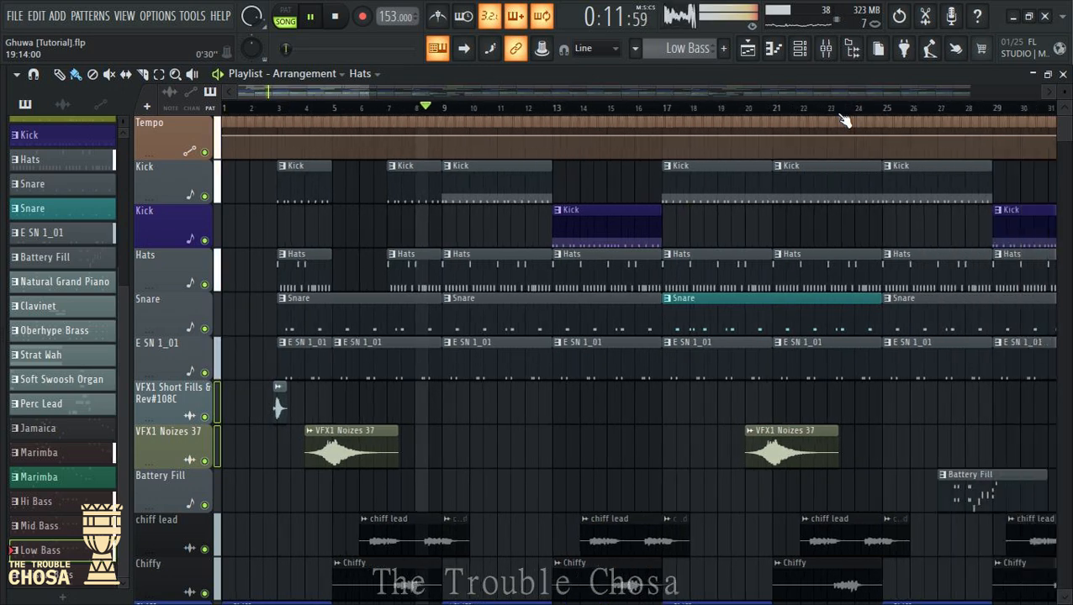
{"action": "left_click", "coordinate": [841, 495]}
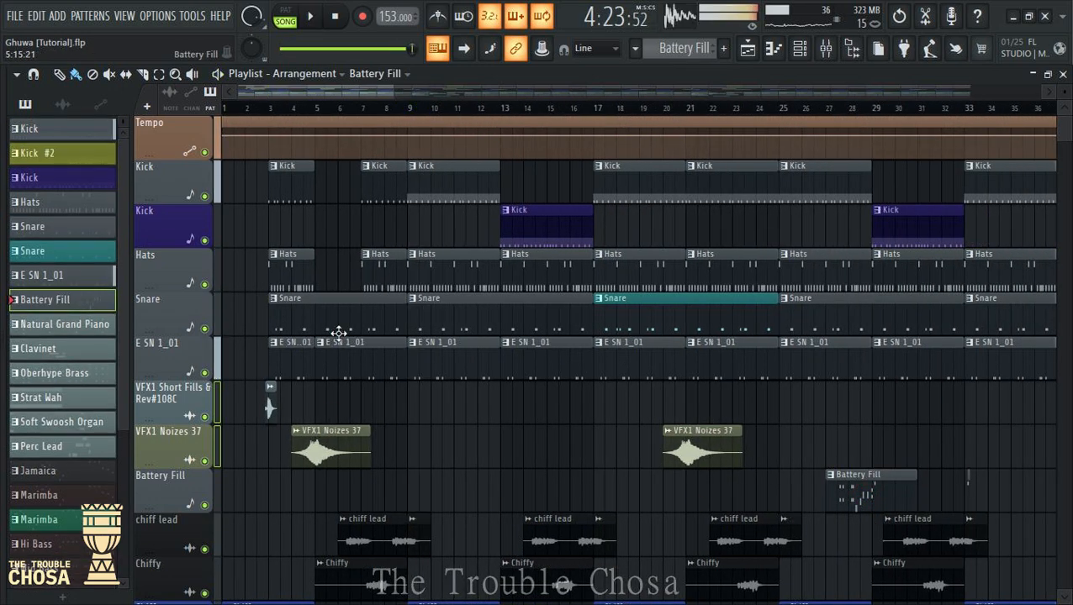
{"action": "key", "text": "space"}
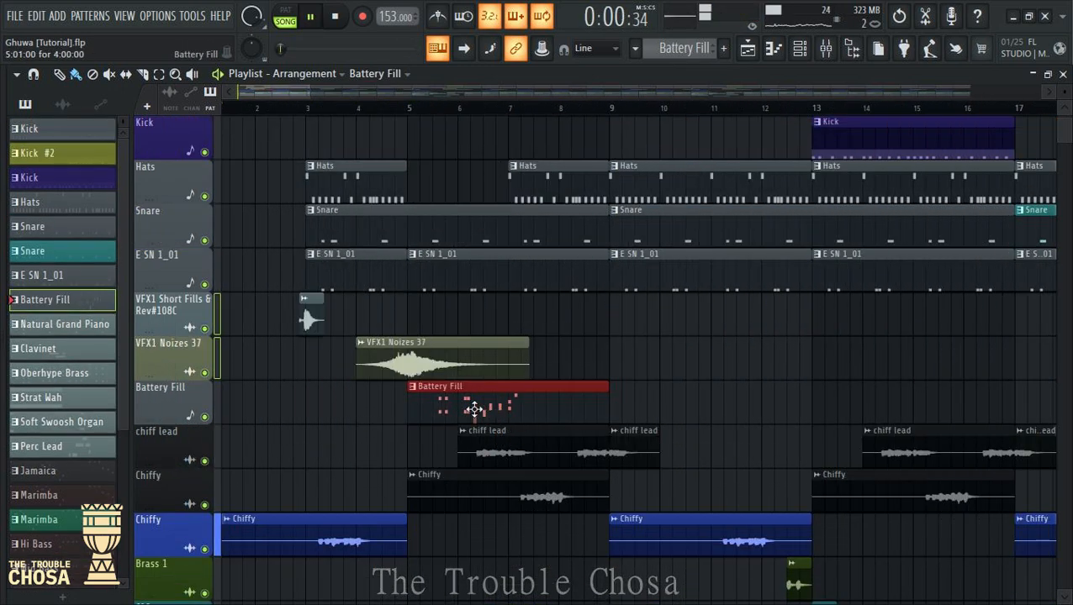
{"action": "key", "text": "space"}
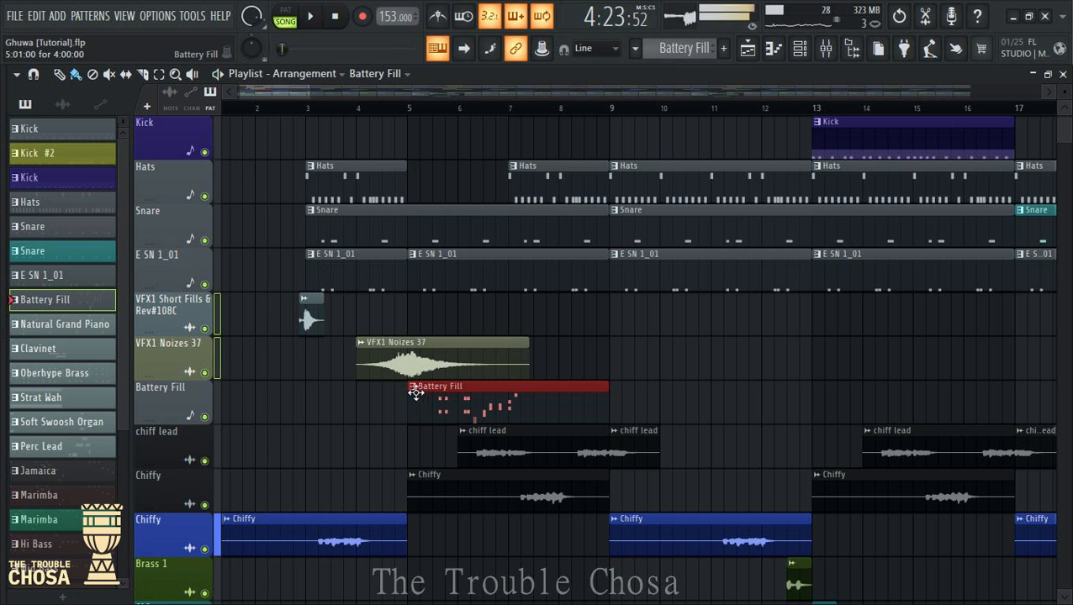
Make the Battery Fill clip at bar 5 unique and open its notes in the piano roll
{"action": "right_click", "coordinate": [421, 389]}
{"action": "left_click", "coordinate": [446, 496]}
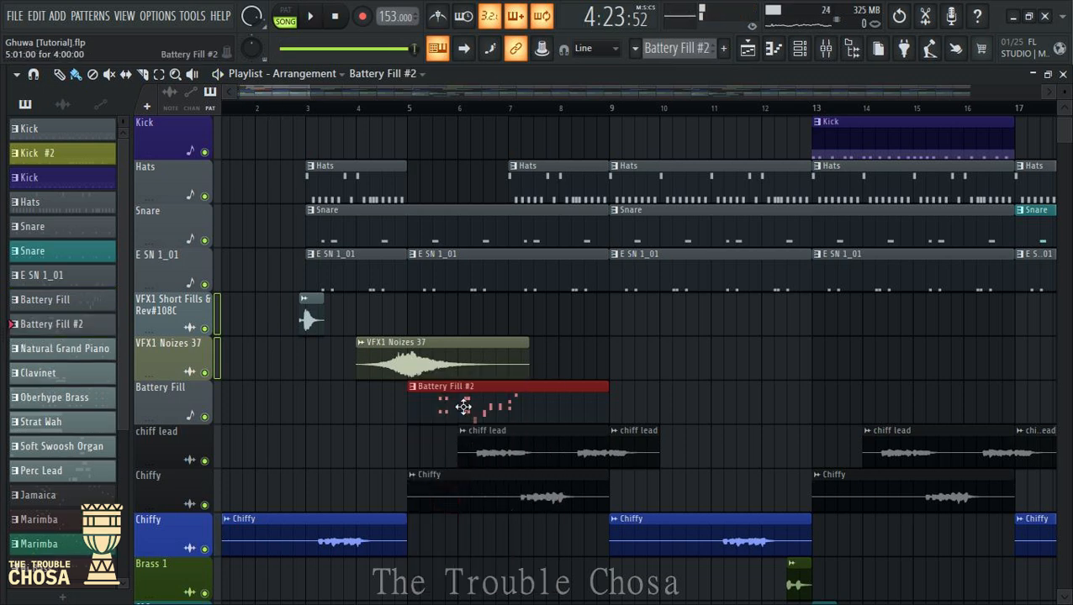
{"action": "double_click", "coordinate": [462, 406]}
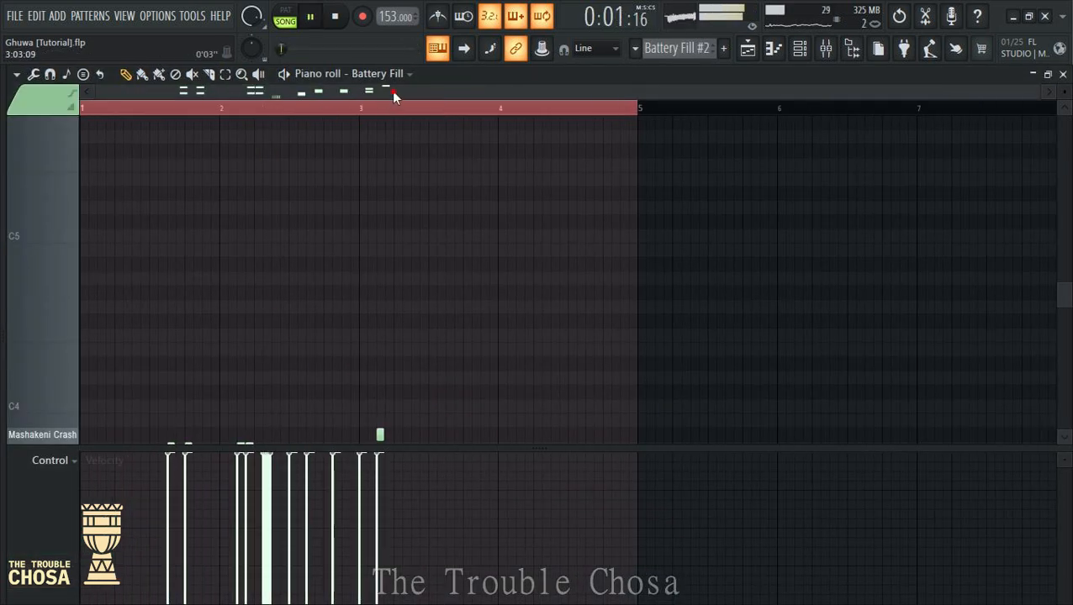
{"action": "scroll", "coordinate": [263, 112], "scroll_direction": "up", "scroll_amount": 5}
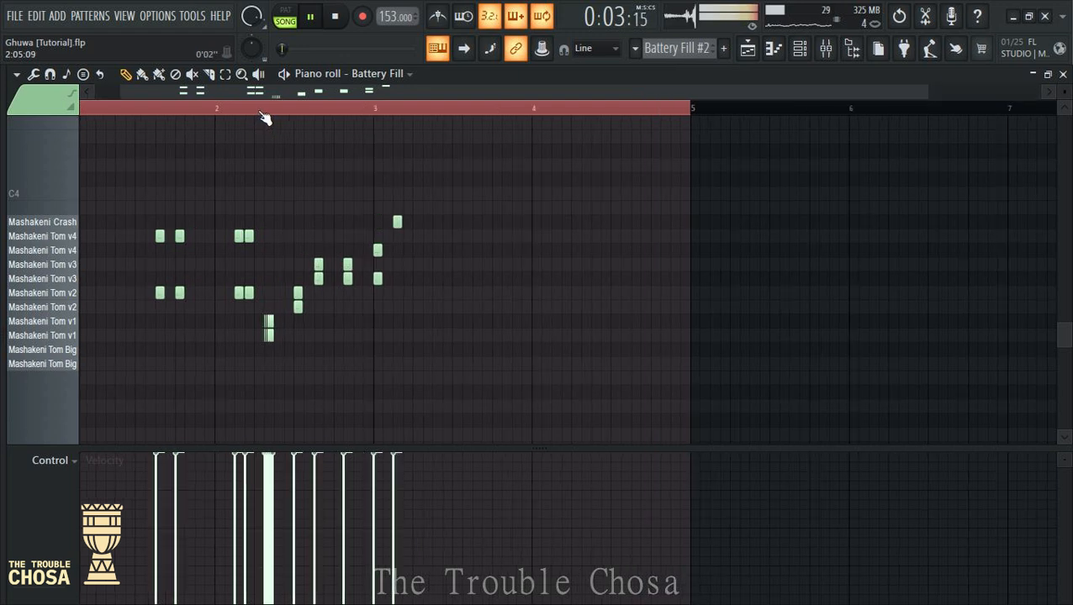
Shift the fill's early bar 2 tom pairs to steps 1 and 3, and set Tom v3 pairs at steps 13 and 15
{"action": "left_click_drag", "start_coordinate": [303, 91], "coordinate": [193, 124]}
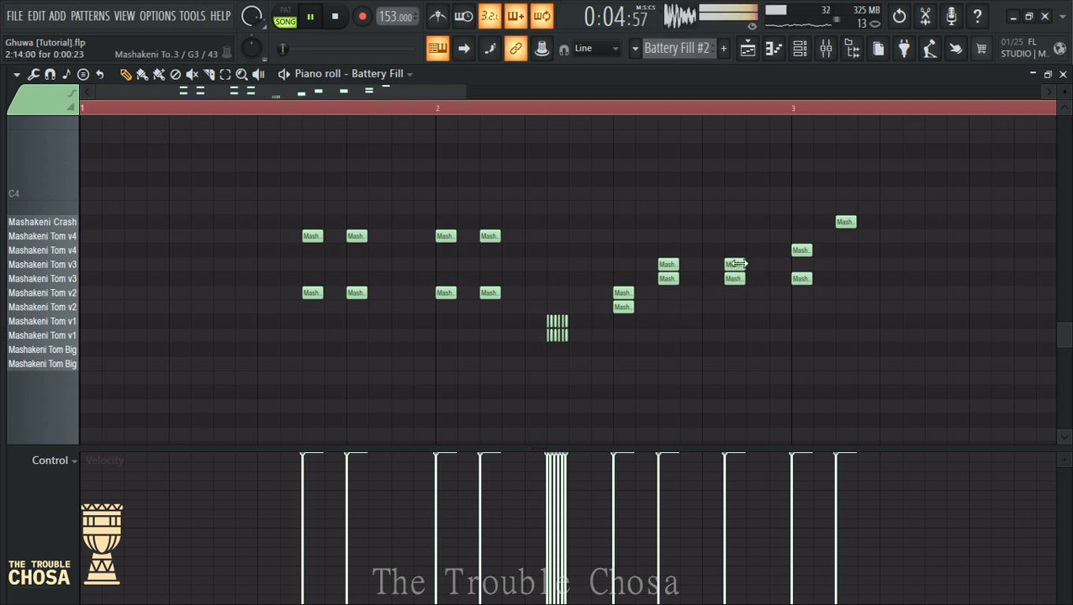
{"action": "left_click", "coordinate": [705, 264]}
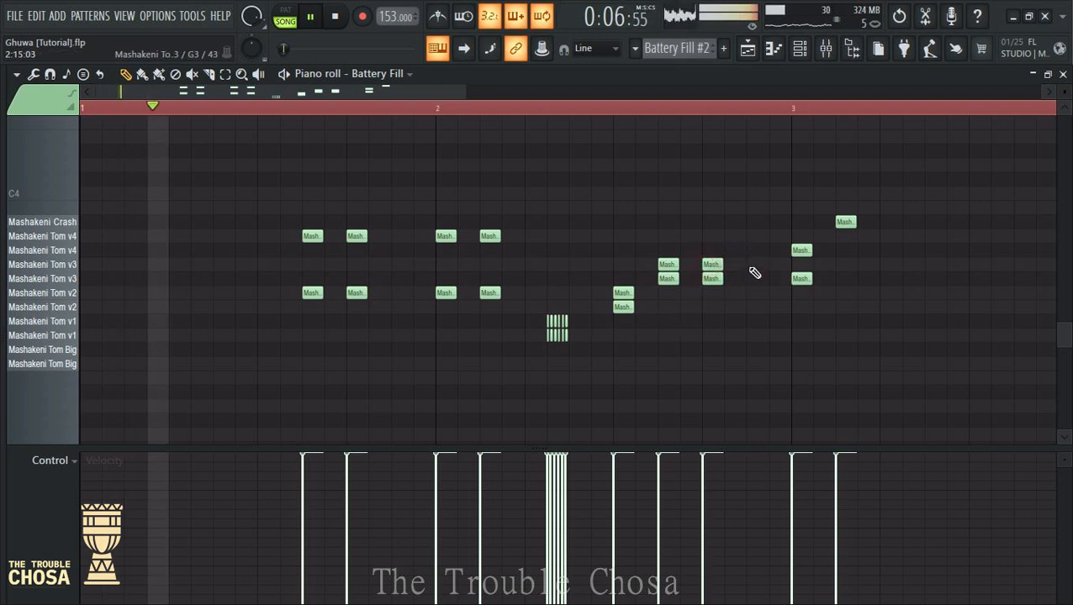
{"action": "left_click", "coordinate": [755, 266]}
{"action": "left_click", "coordinate": [754, 278]}
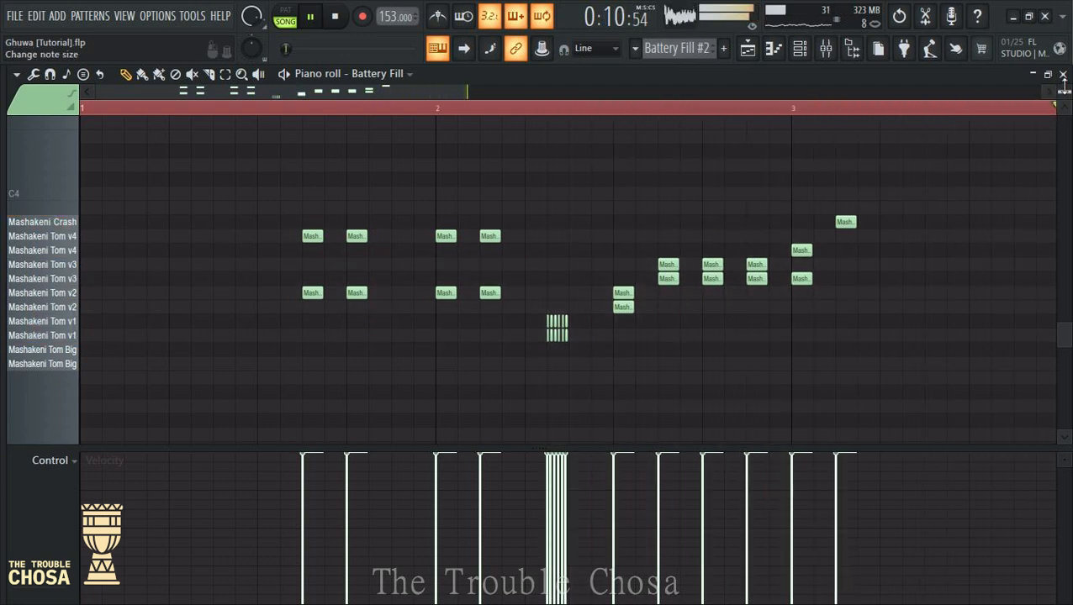
{"action": "left_click", "coordinate": [1063, 74]}
Save the project and place a Kick clip on the second Kick track just before bar 7, shortened to a single step
{"action": "scroll", "coordinate": [687, 333], "scroll_direction": "up", "scroll_amount": 3}
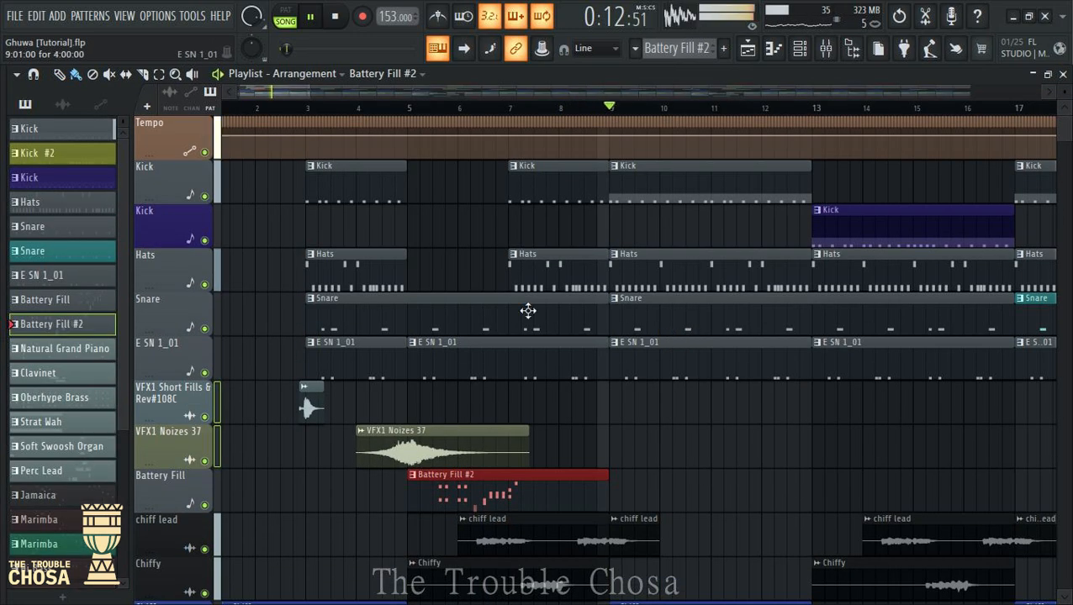
{"action": "scroll", "coordinate": [496, 115], "scroll_direction": "up", "scroll_amount": 2}
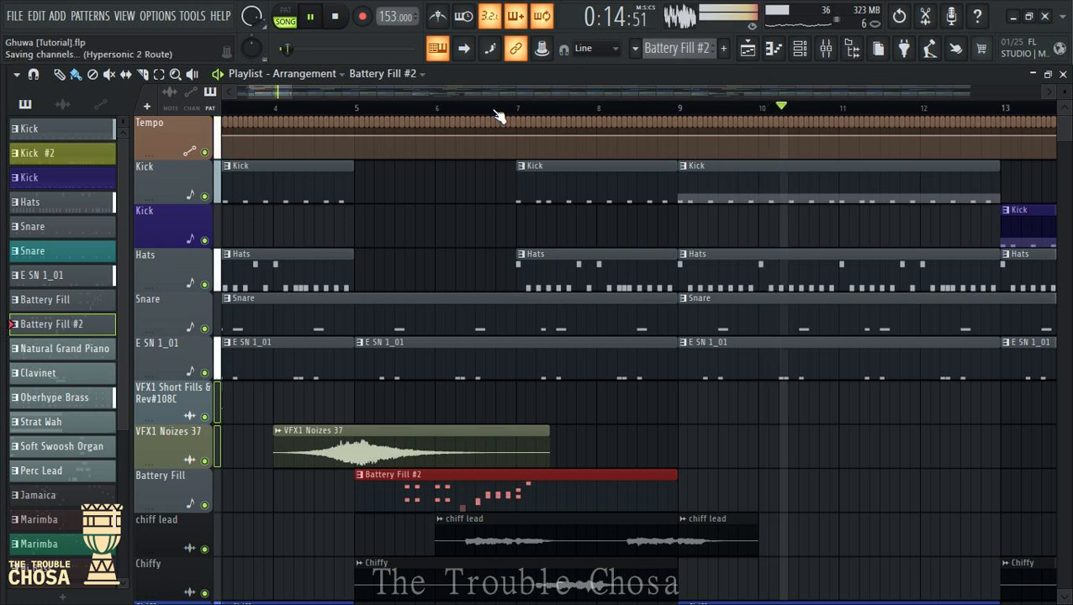
{"action": "scroll", "coordinate": [518, 114], "scroll_direction": "up", "scroll_amount": 2}
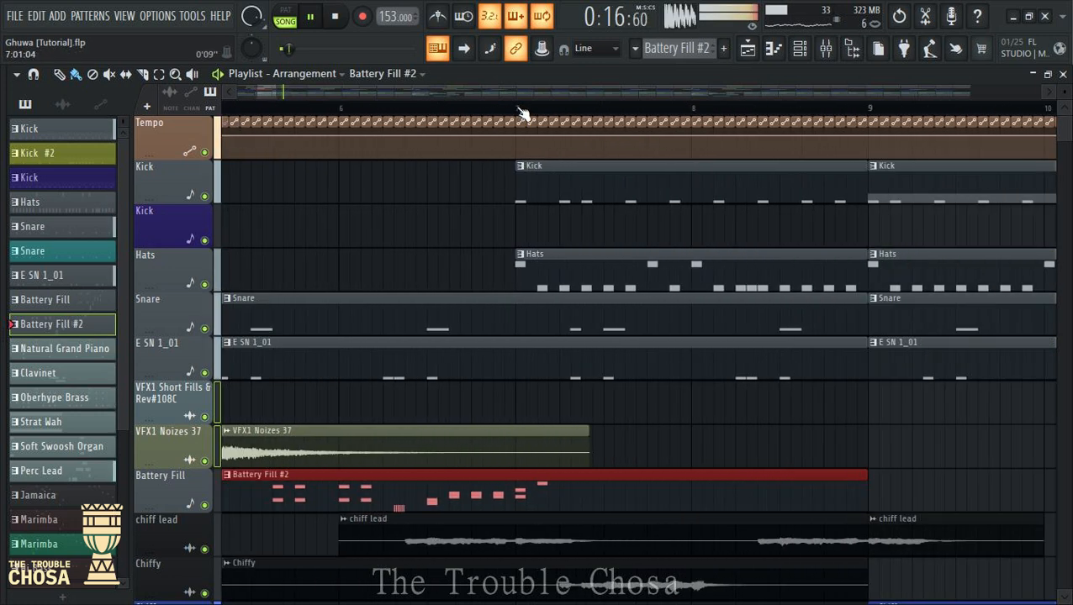
{"action": "left_click", "coordinate": [533, 189]}
{"action": "left_click", "coordinate": [509, 228]}
{"action": "key", "text": "space"}
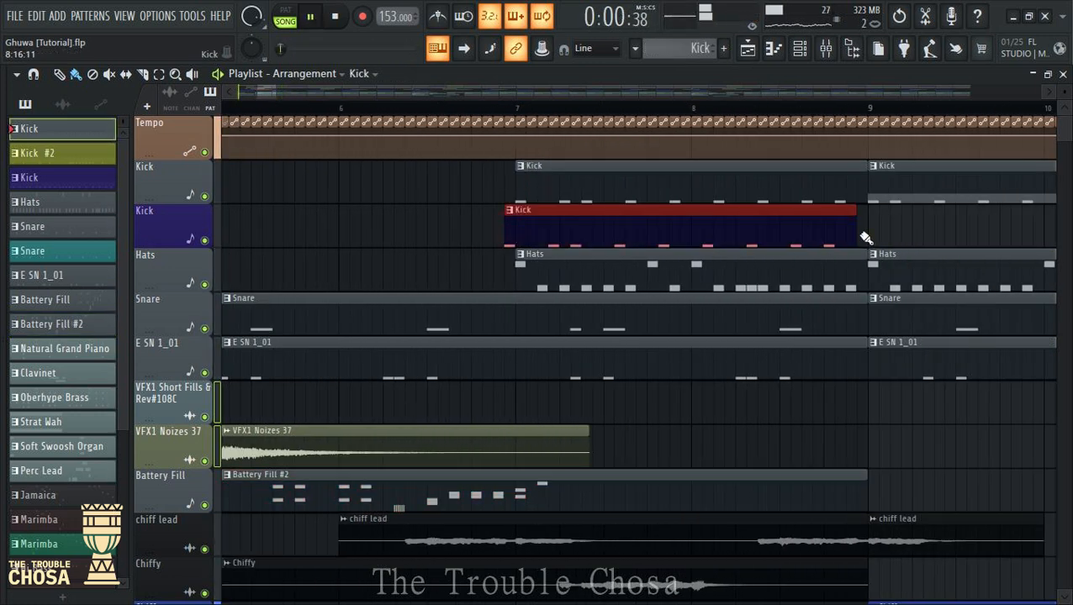
{"action": "left_click_drag", "start_coordinate": [677, 231], "coordinate": [510, 228]}
{"action": "key", "text": "space"}
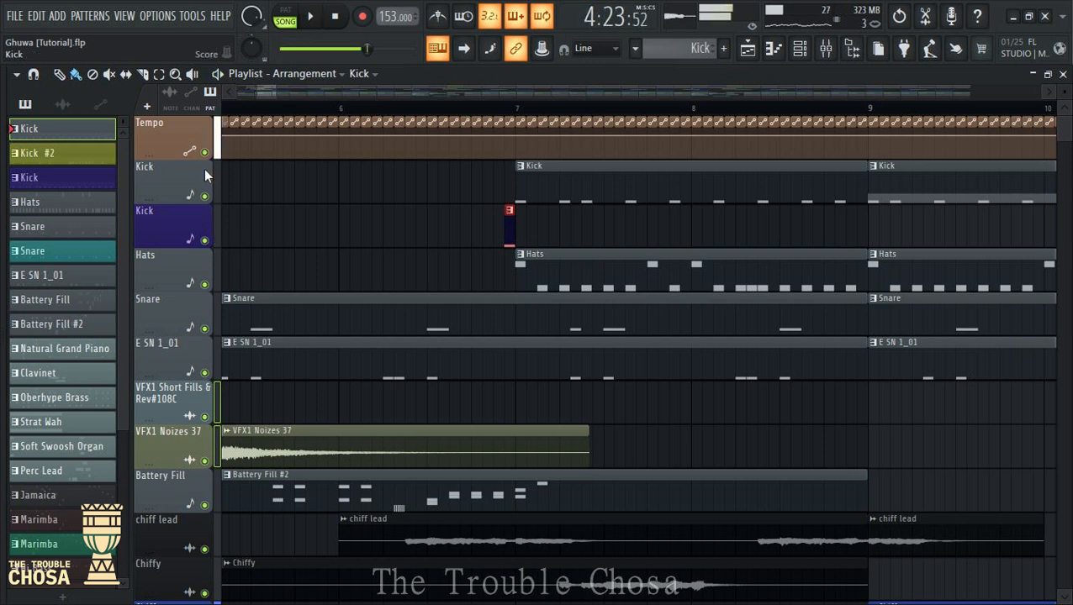
Solo the second Kick track, loop playback over the single step before bar 7, and bring up the mixer
{"action": "right_click", "coordinate": [204, 152]}
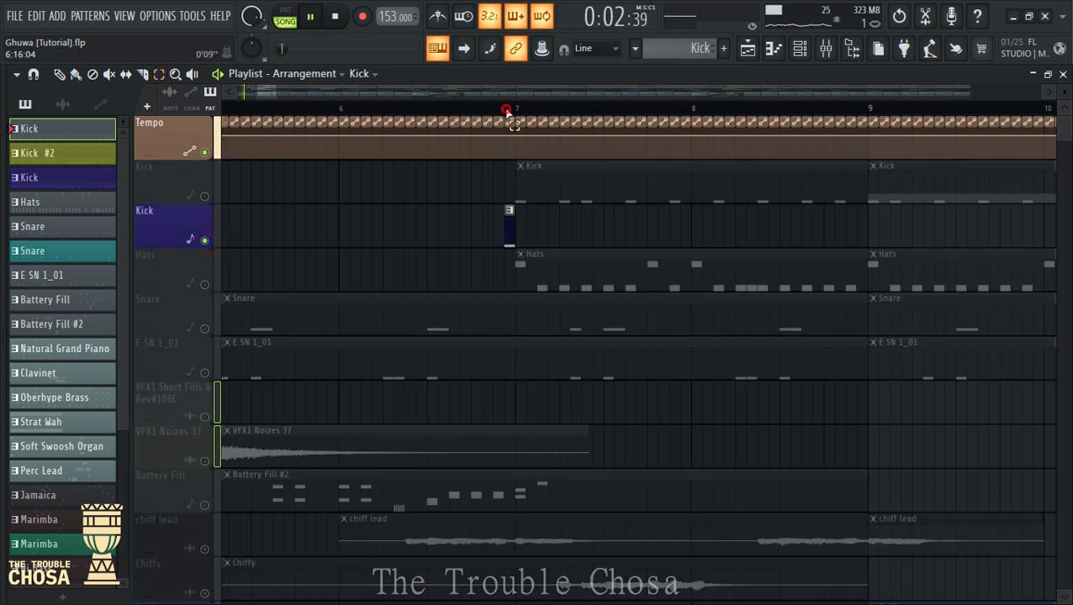
{"action": "left_click_drag", "start_coordinate": [506, 111], "coordinate": [515, 112]}
{"action": "key", "text": "space"}
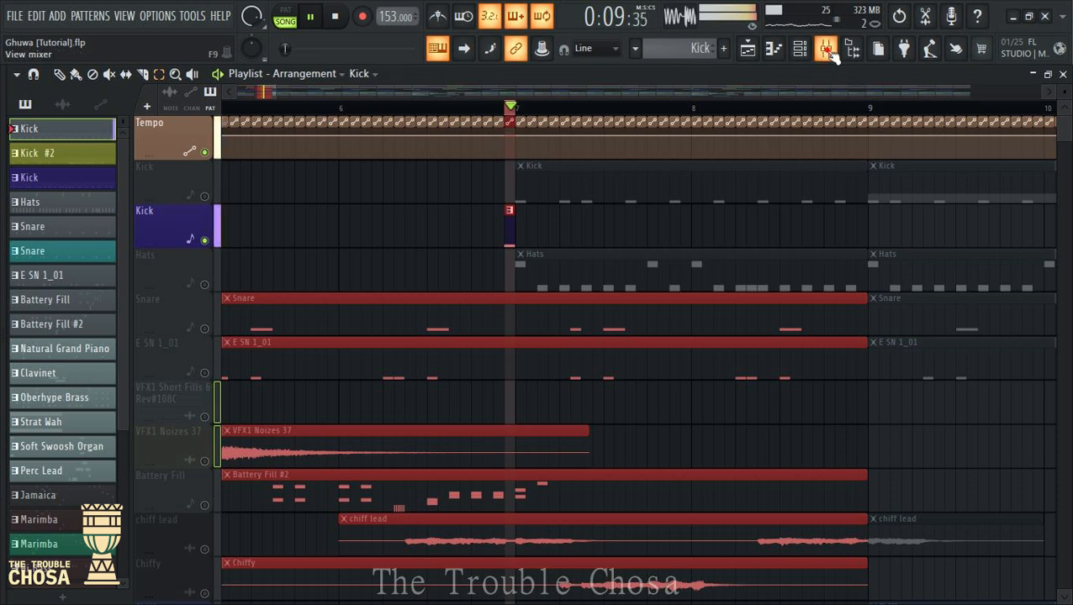
{"action": "left_click", "coordinate": [827, 49]}
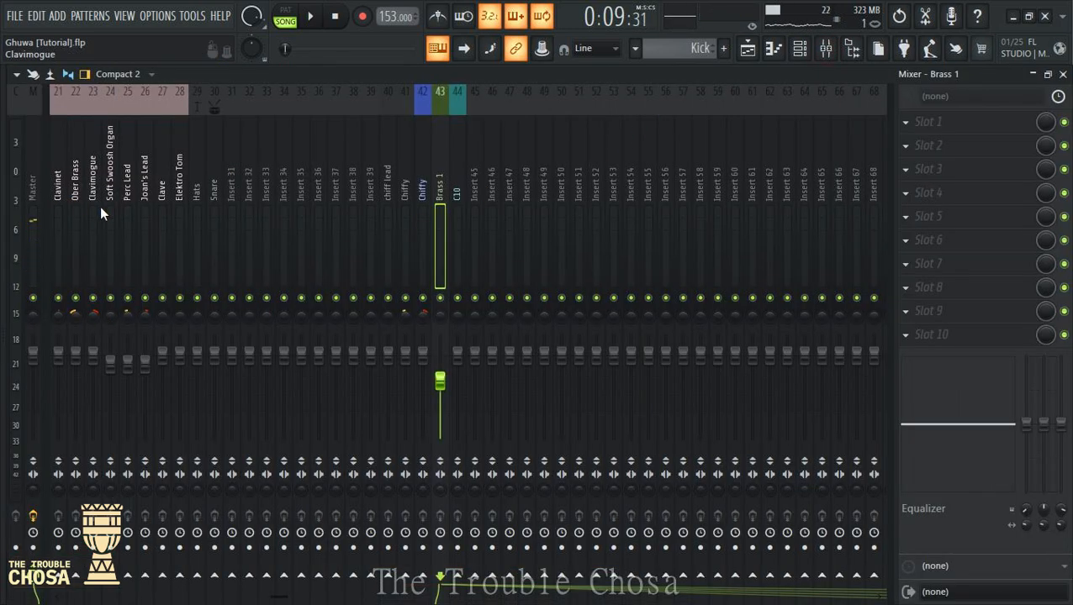
Select the Mashakeni Kick mixer track and audition the reversed kick clip just before bar 7 from a few steps earlier
{"action": "scroll", "coordinate": [204, 173], "scroll_direction": "up", "scroll_amount": 5}
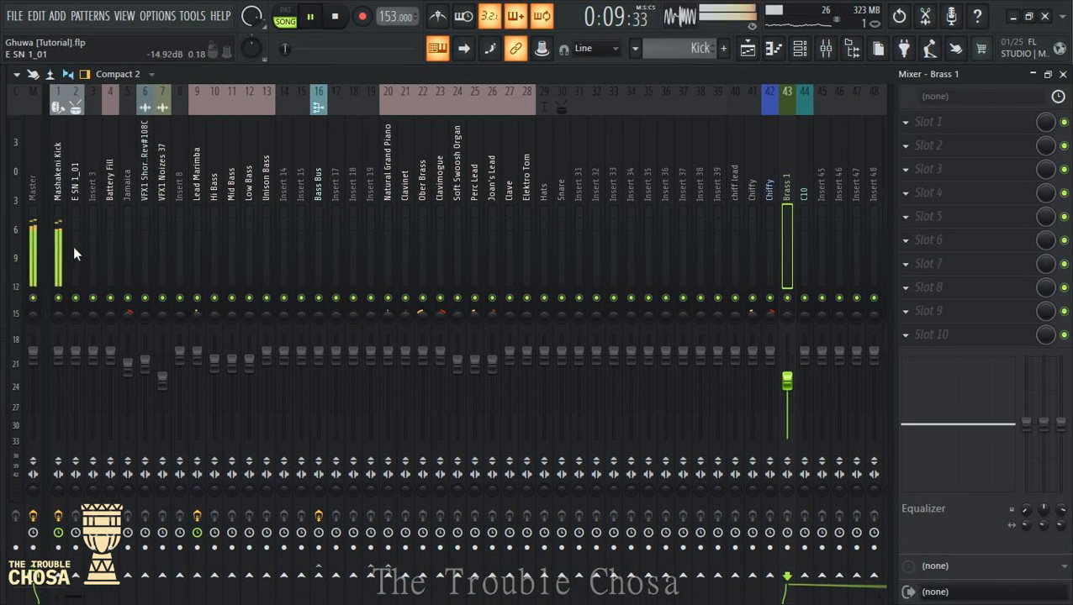
{"action": "left_click", "coordinate": [58, 195]}
{"action": "key", "text": "space"}
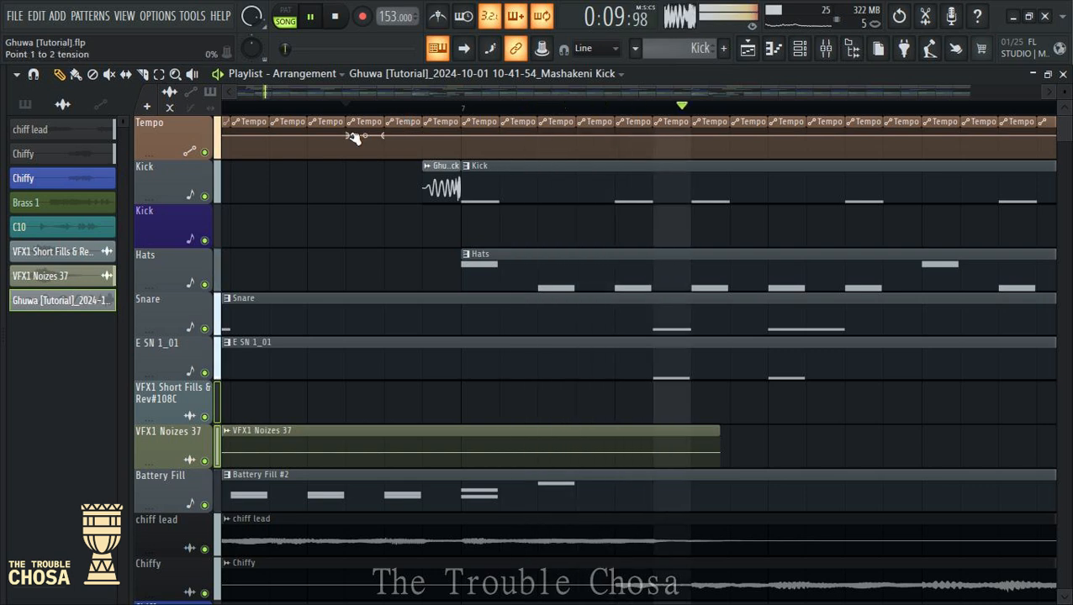
{"action": "key", "text": "space"}
{"action": "key", "text": "space"}
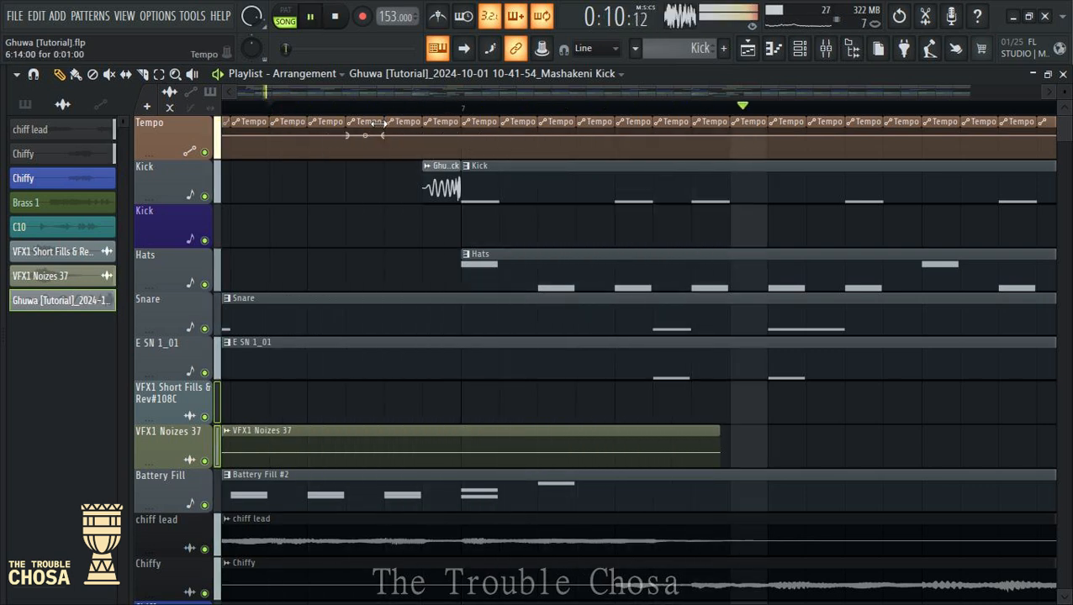
{"action": "left_click", "coordinate": [315, 108]}
{"action": "key", "text": "space"}
Try placing the reversed kick clip one step earlier before bar 7 and play it back
{"action": "left_click_drag", "start_coordinate": [447, 194], "coordinate": [410, 195]}
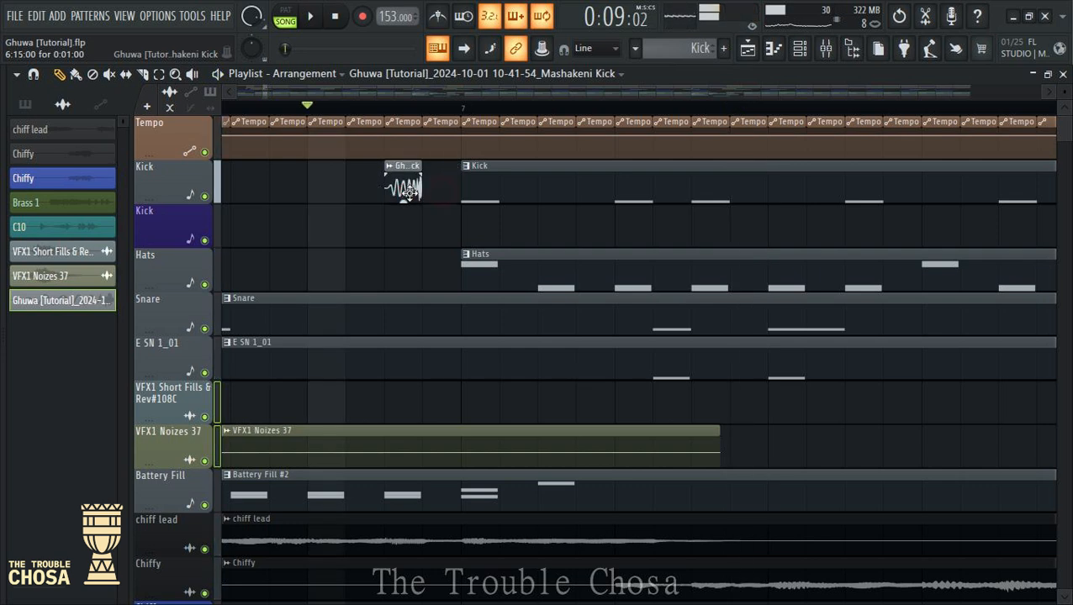
{"action": "key", "text": "space"}
{"action": "key", "text": "space"}
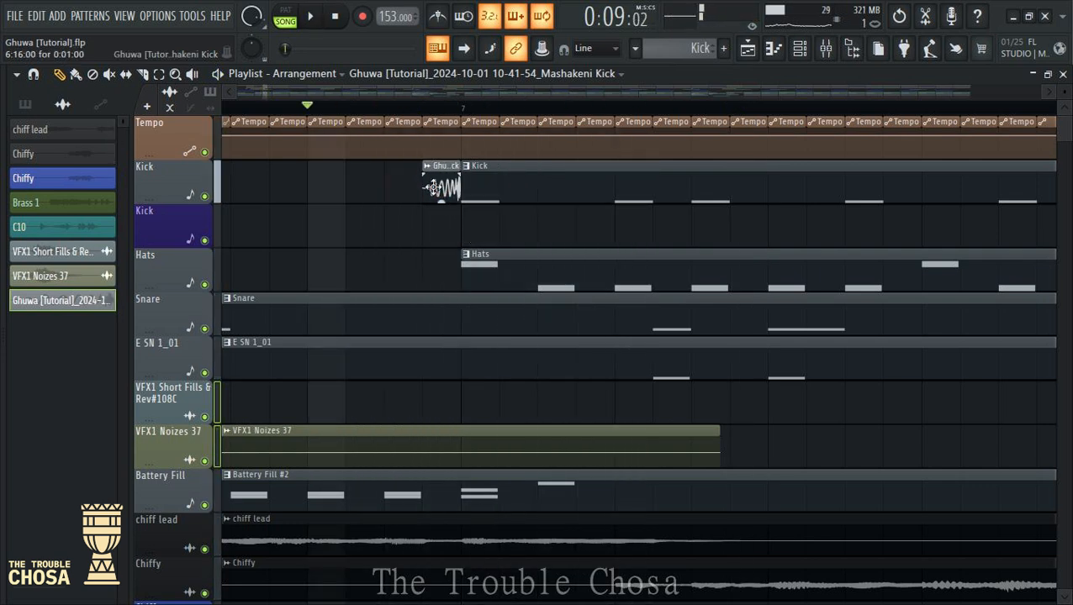
Set the reversed kick clip's channel volume to 55% and check it in playback
{"action": "key", "text": "space"}
{"action": "double_click", "coordinate": [433, 186]}
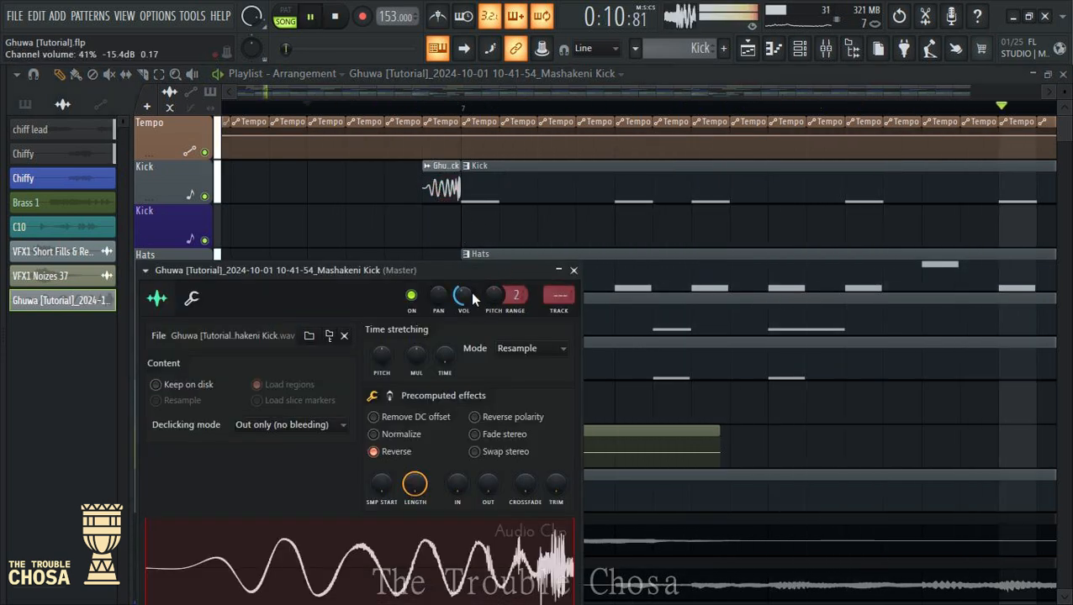
{"action": "left_click_drag", "start_coordinate": [472, 294], "coordinate": [472, 282]}
{"action": "key", "text": "space"}
{"action": "key", "text": "space"}
{"action": "key", "text": "space"}
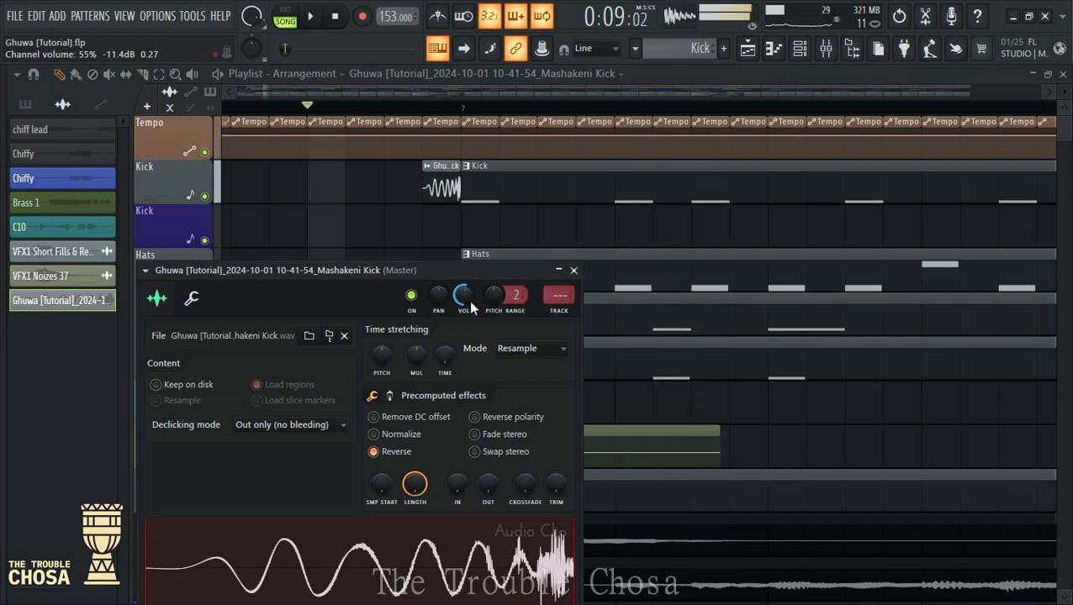
Play the song from bar 1 and review the full arrangement across all tracks, from the drums down to the basses
{"action": "scroll", "coordinate": [441, 122], "scroll_direction": "down", "scroll_amount": 3}
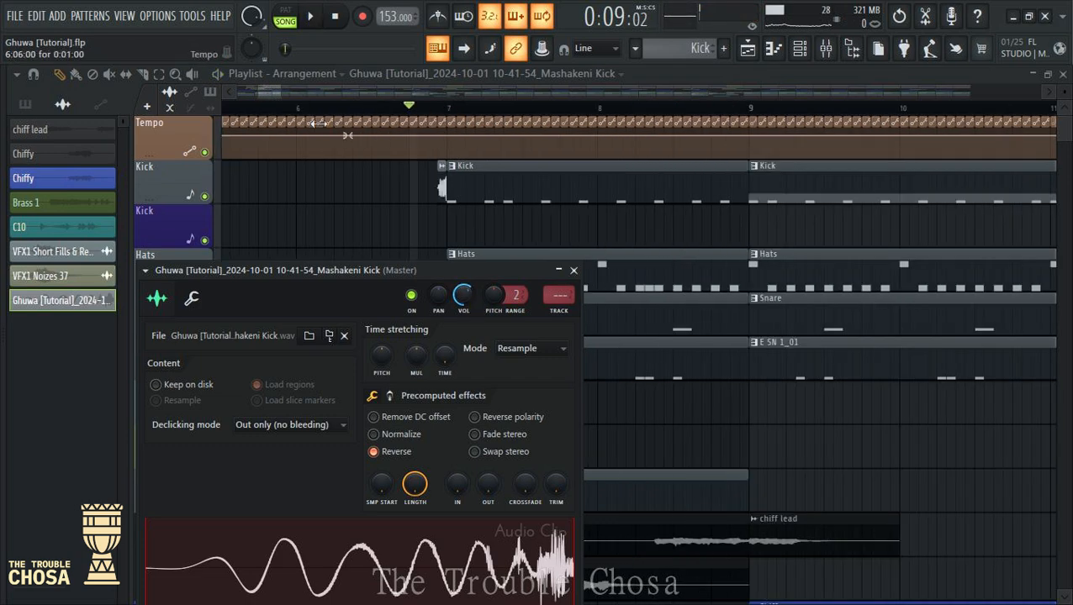
{"action": "left_click", "coordinate": [256, 110]}
{"action": "scroll", "coordinate": [234, 118], "scroll_direction": "down", "scroll_amount": 8}
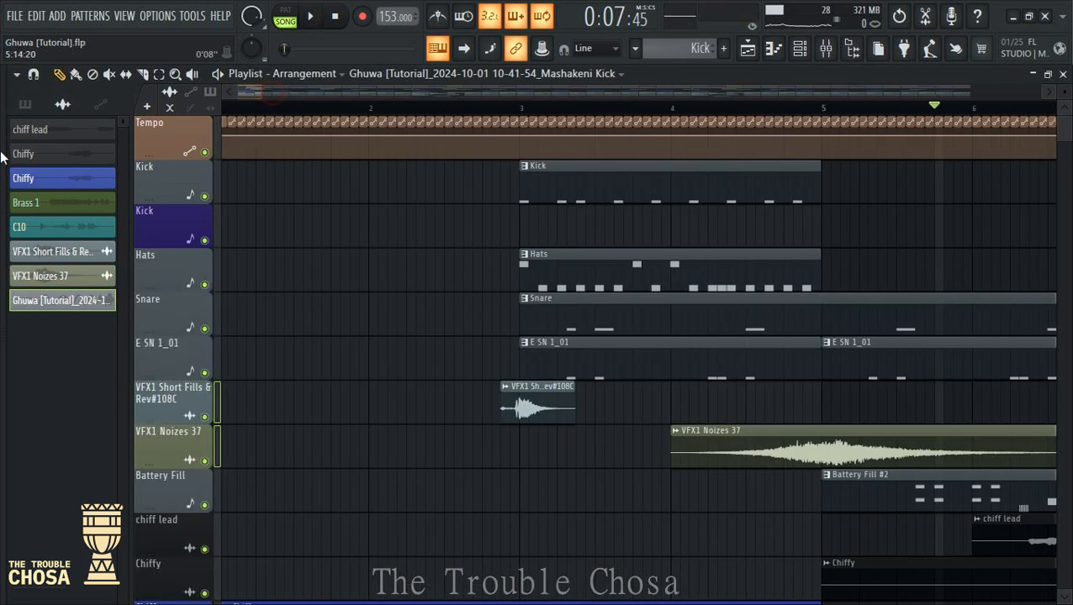
{"action": "left_click", "coordinate": [232, 110]}
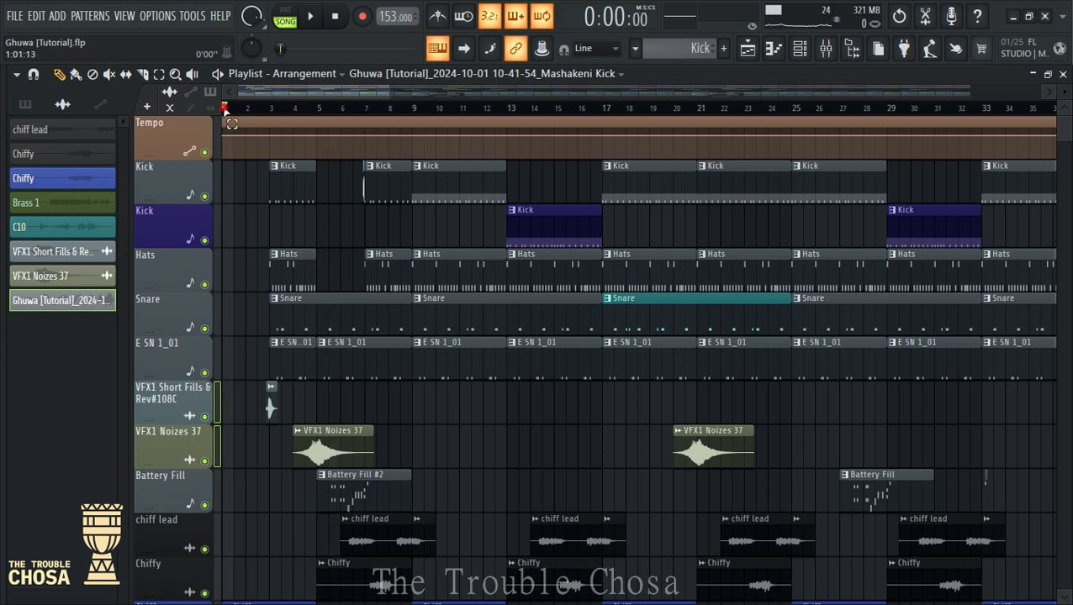
{"action": "key", "text": "space"}
{"action": "scroll", "coordinate": [324, 110], "scroll_direction": "down", "scroll_amount": 4}
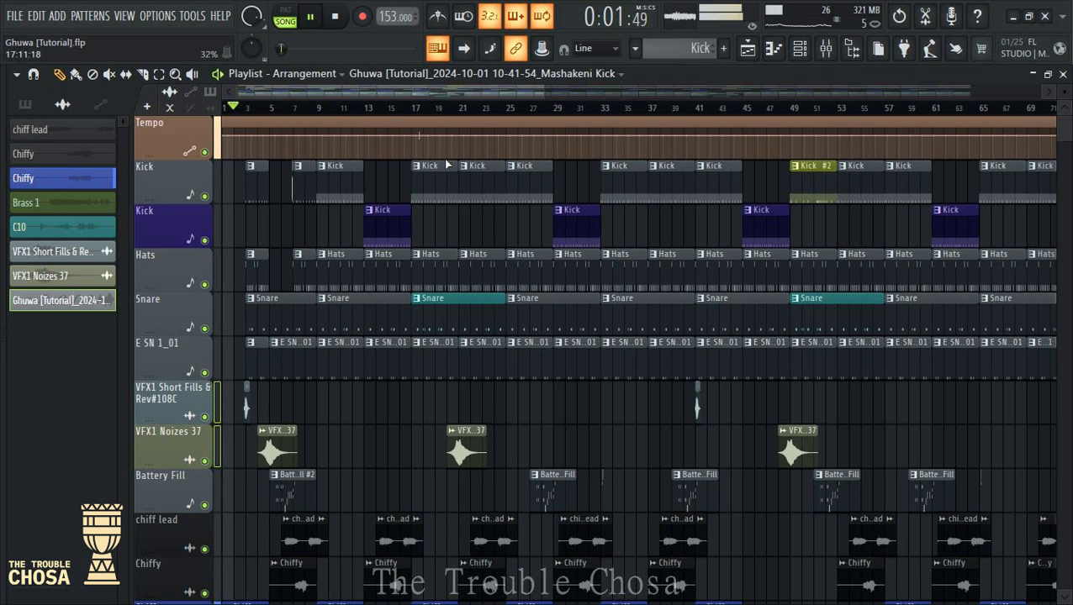
{"action": "scroll", "coordinate": [462, 186], "scroll_direction": "down", "scroll_amount": 5}
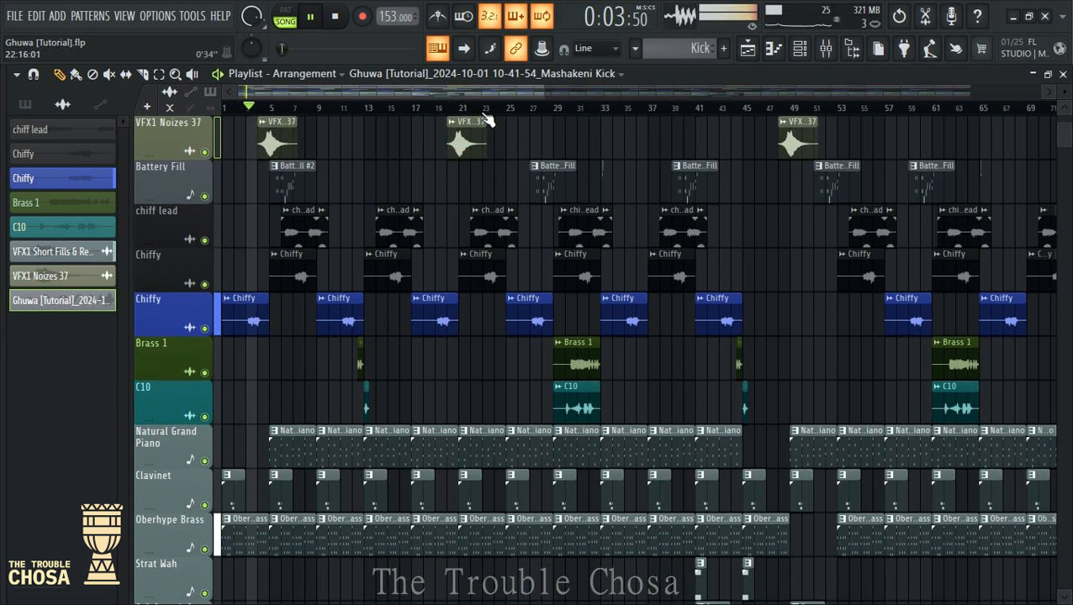
{"action": "scroll", "coordinate": [491, 110], "scroll_direction": "down", "scroll_amount": 5}
{"action": "scroll", "coordinate": [598, 187], "scroll_direction": "down", "scroll_amount": 7}
{"action": "scroll", "coordinate": [822, 316], "scroll_direction": "down", "scroll_amount": 8}
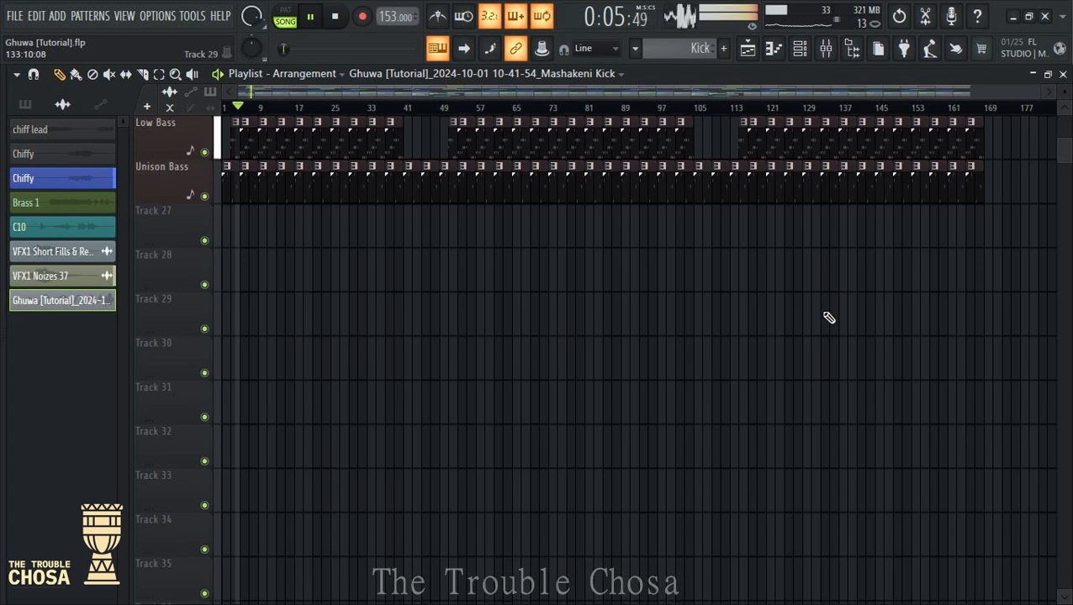
{"action": "scroll", "coordinate": [832, 313], "scroll_direction": "up", "scroll_amount": 15}
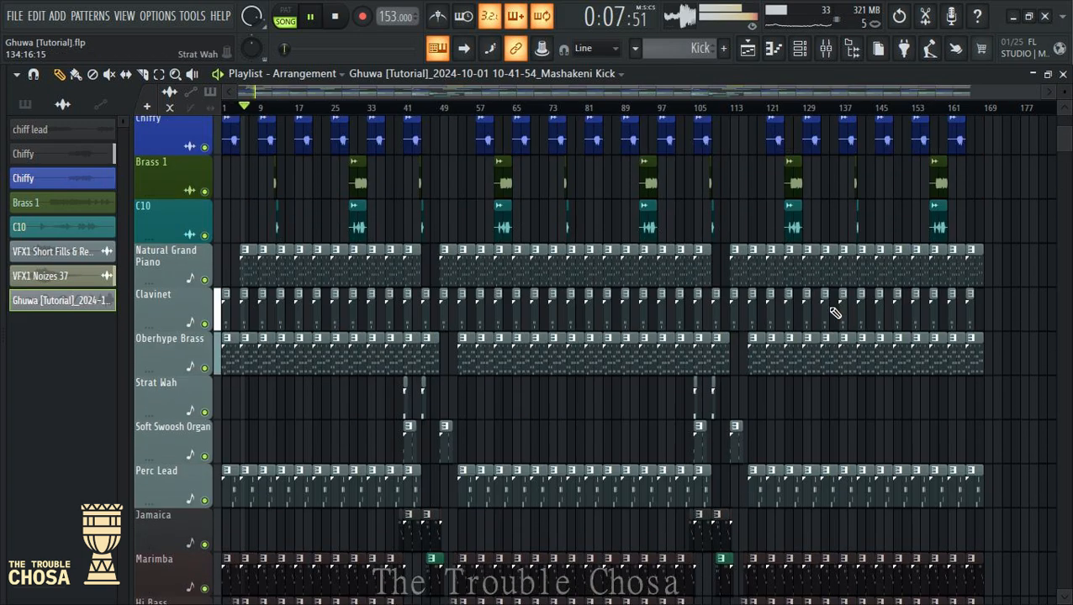
{"action": "scroll", "coordinate": [984, 251], "scroll_direction": "up", "scroll_amount": 5}
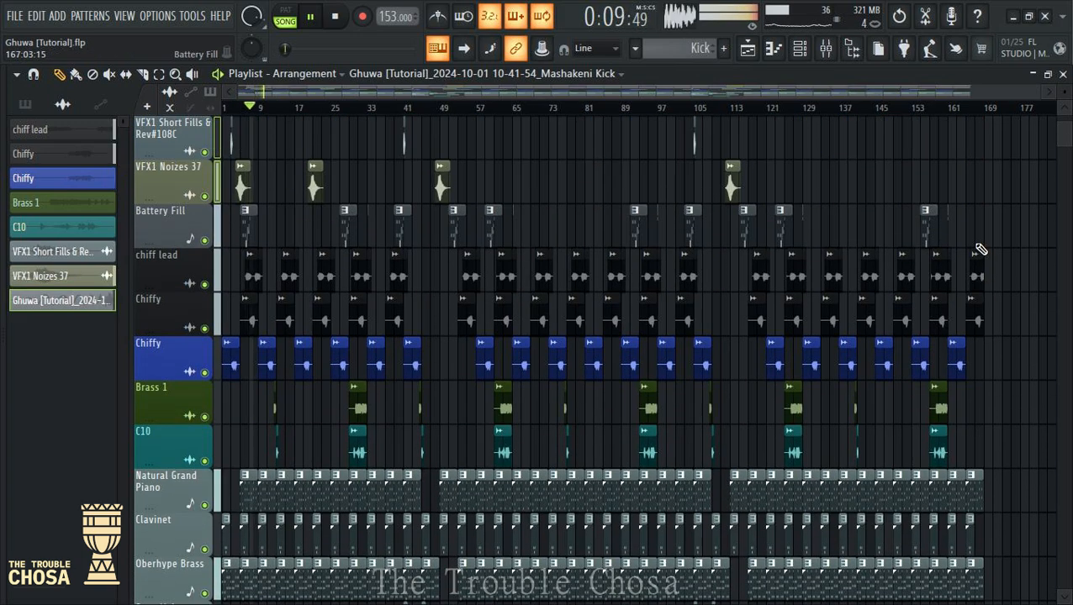
{"action": "scroll", "coordinate": [697, 265], "scroll_direction": "down", "scroll_amount": 12}
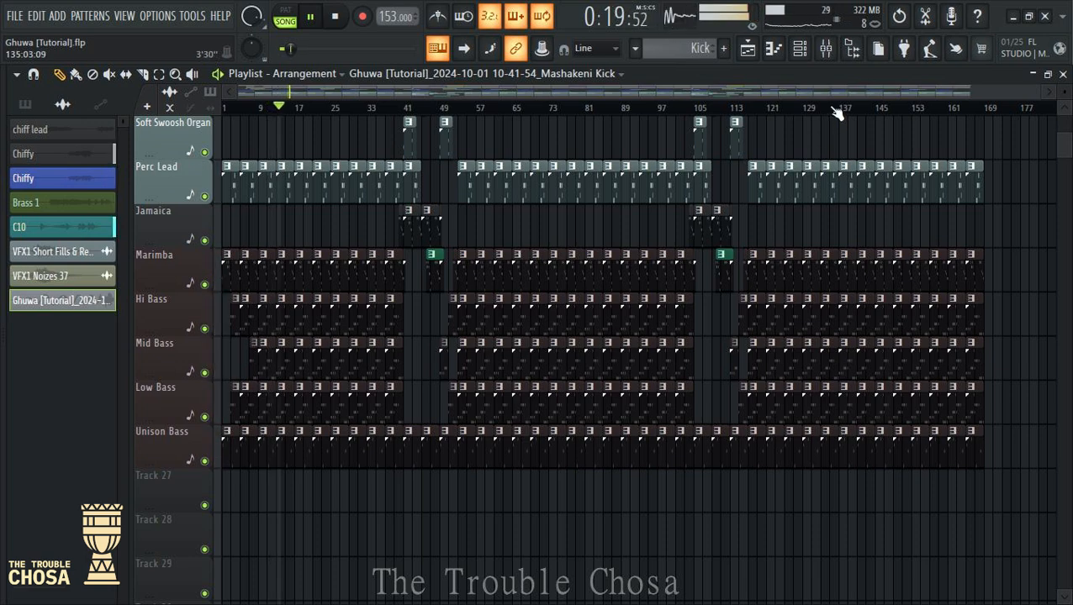
Create an automation clip for the volume of the mixer's Master track and return to the playlist
{"action": "left_click", "coordinate": [826, 48]}
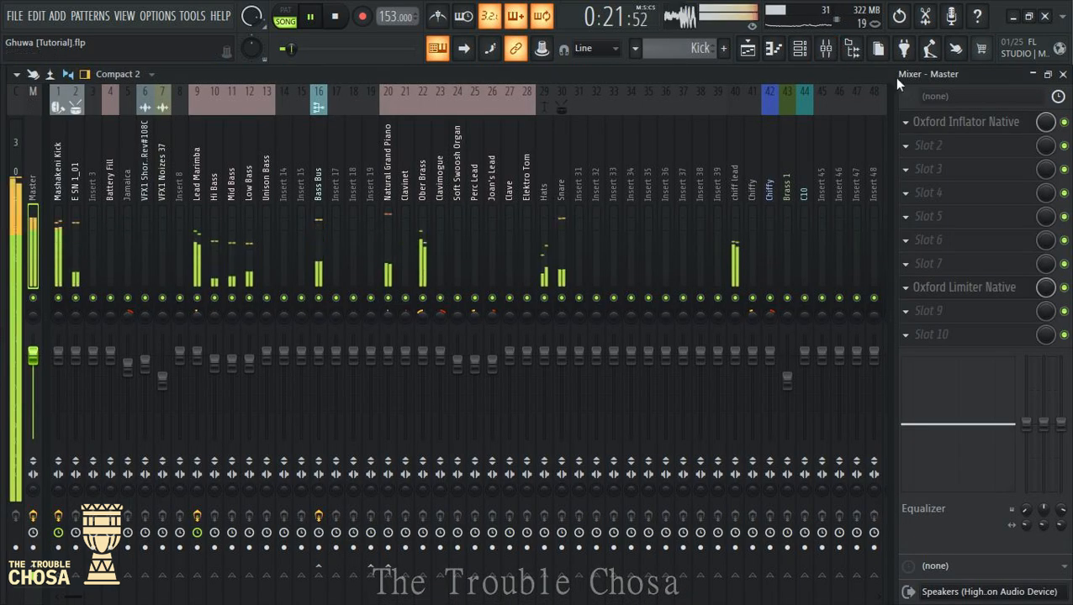
{"action": "left_click", "coordinate": [1063, 74]}
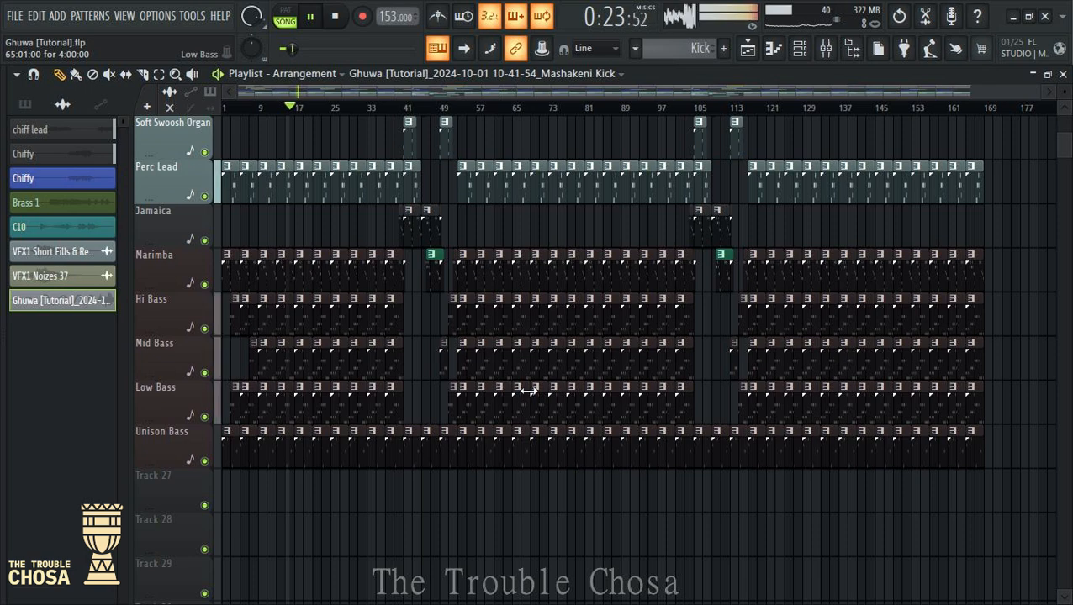
{"action": "left_click", "coordinate": [825, 48]}
{"action": "right_click", "coordinate": [38, 367]}
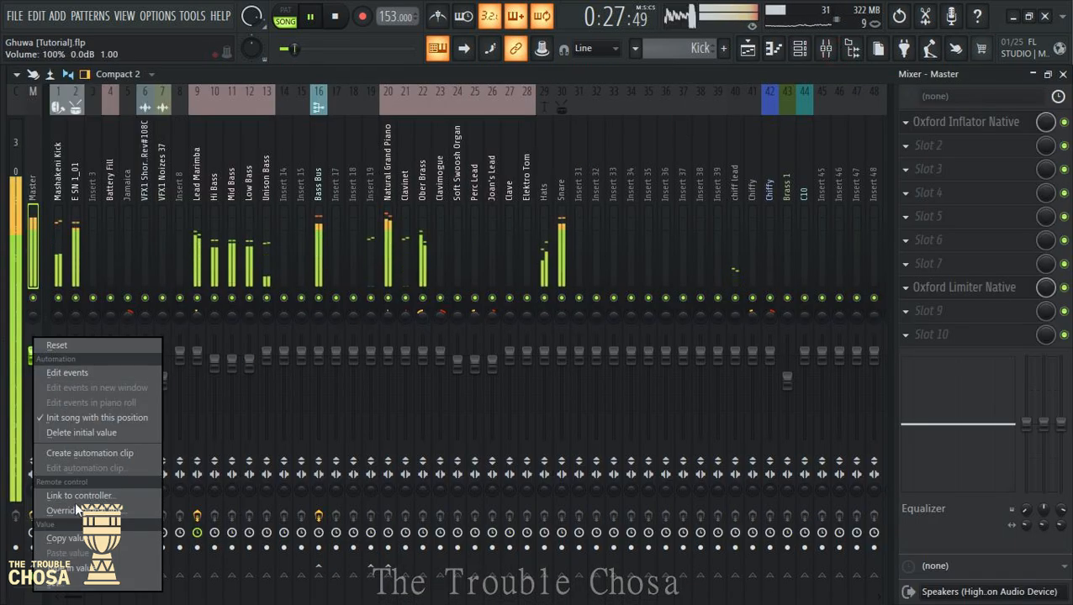
{"action": "left_click", "coordinate": [76, 434]}
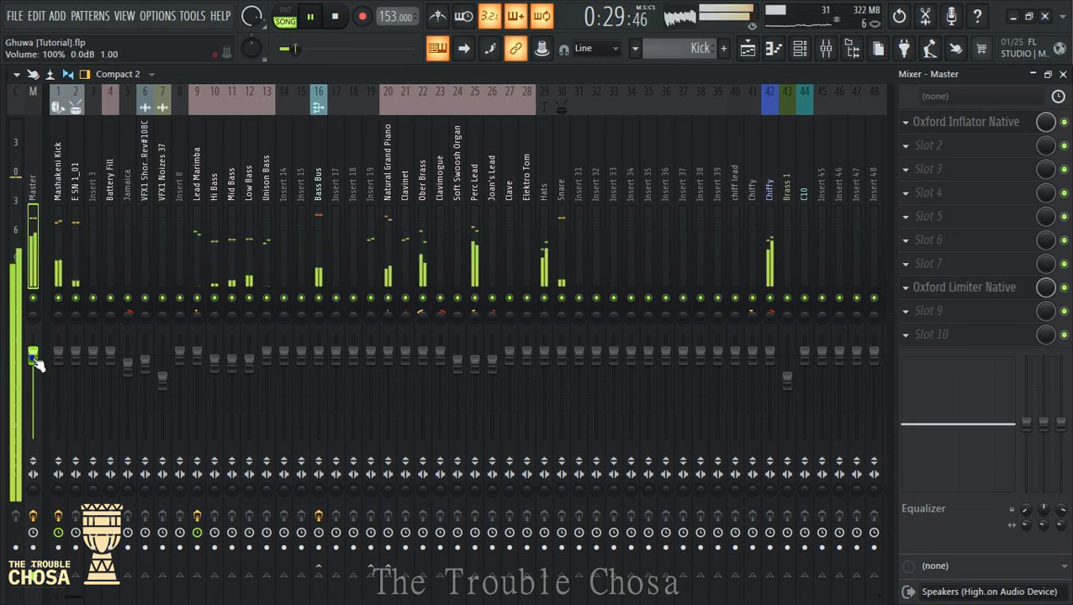
{"action": "right_click", "coordinate": [34, 354]}
{"action": "left_click", "coordinate": [90, 453]}
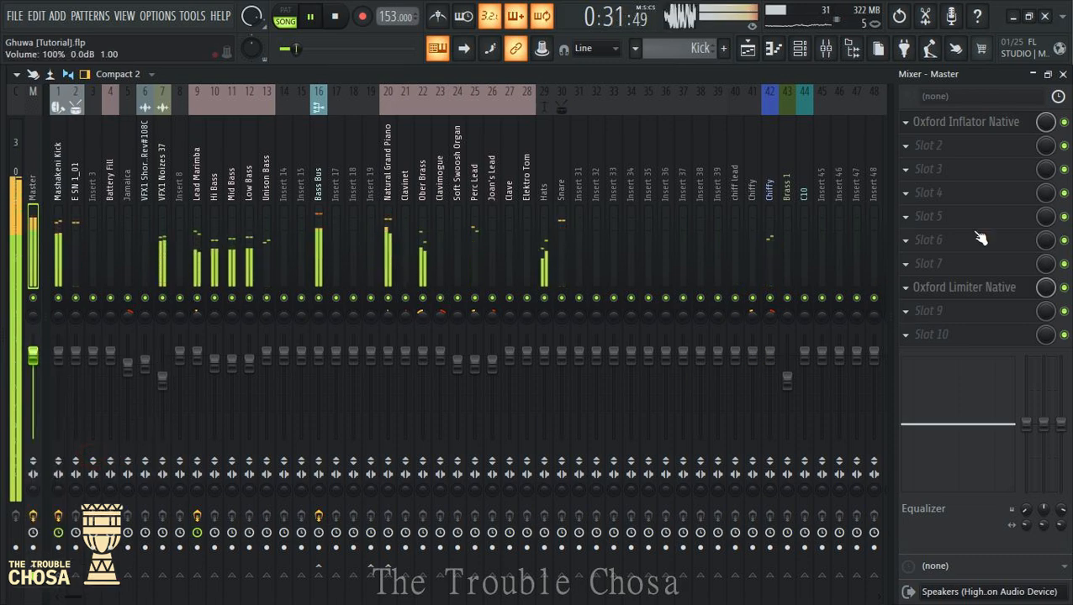
{"action": "left_click", "coordinate": [1063, 75]}
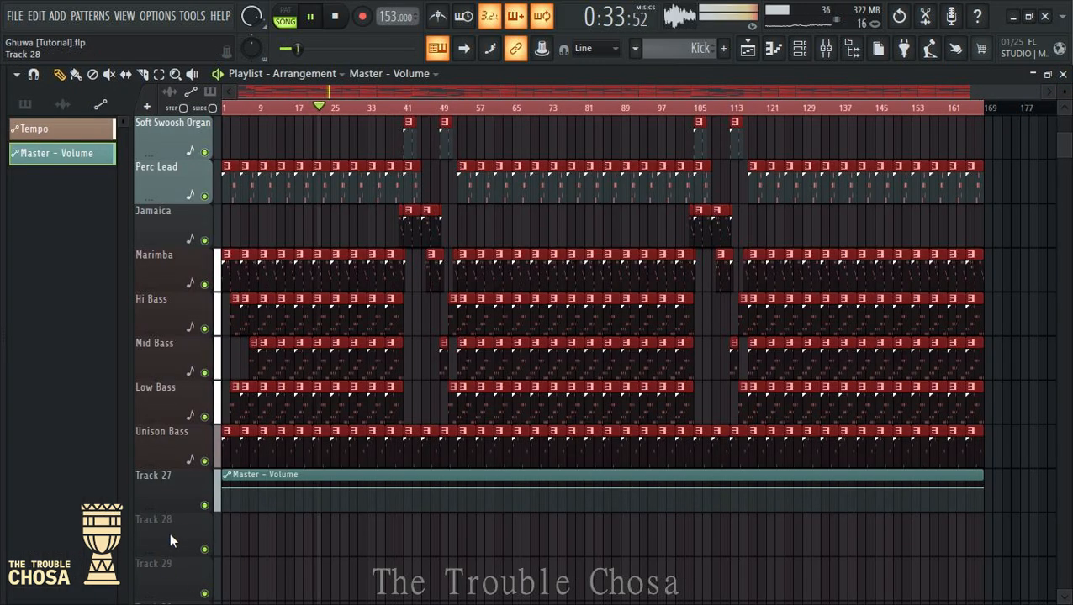
Auto-name the new automation clip's playlist track so it matches the Master - Volume clip
{"action": "right_click", "coordinate": [177, 502]}
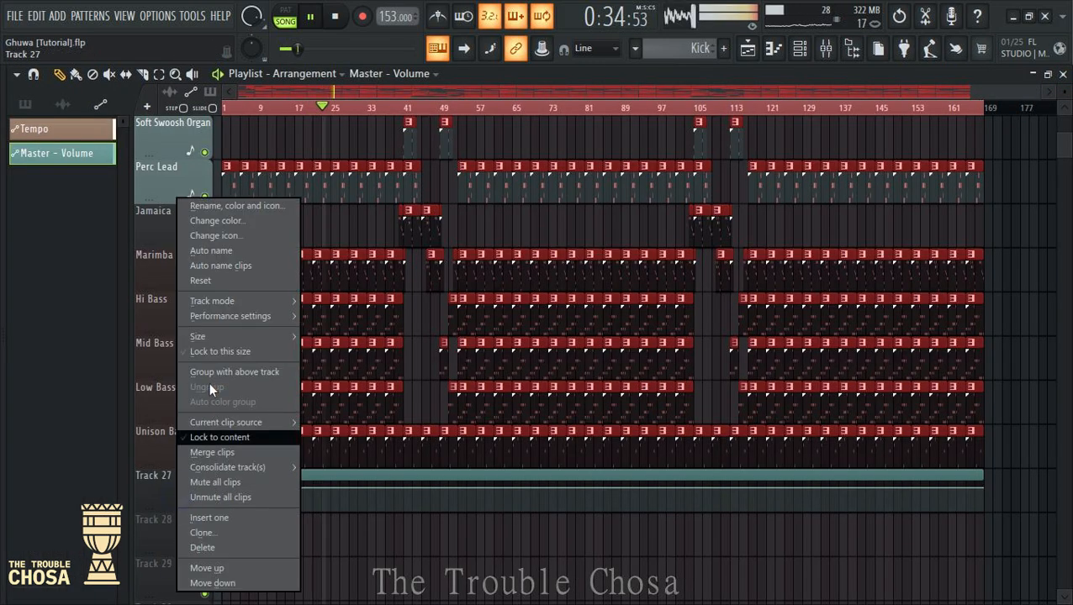
{"action": "left_click", "coordinate": [220, 250]}
{"action": "right_click", "coordinate": [192, 492]}
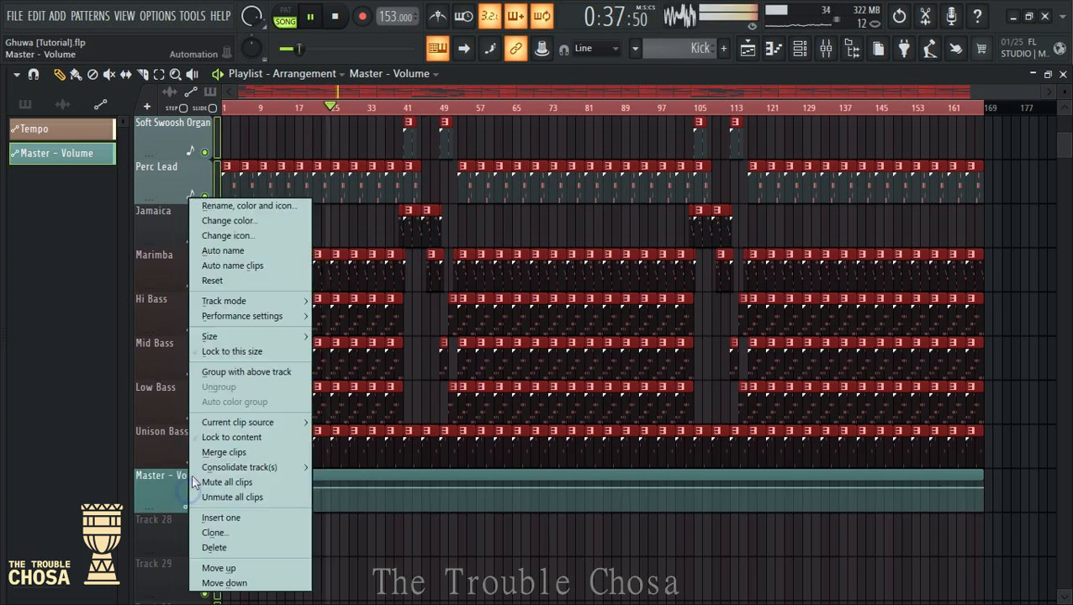
{"action": "left_click", "coordinate": [204, 252]}
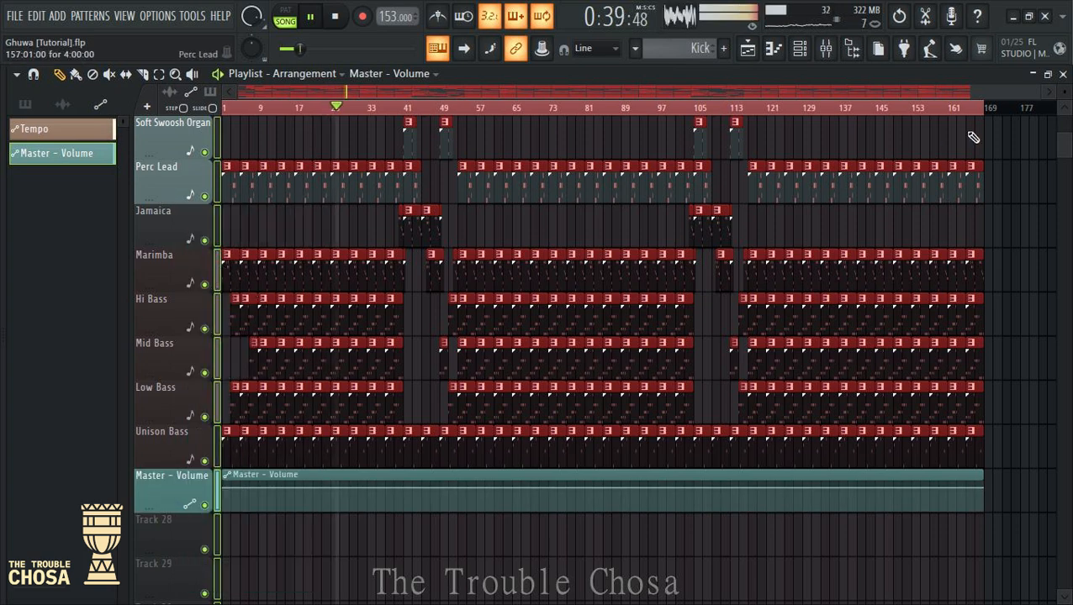
Enlarge the playlist tracks and clear the clip selection around the Master - Volume automation at the end of the song
{"action": "scroll", "coordinate": [986, 118], "scroll_direction": "up", "scroll_amount": 2}
{"action": "scroll", "coordinate": [985, 117], "scroll_direction": "up", "scroll_amount": 3}
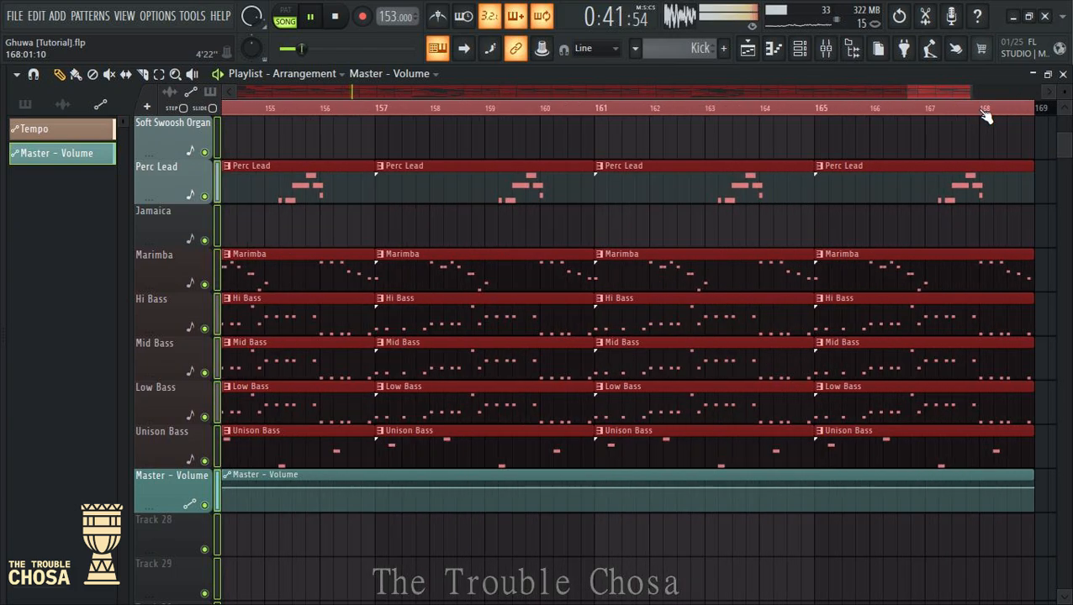
{"action": "scroll", "coordinate": [1005, 112], "scroll_direction": "up", "scroll_amount": 3}
{"action": "scroll", "coordinate": [1021, 111], "scroll_direction": "down", "scroll_amount": 8}
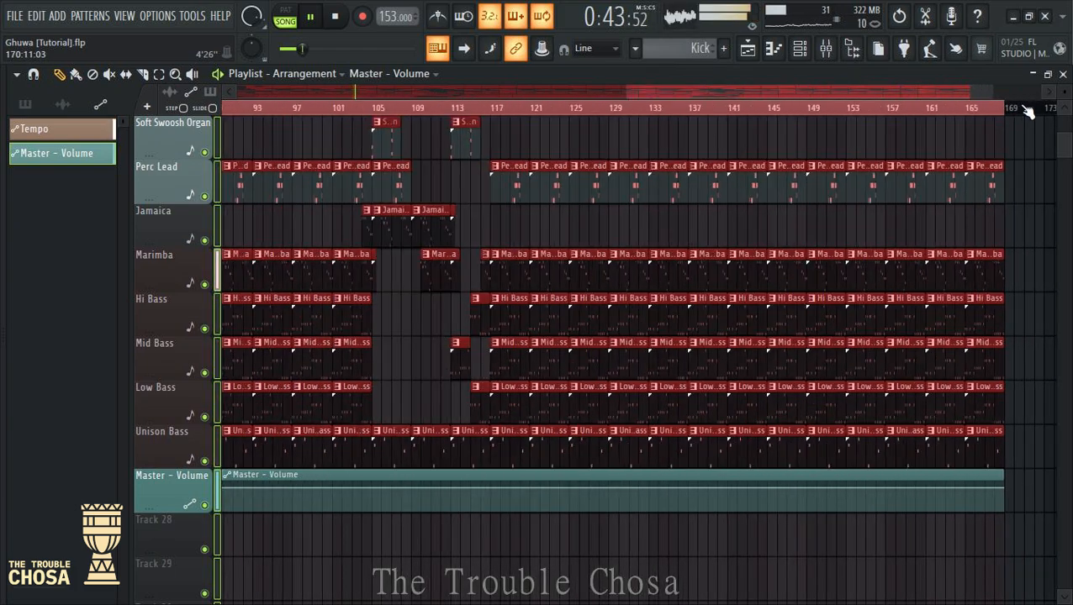
{"action": "scroll", "coordinate": [1043, 114], "scroll_direction": "up", "scroll_amount": 4}
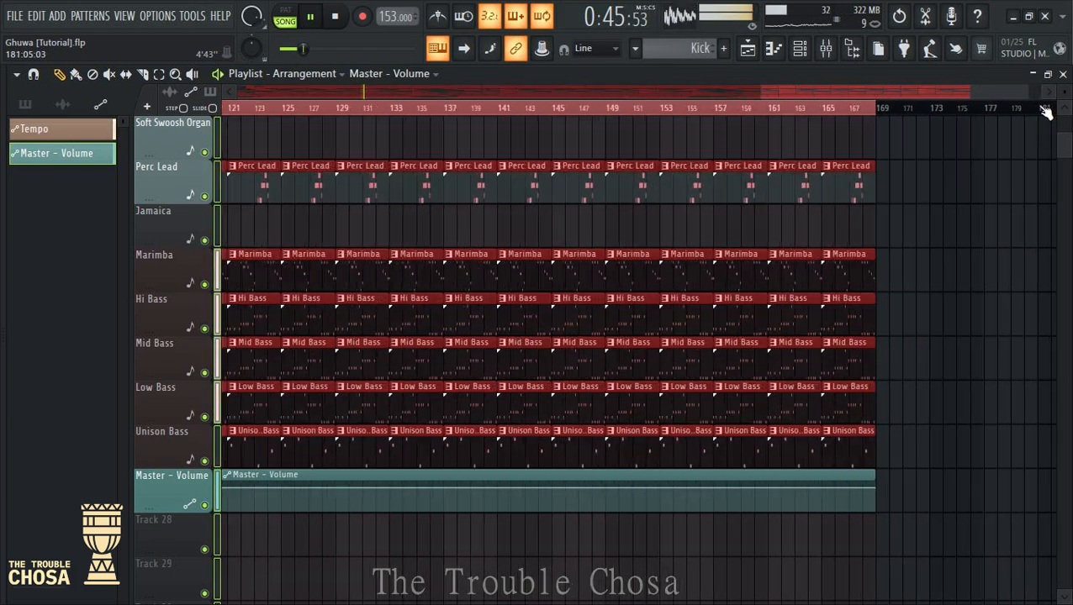
{"action": "scroll", "coordinate": [1030, 277], "scroll_direction": "down", "scroll_amount": 4}
{"action": "scroll", "coordinate": [1031, 277], "scroll_direction": "up", "scroll_amount": 3}
{"action": "scroll", "coordinate": [875, 109], "scroll_direction": "up", "scroll_amount": 6}
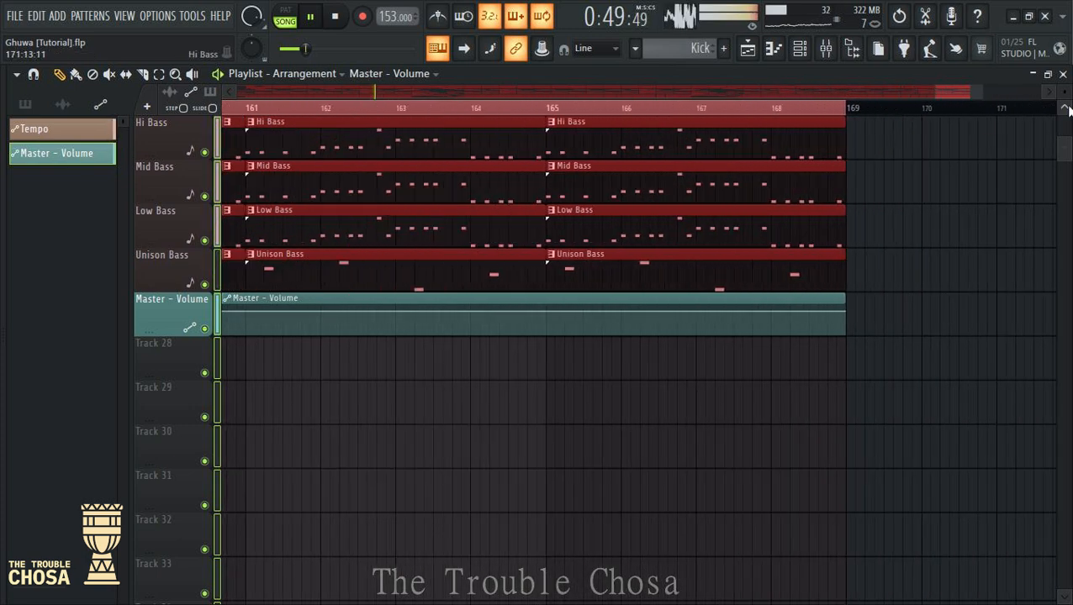
{"action": "scroll", "coordinate": [846, 210], "scroll_direction": "up", "scroll_amount": 3, "text": "alt"}
{"action": "left_click", "coordinate": [949, 317], "text": "ctrl"}
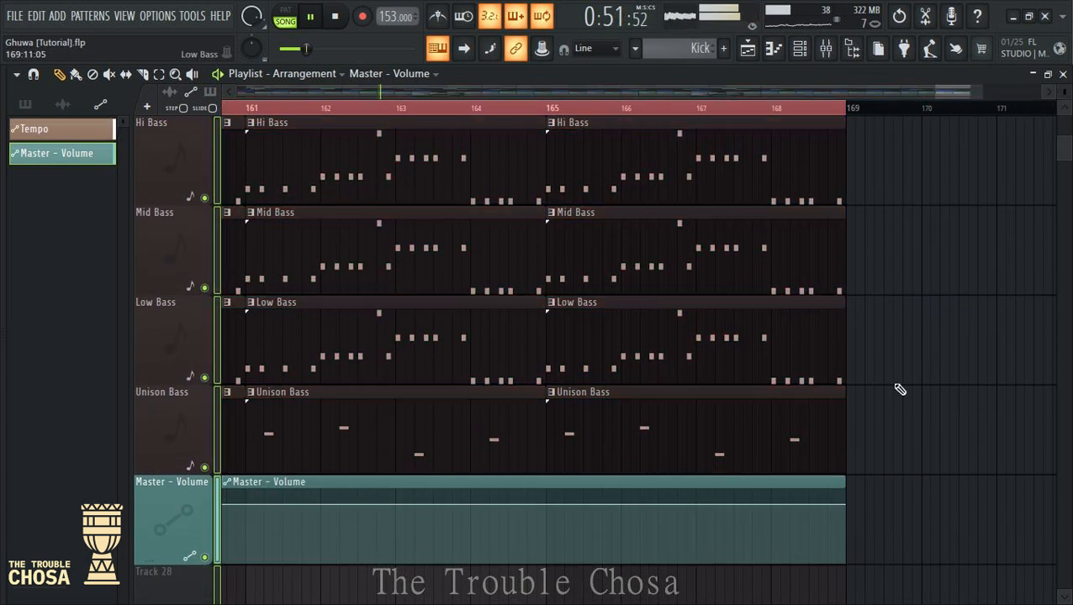
{"action": "scroll", "coordinate": [841, 388], "scroll_direction": "down", "scroll_amount": 2}
{"action": "right_click", "coordinate": [546, 328]}
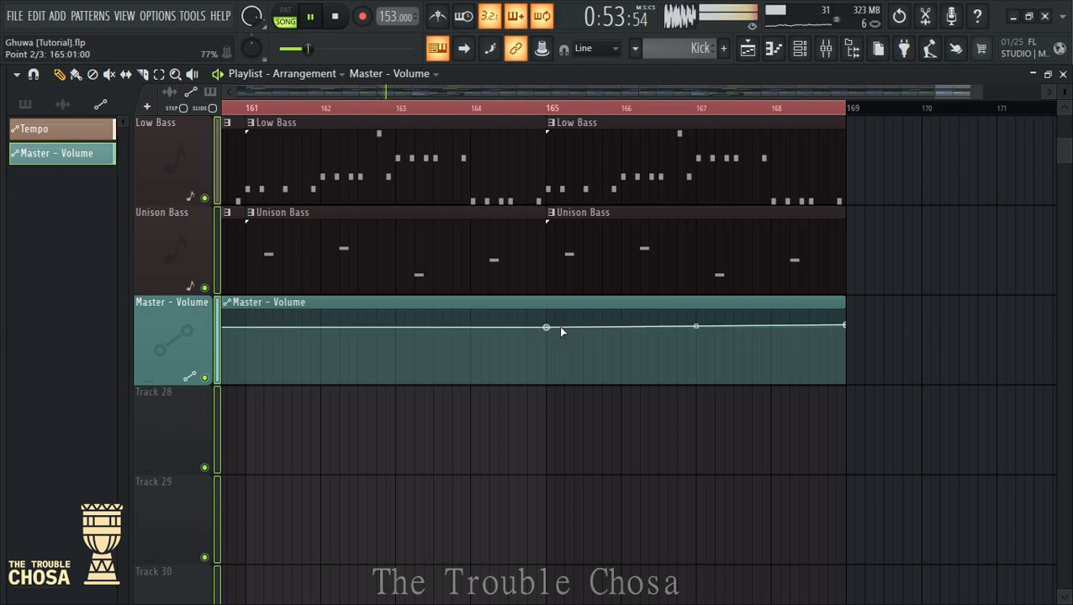
{"action": "left_click", "coordinate": [37, 15]}
{"action": "left_click", "coordinate": [67, 37]}
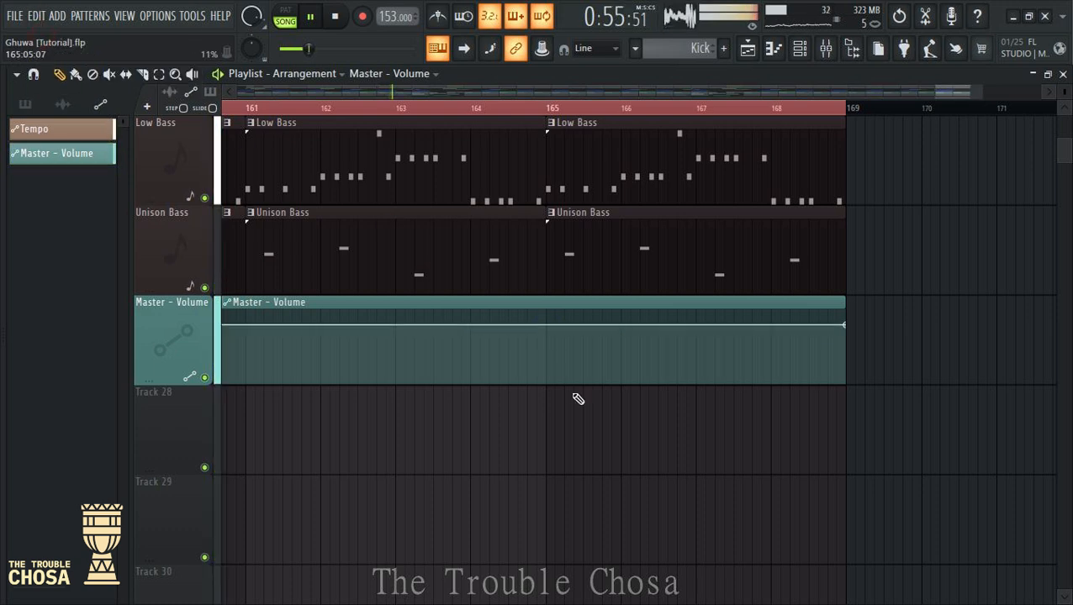
Fade the Master volume from a new point at bar 165 down to zero at bar 169, extending the automation to bar 170
{"action": "right_click", "coordinate": [548, 325]}
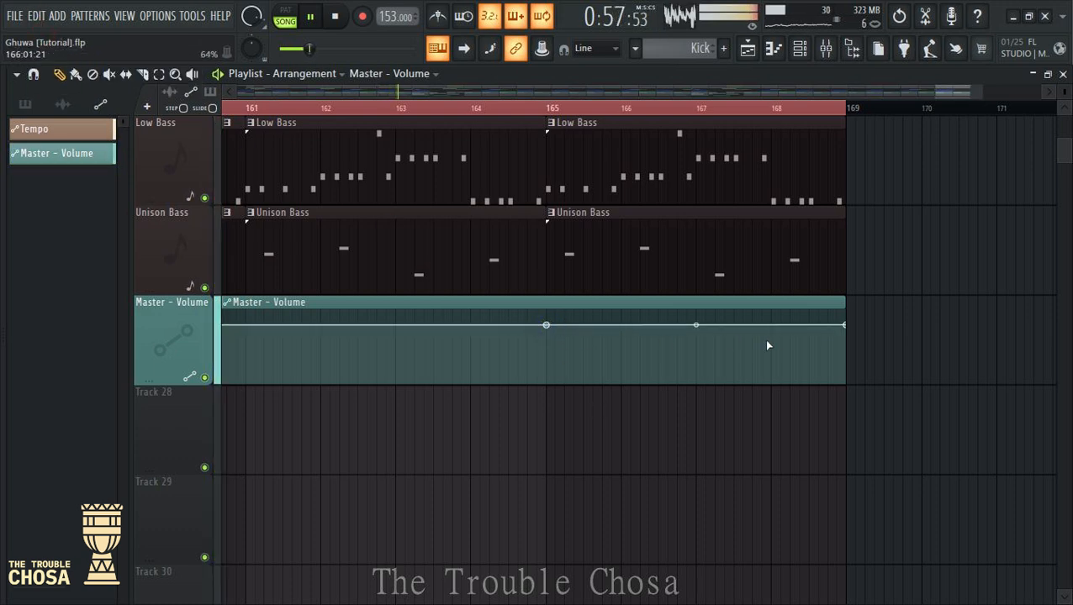
{"action": "right_click", "coordinate": [770, 328]}
{"action": "left_click_drag", "start_coordinate": [772, 331], "coordinate": [858, 399]}
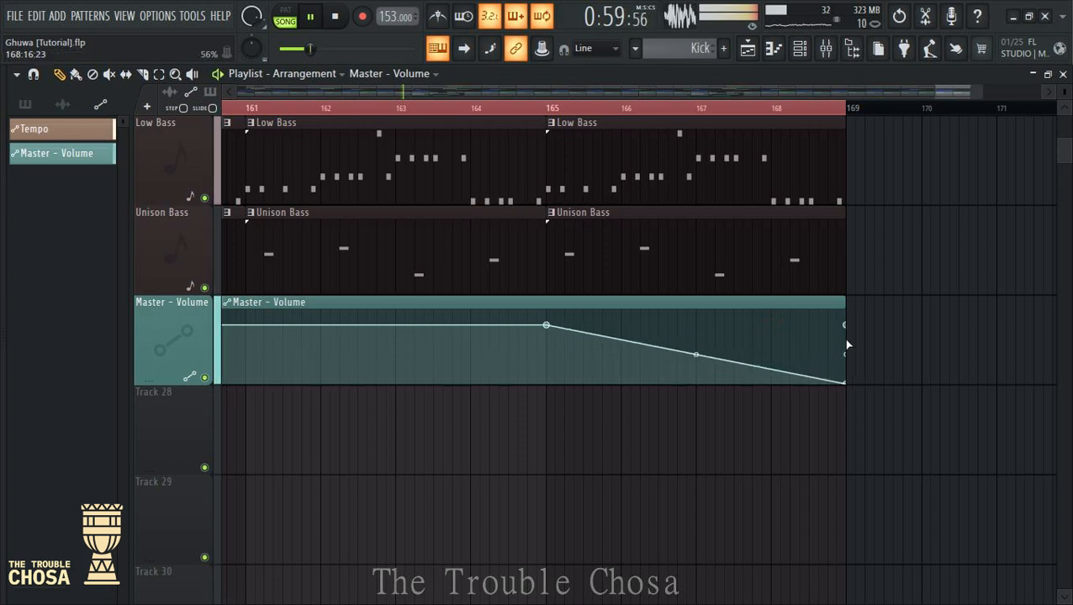
{"action": "left_click_drag", "start_coordinate": [846, 329], "coordinate": [922, 387]}
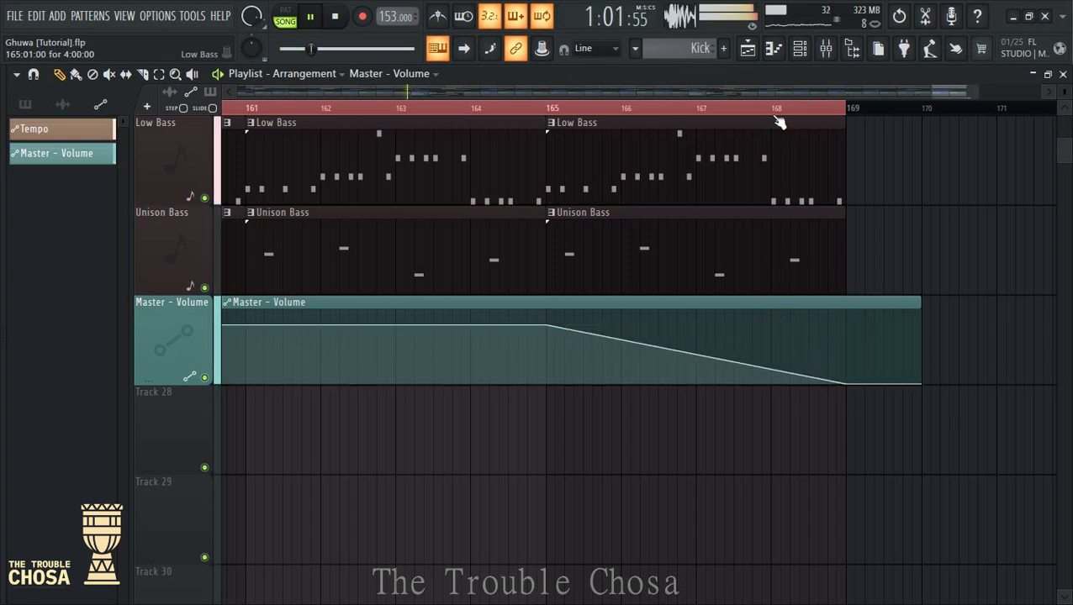
Fit the full song in the playlist with smaller tracks and clear the time selection over the arrangement
{"action": "scroll", "coordinate": [779, 110], "scroll_direction": "down", "scroll_amount": 10}
{"action": "scroll", "coordinate": [776, 445], "scroll_direction": "up", "scroll_amount": 6}
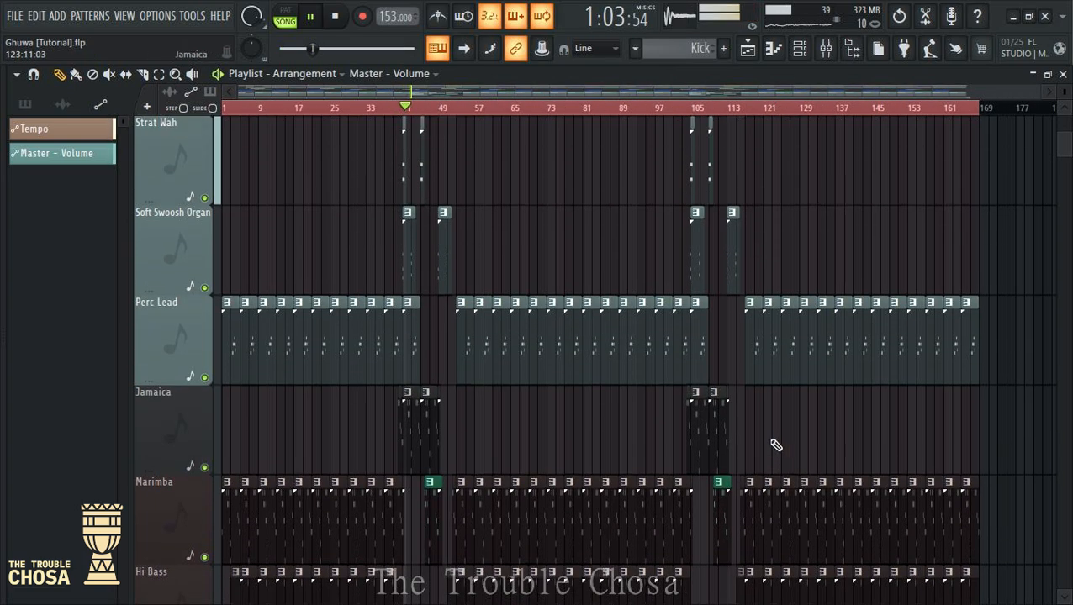
{"action": "scroll", "coordinate": [775, 446], "scroll_direction": "up", "scroll_amount": 10}
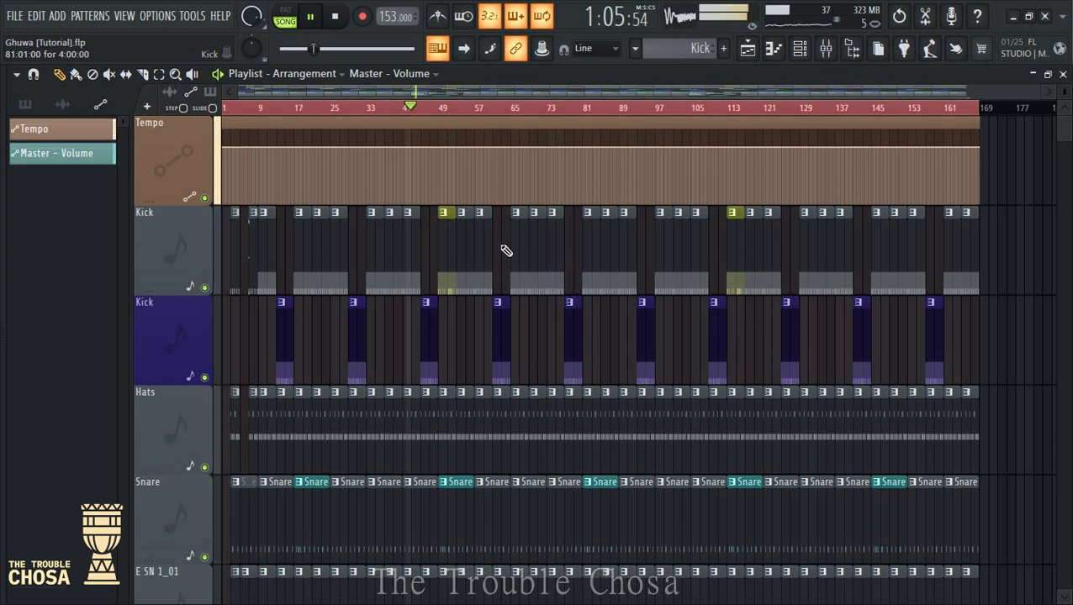
{"action": "scroll", "coordinate": [506, 251], "scroll_direction": "down", "scroll_amount": 4}
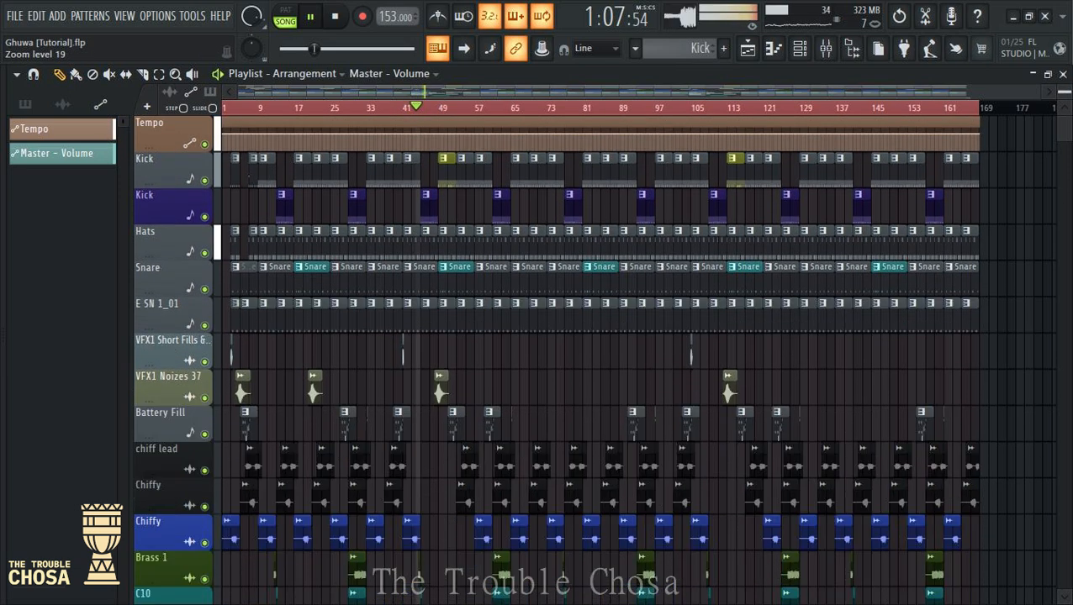
{"action": "scroll", "coordinate": [507, 251], "scroll_direction": "down", "scroll_amount": 4}
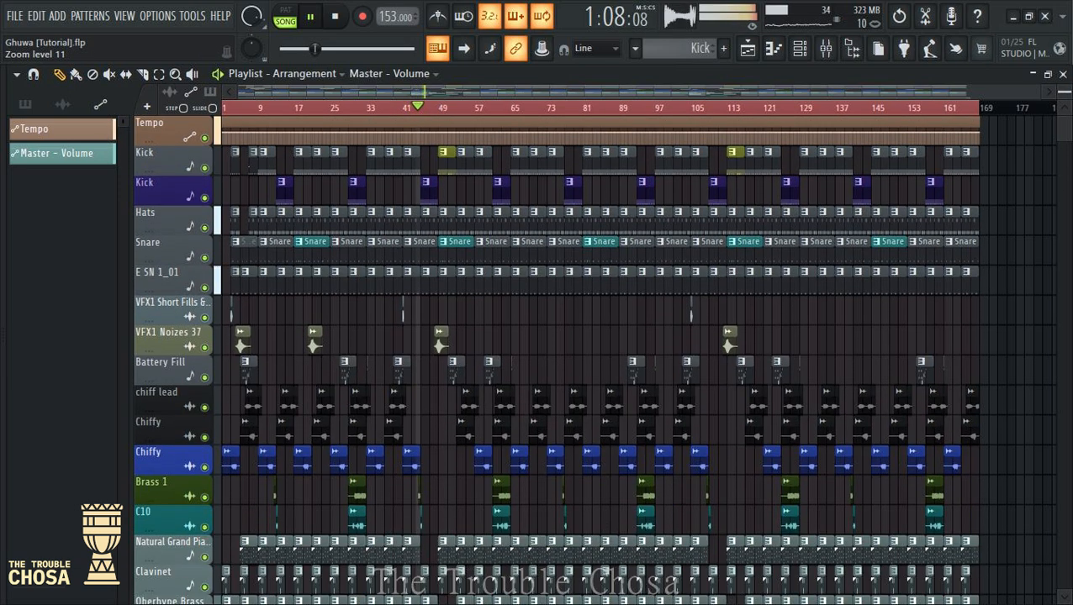
{"action": "left_click", "coordinate": [424, 111]}
Select the eight drum and effect tracks from the first Kick track down to Battery Fill
{"action": "scroll", "coordinate": [606, 220], "scroll_direction": "down", "scroll_amount": 5}
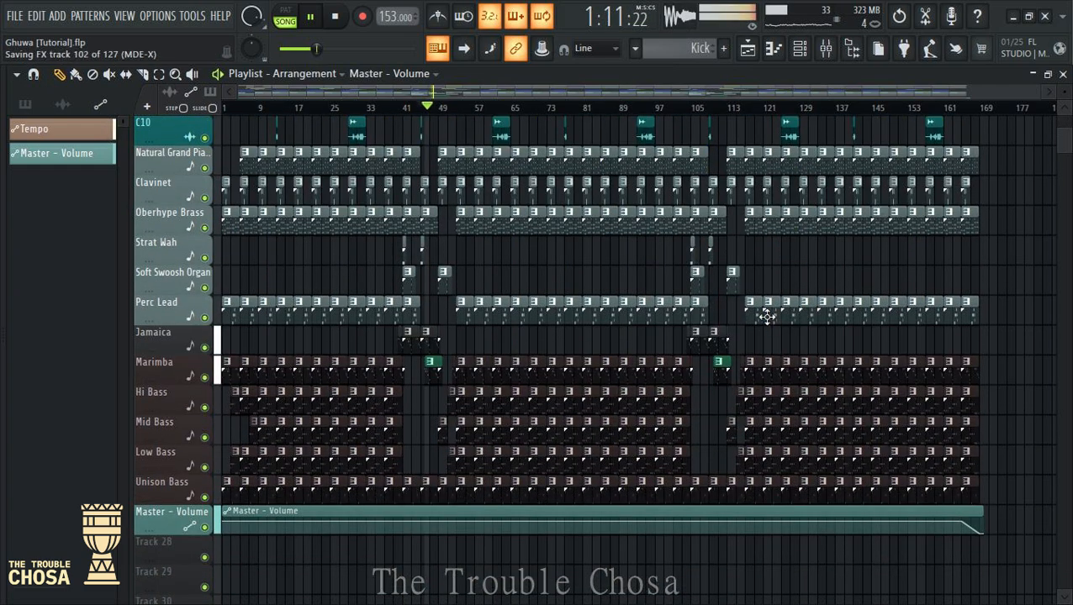
{"action": "scroll", "coordinate": [767, 317], "scroll_direction": "down", "scroll_amount": 3}
{"action": "scroll", "coordinate": [886, 481], "scroll_direction": "up", "scroll_amount": 8}
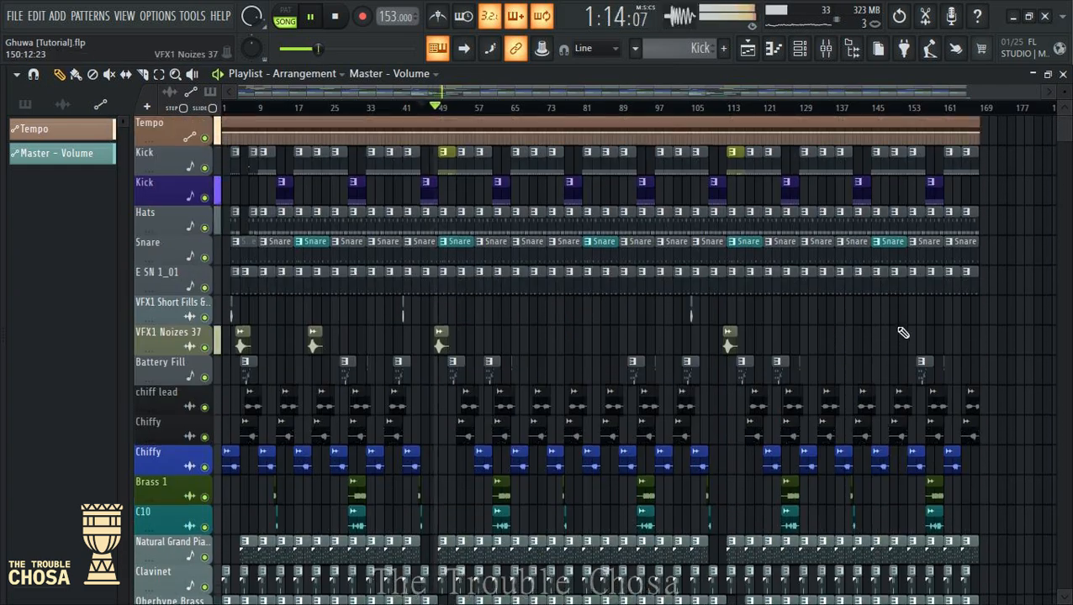
{"action": "scroll", "coordinate": [925, 345], "scroll_direction": "down", "scroll_amount": 1}
{"action": "scroll", "coordinate": [925, 349], "scroll_direction": "up", "scroll_amount": 1}
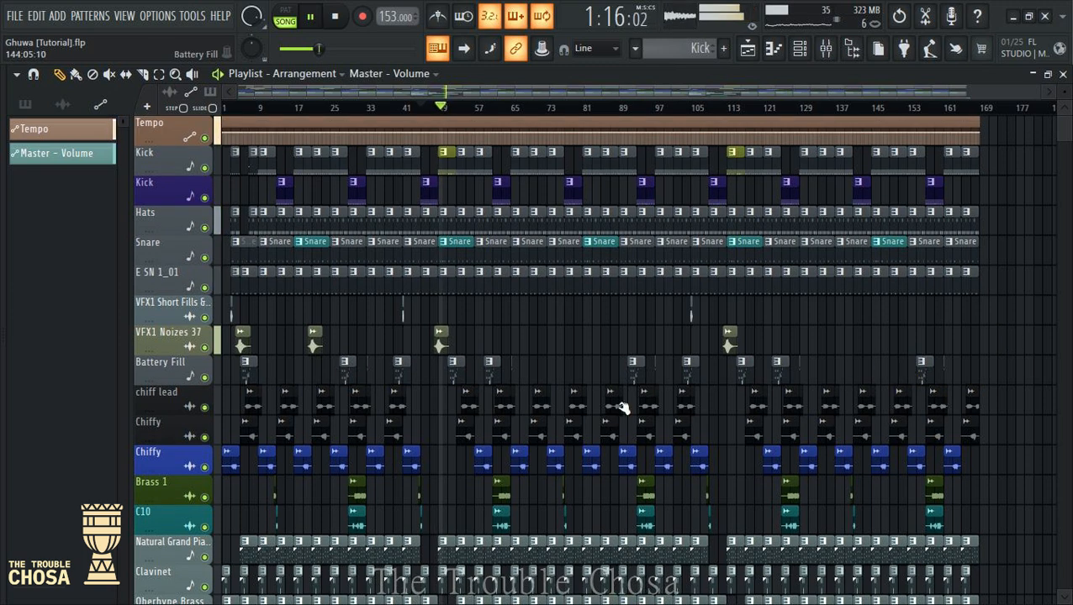
{"action": "right_click", "coordinate": [212, 199]}
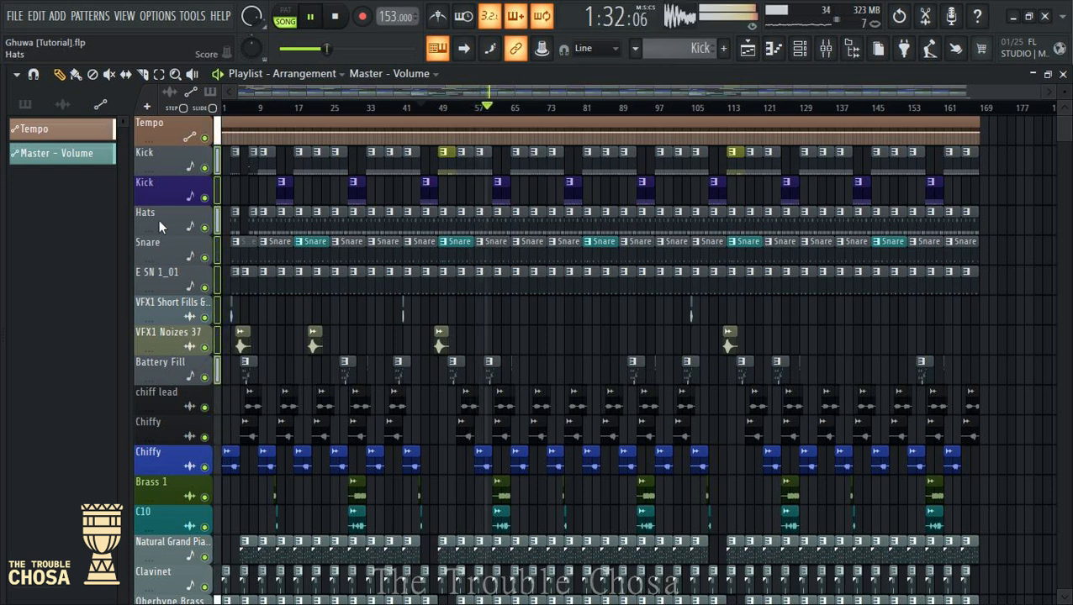
{"action": "right_click", "coordinate": [156, 179]}
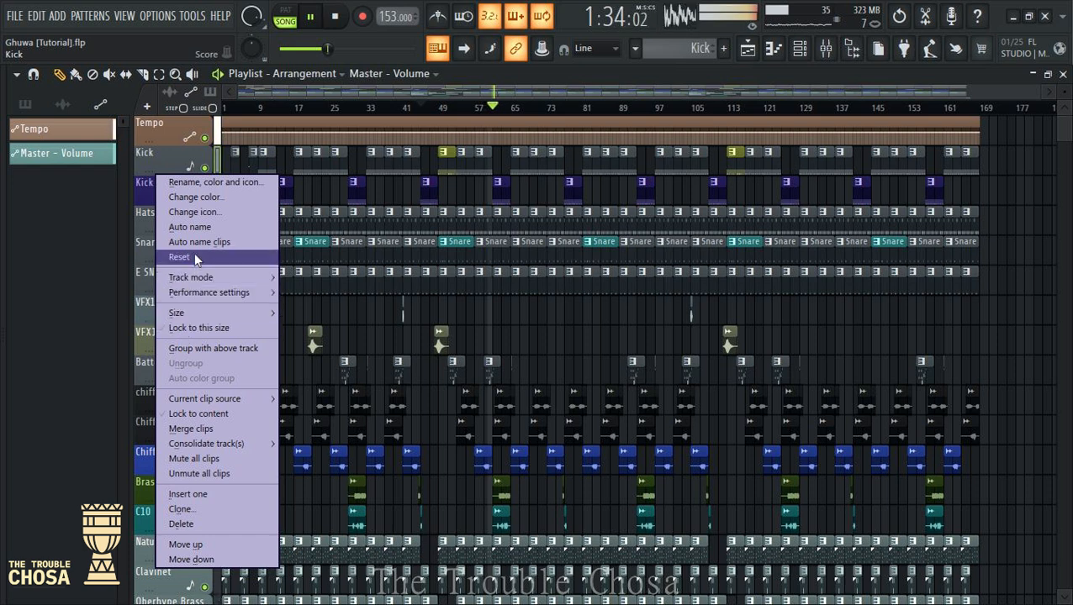
{"action": "left_click", "coordinate": [217, 182]}
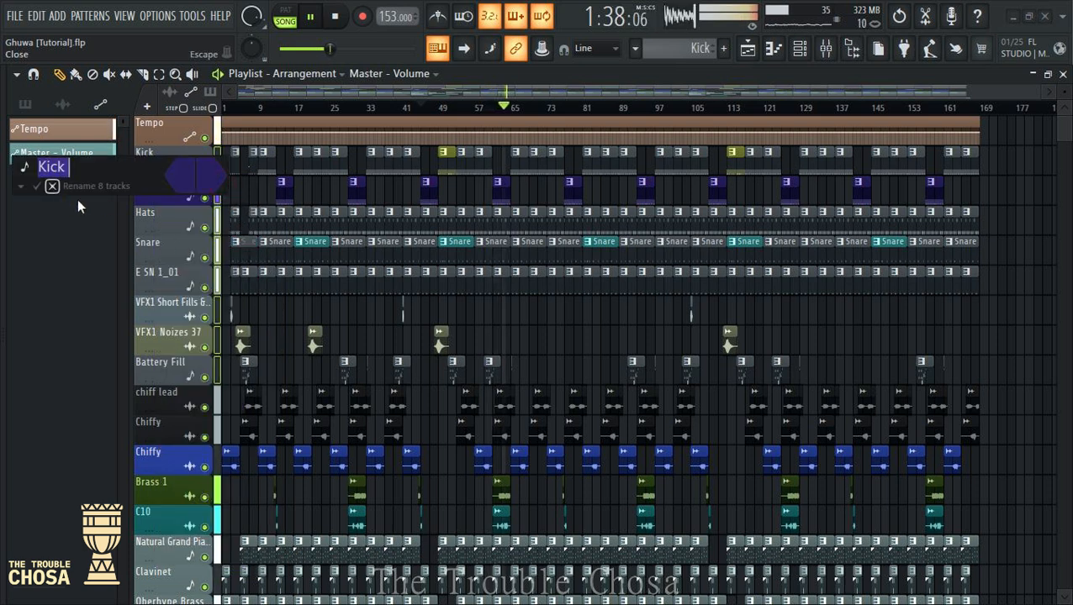
{"action": "left_click", "coordinate": [52, 186]}
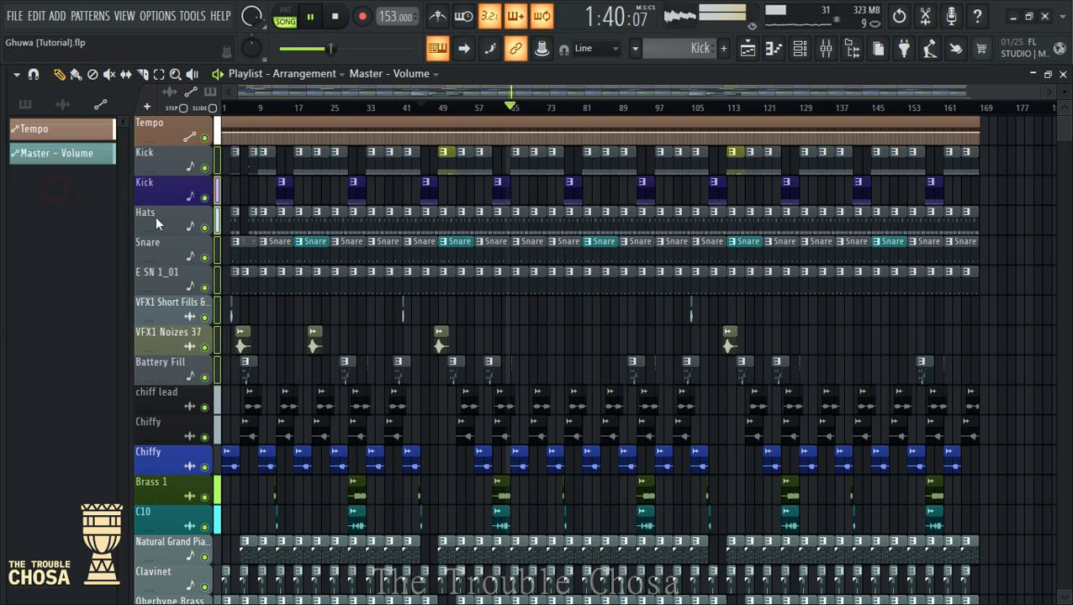
Give the selected tracks from Kick to Battery Fill the Snare drum icon
{"action": "right_click", "coordinate": [172, 193]}
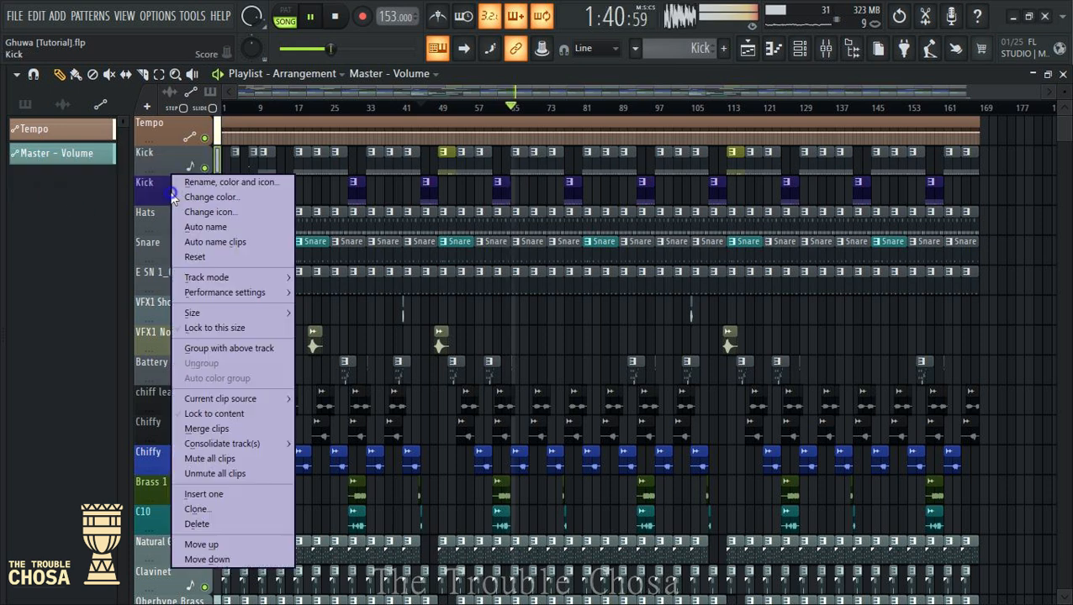
{"action": "left_click", "coordinate": [232, 210]}
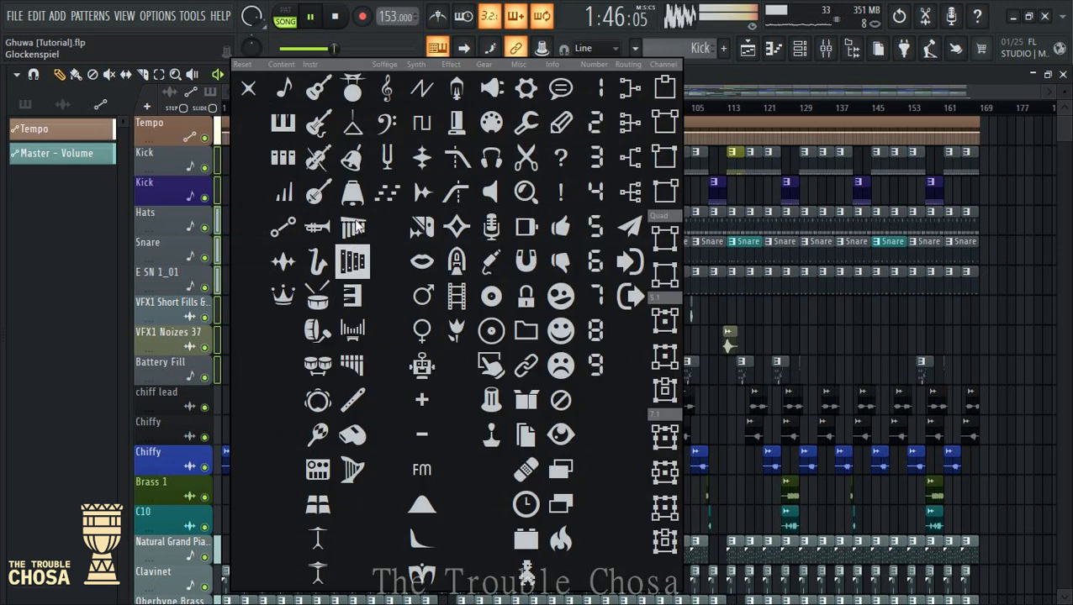
{"action": "left_click", "coordinate": [317, 296]}
Color the selected tracks from Kick to Battery Fill with a gradient running from green to dark slate blue
{"action": "right_click", "coordinate": [173, 178]}
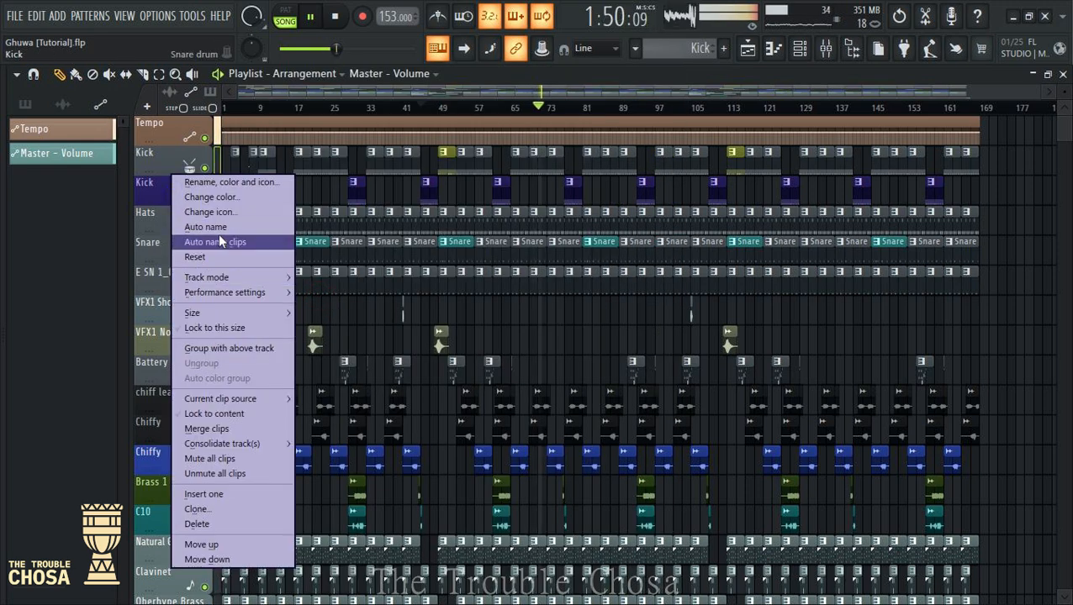
{"action": "left_click", "coordinate": [214, 212]}
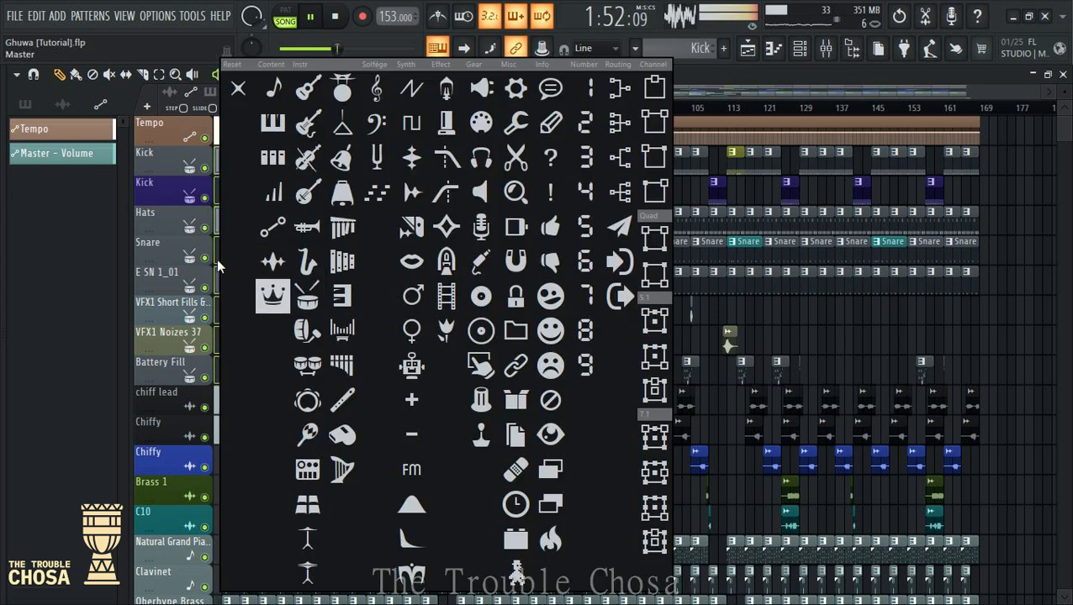
{"action": "right_click", "coordinate": [166, 188]}
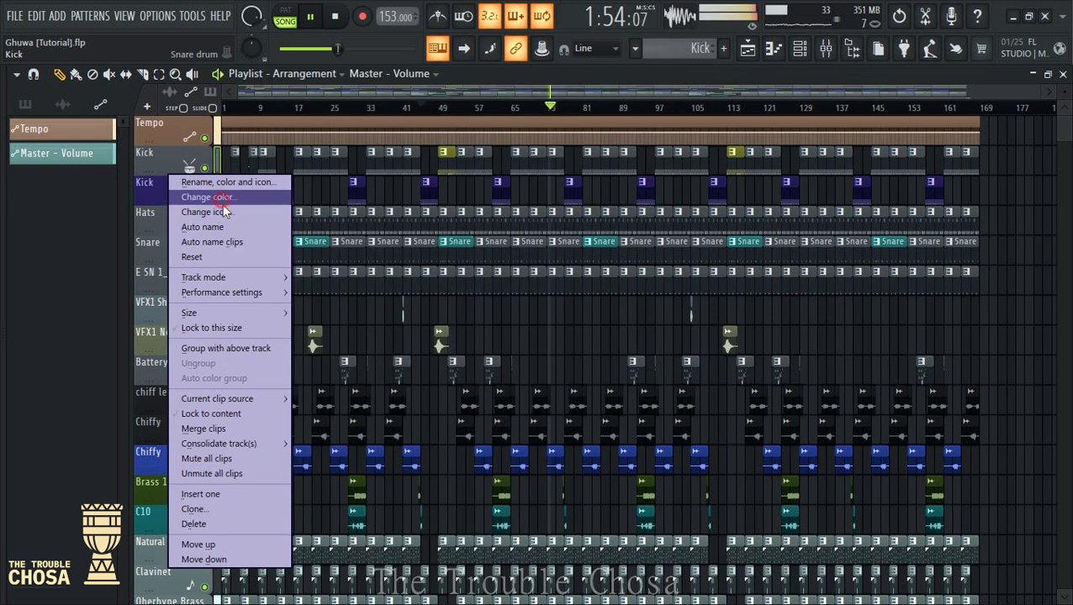
{"action": "left_click", "coordinate": [220, 196]}
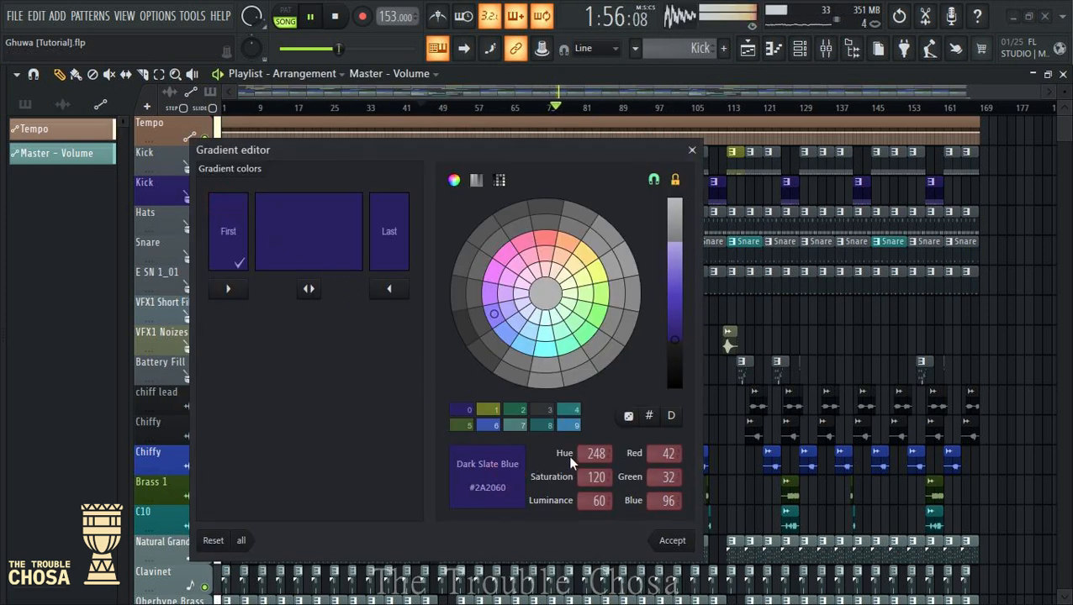
{"action": "left_click", "coordinate": [545, 426]}
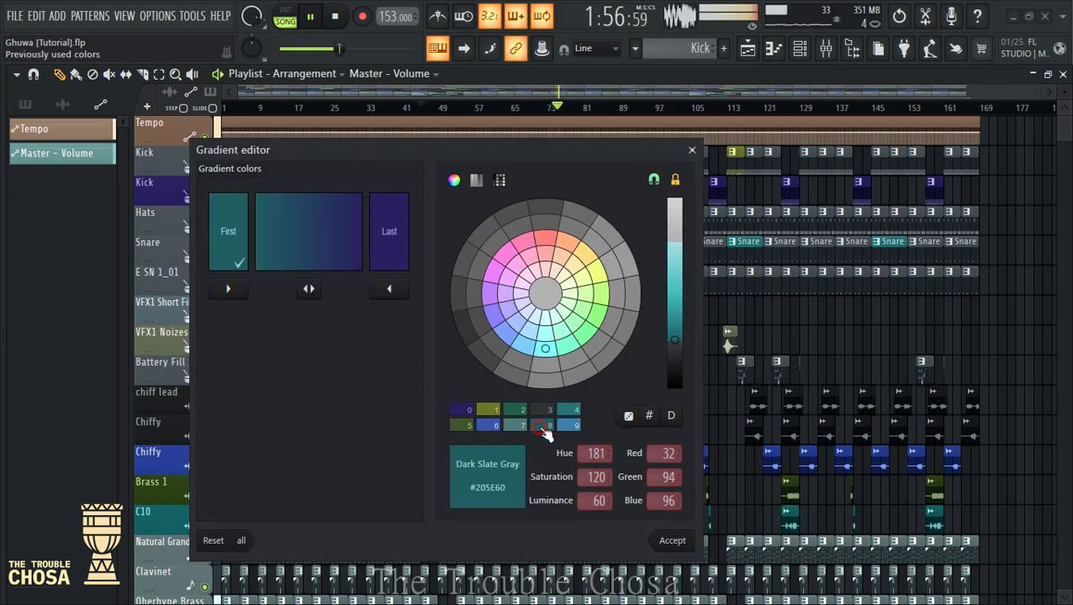
{"action": "left_click", "coordinate": [692, 543]}
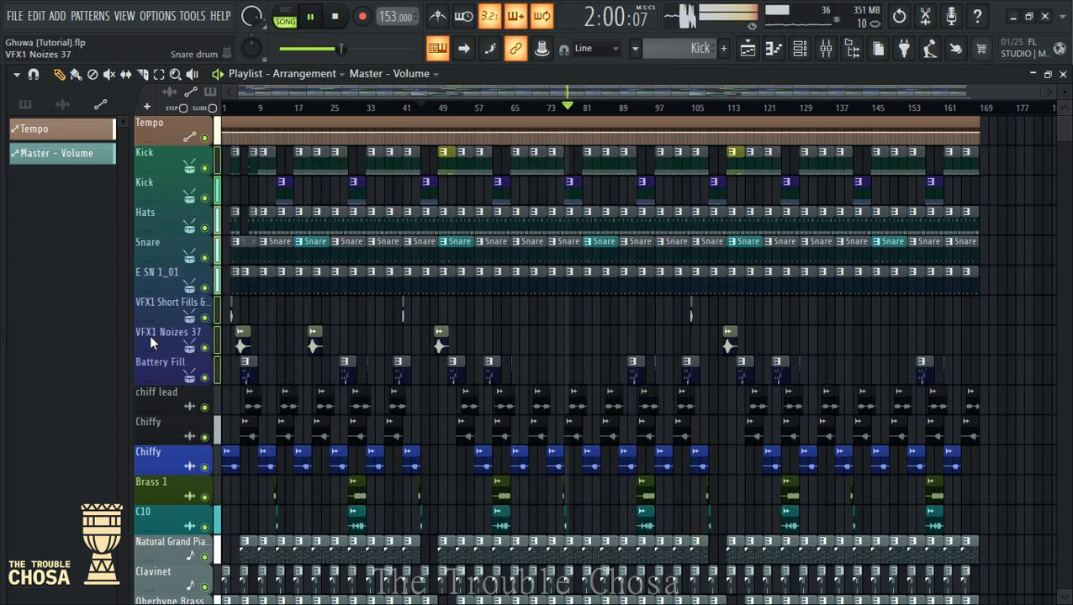
Select the melodic tracks from chiff lead down to Jamaica and give them the Melodic score keyboard icon
{"action": "scroll", "coordinate": [169, 324], "scroll_direction": "down", "scroll_amount": 8}
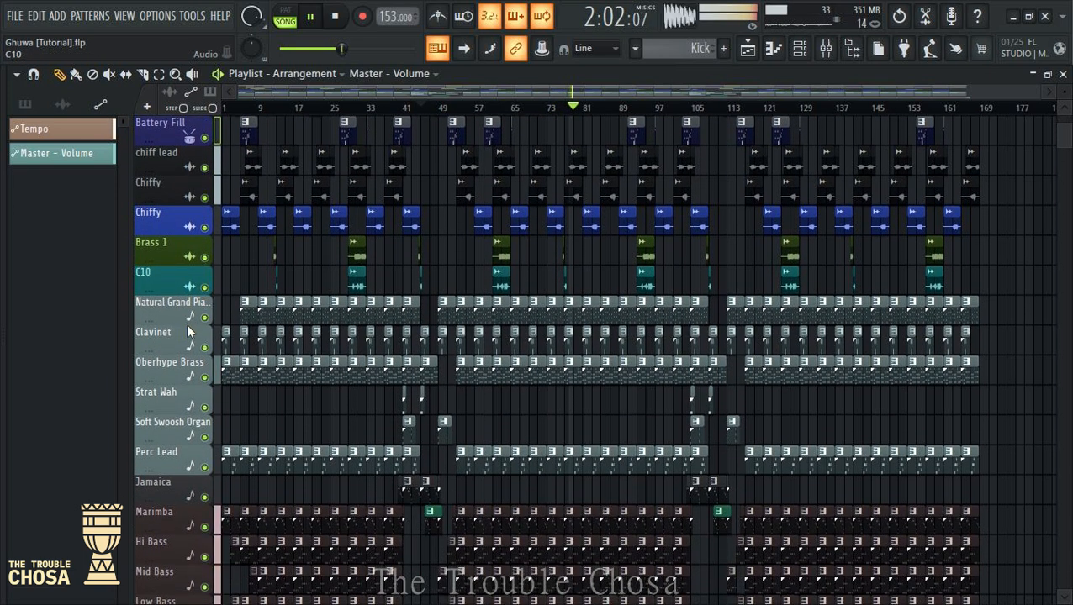
{"action": "scroll", "coordinate": [186, 323], "scroll_direction": "down", "scroll_amount": 5}
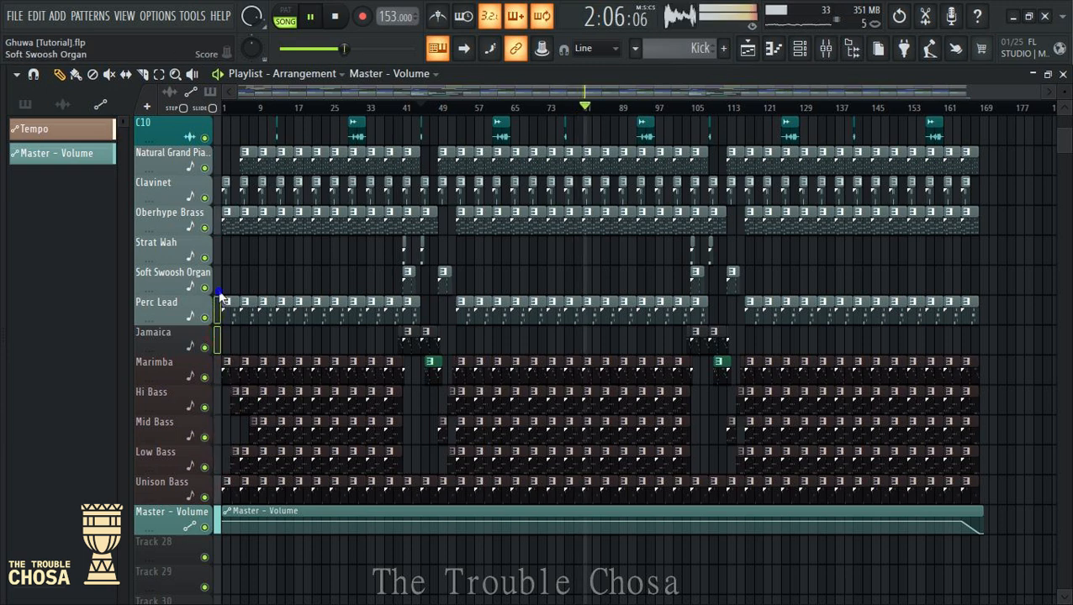
{"action": "scroll", "coordinate": [217, 307], "scroll_direction": "up", "scroll_amount": 3}
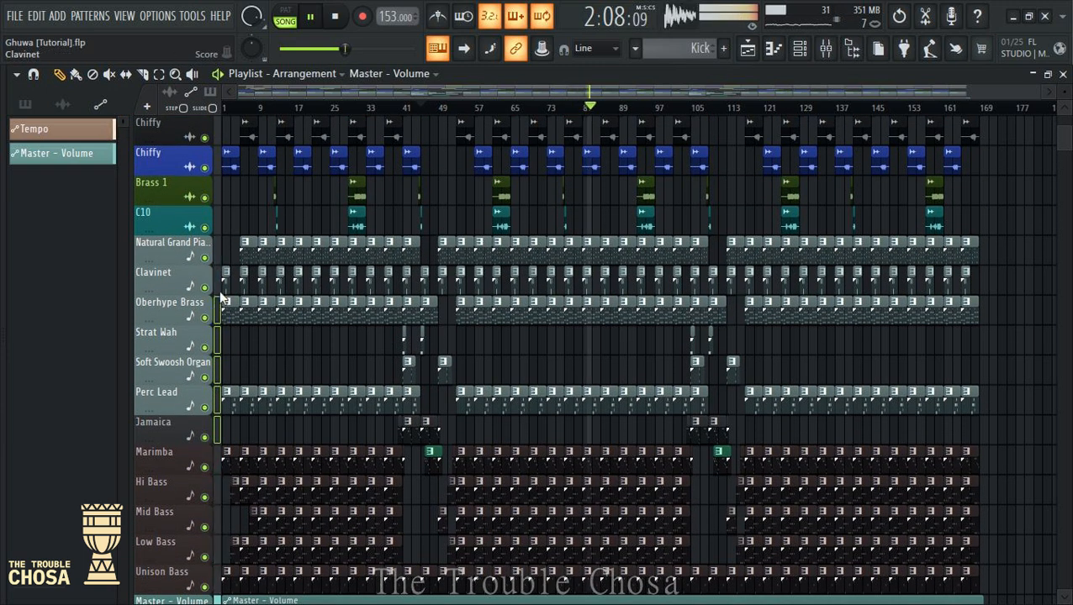
{"action": "scroll", "coordinate": [218, 290], "scroll_direction": "up", "scroll_amount": 3}
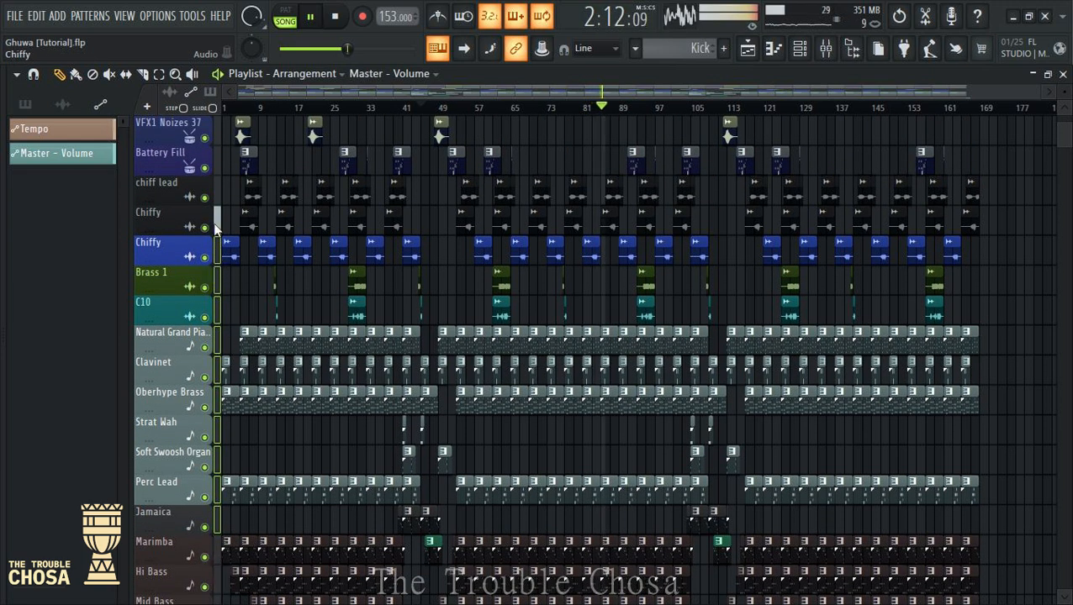
{"action": "right_click", "coordinate": [194, 199]}
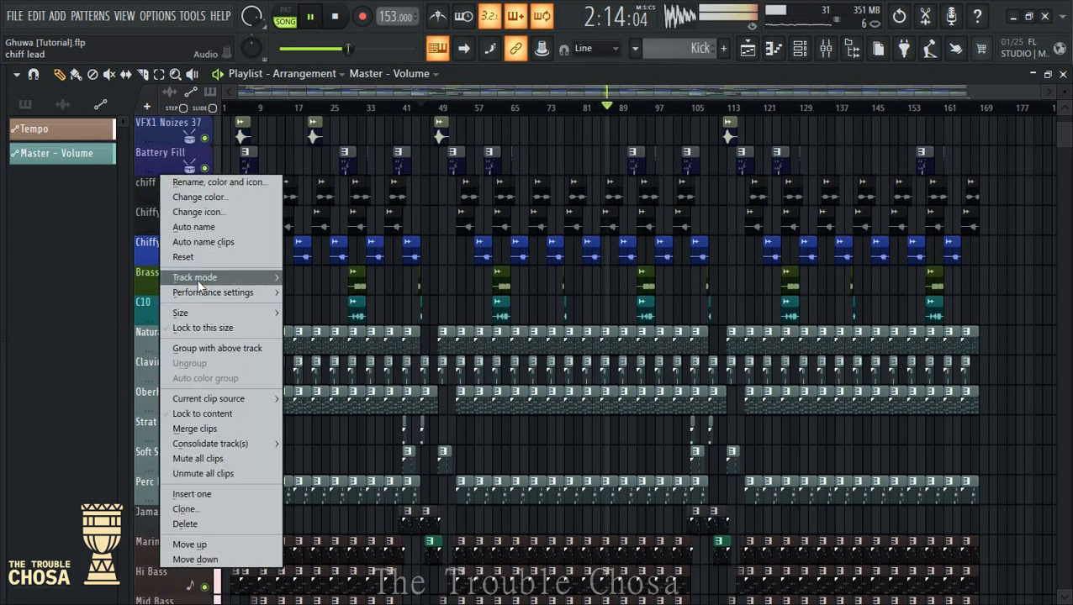
{"action": "left_click", "coordinate": [232, 212]}
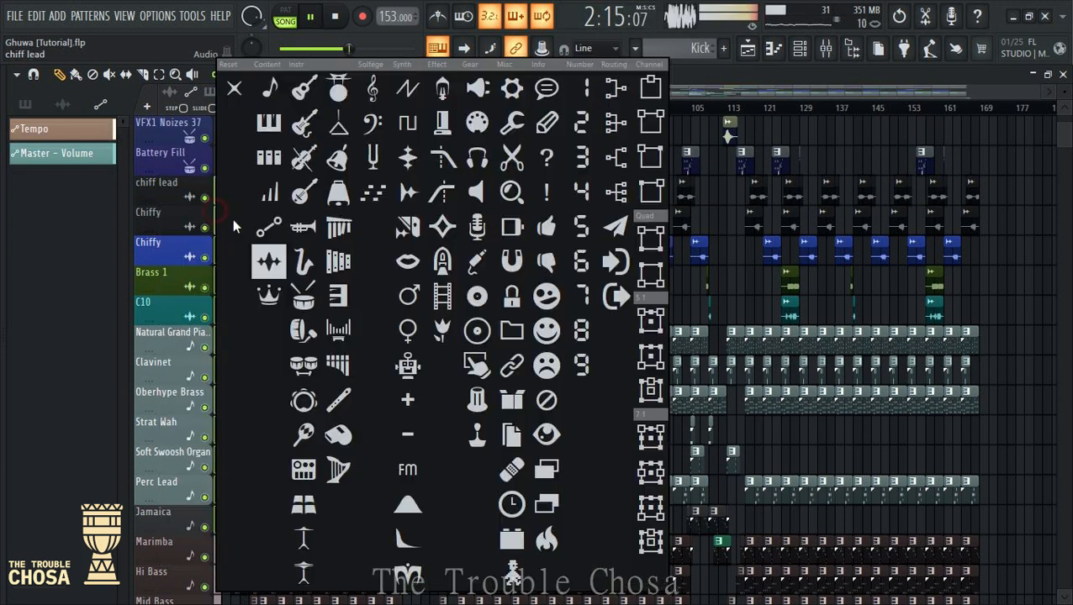
{"action": "left_click", "coordinate": [269, 122]}
Color the tracks from chiff lead to Jamaica with a gradient running from olive yellow to dark slate gray
{"action": "right_click", "coordinate": [164, 203]}
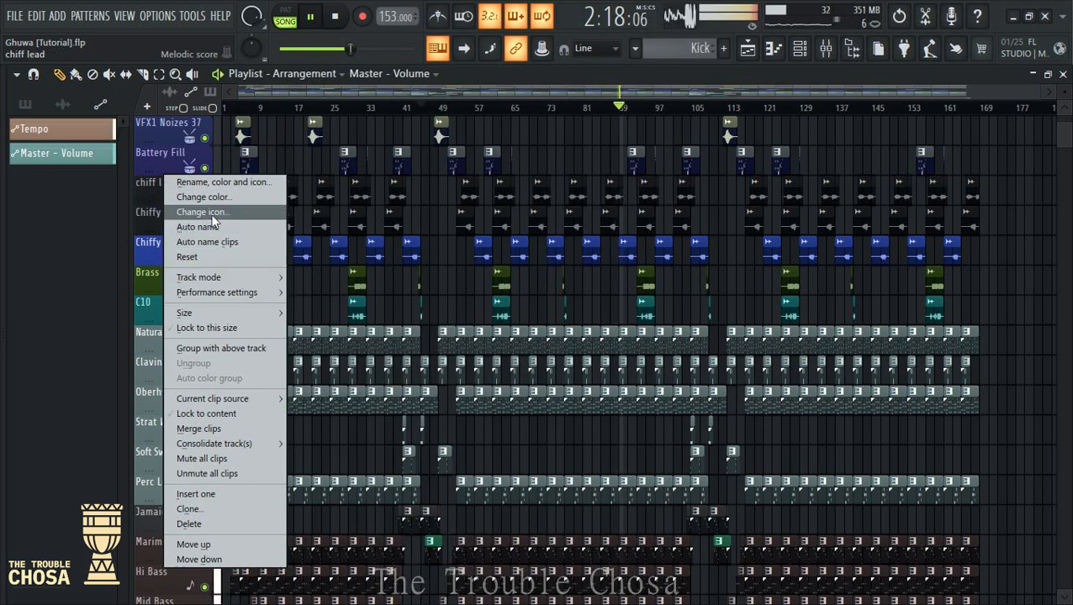
{"action": "left_click", "coordinate": [270, 198]}
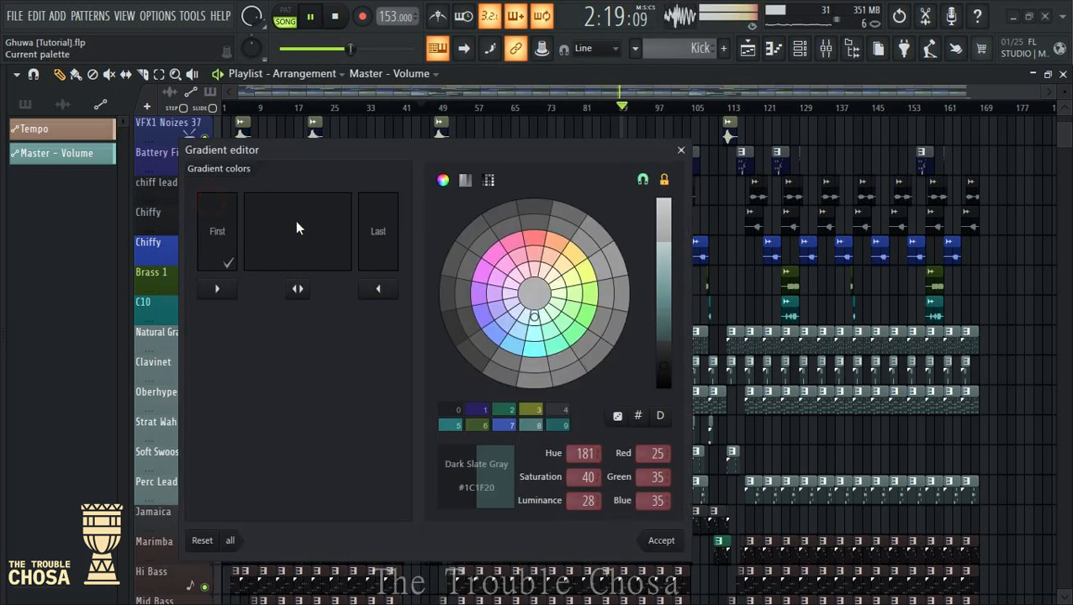
{"action": "left_click", "coordinate": [531, 410]}
{"action": "left_click", "coordinate": [662, 543]}
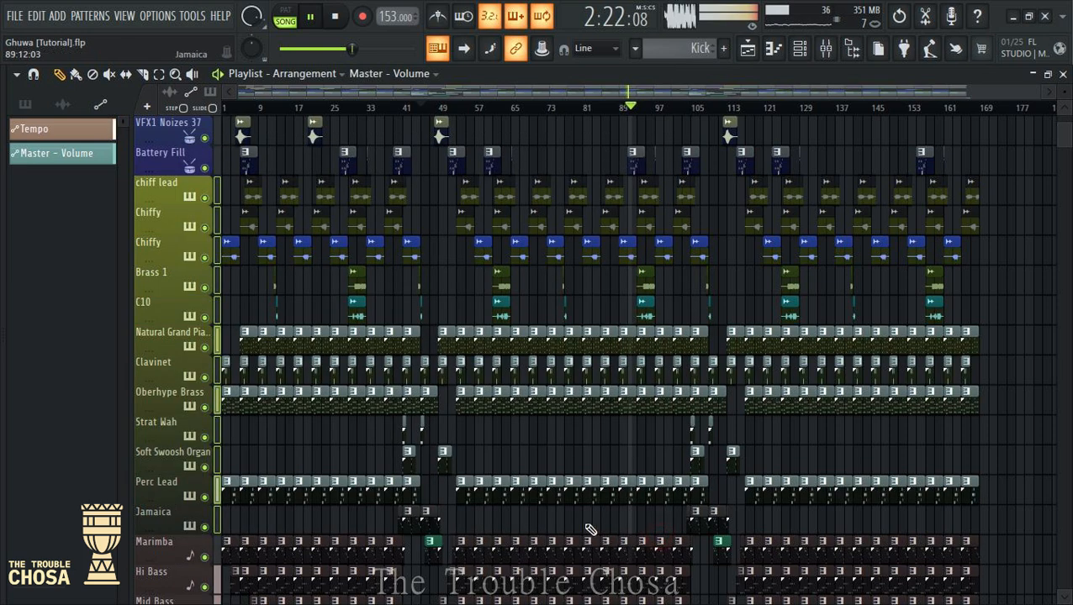
Select the five tracks from Marimba down to Unison Bass and give them the Automation icon
{"action": "scroll", "coordinate": [469, 401], "scroll_direction": "down", "scroll_amount": 8}
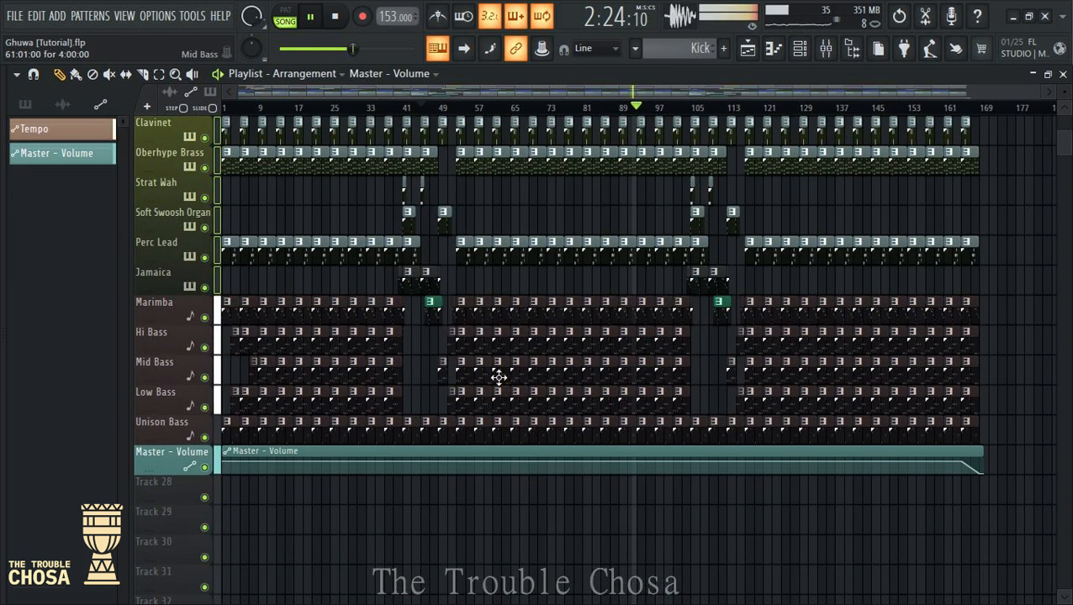
{"action": "left_click", "coordinate": [217, 438], "text": "shift"}
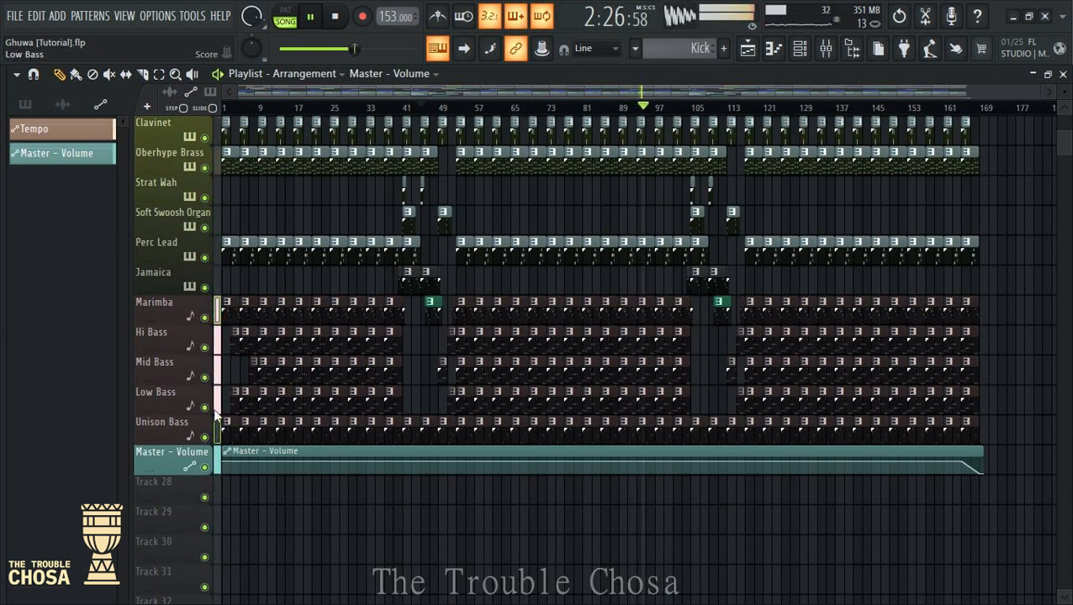
{"action": "right_click", "coordinate": [215, 347]}
{"action": "left_click", "coordinate": [516, 81]}
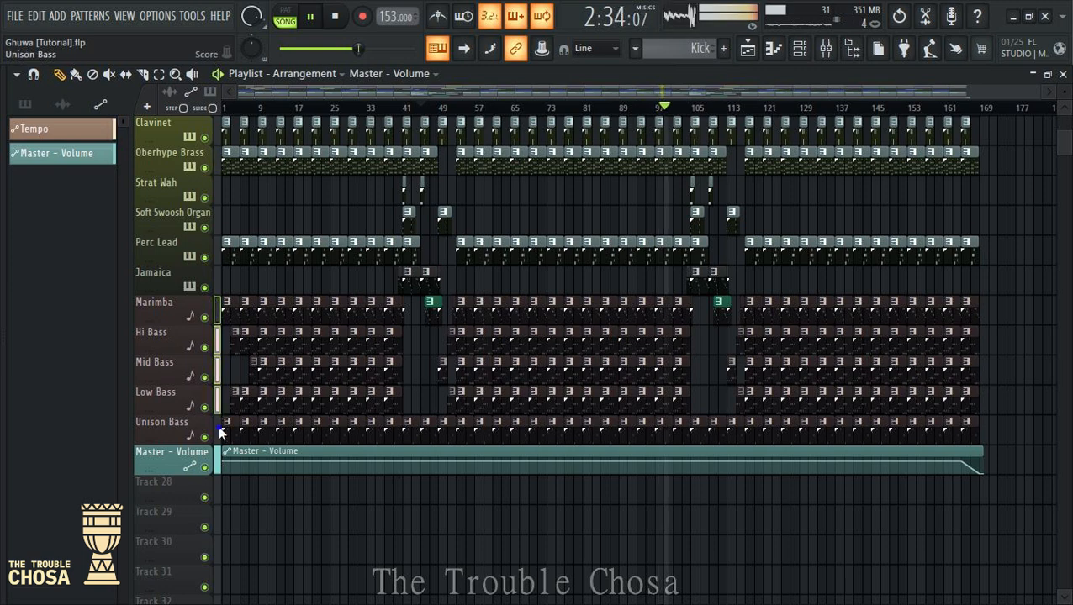
{"action": "right_click", "coordinate": [178, 358]}
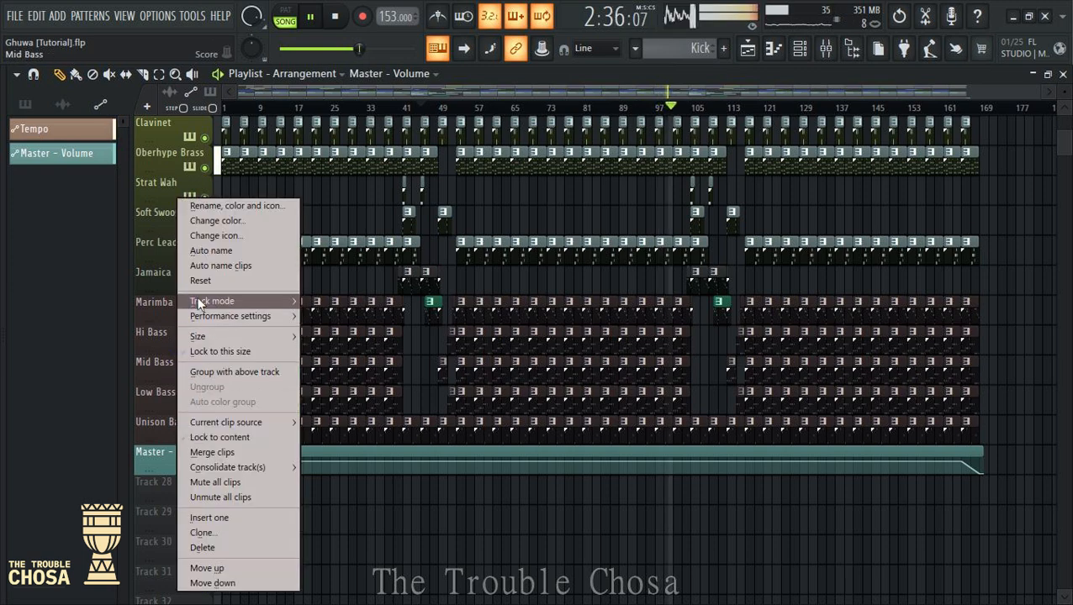
{"action": "left_click", "coordinate": [220, 236]}
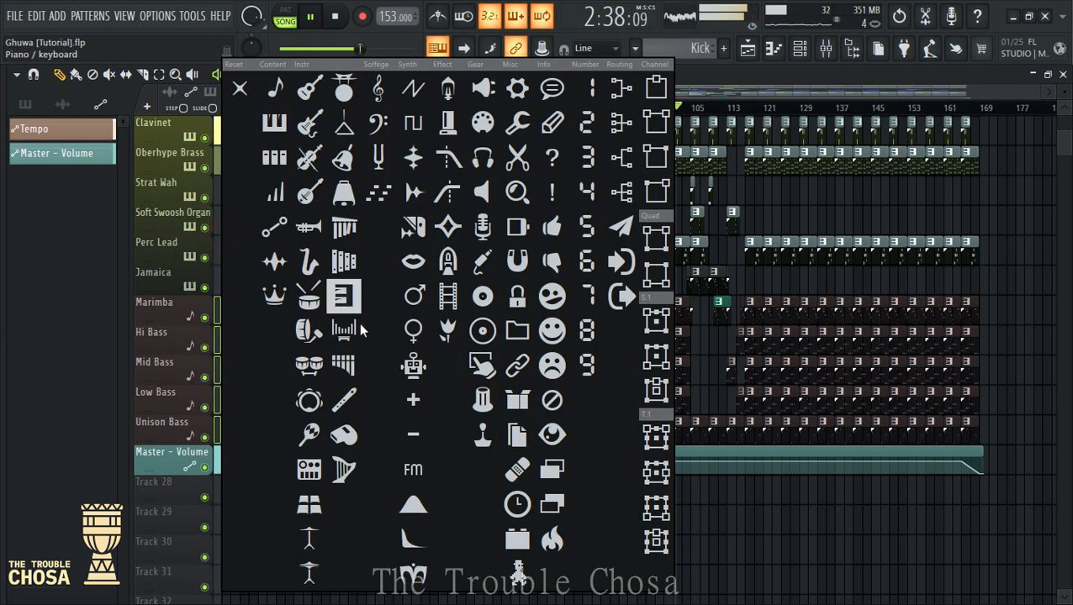
{"action": "left_click", "coordinate": [280, 200]}
Apply a dark slate gray gradient to the five selected tracks from Marimba down to Unison Bass
{"action": "right_click", "coordinate": [169, 305]}
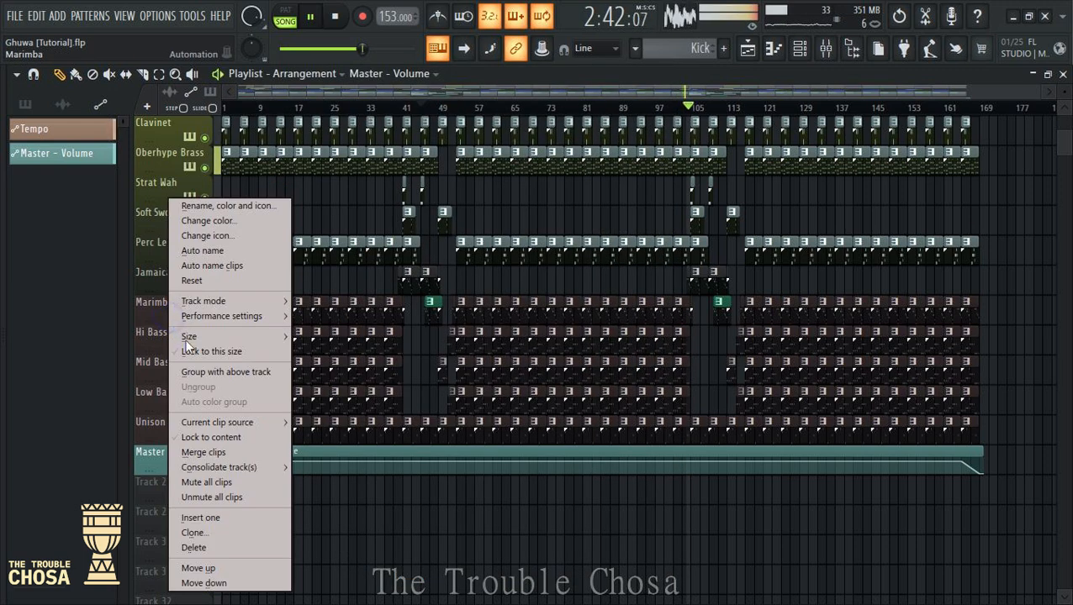
{"action": "left_click", "coordinate": [218, 222]}
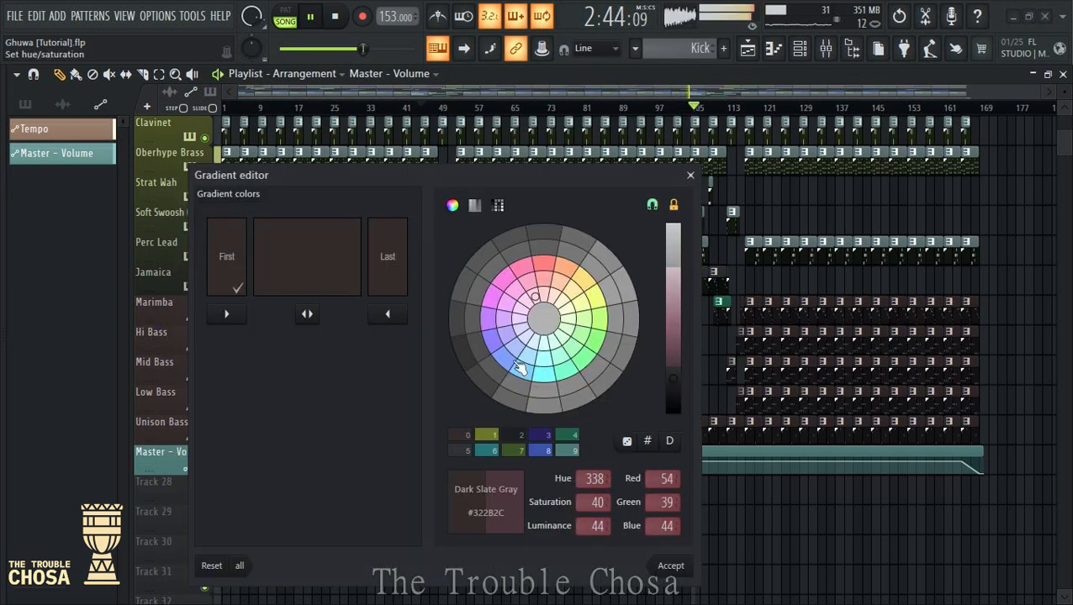
{"action": "left_click", "coordinate": [669, 568]}
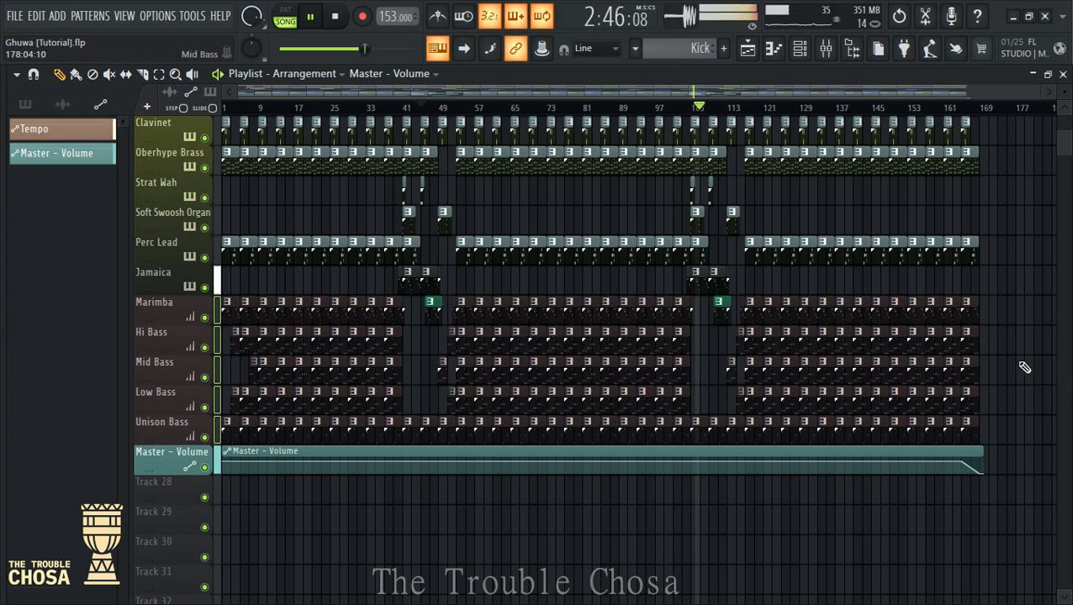
Look over the whole arrangement from the Tempo track down to Master - Volume, checking the track icons and colors
{"action": "scroll", "coordinate": [1024, 368], "scroll_direction": "up", "scroll_amount": 8}
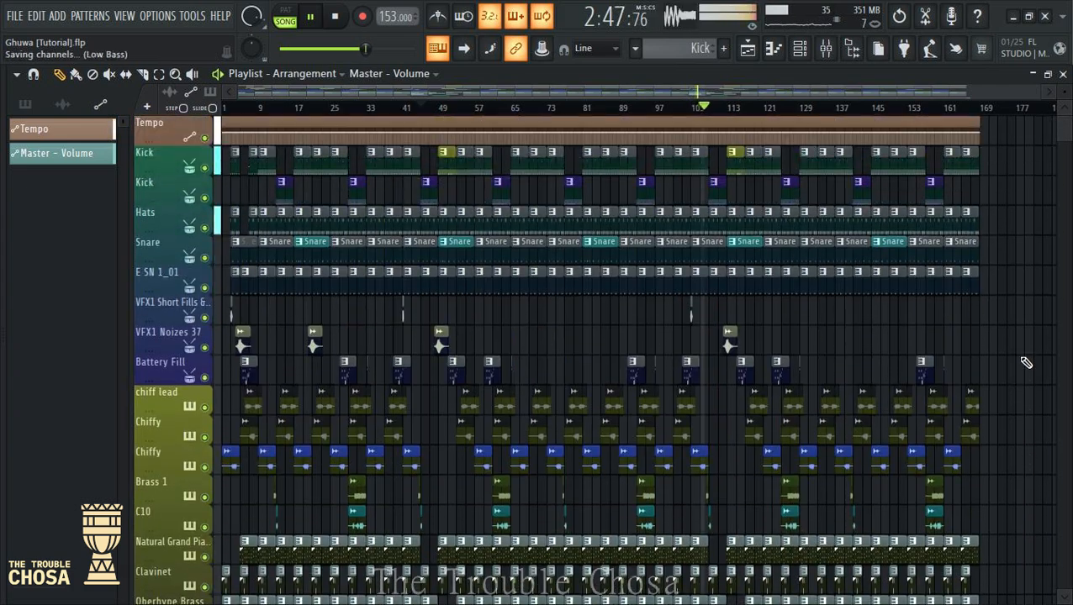
{"action": "scroll", "coordinate": [1026, 361], "scroll_direction": "down", "scroll_amount": 3}
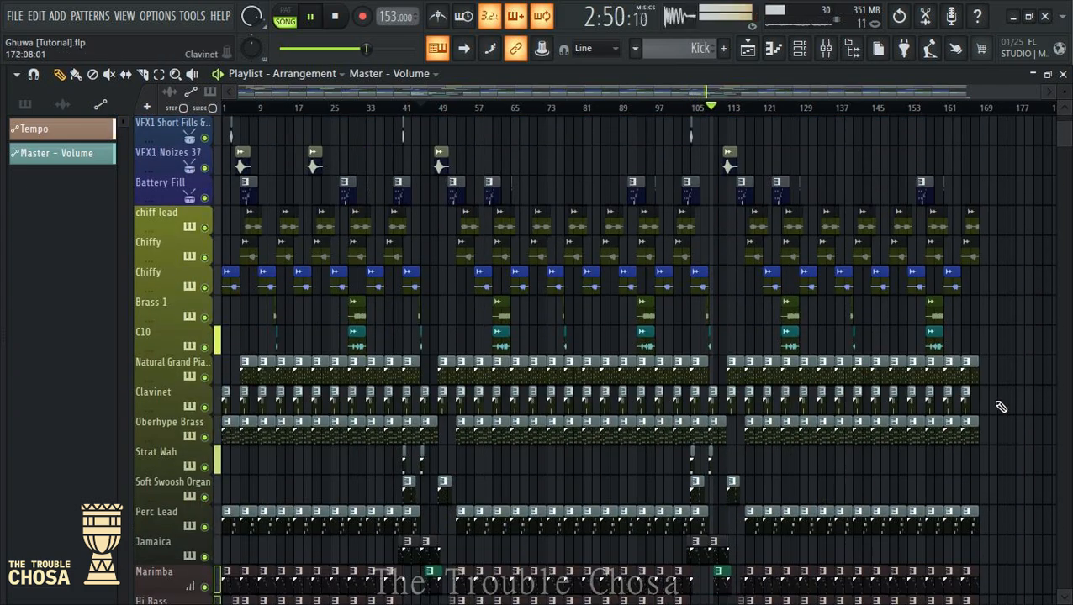
{"action": "scroll", "coordinate": [1029, 401], "scroll_direction": "down", "scroll_amount": 3}
{"action": "scroll", "coordinate": [1047, 370], "scroll_direction": "up", "scroll_amount": 6}
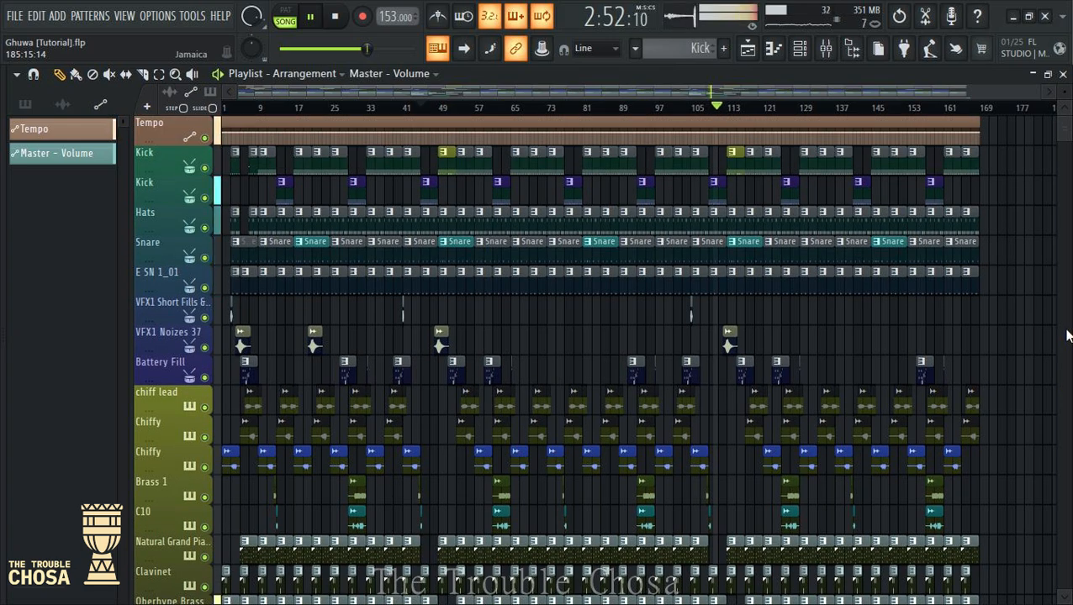
{"action": "scroll", "coordinate": [1066, 336], "scroll_direction": "down", "scroll_amount": 9}
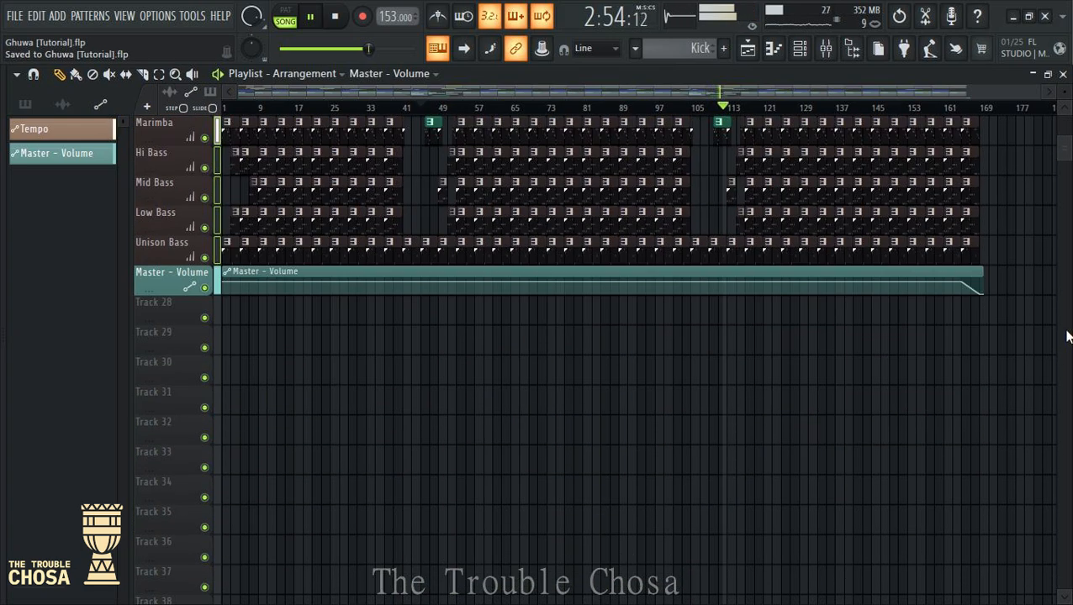
{"action": "scroll", "coordinate": [1066, 336], "scroll_direction": "up", "scroll_amount": 9}
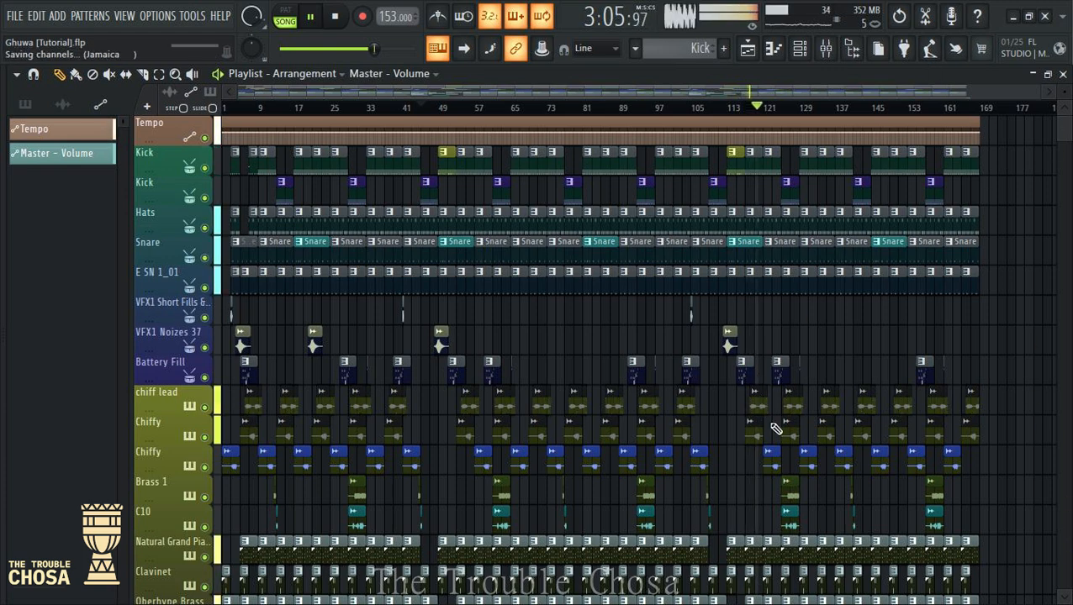
{"action": "scroll", "coordinate": [1021, 324], "scroll_direction": "down", "scroll_amount": 7}
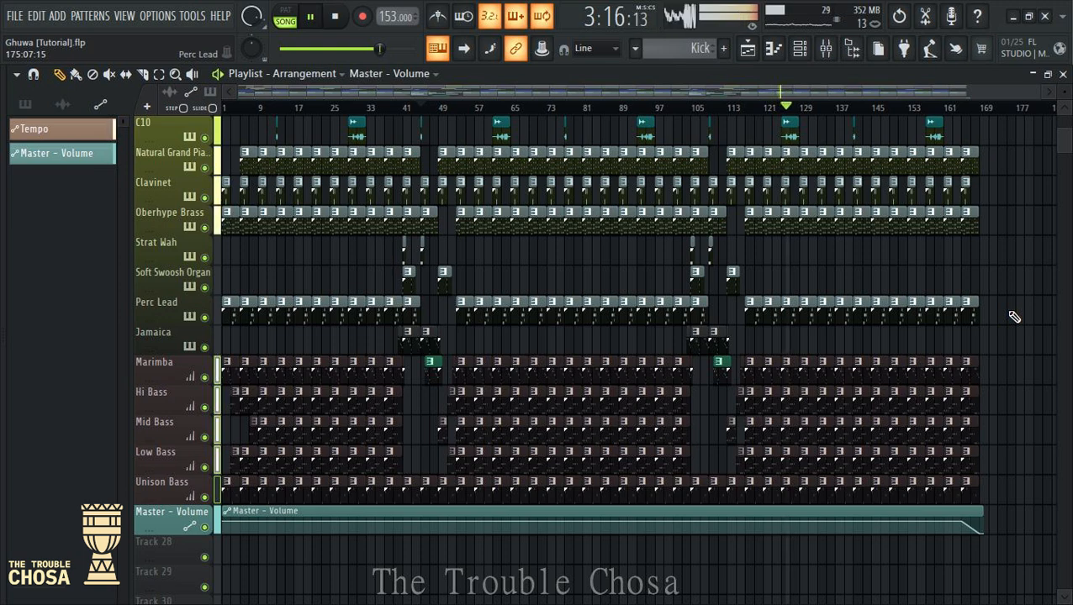
{"action": "scroll", "coordinate": [1015, 316], "scroll_direction": "up", "scroll_amount": 3}
Lower the C10 track's volume slightly in the mixer and return to the playlist
{"action": "left_click", "coordinate": [825, 48]}
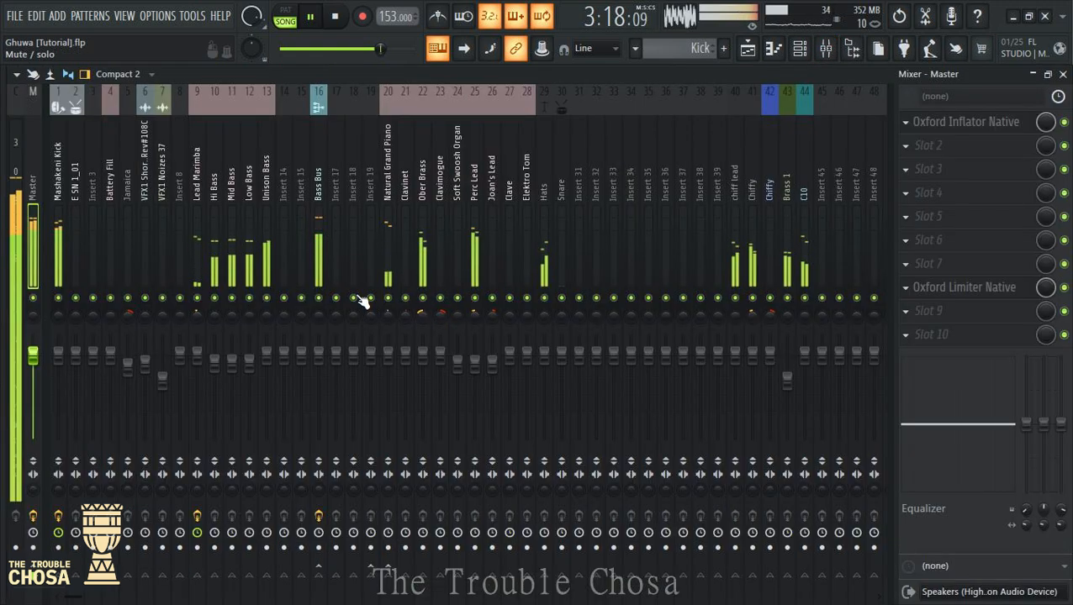
{"action": "left_click", "coordinate": [557, 173]}
{"action": "scroll", "coordinate": [579, 168], "scroll_direction": "right", "scroll_amount": 5}
{"action": "scroll", "coordinate": [578, 168], "scroll_direction": "right", "scroll_amount": 2}
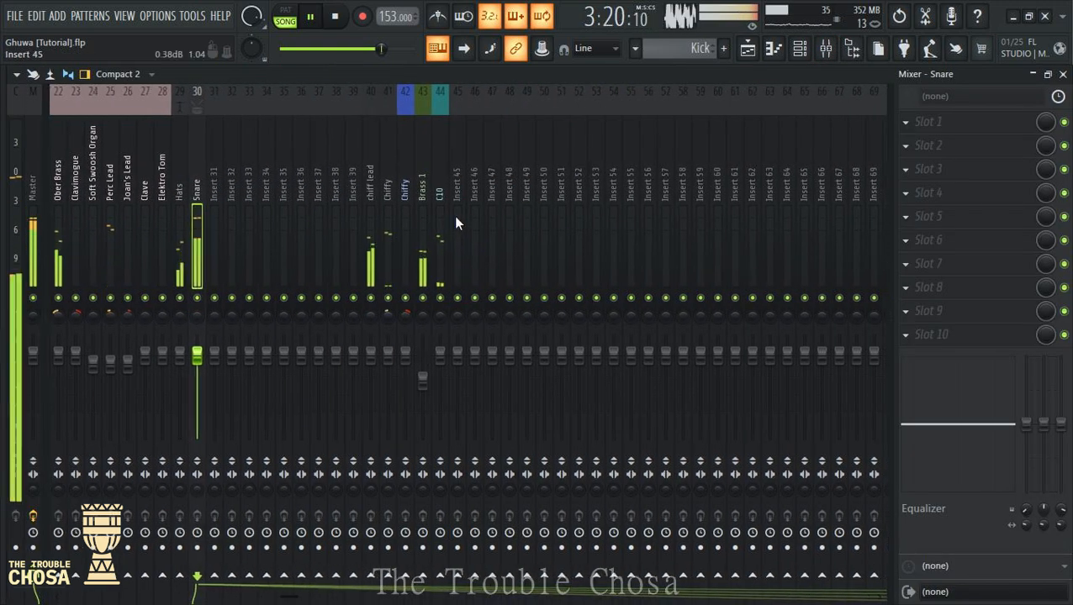
{"action": "left_click", "coordinate": [438, 187]}
{"action": "left_click_drag", "start_coordinate": [440, 355], "coordinate": [439, 361]}
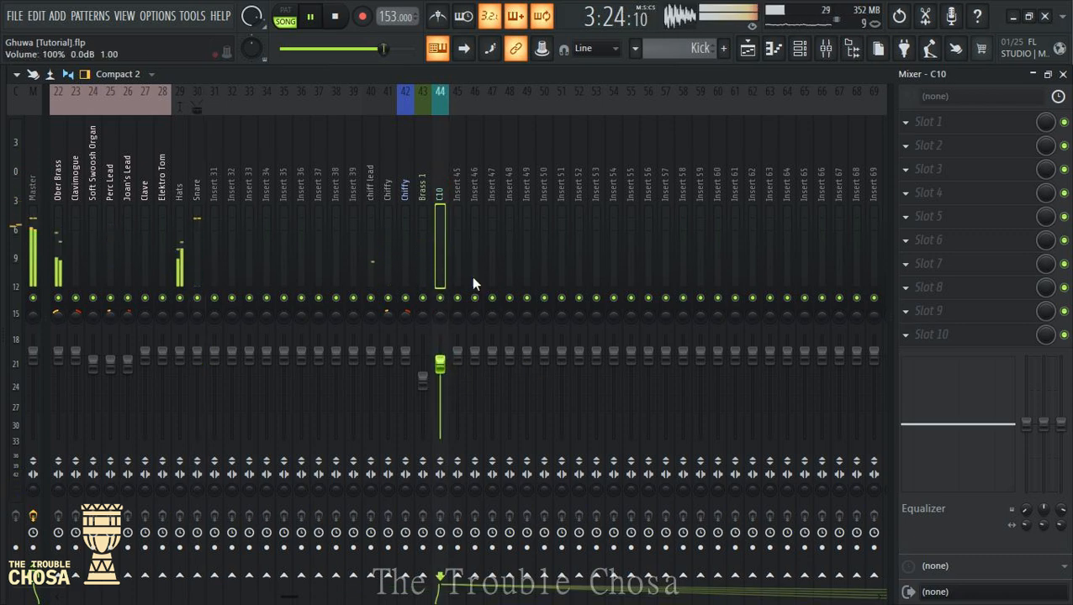
{"action": "scroll", "coordinate": [423, 152], "scroll_direction": "up", "scroll_amount": 7}
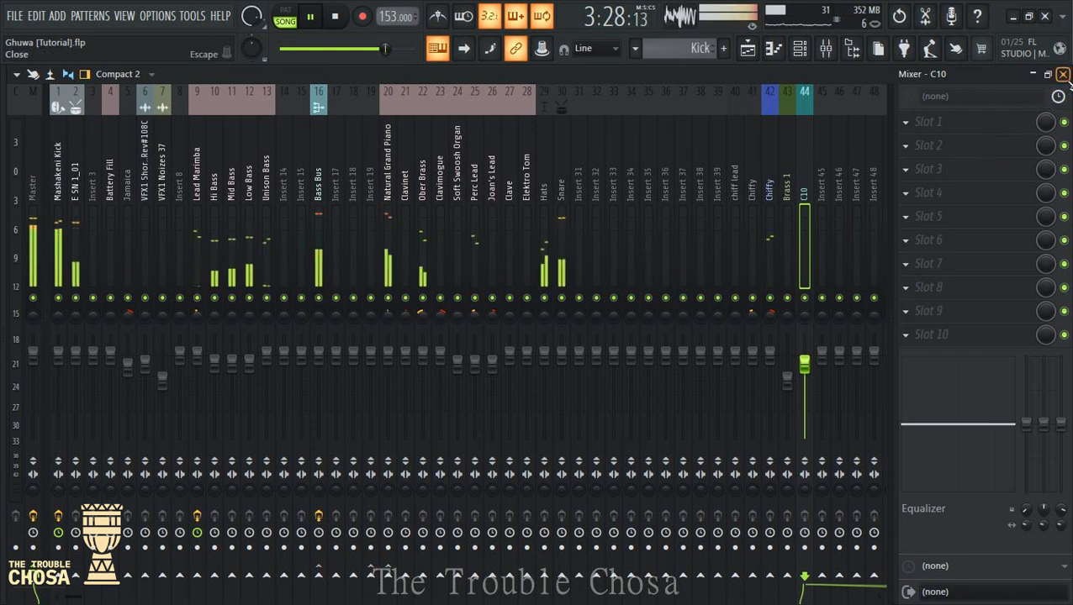
{"action": "key", "text": "F5"}
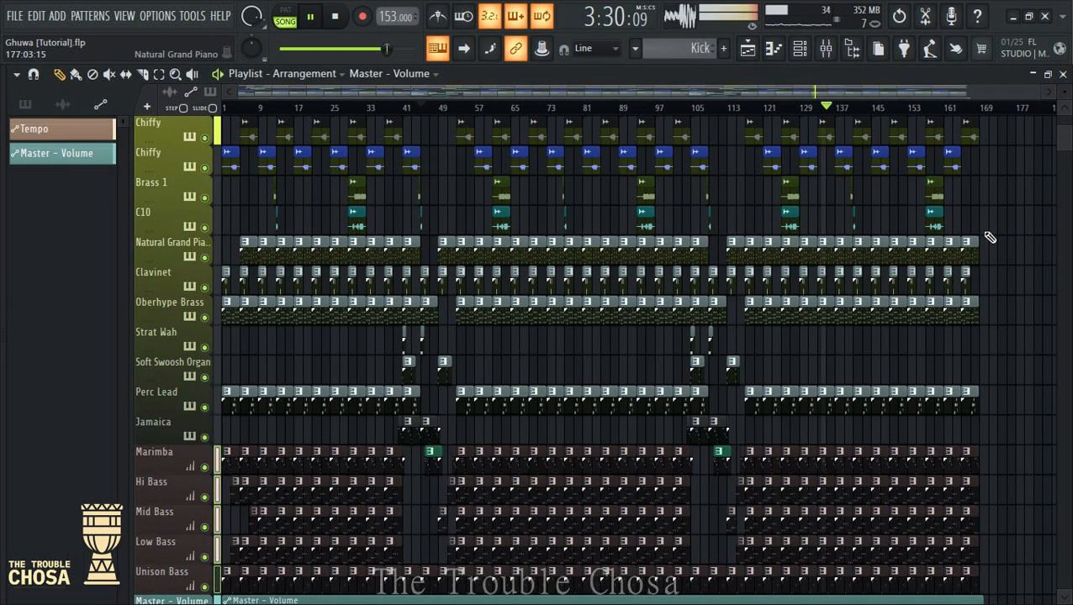
Set the playlist's track height to zoom level 13 and save the project
{"action": "scroll", "coordinate": [1033, 334], "scroll_direction": "up", "scroll_amount": 5}
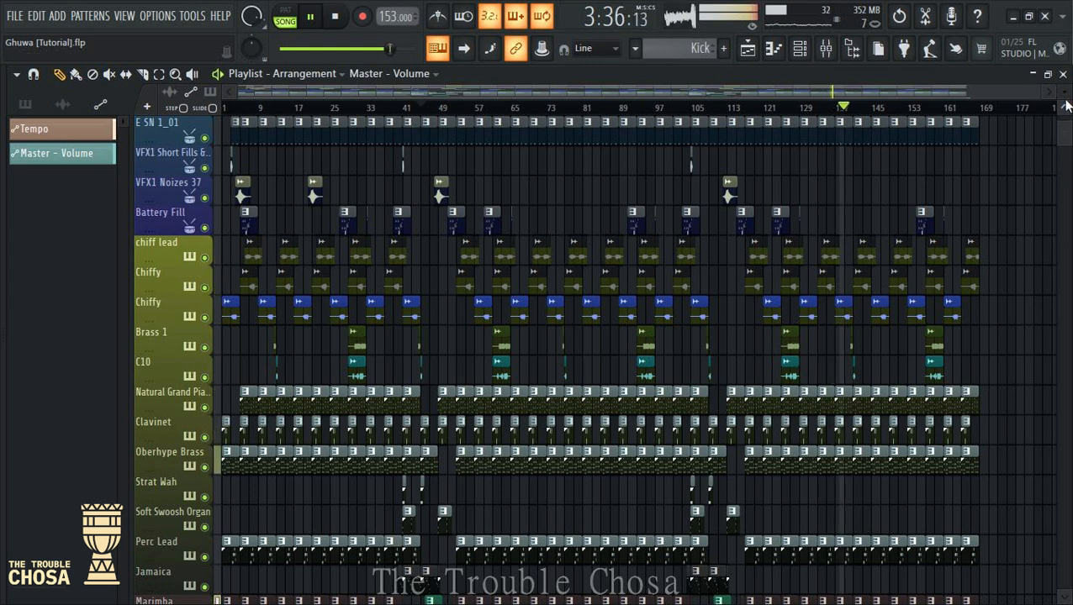
{"action": "left_click_drag", "start_coordinate": [1064, 92], "coordinate": [1064, 46]}
{"action": "scroll", "coordinate": [1015, 319], "scroll_direction": "down", "scroll_amount": 5}
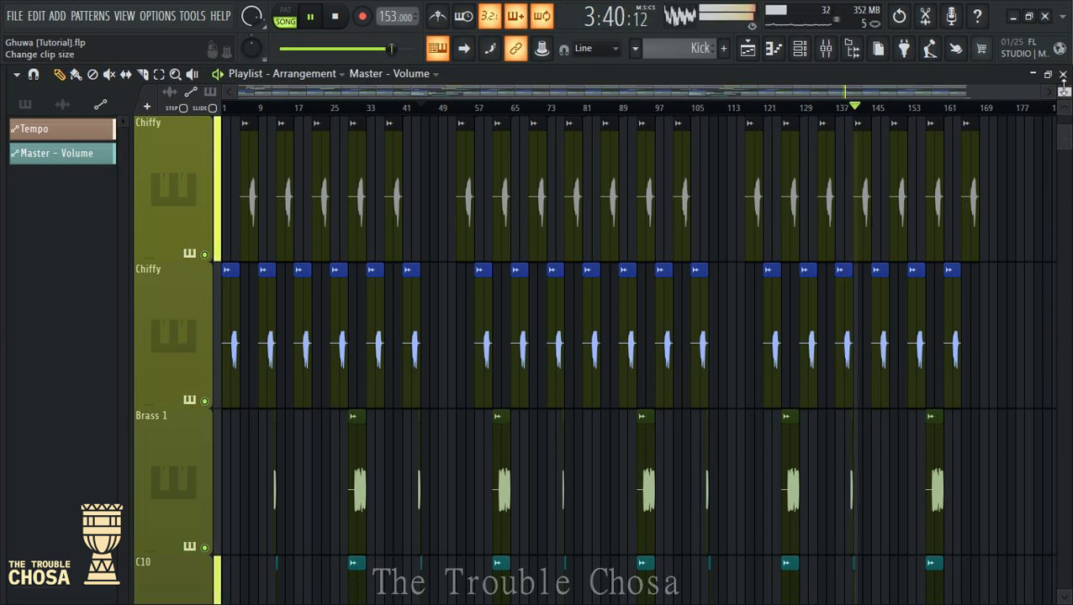
{"action": "left_click_drag", "start_coordinate": [1065, 91], "coordinate": [1065, 135]}
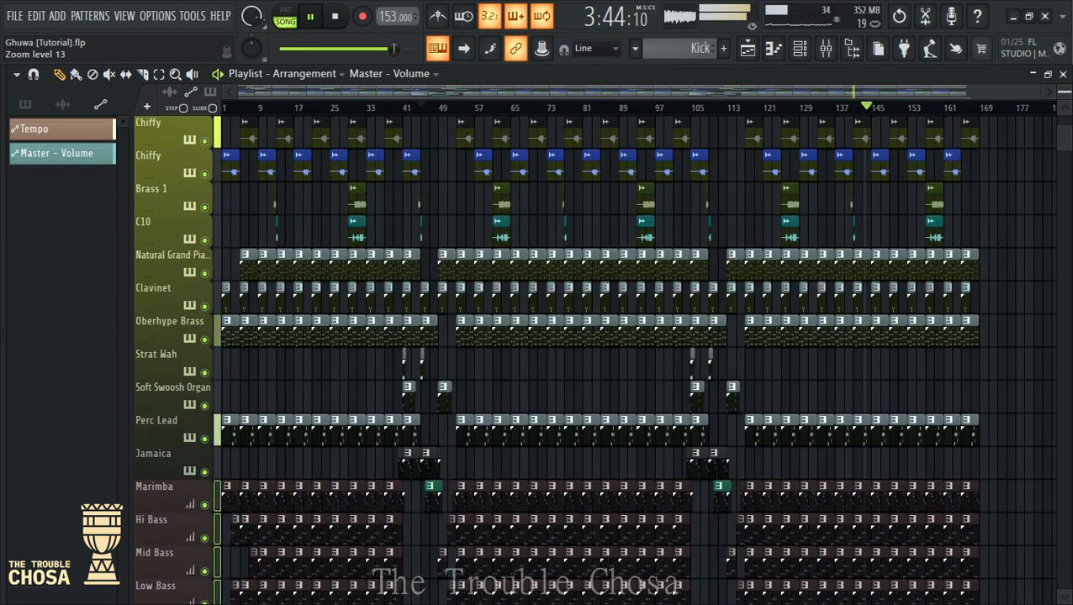
{"action": "scroll", "coordinate": [953, 257], "scroll_direction": "down", "scroll_amount": 3}
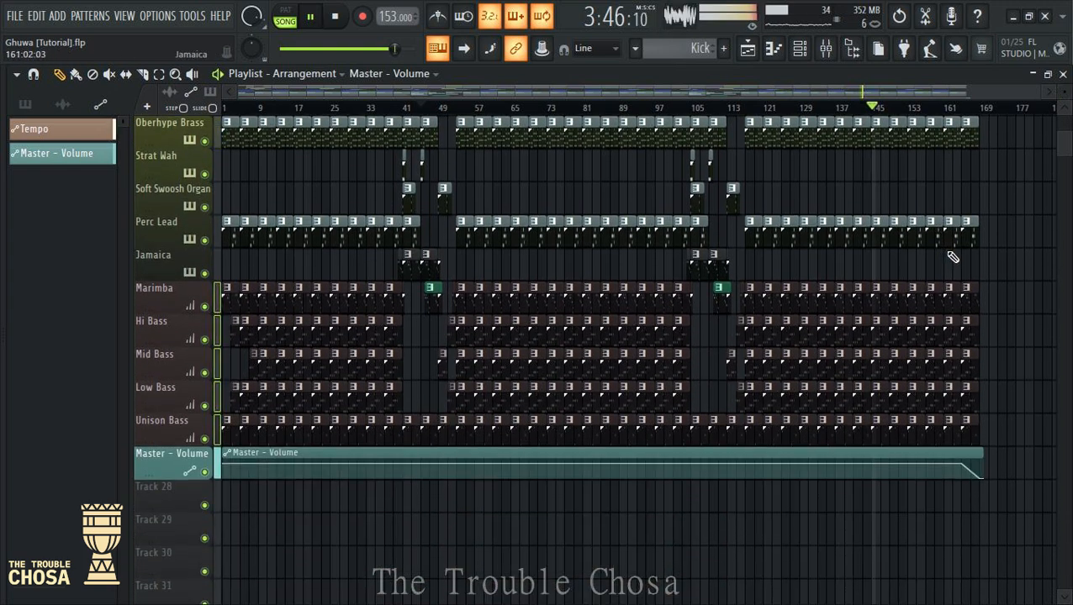
{"action": "scroll", "coordinate": [952, 257], "scroll_direction": "up", "scroll_amount": 8}
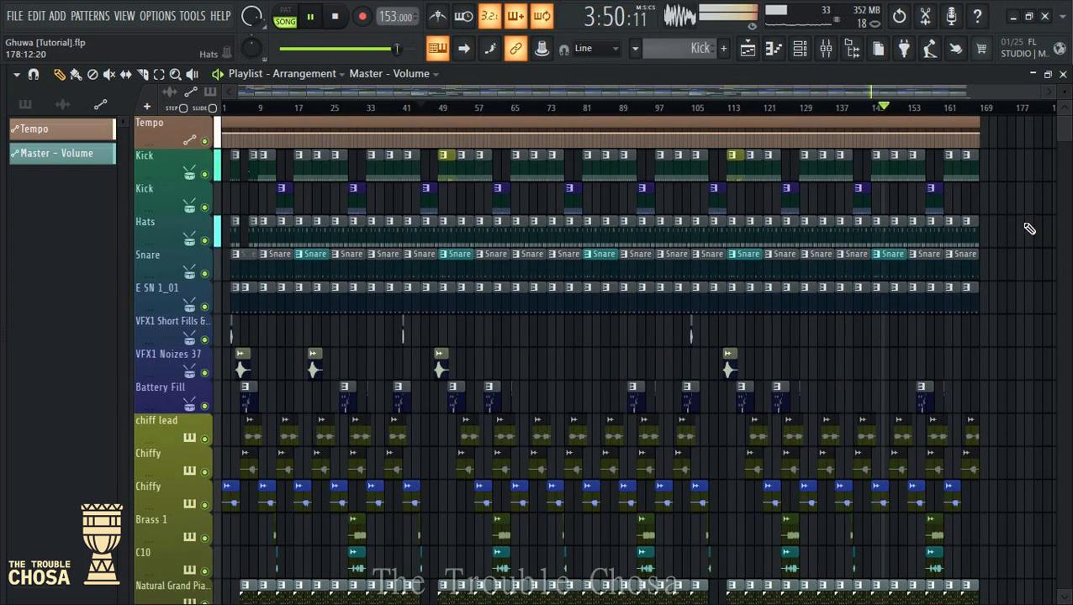
{"action": "key", "text": "ctrl+s"}
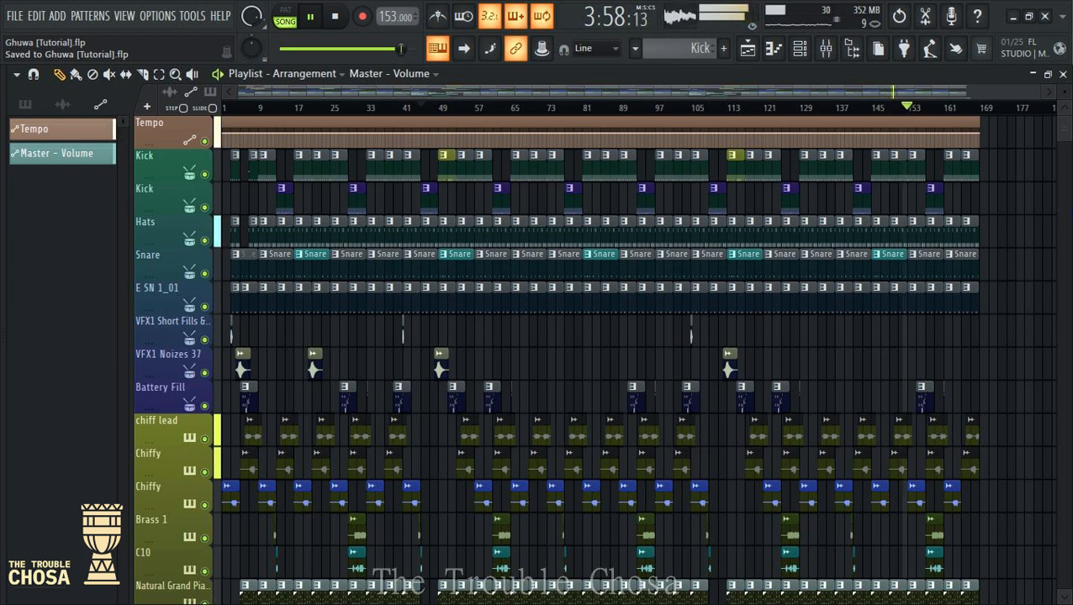
{"action": "scroll", "coordinate": [594, 360], "scroll_direction": "down", "scroll_amount": 5}
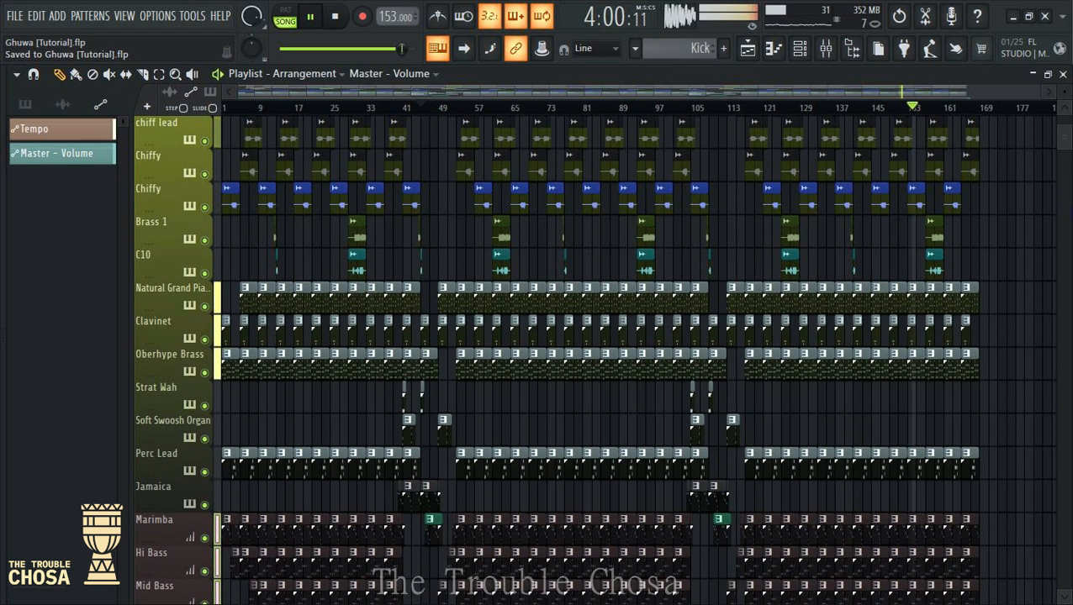
{"action": "scroll", "coordinate": [594, 360], "scroll_direction": "up", "scroll_amount": 5}
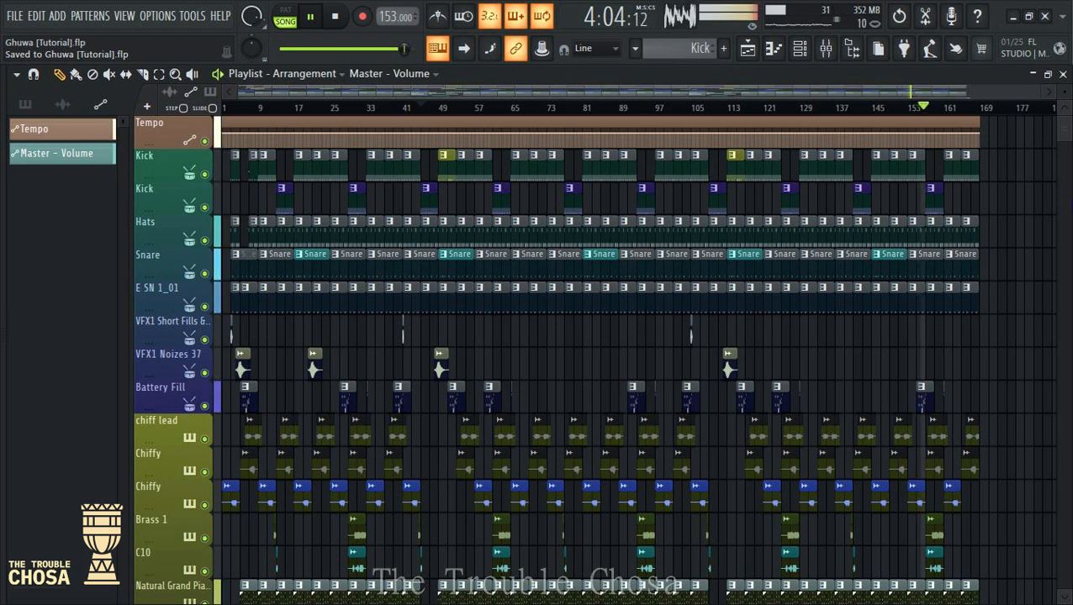
{"action": "scroll", "coordinate": [594, 360], "scroll_direction": "down", "scroll_amount": 7}
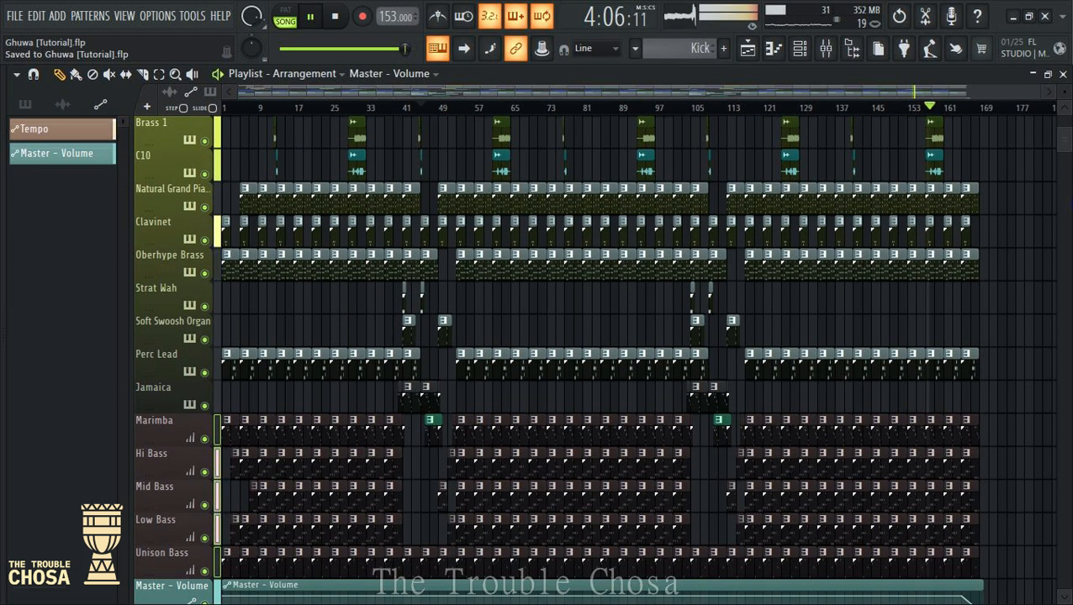
{"action": "scroll", "coordinate": [595, 359], "scroll_direction": "down", "scroll_amount": 5}
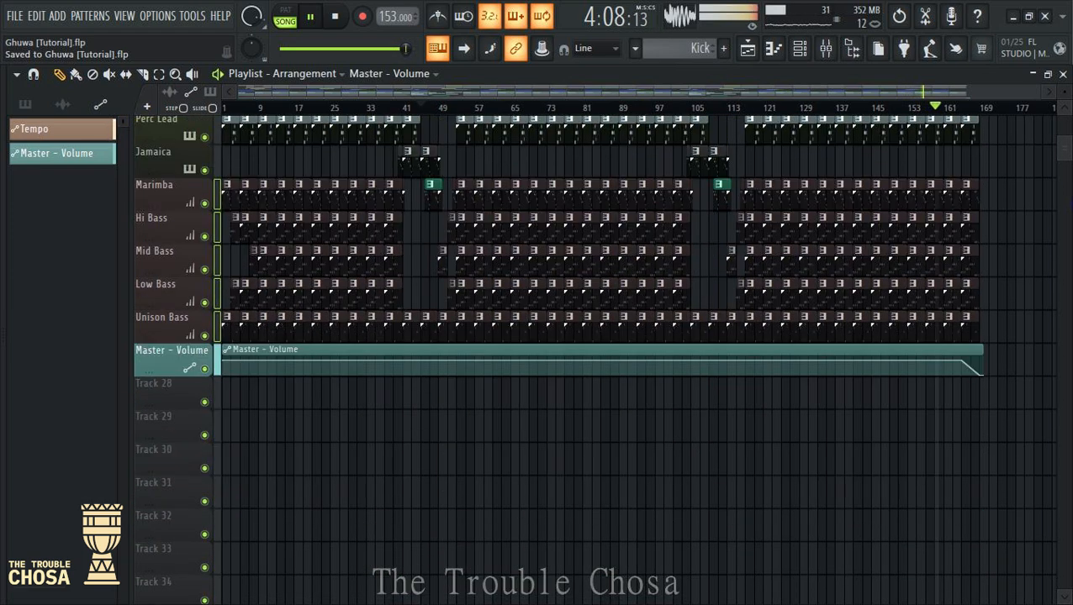